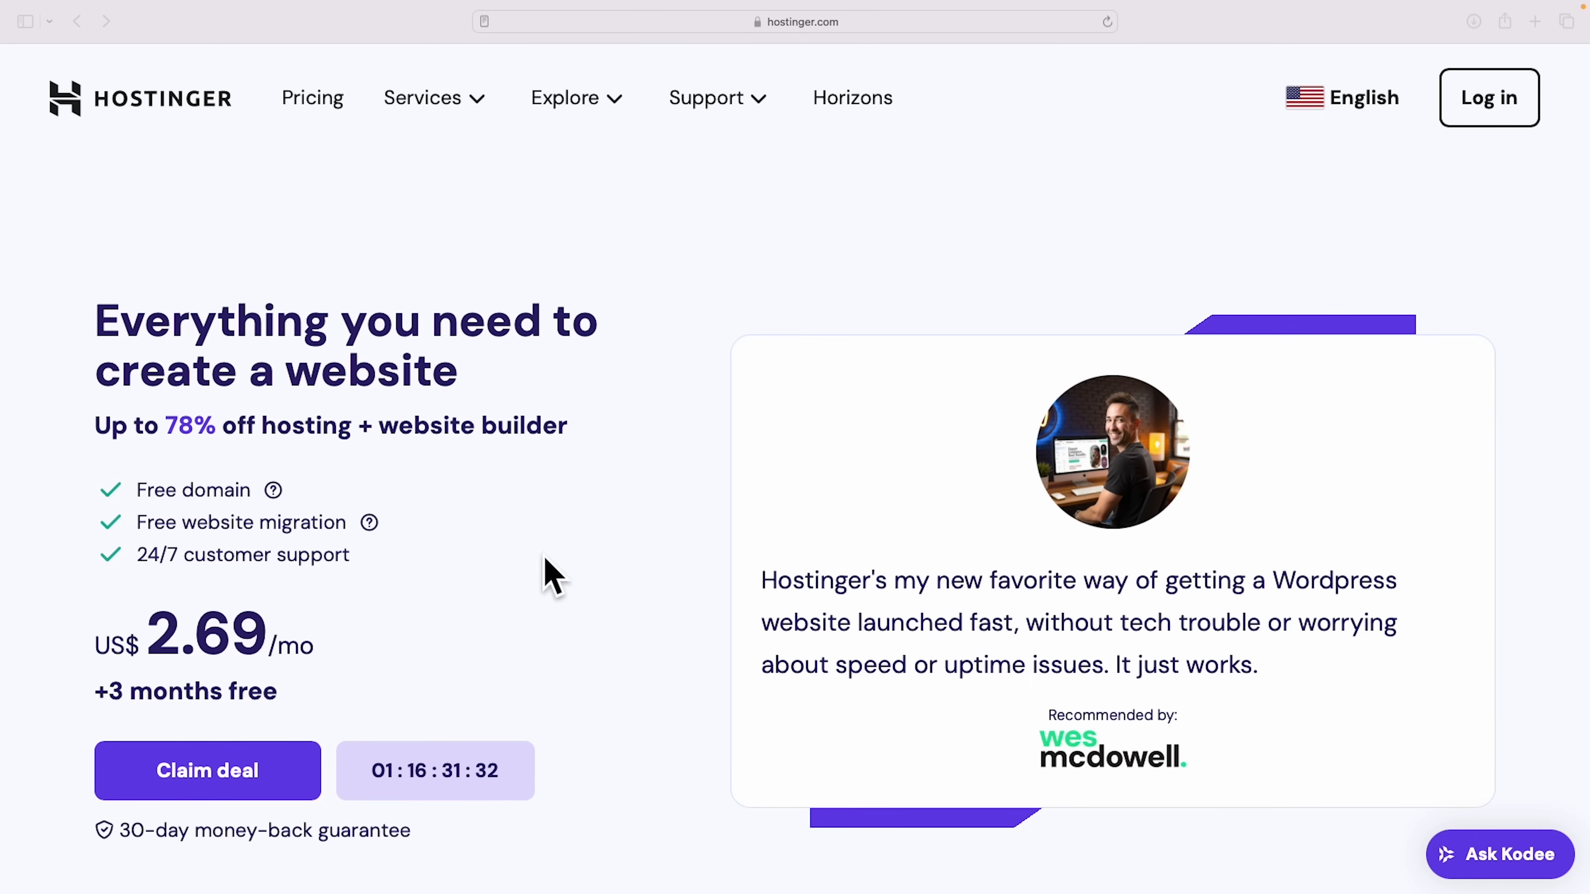
Step: Compare the prices and features of the Premium, Business and Cloud Startup hosting plans
{"action": "scroll", "coordinate": [701, 568], "scroll_direction": "down", "scroll_amount": 10}
{"action": "scroll", "coordinate": [714, 568], "scroll_direction": "down", "scroll_amount": 10}
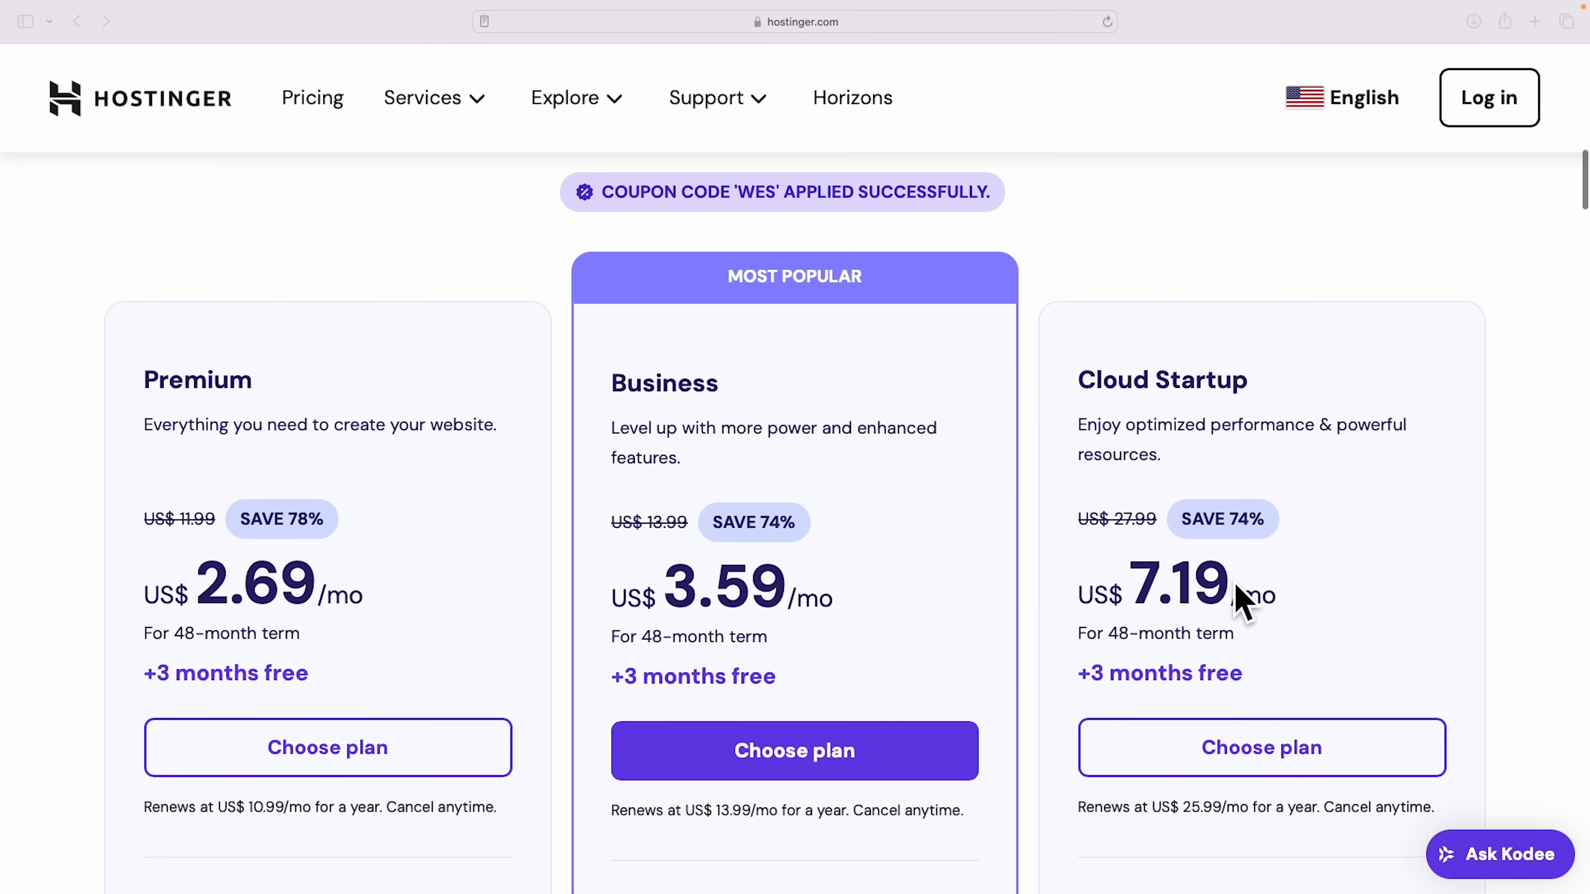
{"action": "scroll", "coordinate": [1371, 595], "scroll_direction": "down", "scroll_amount": 1}
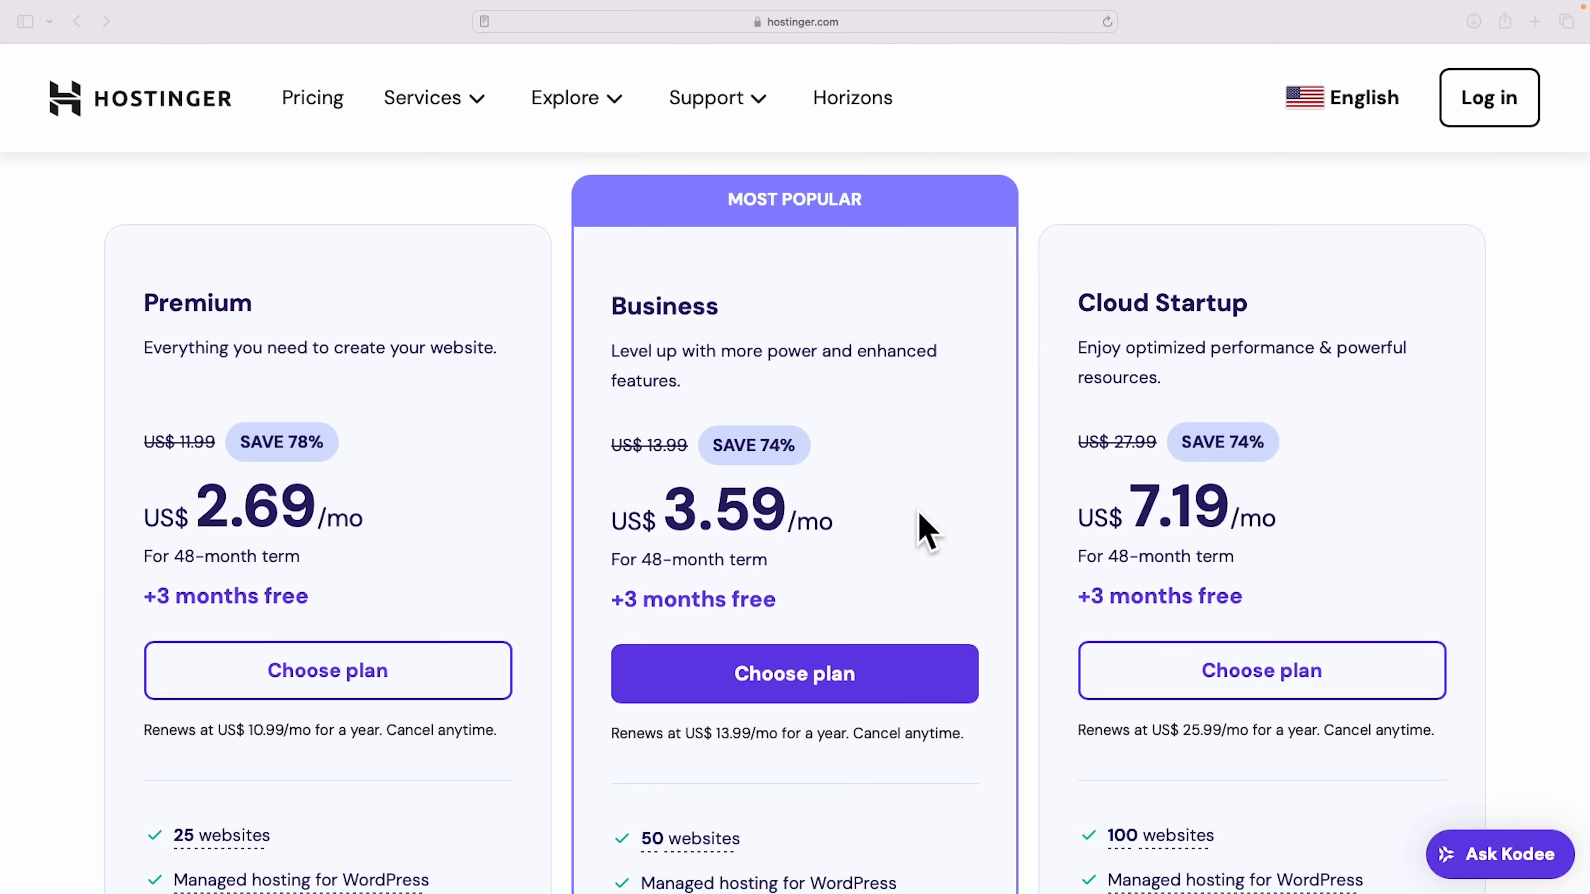
{"action": "scroll", "coordinate": [926, 532], "scroll_direction": "down", "scroll_amount": 15}
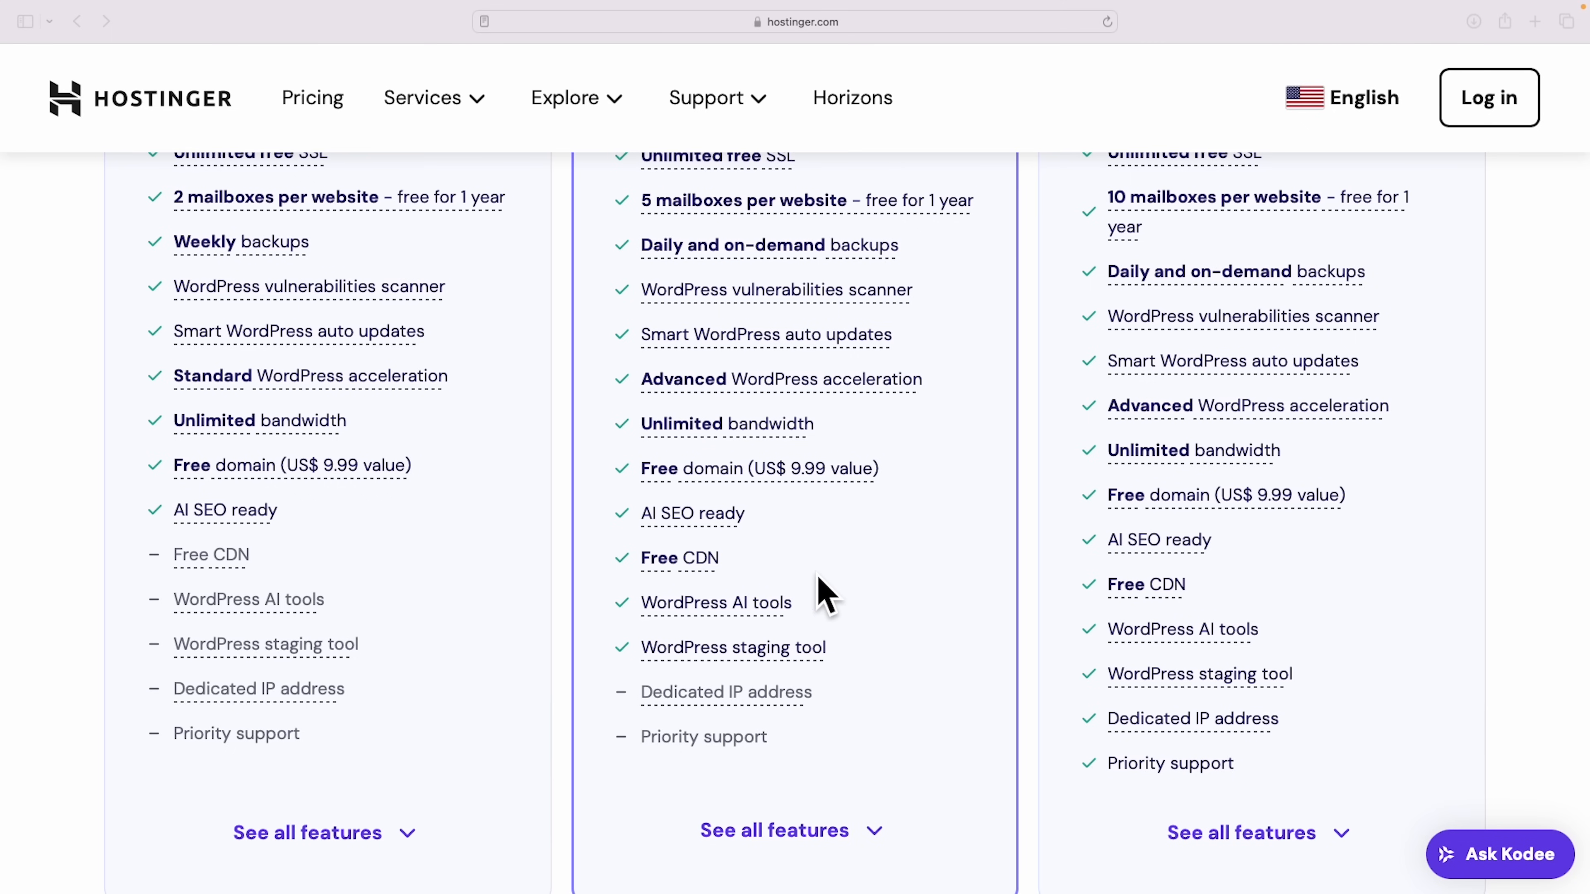
{"action": "scroll", "coordinate": [1007, 610], "scroll_direction": "up", "scroll_amount": 8}
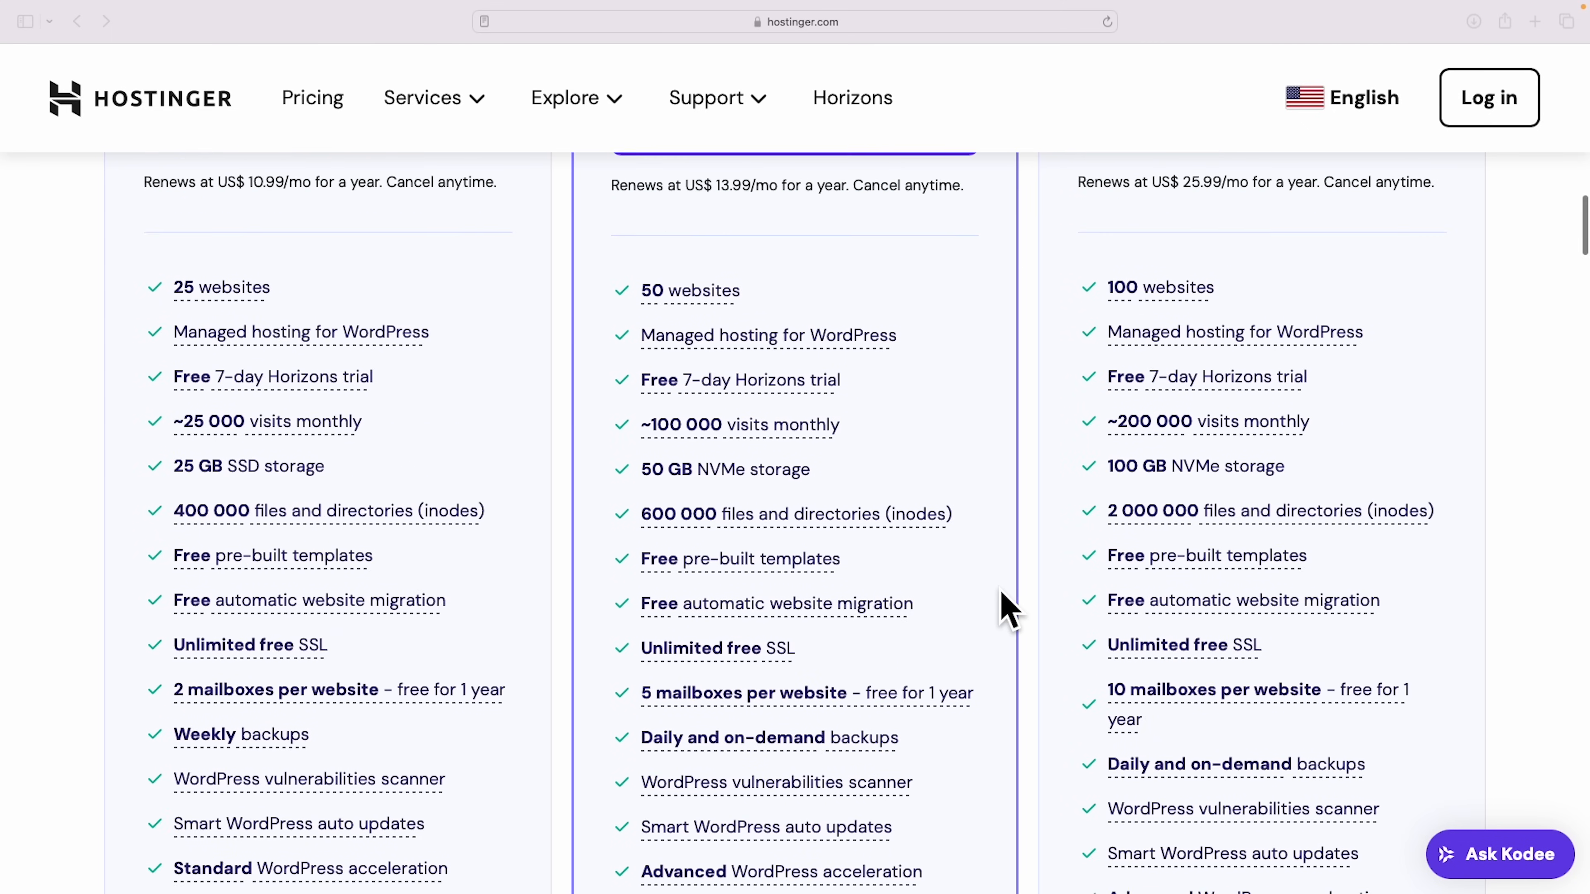
{"action": "scroll", "coordinate": [1008, 611], "scroll_direction": "down", "scroll_amount": 6}
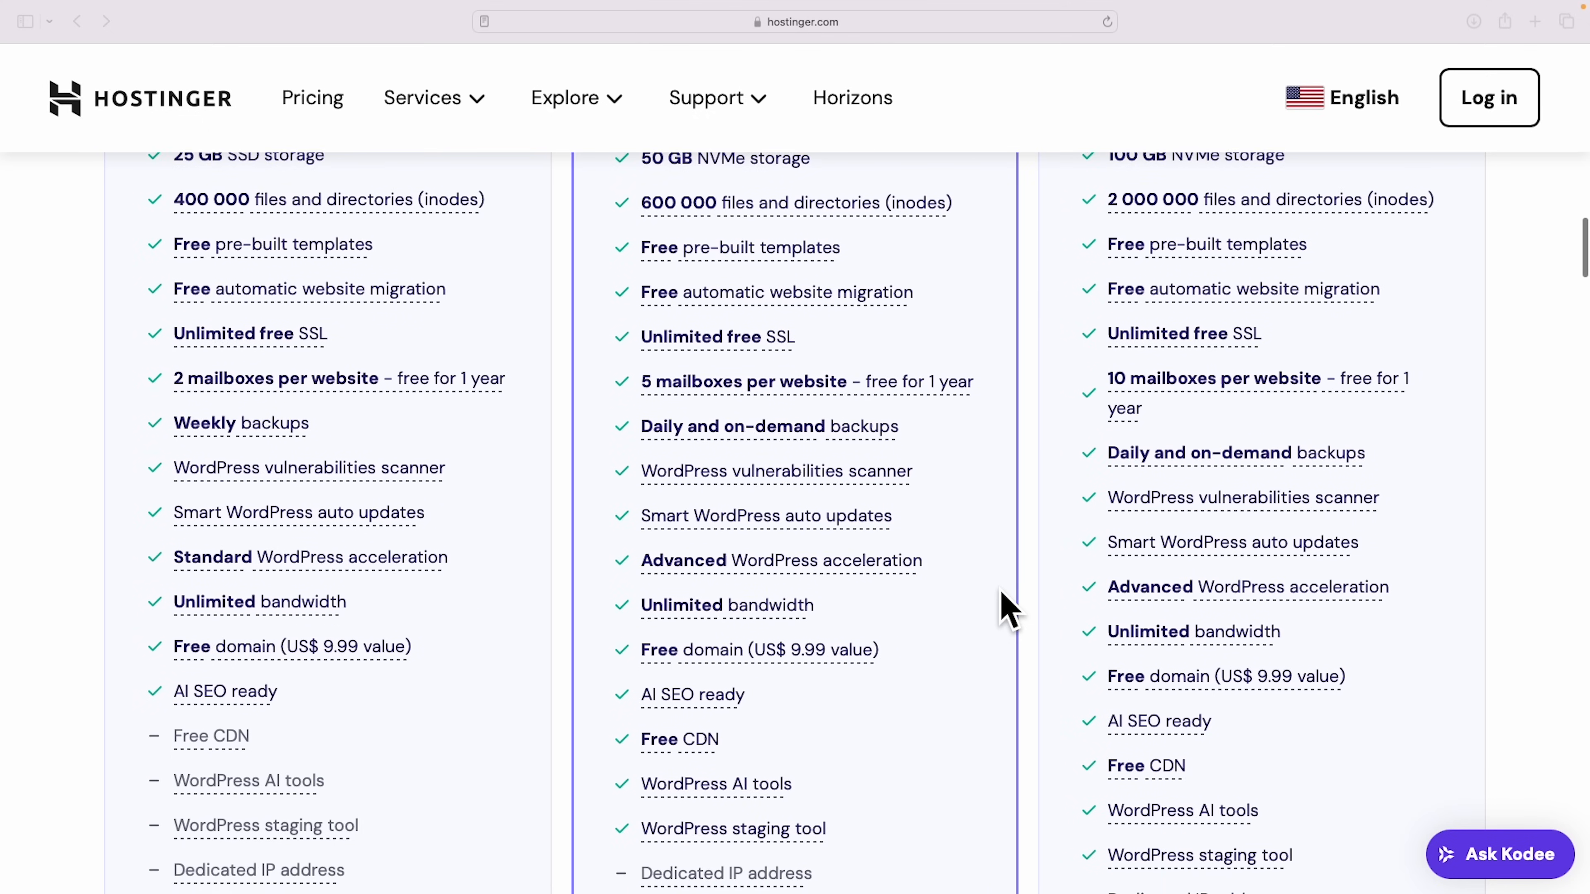
{"action": "scroll", "coordinate": [1008, 610], "scroll_direction": "down", "scroll_amount": 5}
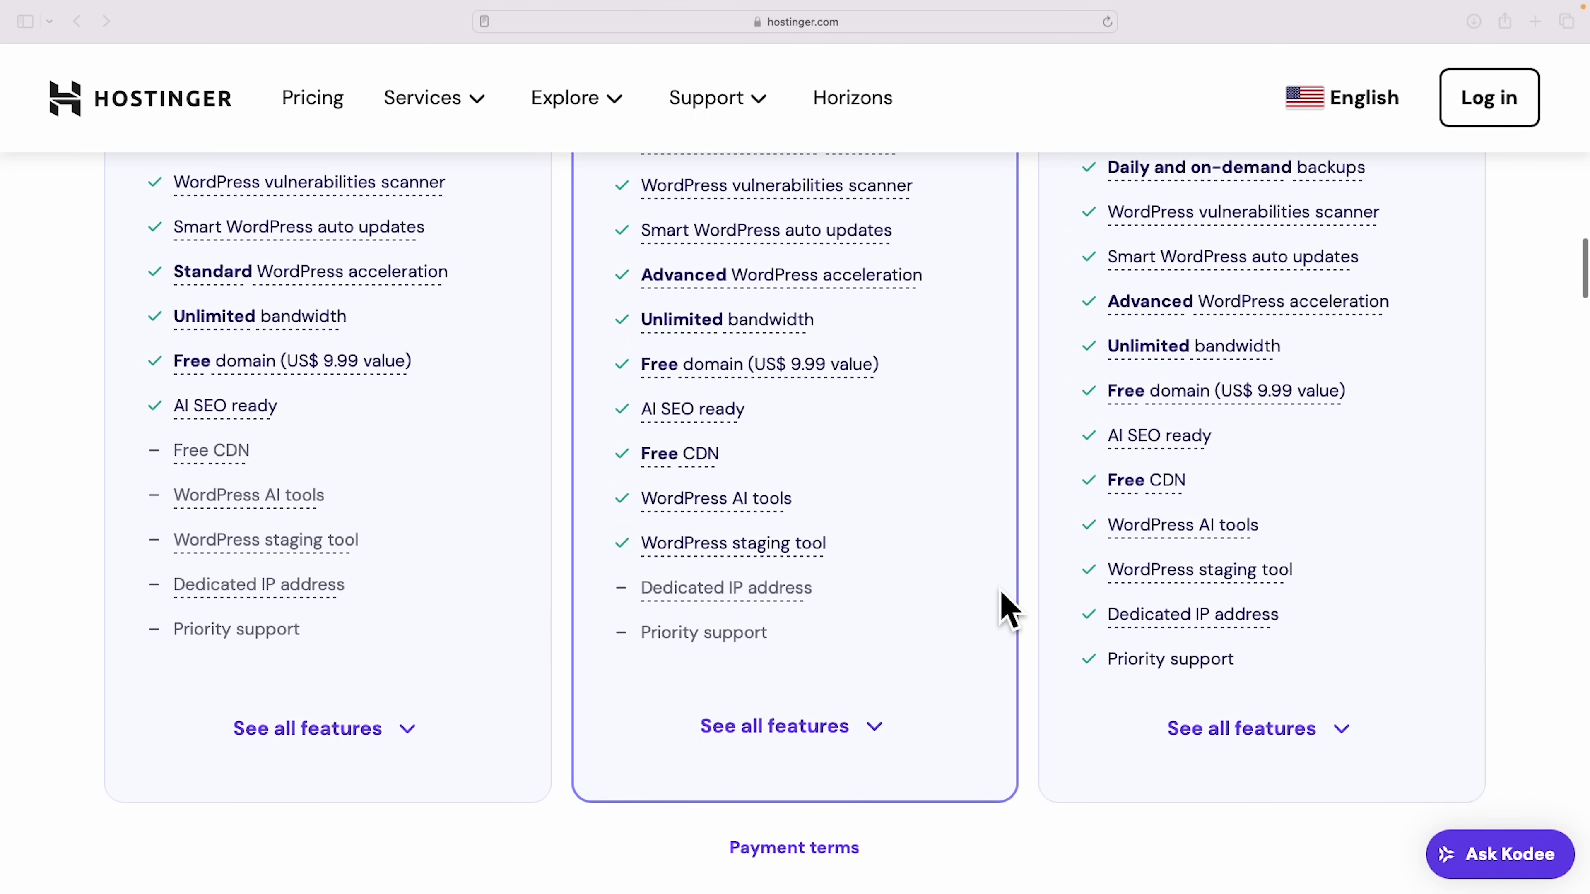
{"action": "scroll", "coordinate": [1008, 610], "scroll_direction": "up", "scroll_amount": 16}
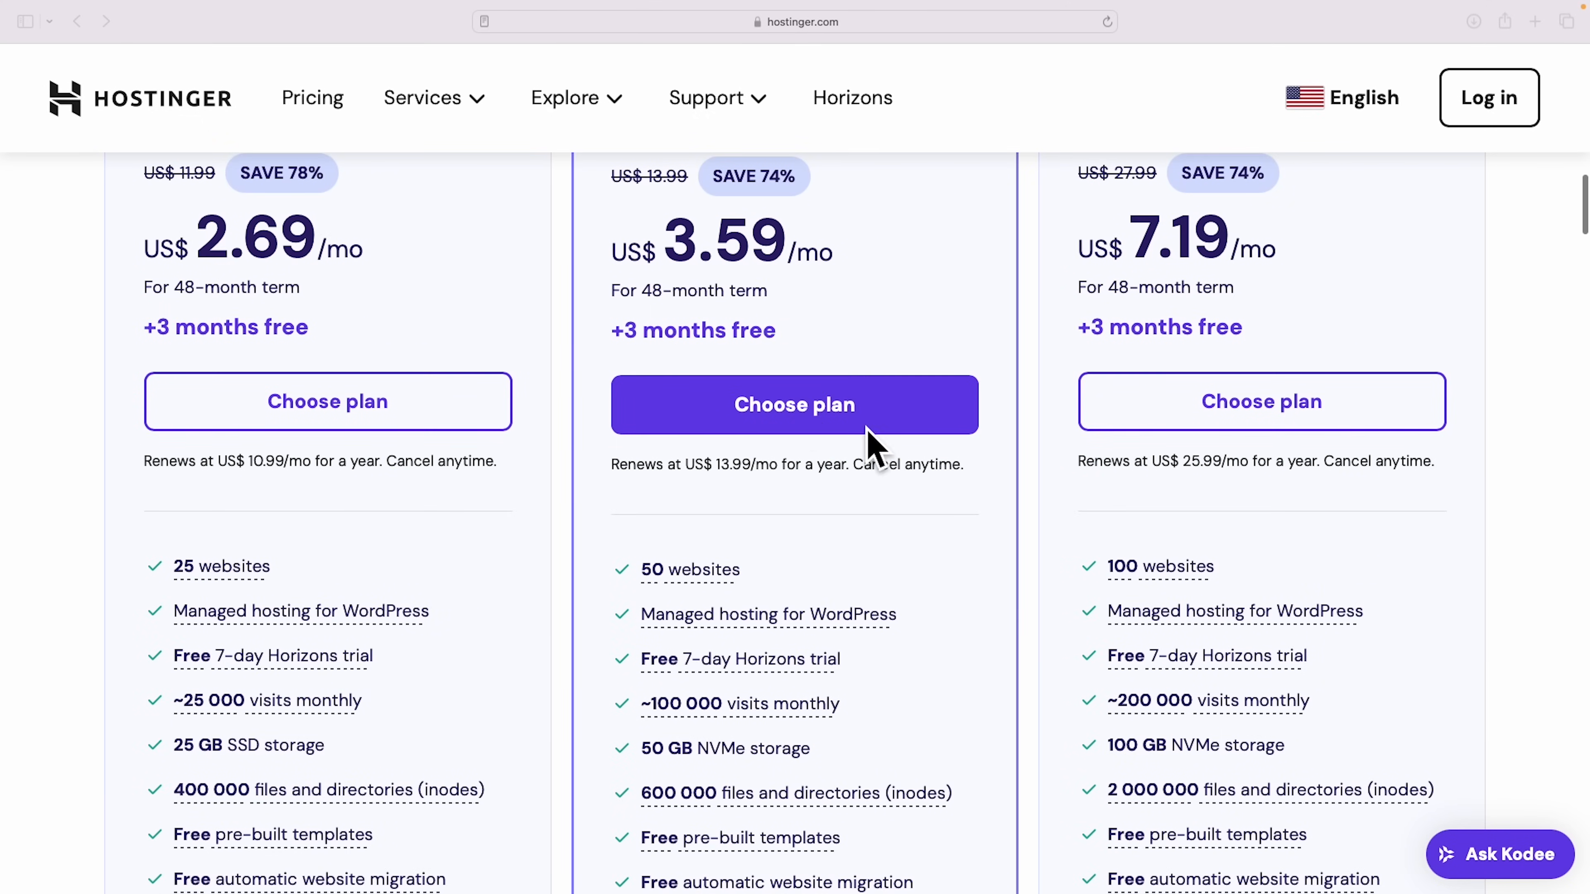
Step: Choose the Business hosting plan with a 48-month period and review the order summary
{"action": "left_click", "coordinate": [801, 408]}
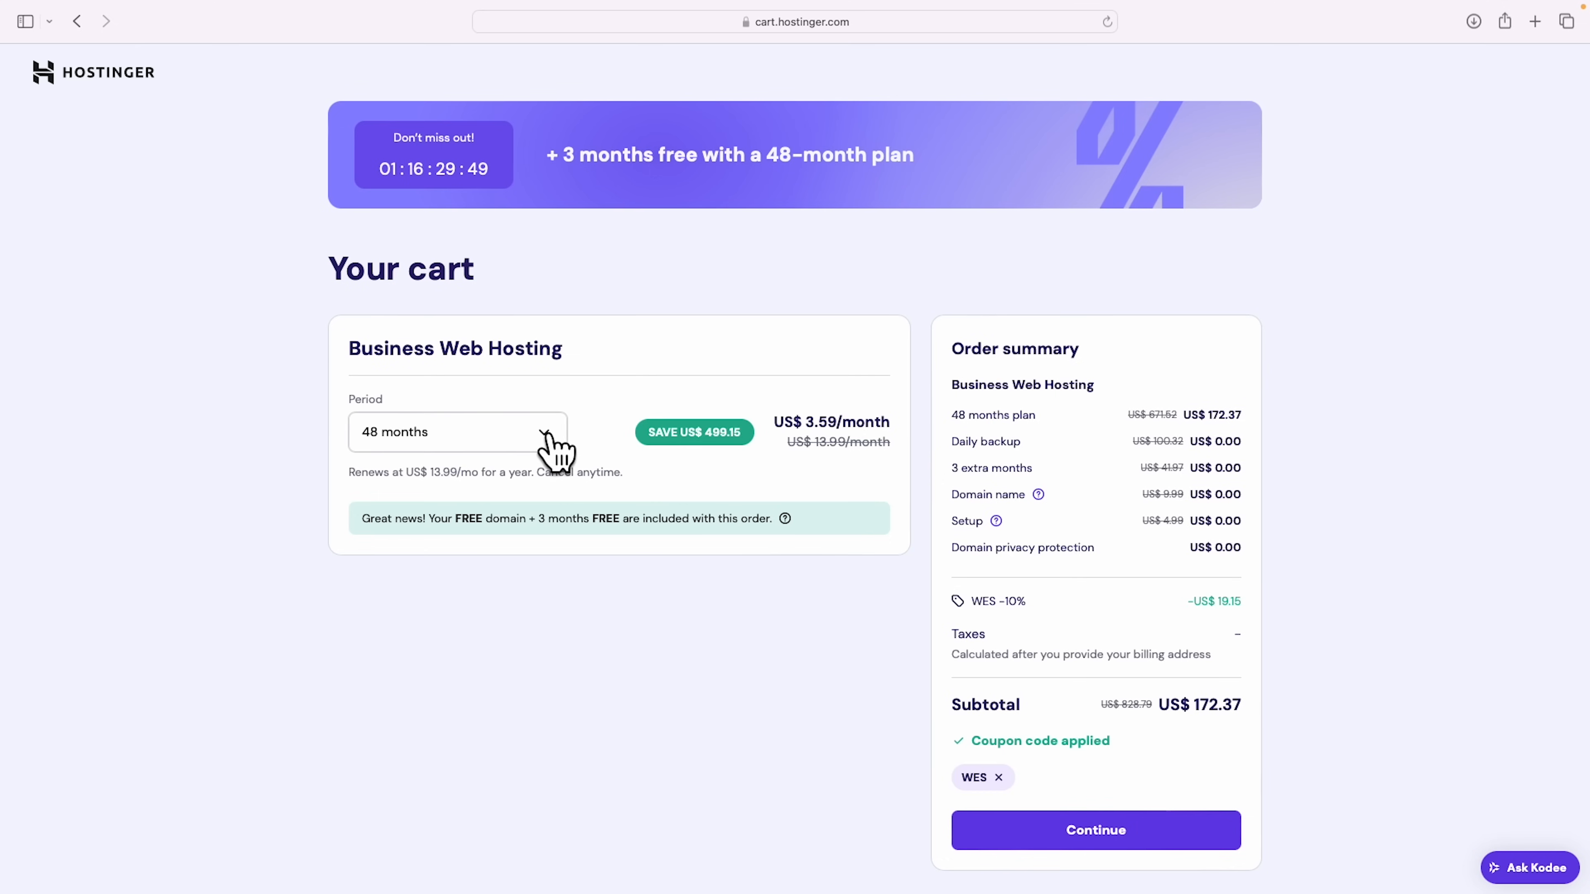
{"action": "left_click", "coordinate": [550, 438]}
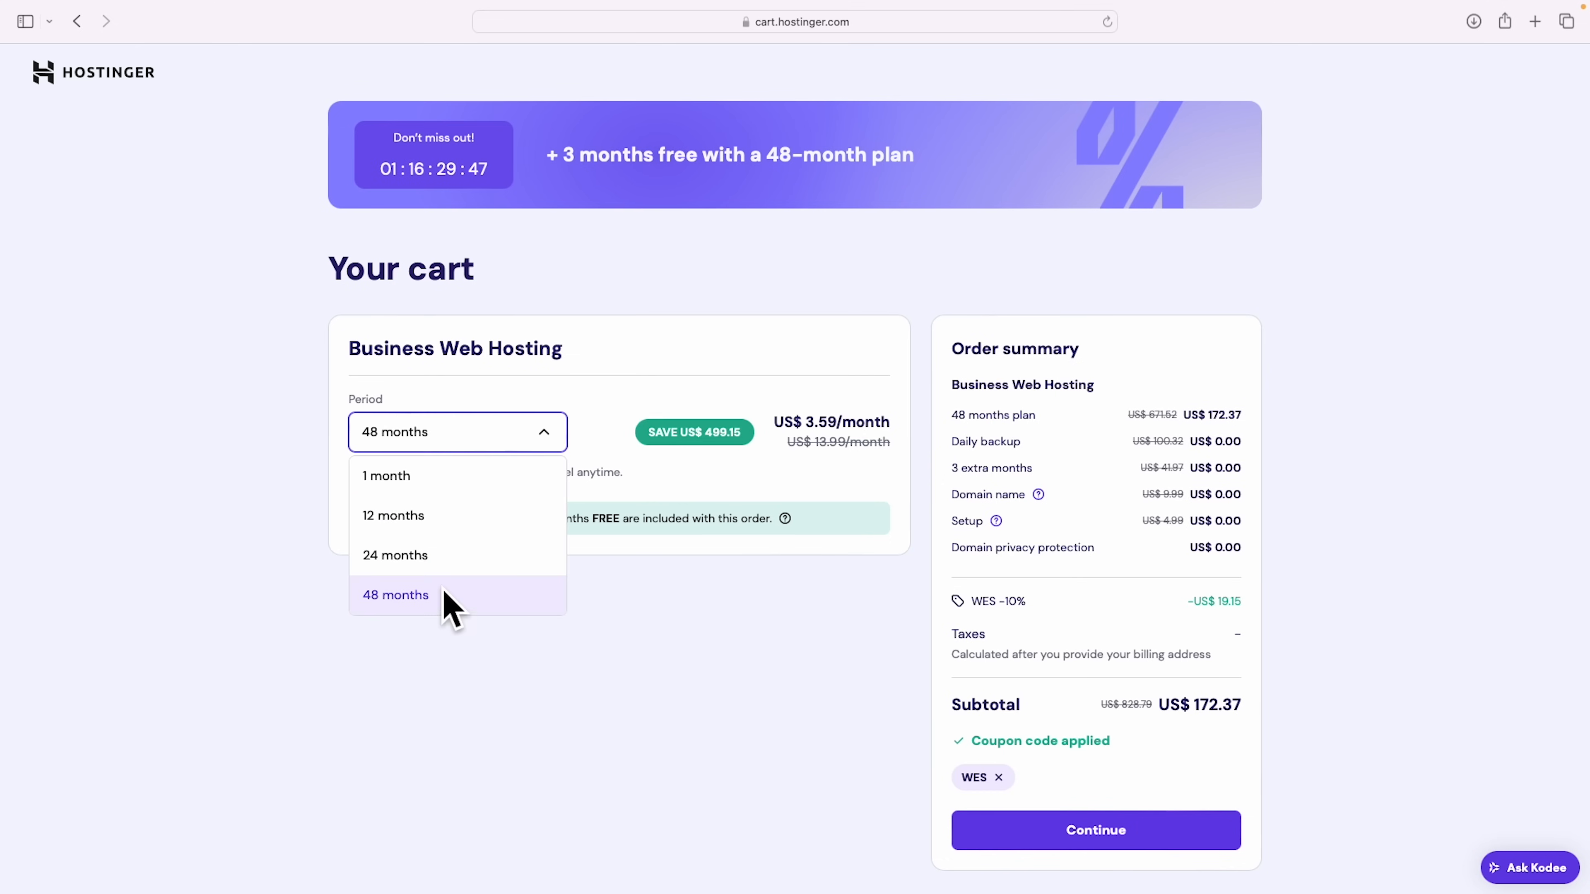
{"action": "left_click", "coordinate": [440, 602]}
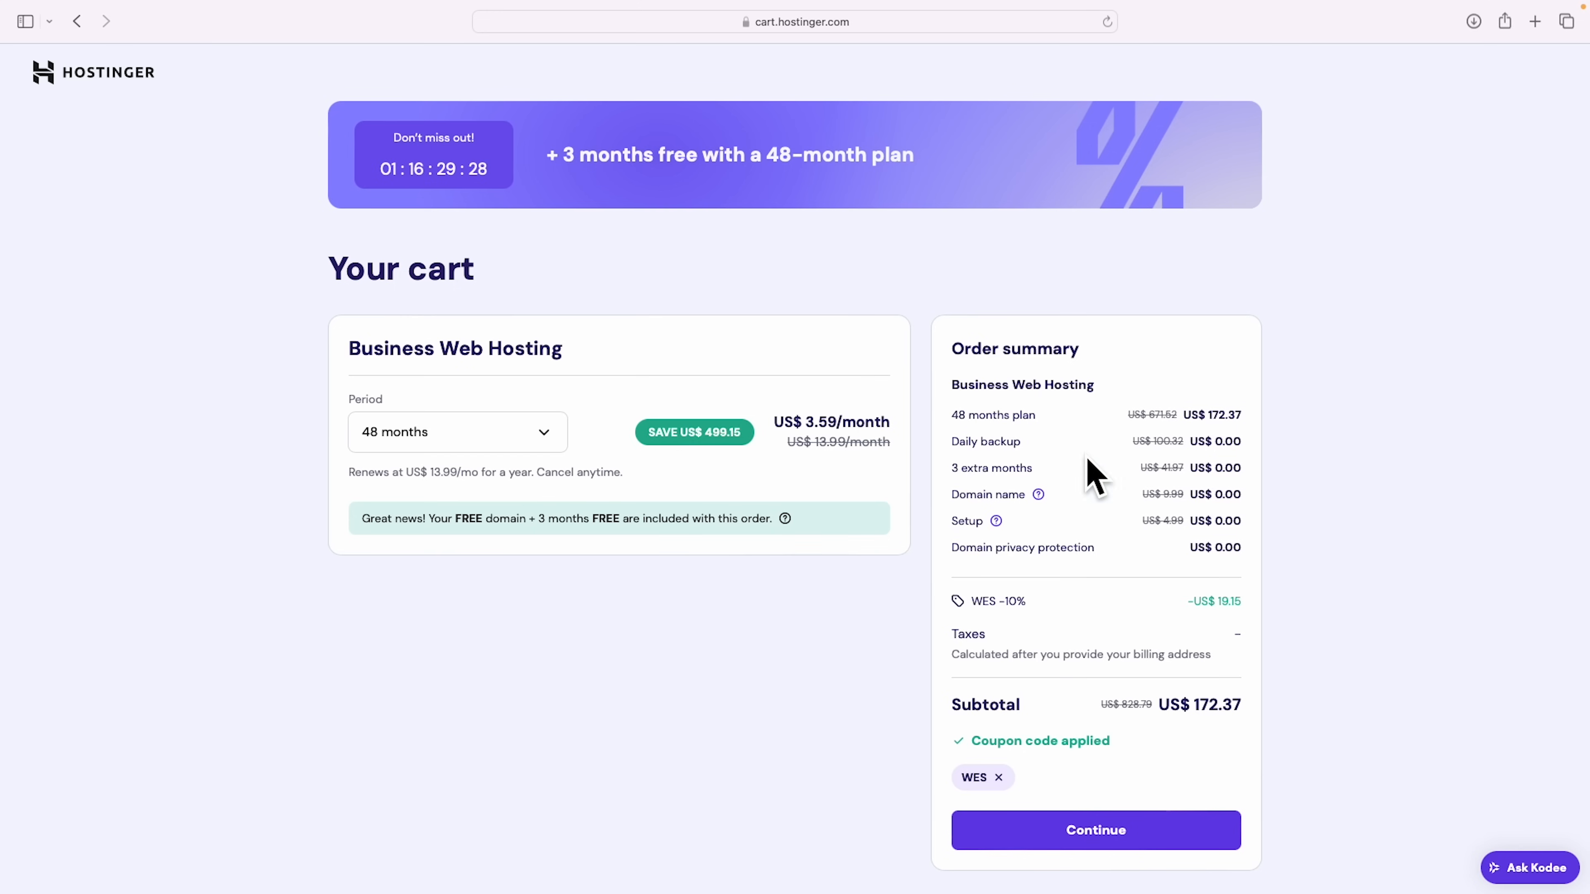
{"action": "scroll", "coordinate": [1333, 582], "scroll_direction": "down", "scroll_amount": 2}
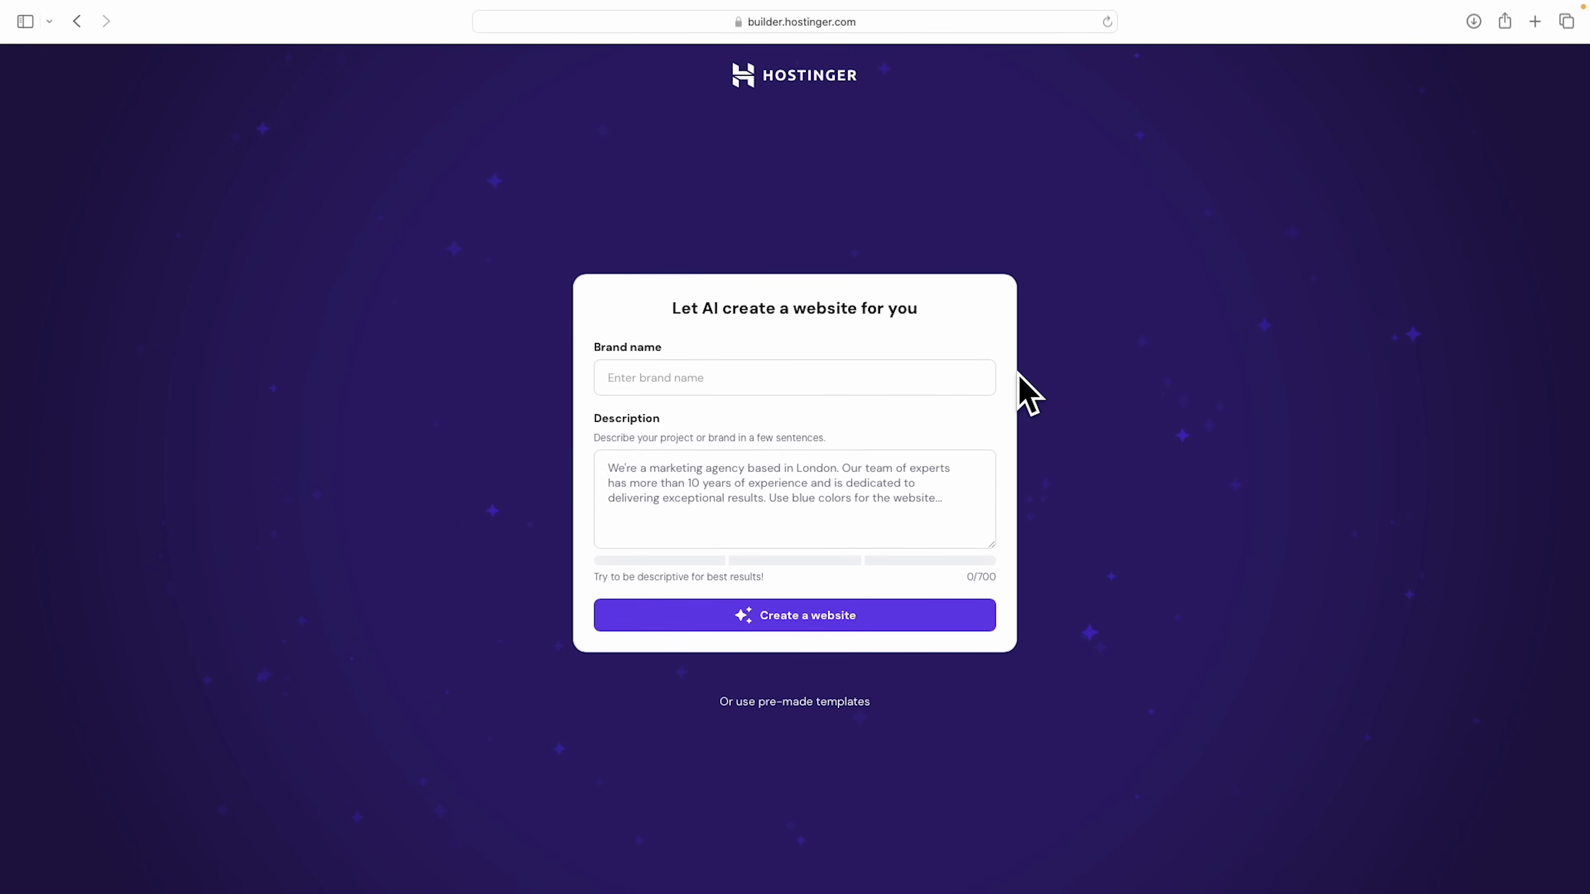
Step: Generate an AI website with the brand name "The Ultimate Urban Oasis Rooftop Blueprint" and the copied guide description pasted in
{"action": "left_click", "coordinate": [790, 378]}
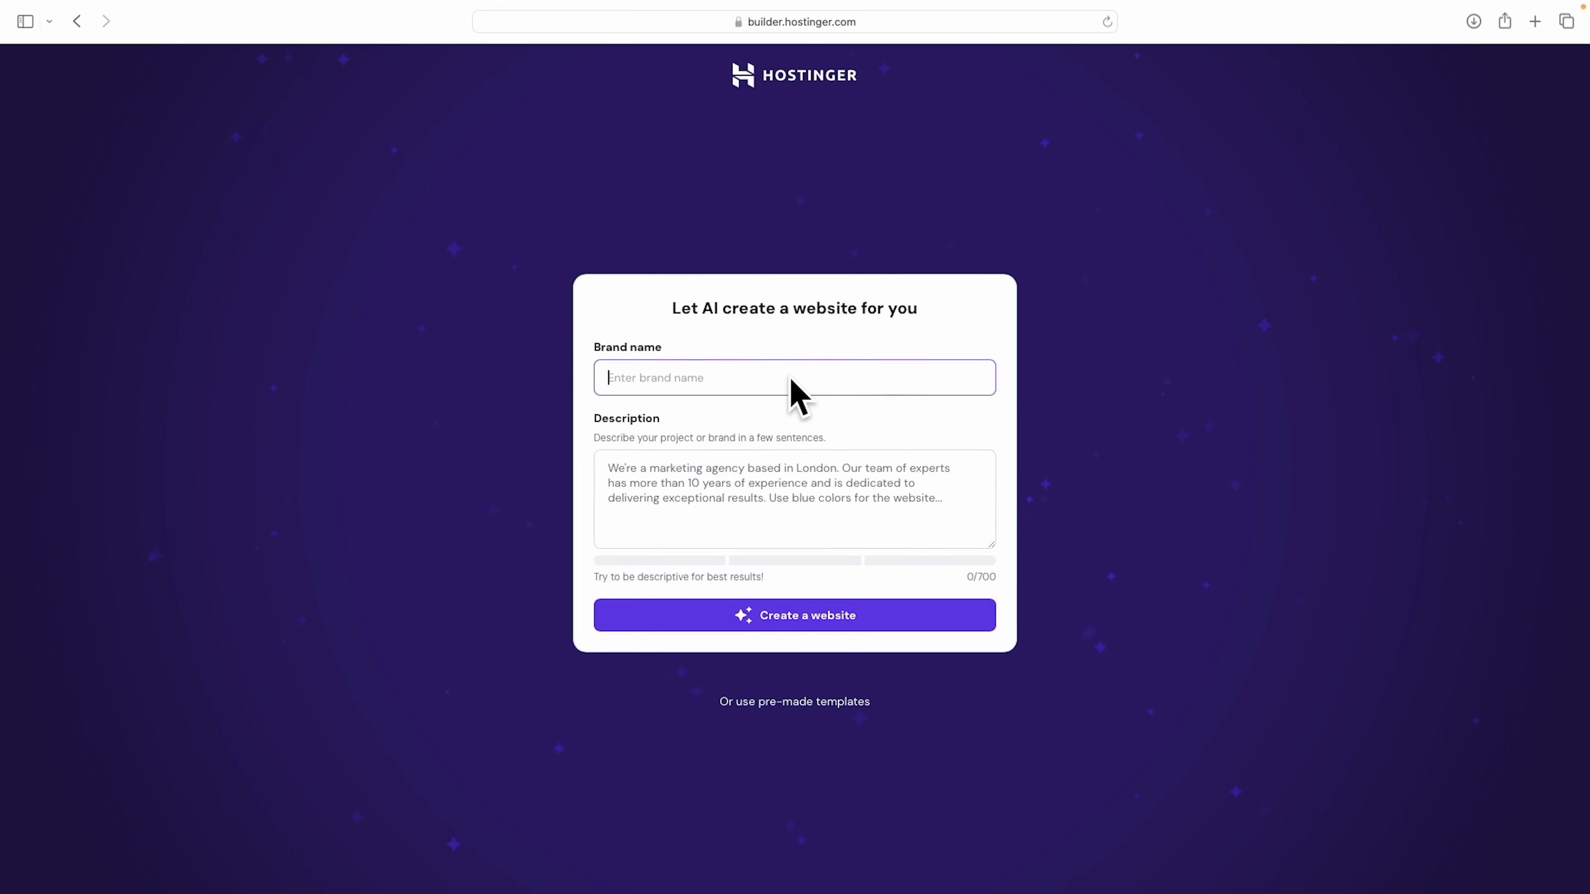
{"action": "type", "text": "The Ultimate Urban Oasis Rooftop Blueprint"}
{"action": "left_click", "coordinate": [667, 487]}
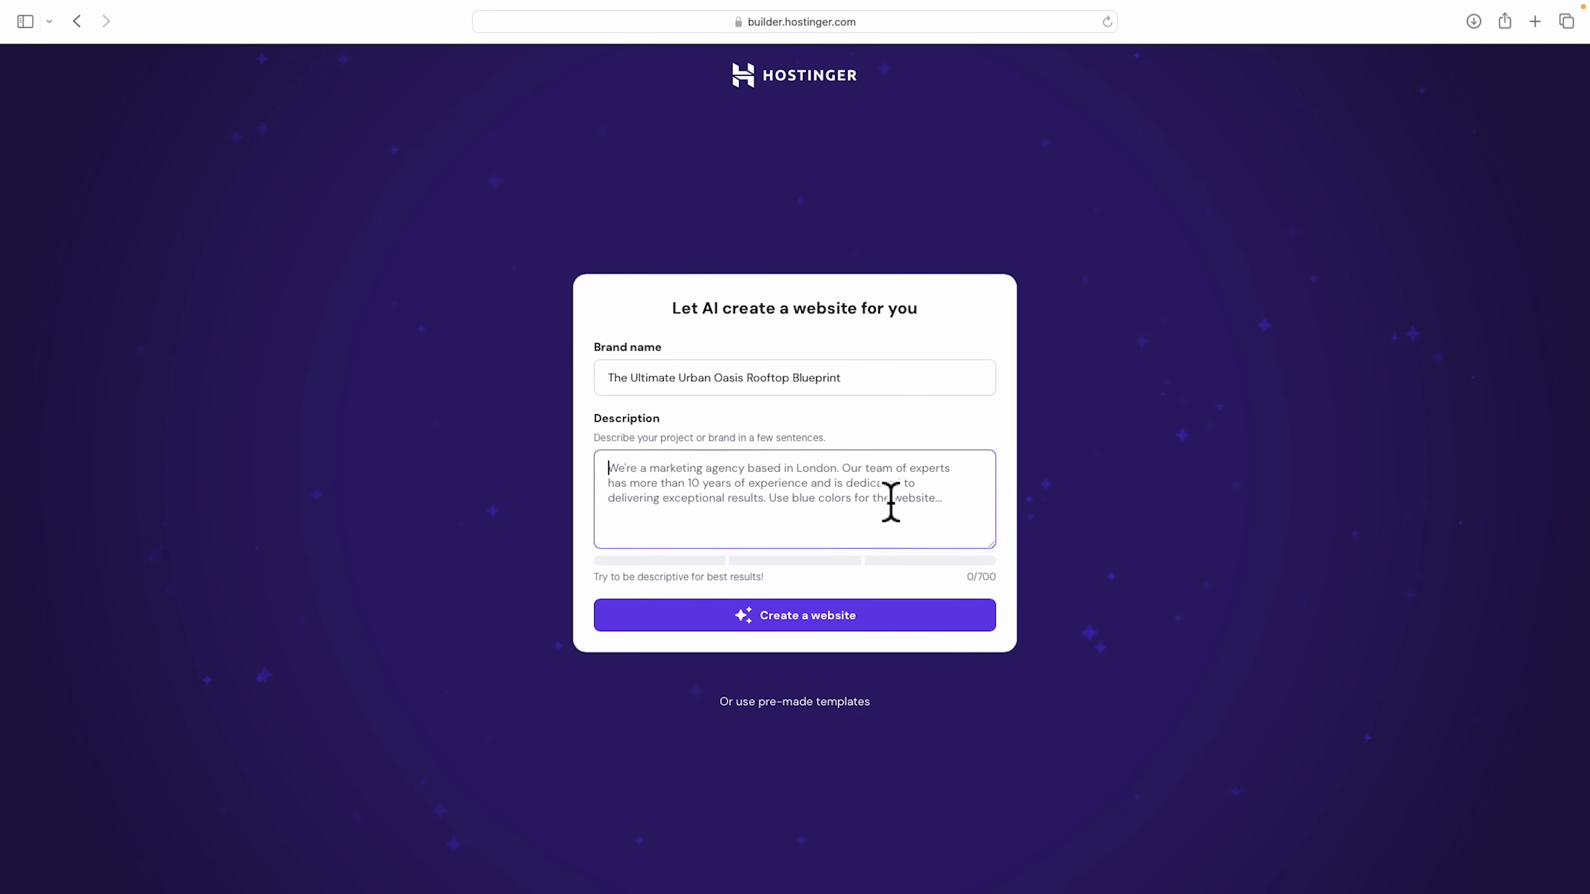
{"action": "key", "text": "super+v"}
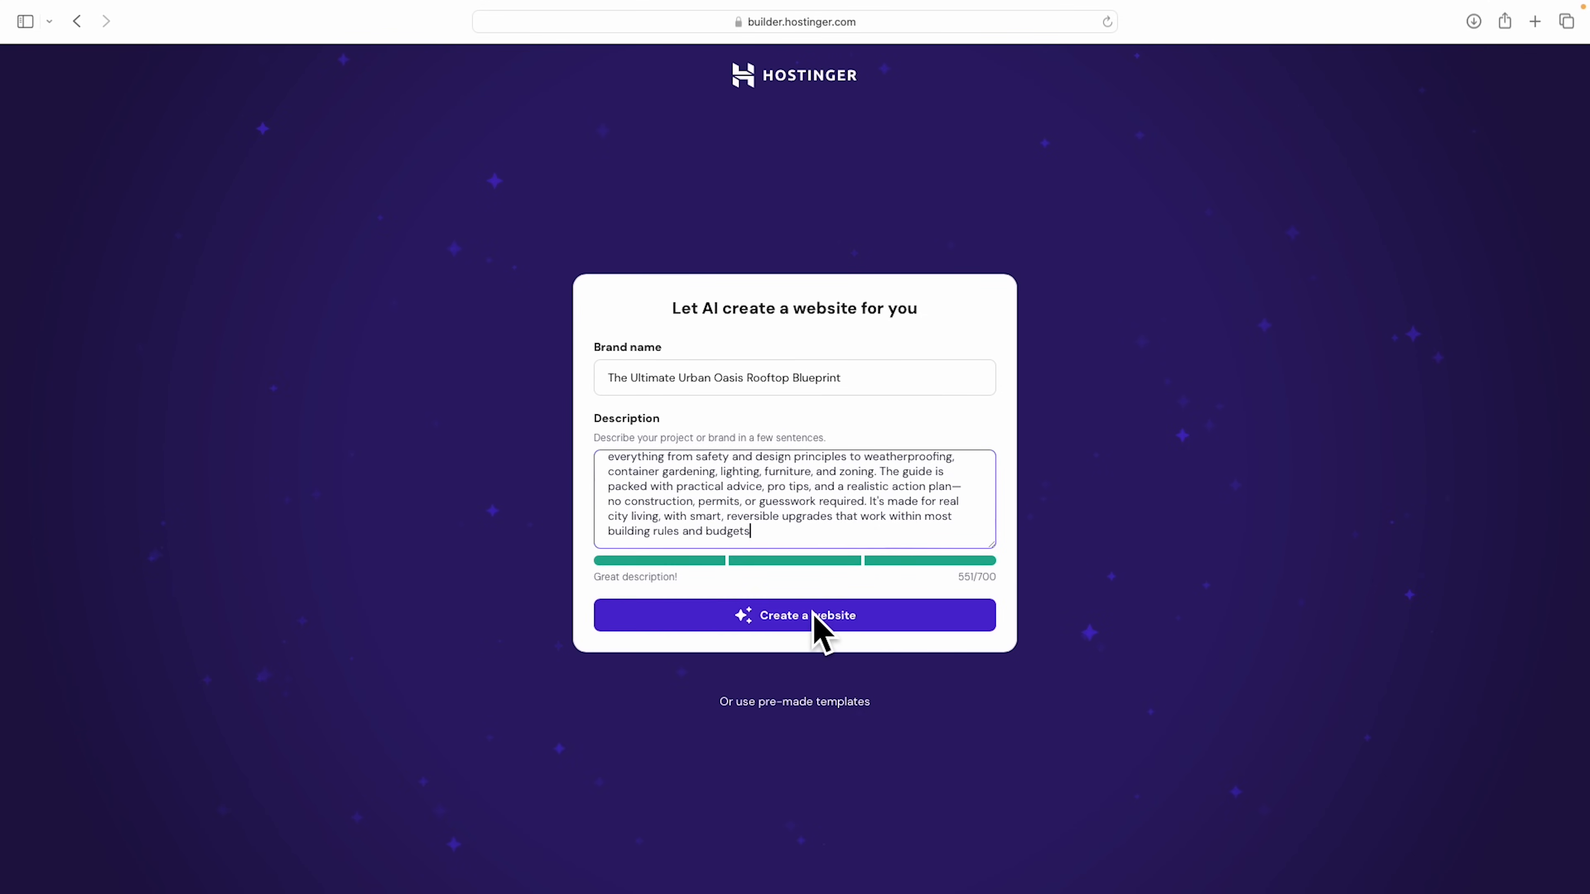
{"action": "left_click", "coordinate": [809, 616]}
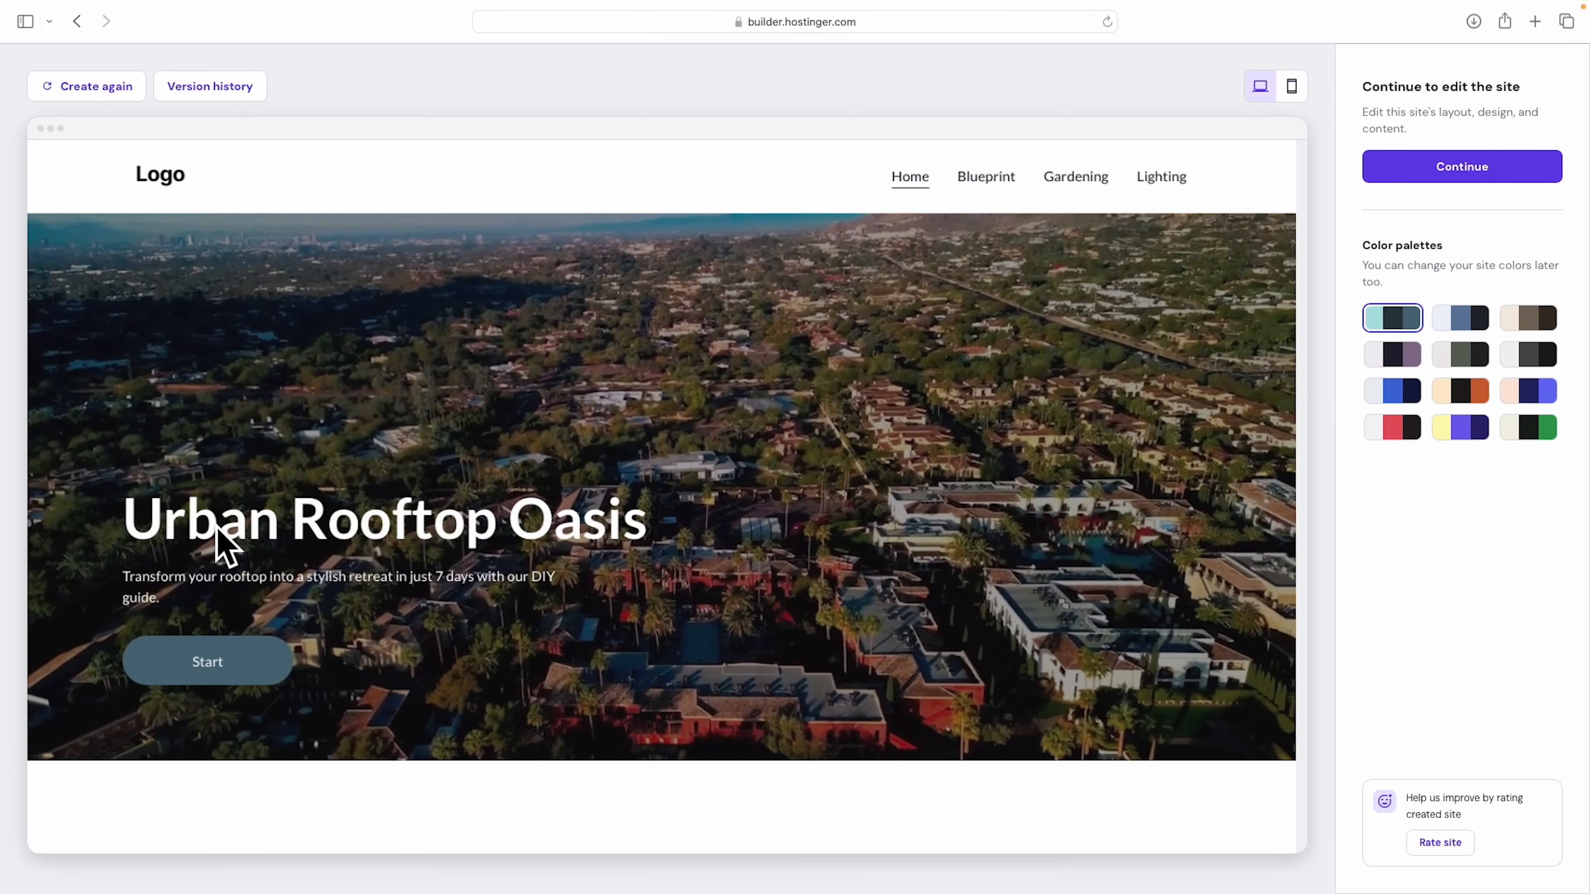
Step: Review all sections of the generated website preview from the hero to the footer
{"action": "scroll", "coordinate": [795, 529], "scroll_direction": "down", "scroll_amount": 12}
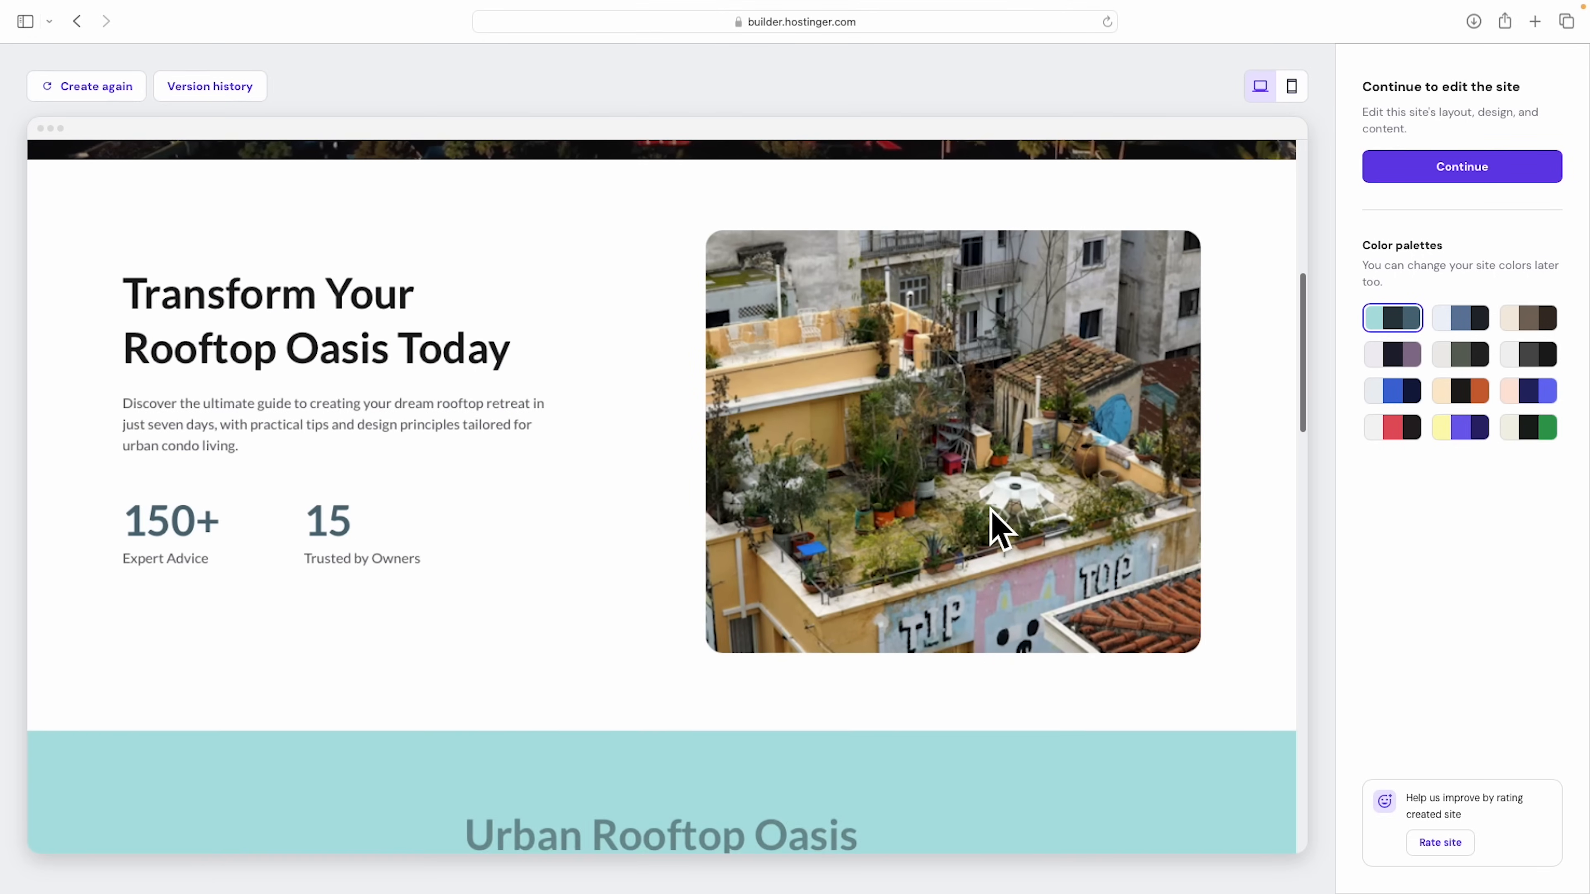
{"action": "scroll", "coordinate": [996, 526], "scroll_direction": "down", "scroll_amount": 10}
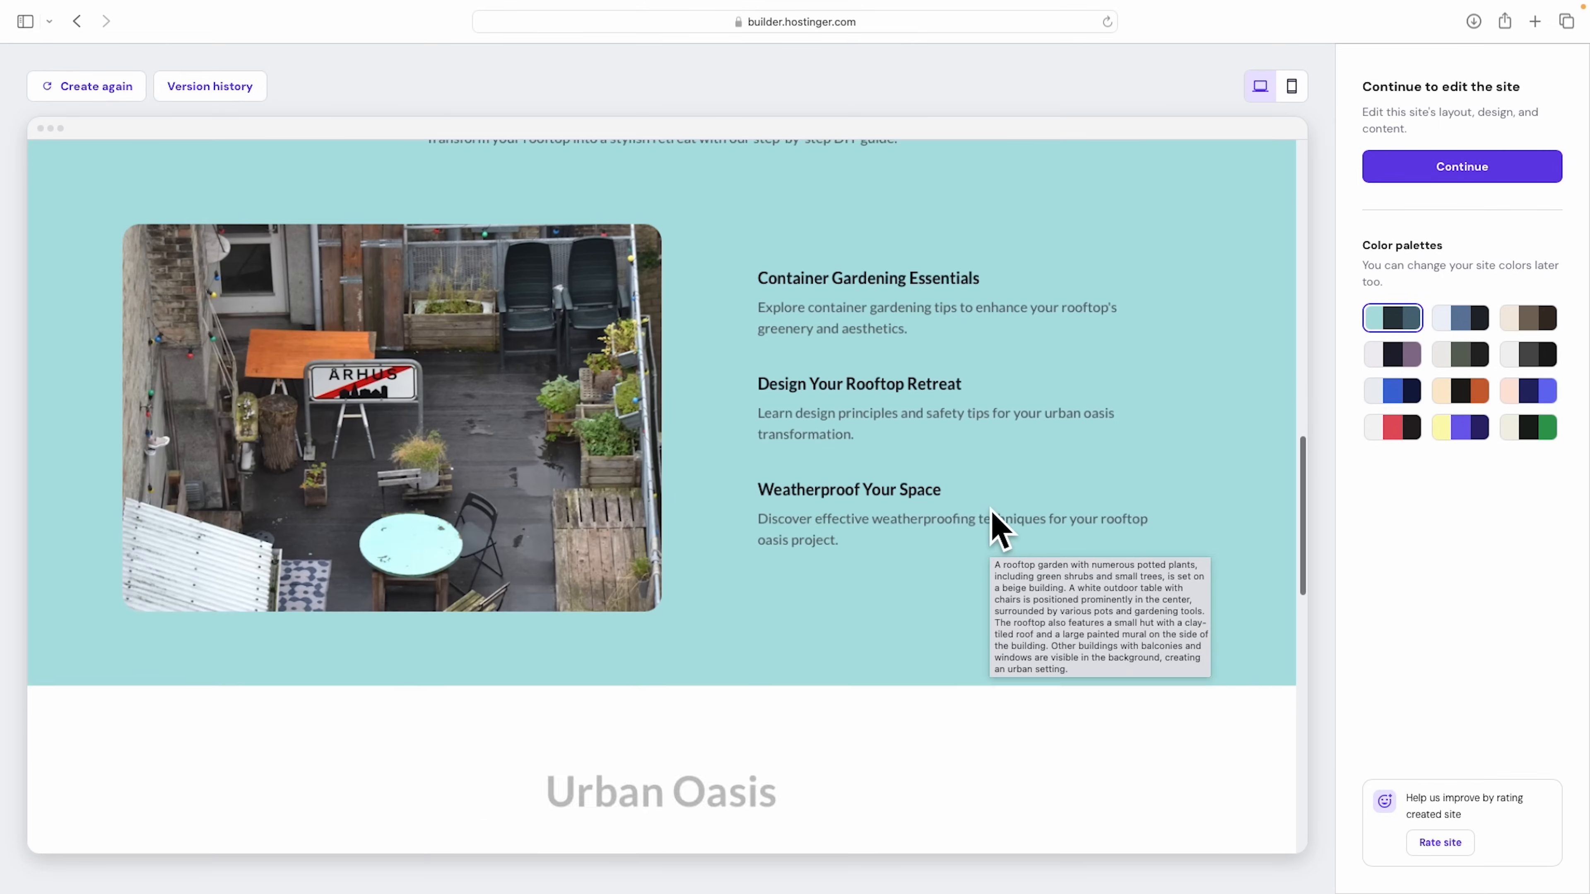
{"action": "scroll", "coordinate": [991, 510], "scroll_direction": "down", "scroll_amount": 12}
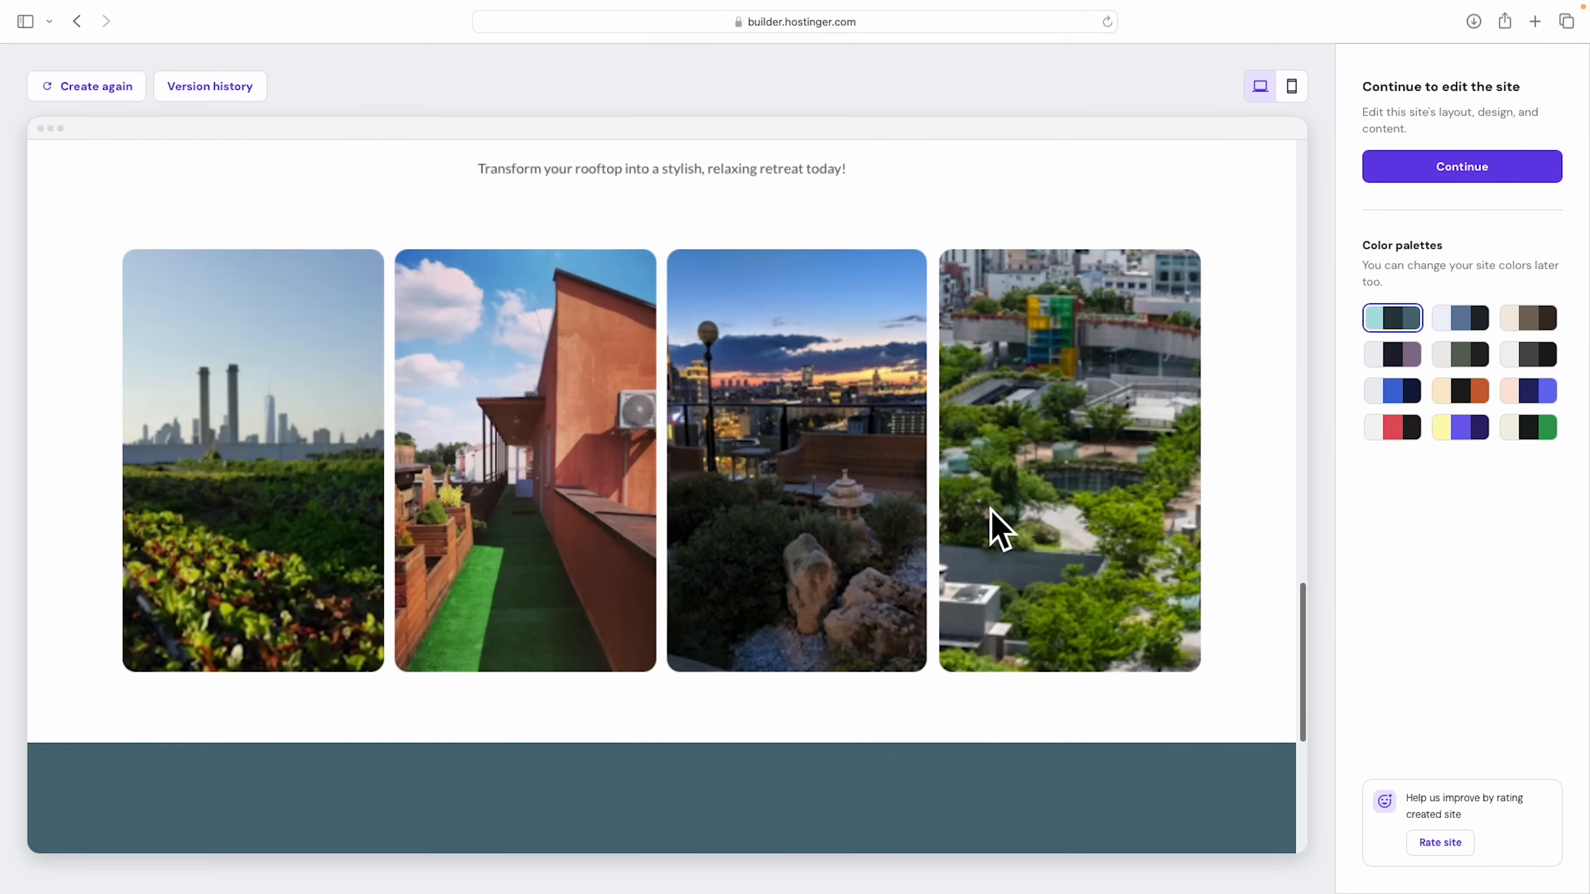
{"action": "scroll", "coordinate": [992, 512], "scroll_direction": "down", "scroll_amount": 5}
{"action": "scroll", "coordinate": [992, 513], "scroll_direction": "up", "scroll_amount": 20}
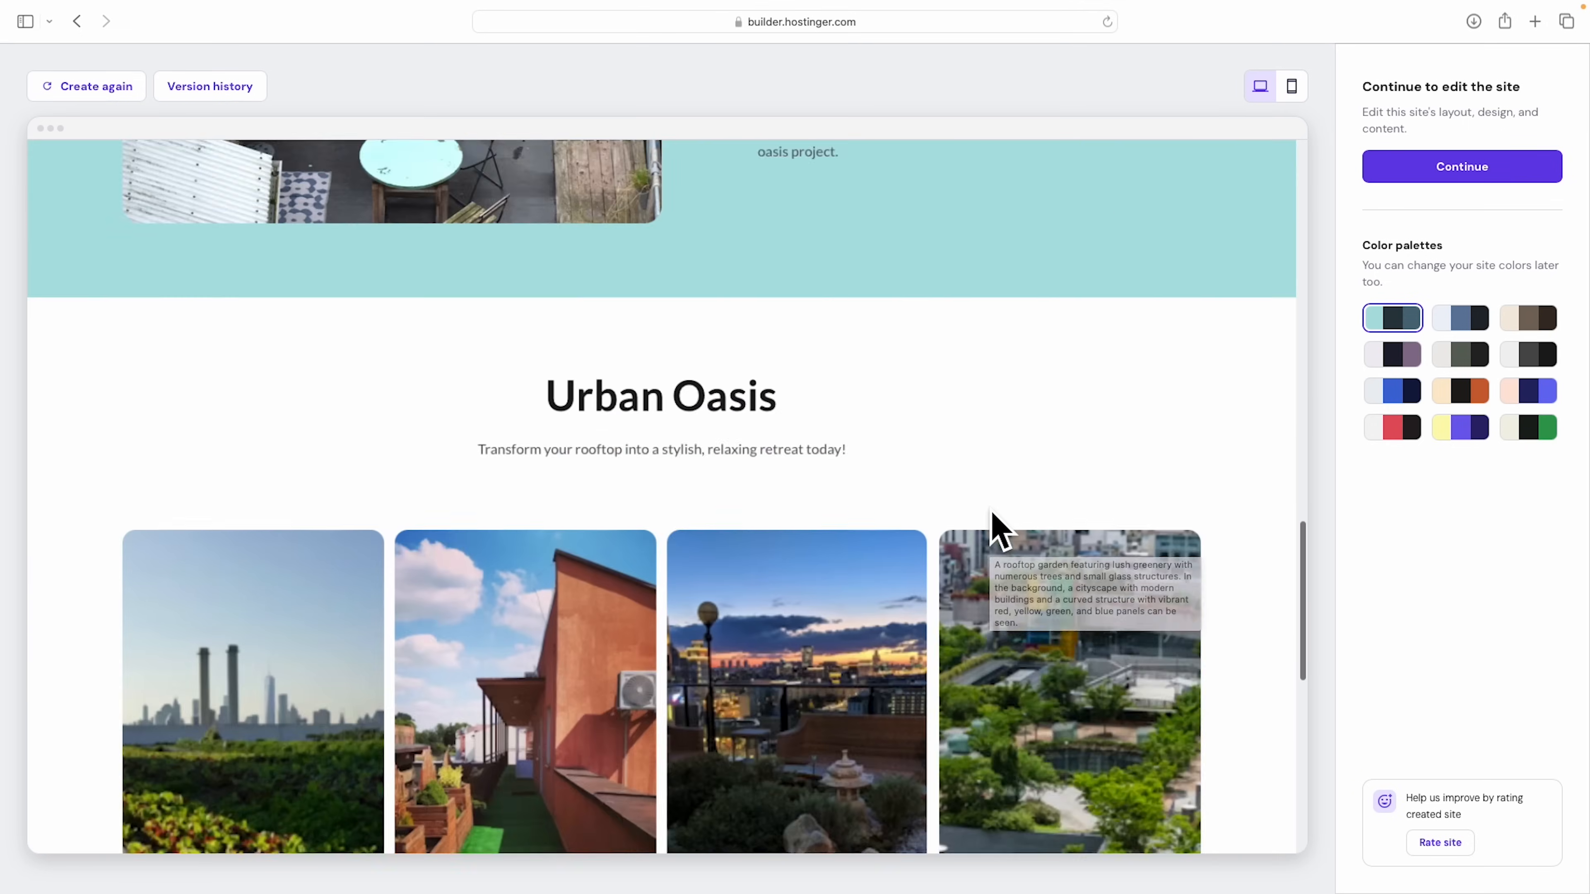
{"action": "scroll", "coordinate": [991, 510], "scroll_direction": "up", "scroll_amount": 10}
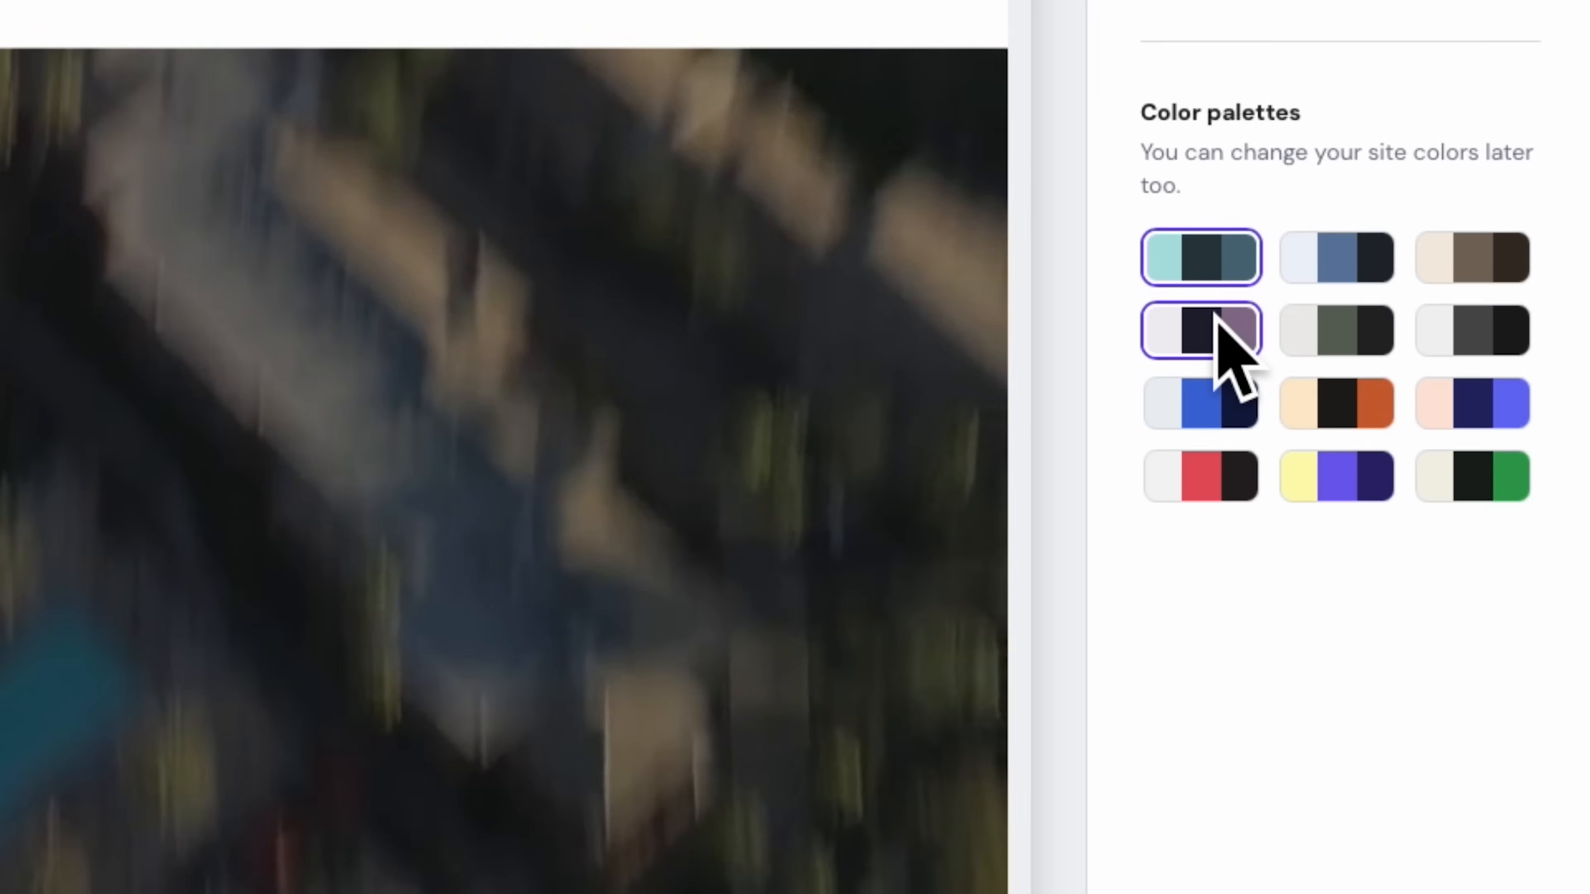
Step: Try several color palettes, apply the off-white, black and green one, and continue to the site editor
{"action": "left_click", "coordinate": [1217, 328]}
{"action": "left_click", "coordinate": [1216, 401]}
{"action": "left_click", "coordinate": [1215, 479]}
{"action": "left_click", "coordinate": [1506, 492]}
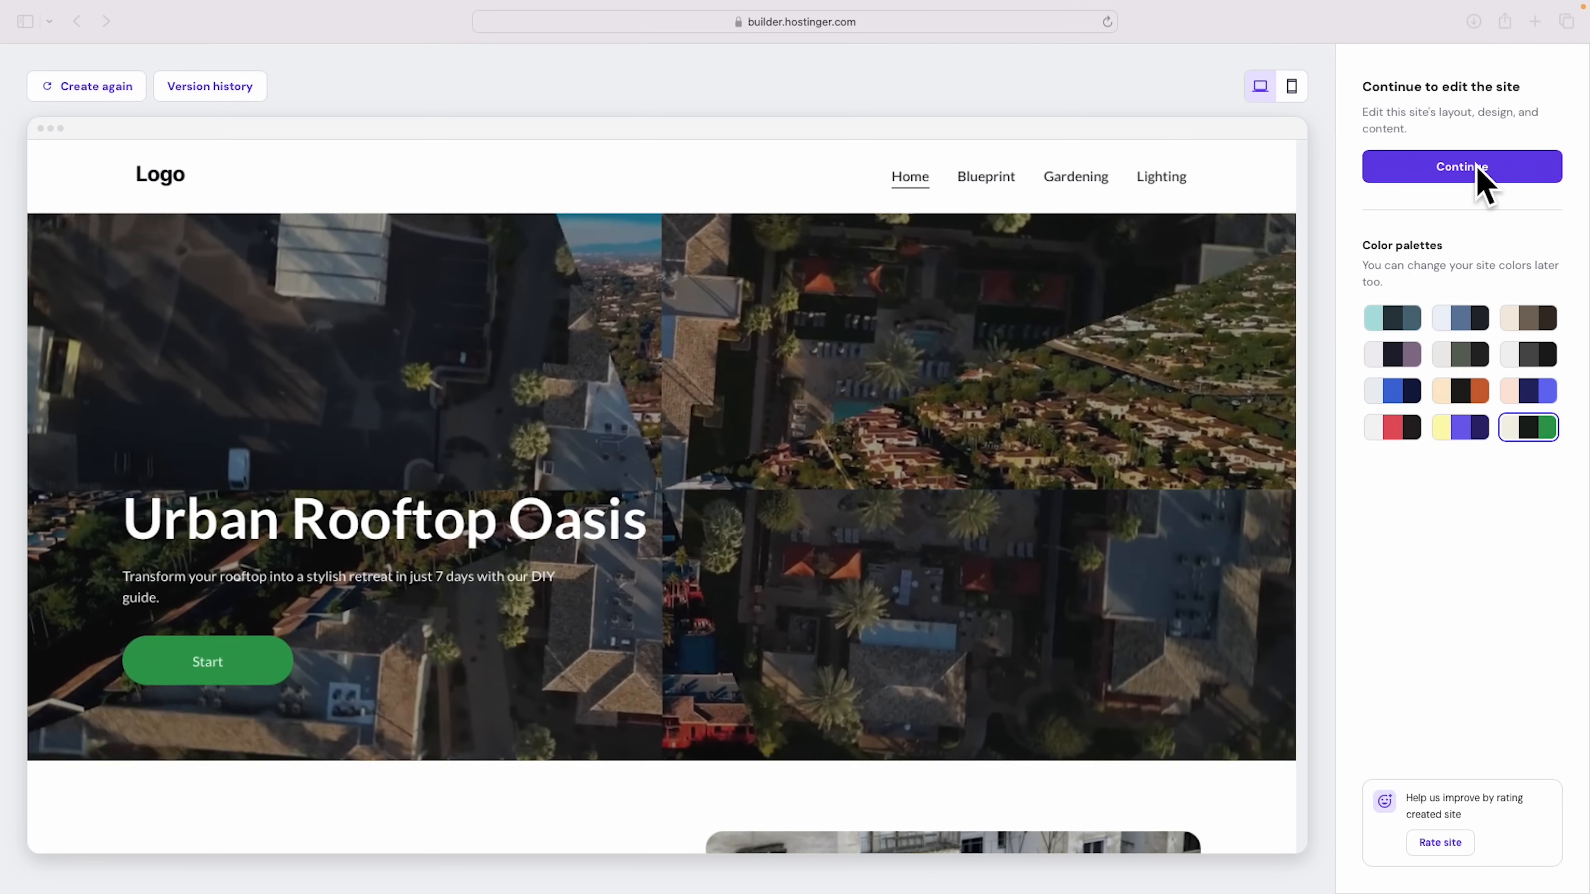
{"action": "left_click", "coordinate": [1482, 175]}
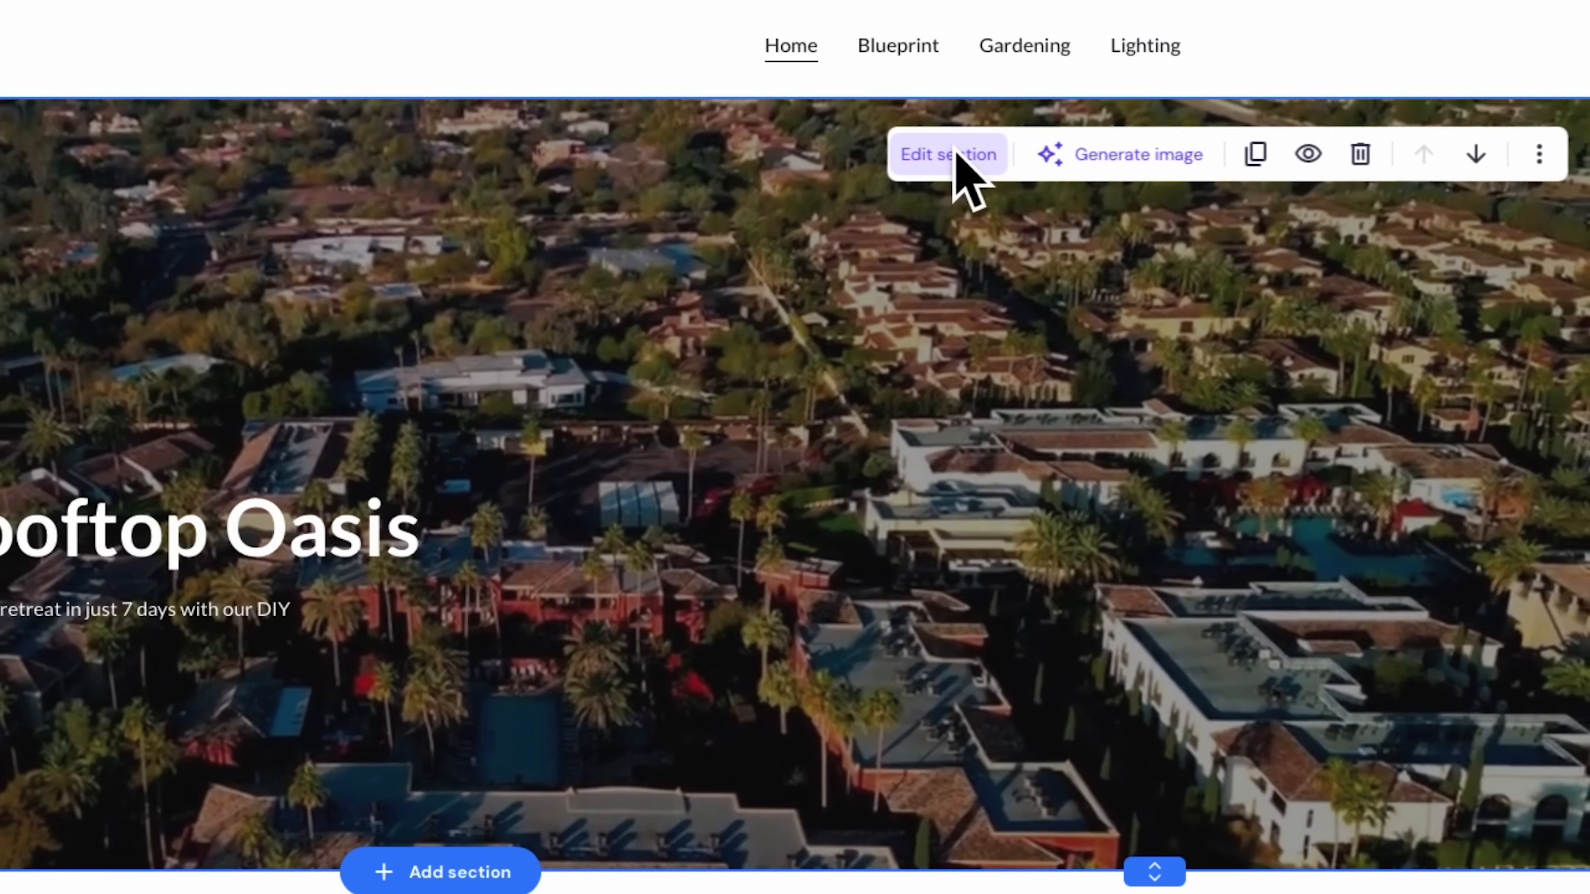
Step: Open the hero section's background settings, search the video library for rooftop footage and preview a rooftop garden video without selecting it
{"action": "left_click", "coordinate": [1156, 191]}
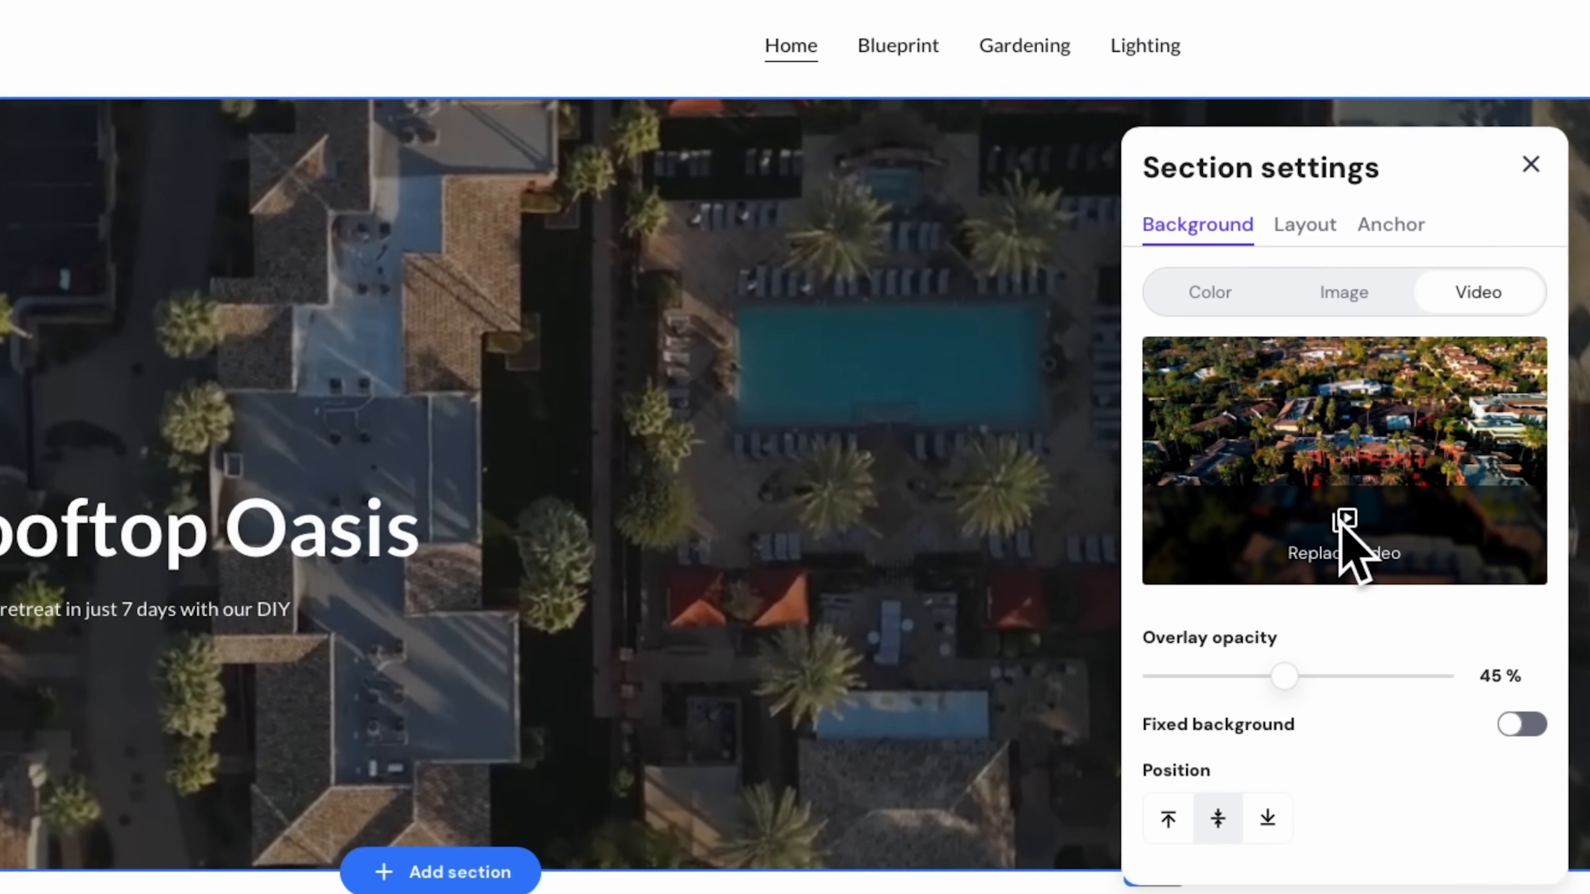
{"action": "left_click", "coordinate": [1346, 540]}
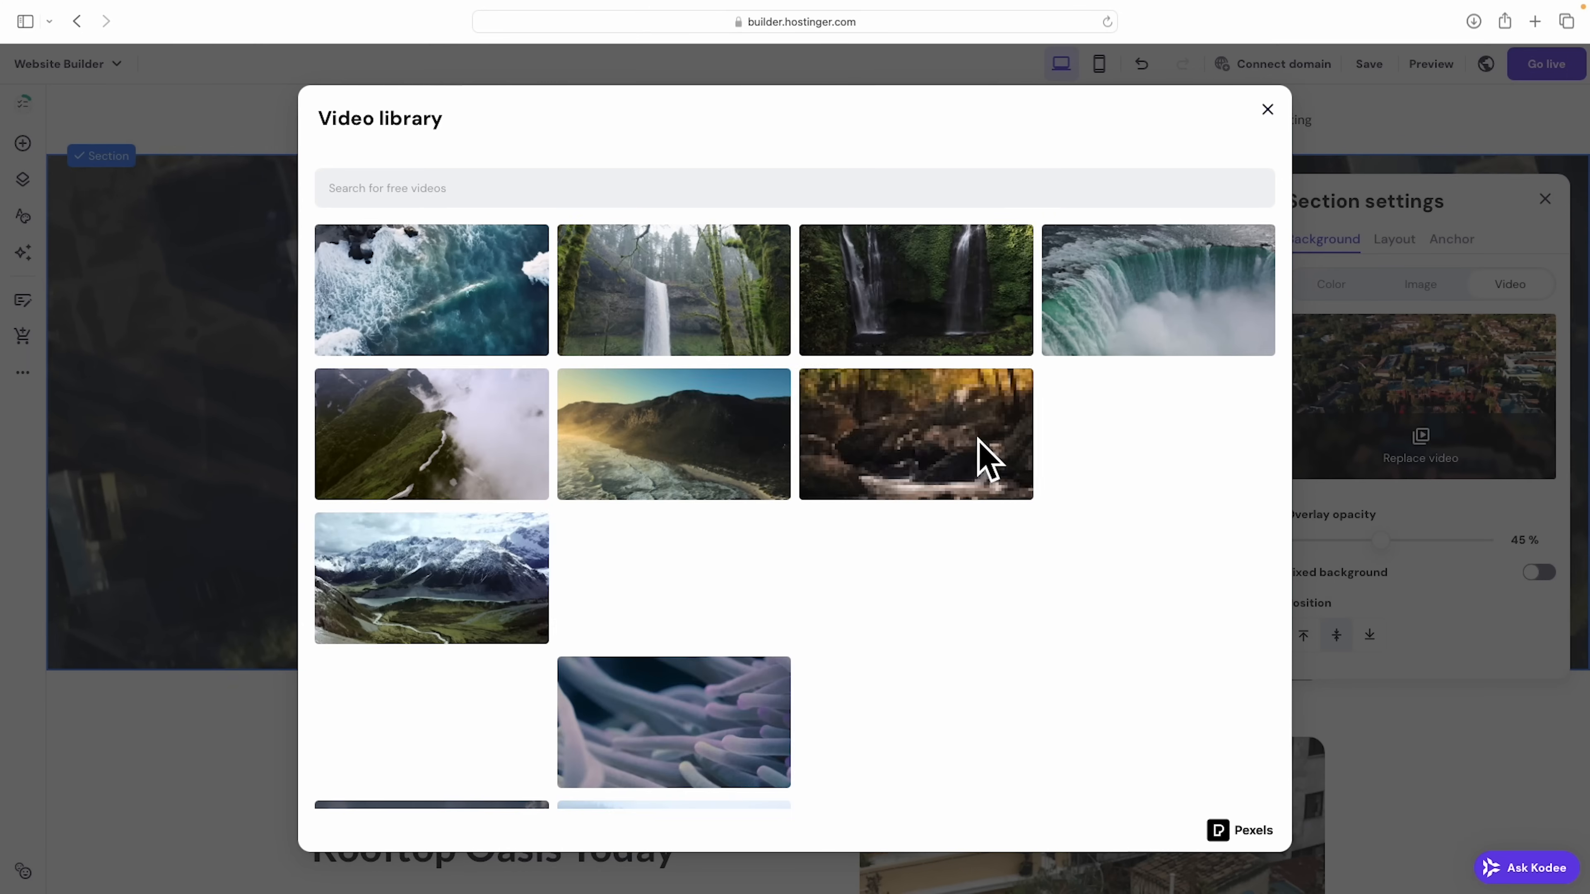
{"action": "scroll", "coordinate": [862, 401], "scroll_direction": "down", "scroll_amount": 3}
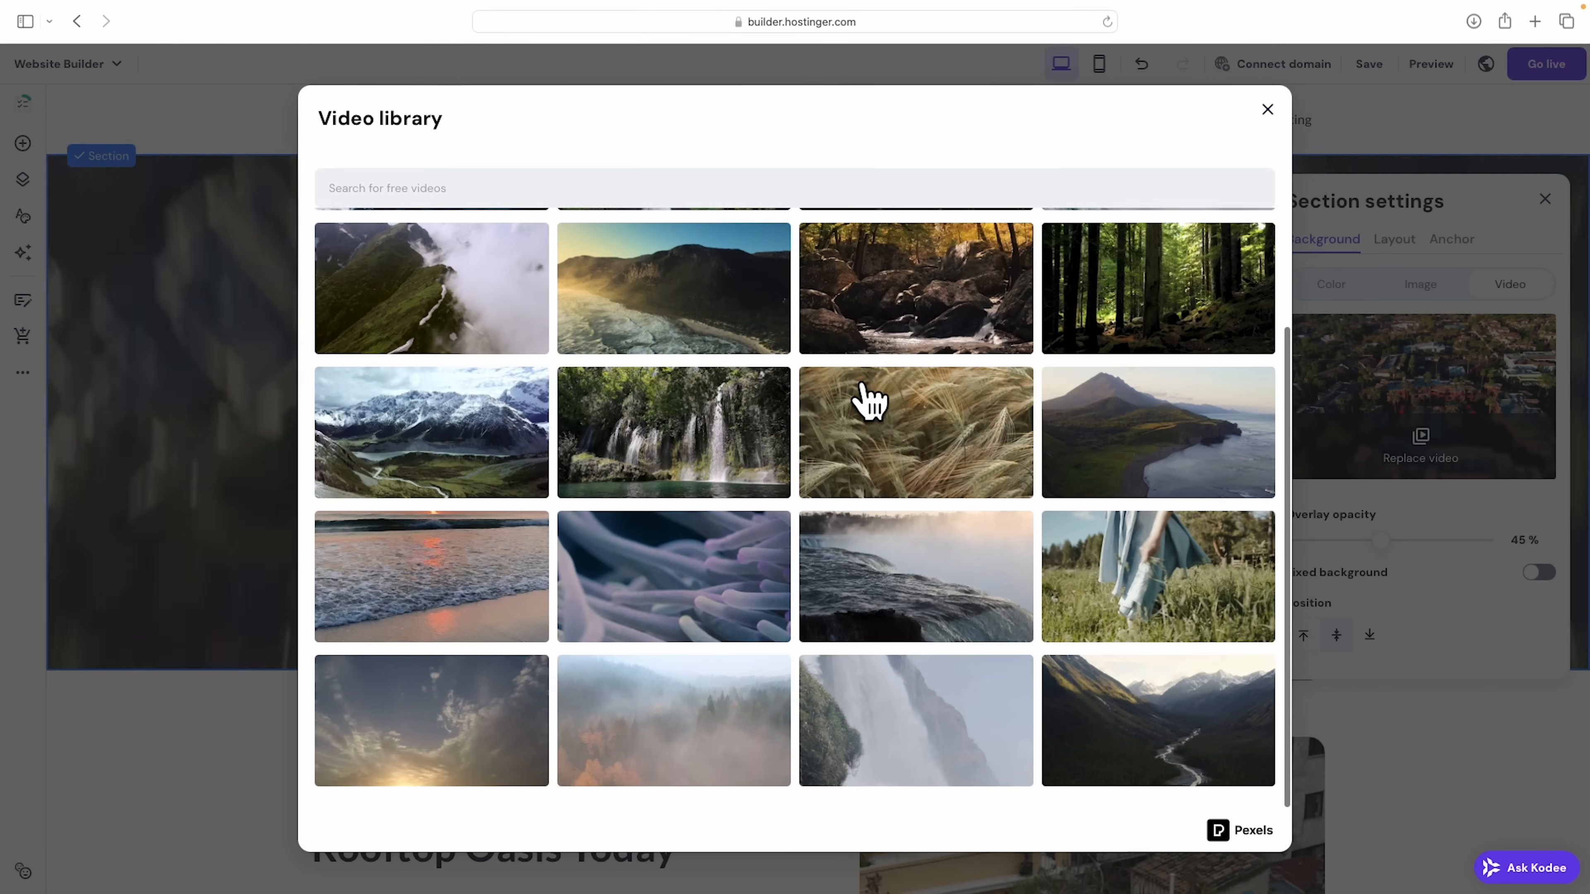
{"action": "scroll", "coordinate": [862, 402], "scroll_direction": "up", "scroll_amount": 2}
{"action": "scroll", "coordinate": [870, 401], "scroll_direction": "up", "scroll_amount": 2}
{"action": "left_click", "coordinate": [580, 189]}
{"action": "type", "text": "ro"}
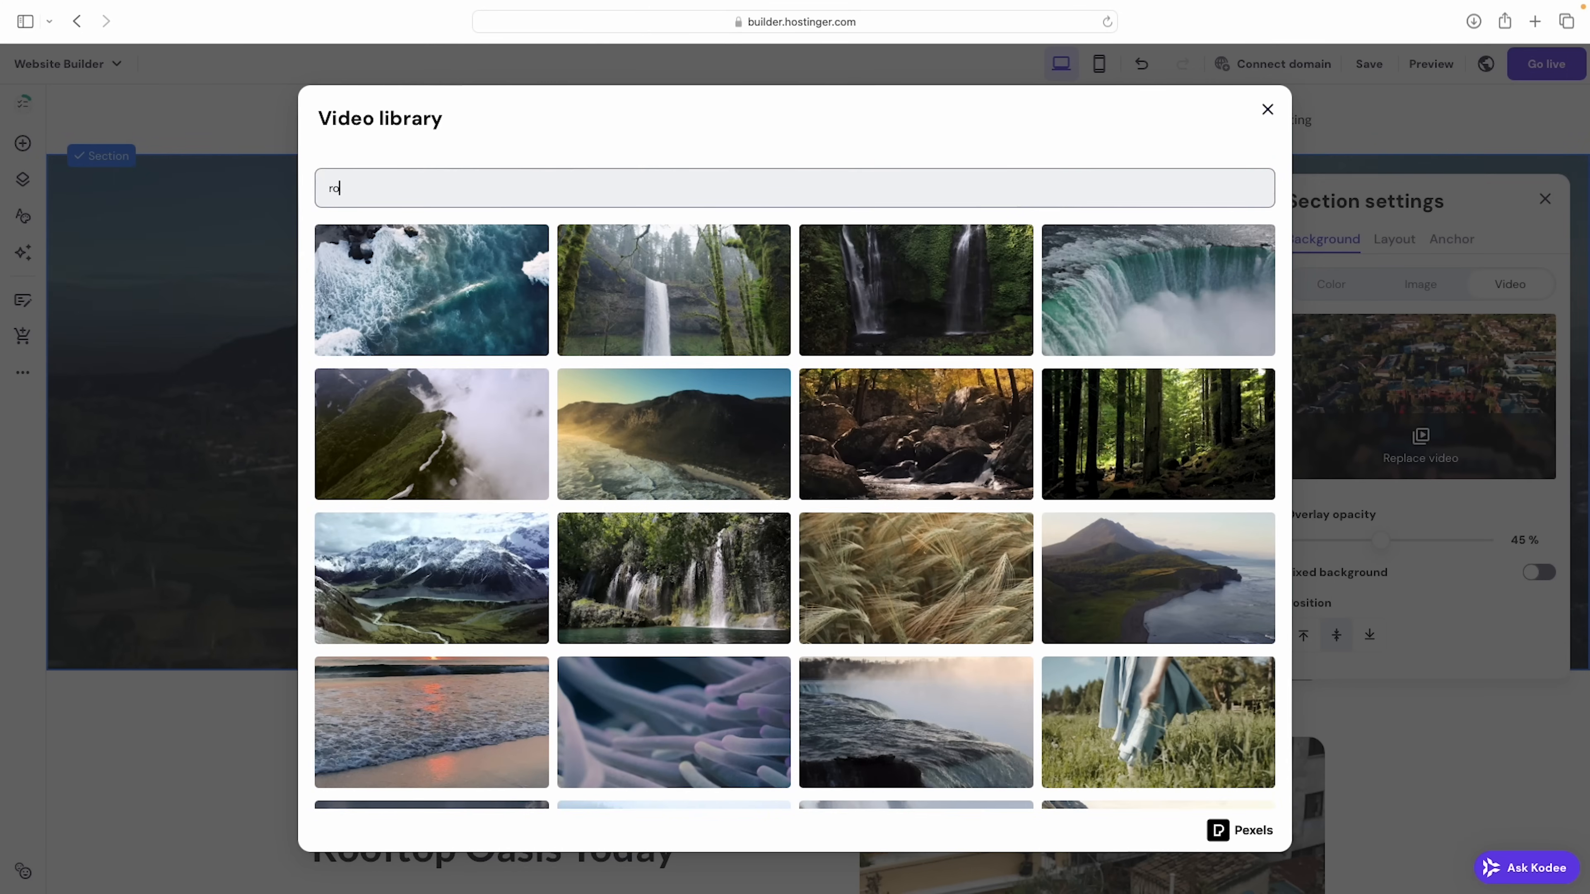
{"action": "type", "text": "oftop p"}
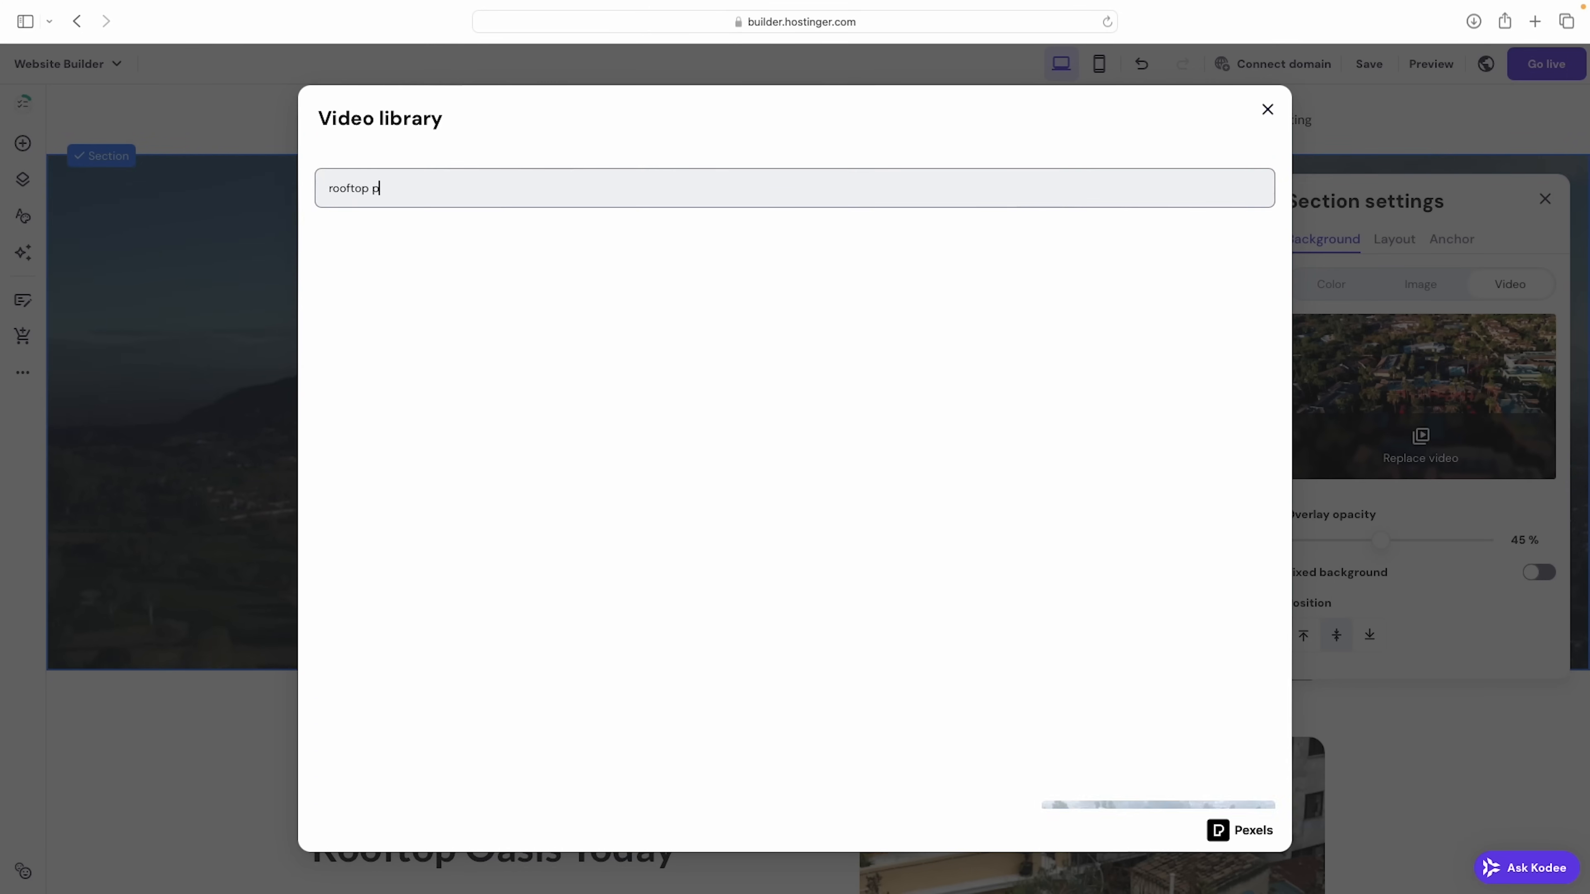
{"action": "left_click", "coordinate": [529, 429]}
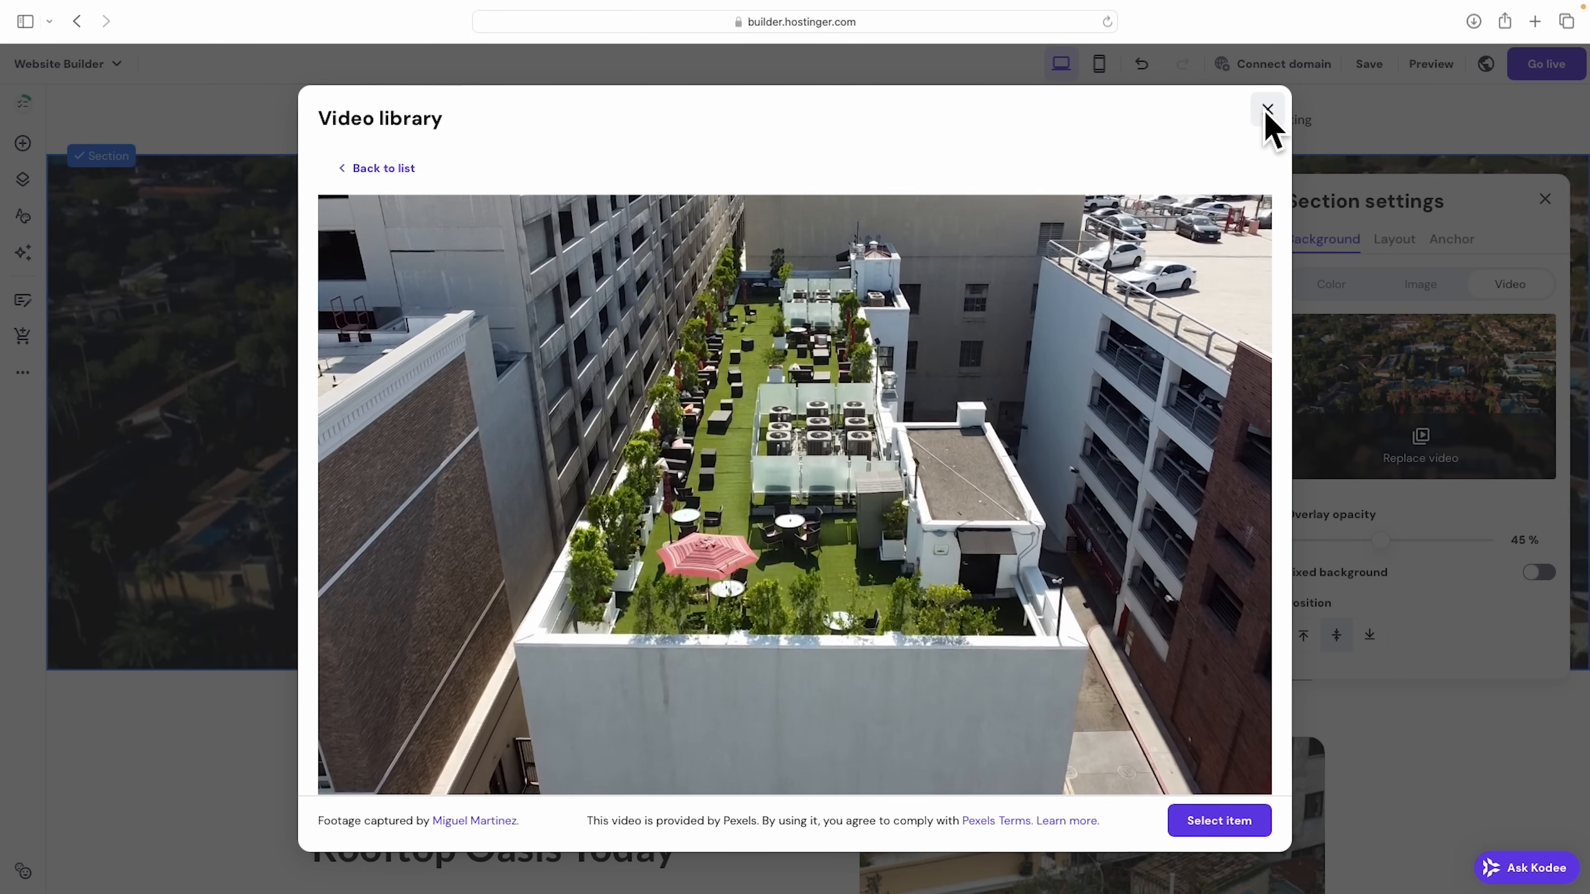
{"action": "left_click", "coordinate": [1267, 110]}
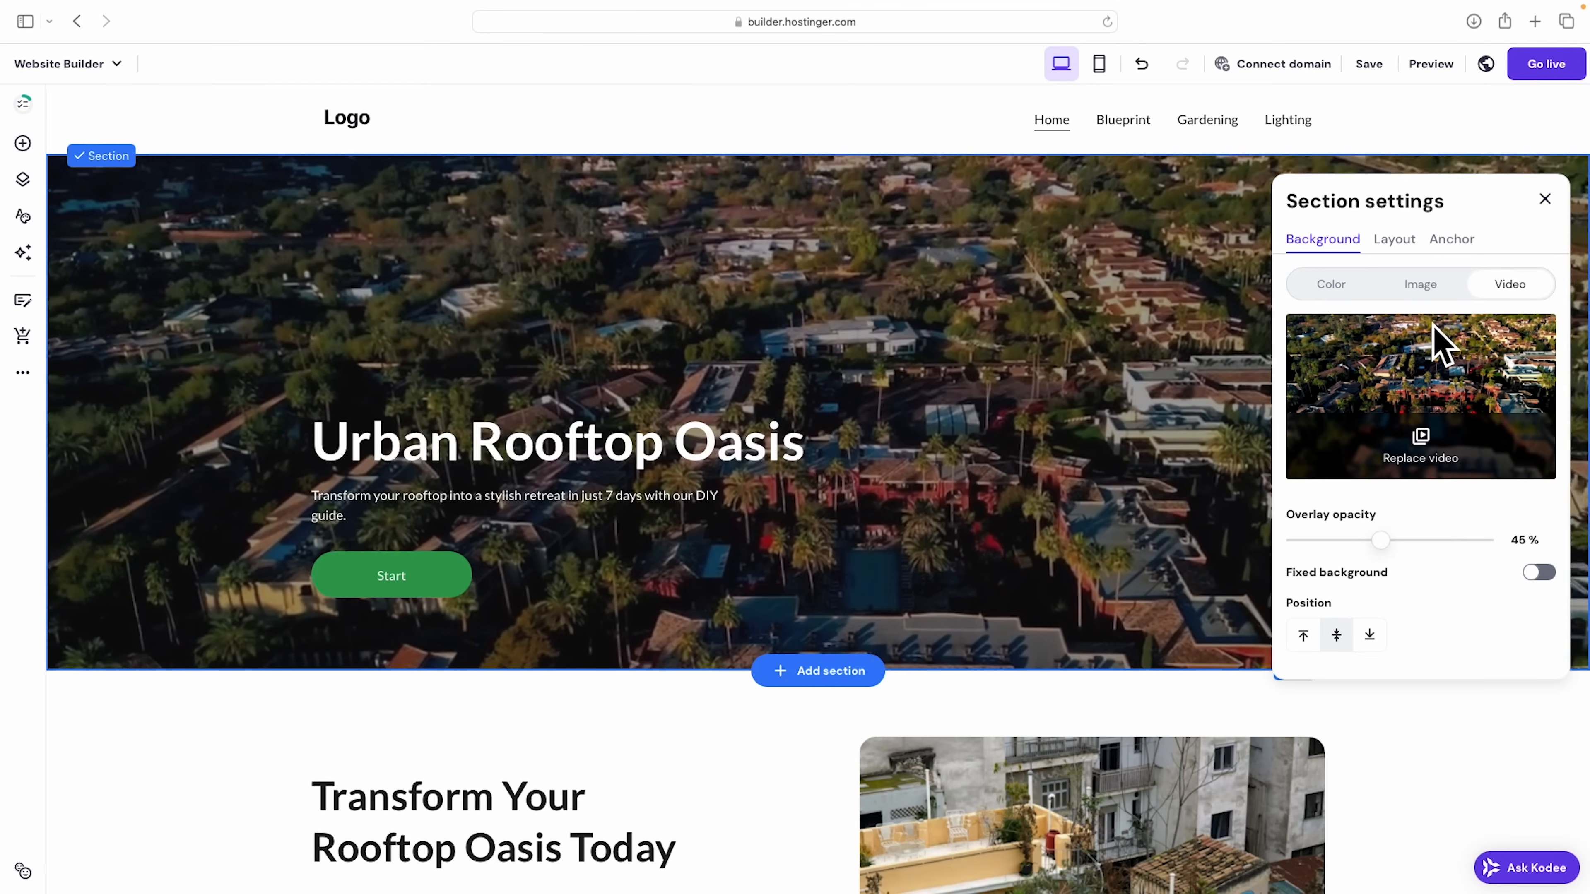
Step: Switch the hero section's background type to Image
{"action": "left_click", "coordinate": [1420, 285]}
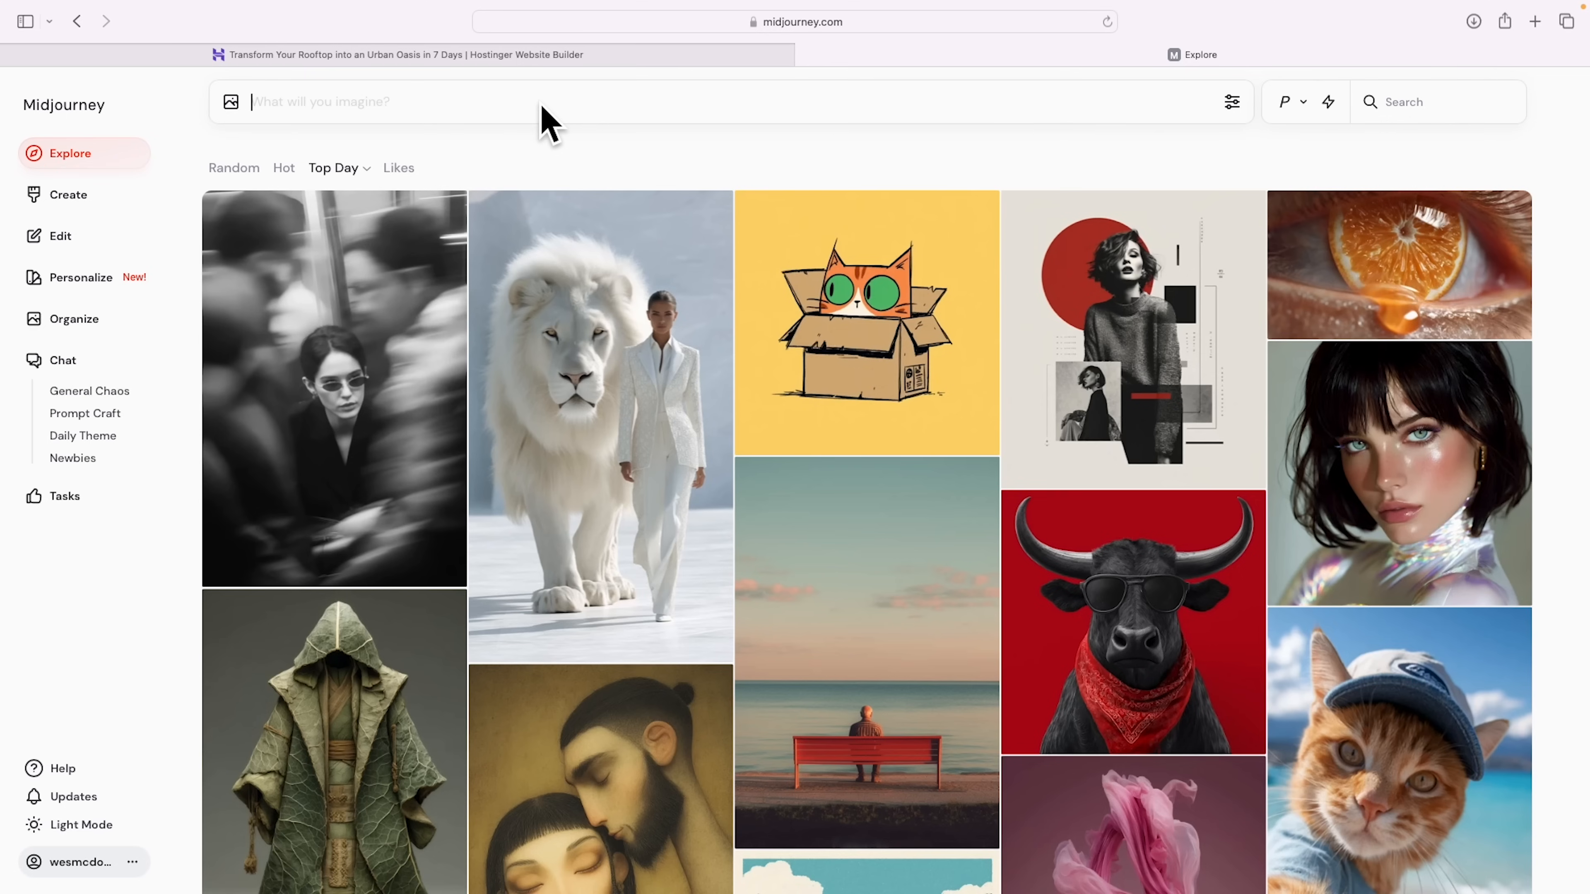
Step: In Midjourney, generate images of "a beautifully designed private rooftop patio in a city environment with a lounging area, lots of greenery and warm glowing string lights"
{"action": "type", "text": "a beautifully designed rooftop patio"}
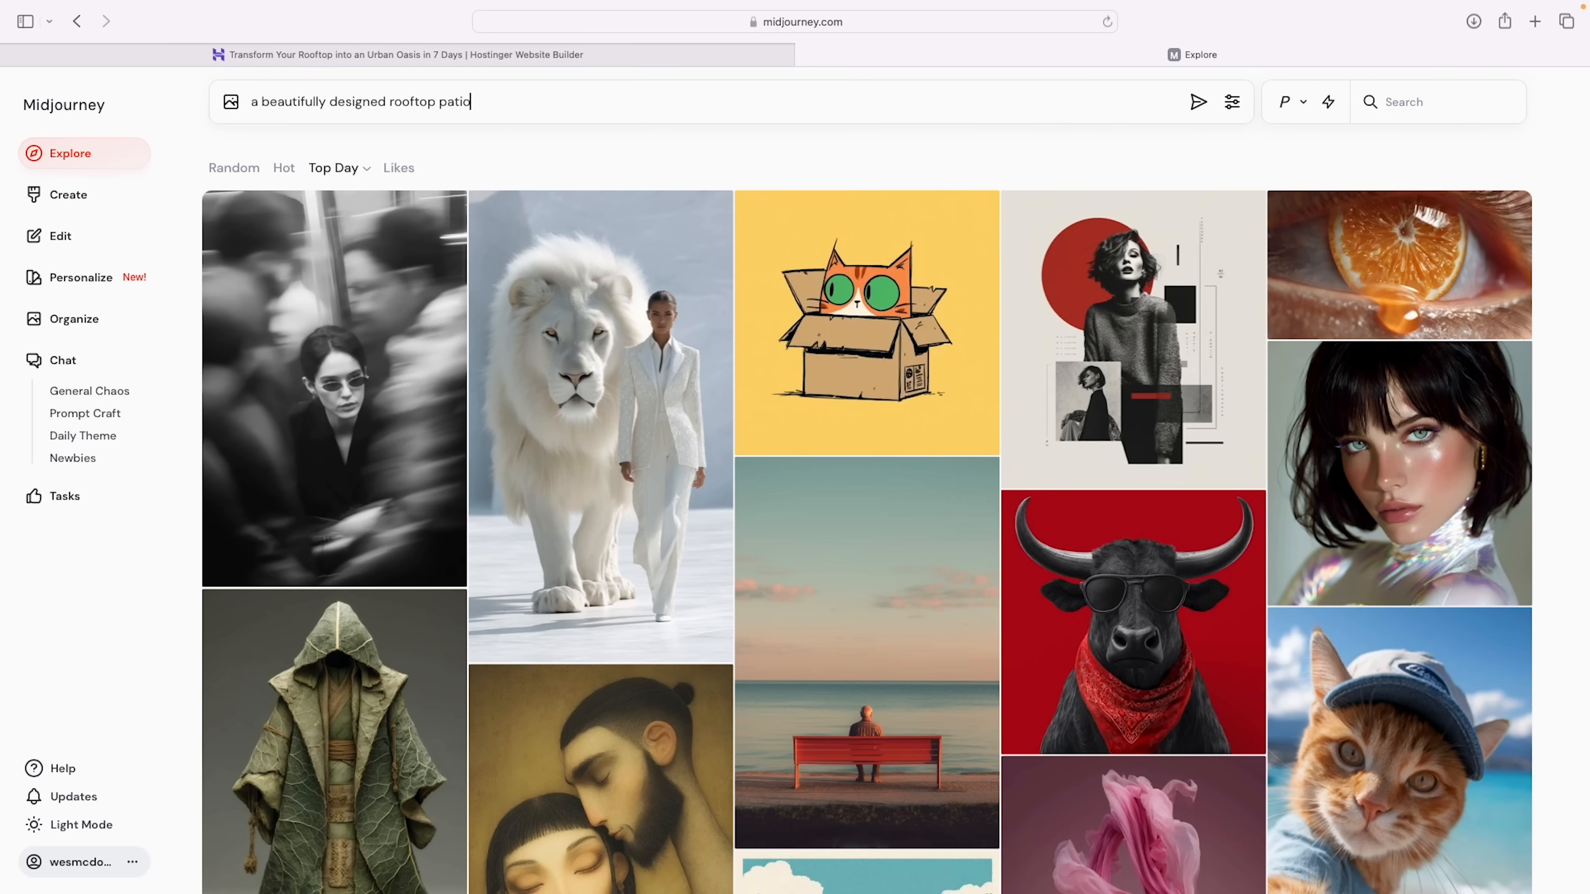
{"action": "type", "text": "y"}
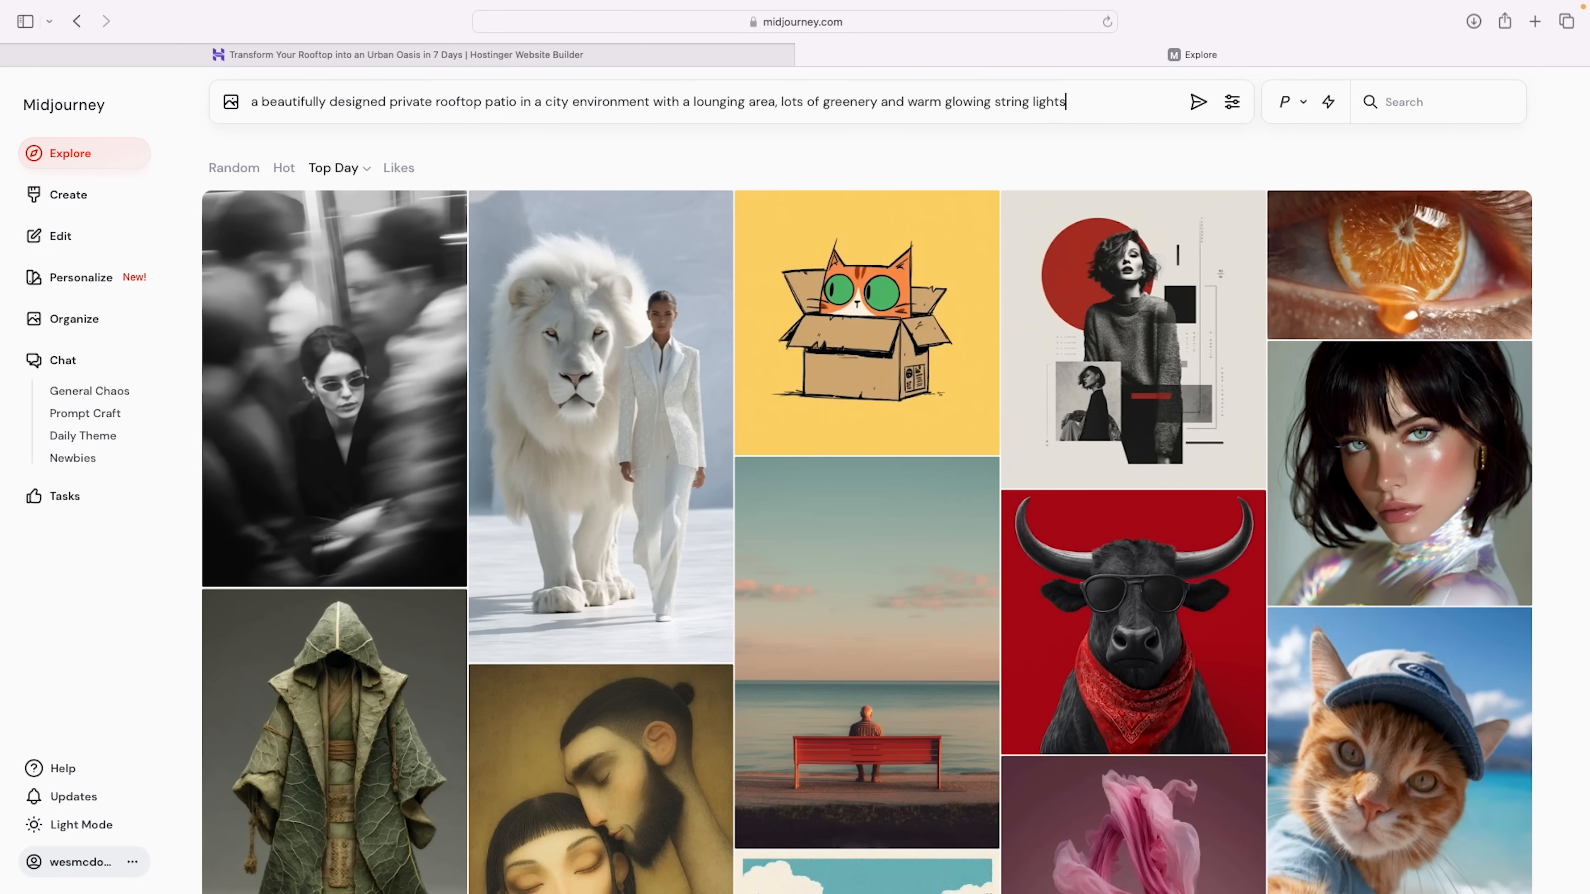
{"action": "key", "text": "Return"}
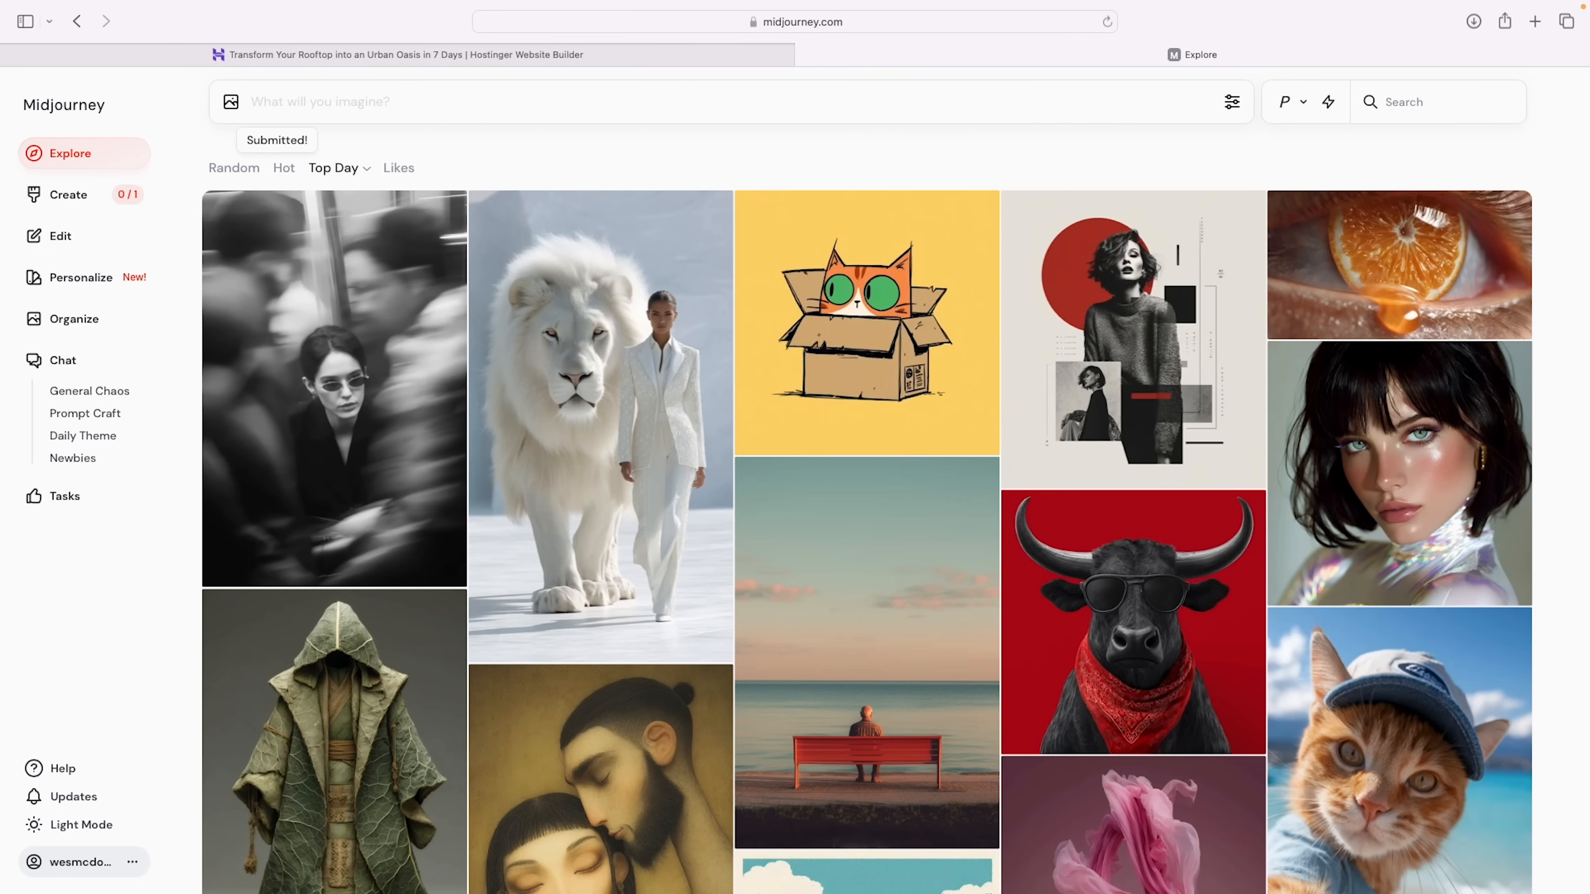
Step: In Midjourney's created images, find and open the upscaled rooftop patio with black pergola, string lights, firepit and striped chaise lounges
{"action": "left_click", "coordinate": [71, 201]}
{"action": "scroll", "coordinate": [876, 438], "scroll_direction": "down", "scroll_amount": 3}
{"action": "scroll", "coordinate": [967, 467], "scroll_direction": "down", "scroll_amount": 7}
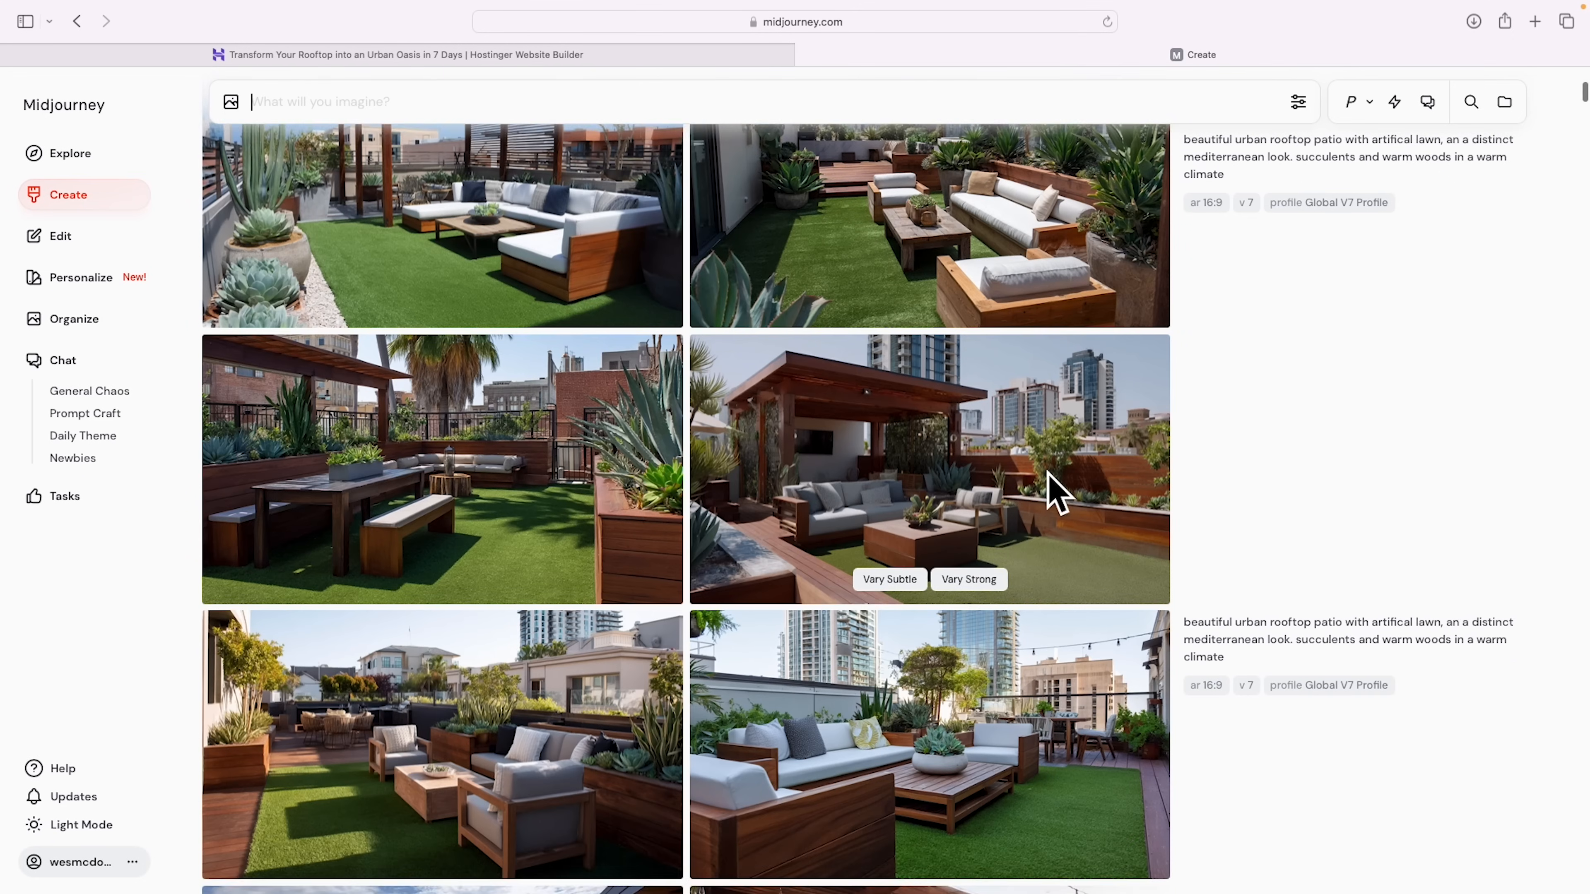
{"action": "scroll", "coordinate": [1155, 517], "scroll_direction": "down", "scroll_amount": 10}
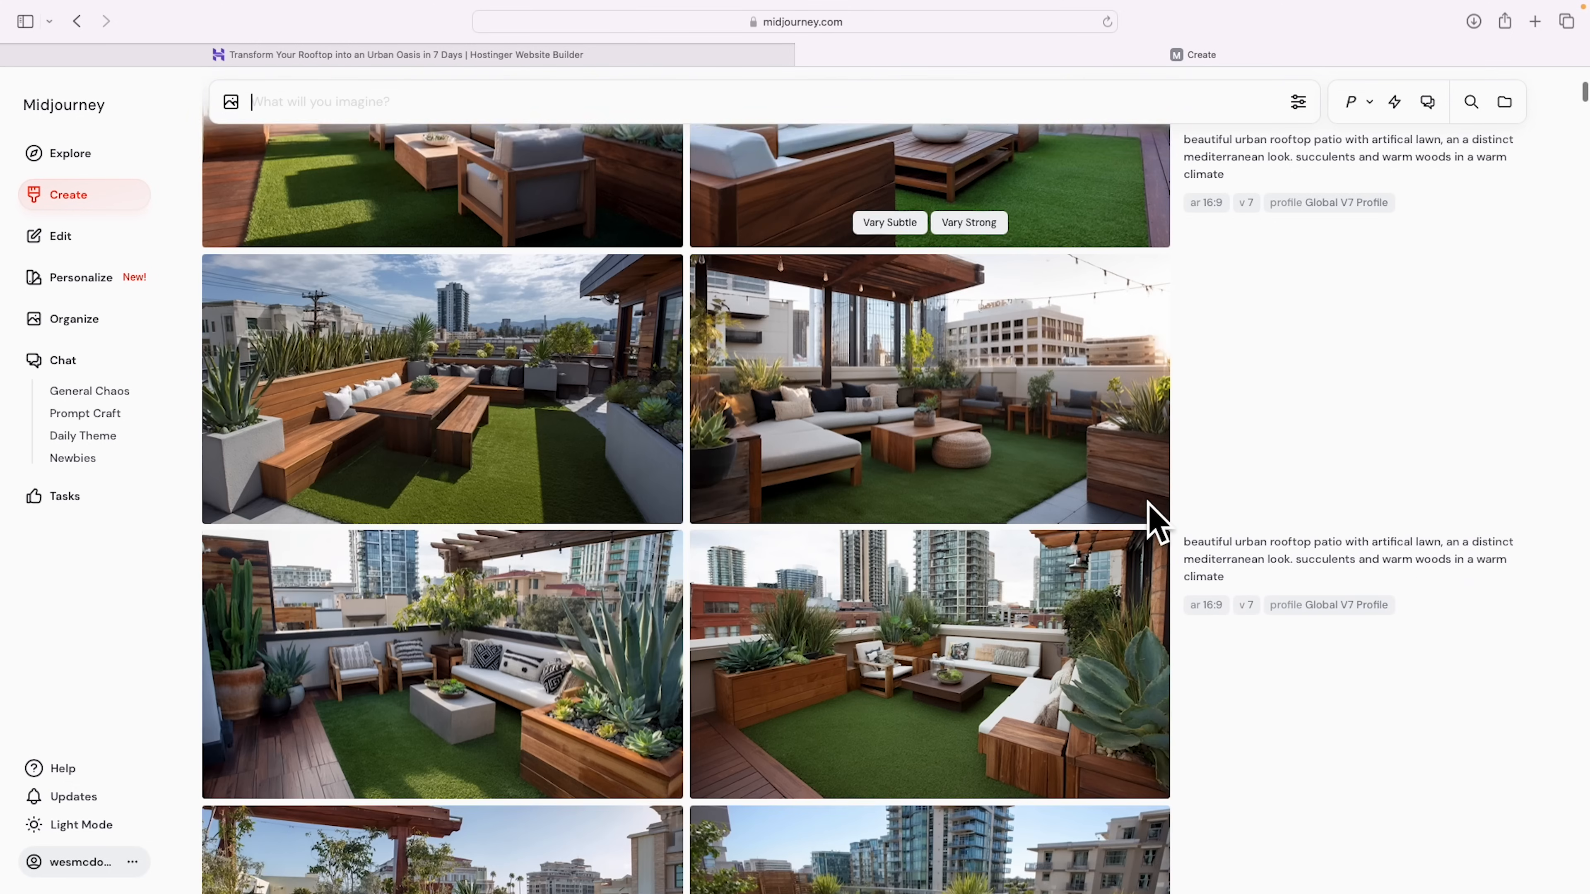
{"action": "scroll", "coordinate": [1154, 517], "scroll_direction": "down", "scroll_amount": 10}
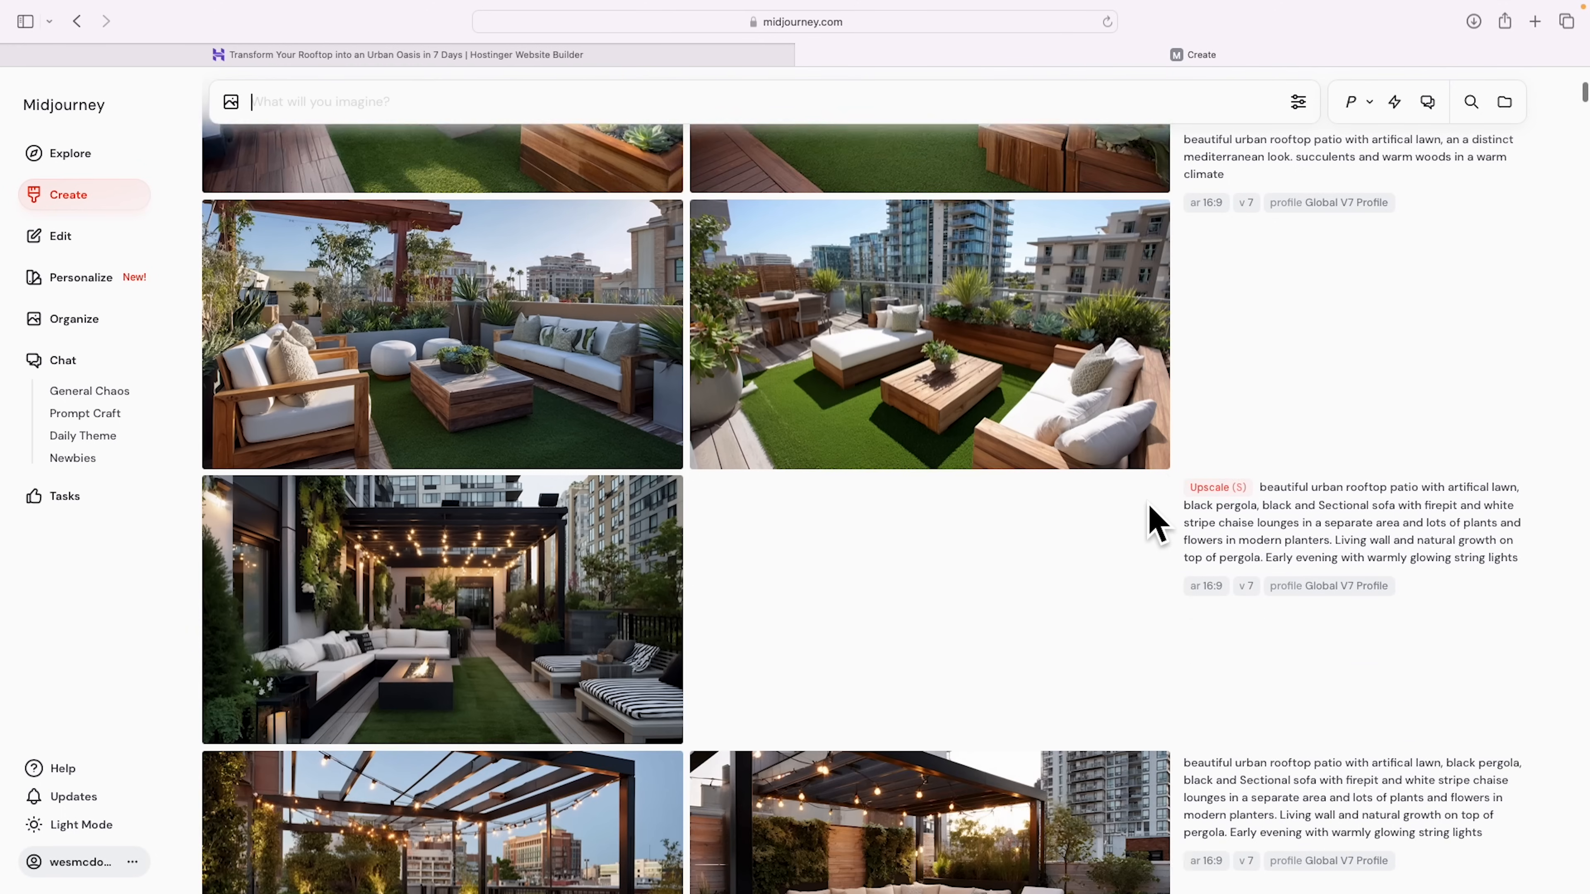
{"action": "scroll", "coordinate": [1152, 509], "scroll_direction": "down", "scroll_amount": 3}
{"action": "mouse_move", "coordinate": [547, 419]}
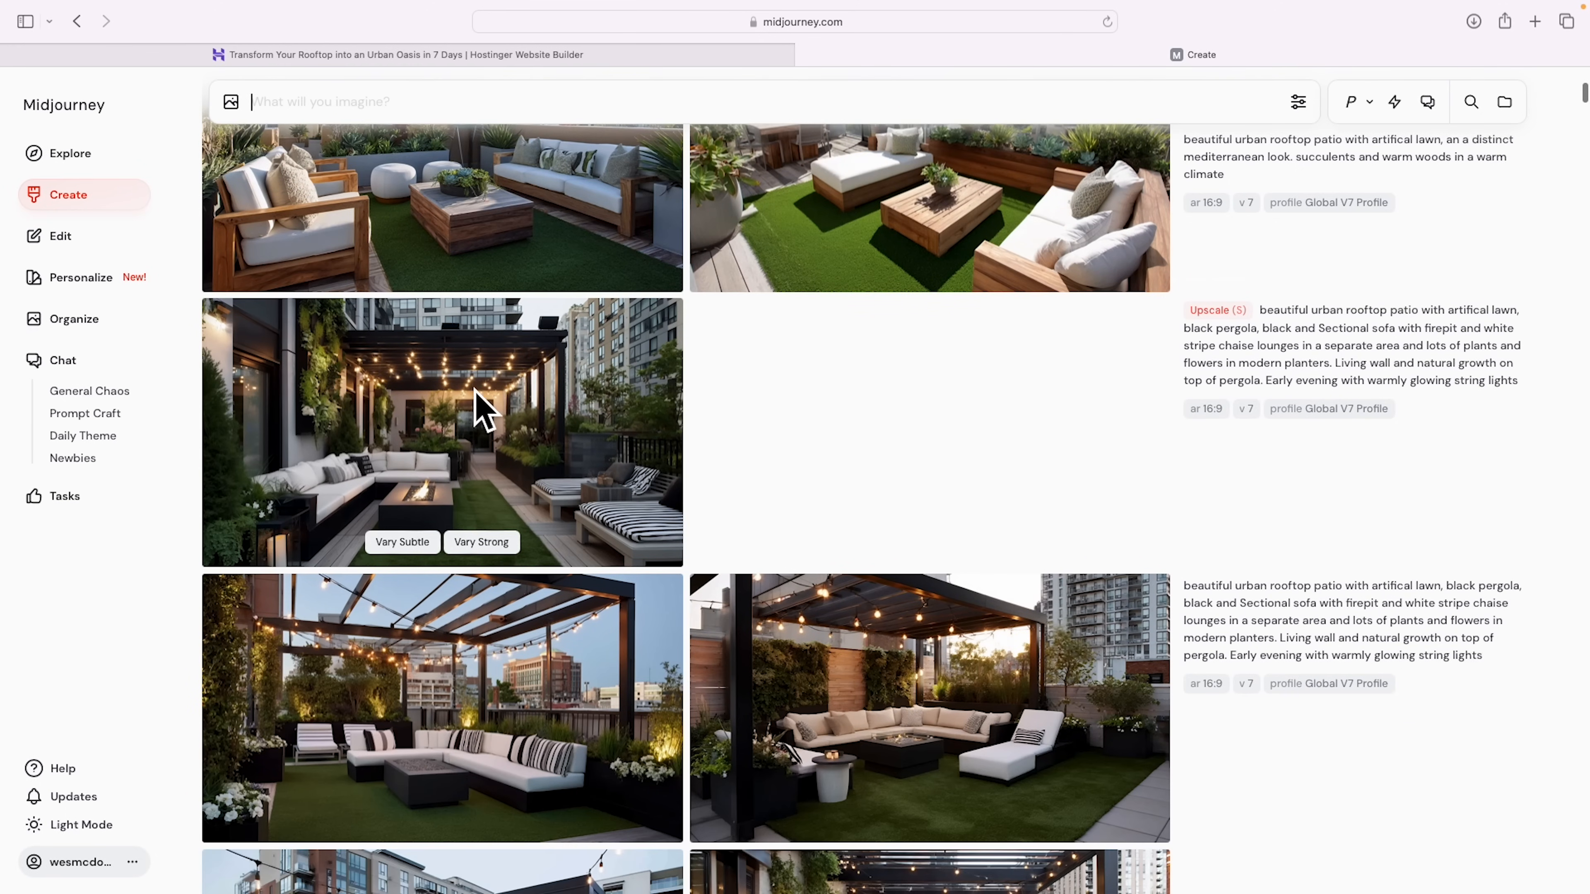
{"action": "left_click", "coordinate": [482, 419]}
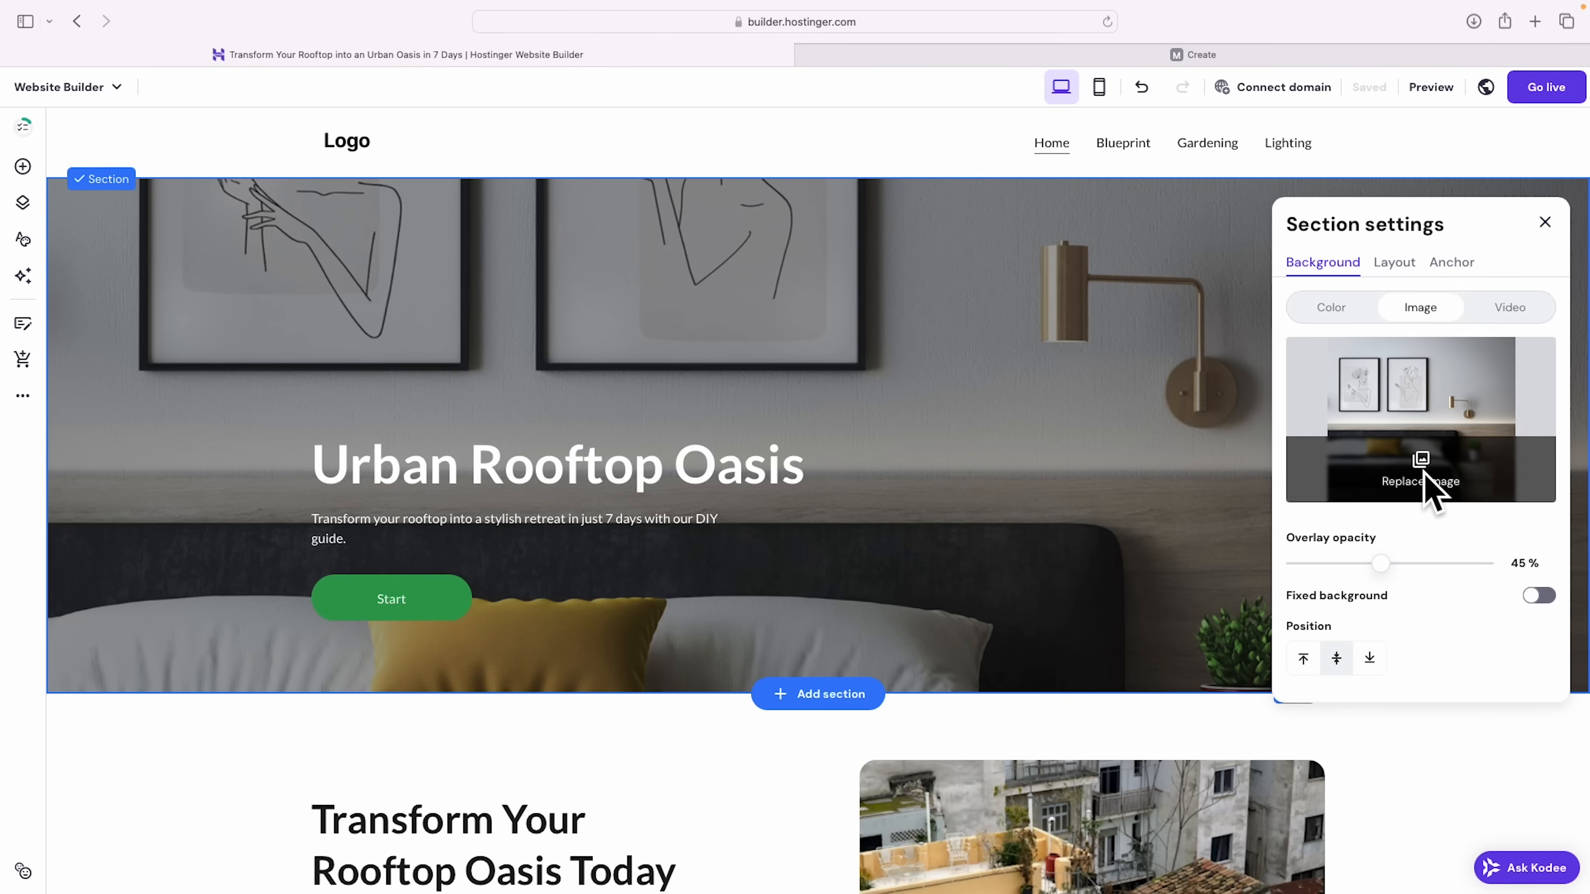
Step: In the Hostinger builder, replace the hero section's background with the uploaded Midjourney rooftop patio image and close the section settings
{"action": "left_click", "coordinate": [1428, 485]}
{"action": "left_click_drag", "start_coordinate": [48, 279], "coordinate": [802, 426]}
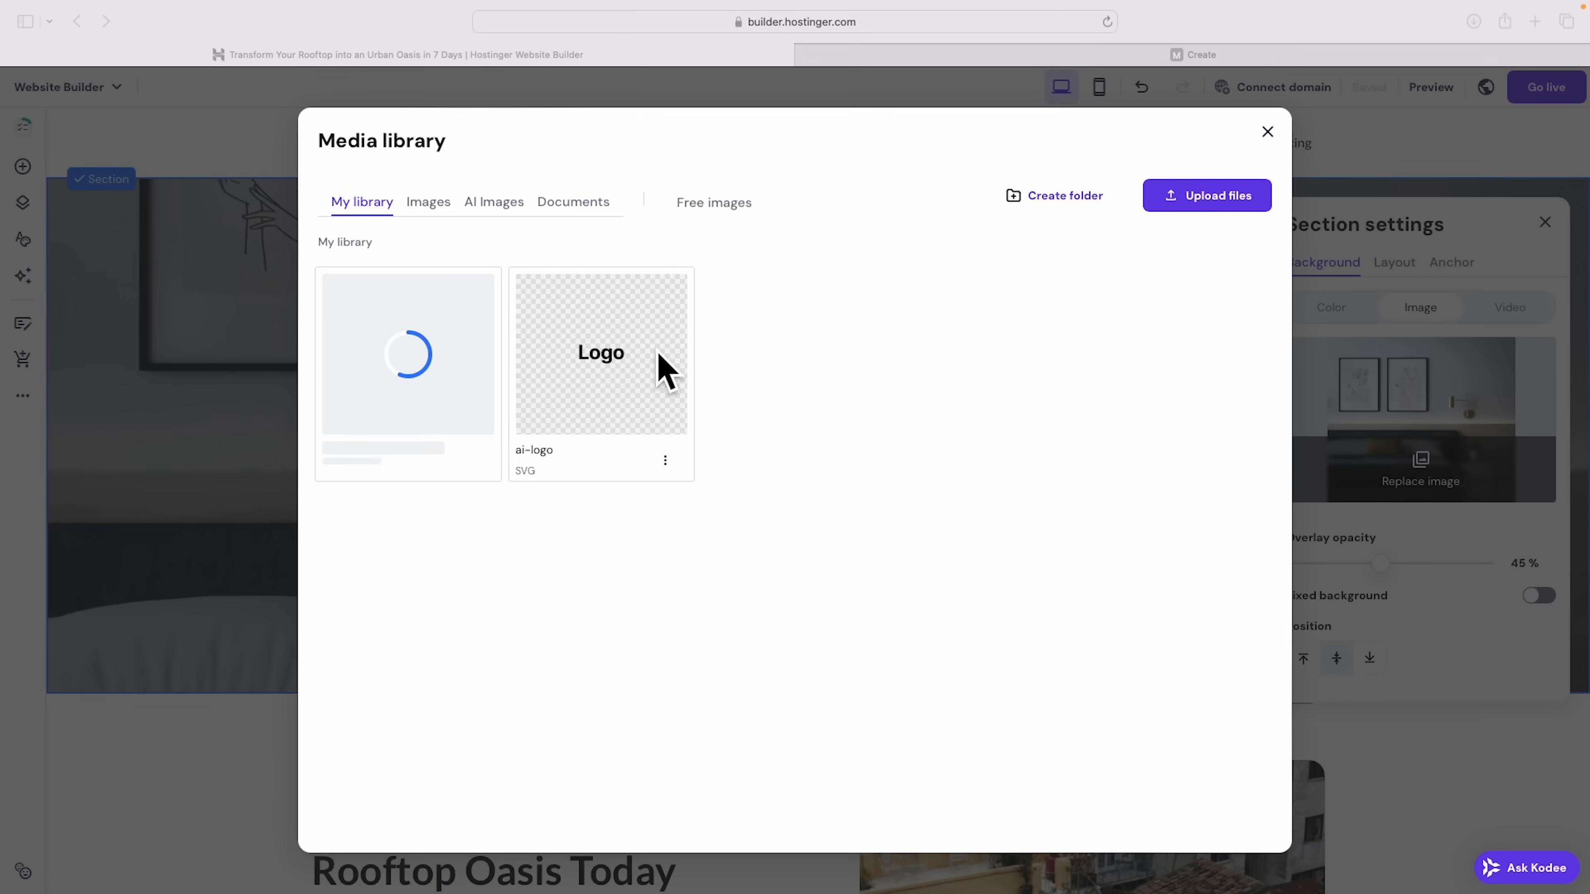
{"action": "left_click", "coordinate": [408, 355]}
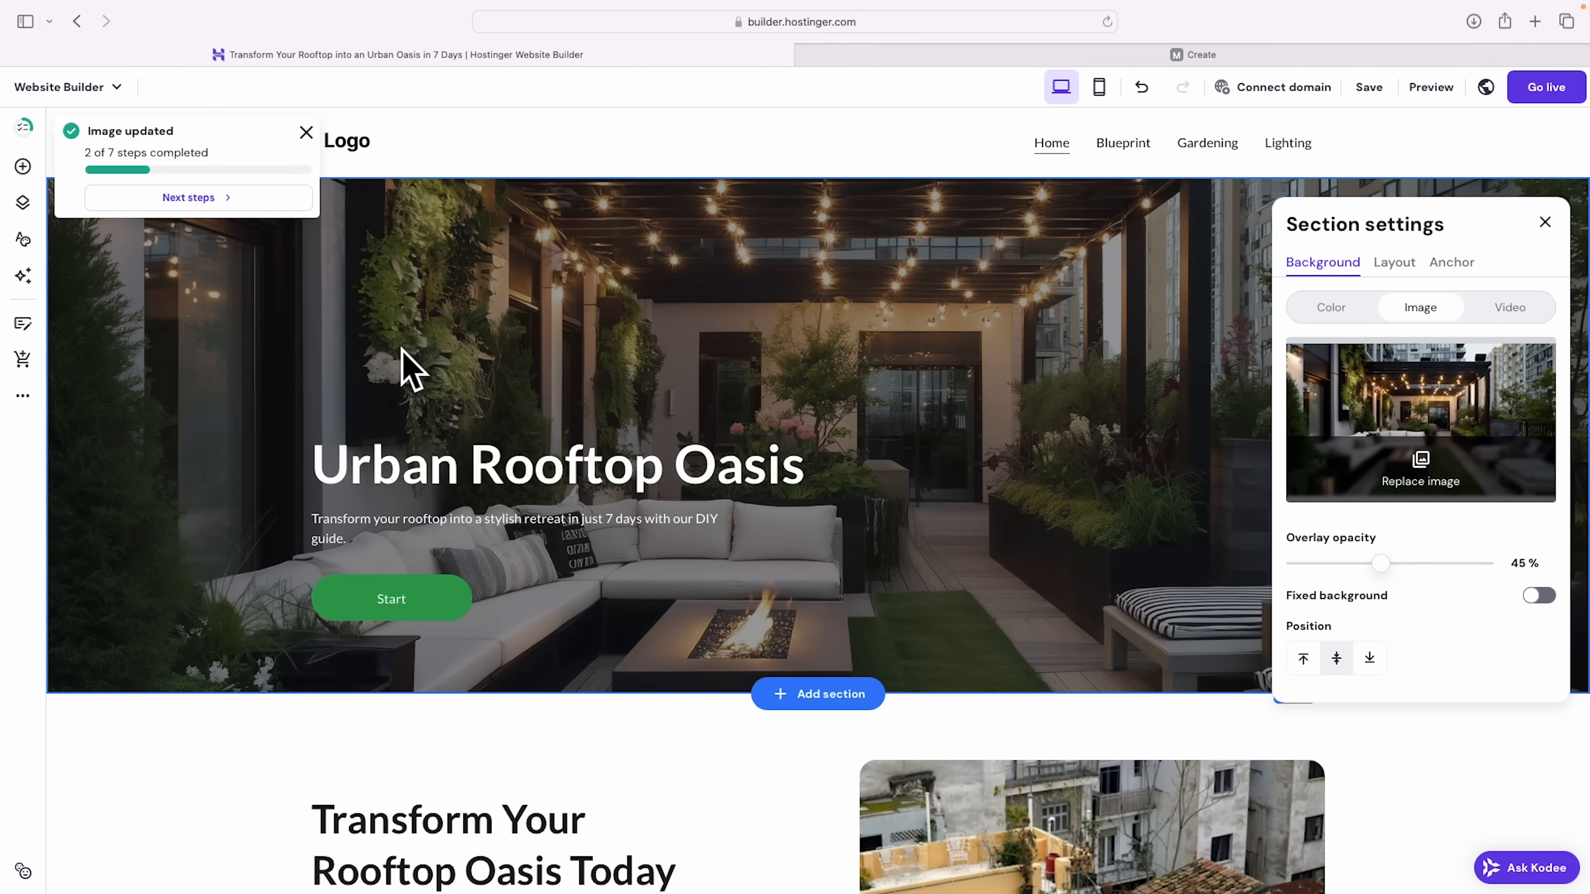
{"action": "left_click", "coordinate": [1544, 222]}
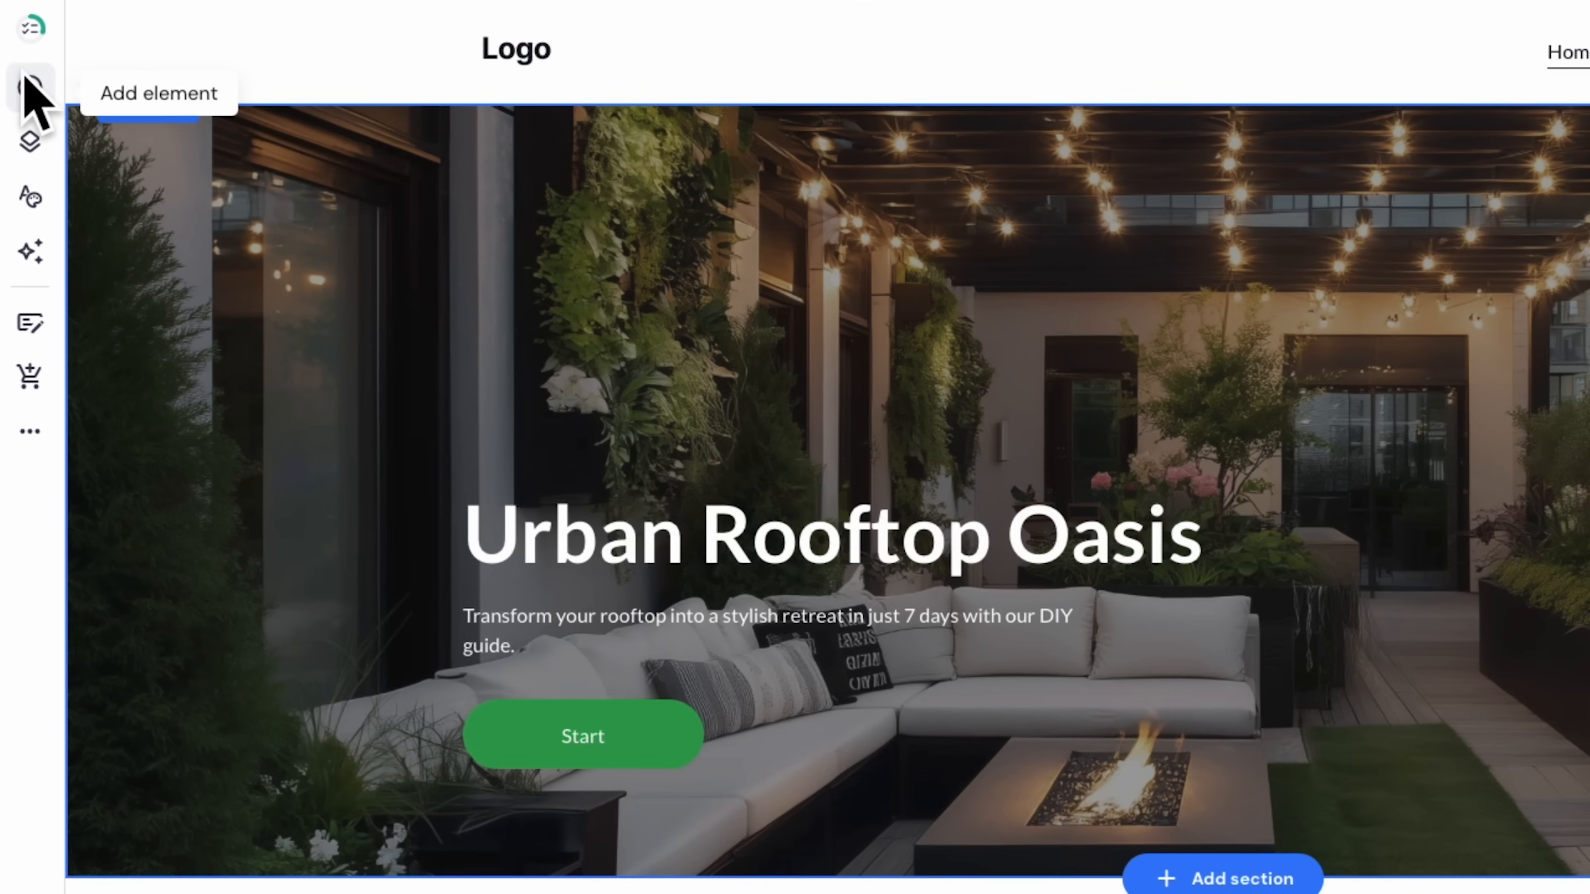
Step: Browse the website-wide font styles and apply the DM Sans heading pairing with Montserrat paragraph text
{"action": "left_click", "coordinate": [35, 202]}
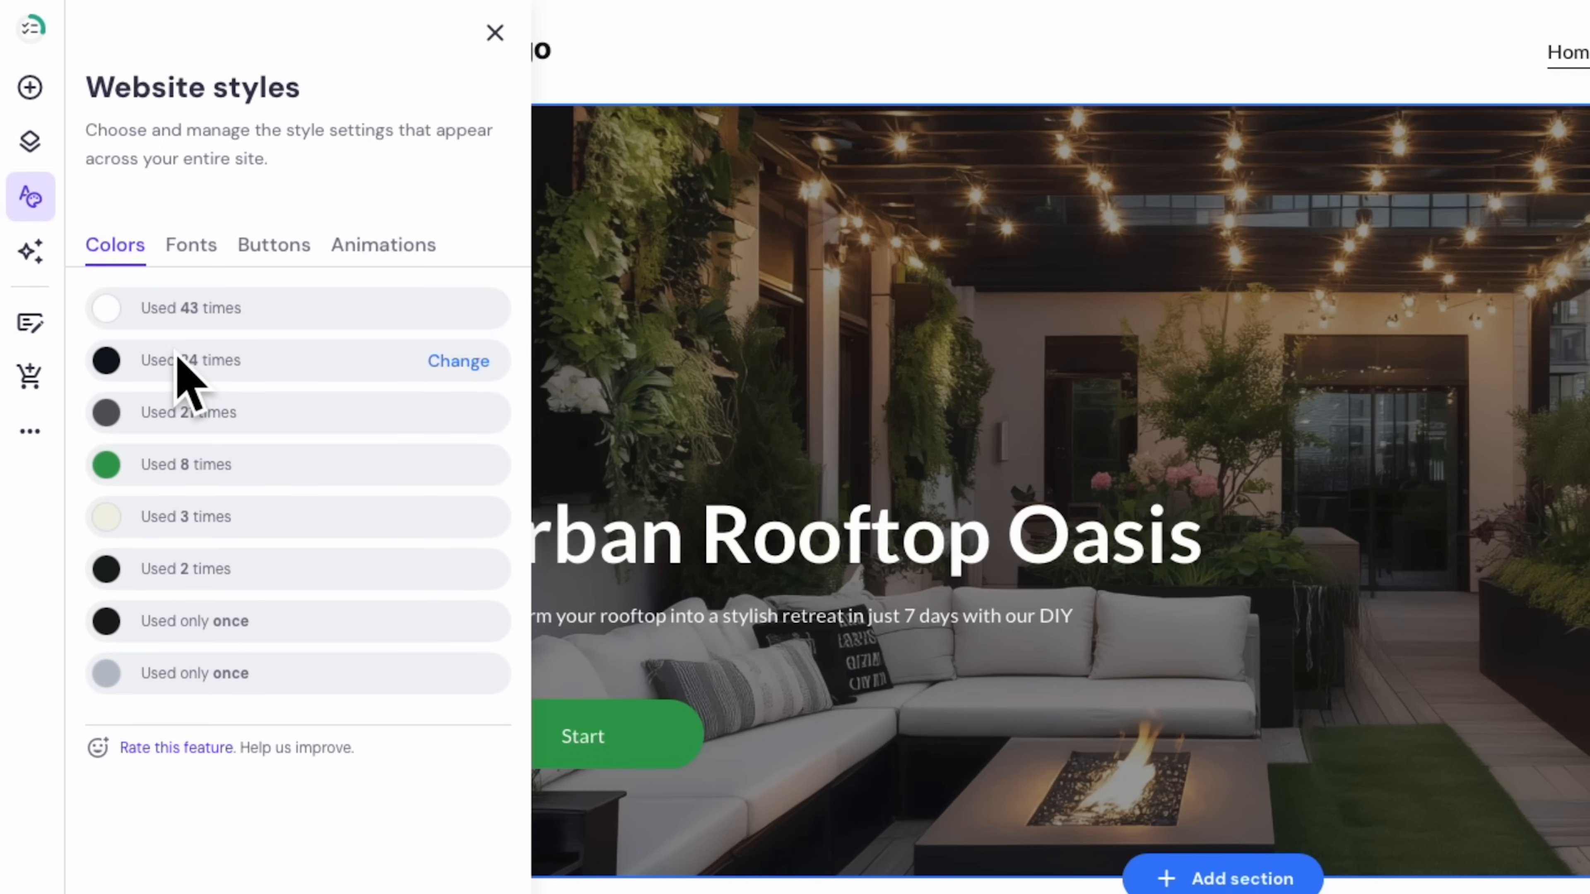
{"action": "left_click", "coordinate": [181, 246]}
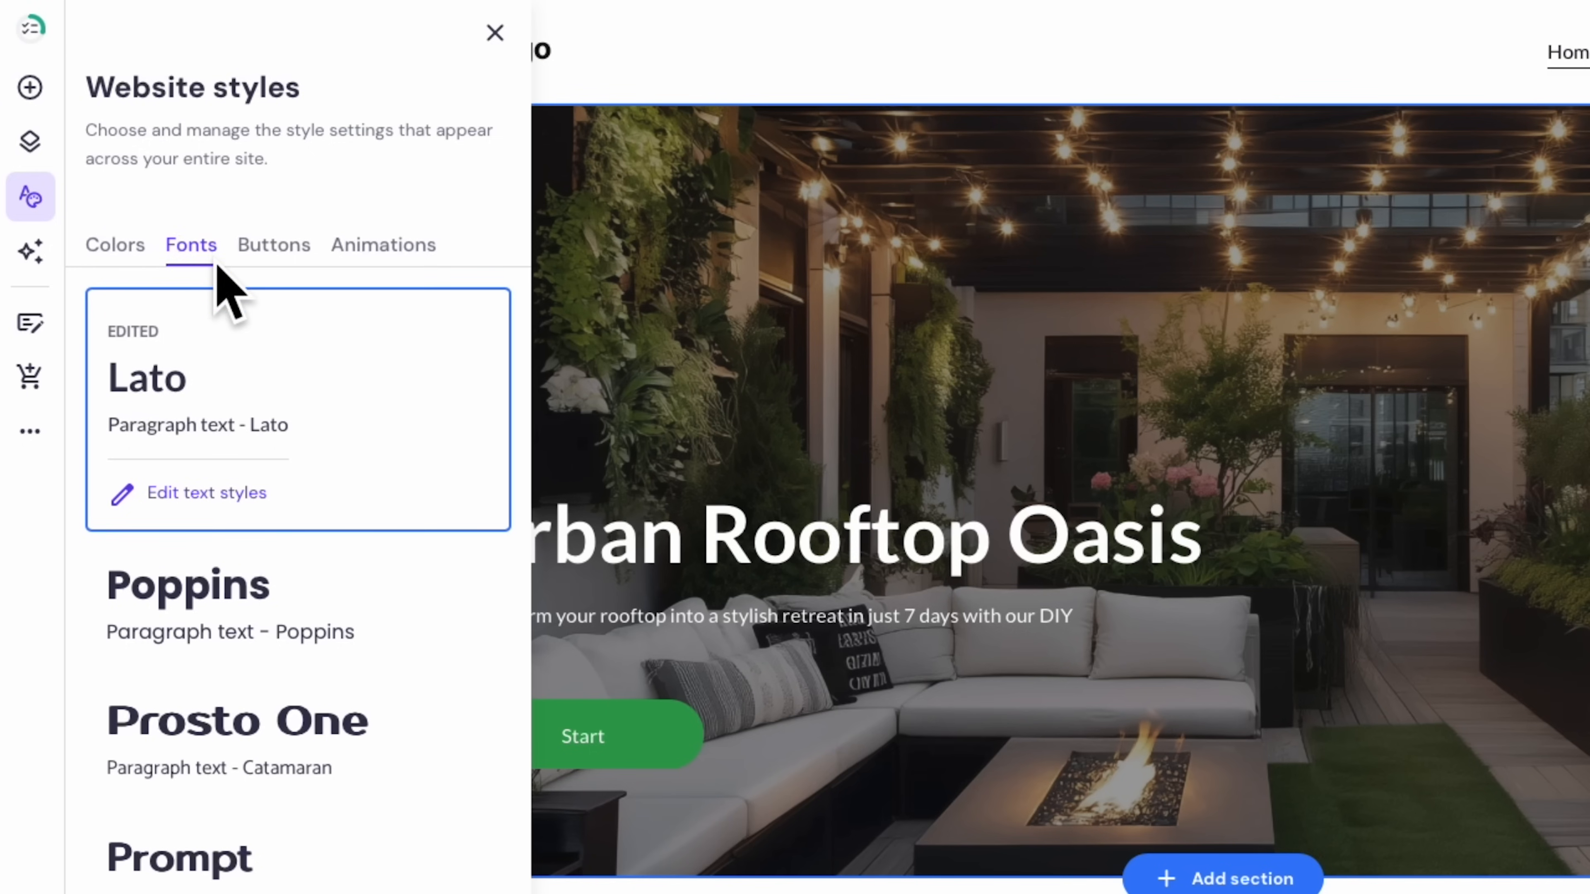
{"action": "scroll", "coordinate": [320, 589], "scroll_direction": "down", "scroll_amount": 5}
{"action": "scroll", "coordinate": [332, 591], "scroll_direction": "down", "scroll_amount": 8}
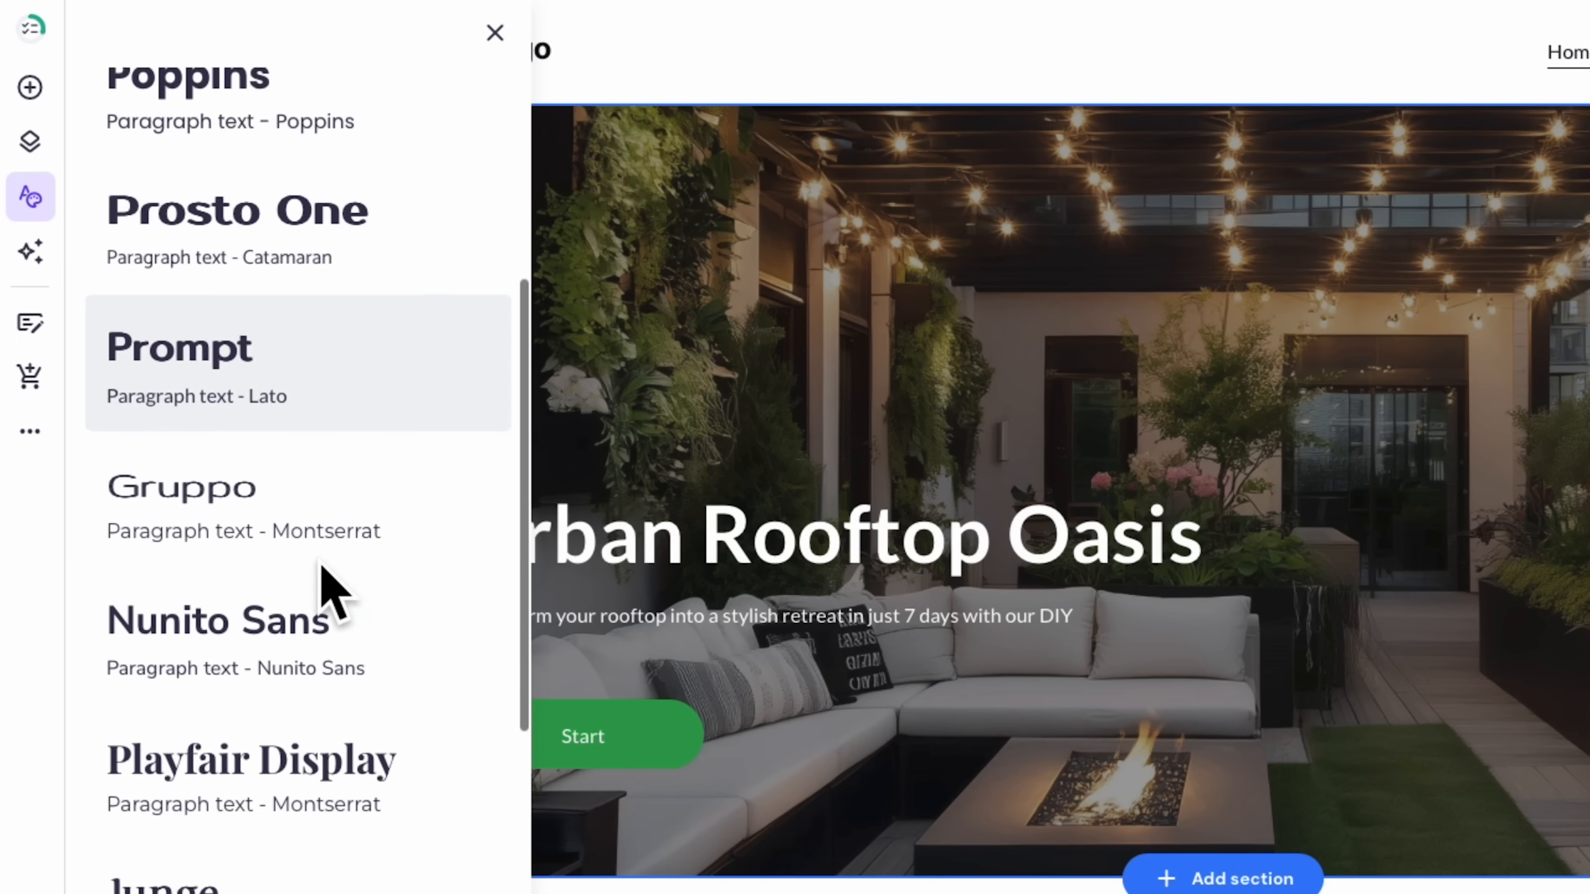
{"action": "scroll", "coordinate": [323, 567], "scroll_direction": "down", "scroll_amount": 5}
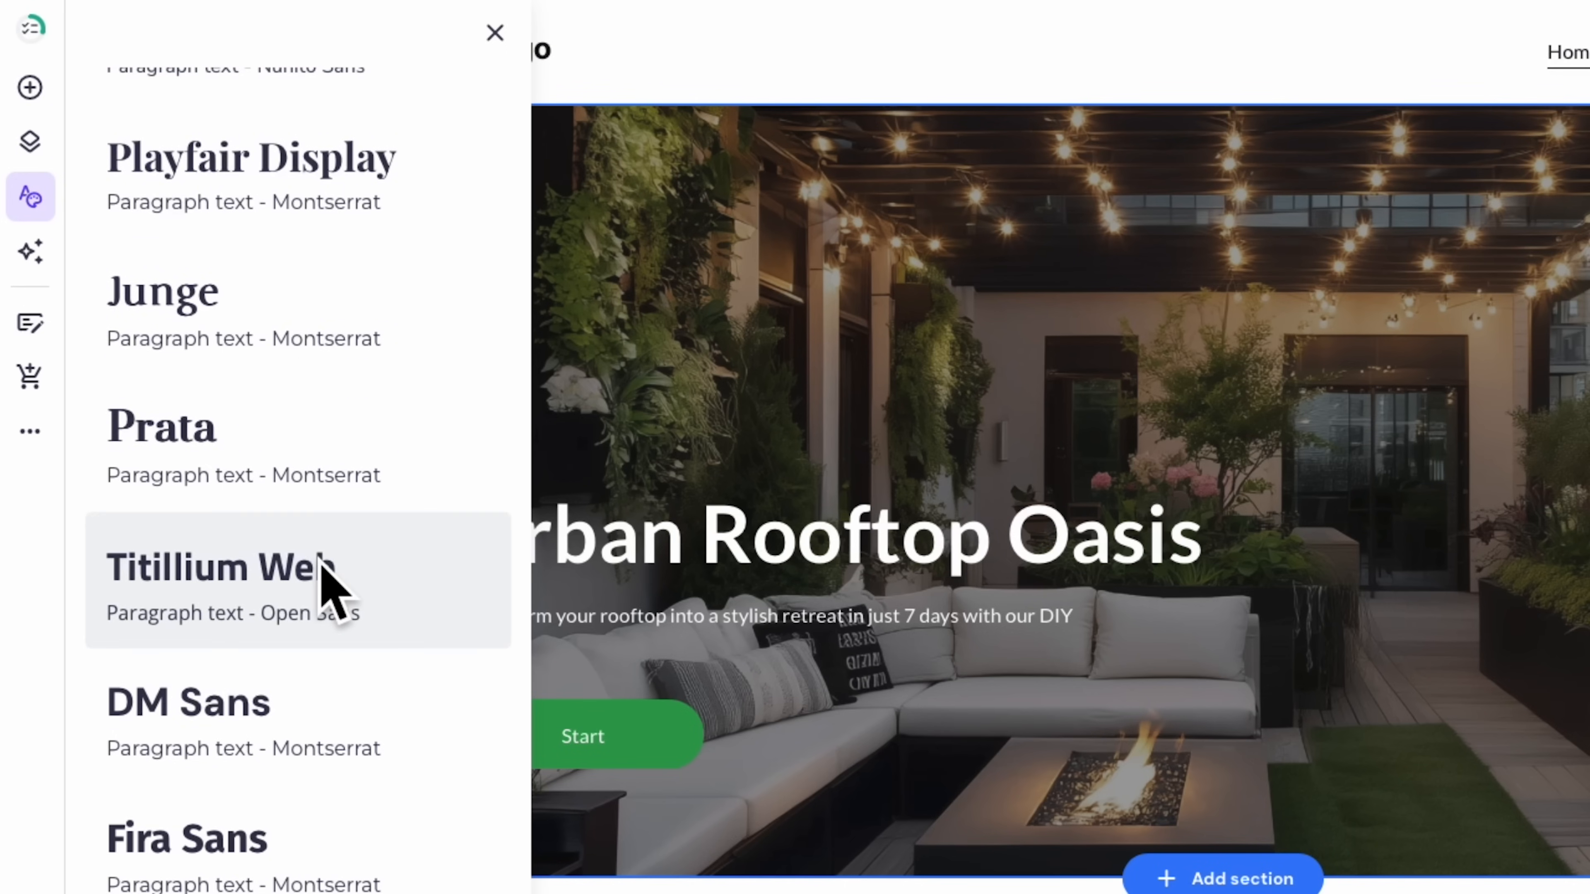
{"action": "scroll", "coordinate": [326, 592], "scroll_direction": "down", "scroll_amount": 3}
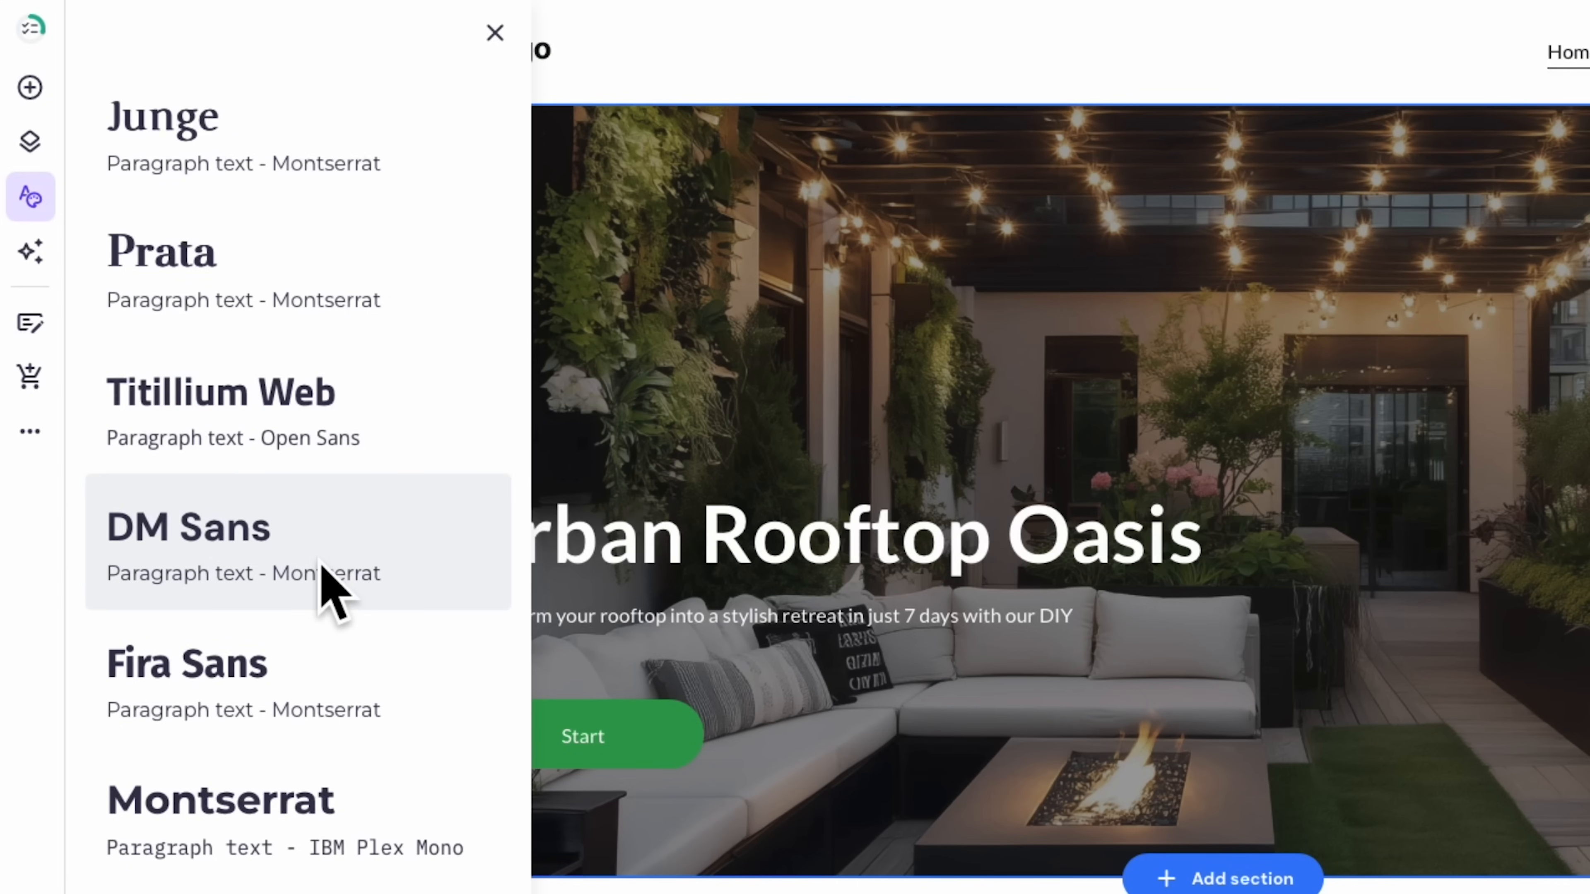
{"action": "scroll", "coordinate": [321, 565], "scroll_direction": "down", "scroll_amount": 5}
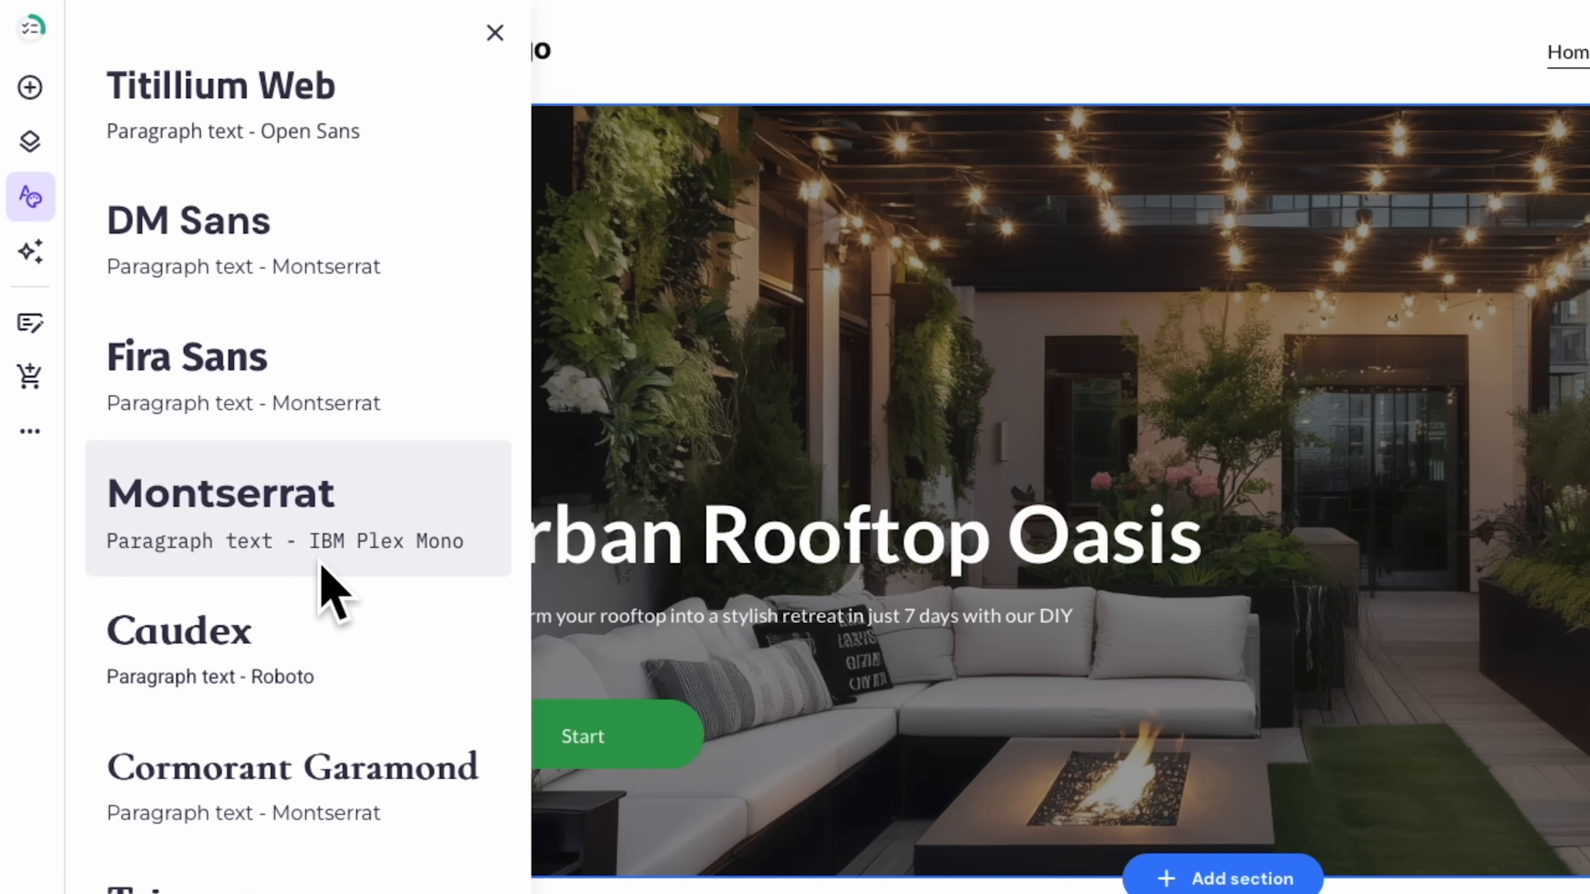
{"action": "scroll", "coordinate": [281, 567], "scroll_direction": "up", "scroll_amount": 5}
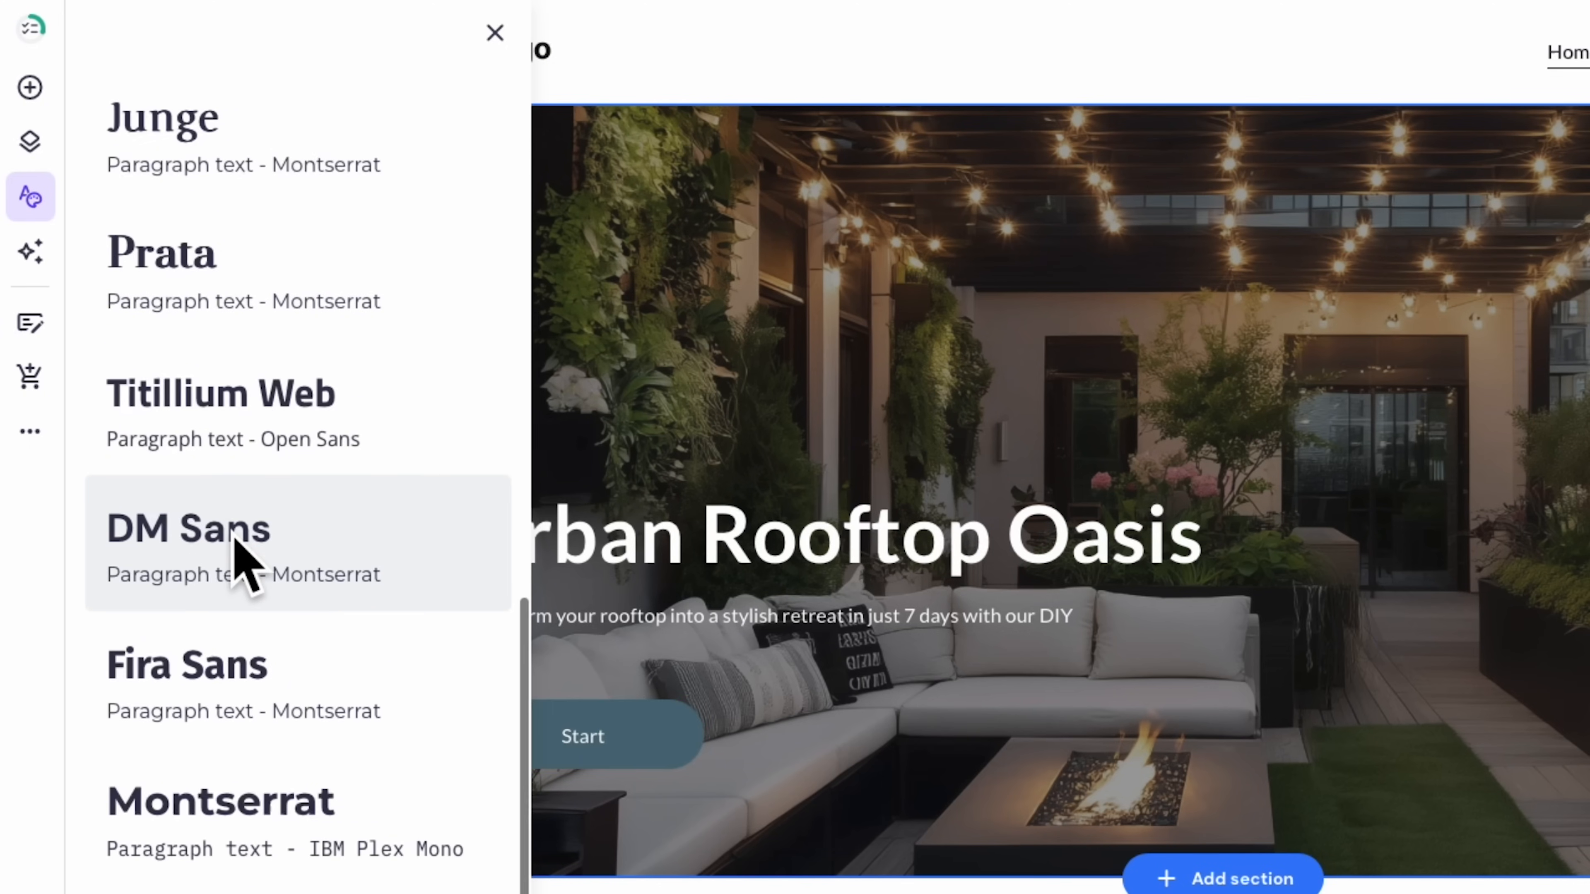
{"action": "left_click", "coordinate": [236, 537]}
Step: Review the homepage sections with the new fonts, closing the section settings and website styles
{"action": "left_click", "coordinate": [1332, 626]}
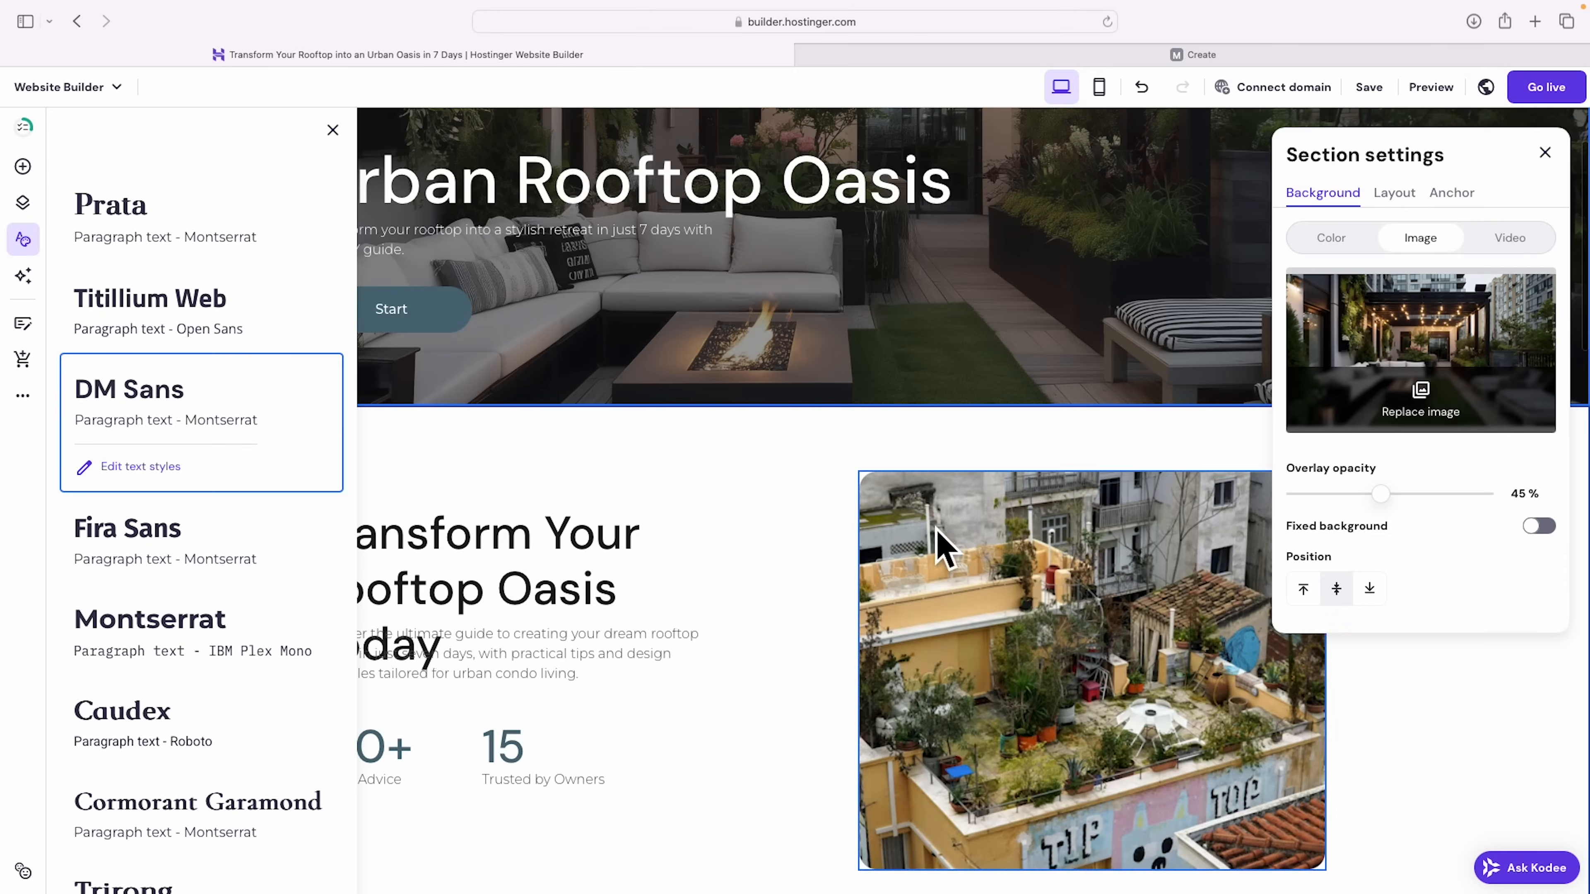
{"action": "scroll", "coordinate": [579, 551], "scroll_direction": "down", "scroll_amount": 10}
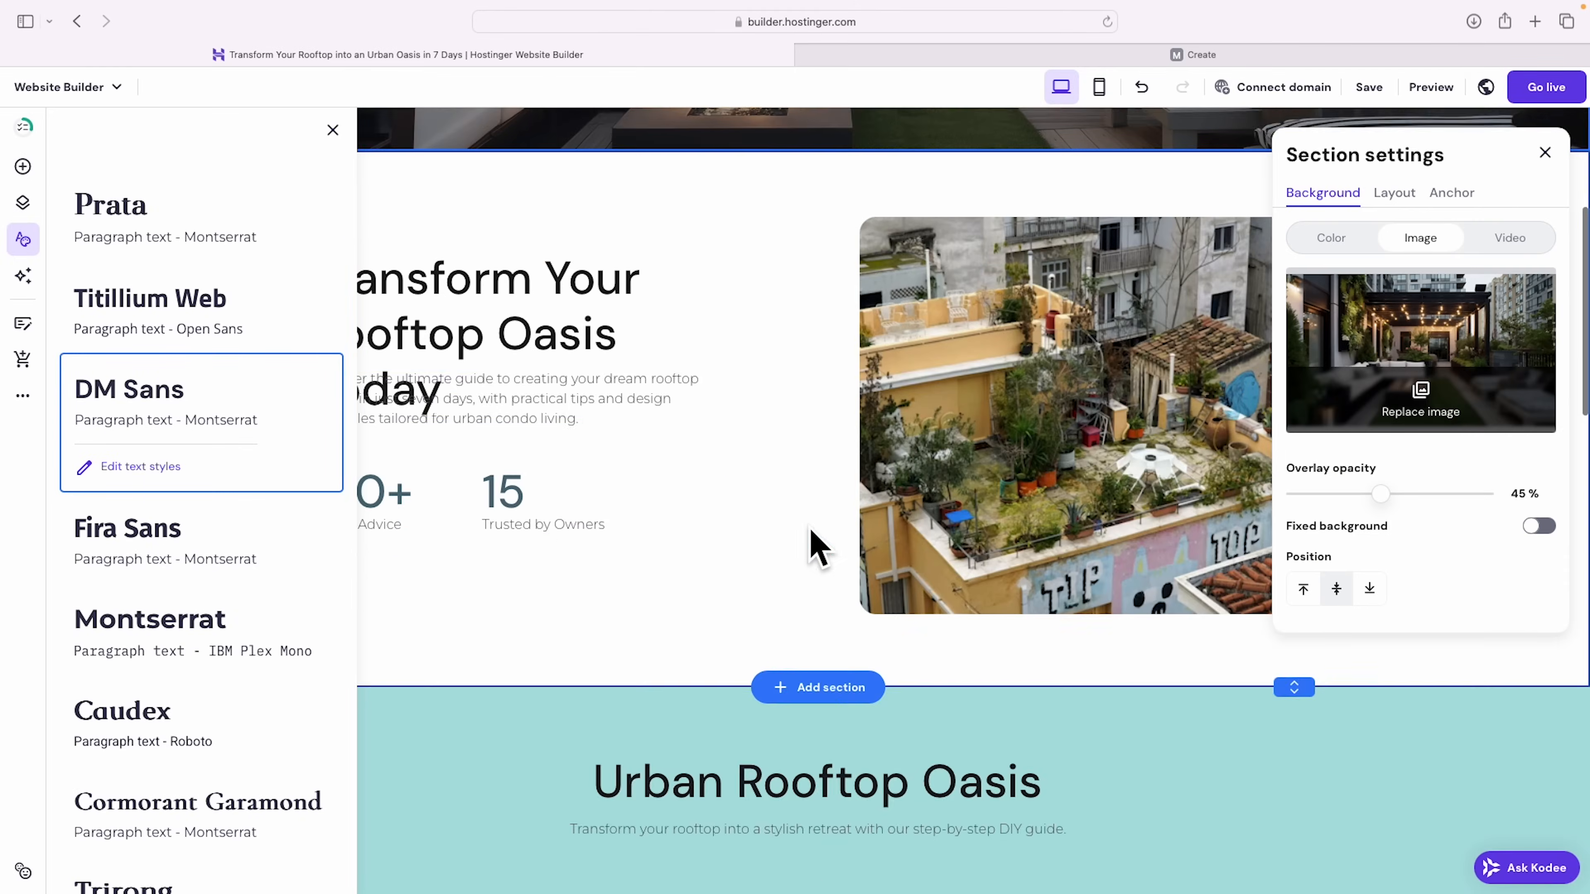
{"action": "scroll", "coordinate": [1047, 462], "scroll_direction": "down", "scroll_amount": 14}
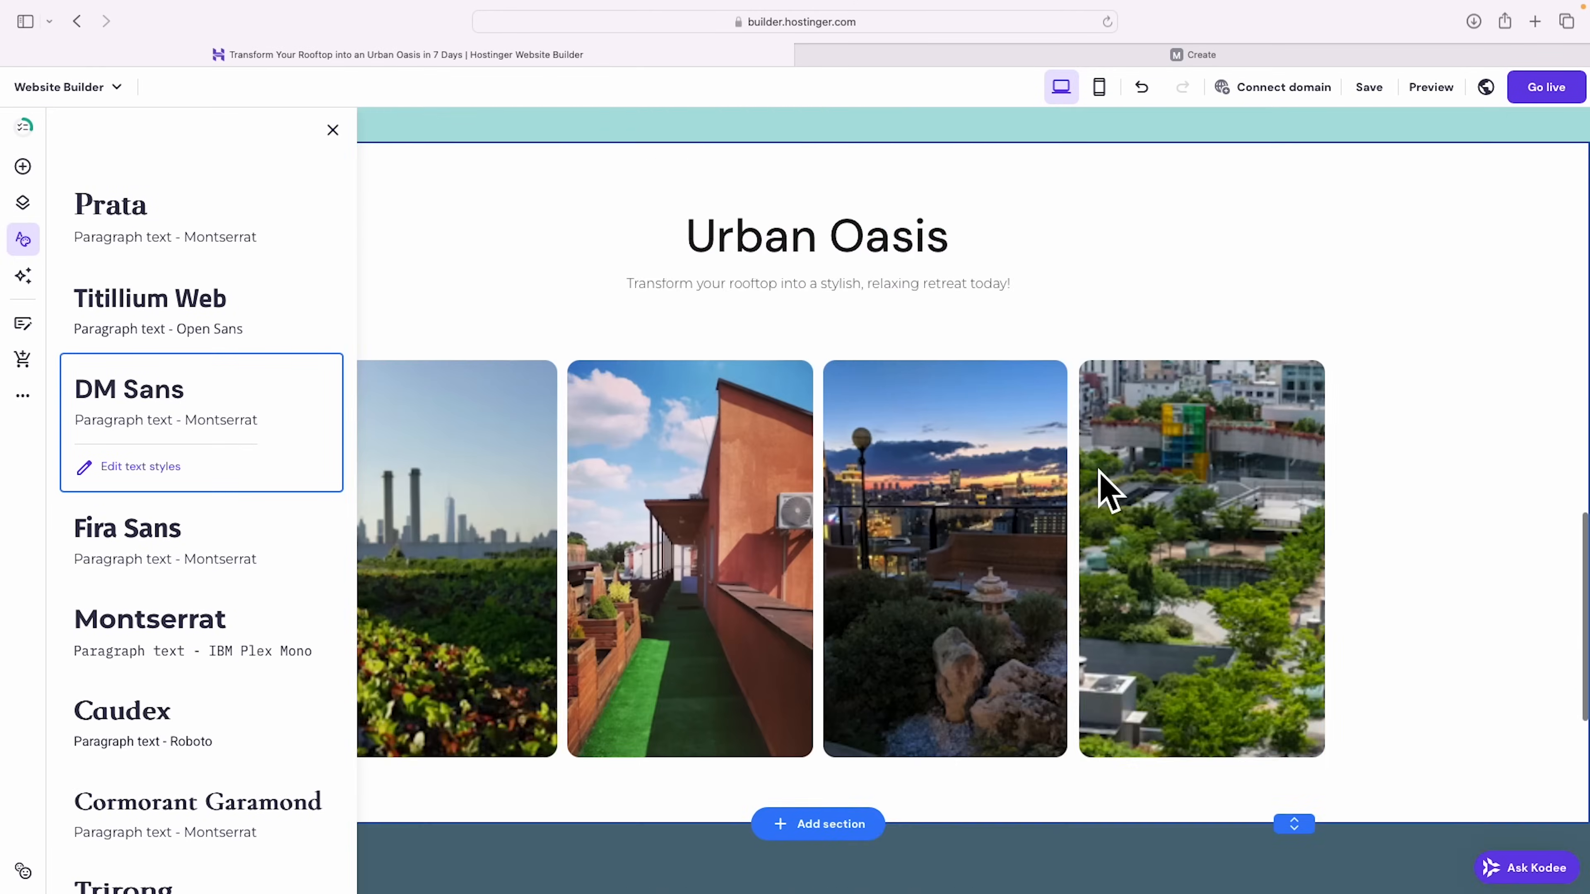
{"action": "scroll", "coordinate": [1219, 482], "scroll_direction": "down", "scroll_amount": 7}
{"action": "scroll", "coordinate": [1219, 481], "scroll_direction": "up", "scroll_amount": 20}
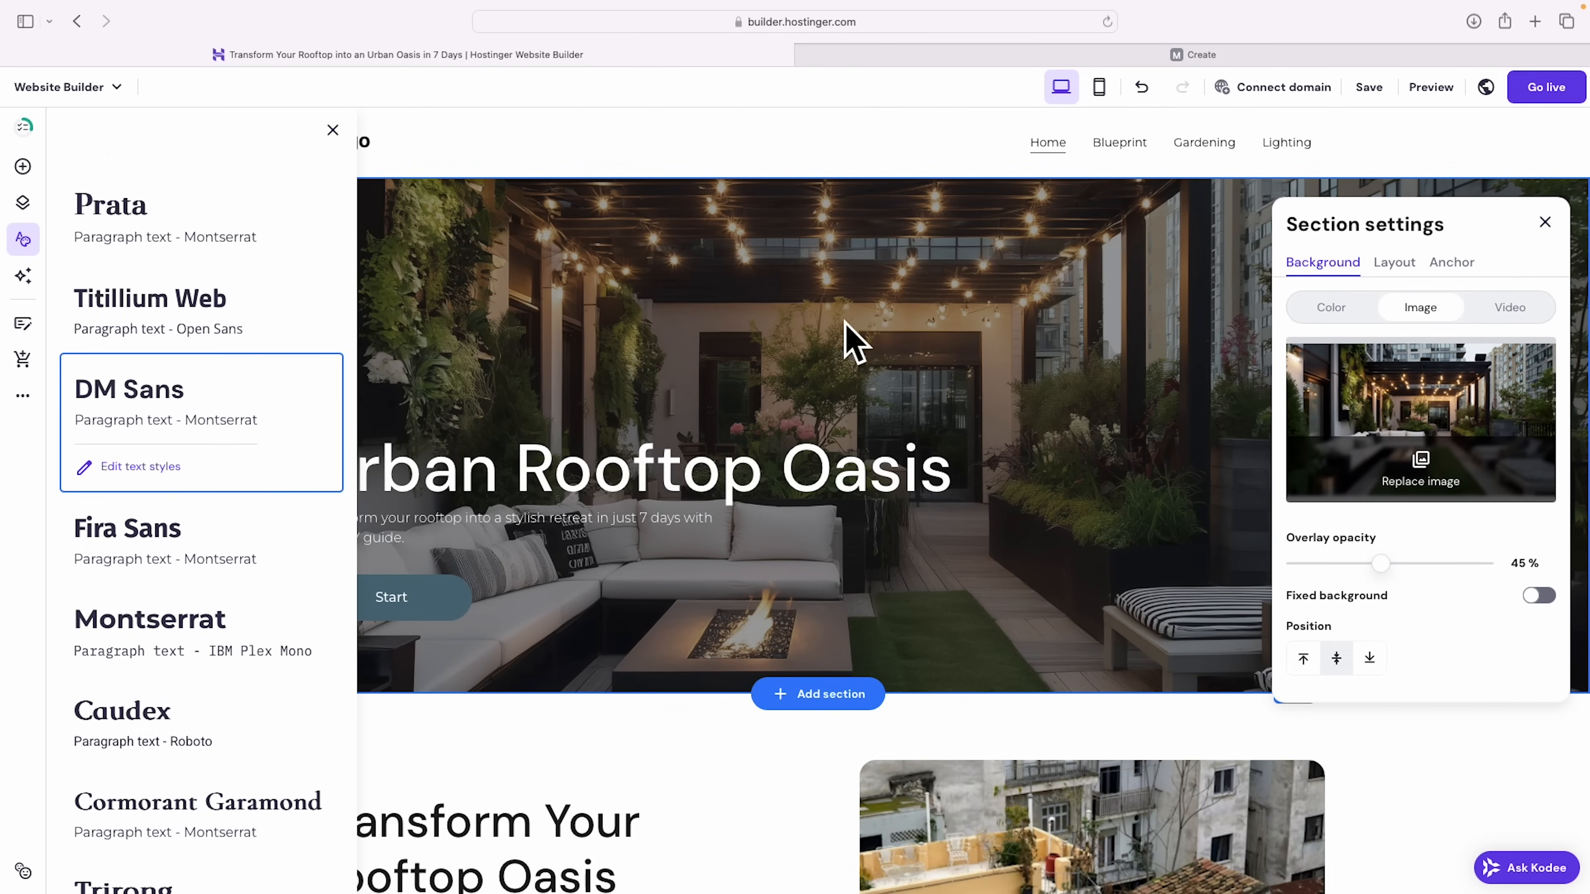
{"action": "left_click", "coordinate": [1545, 222]}
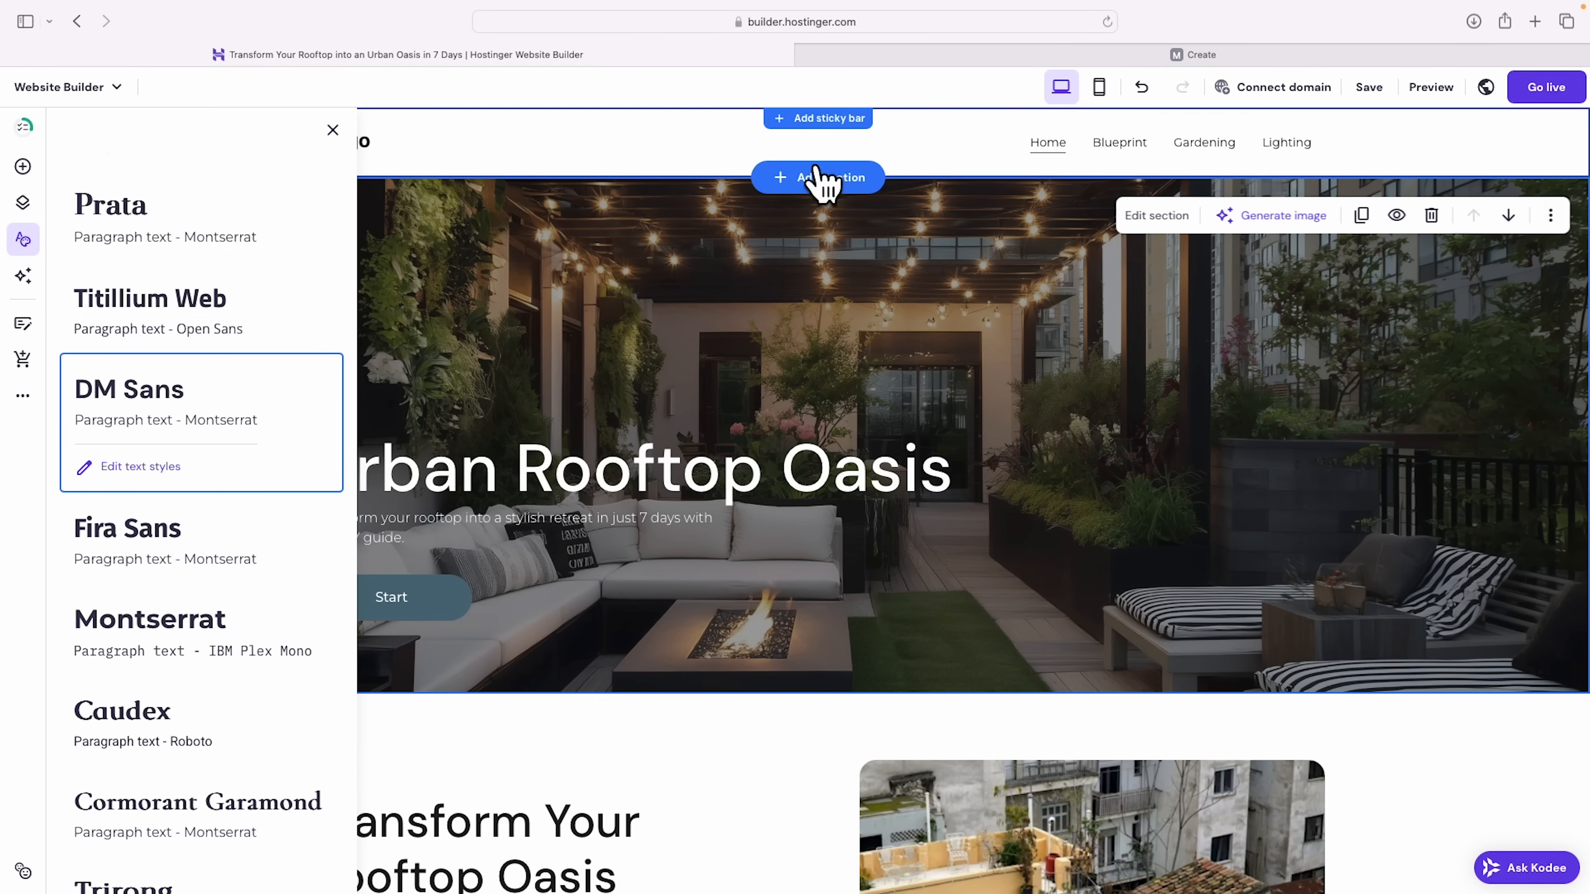
{"action": "left_click", "coordinate": [332, 130]}
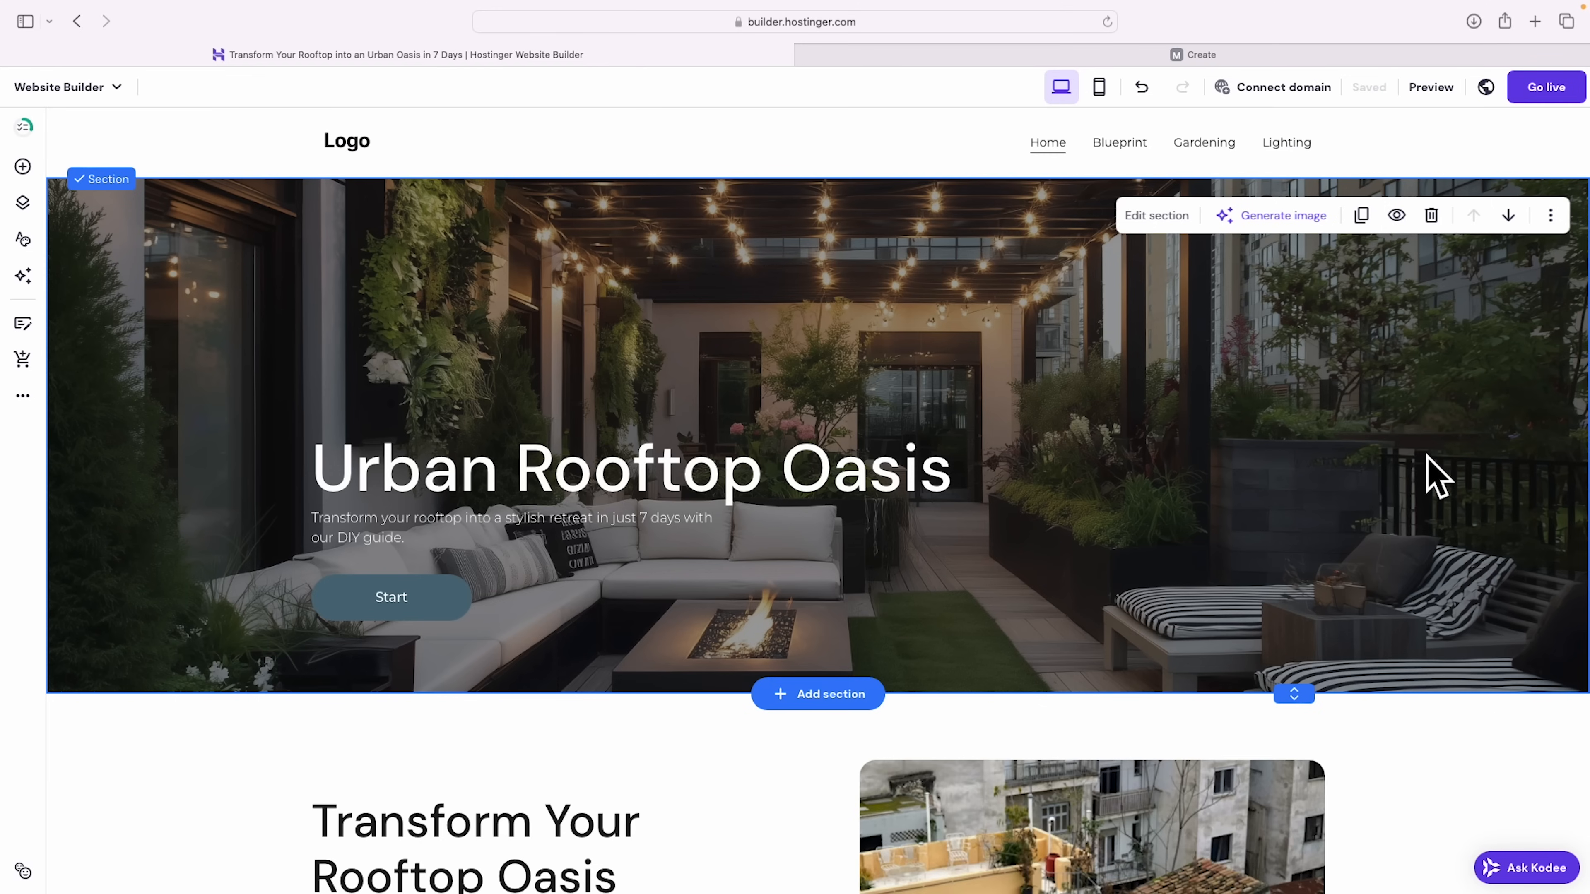
{"action": "scroll", "coordinate": [1427, 457], "scroll_direction": "down", "scroll_amount": 2}
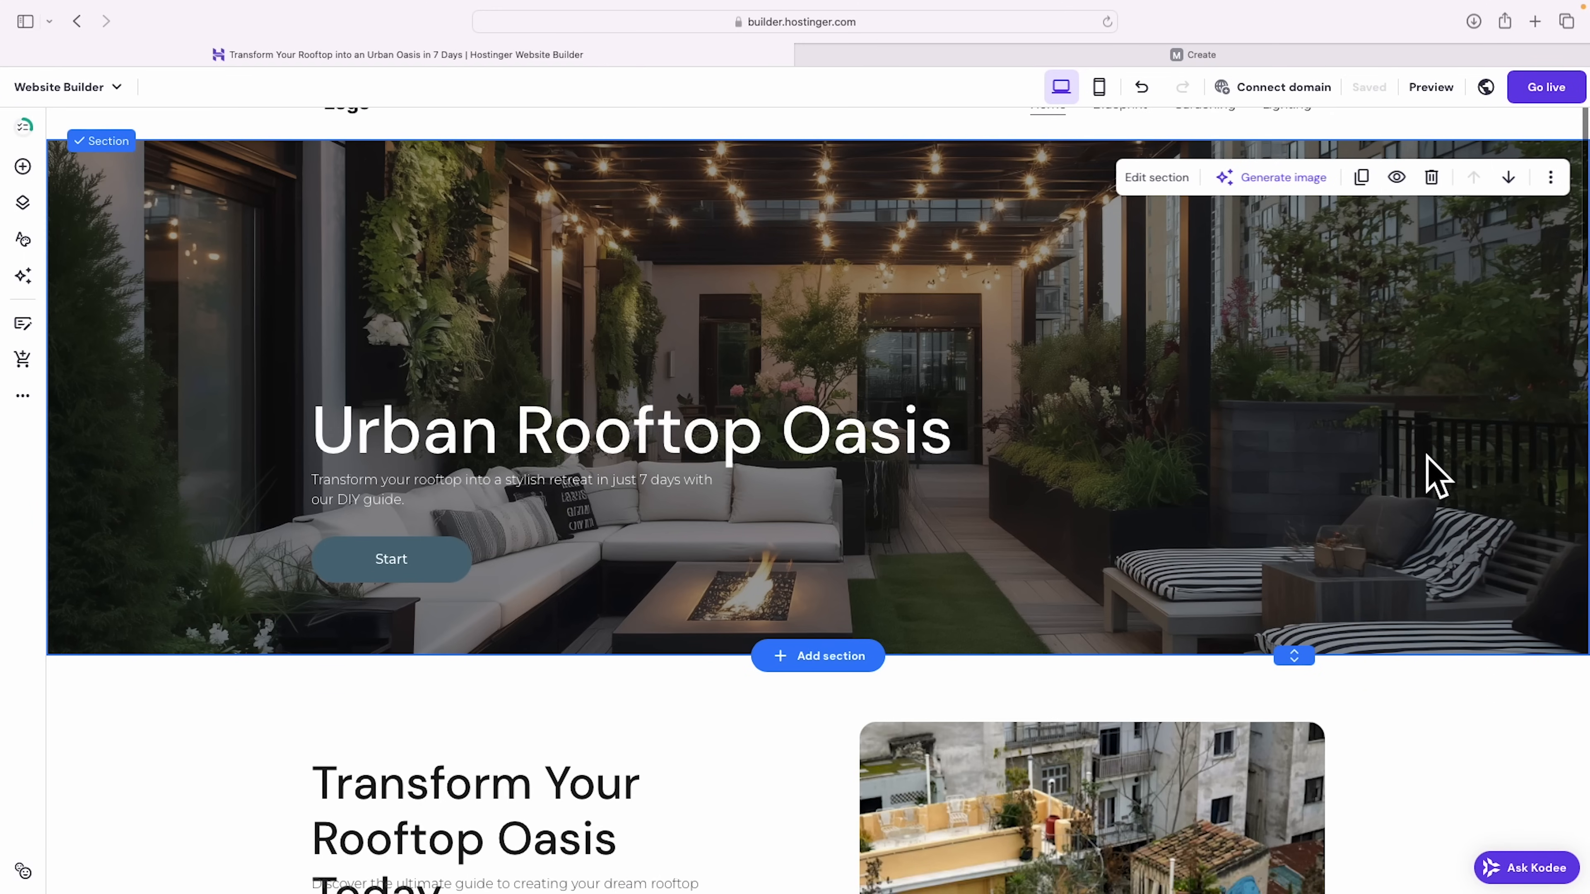
{"action": "scroll", "coordinate": [1433, 476], "scroll_direction": "down", "scroll_amount": 10}
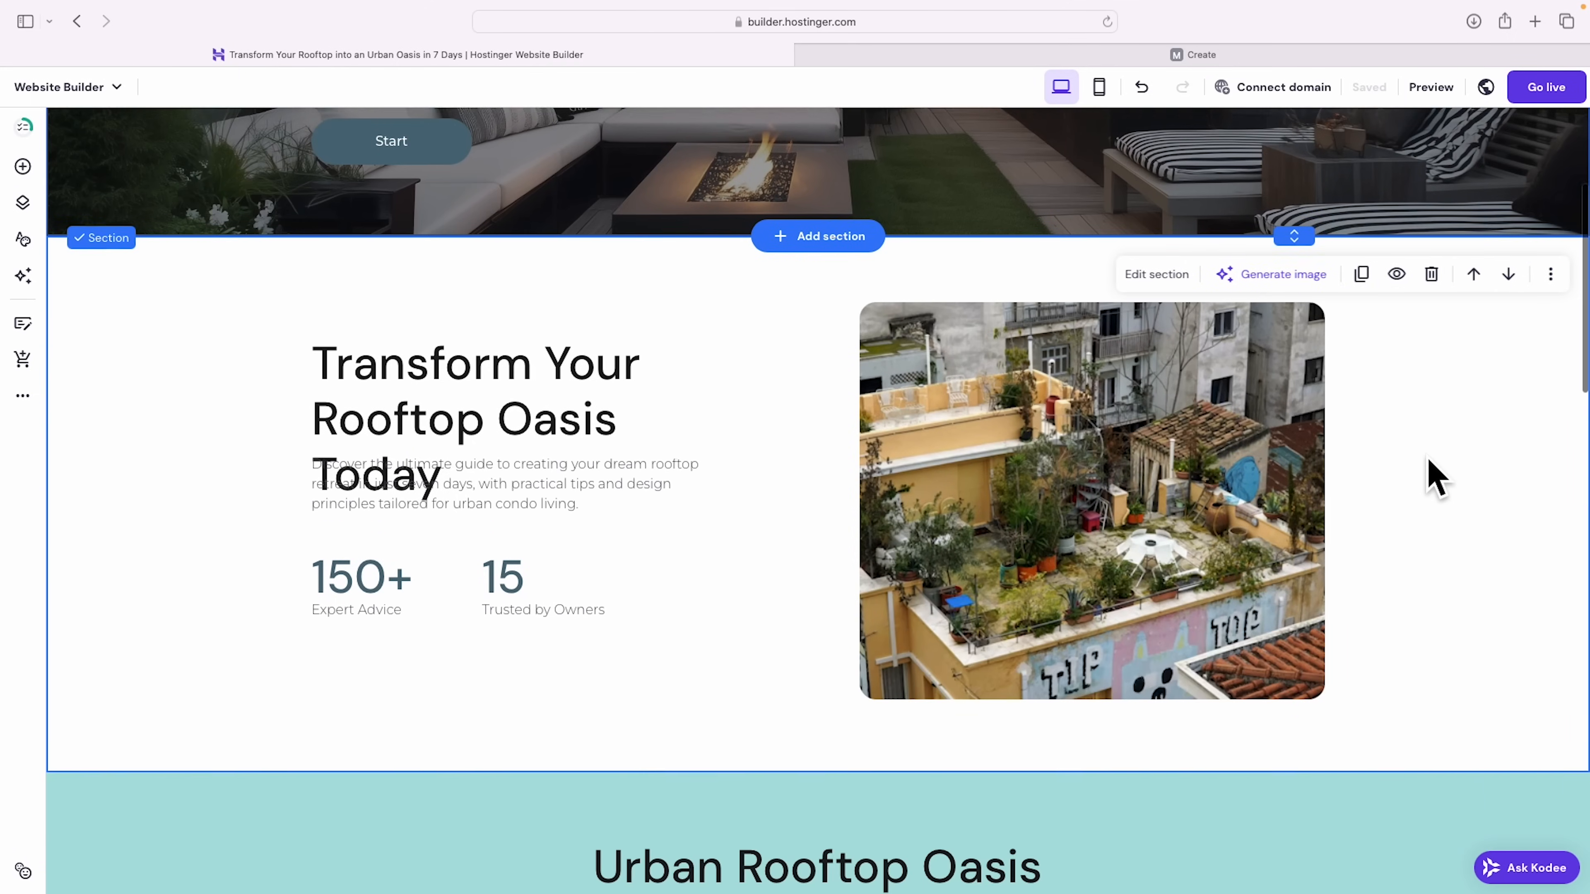
{"action": "scroll", "coordinate": [1428, 460], "scroll_direction": "up", "scroll_amount": 10}
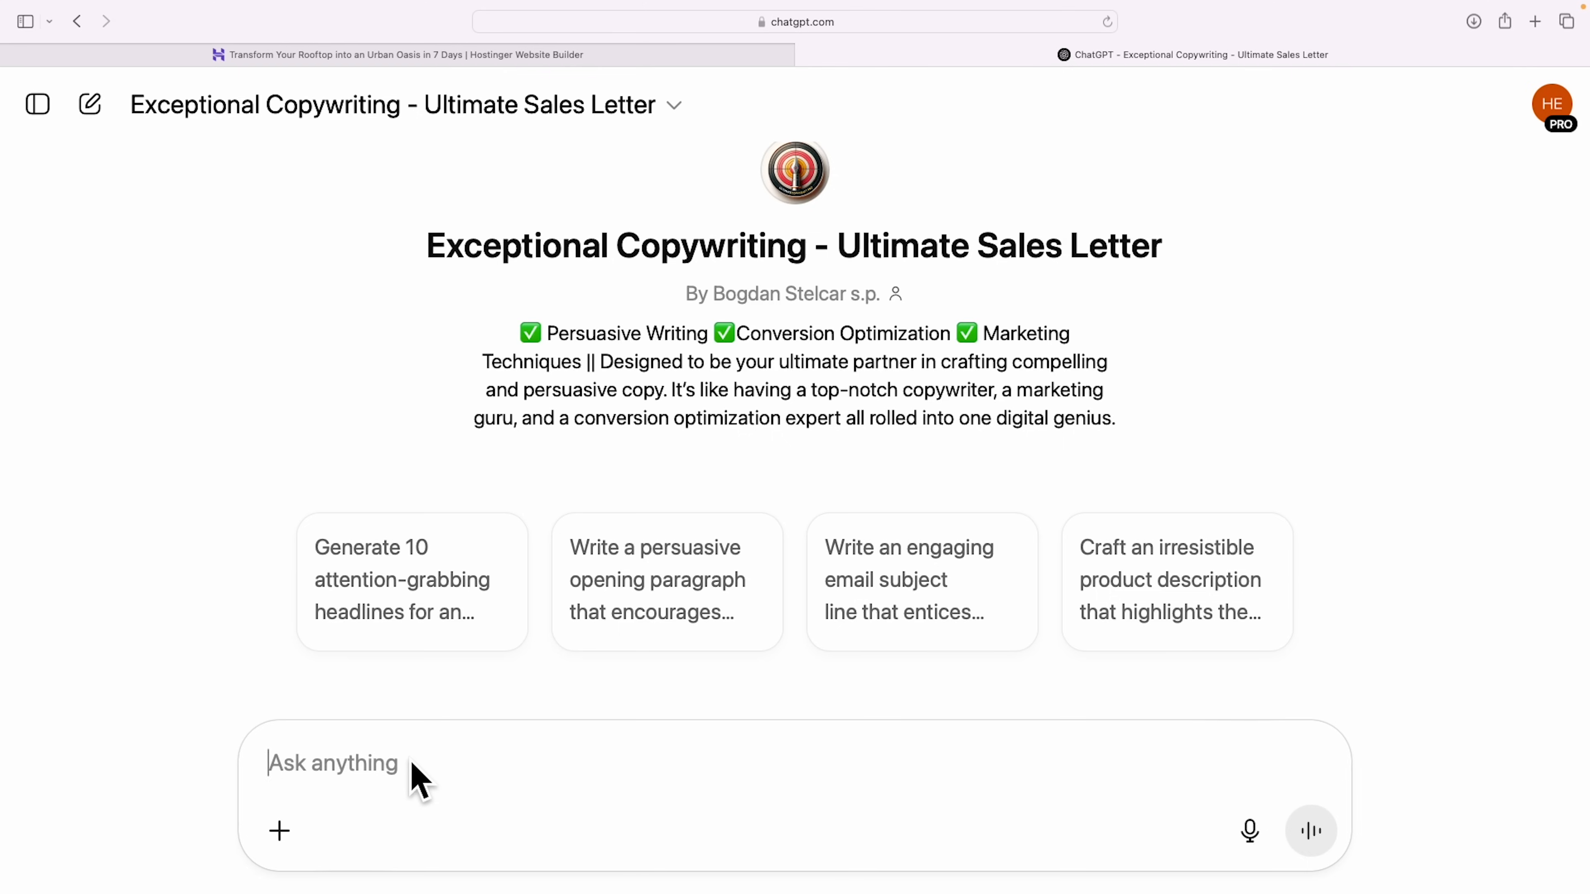
Step: In ChatGPT's Exceptional Copywriting GPT, request a sales letter without emojis for the attached digital product "The Ultimate Urban Oasis Rooftop Blueprint"
{"action": "type", "text": "write me a sales letter for the digital product I'm attaching here. It's called \"The Ultimate Urban Oasis Rooftop Blueprint\". No emojis please"}
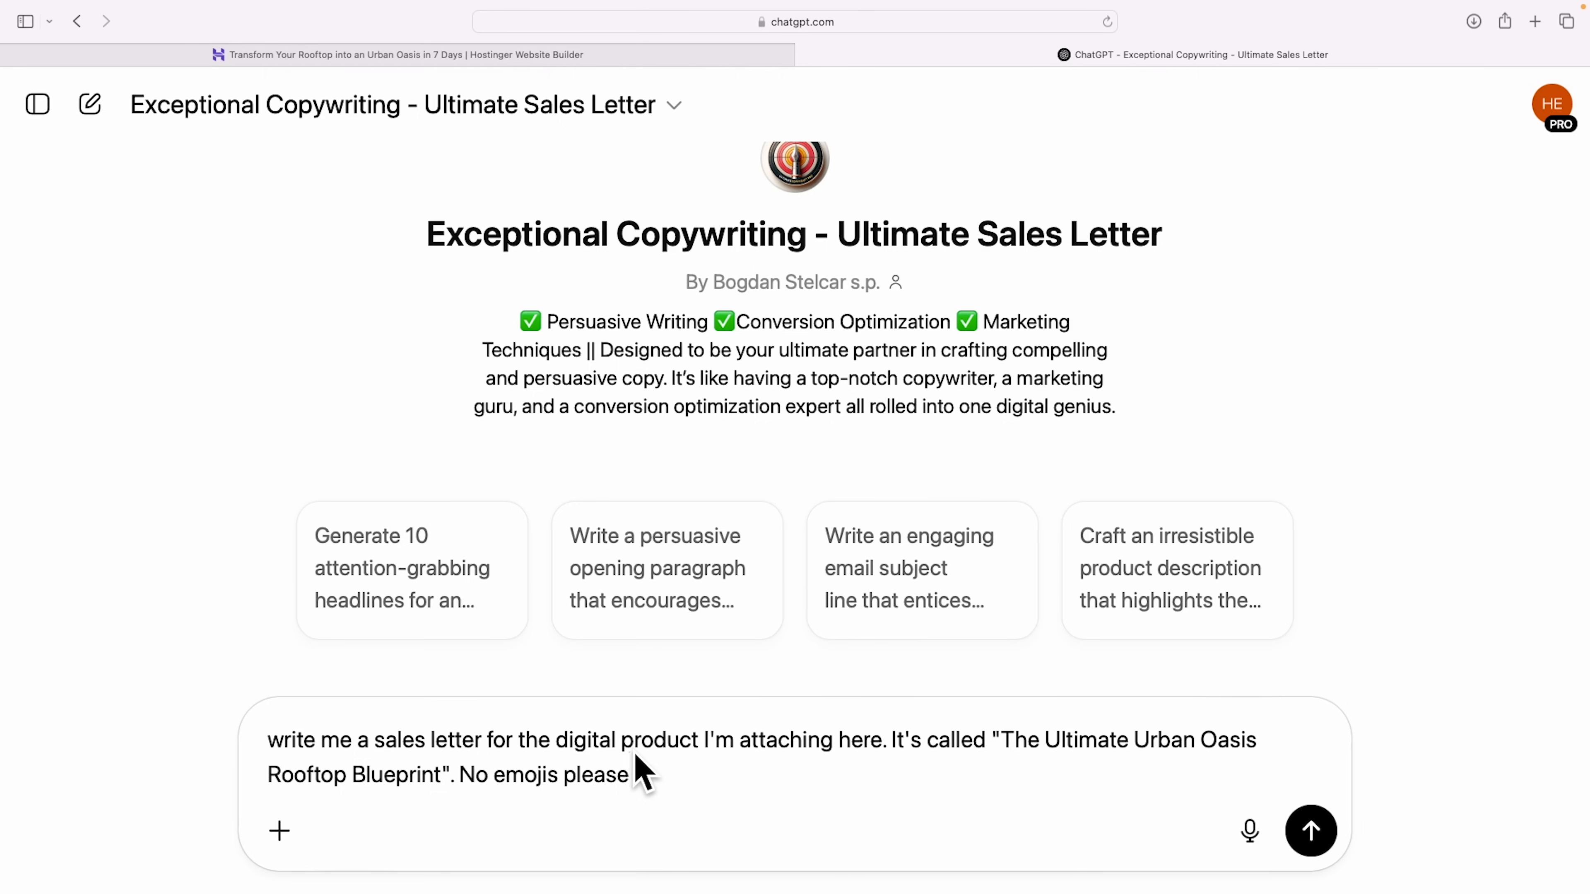
{"action": "left_click", "coordinate": [280, 831]}
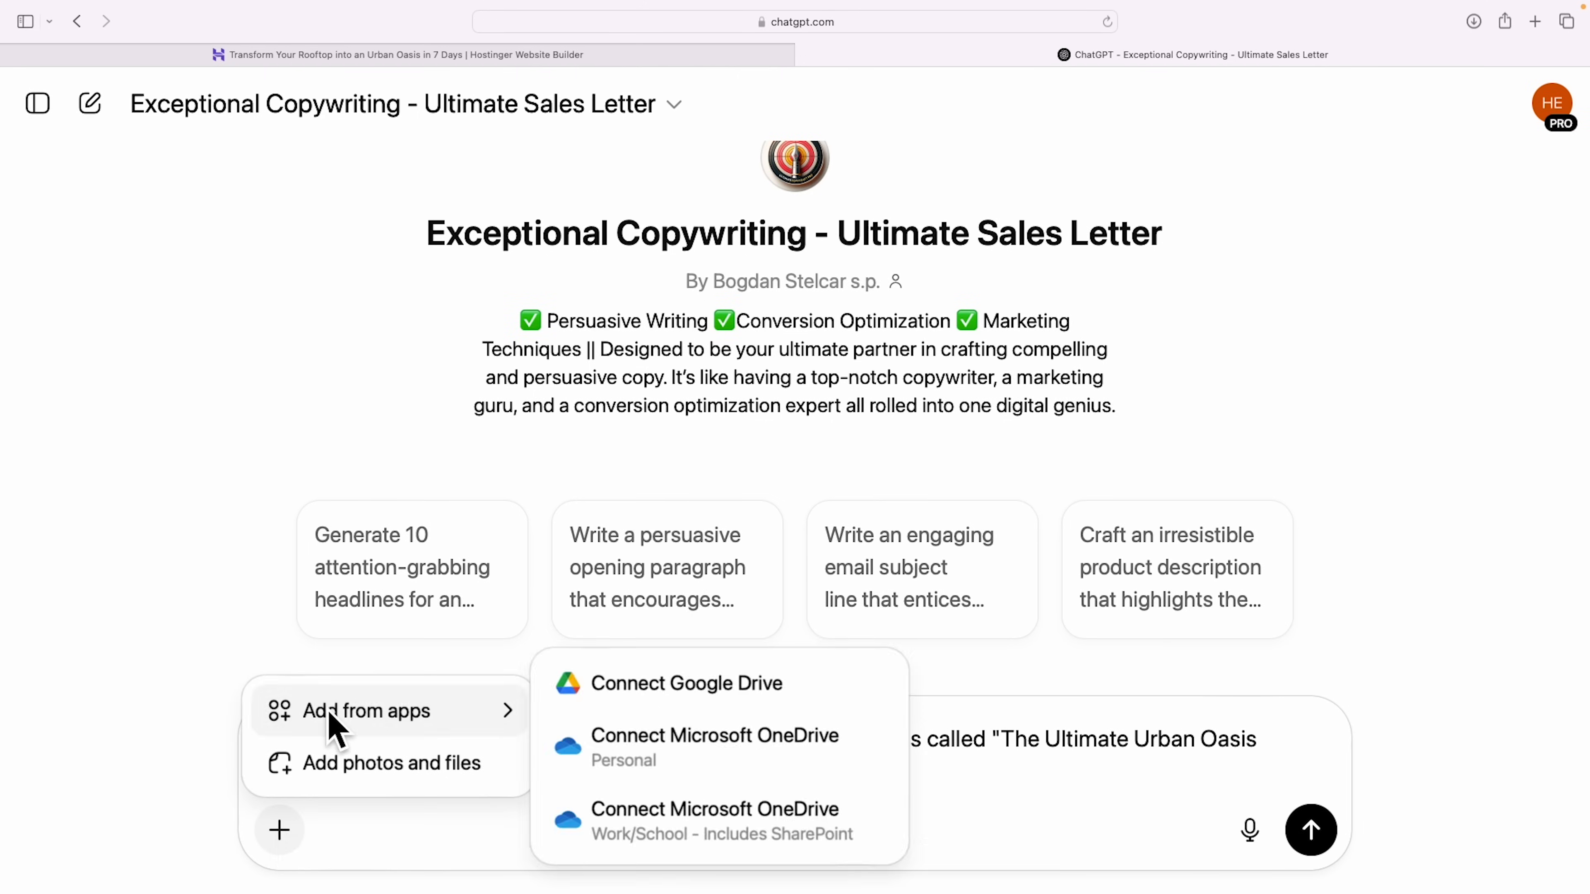
{"action": "left_click", "coordinate": [190, 782]}
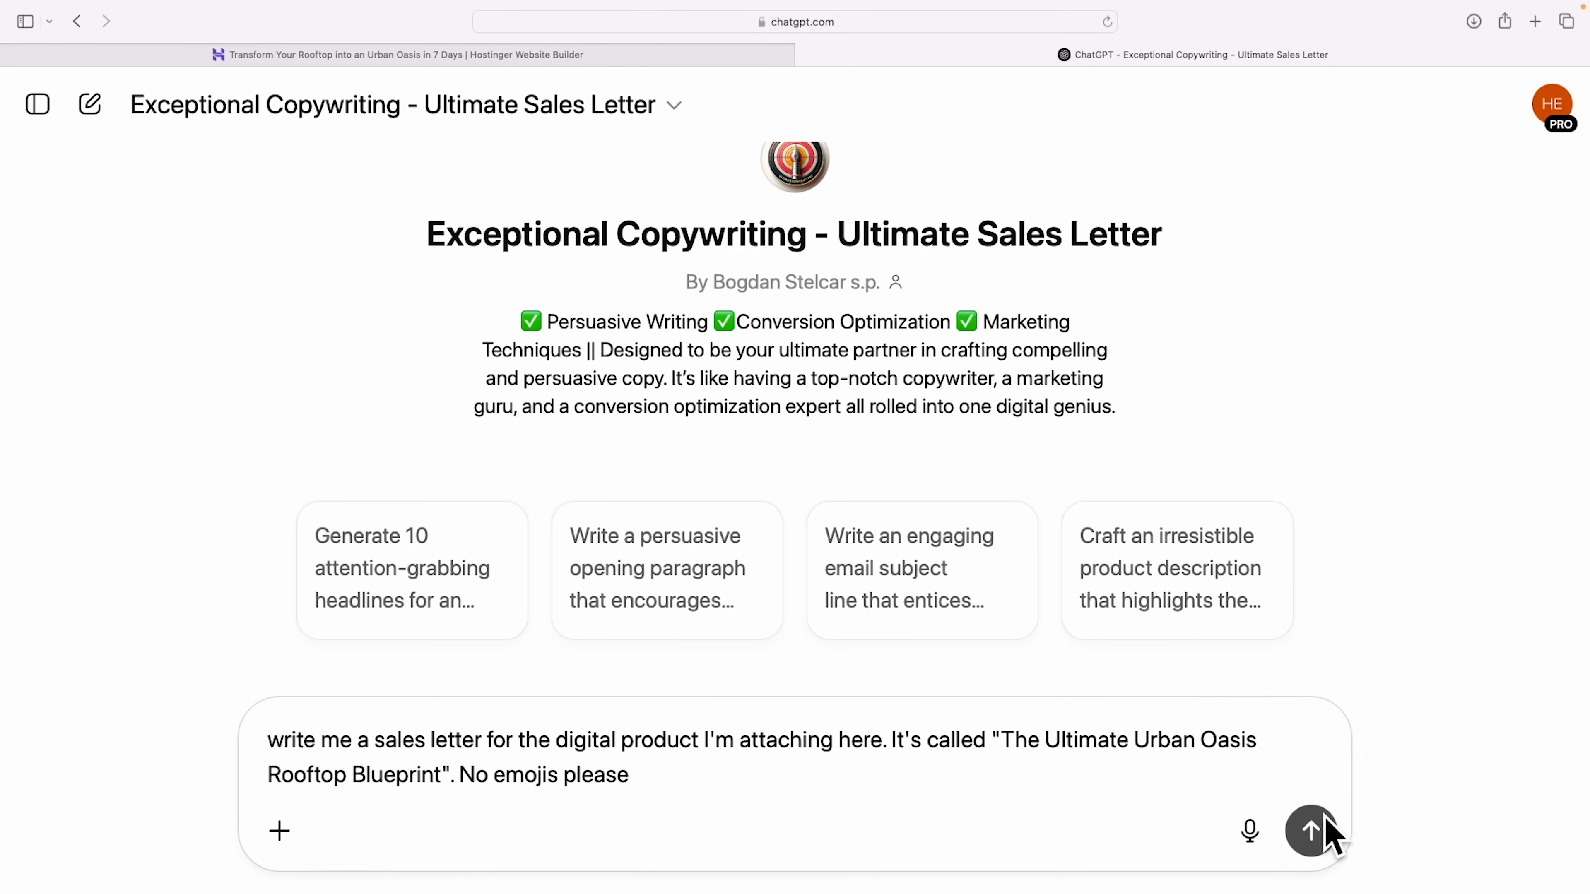
{"action": "left_click", "coordinate": [1312, 832]}
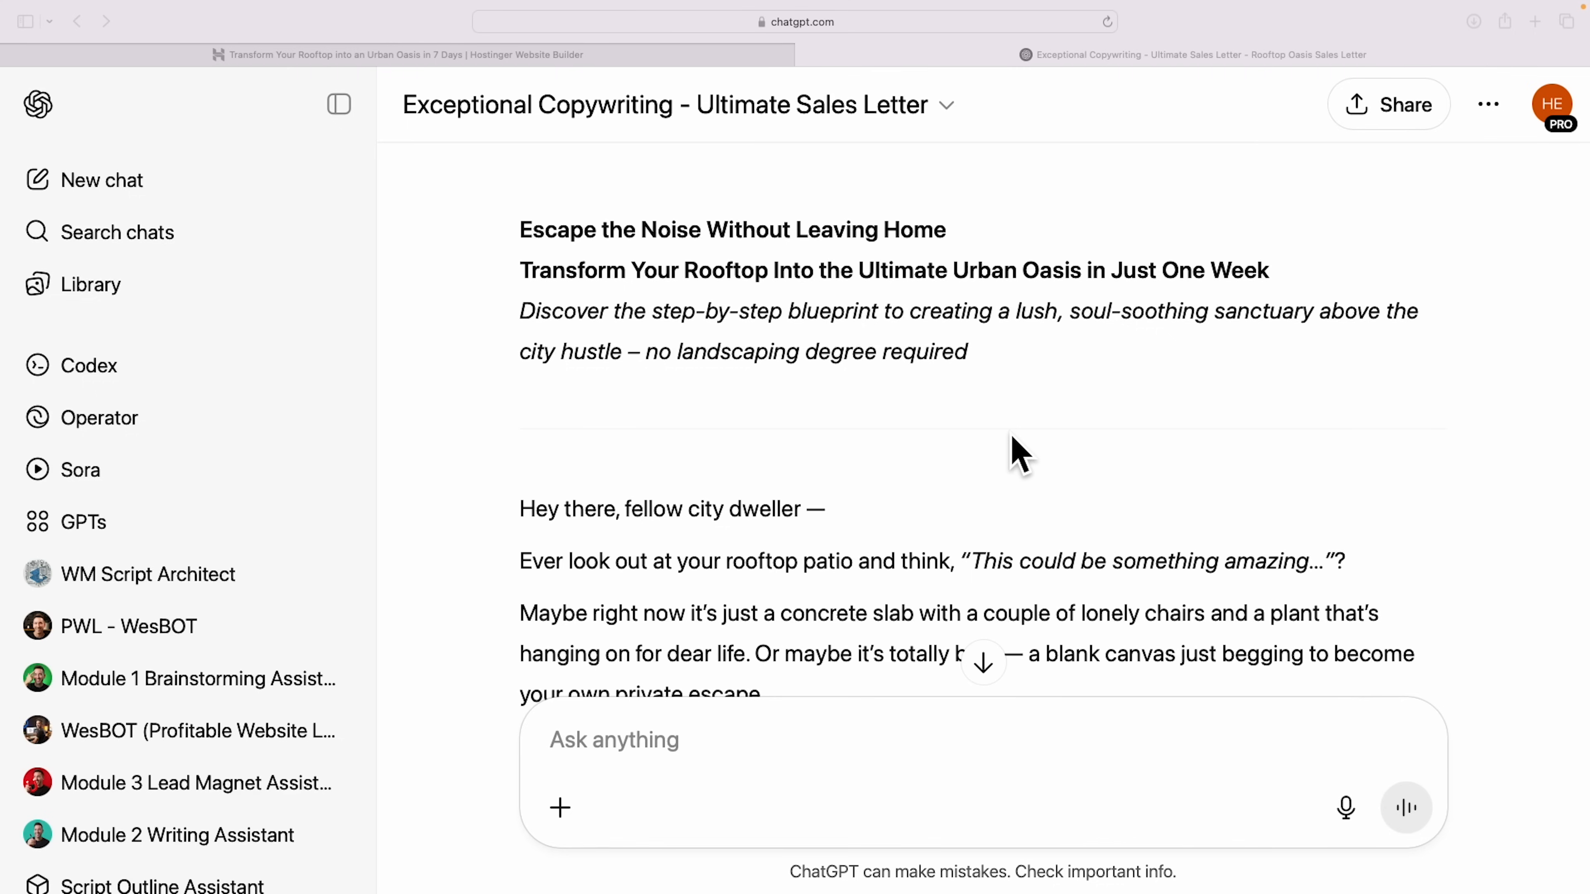
Step: Examine ChatGPT's emoji-free sales letter, from the headline through the guide contents, chapters, bonuses, testimonials and limited-time offer
{"action": "left_click", "coordinate": [521, 222]}
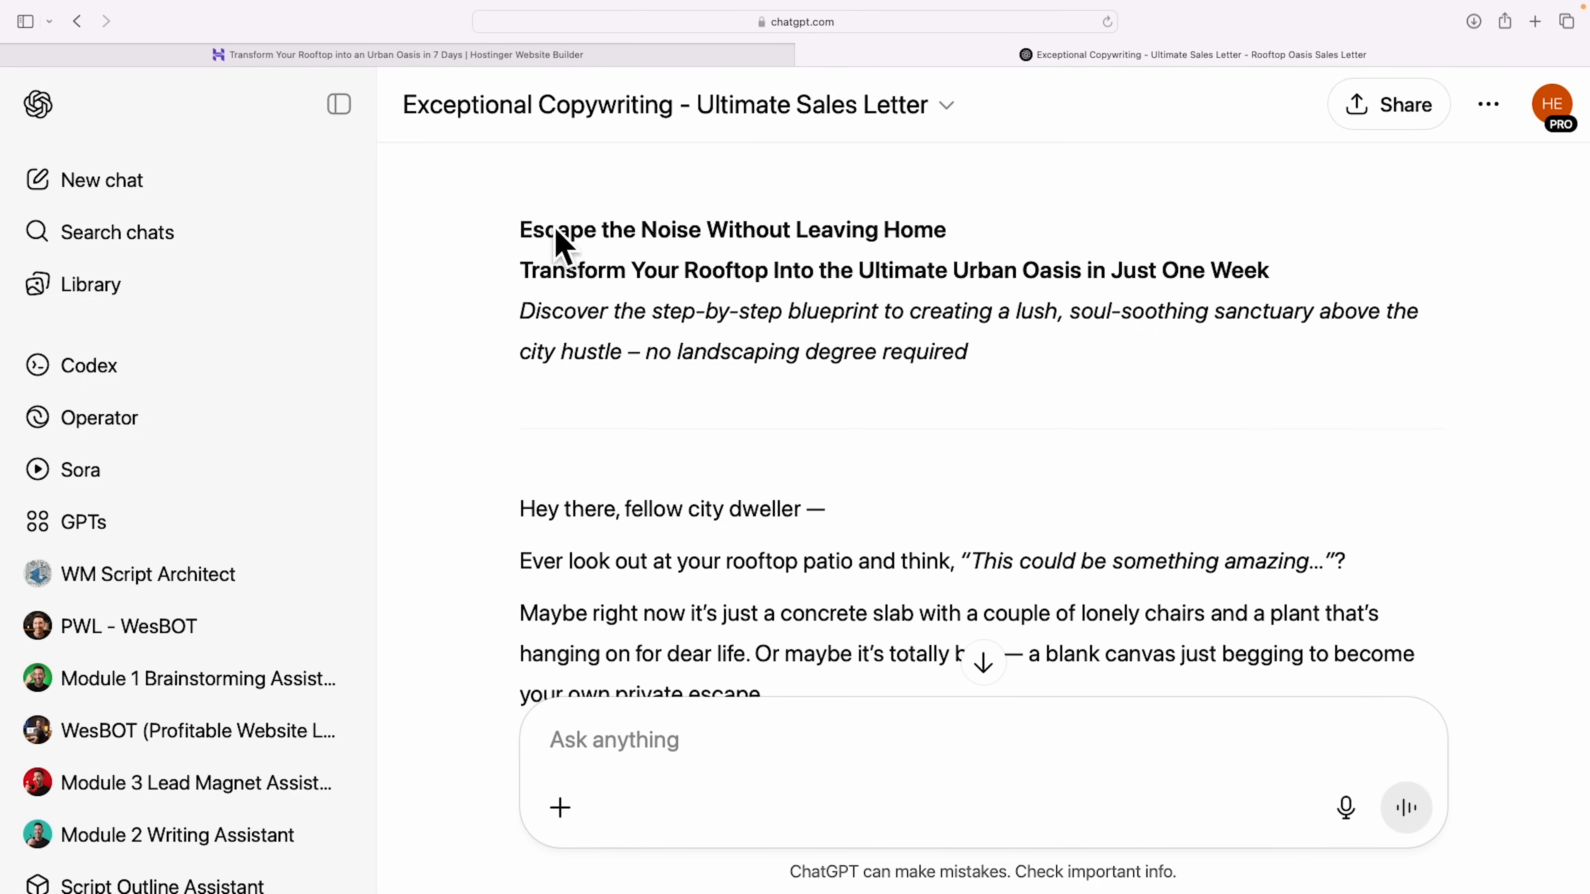
{"action": "left_click_drag", "start_coordinate": [521, 231], "coordinate": [967, 357]}
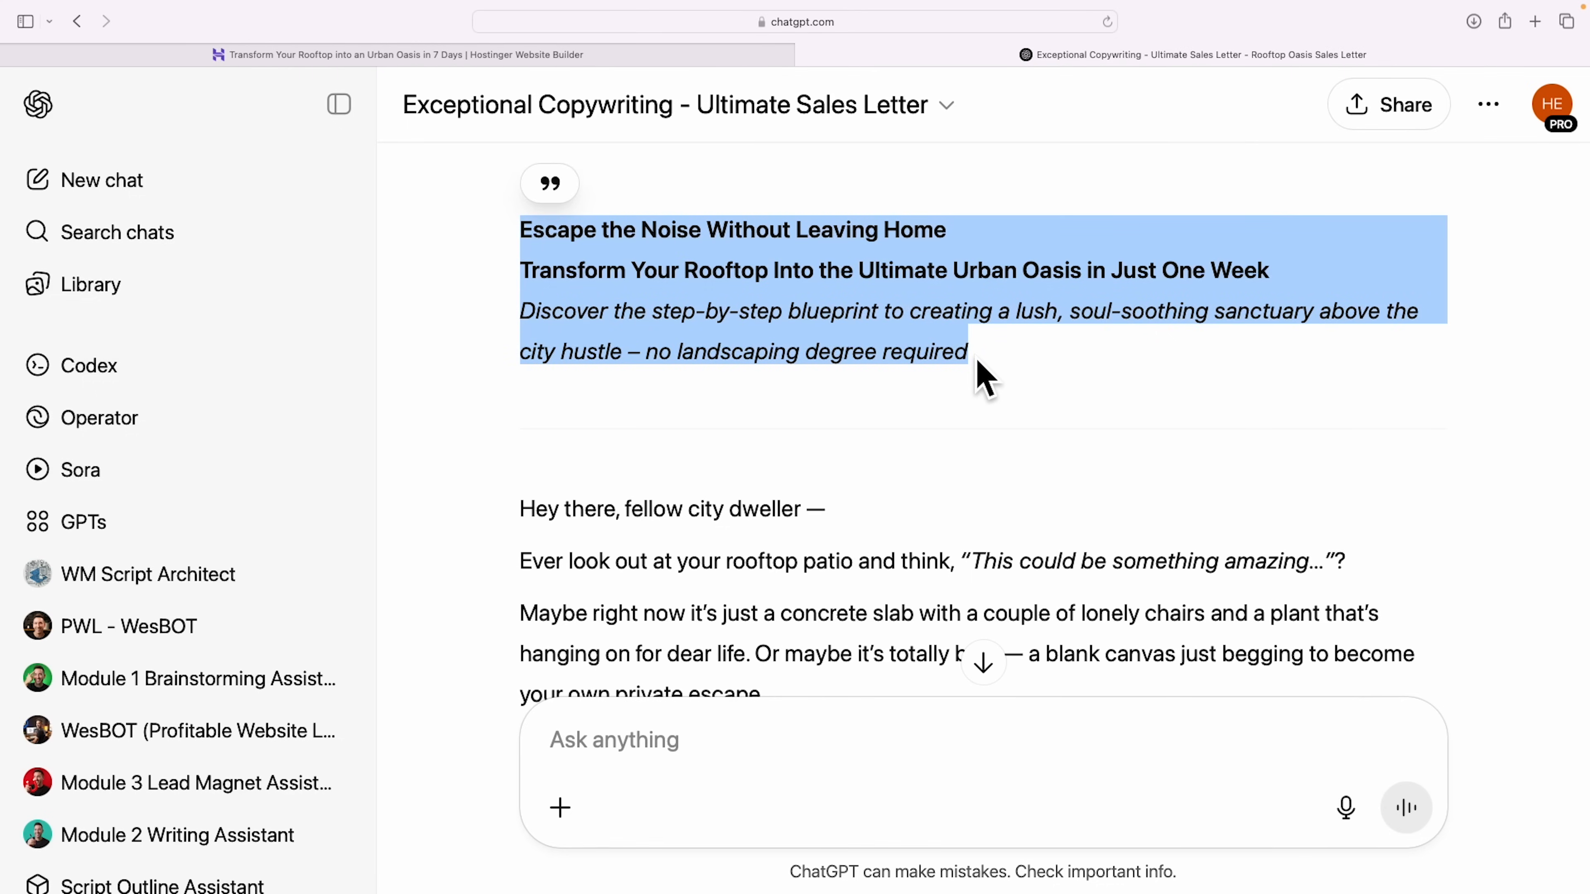
{"action": "scroll", "coordinate": [639, 416], "scroll_direction": "down", "scroll_amount": 2}
{"action": "scroll", "coordinate": [528, 415], "scroll_direction": "down", "scroll_amount": 8}
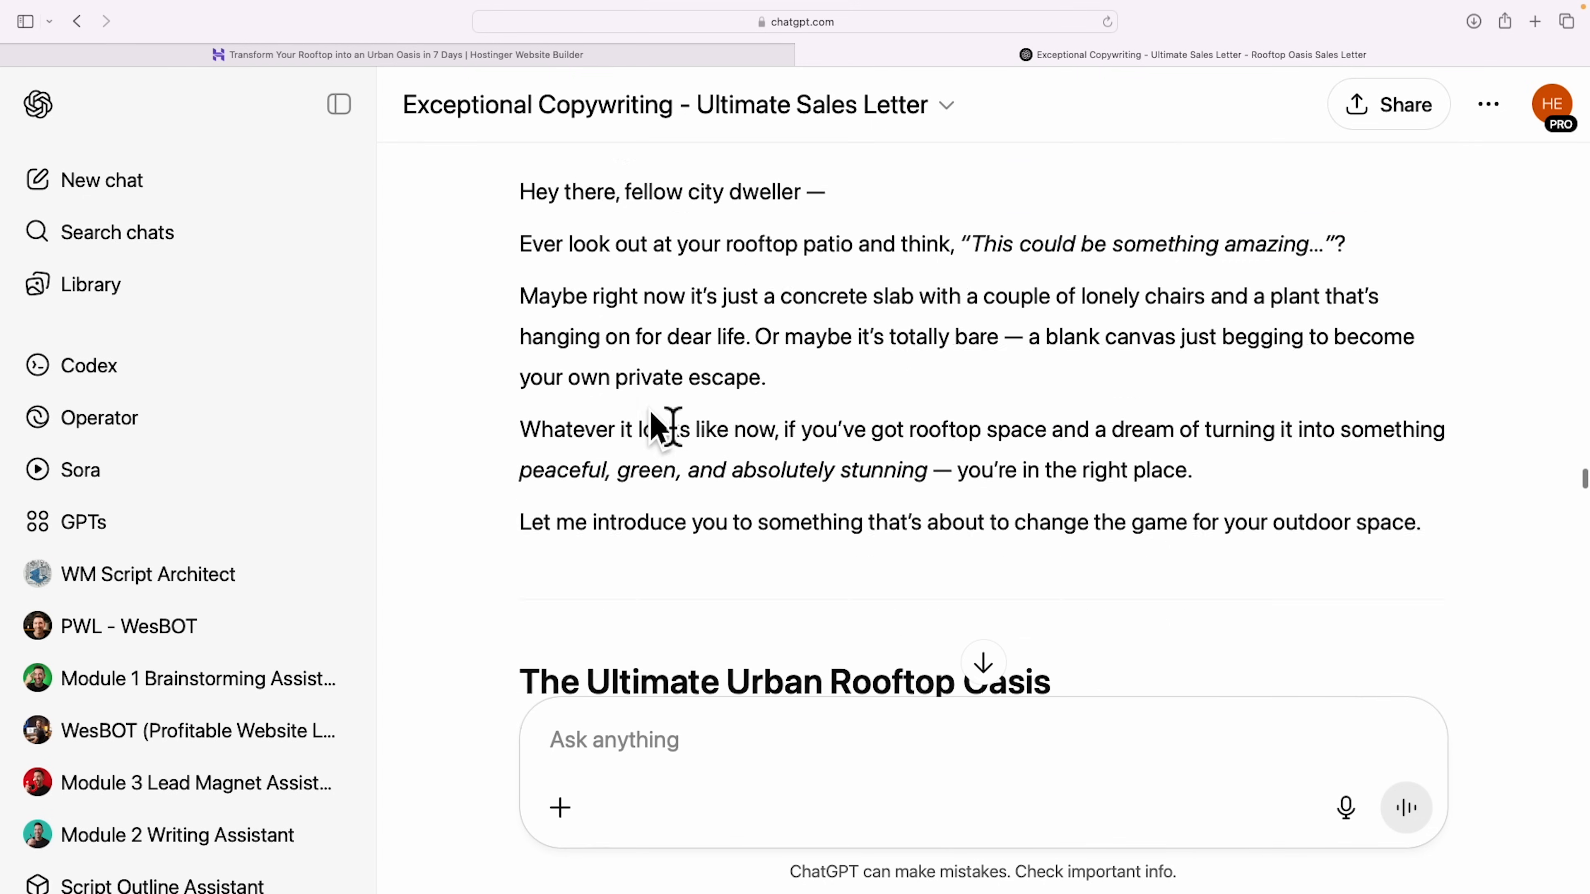
{"action": "scroll", "coordinate": [813, 426], "scroll_direction": "down", "scroll_amount": 18}
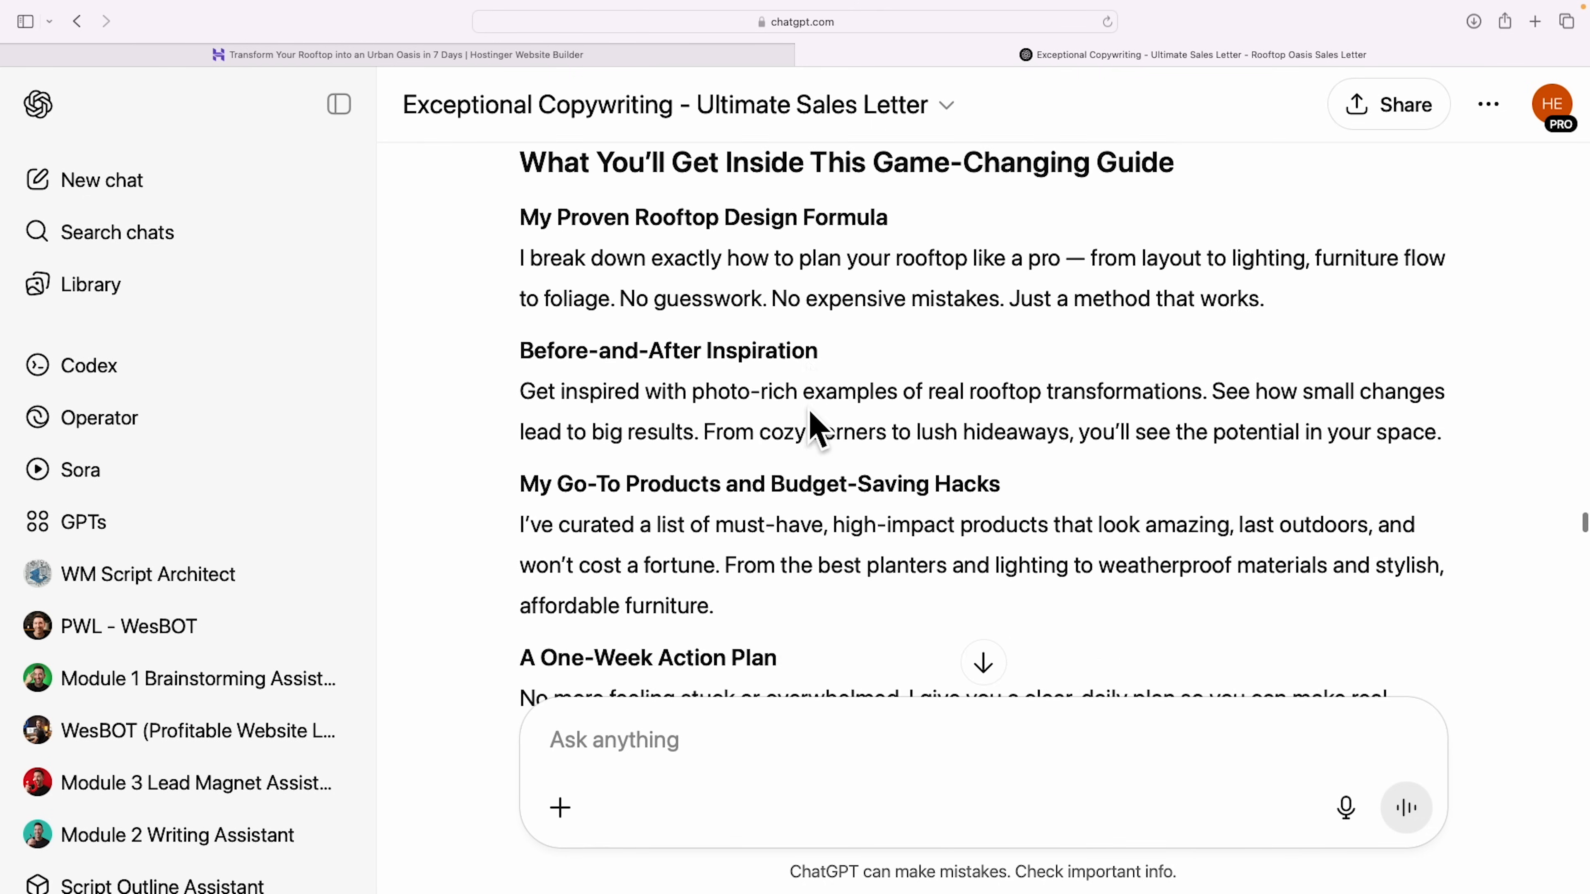
{"action": "scroll", "coordinate": [813, 426], "scroll_direction": "down", "scroll_amount": 20}
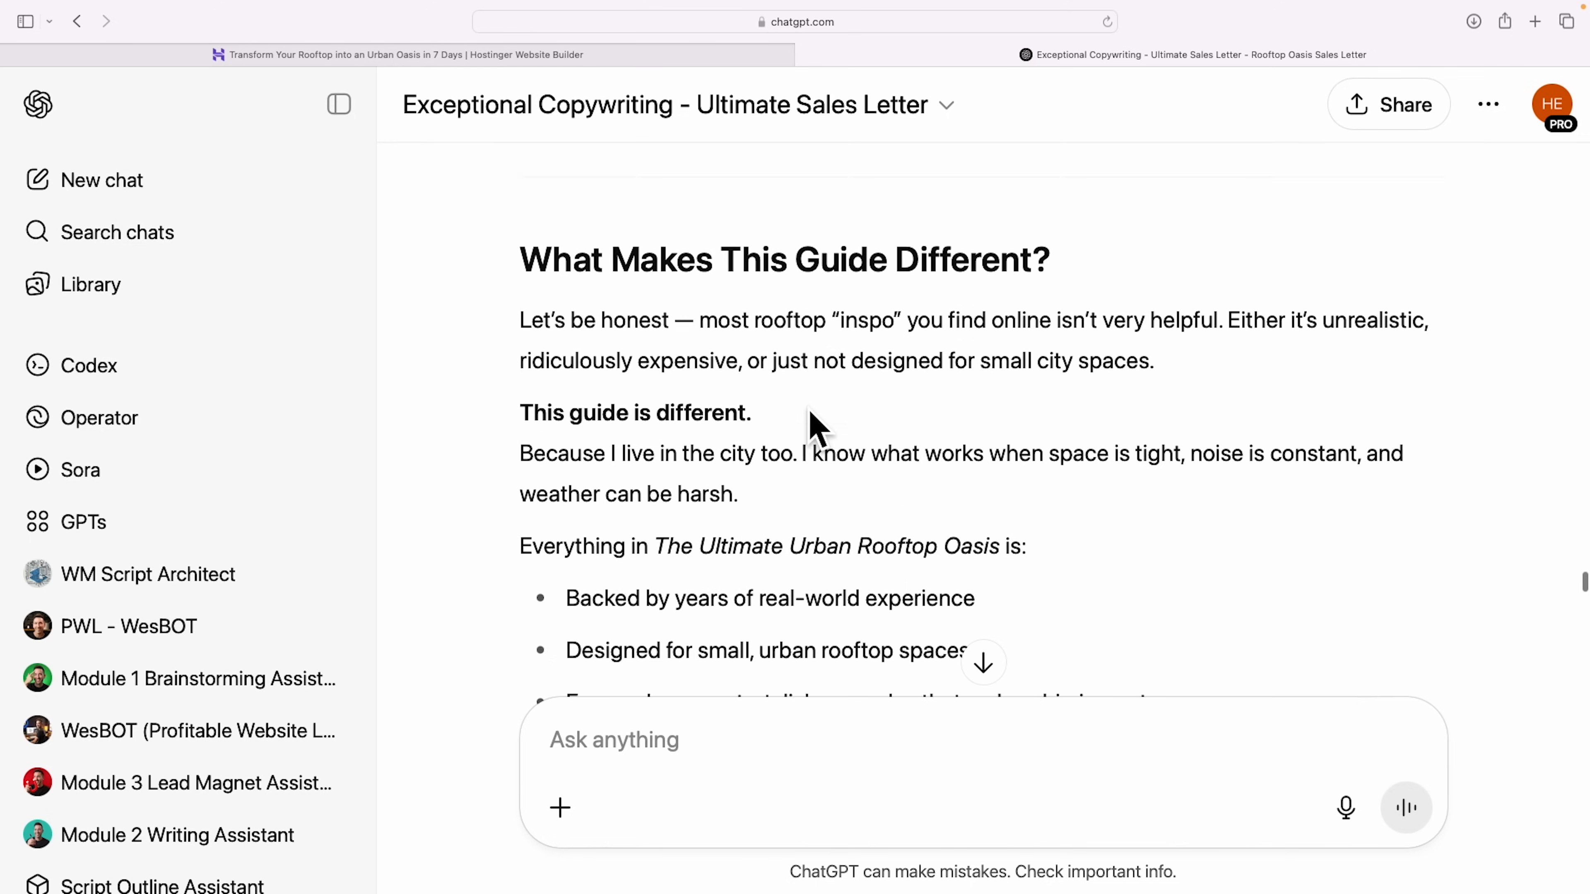
{"action": "scroll", "coordinate": [813, 426], "scroll_direction": "down", "scroll_amount": 20}
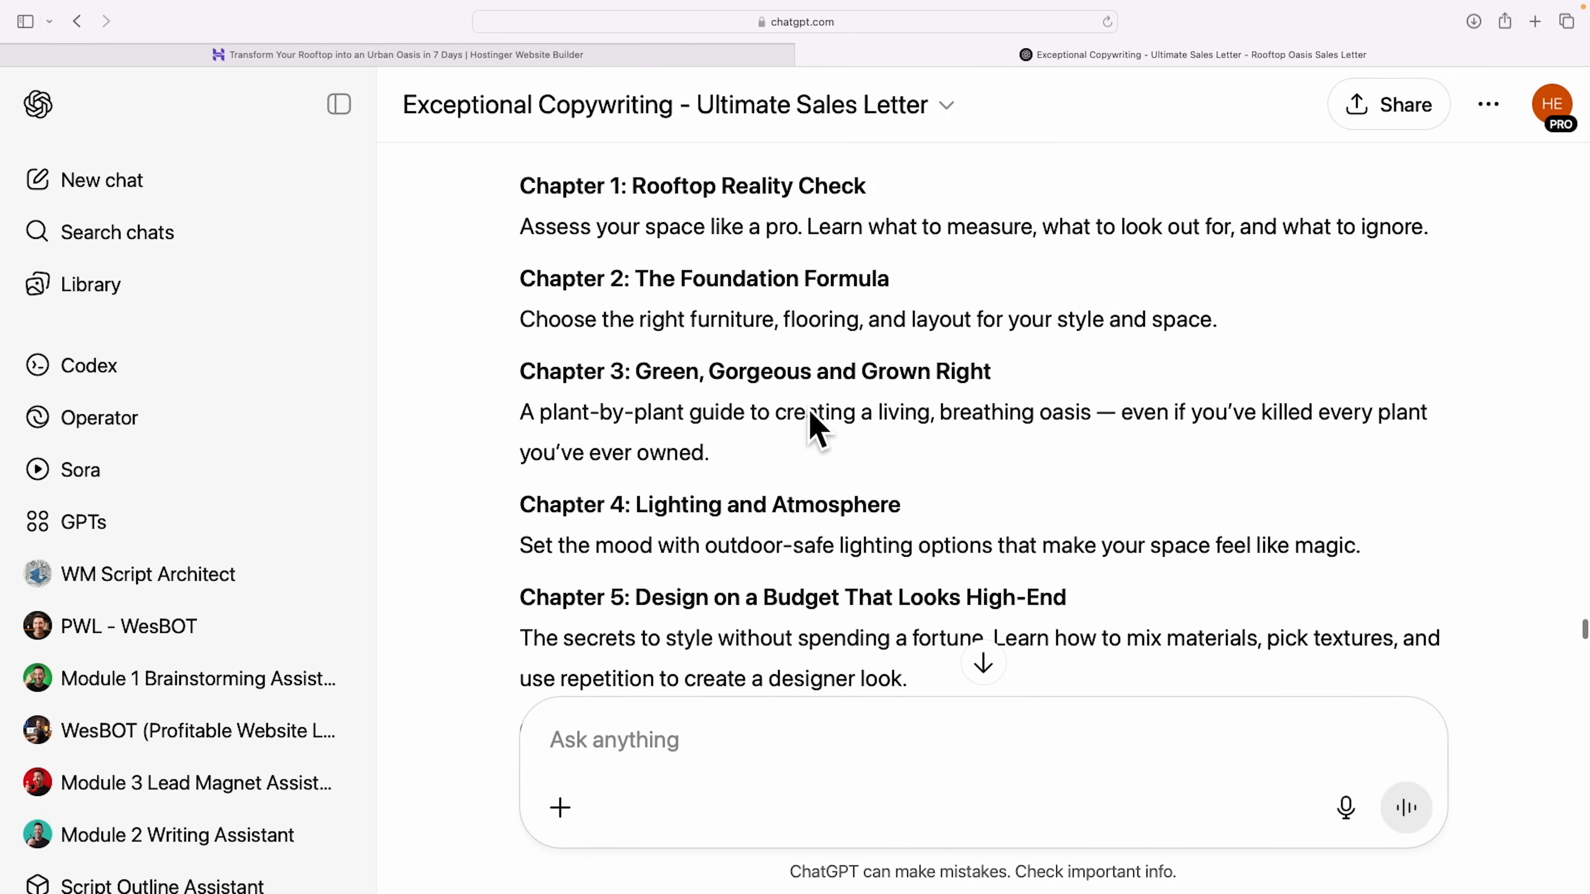
{"action": "scroll", "coordinate": [814, 426], "scroll_direction": "down", "scroll_amount": 14}
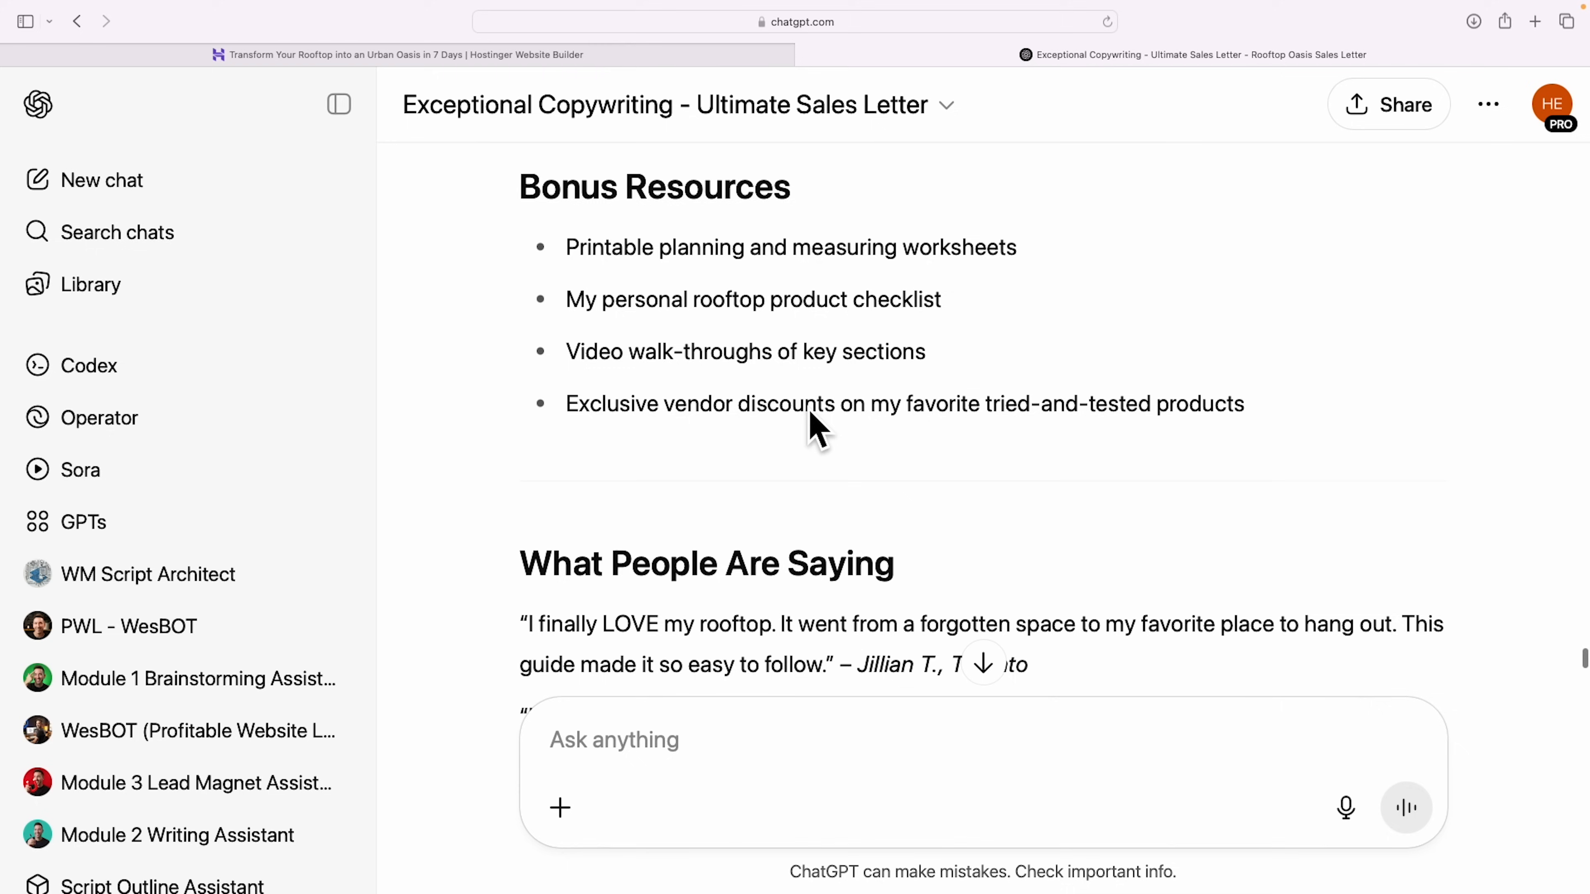
{"action": "scroll", "coordinate": [813, 426], "scroll_direction": "down", "scroll_amount": 3}
{"action": "scroll", "coordinate": [812, 427], "scroll_direction": "up", "scroll_amount": 2}
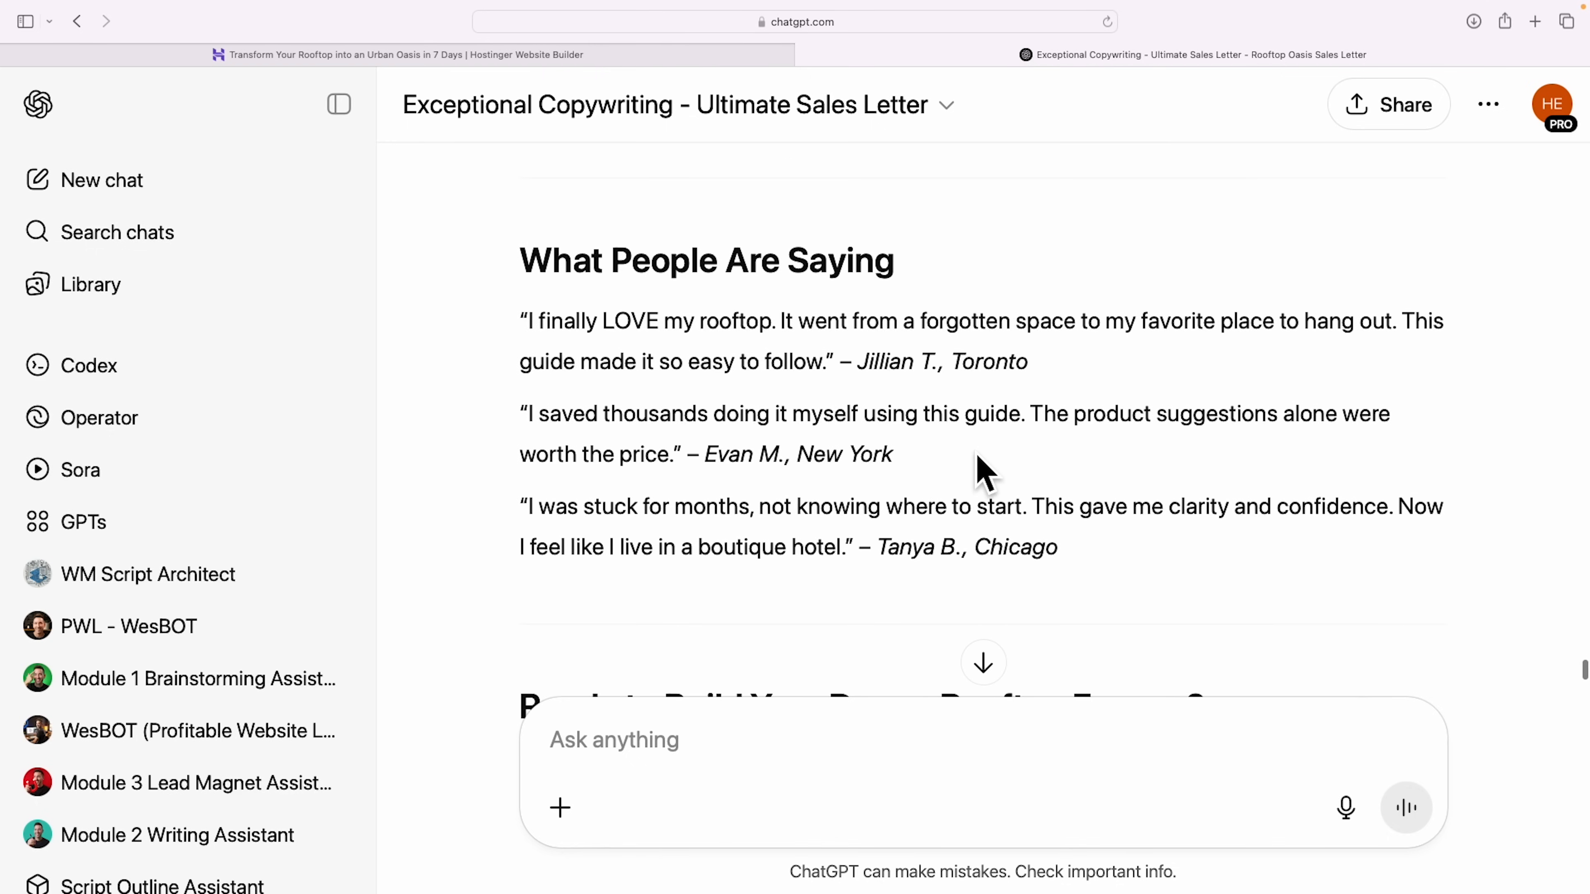
{"action": "scroll", "coordinate": [974, 446], "scroll_direction": "down", "scroll_amount": 10}
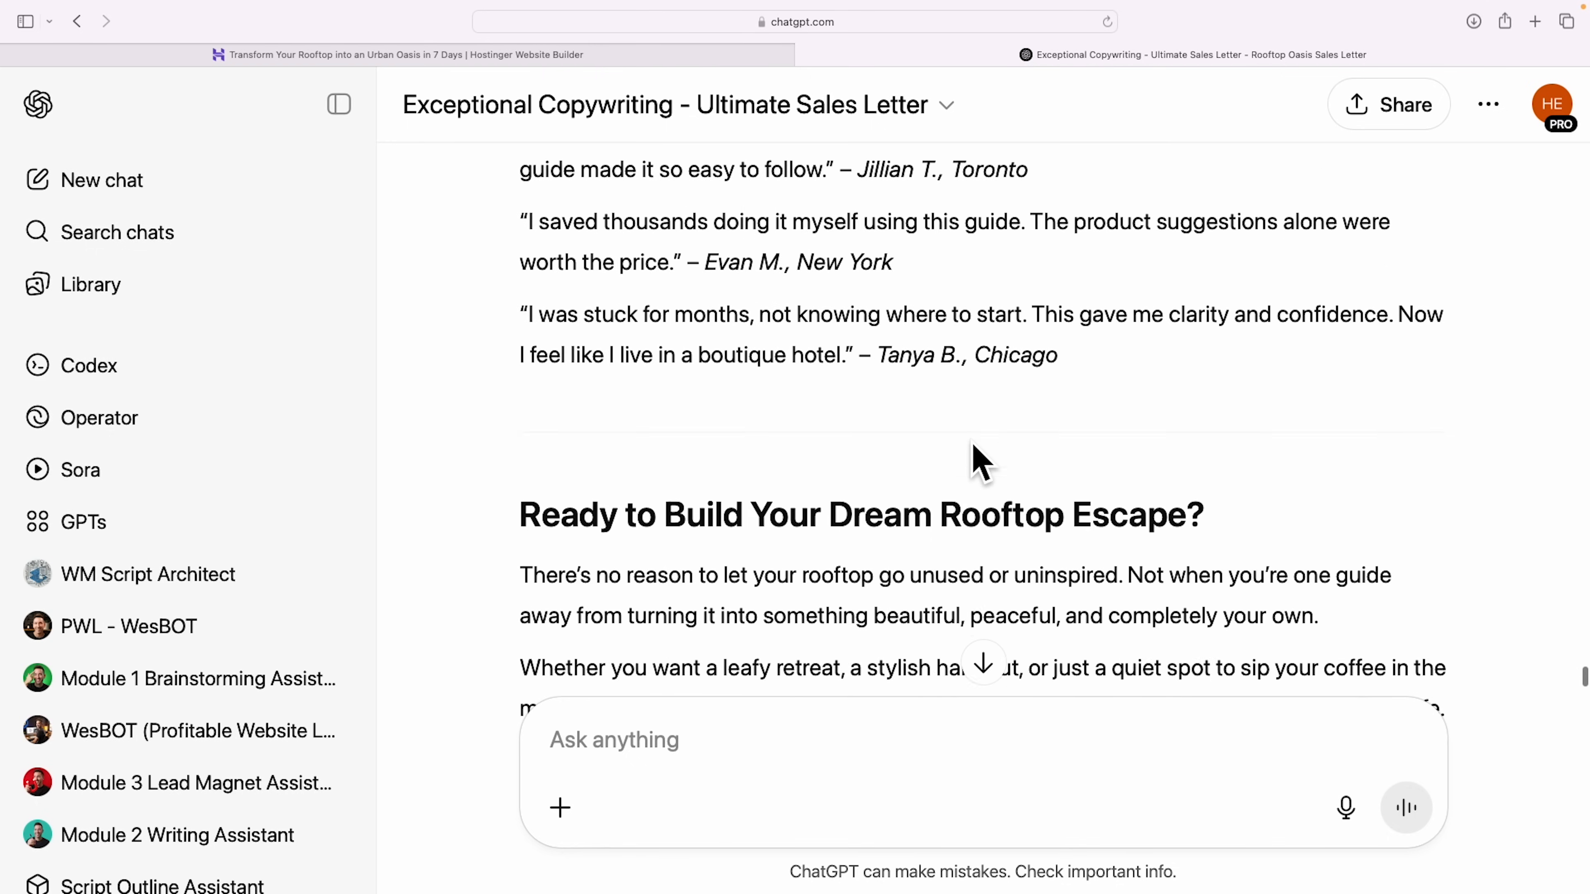
{"action": "scroll", "coordinate": [974, 445], "scroll_direction": "up", "scroll_amount": 15}
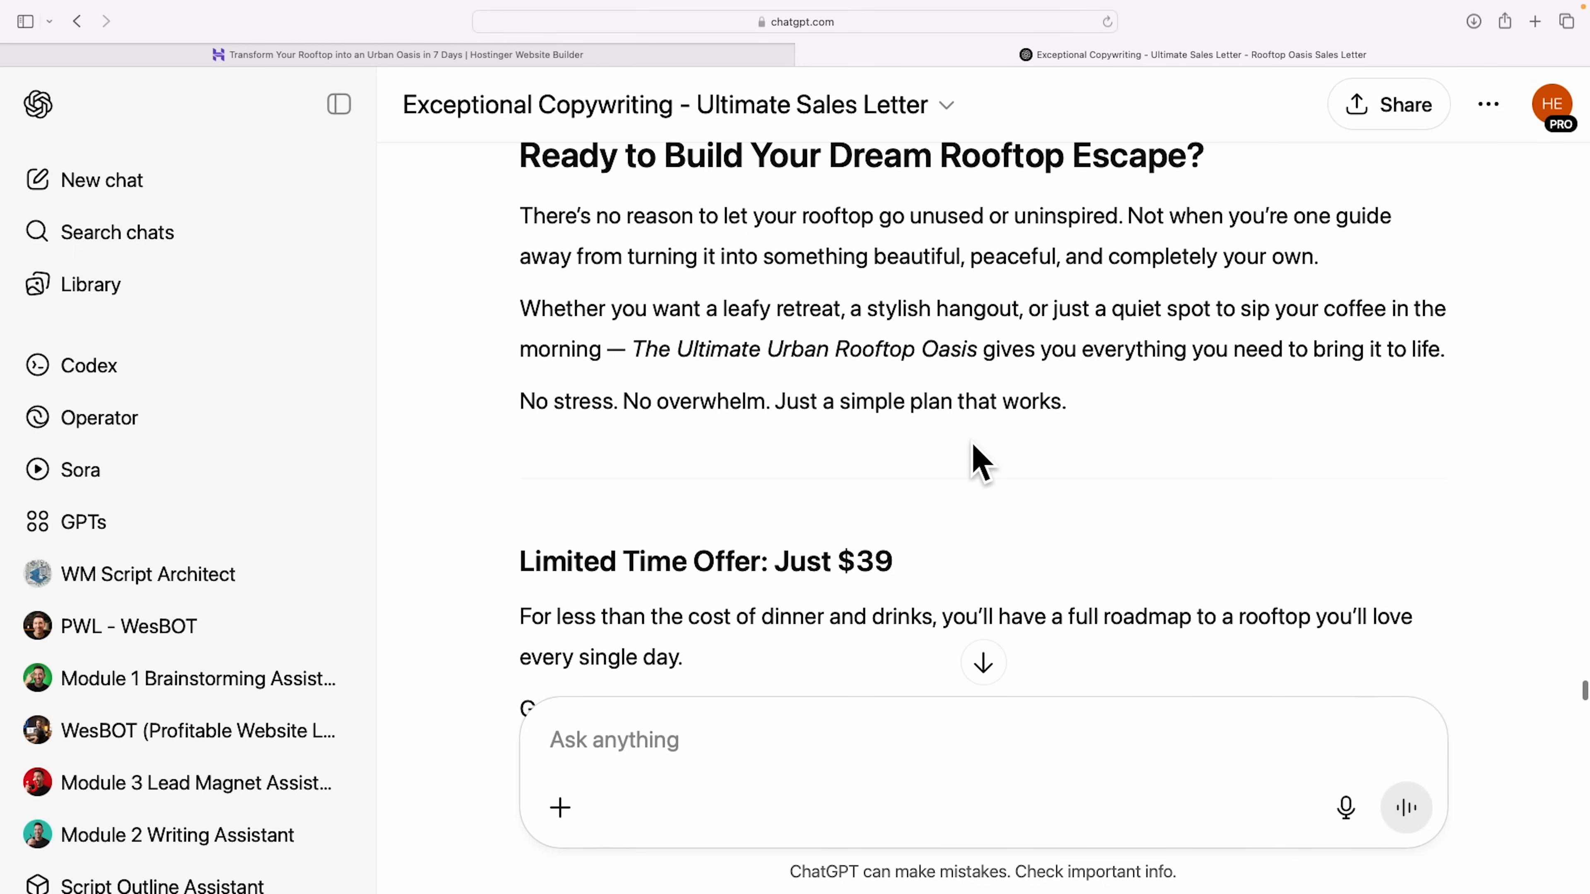
{"action": "scroll", "coordinate": [979, 462], "scroll_direction": "up", "scroll_amount": 15}
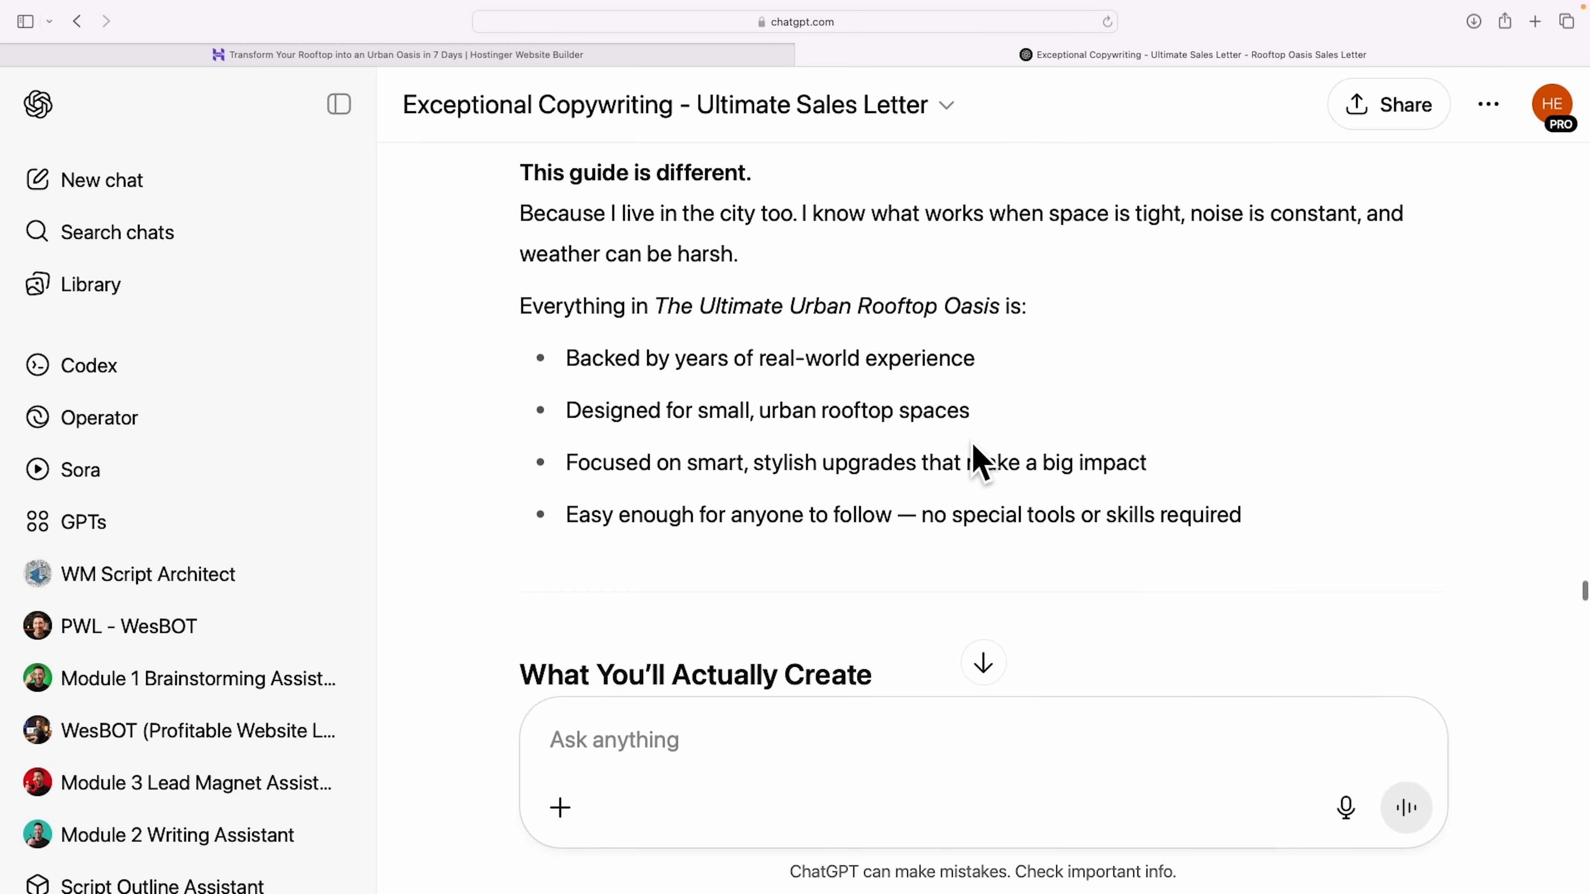
{"action": "scroll", "coordinate": [976, 457], "scroll_direction": "up", "scroll_amount": 10}
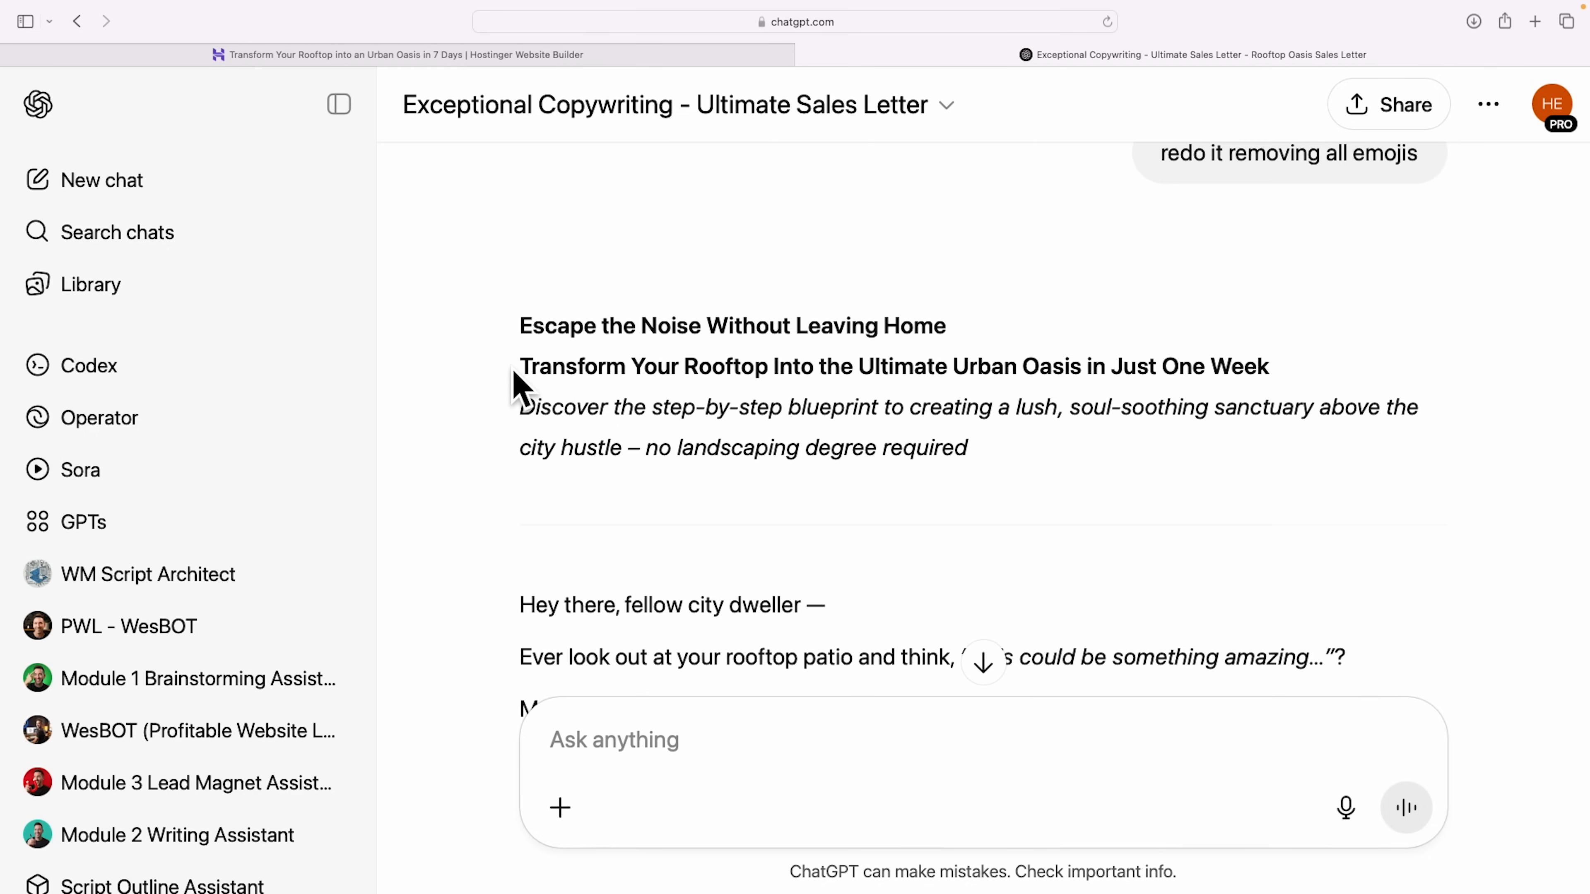
Step: In the Hostinger builder, replace the hero heading with the letter's line "Transform Your Rooftop Into the Ultimate Urban Oasis in Just One Week"
{"action": "left_click_drag", "start_coordinate": [525, 328], "coordinate": [950, 344]}
{"action": "left_click_drag", "start_coordinate": [526, 376], "coordinate": [1278, 391]}
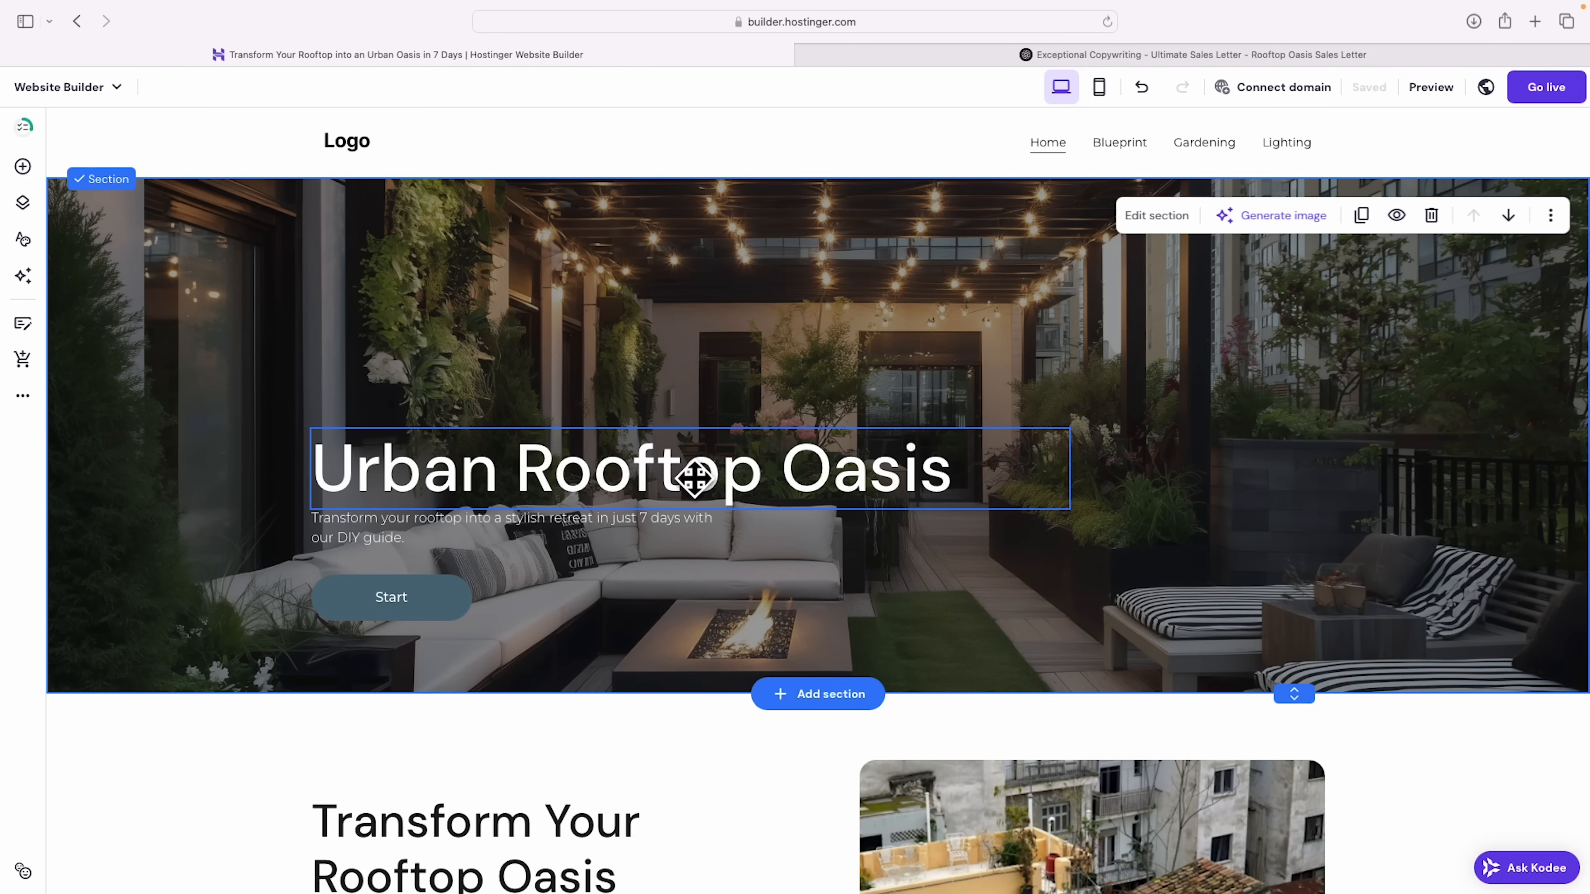
{"action": "left_click", "coordinate": [560, 479]}
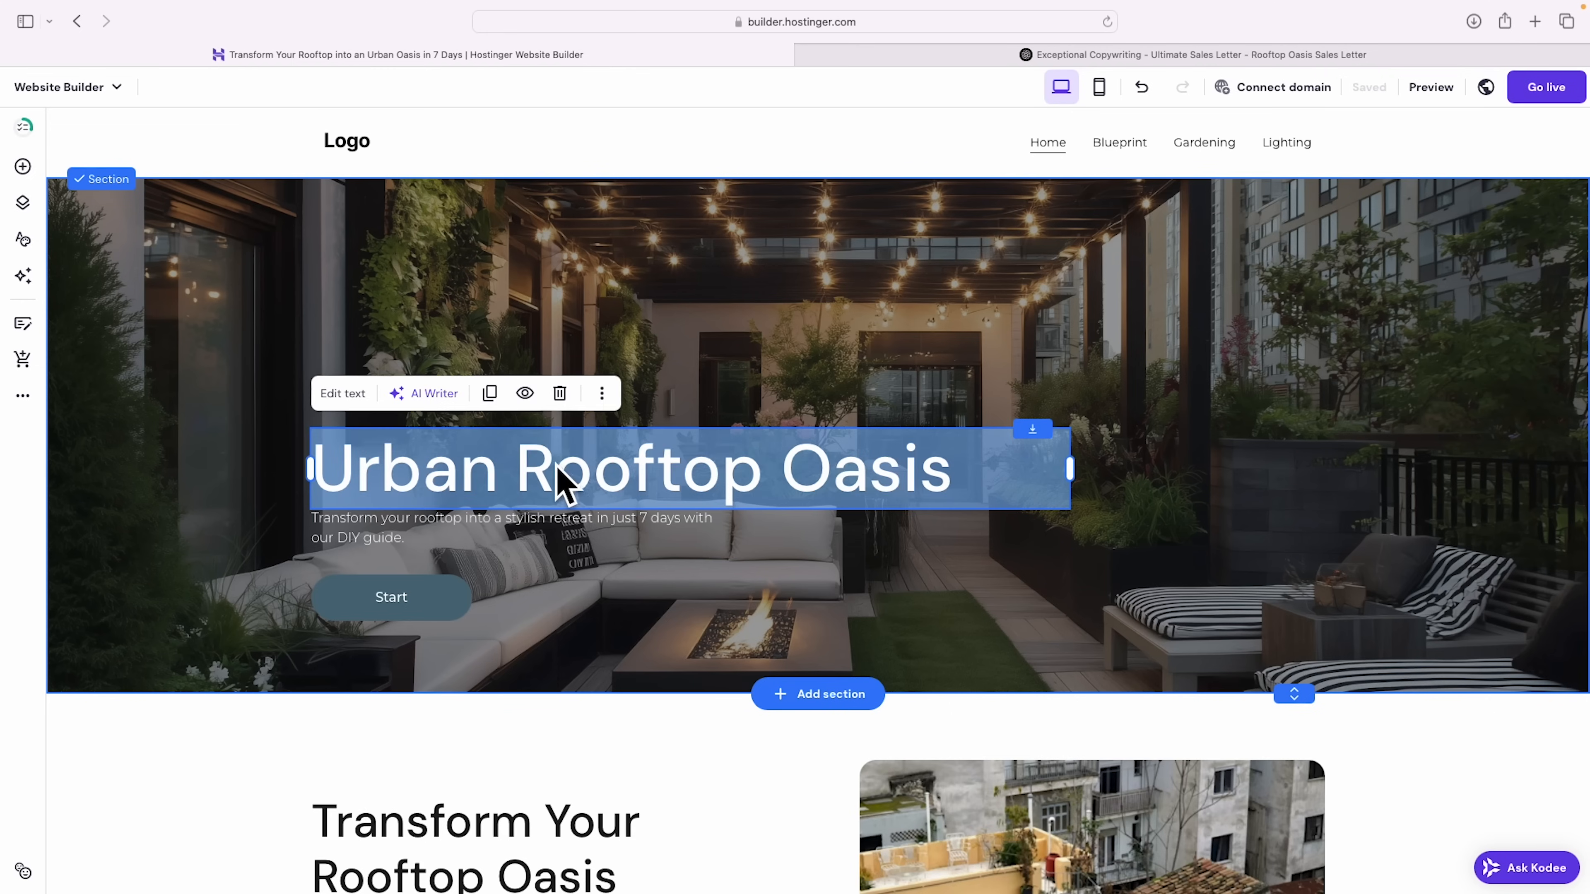
{"action": "left_click", "coordinate": [341, 393]}
{"action": "triple_click", "coordinate": [382, 501]}
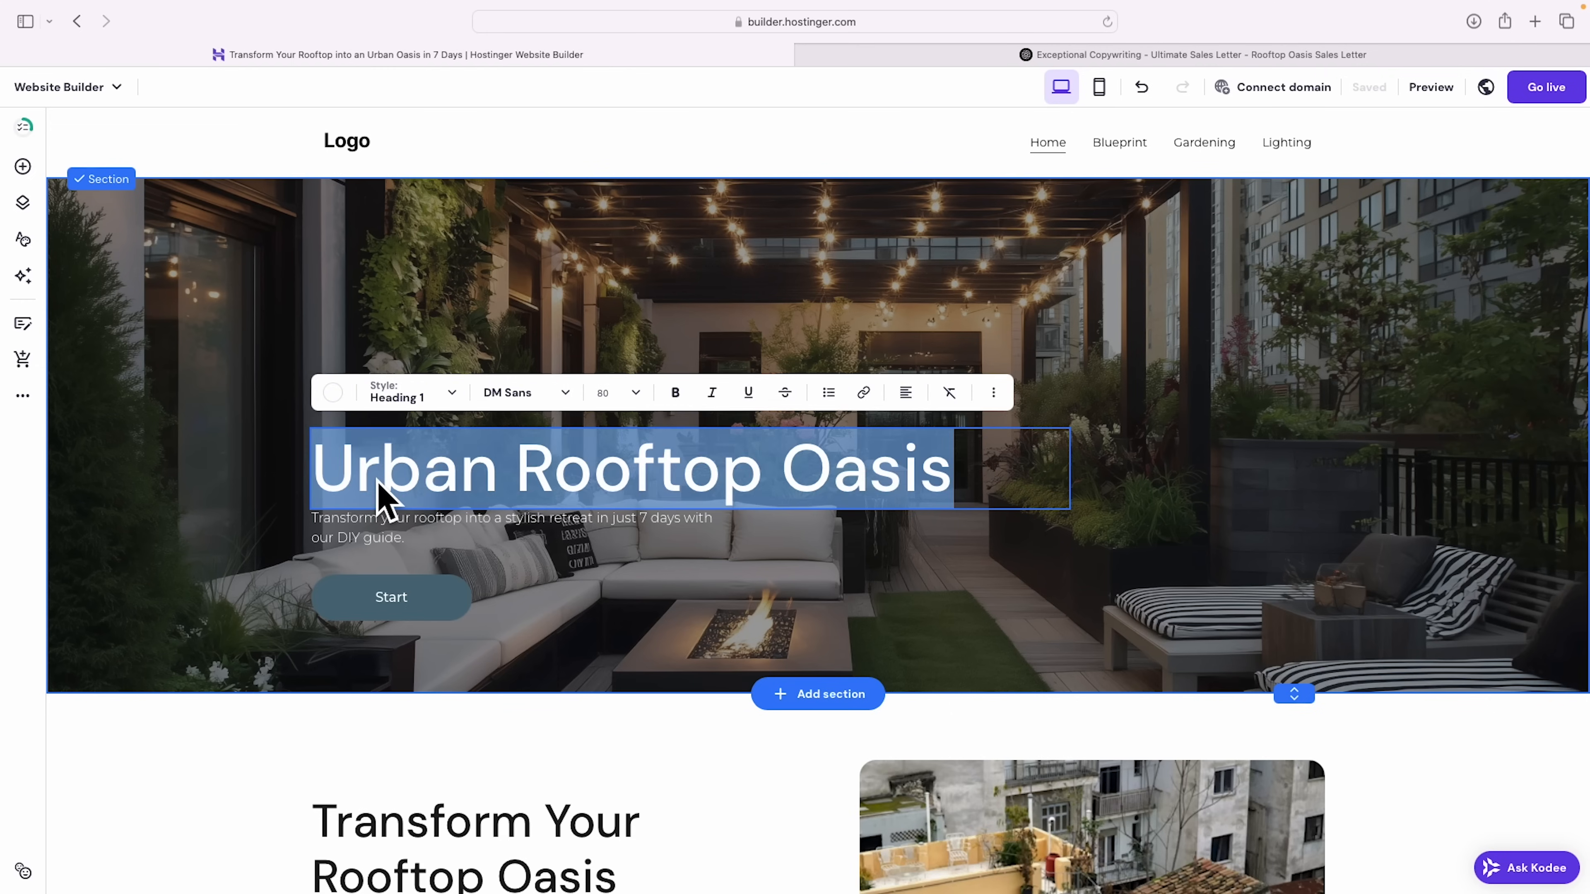
{"action": "type", "text": "Transform Your Rooftop Into the Ultimate Urban Oasis in Just One Week"}
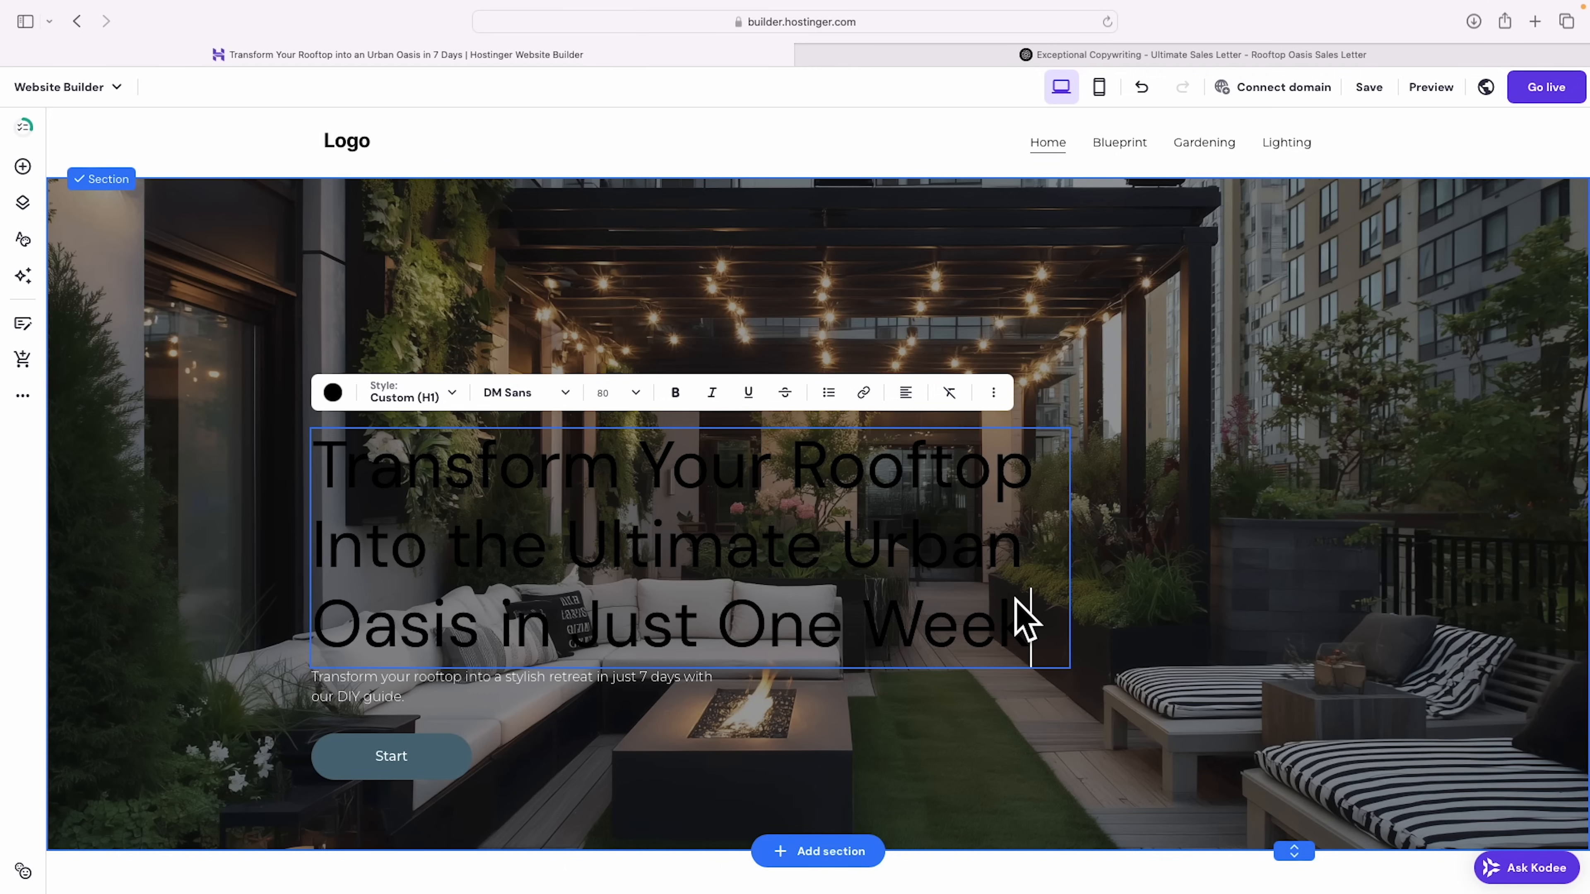
Step: Change the whole hero heading's text color to white (#ffffff)
{"action": "left_click_drag", "start_coordinate": [1029, 619], "coordinate": [319, 450]}
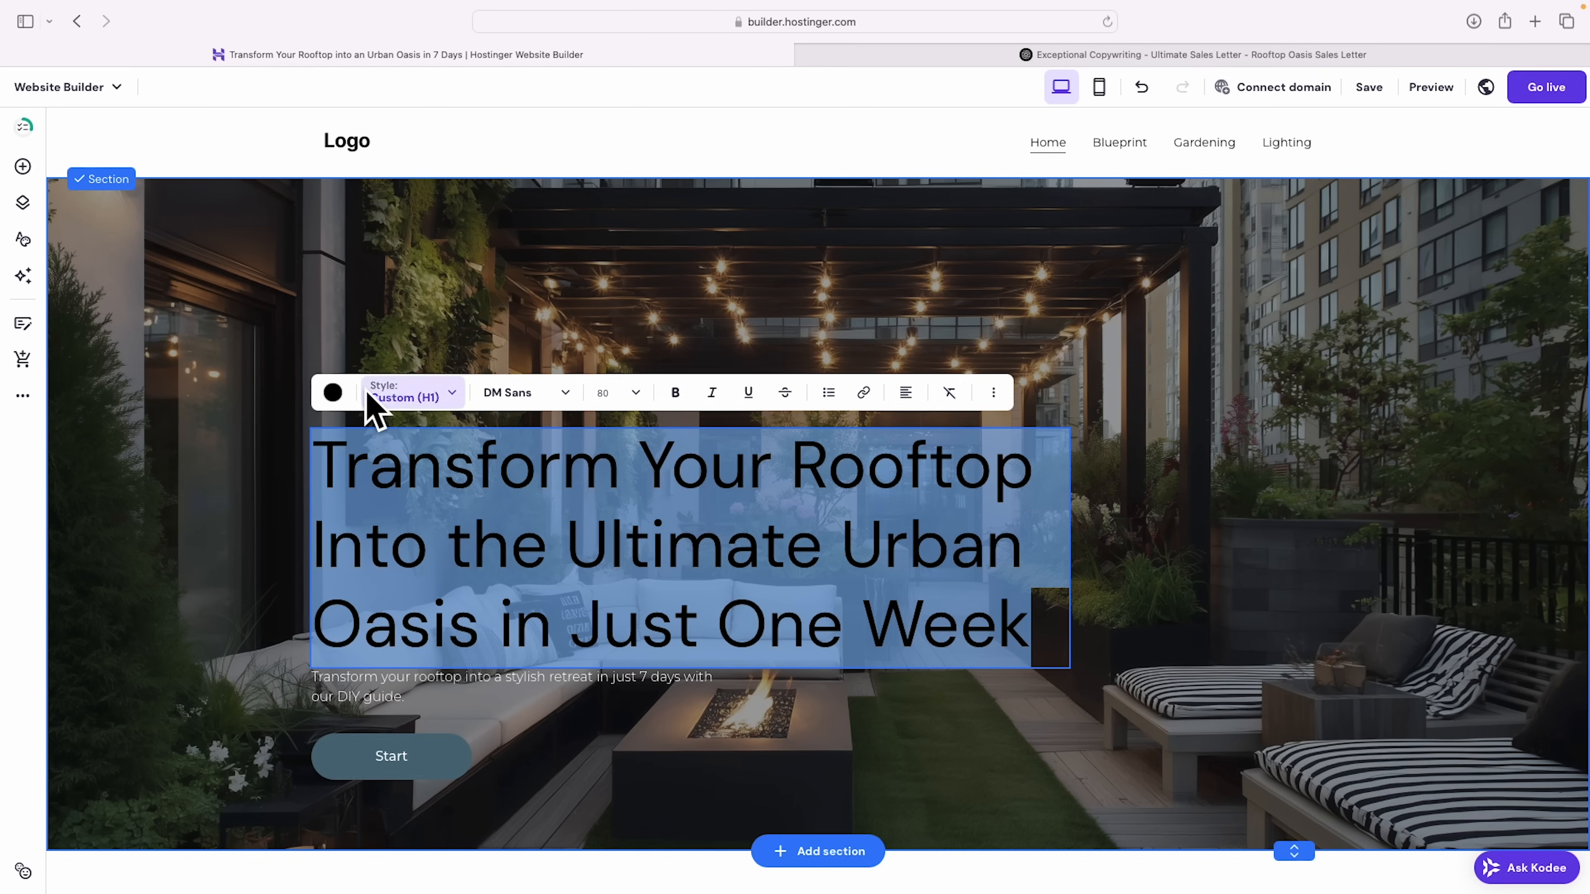
{"action": "left_click", "coordinate": [334, 395]}
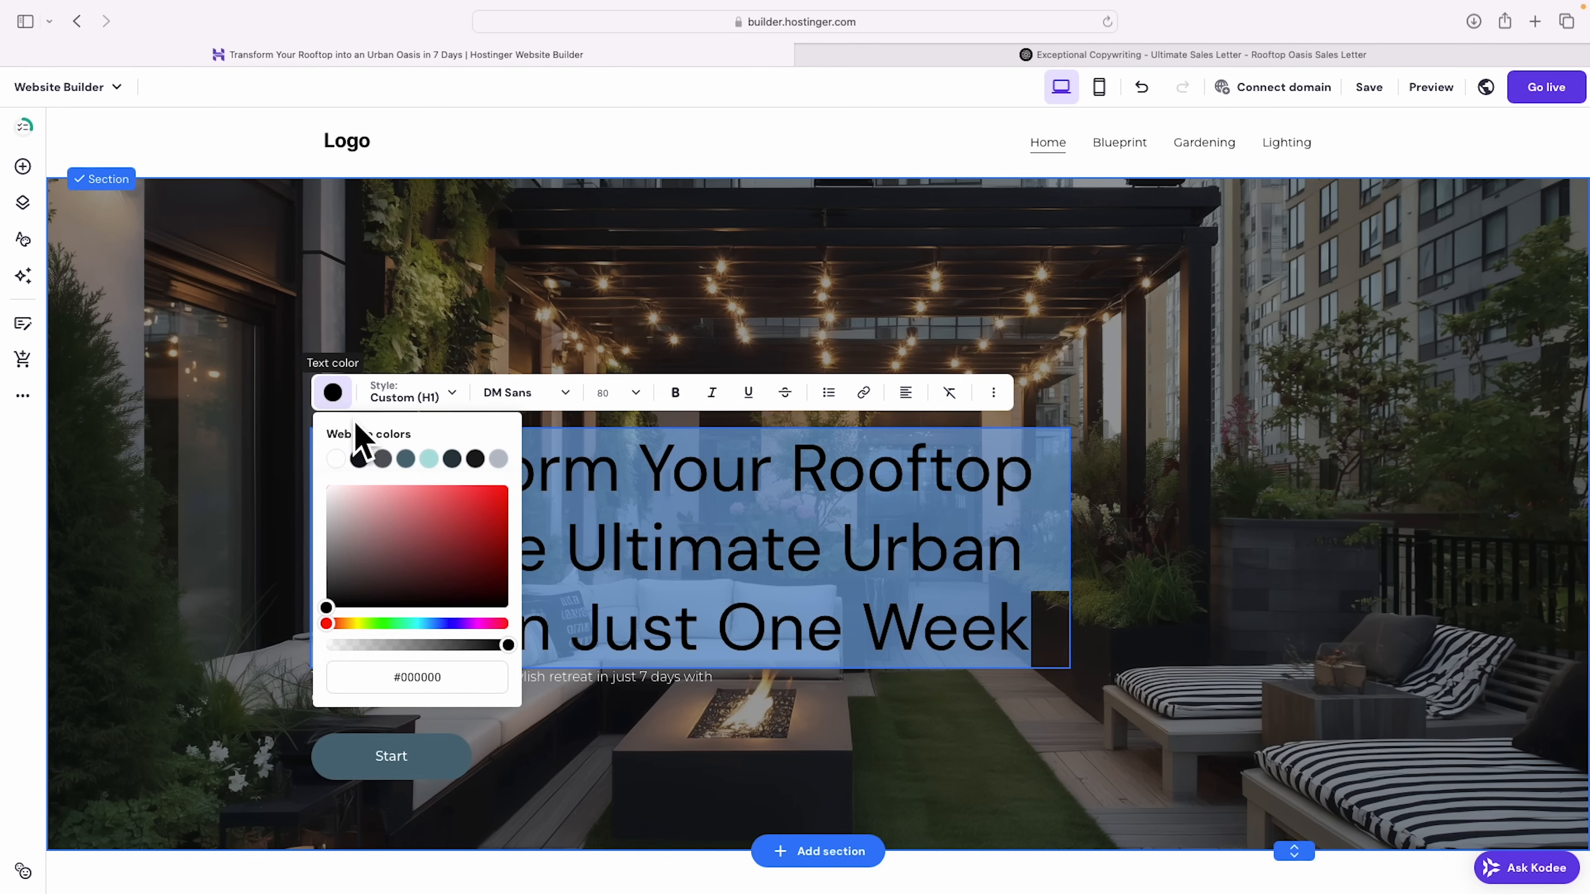
{"action": "left_click", "coordinate": [336, 461]}
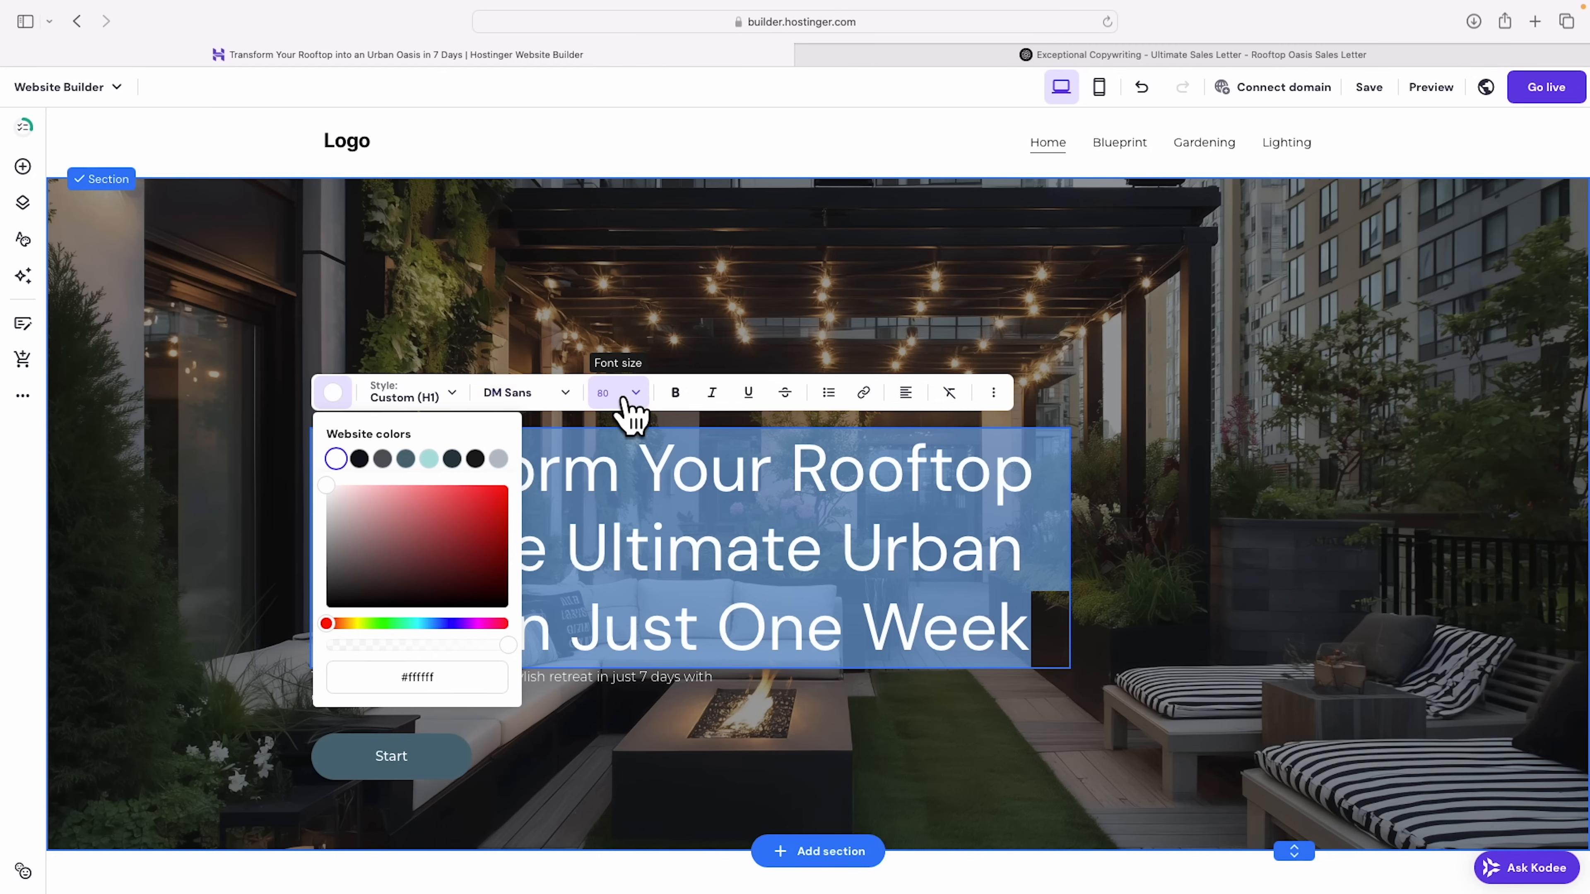
Step: Reduce the hero heading's font size to 49, make it bold and finish editing its text
{"action": "left_click", "coordinate": [637, 394]}
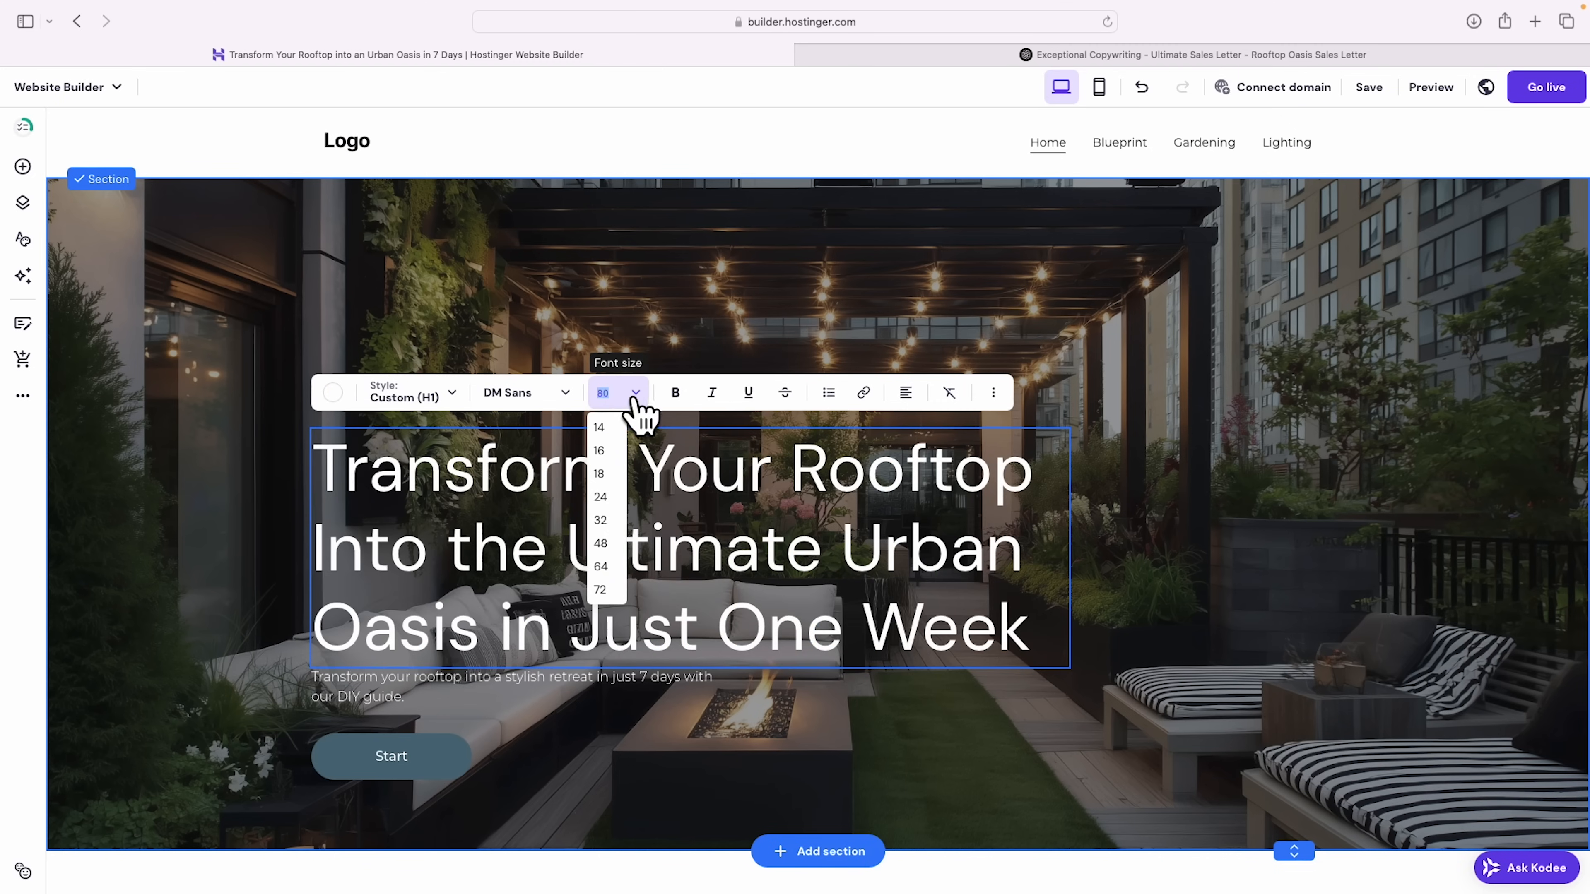
{"action": "left_click", "coordinate": [610, 569]}
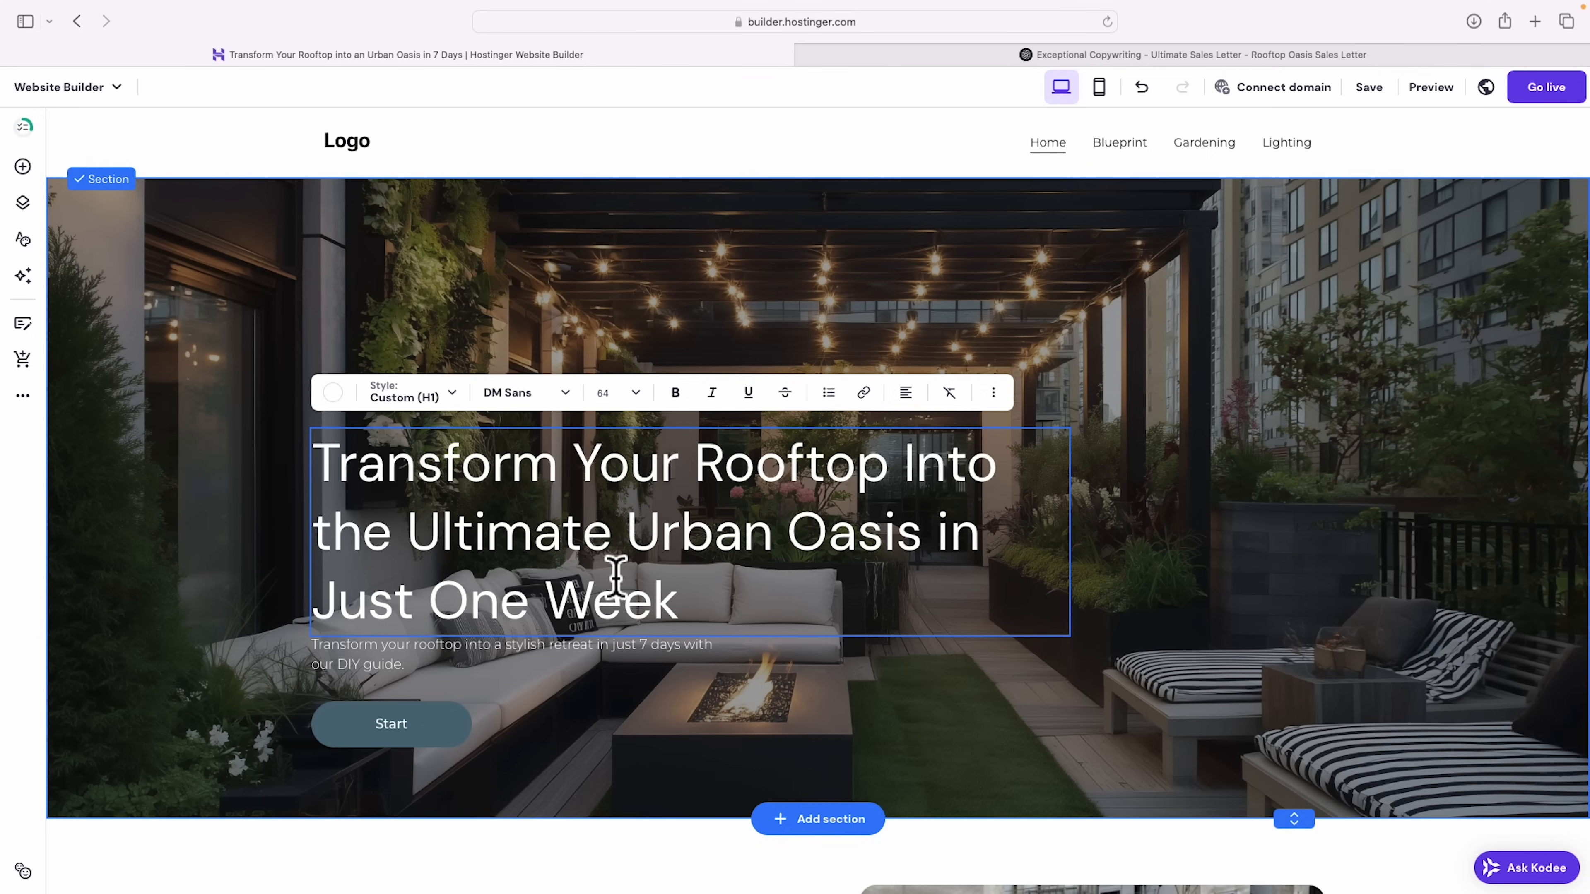
{"action": "triple_click", "coordinate": [616, 575]}
{"action": "left_click", "coordinate": [635, 394]}
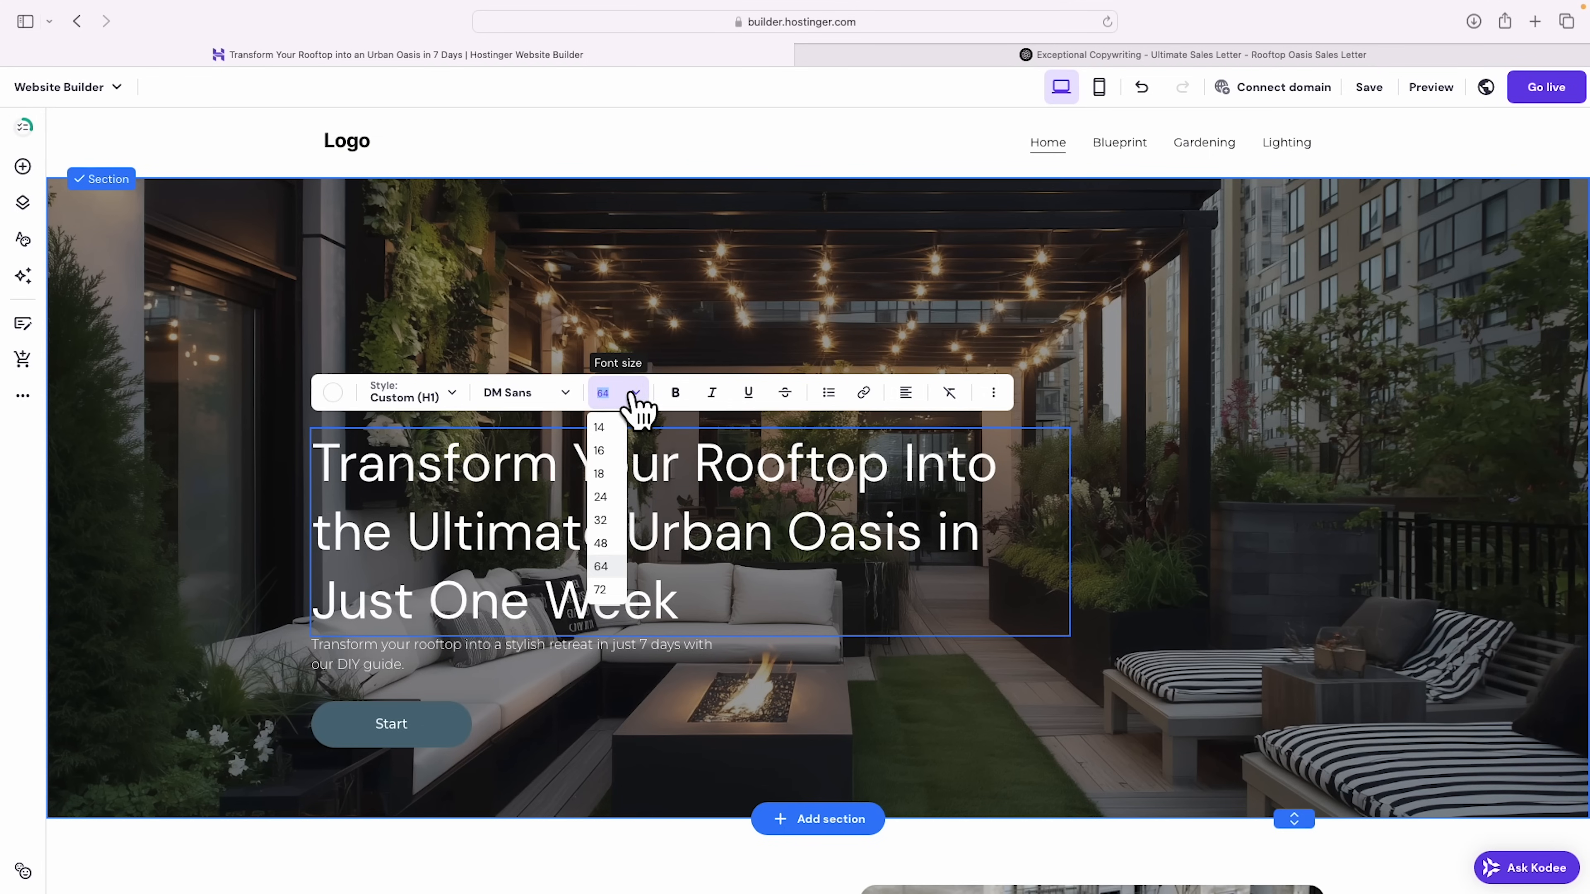
{"action": "type", "text": "58"}
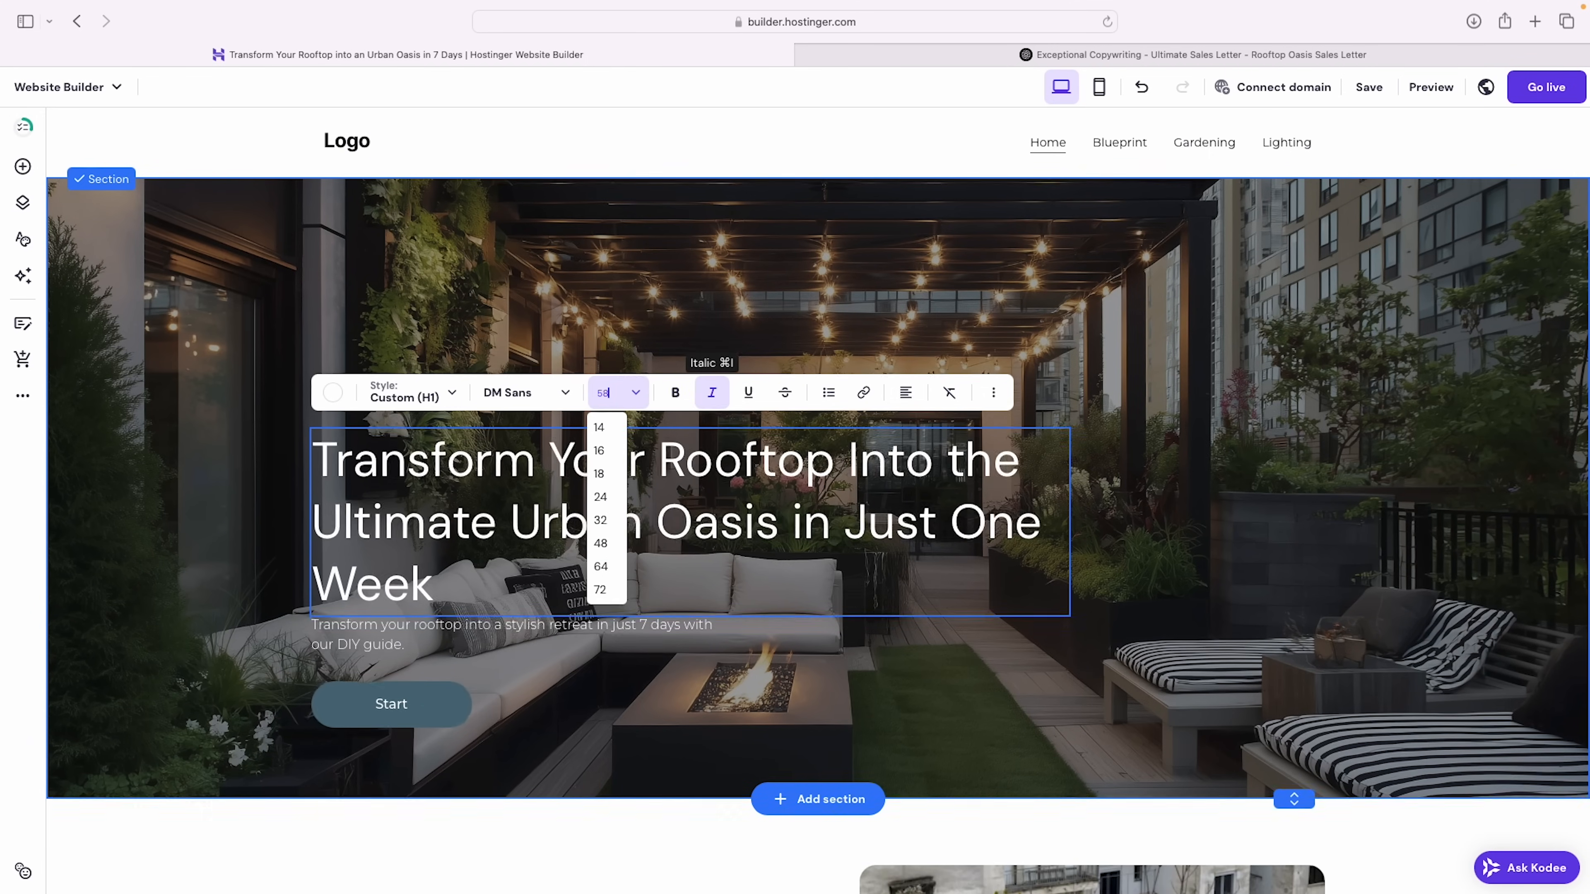
{"action": "key", "text": "BackSpace"}
{"action": "type", "text": "5"}
{"action": "key", "text": "Down"}
{"action": "key", "text": "Down"}
{"action": "key", "text": "Down"}
{"action": "key", "text": "Down"}
{"action": "key", "text": "Down"}
{"action": "key", "text": "Down"}
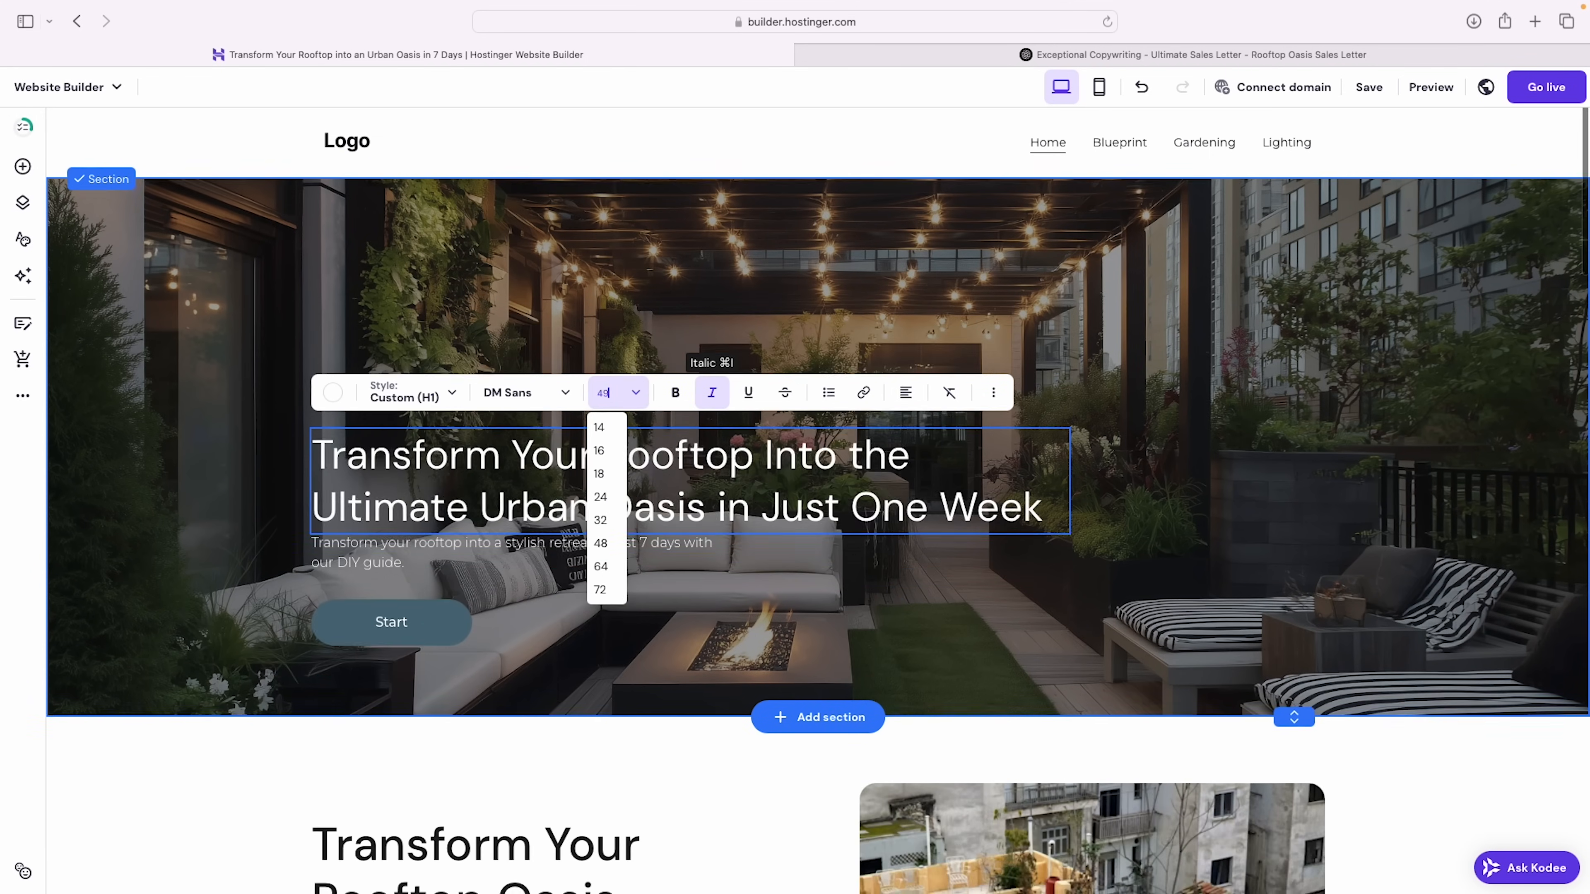
{"action": "left_click", "coordinate": [675, 392]}
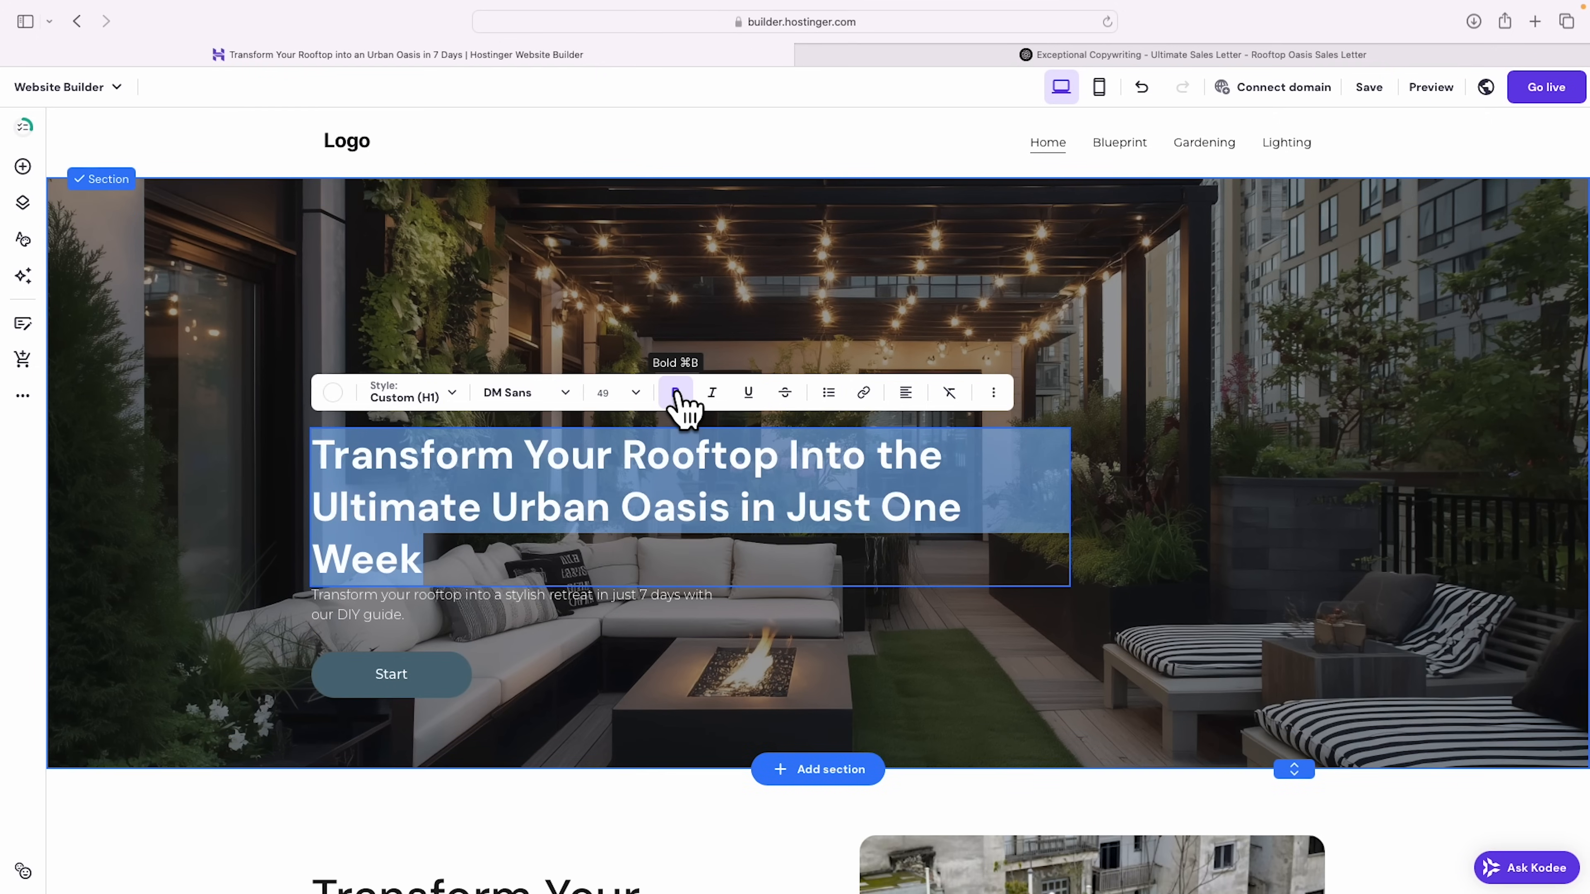
{"action": "key", "text": "Escape"}
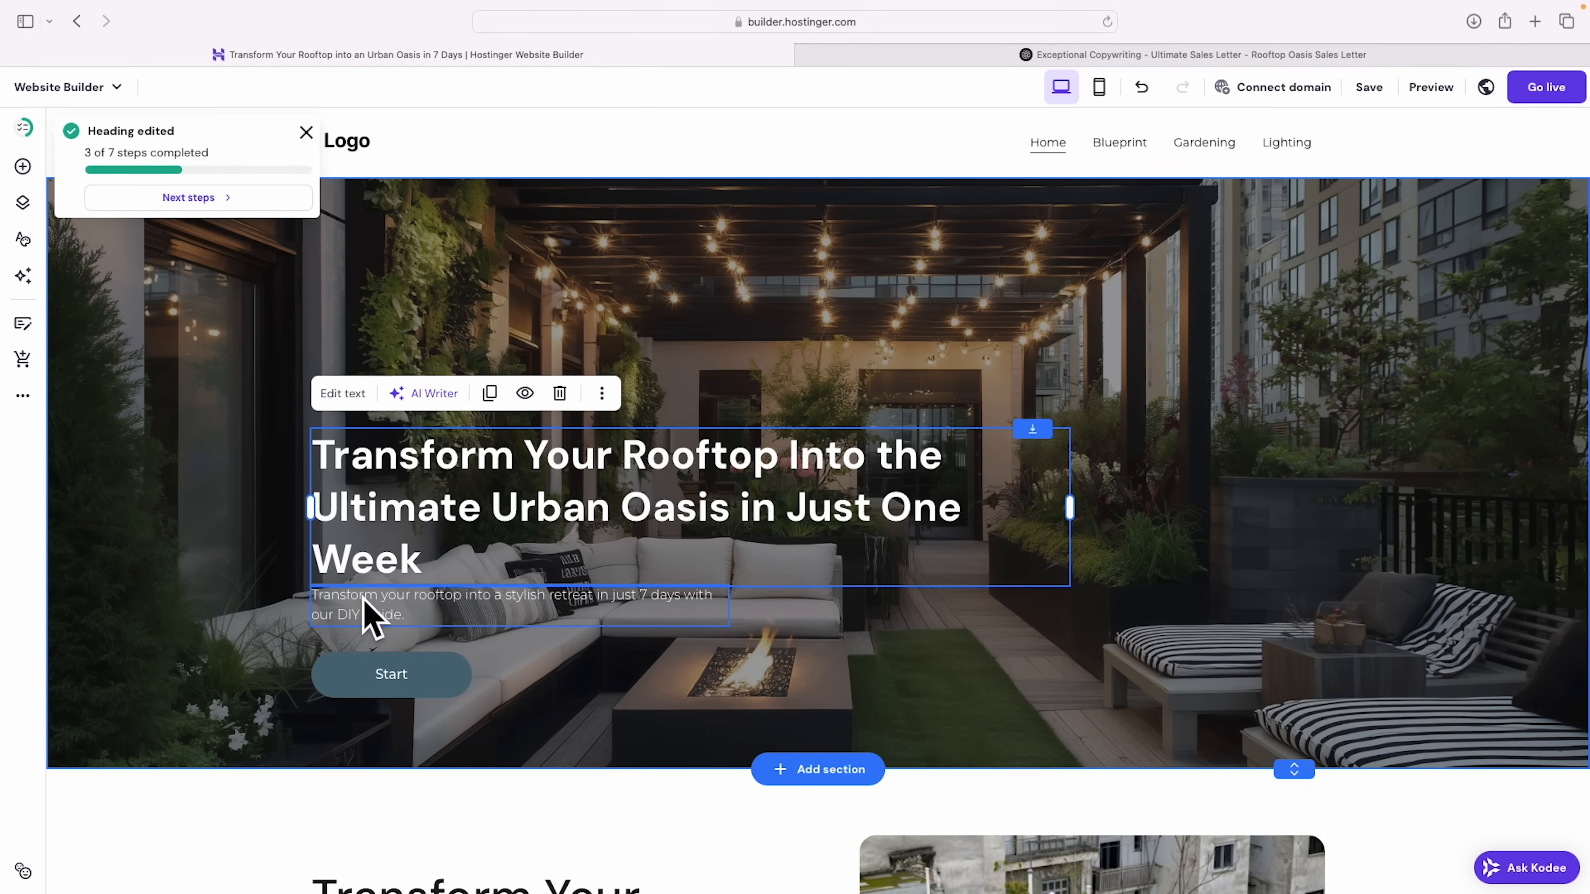
Step: Replace the hero subheading with ChatGPT's "Discover the step-by-step blueprint to creating a lush, soul-soothing sanctuary above the city hustle – no landscaping degree required"
{"action": "left_click", "coordinate": [980, 56]}
{"action": "left_click_drag", "start_coordinate": [527, 418], "coordinate": [967, 460]}
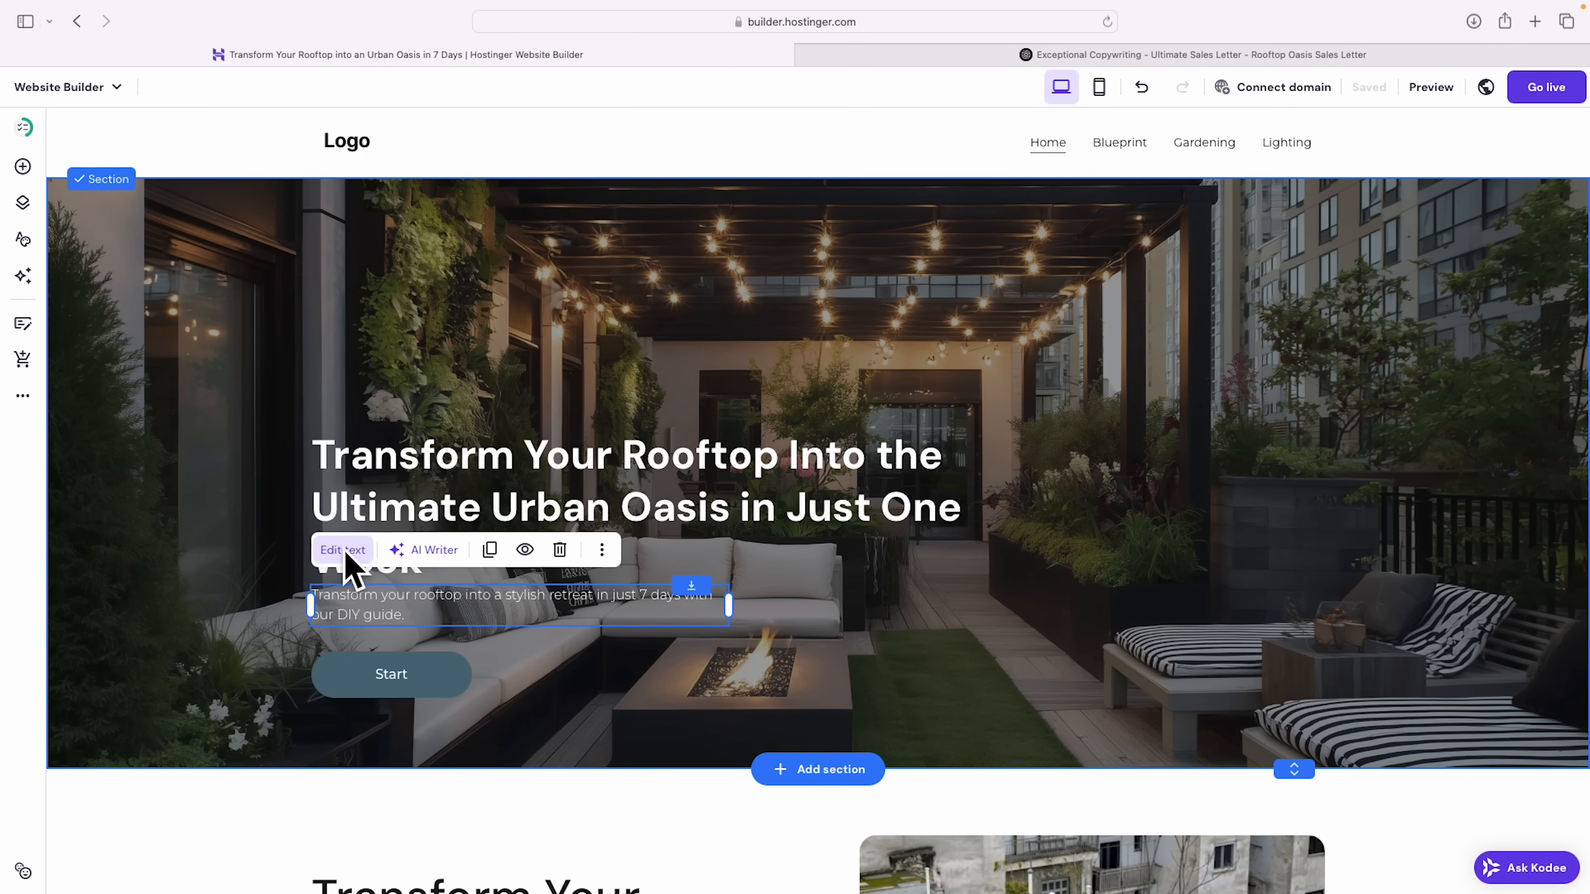
{"action": "left_click", "coordinate": [345, 551]}
{"action": "left_click_drag", "start_coordinate": [416, 615], "coordinate": [315, 596]}
{"action": "key", "text": "super+v"}
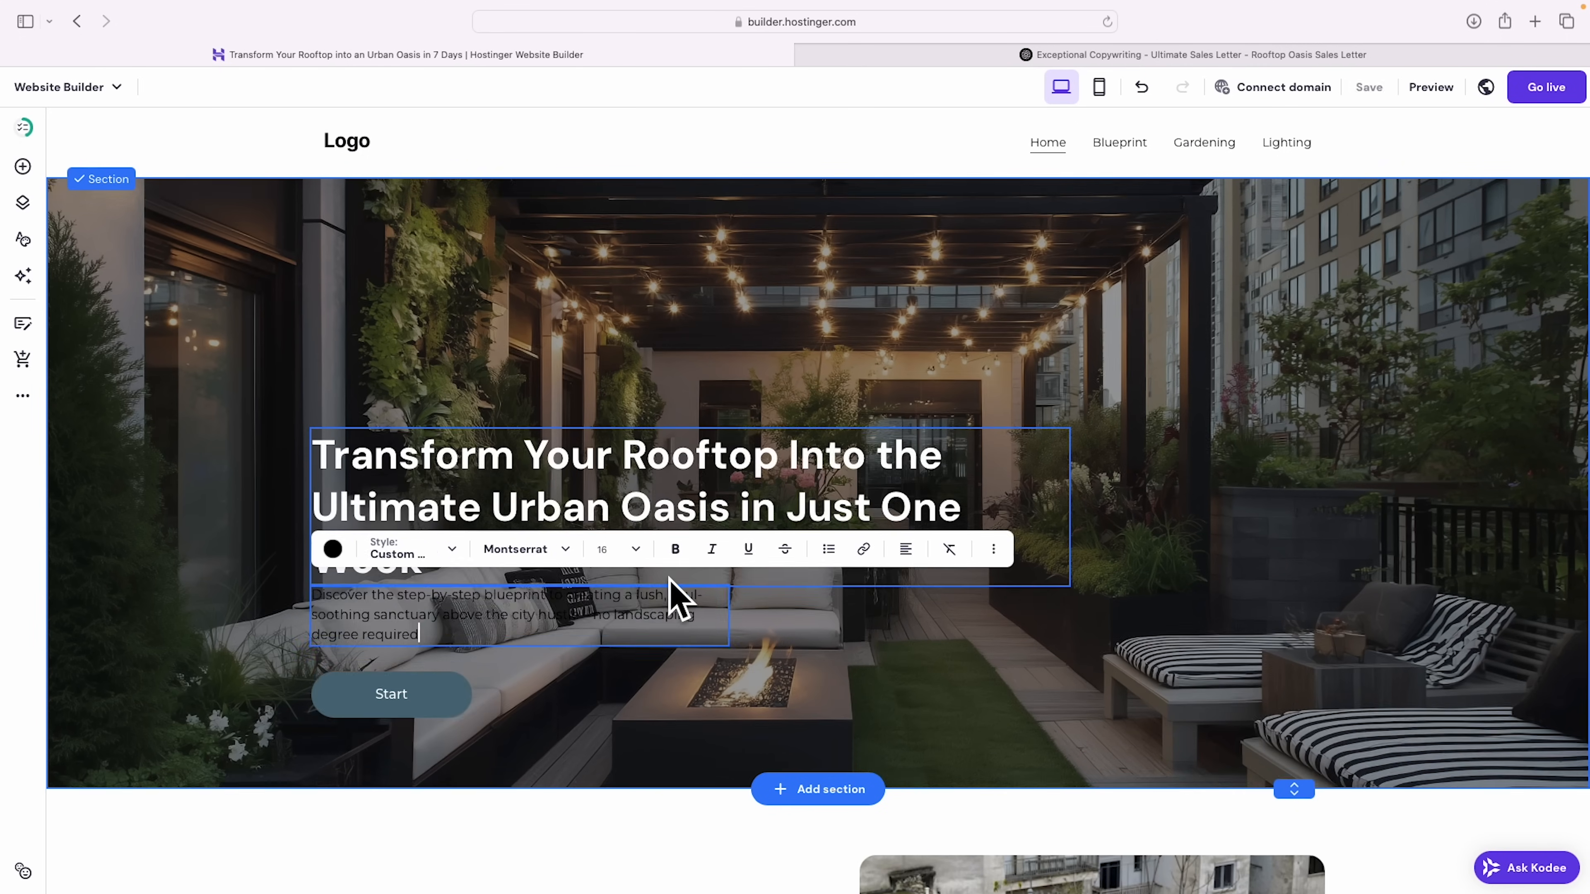
Step: Format the hero subheading as bold white (#ffffff) text at font size 18
{"action": "left_click_drag", "start_coordinate": [420, 634], "coordinate": [314, 595]}
{"action": "left_click", "coordinate": [333, 549]}
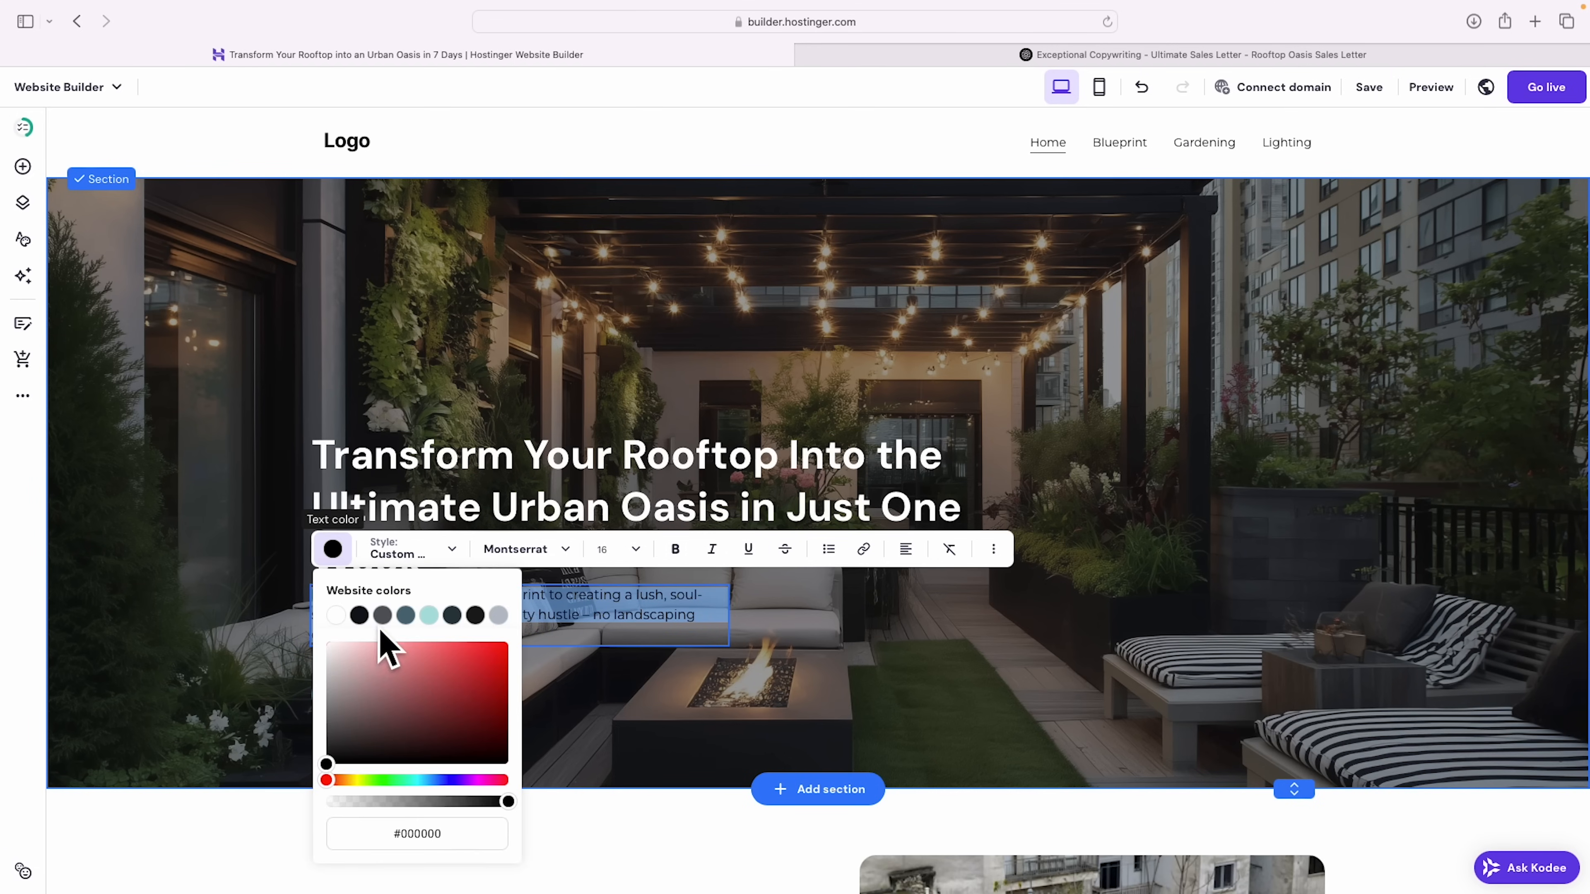
{"action": "left_click", "coordinate": [334, 616]}
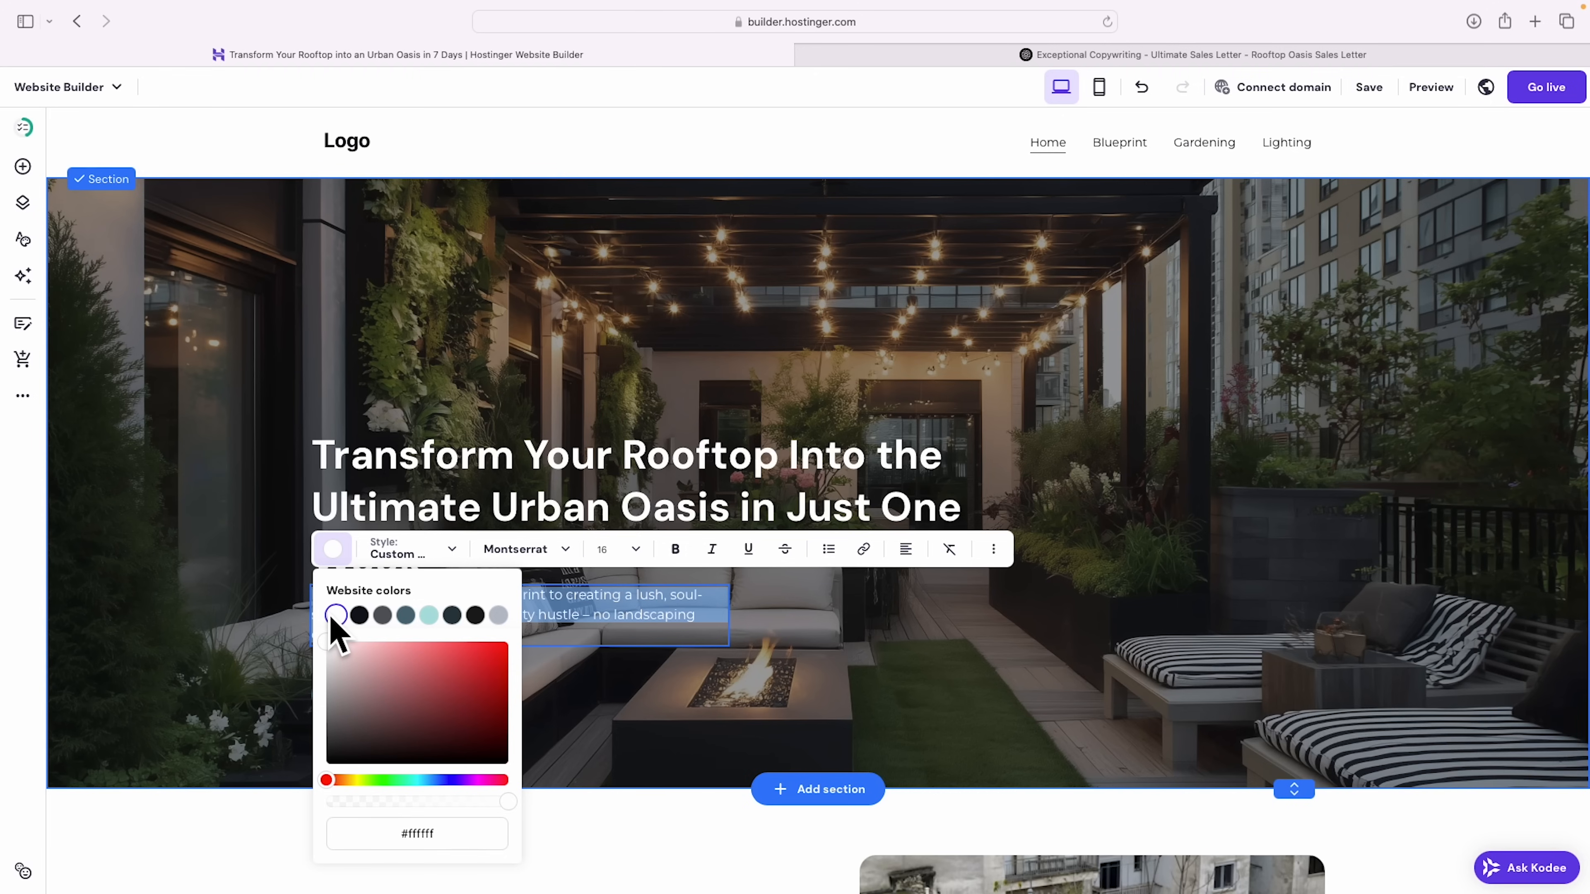
{"action": "left_click", "coordinate": [674, 548]}
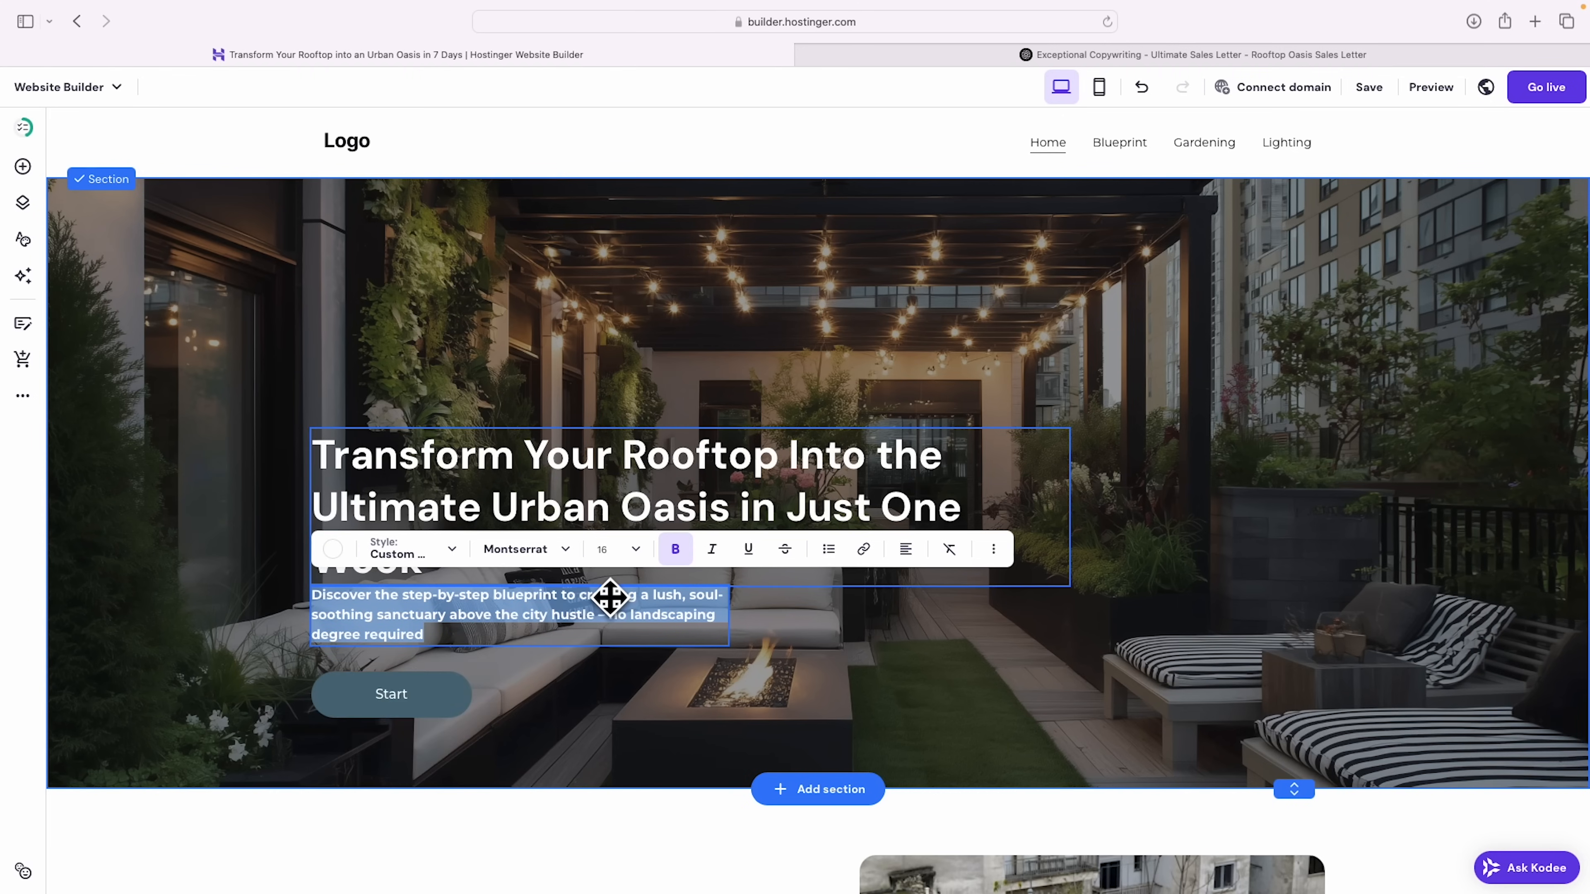
{"action": "left_click", "coordinate": [637, 549]}
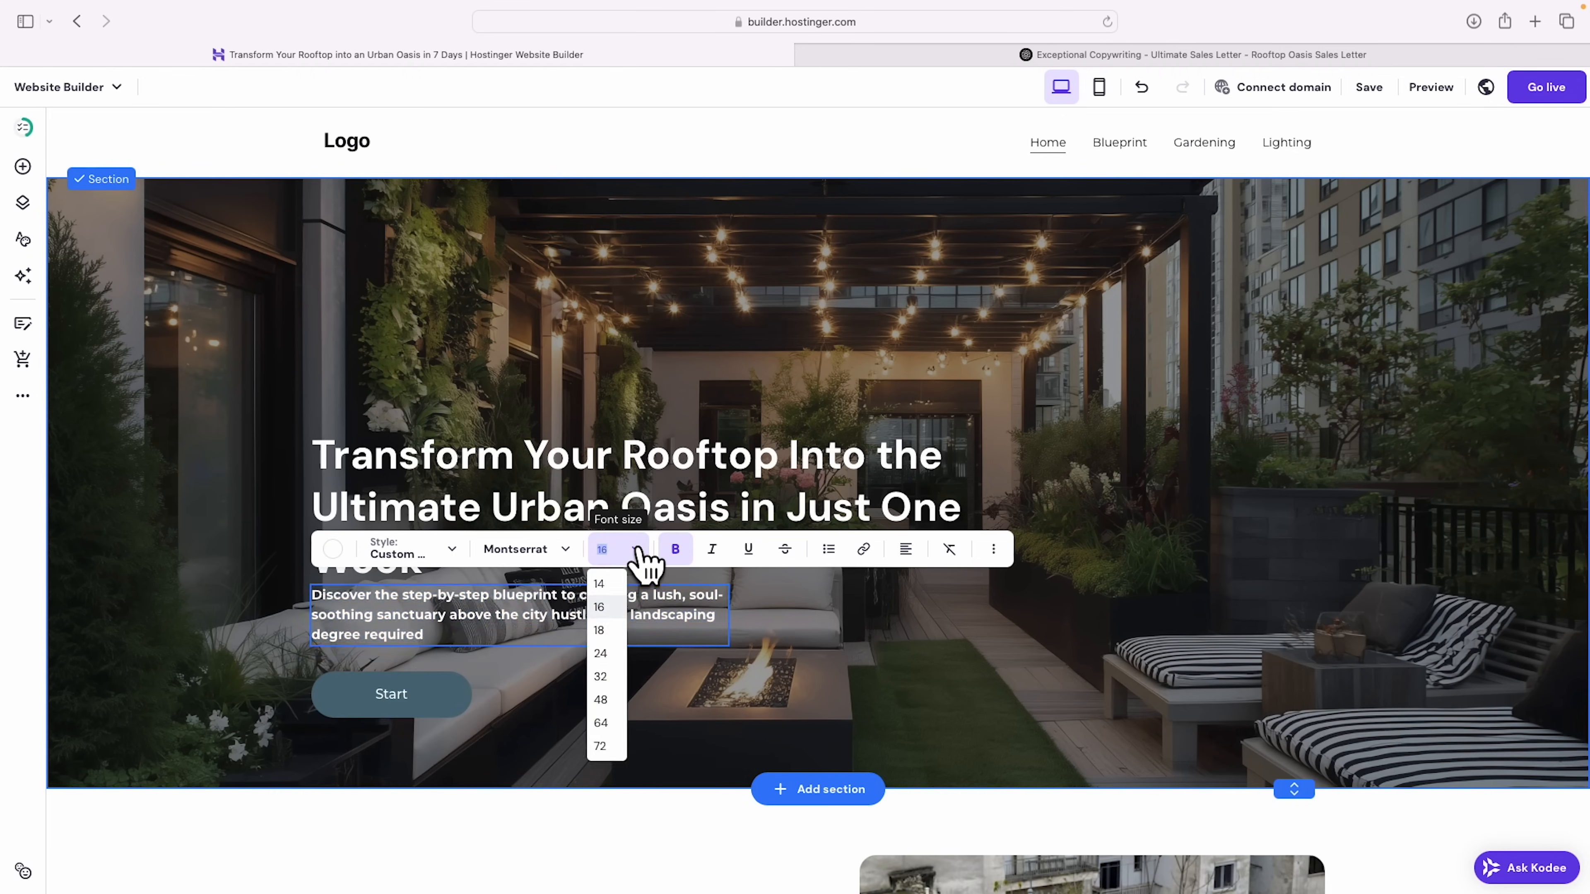
{"action": "left_click", "coordinate": [602, 630]}
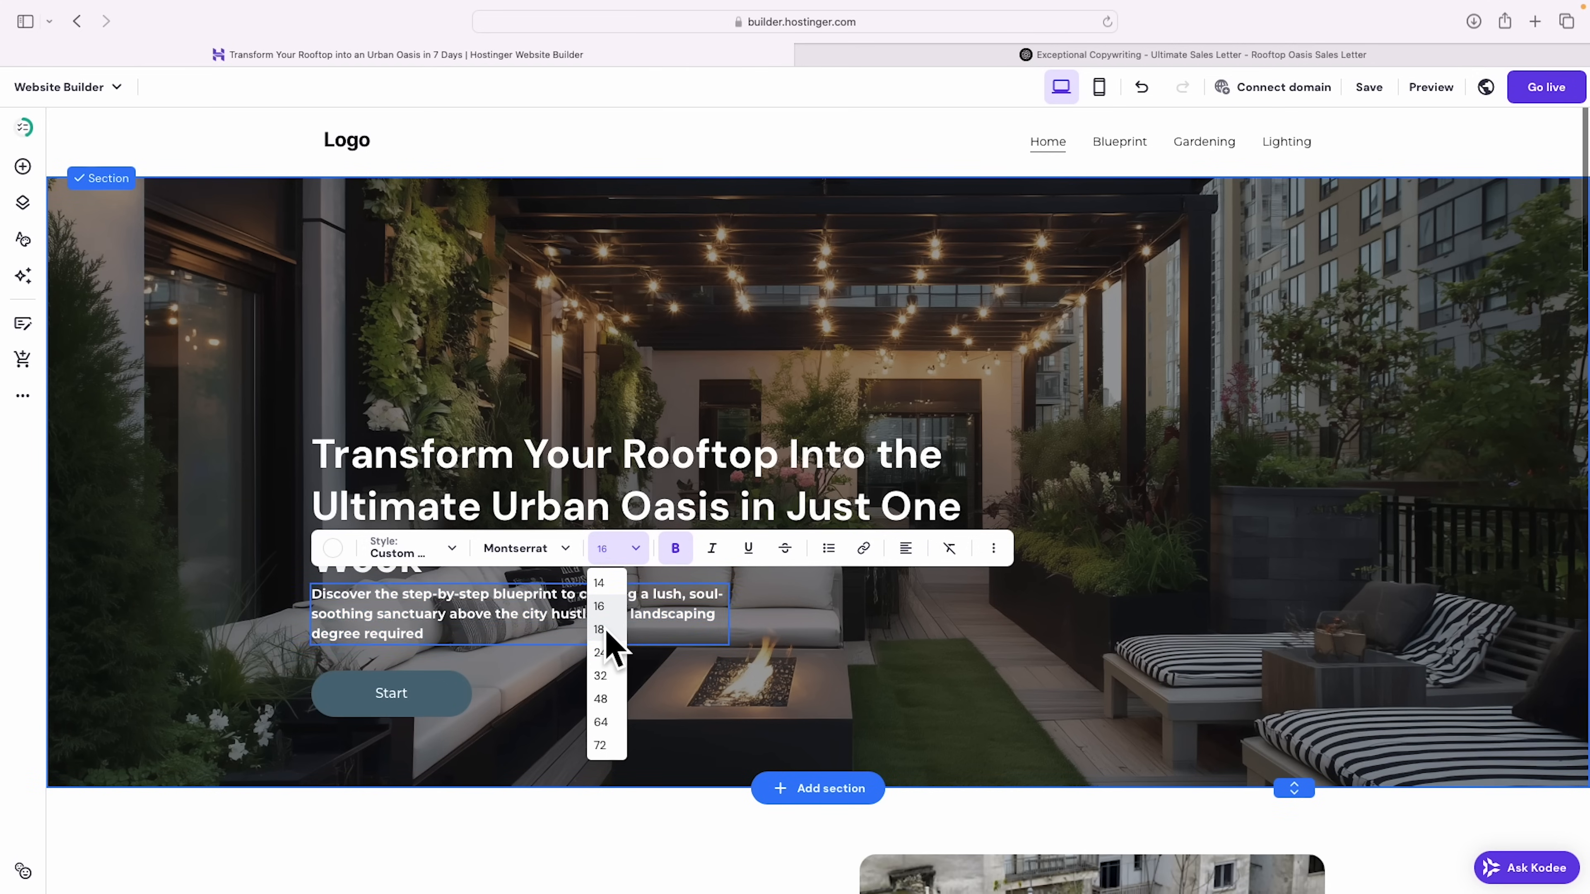
Step: Change the hero button's text to "Get the Complete Guide - $47"
{"action": "left_click", "coordinate": [400, 700]}
{"action": "left_click", "coordinate": [359, 634]}
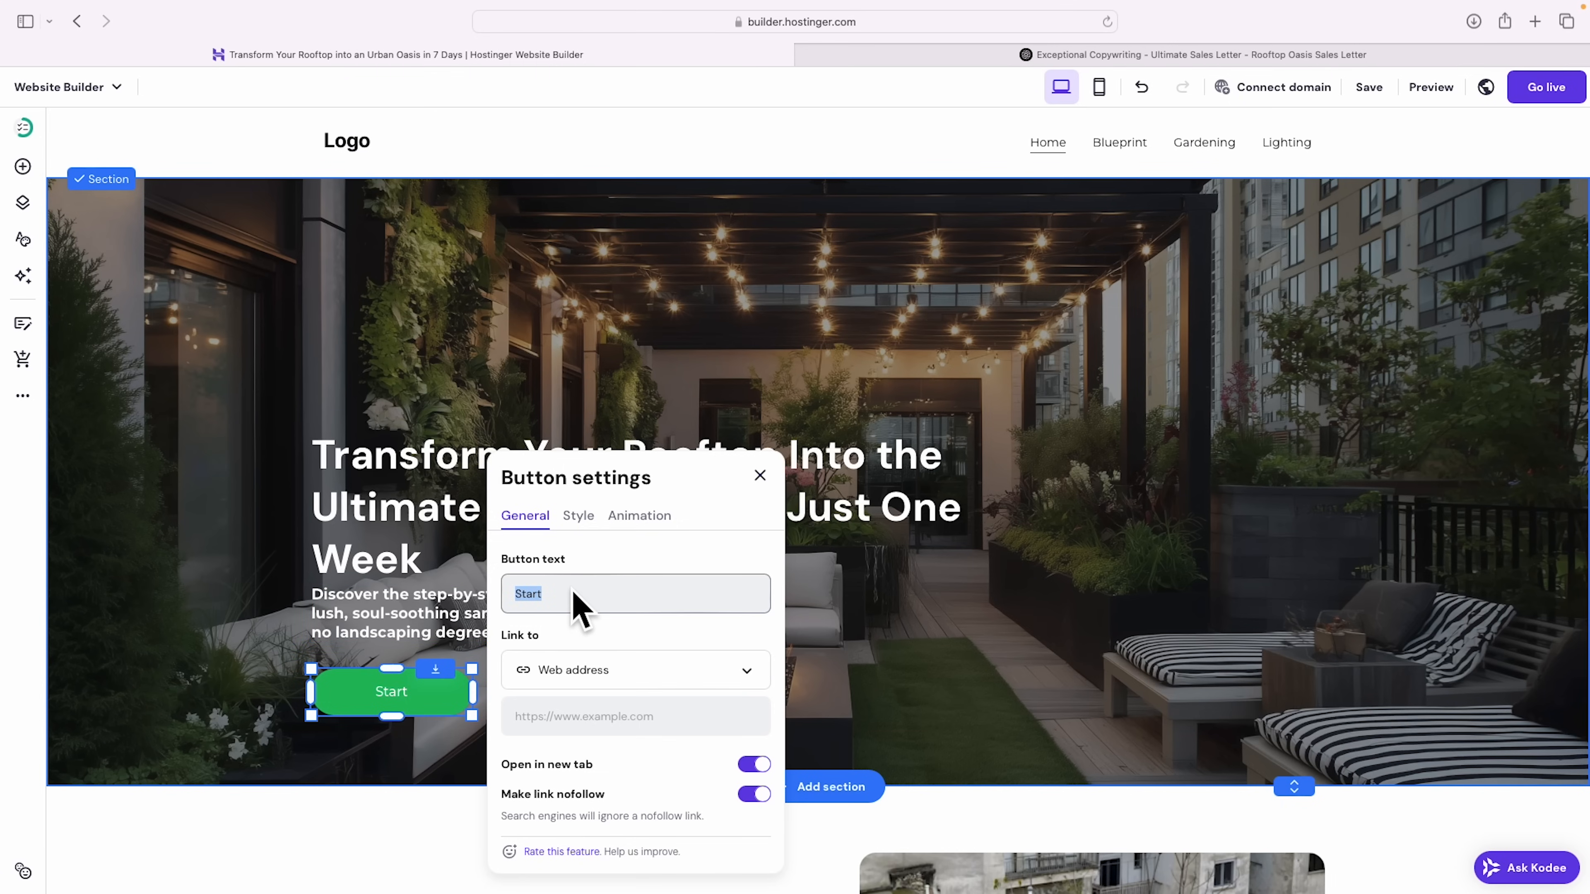
{"action": "type", "text": "Get the Complete Guide - $47"}
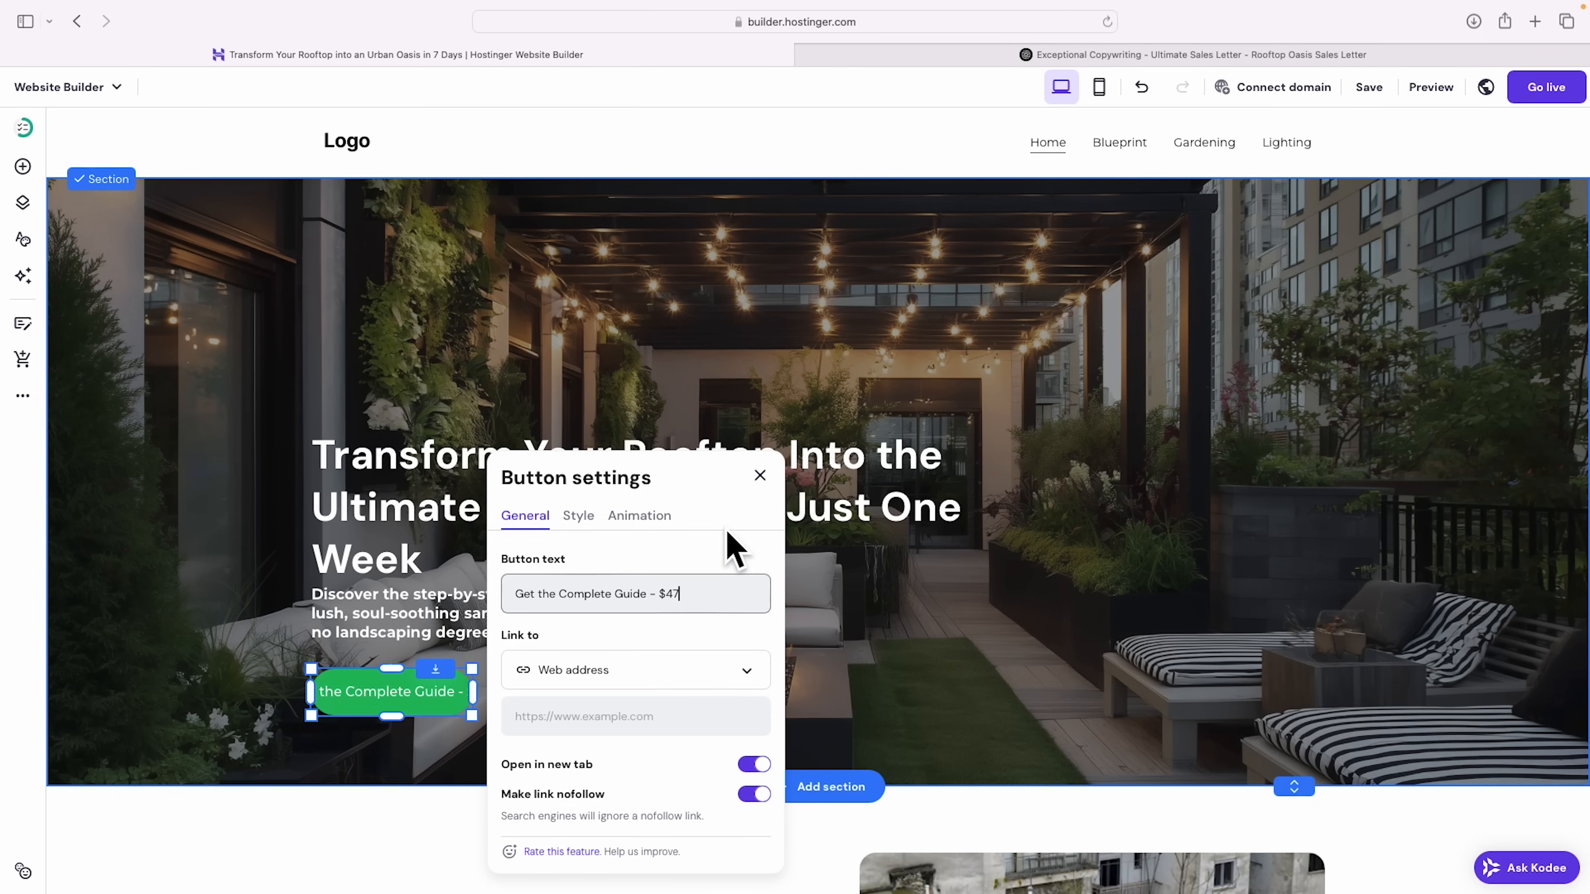
Step: Close the button settings and widen the hero button so its full text fits
{"action": "left_click", "coordinate": [759, 476]}
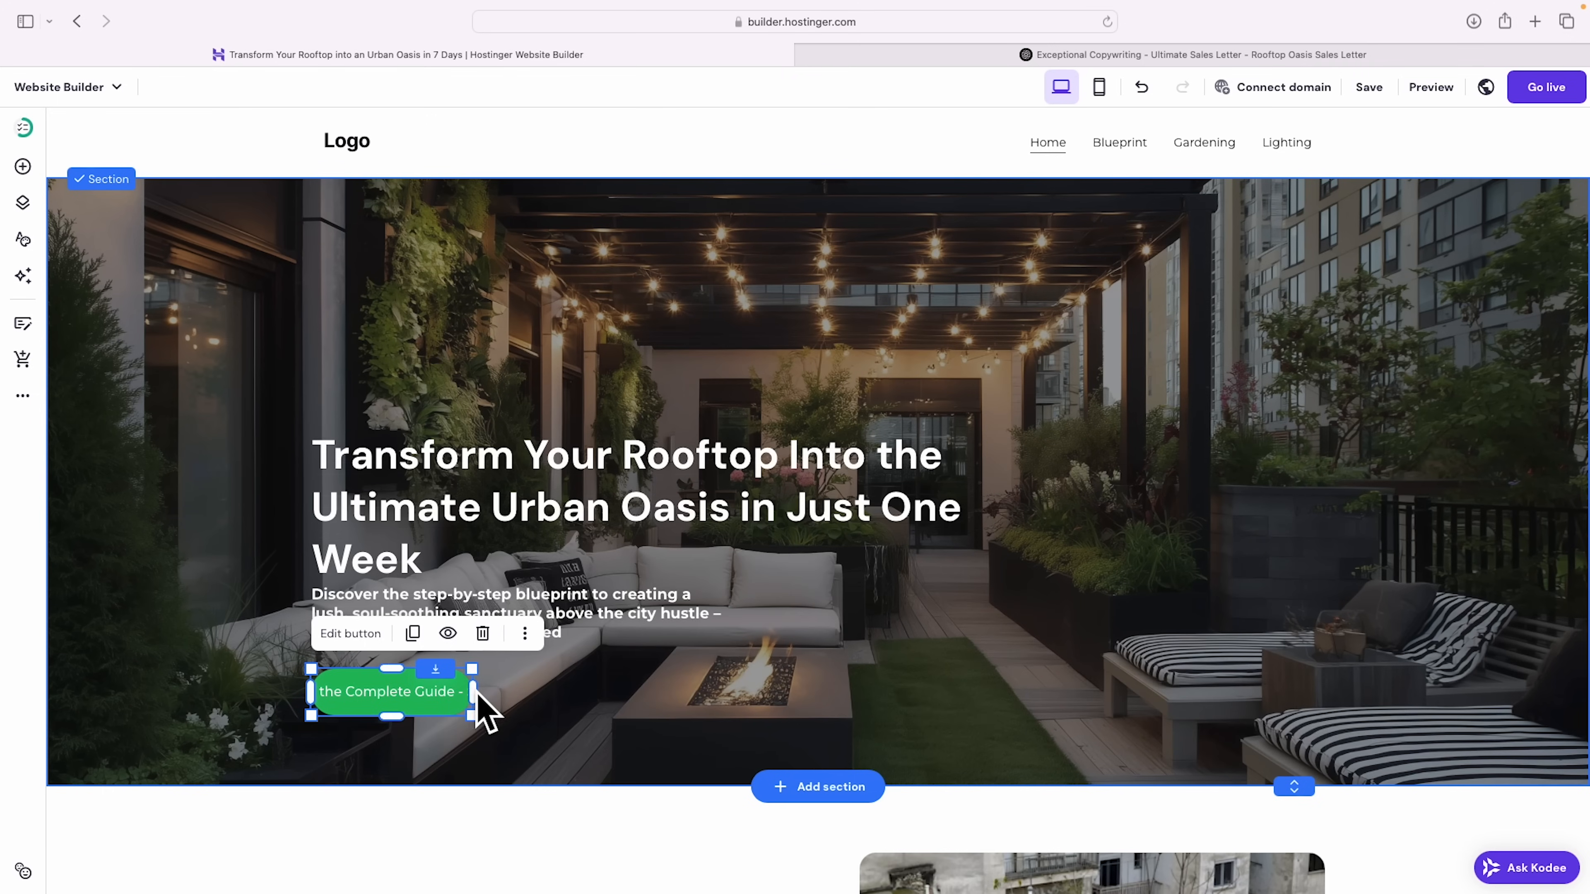
{"action": "left_click_drag", "start_coordinate": [471, 697], "coordinate": [572, 710]}
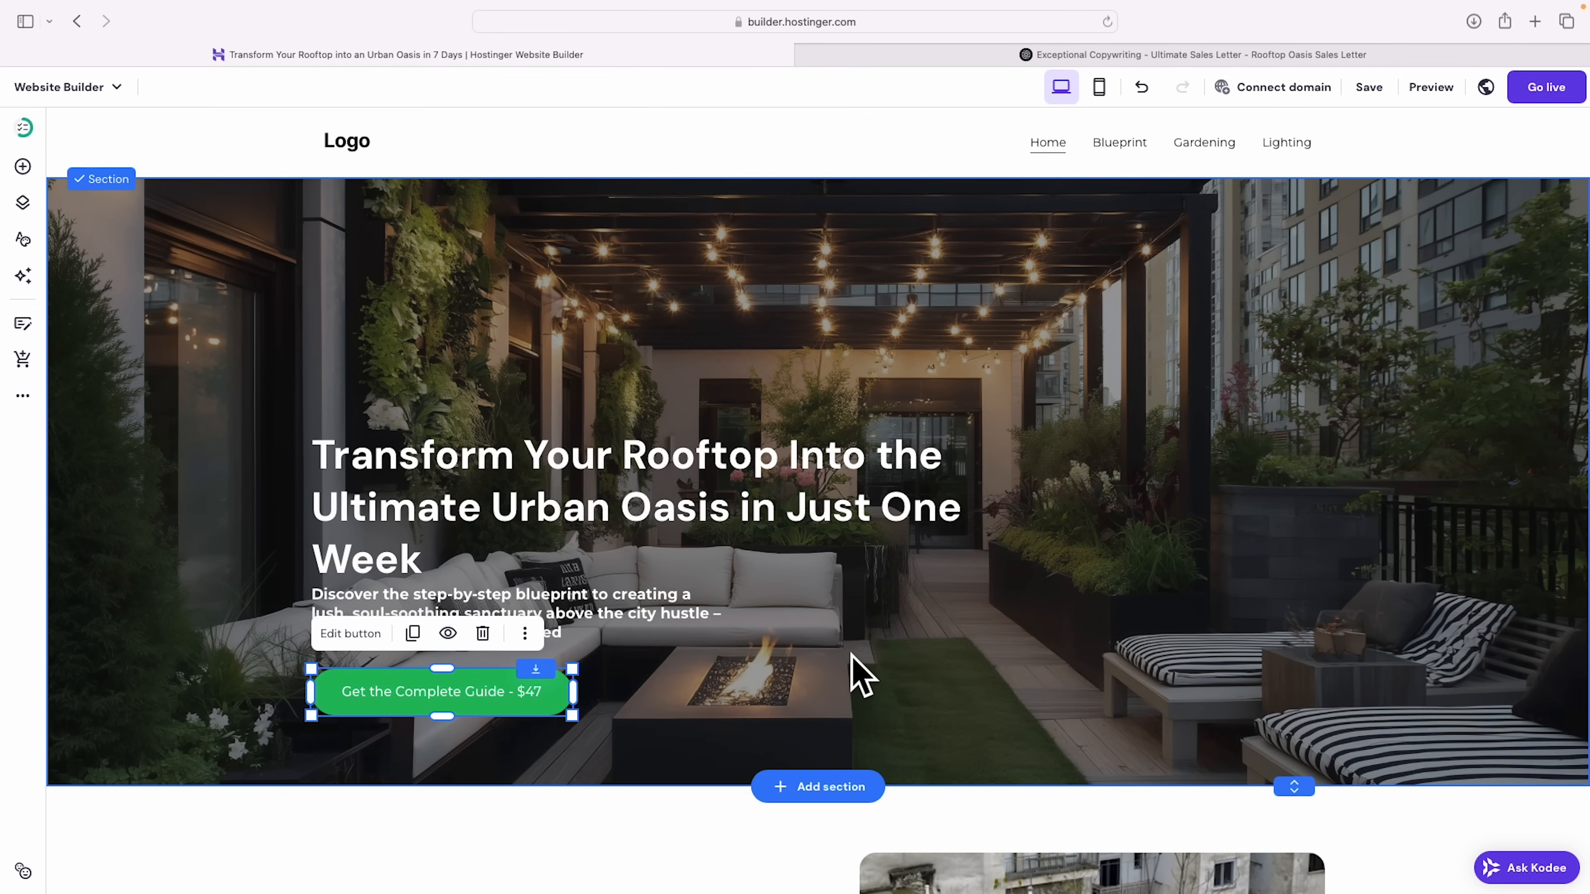
Step: Replace the heading of the section below the hero with ChatGPT's line "Ever look out at your rooftop patio and think, “This could be something amazing…”?"
{"action": "scroll", "coordinate": [864, 669], "scroll_direction": "down", "scroll_amount": 8}
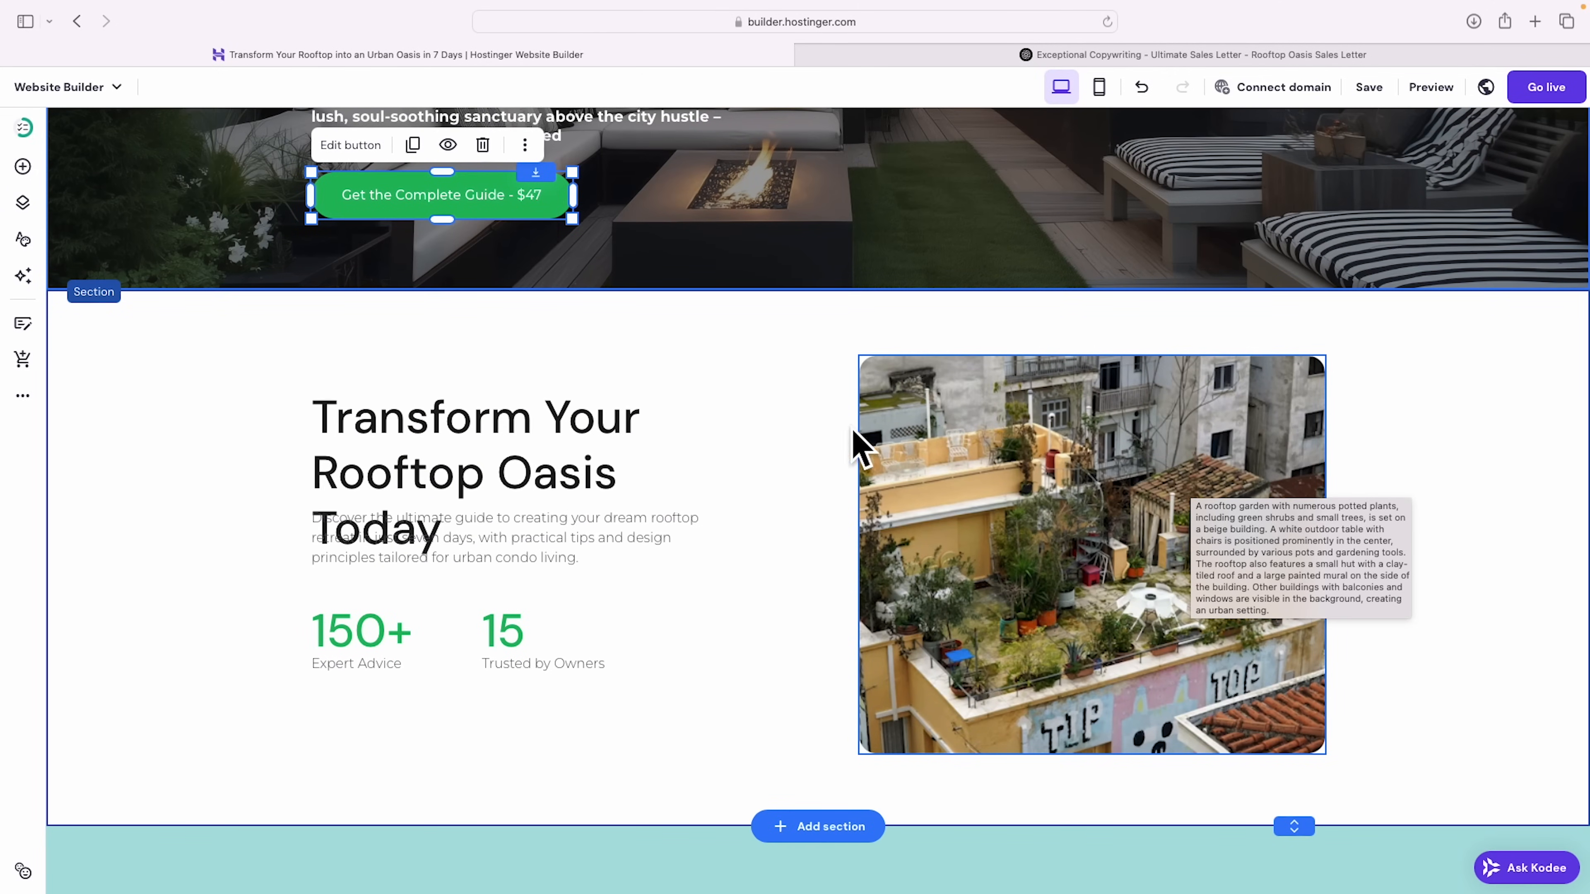
{"action": "scroll", "coordinate": [1363, 691], "scroll_direction": "up", "scroll_amount": 1}
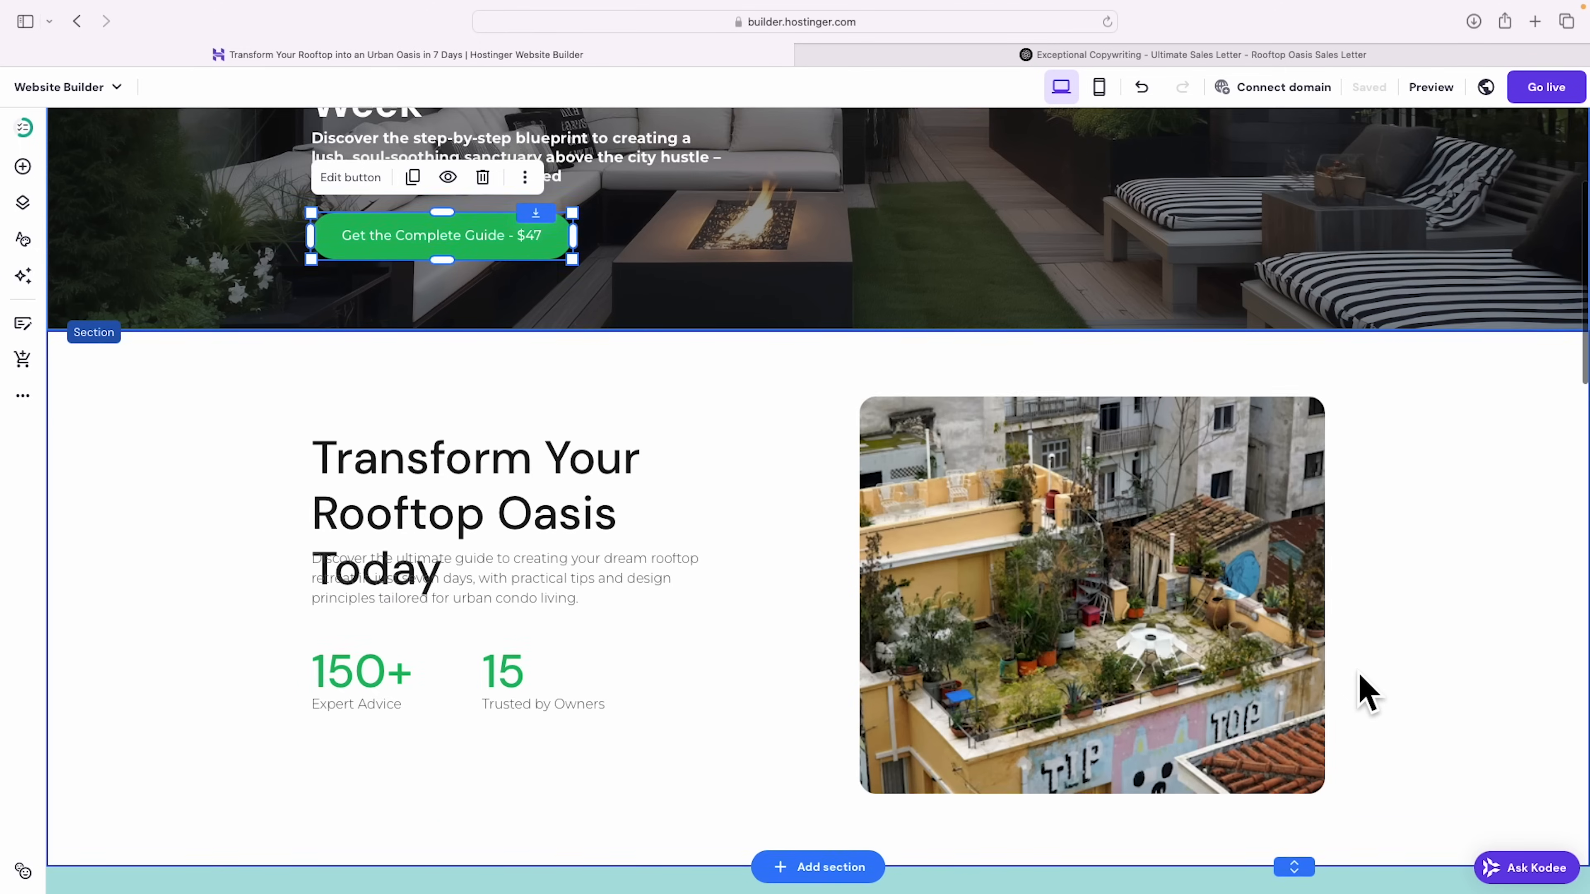
{"action": "scroll", "coordinate": [1367, 692], "scroll_direction": "down", "scroll_amount": 1}
{"action": "scroll", "coordinate": [1368, 691], "scroll_direction": "down", "scroll_amount": 1}
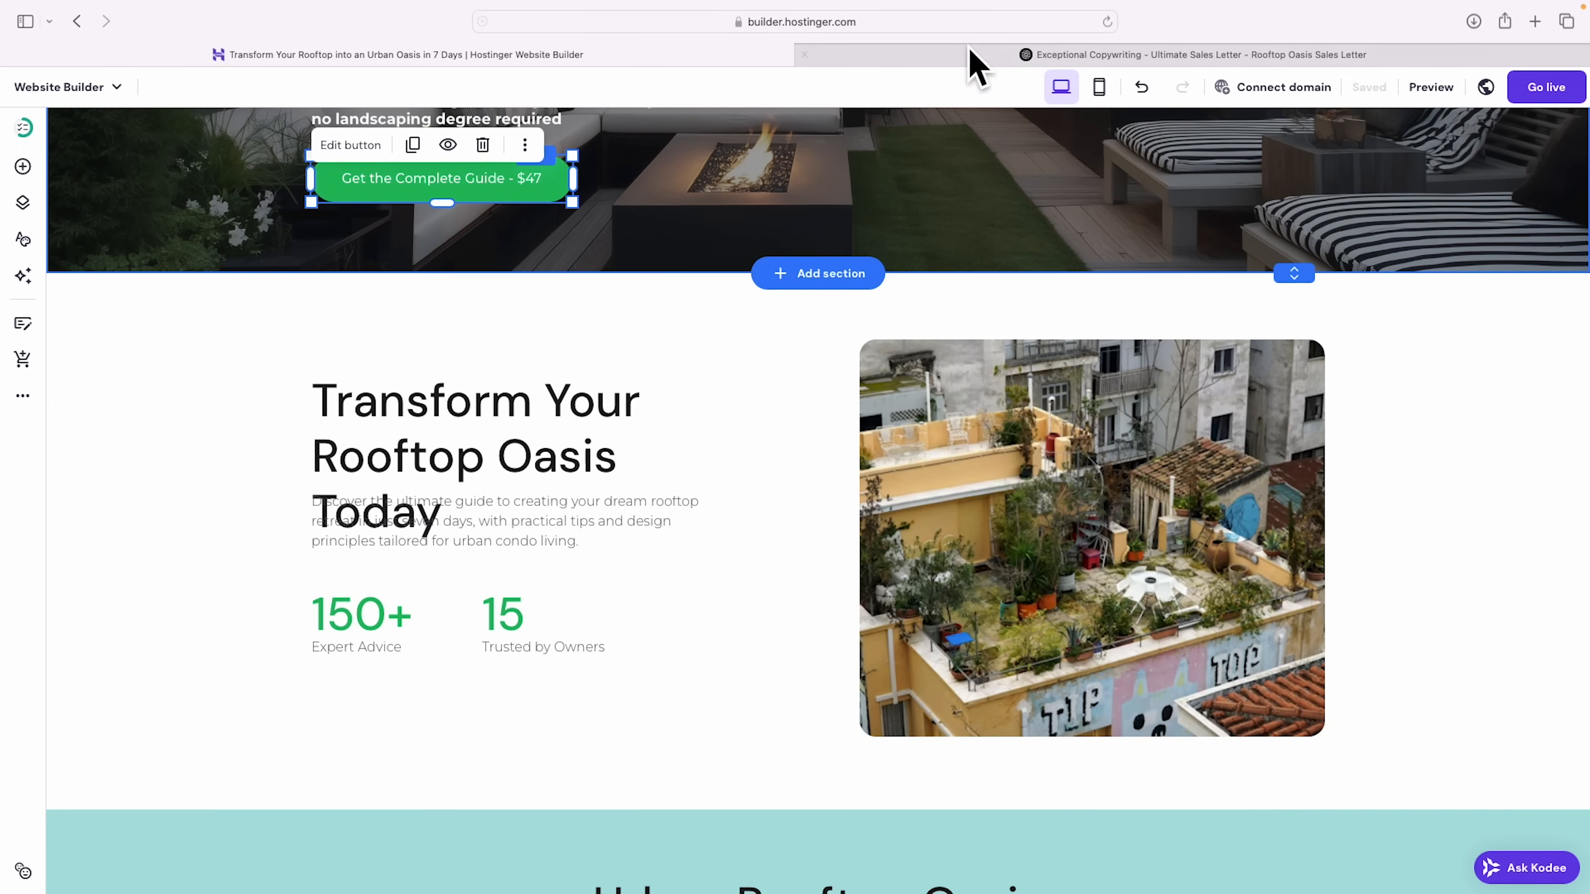
{"action": "left_click", "coordinate": [970, 60]}
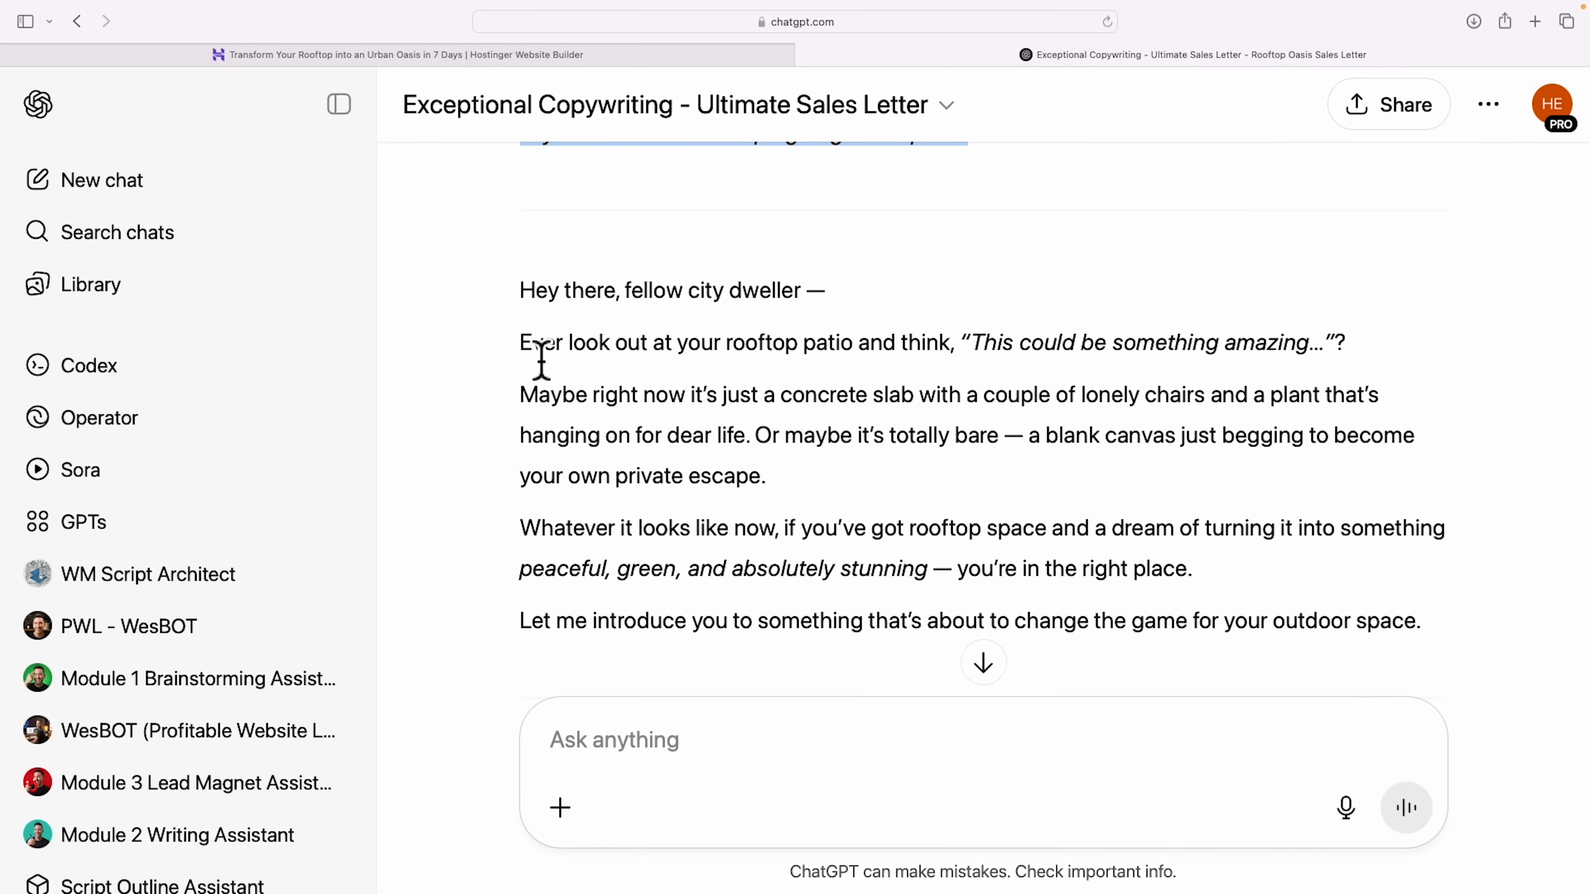
{"action": "scroll", "coordinate": [521, 339], "scroll_direction": "down", "scroll_amount": 1}
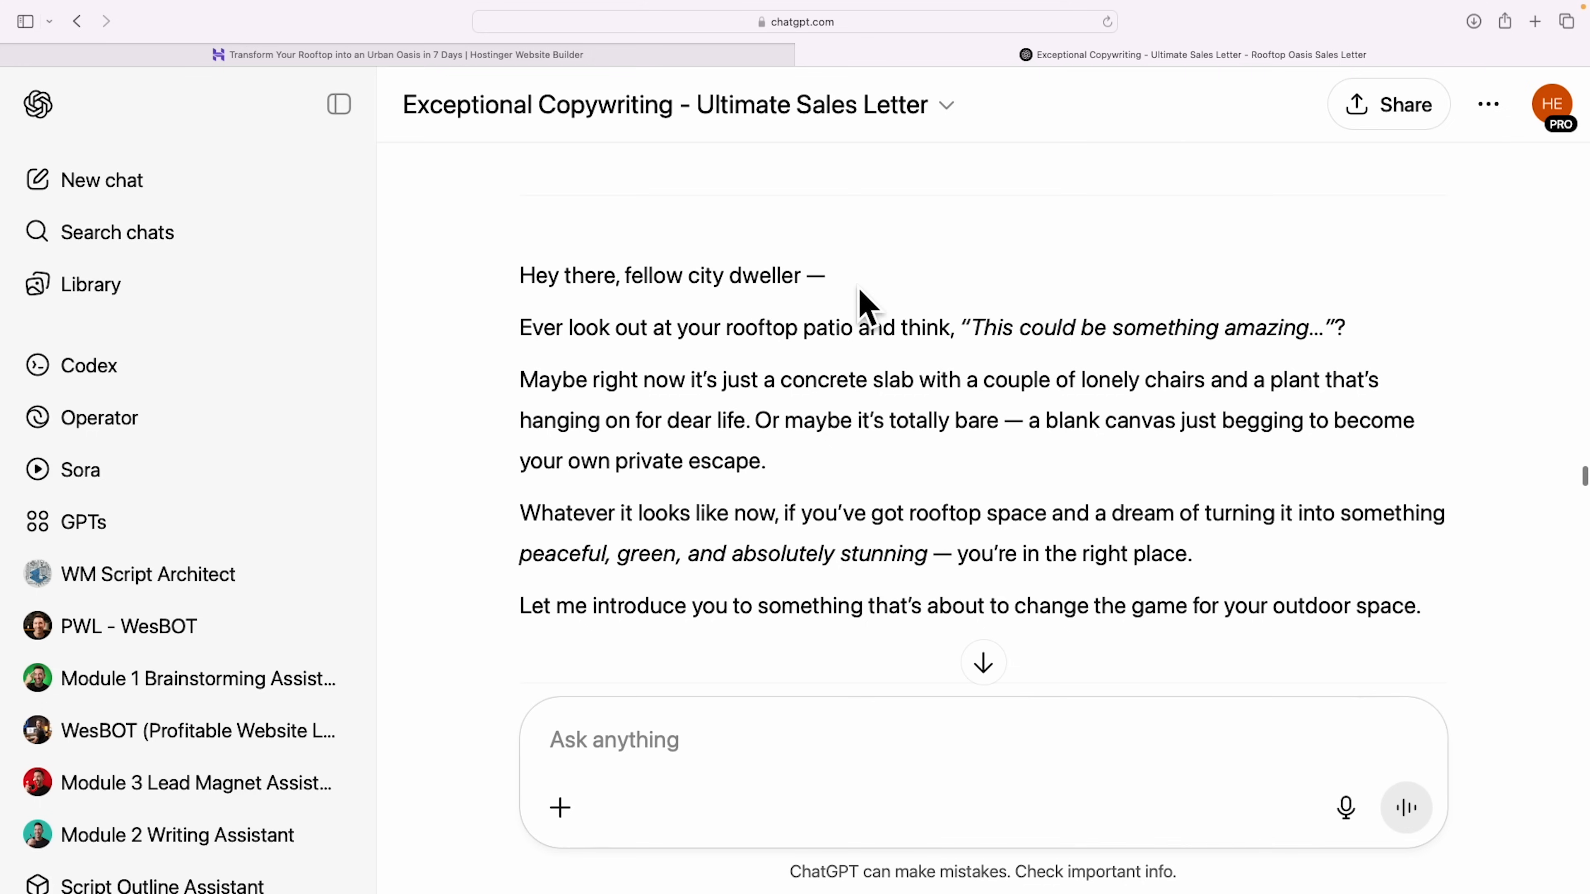
{"action": "left_click_drag", "start_coordinate": [529, 334], "coordinate": [1353, 338]}
{"action": "left_click", "coordinate": [440, 522]}
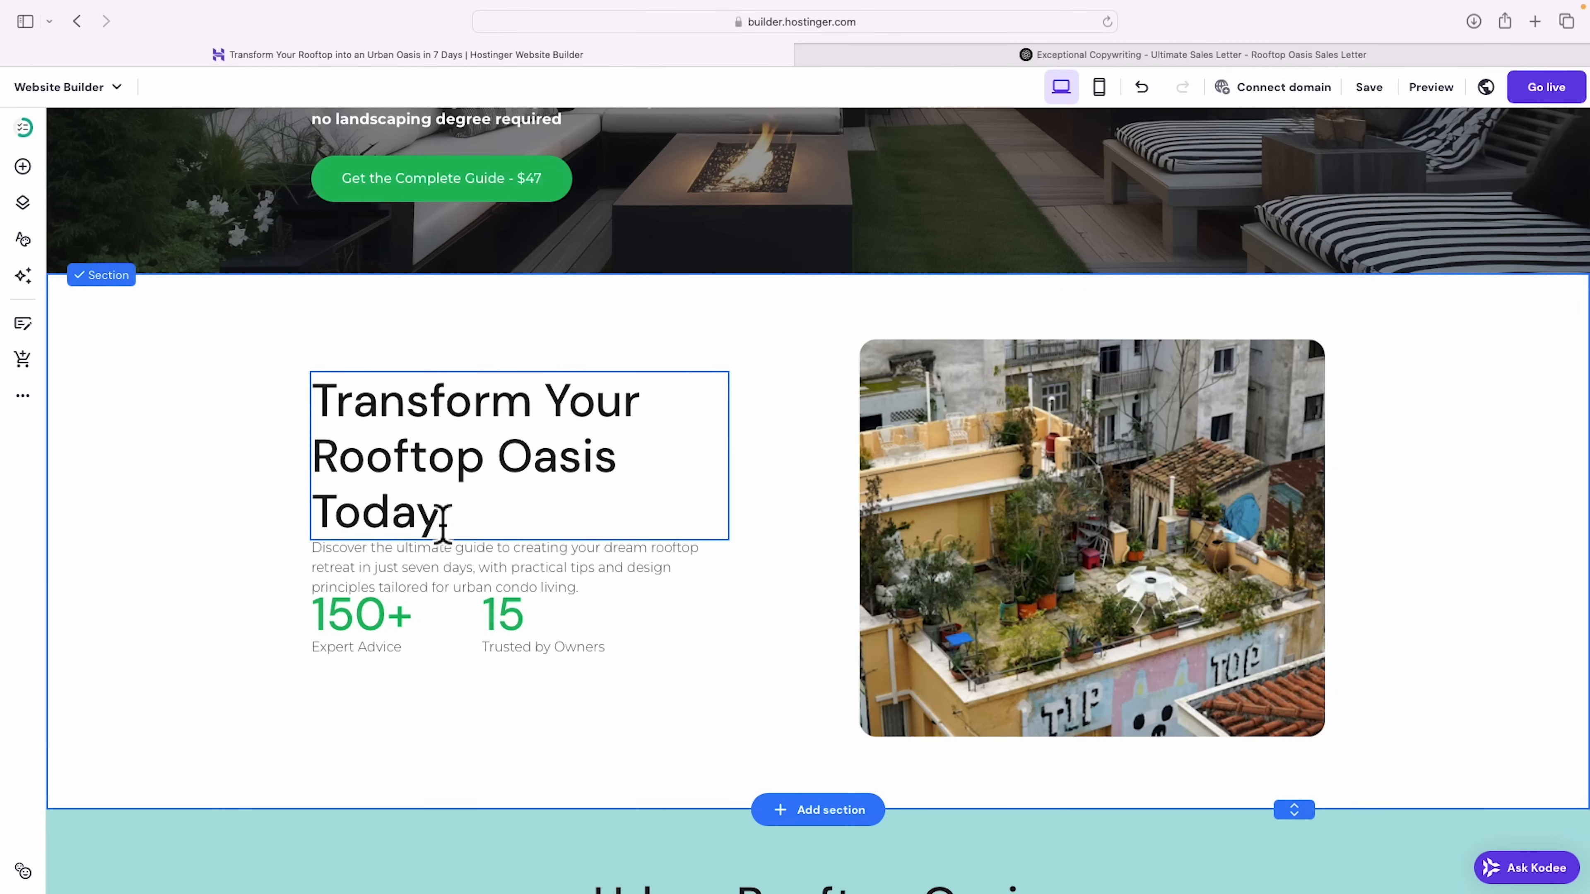
{"action": "left_click", "coordinate": [360, 345]}
{"action": "left_click_drag", "start_coordinate": [441, 511], "coordinate": [326, 401]}
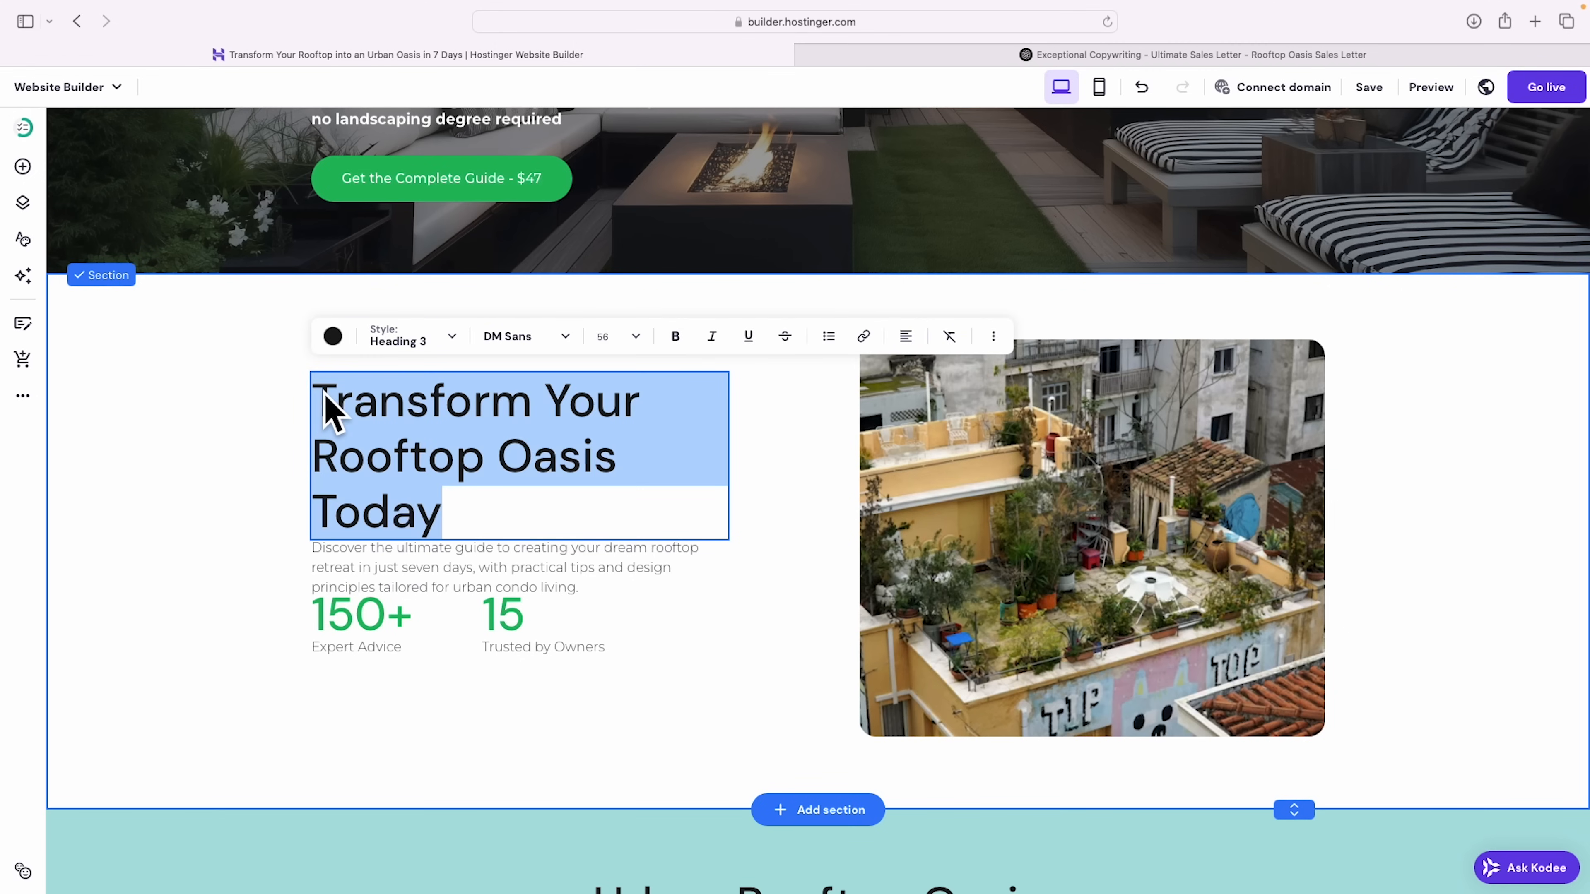
{"action": "type", "text": "Ever look out at your rooftop patio and think, \"This could be something amazing...\"?"}
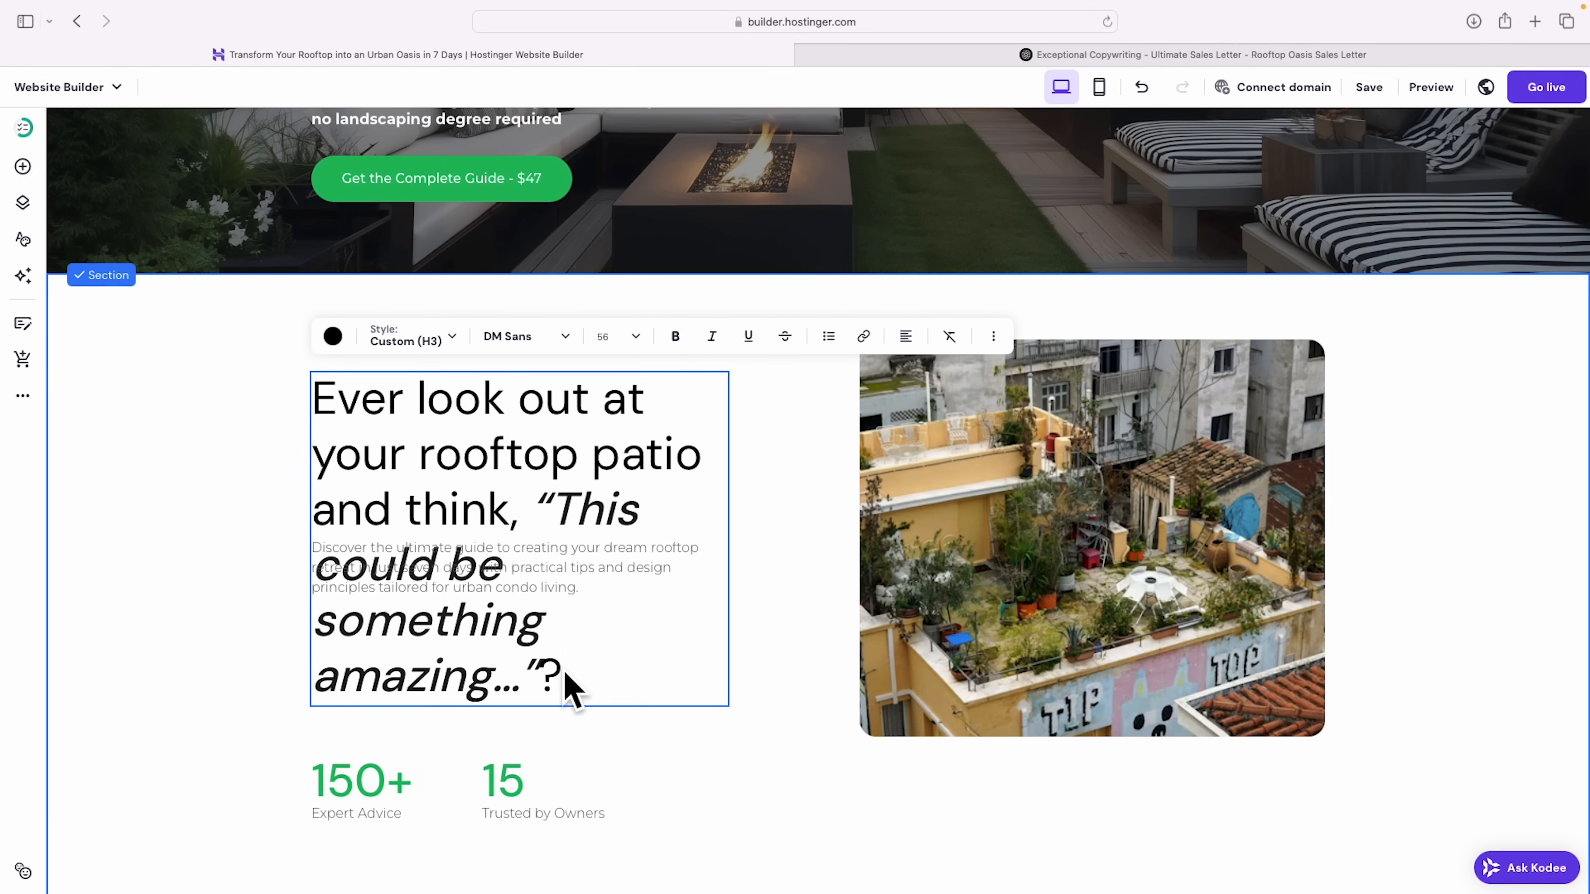
Step: Set the font size of the whole "Ever look out at your rooftop patio" heading to 32
{"action": "left_click_drag", "start_coordinate": [564, 654], "coordinate": [319, 402]}
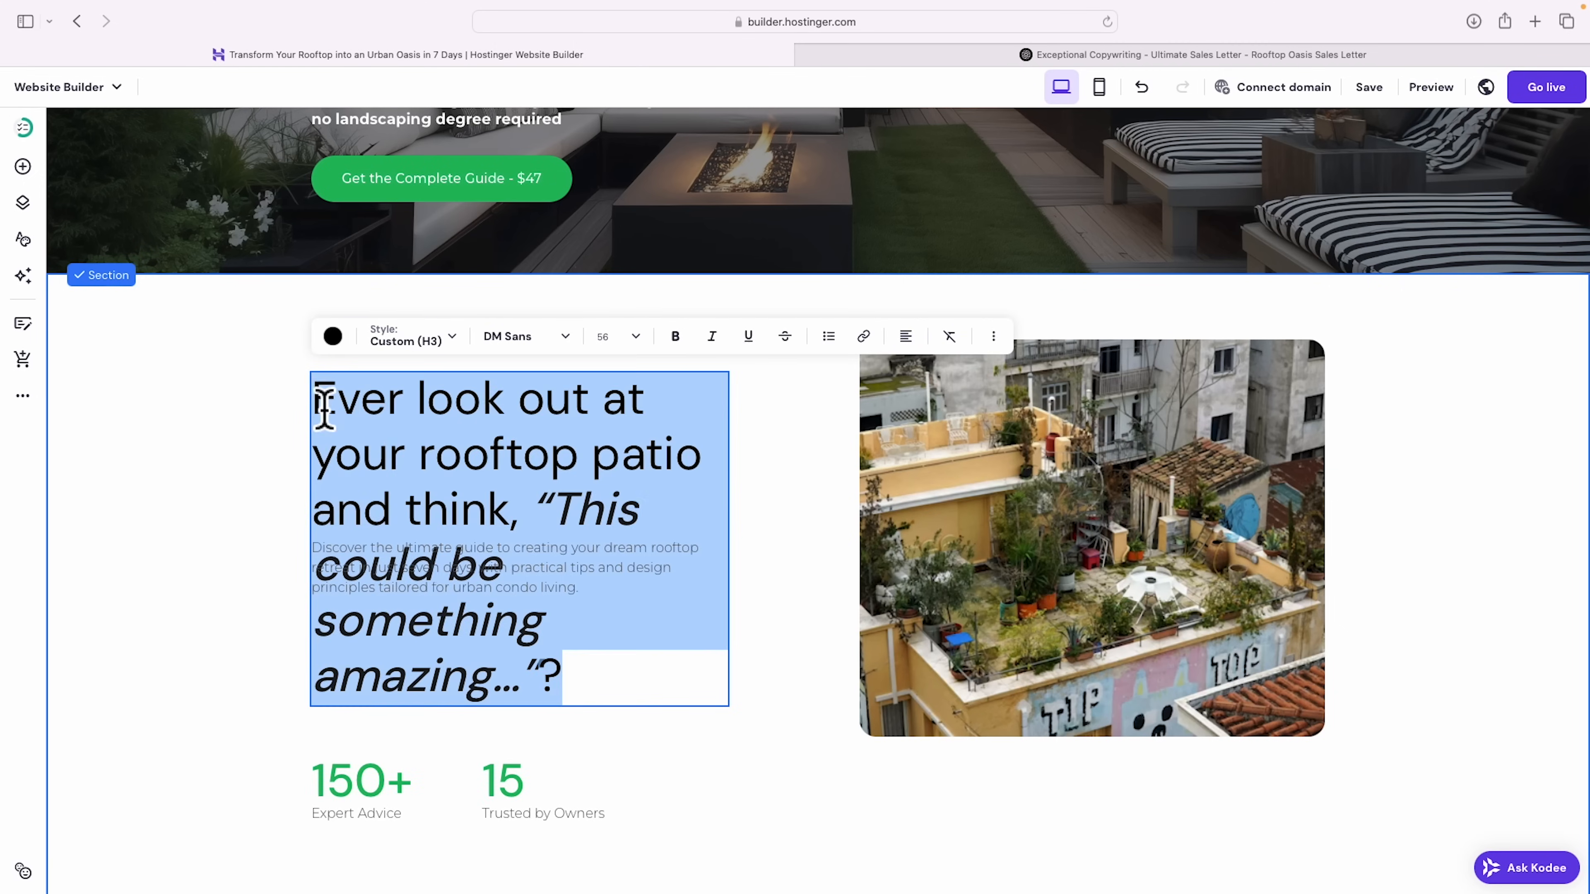
{"action": "left_click", "coordinate": [637, 341]}
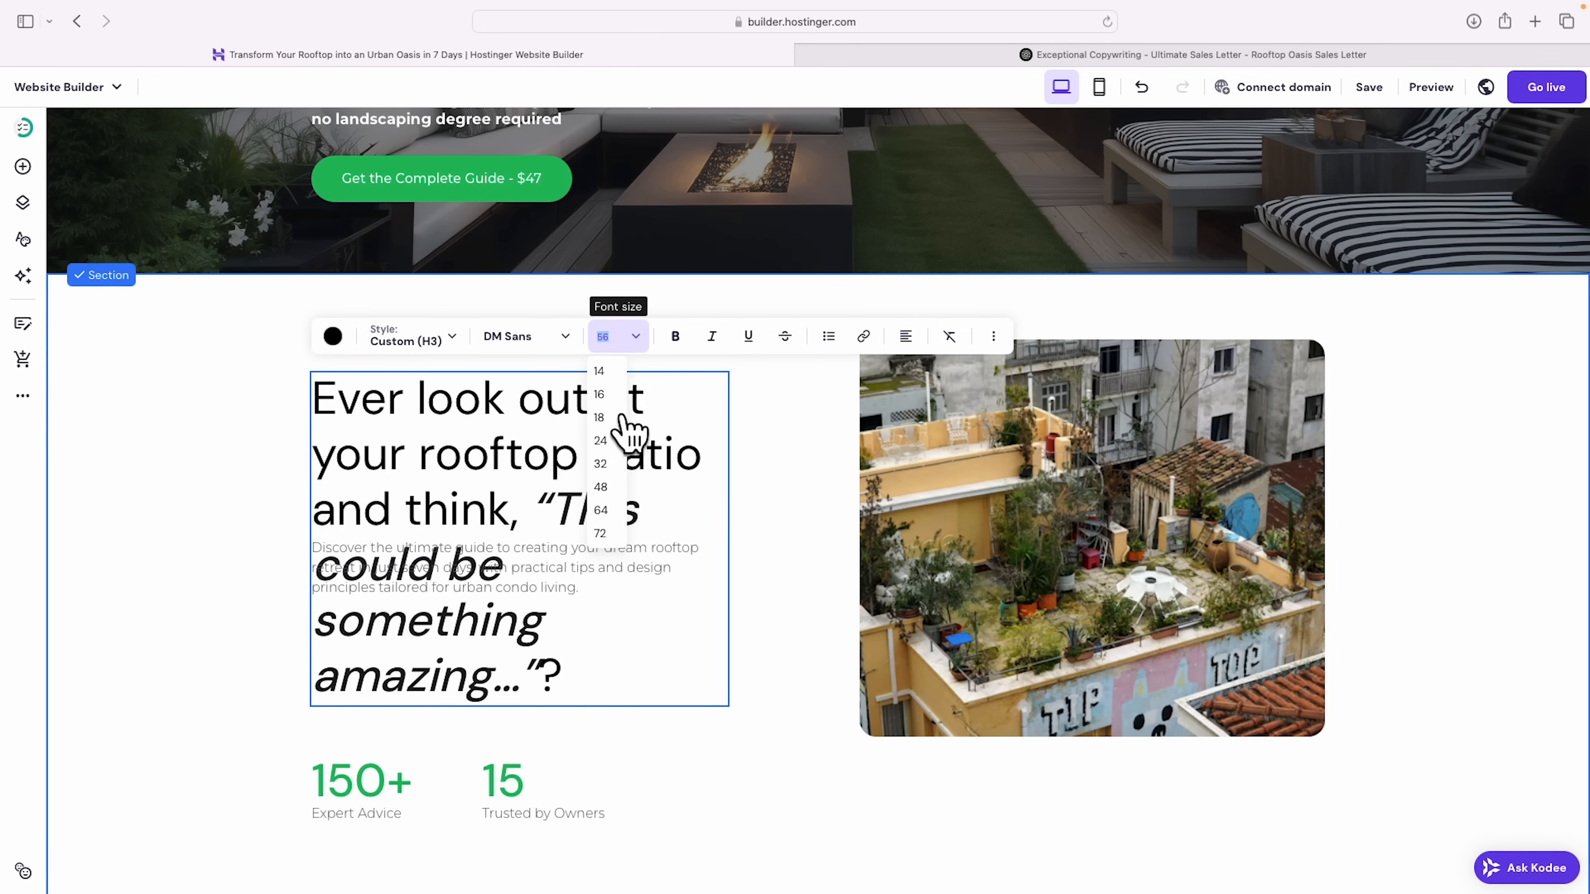
{"action": "left_click", "coordinate": [616, 457]}
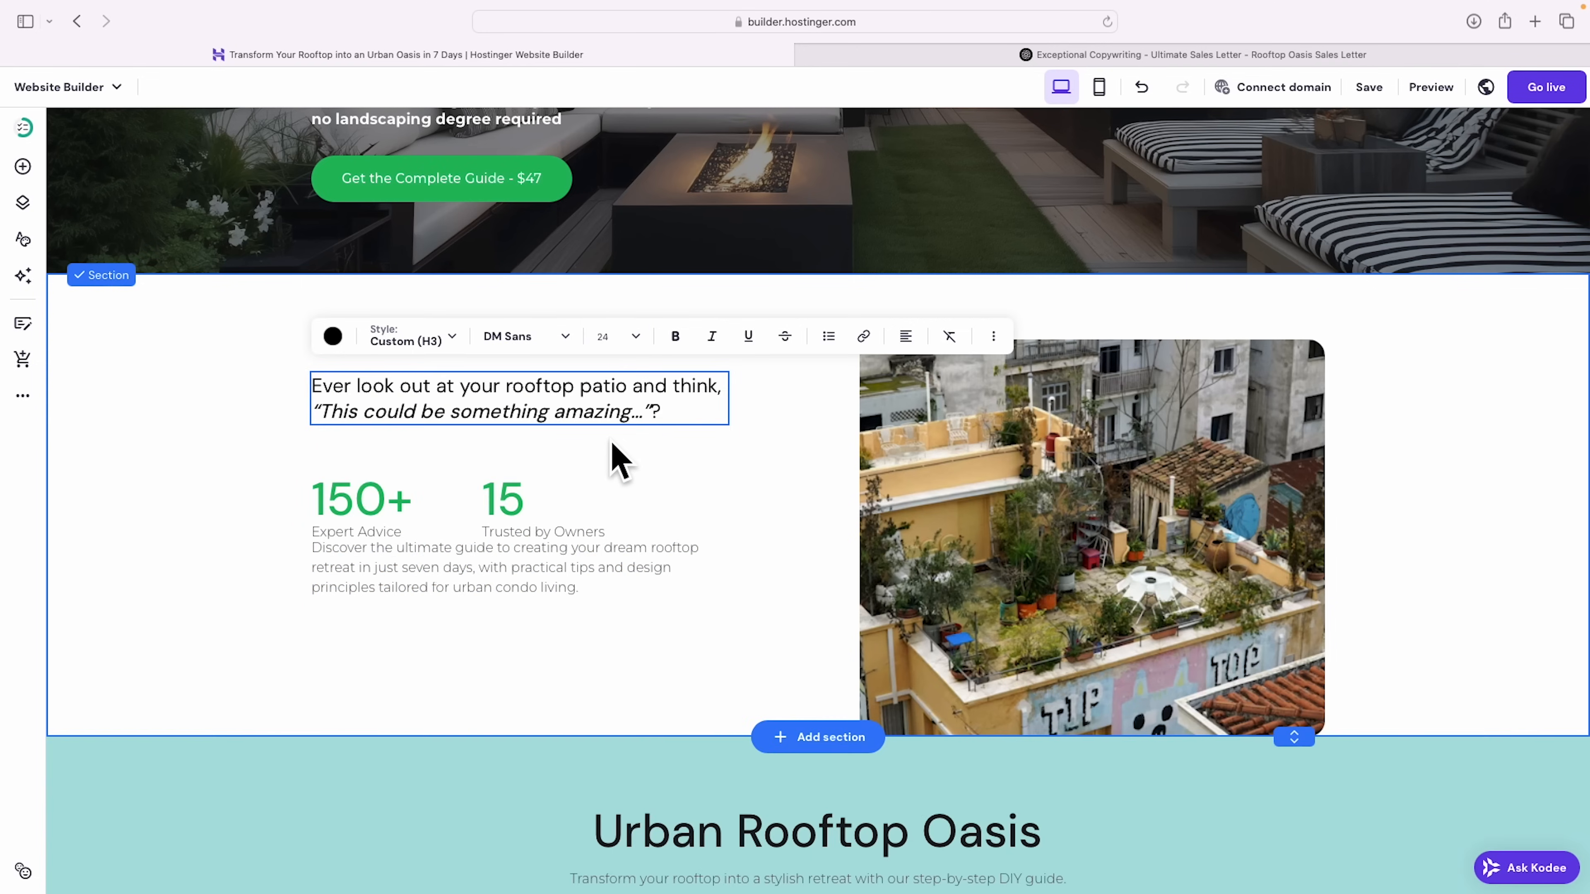
{"action": "left_click", "coordinate": [637, 341]}
{"action": "left_click", "coordinate": [600, 464]}
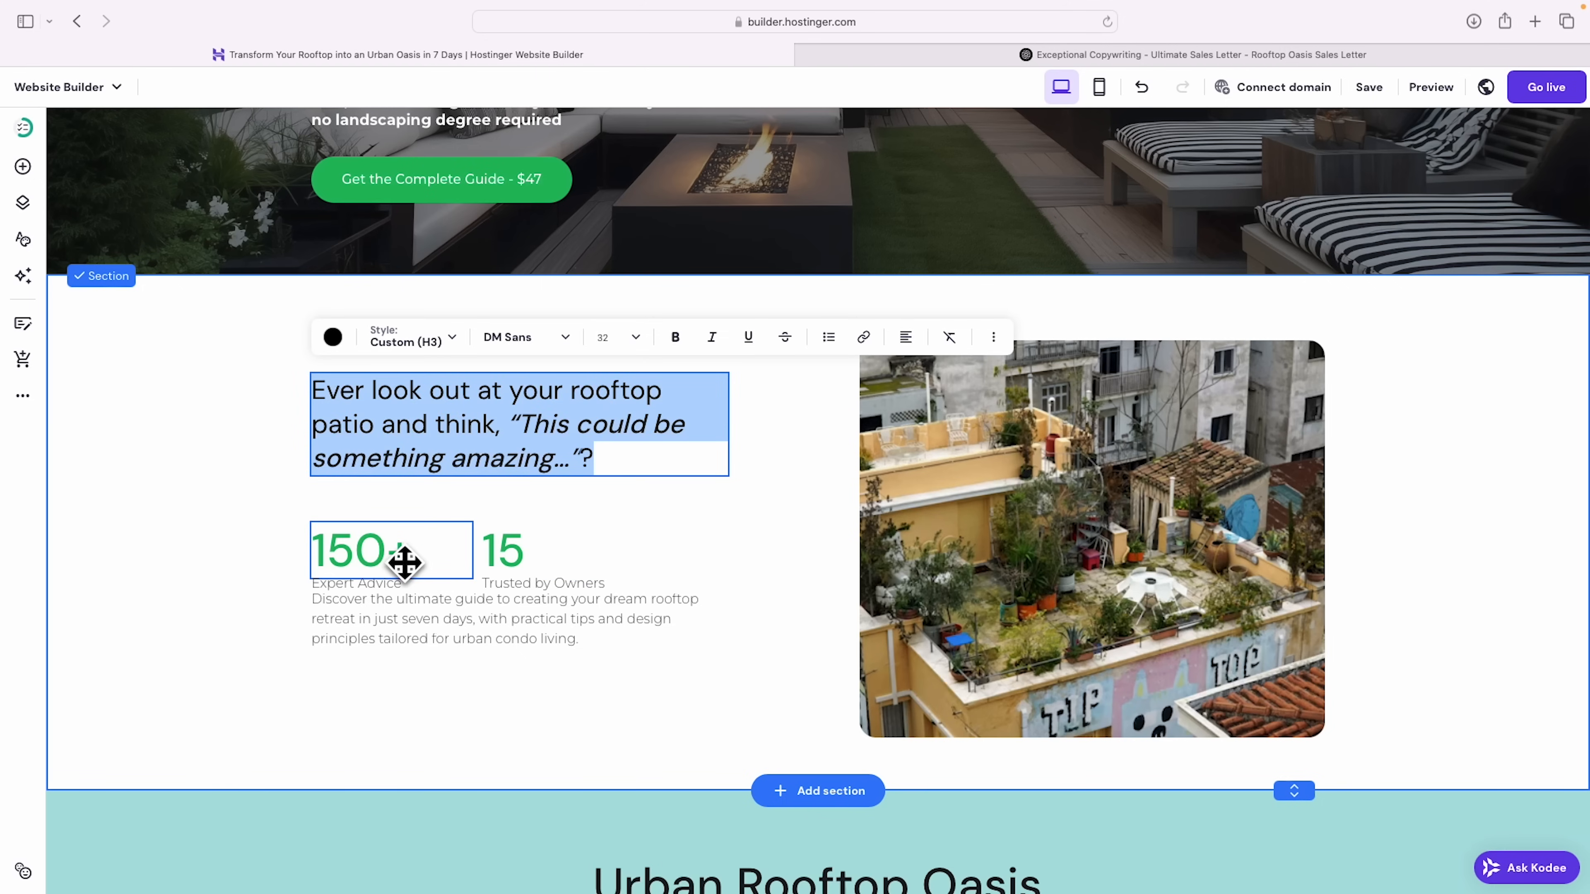
Step: Delete the 15 and 150+ figures, the "Expert Advice" and "Trusted by Owners" captions, and the description paragraph under the heading
{"action": "right_click", "coordinate": [510, 552]}
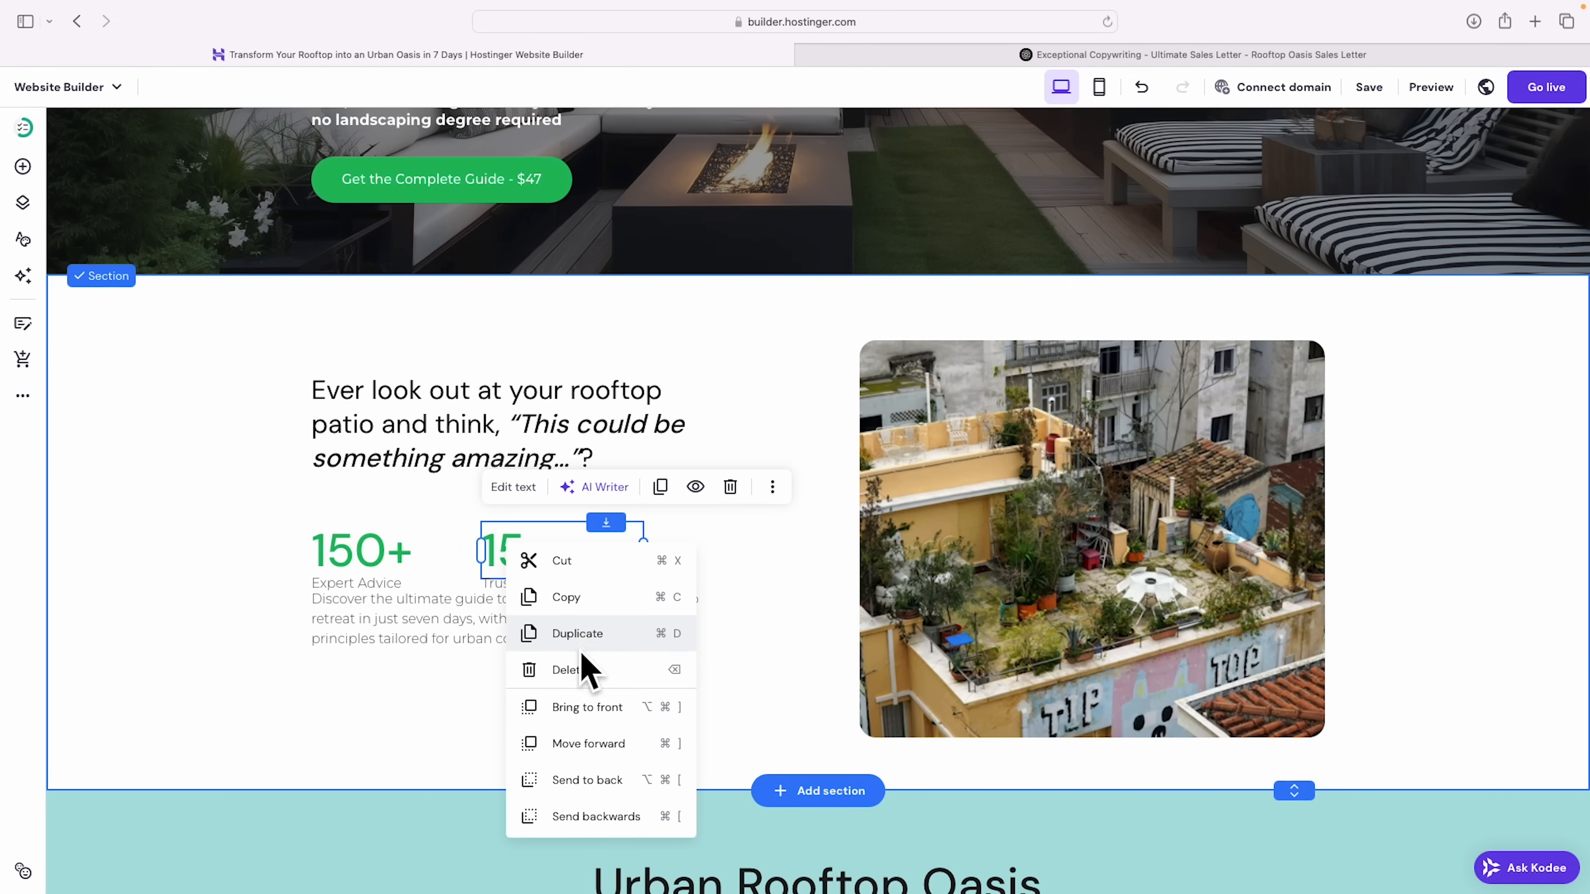
{"action": "left_click", "coordinate": [569, 669]}
{"action": "left_click", "coordinate": [383, 557]}
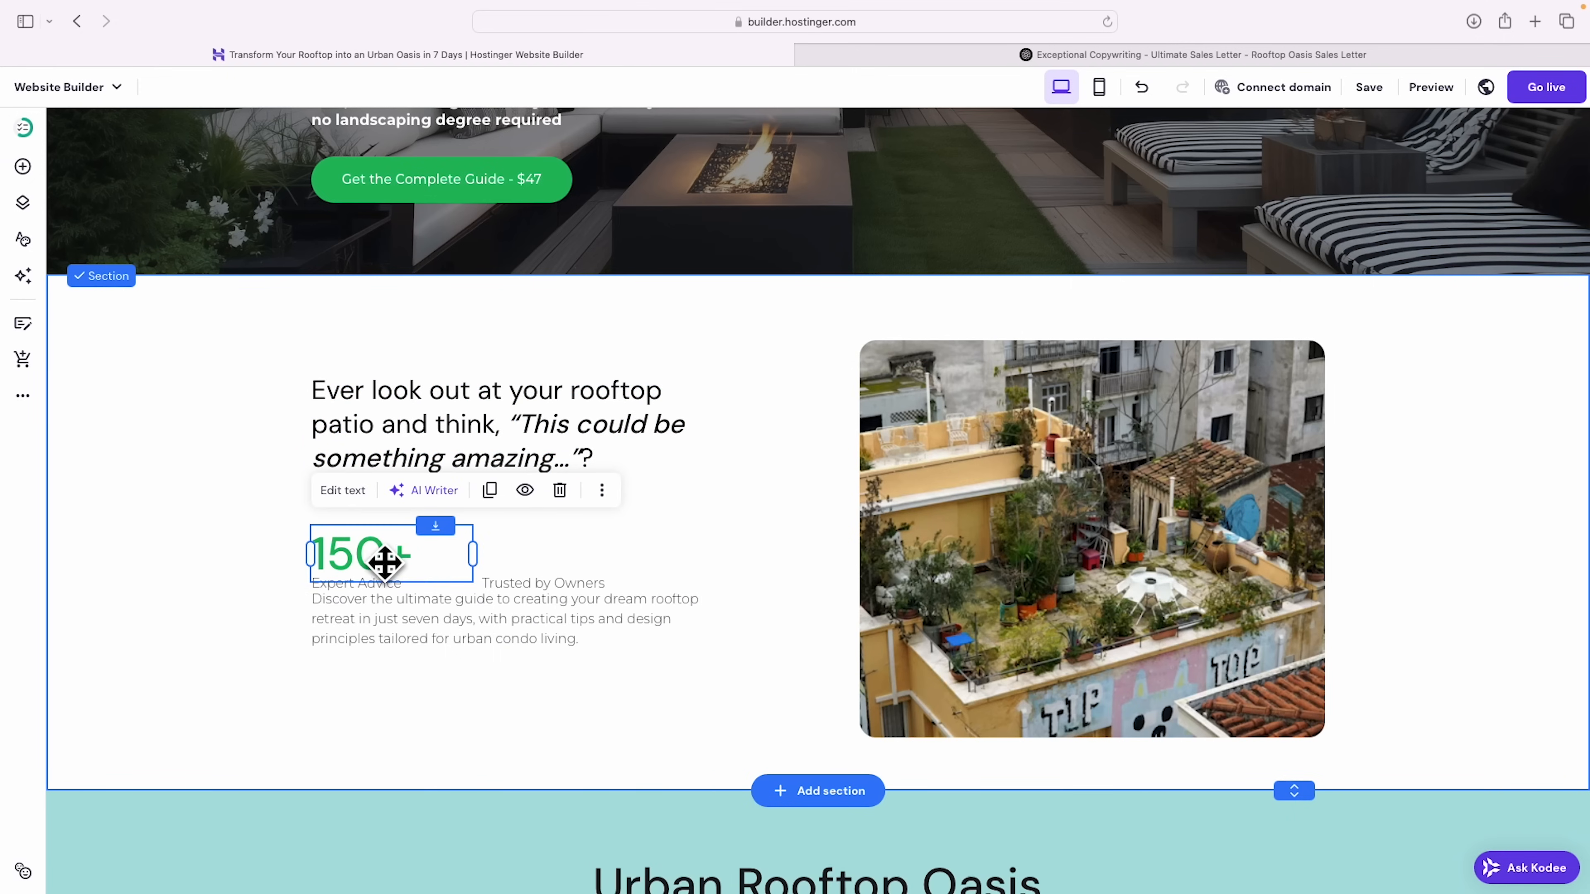
{"action": "left_click", "coordinate": [557, 490]}
{"action": "left_click", "coordinate": [365, 588]}
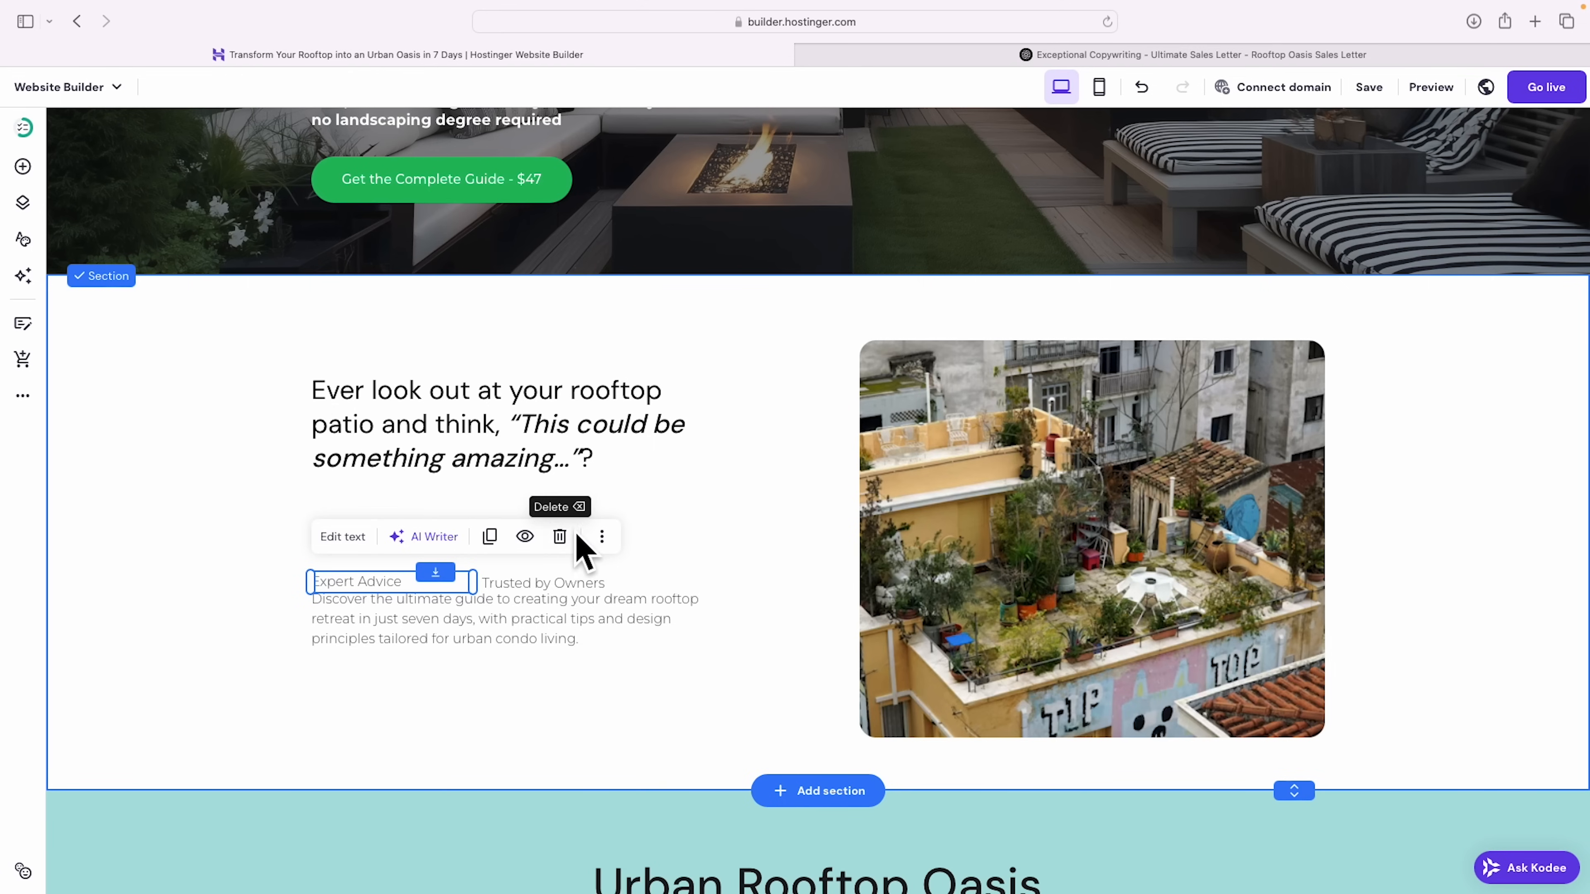
{"action": "left_click", "coordinate": [561, 538]}
{"action": "left_click", "coordinate": [532, 584]}
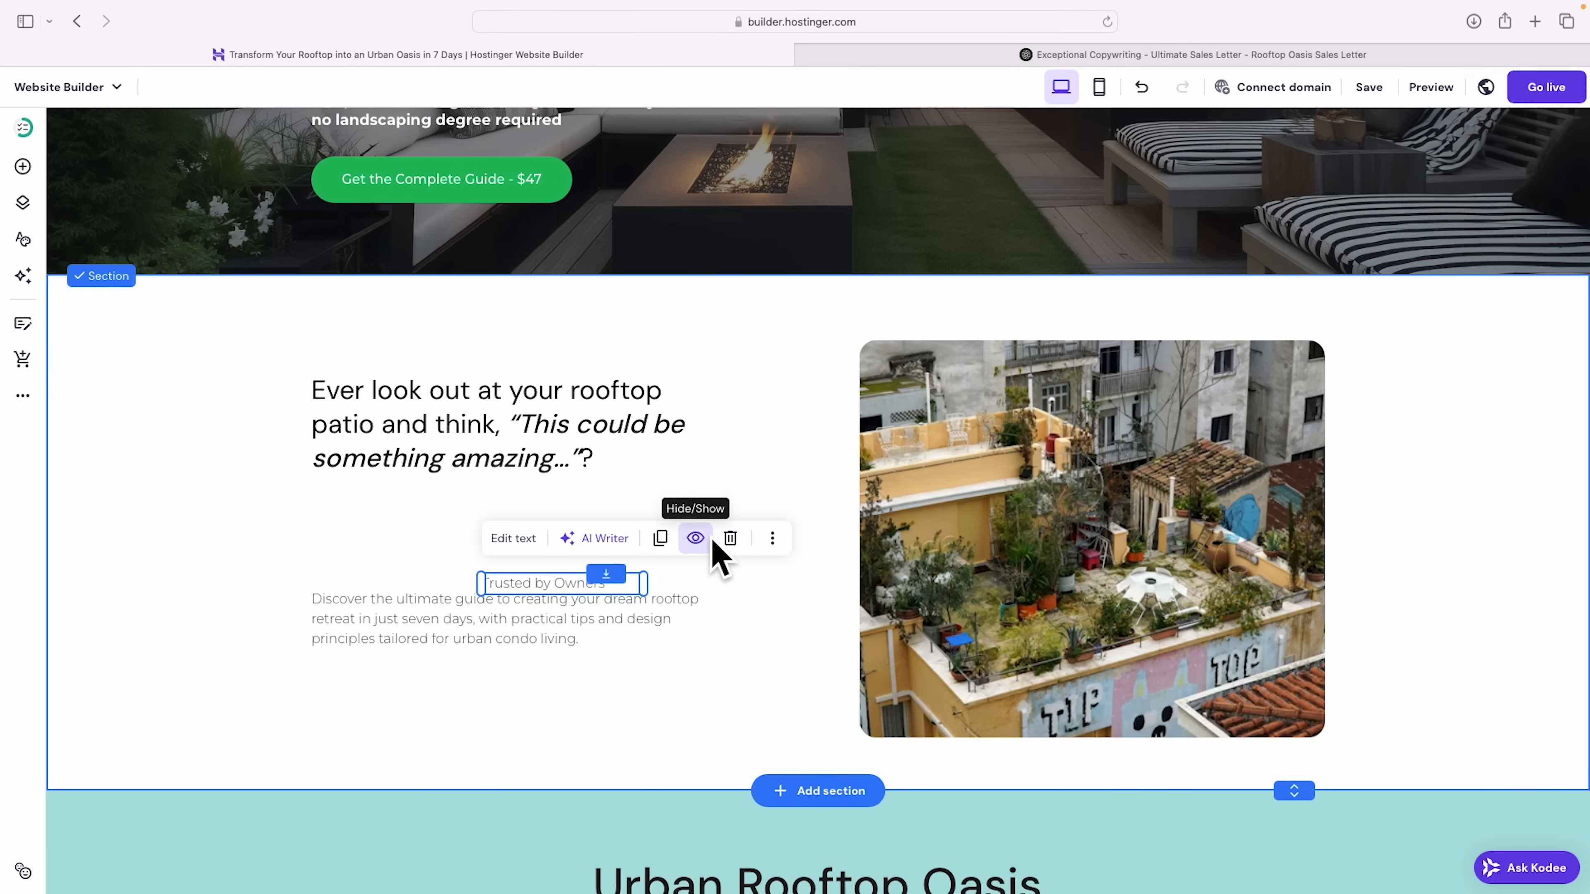
{"action": "left_click", "coordinate": [730, 538]}
{"action": "left_click_drag", "start_coordinate": [543, 611], "coordinate": [536, 523]}
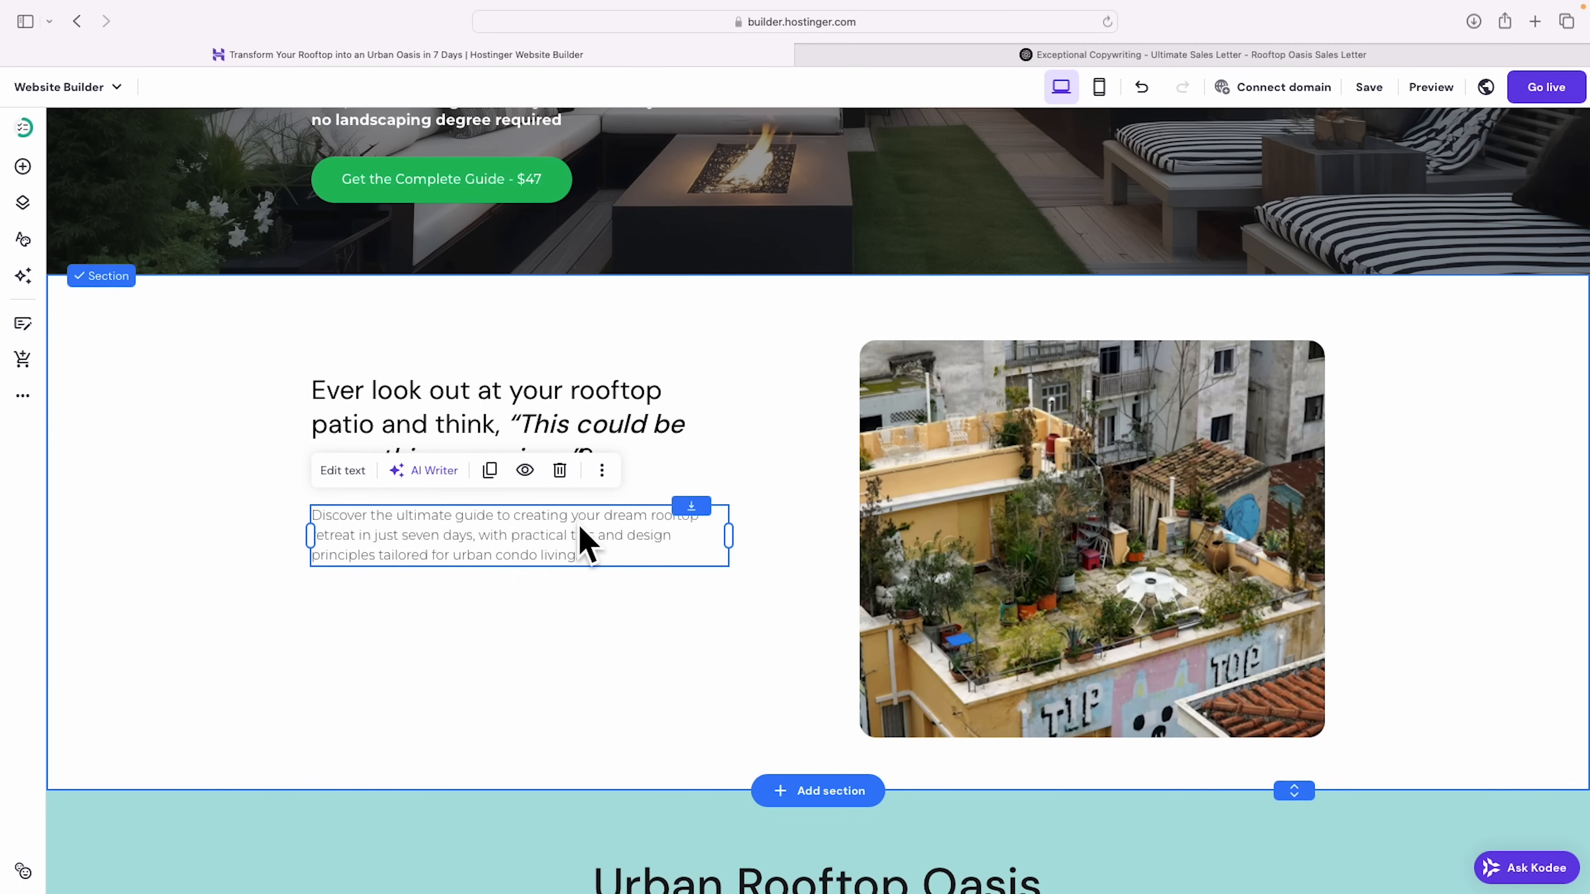
{"action": "left_click", "coordinate": [560, 470]}
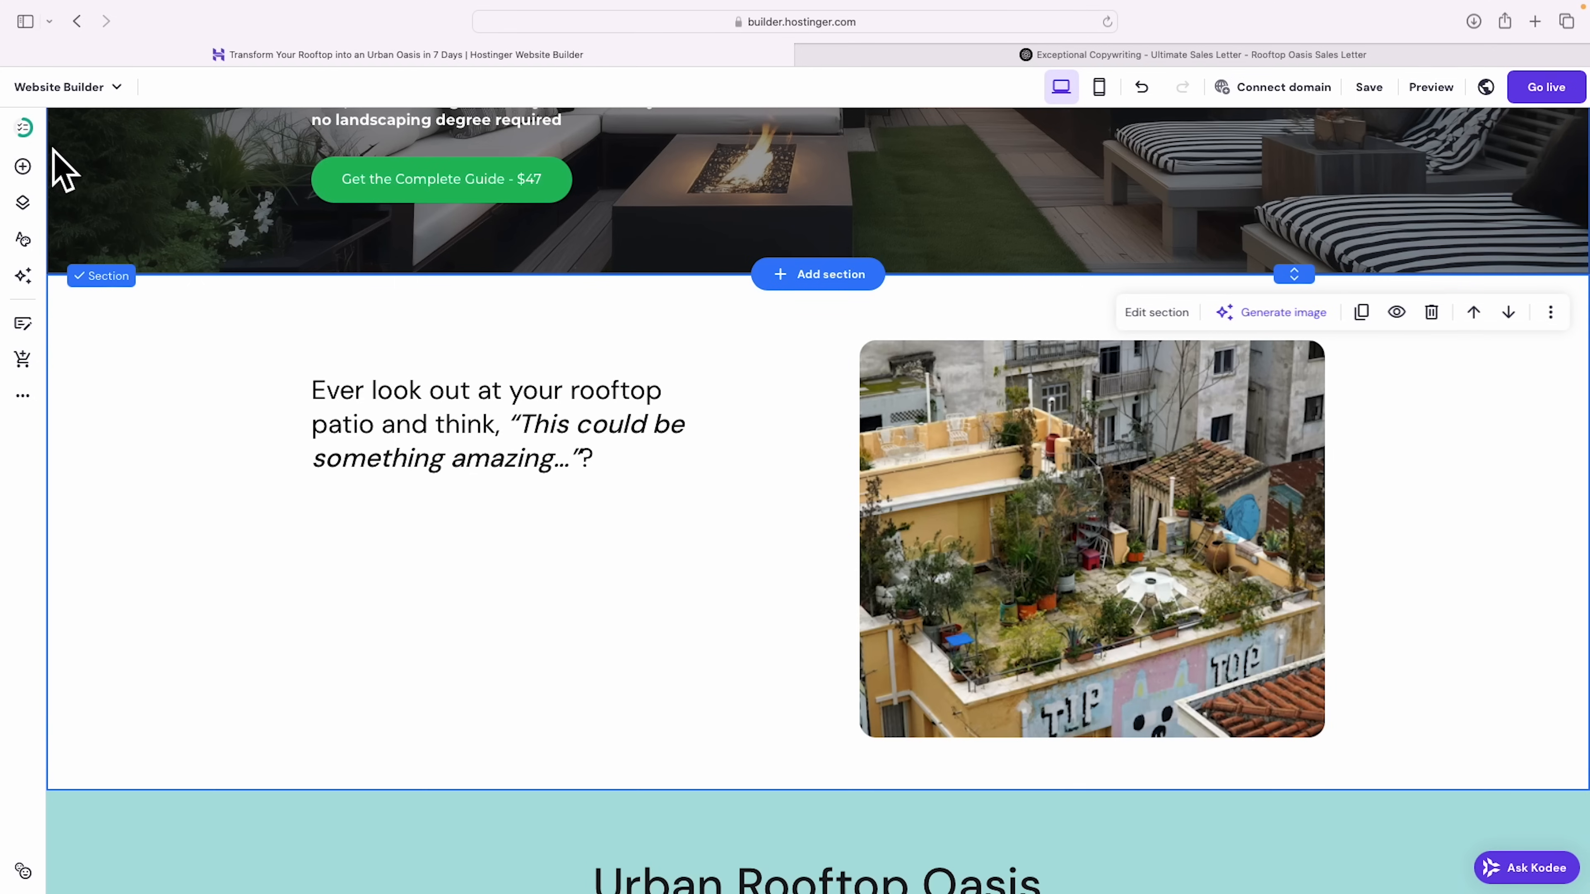
Step: Add a text element to the section, place it under the heading and widen it almost to the rooftop photo
{"action": "left_click", "coordinate": [23, 168]}
{"action": "left_click", "coordinate": [107, 260]}
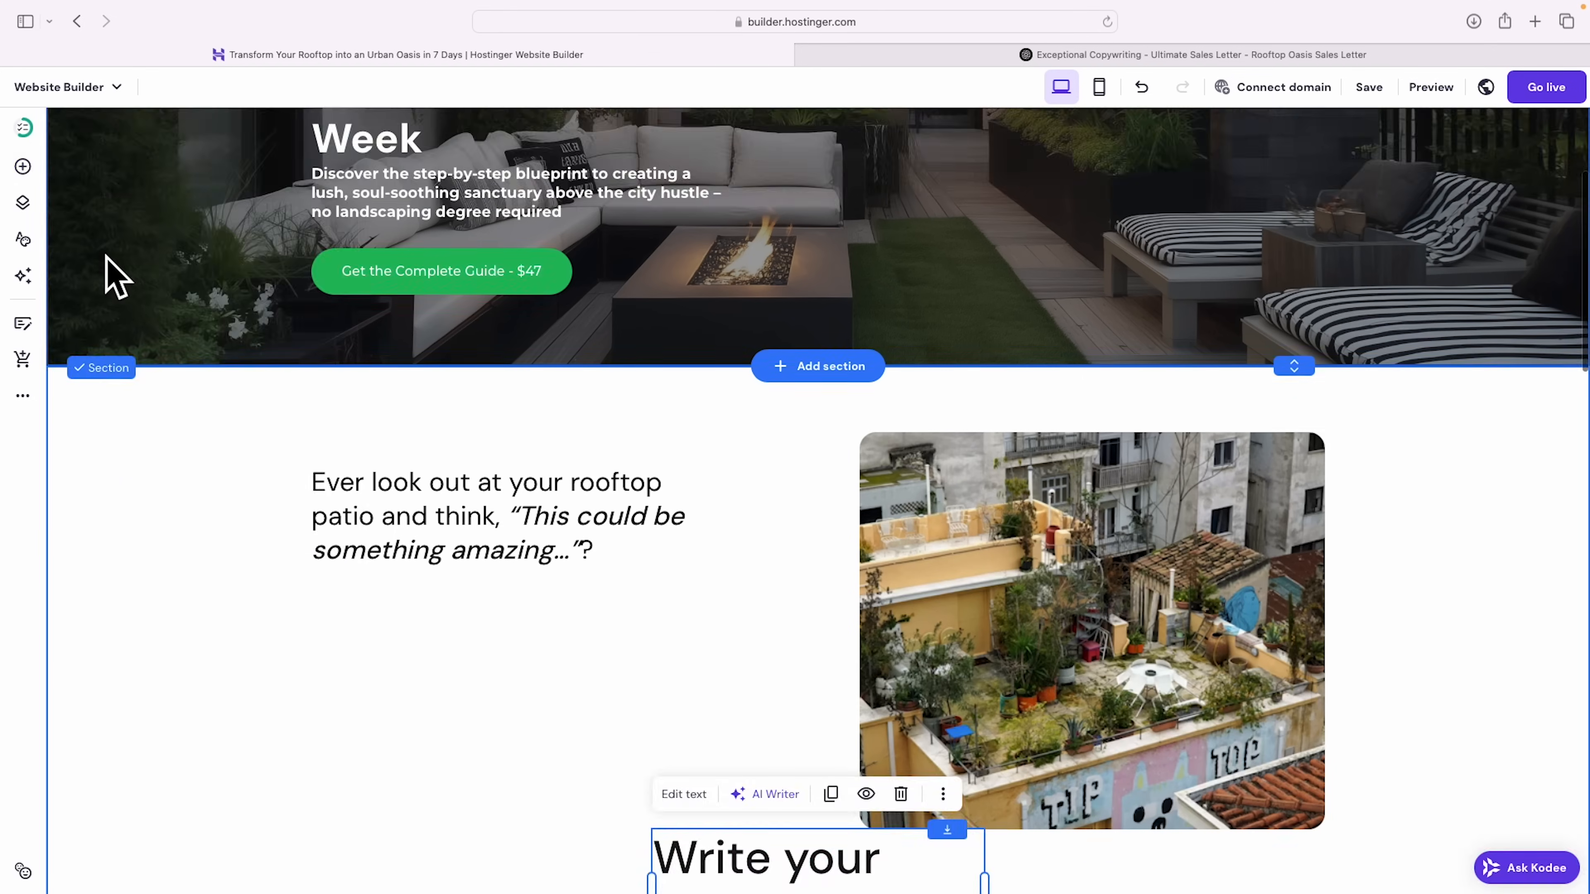
{"action": "scroll", "coordinate": [696, 626], "scroll_direction": "down", "scroll_amount": 2}
{"action": "left_click_drag", "start_coordinate": [800, 727], "coordinate": [464, 486]}
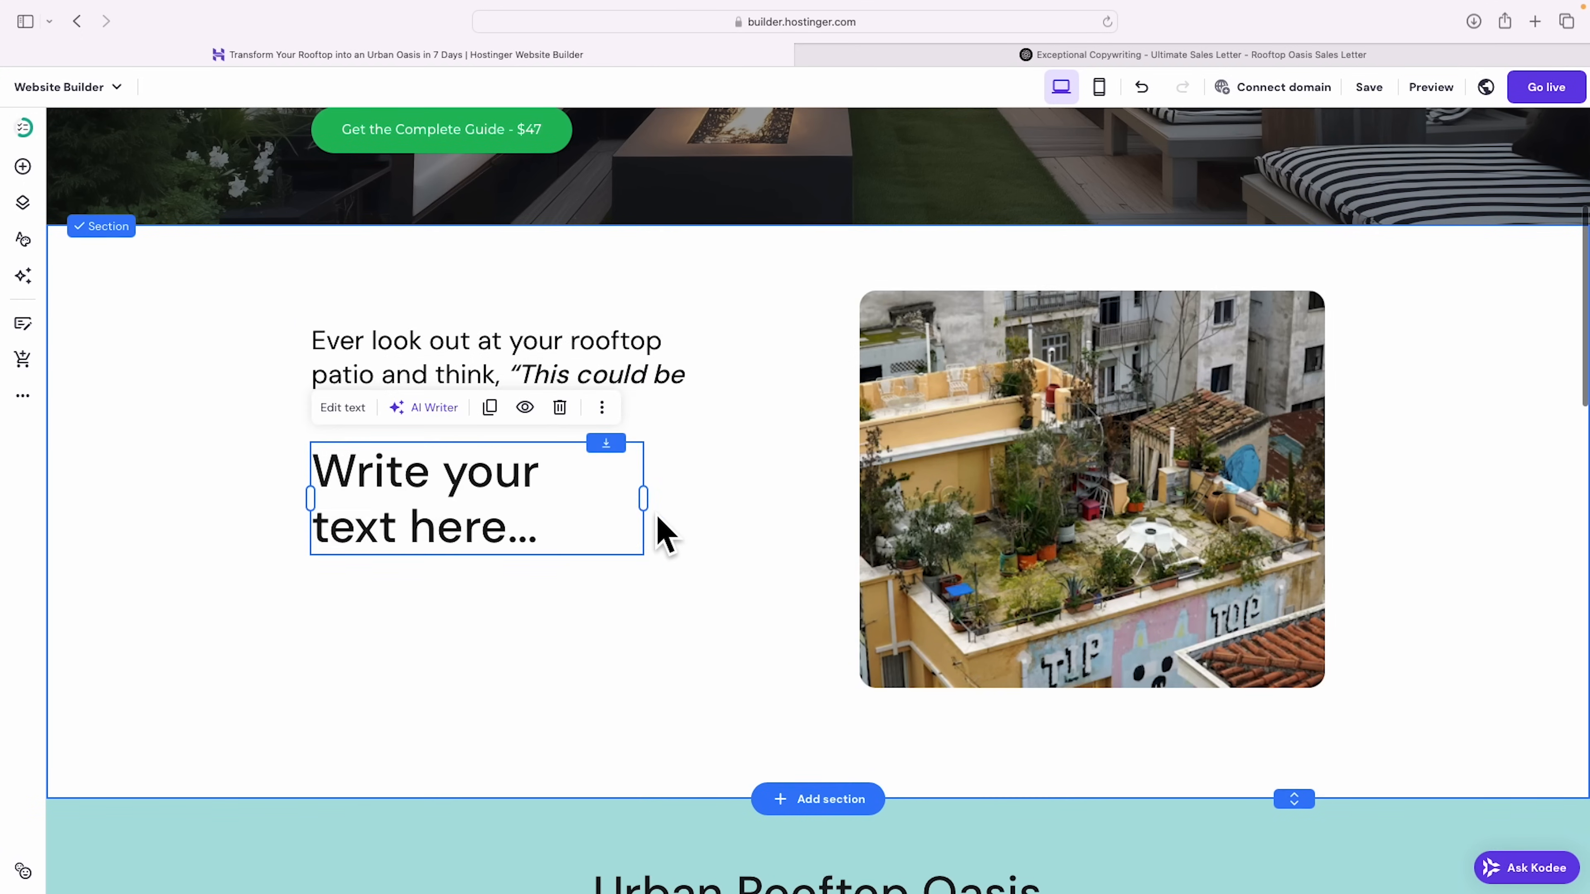
{"action": "left_click_drag", "start_coordinate": [645, 507], "coordinate": [818, 517]}
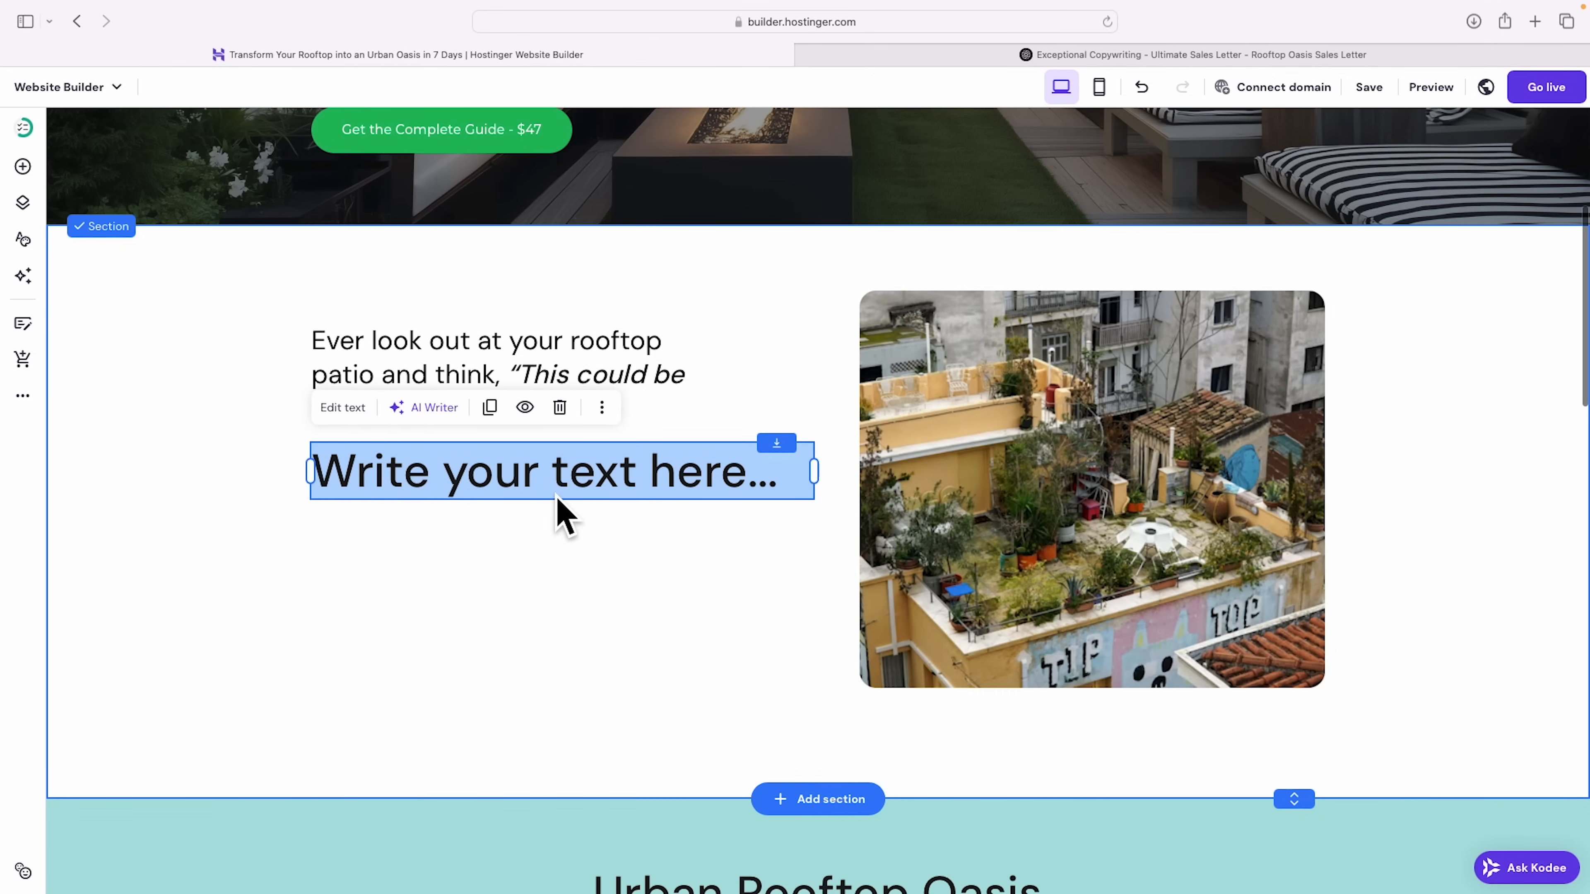
Step: Apply the Paragraph 1 text style to the new placeholder text under the heading
{"action": "left_click", "coordinate": [343, 413]}
{"action": "left_click", "coordinate": [629, 418]}
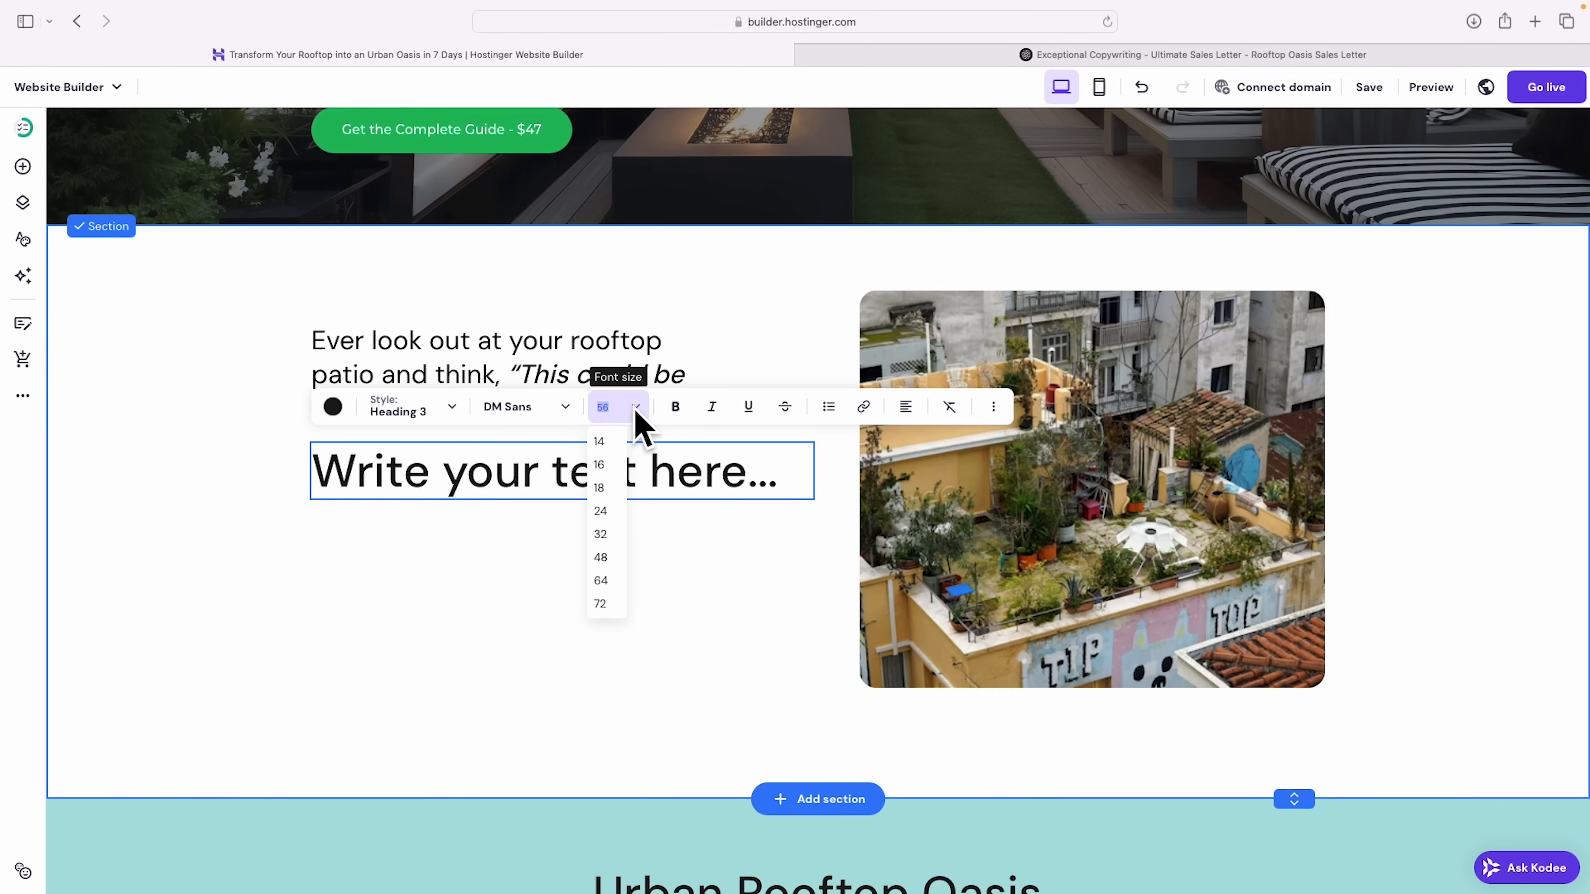
{"action": "left_click", "coordinate": [742, 464]}
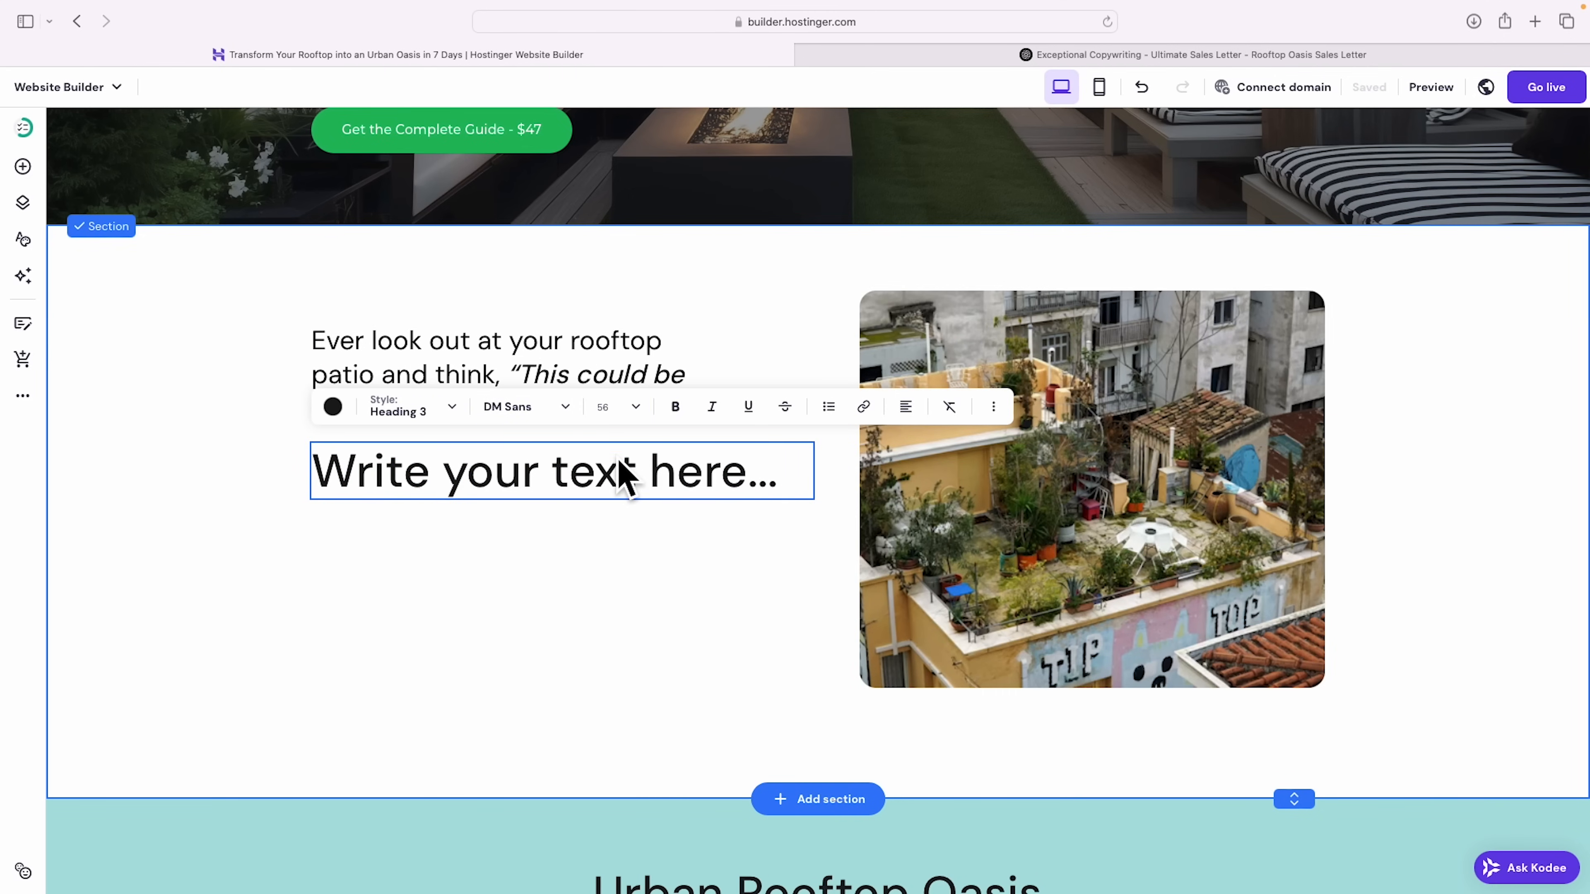
{"action": "left_click", "coordinate": [454, 410]}
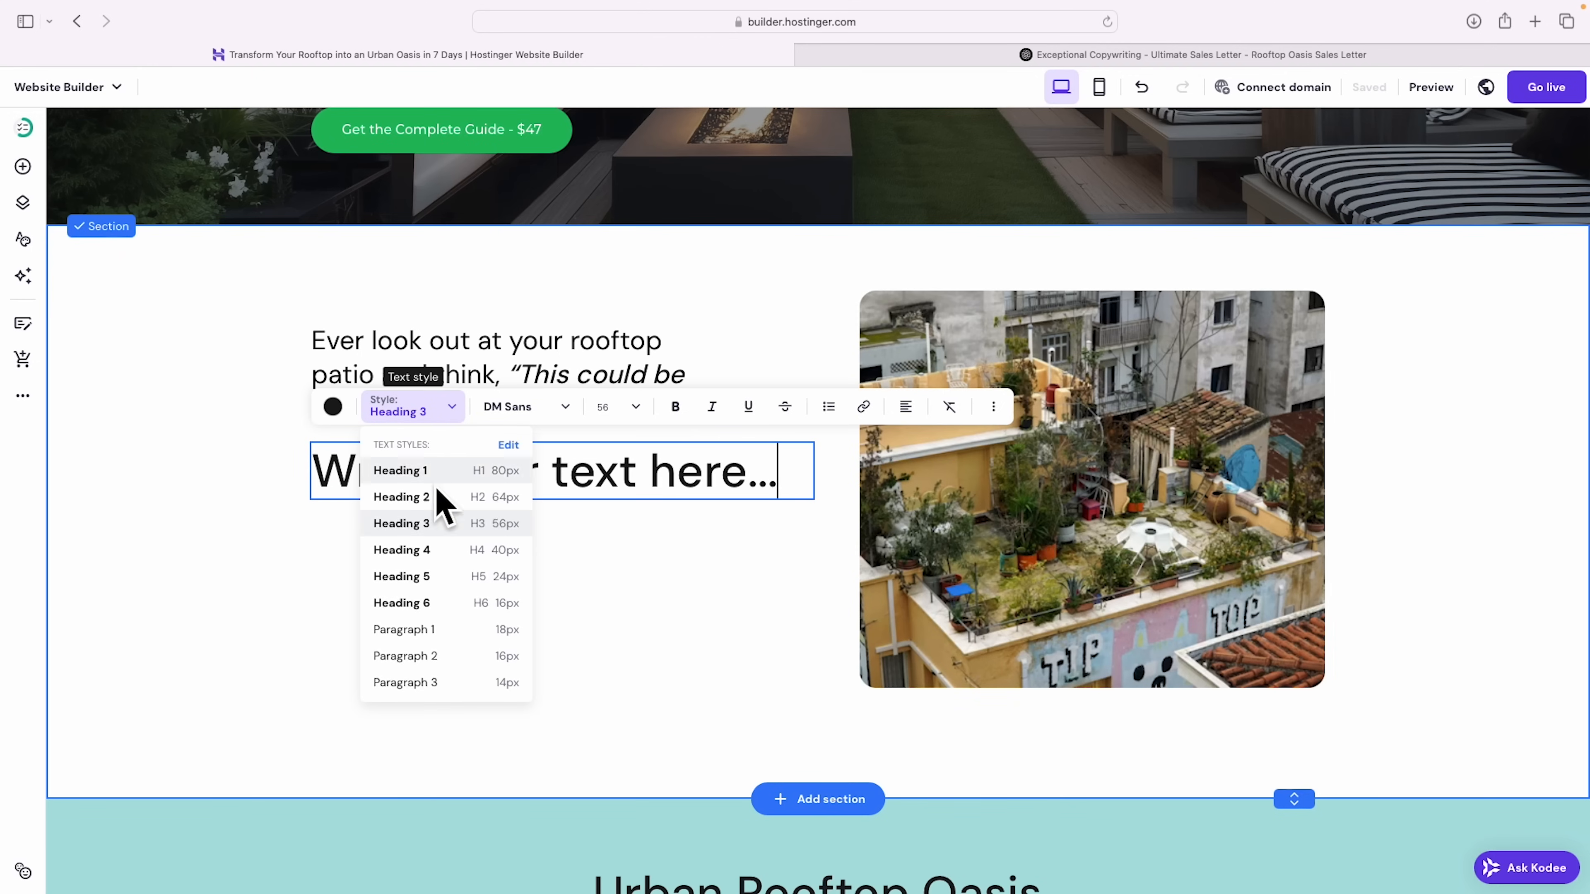
{"action": "left_click", "coordinate": [430, 629]}
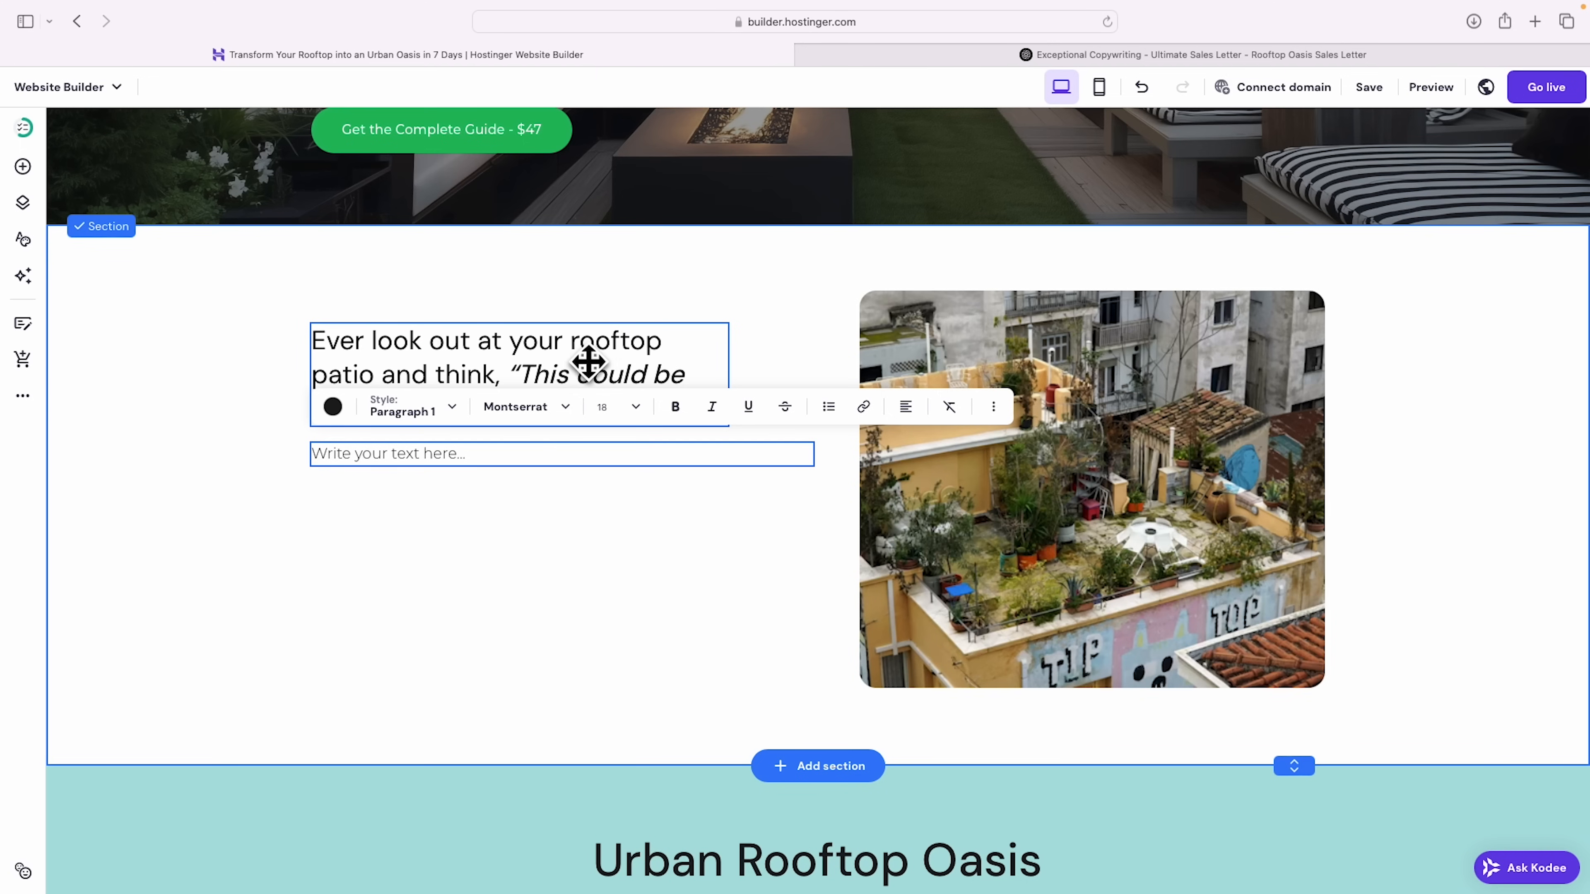
{"action": "scroll", "coordinate": [660, 408], "scroll_direction": "up", "scroll_amount": 7}
{"action": "scroll", "coordinate": [528, 338], "scroll_direction": "down", "scroll_amount": 3}
{"action": "scroll", "coordinate": [720, 385], "scroll_direction": "down", "scroll_amount": 2}
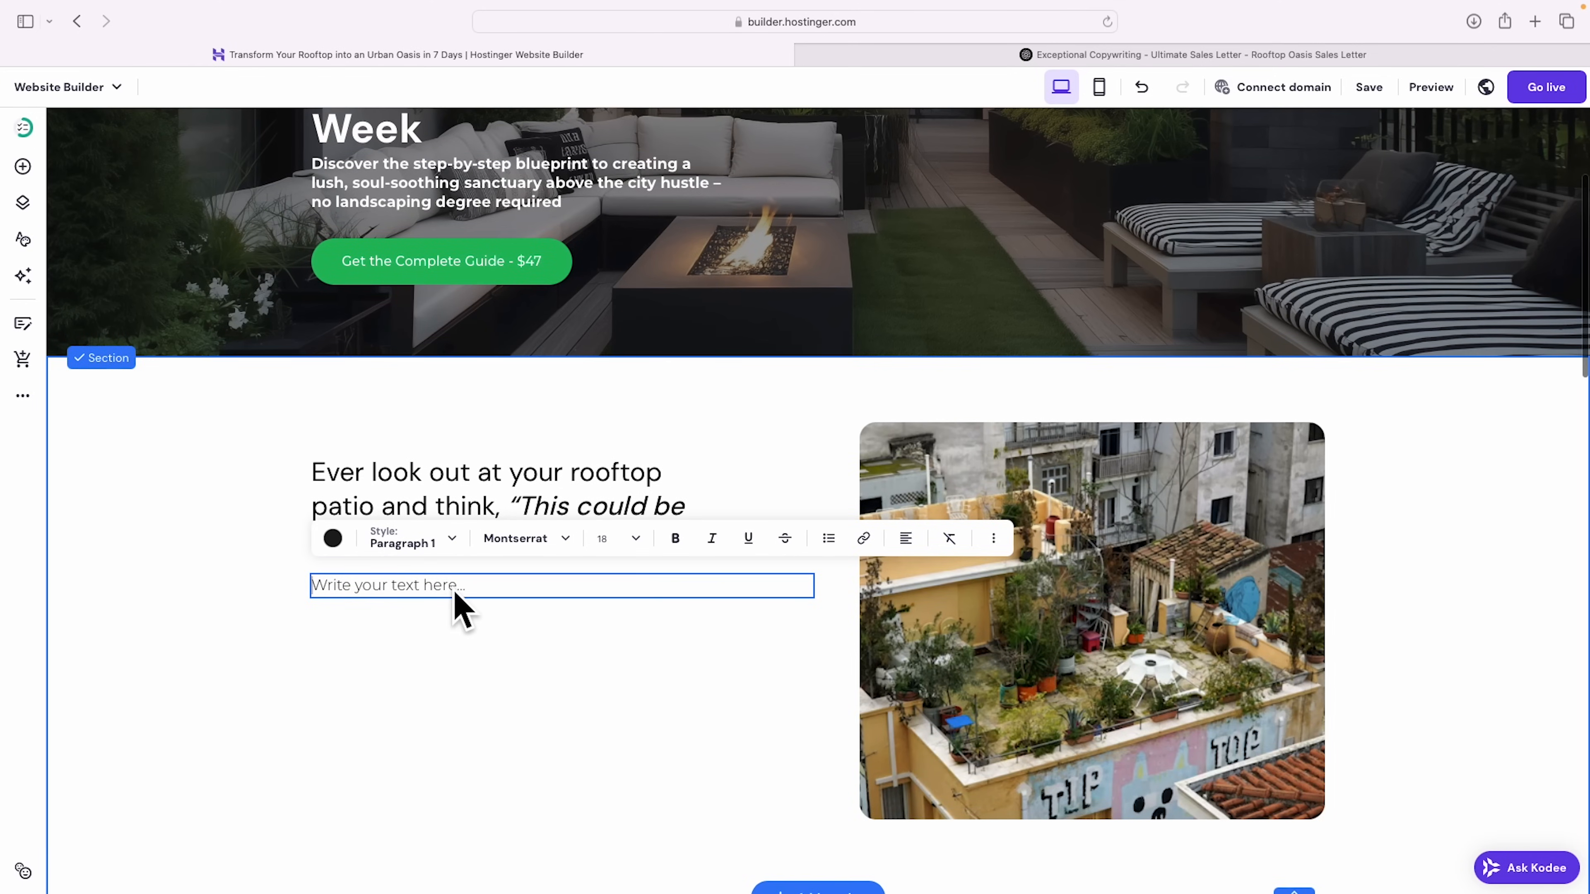
Step: Replace the placeholder text with ChatGPT's three paragraphs from "Maybe right now it's just a concrete slab" through "change the game for your outdoor space."
{"action": "left_click", "coordinate": [932, 56]}
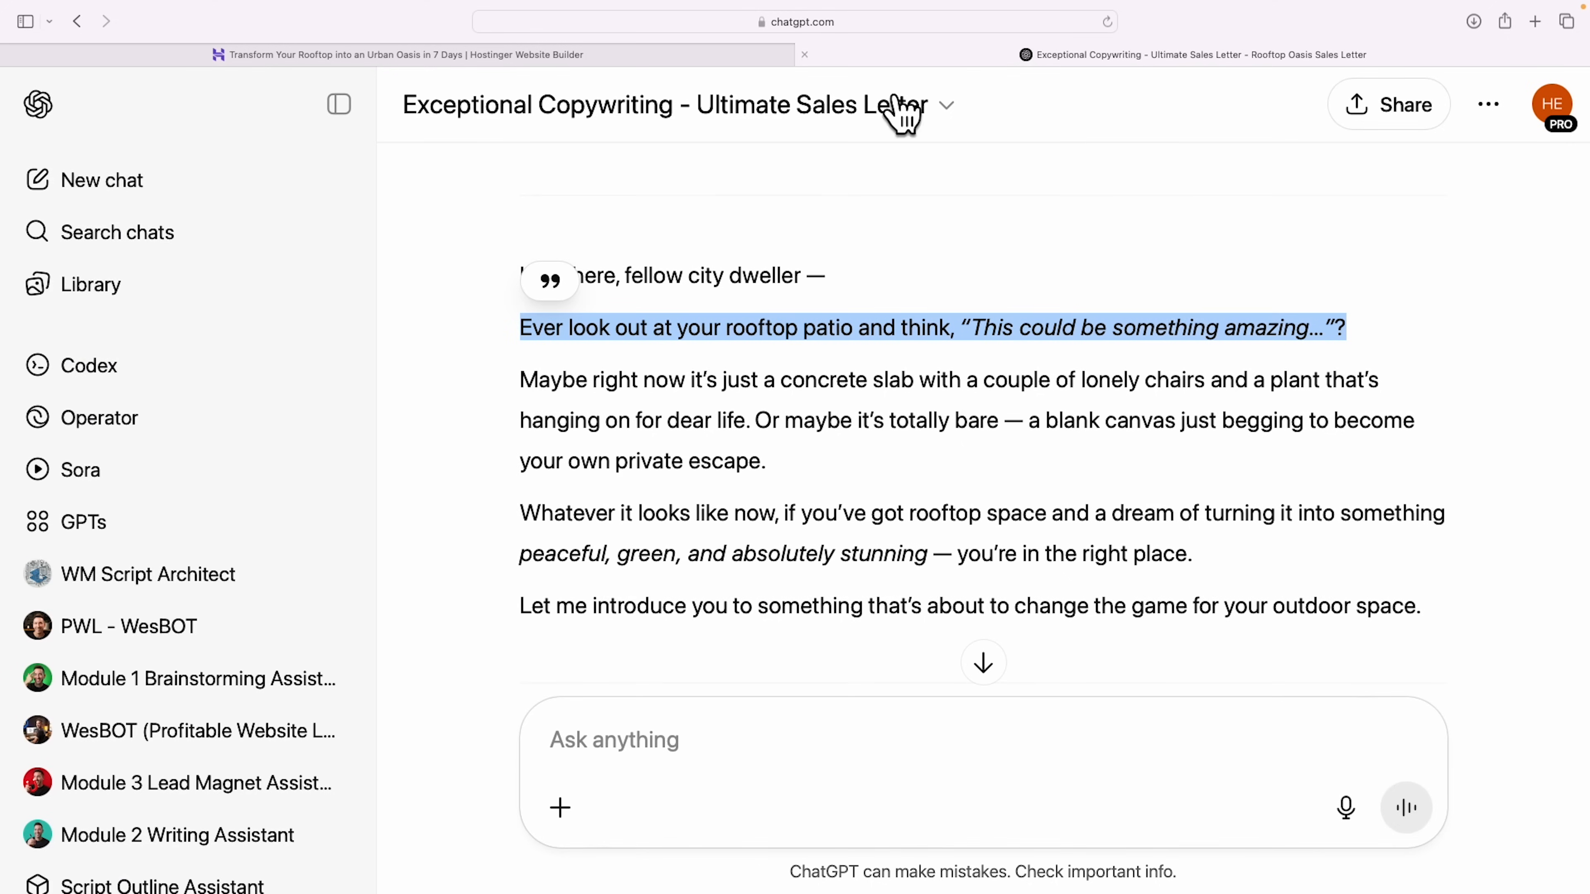
{"action": "left_click_drag", "start_coordinate": [531, 394], "coordinate": [1415, 613]}
{"action": "key", "text": "super+c"}
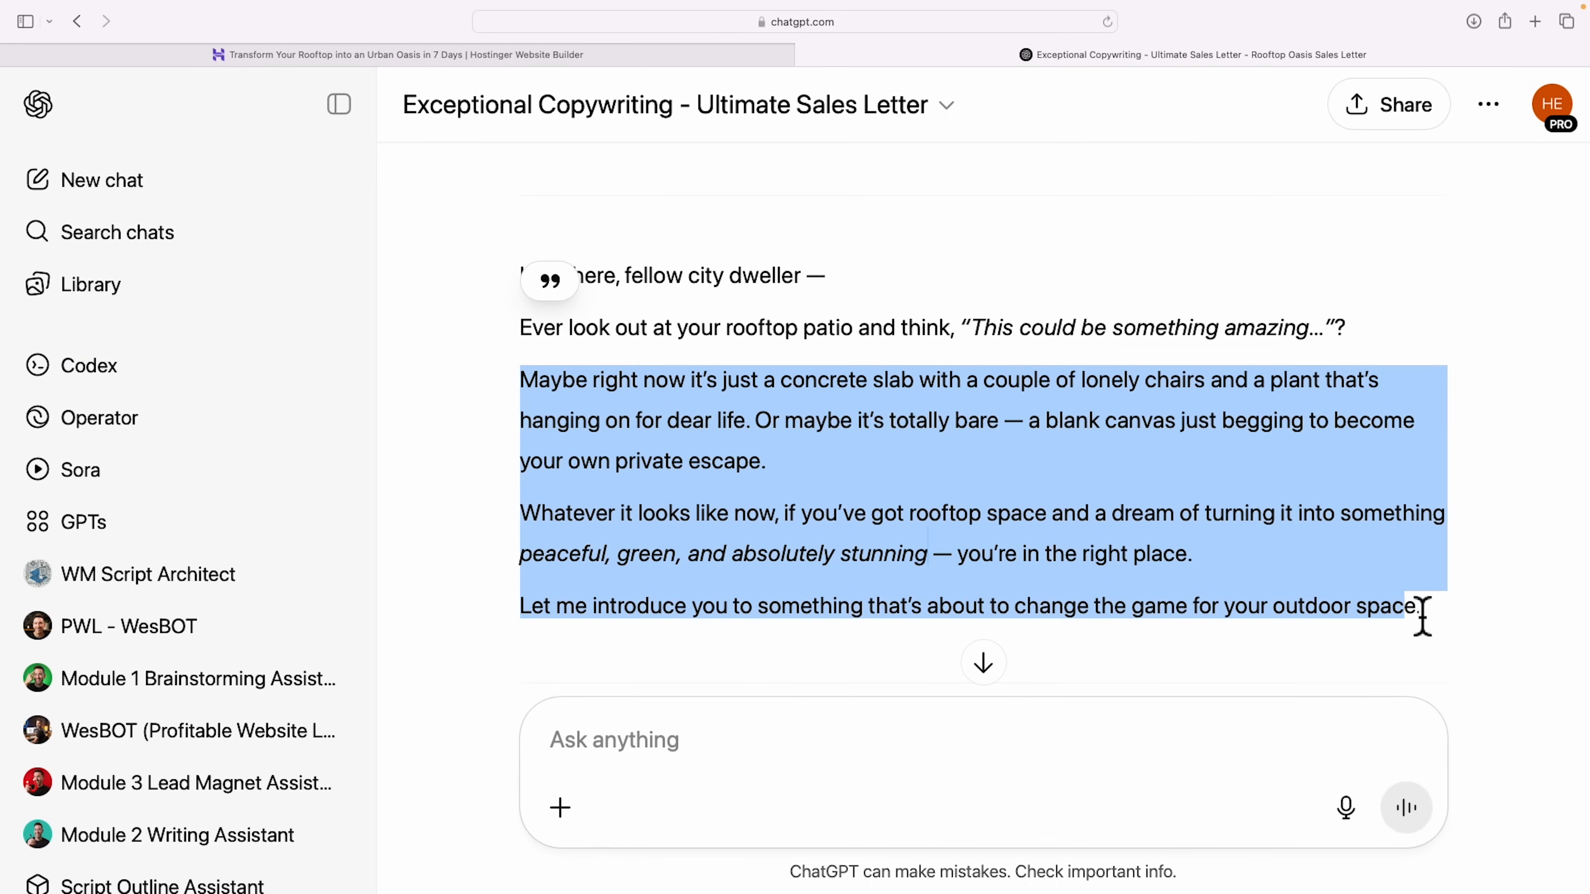
{"action": "left_click", "coordinate": [639, 56]}
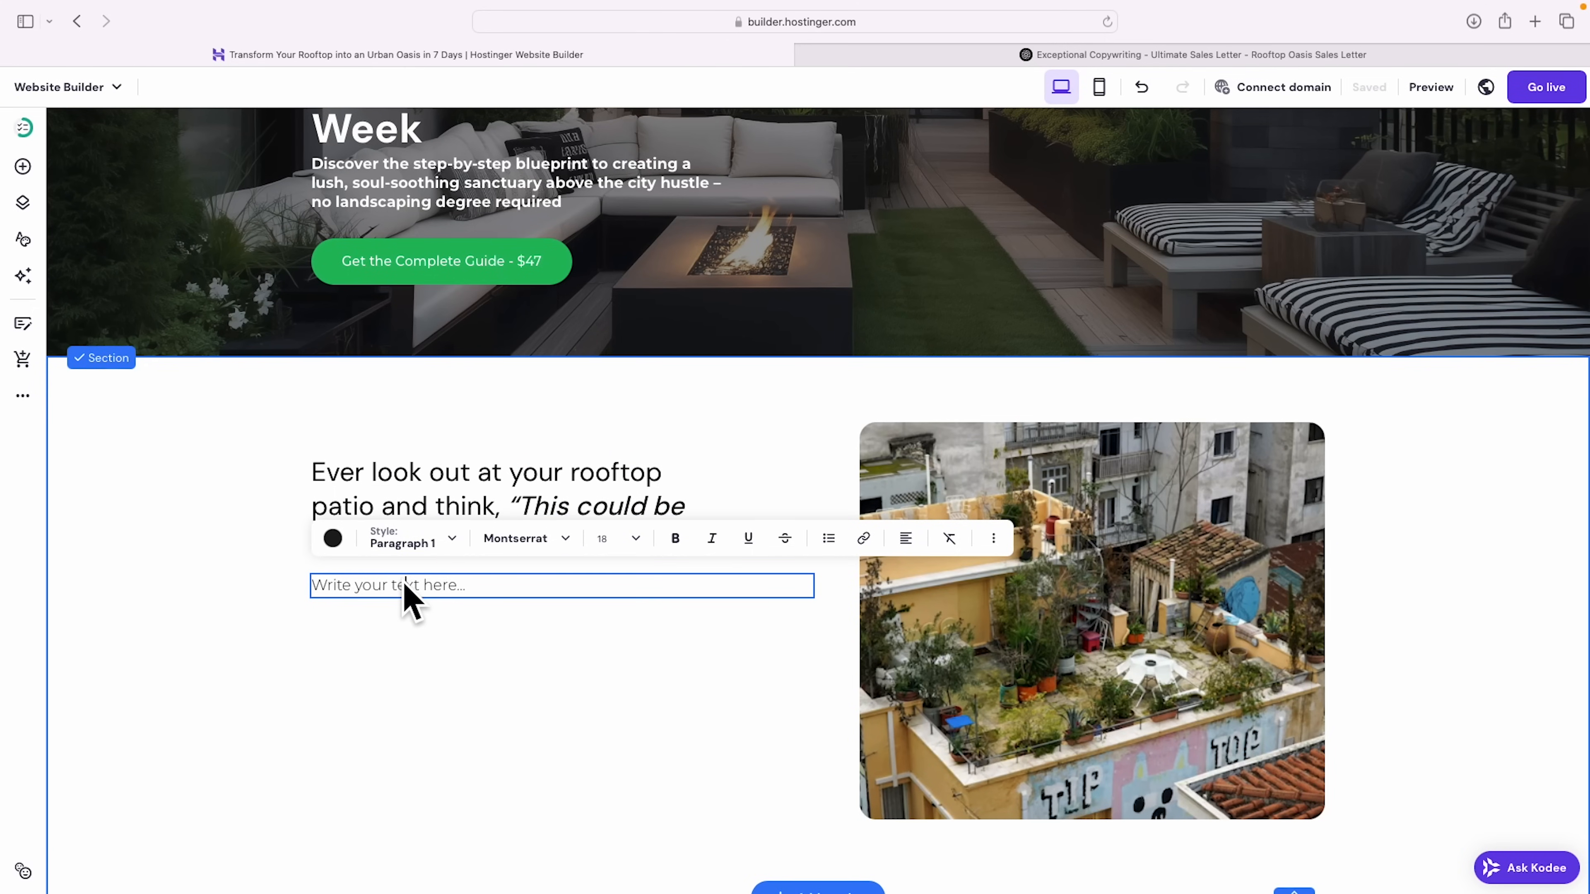
{"action": "key", "text": "super+v"}
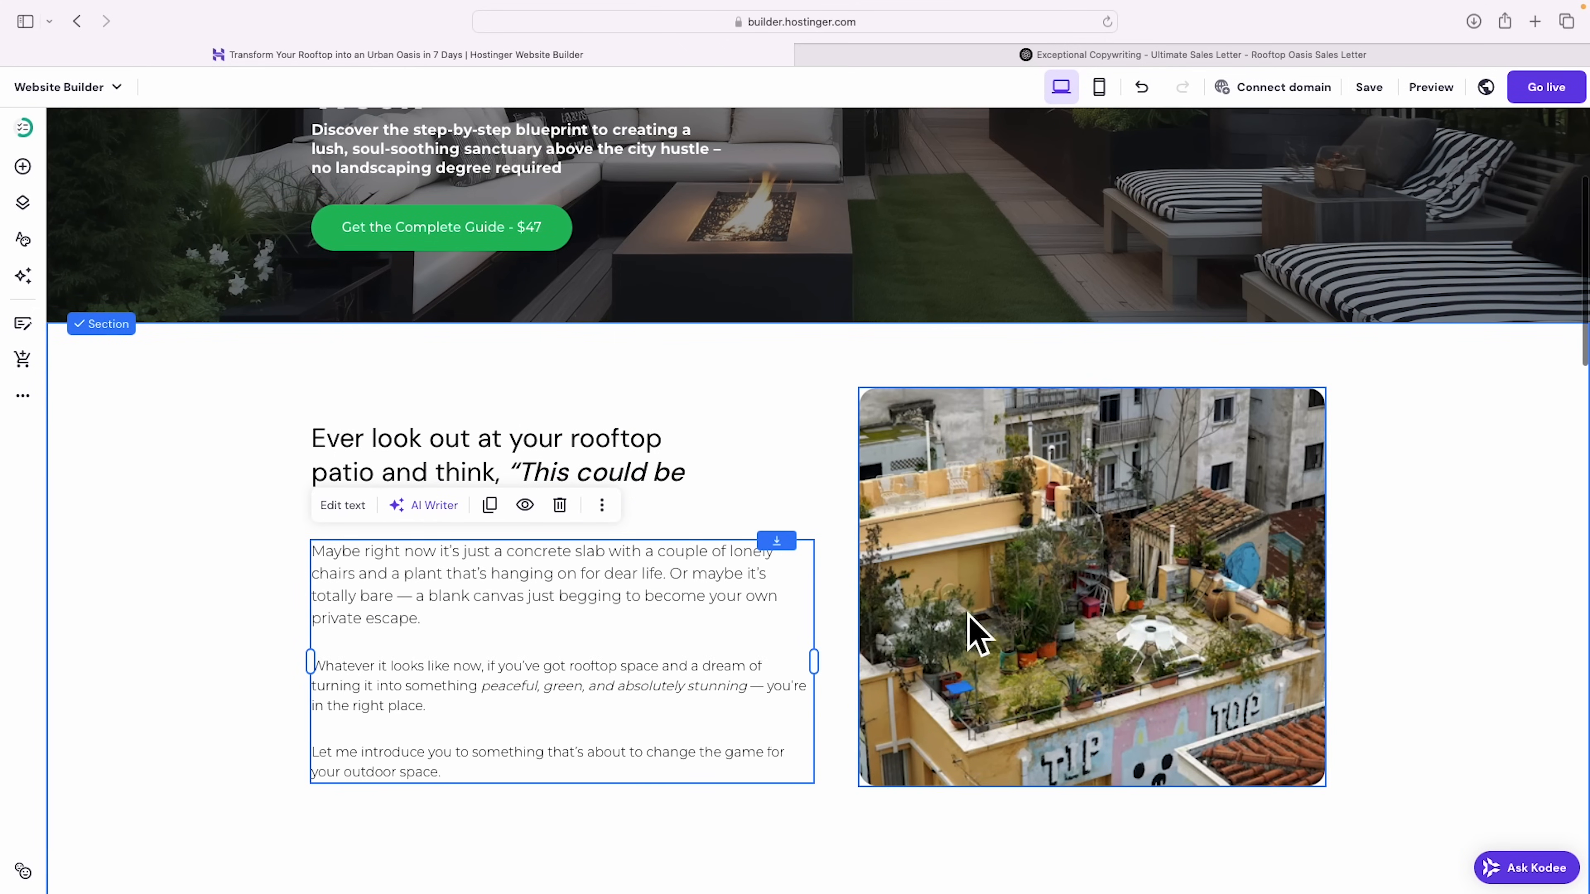
{"action": "scroll", "coordinate": [1180, 589], "scroll_direction": "down", "scroll_amount": 1}
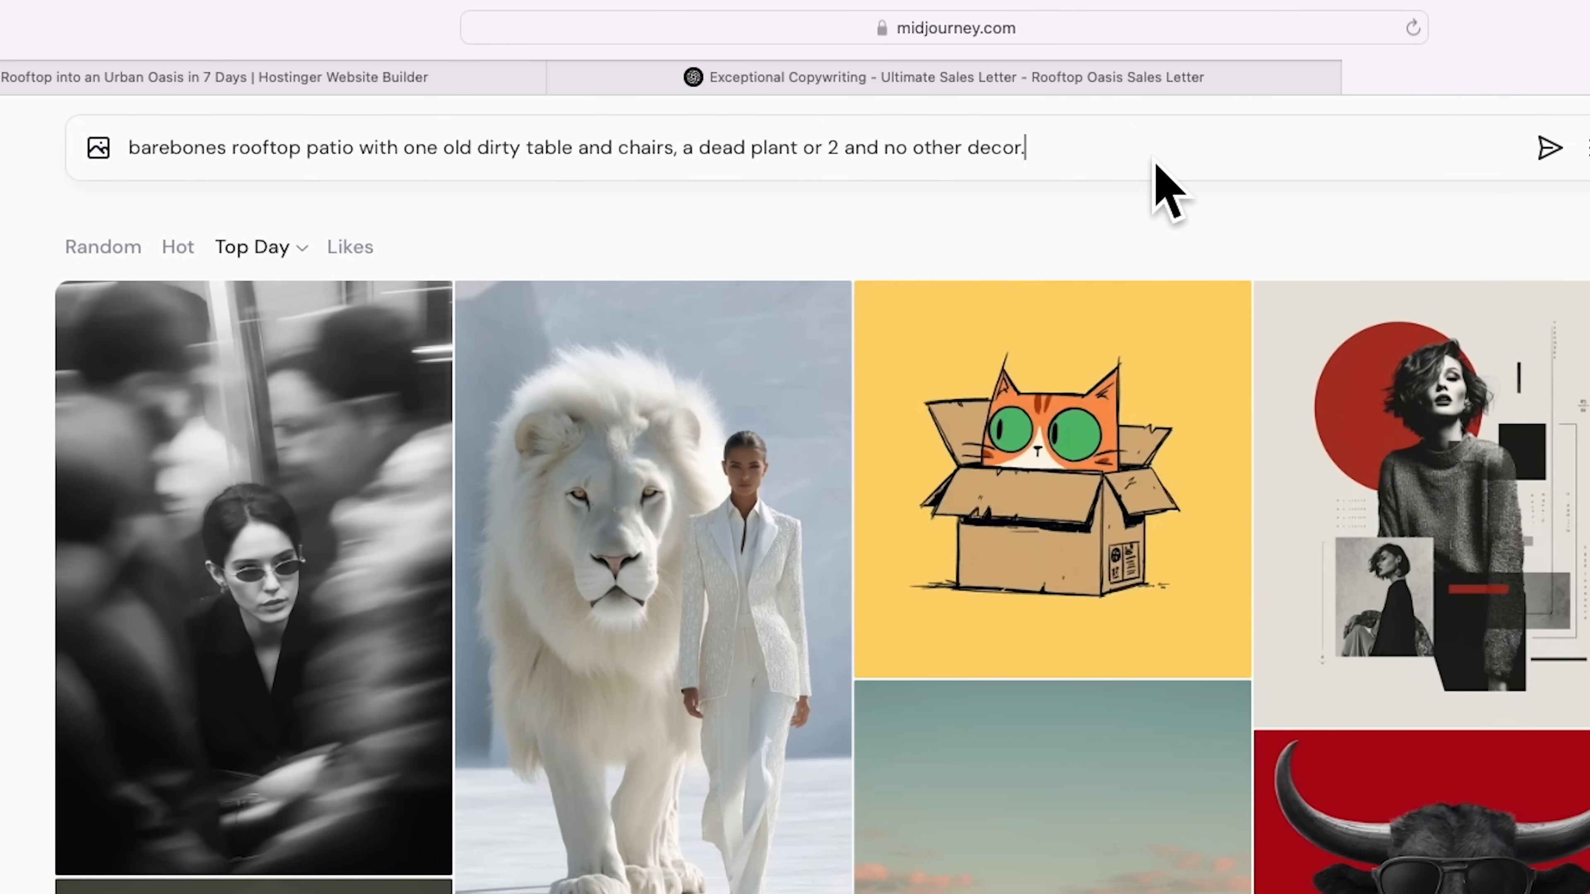
Step: In Midjourney, generate images from the prompt "barebones rooftop patio with one old dirty table and chairs, a dead plant or 2 and no other decor."
{"action": "key", "text": "Return"}
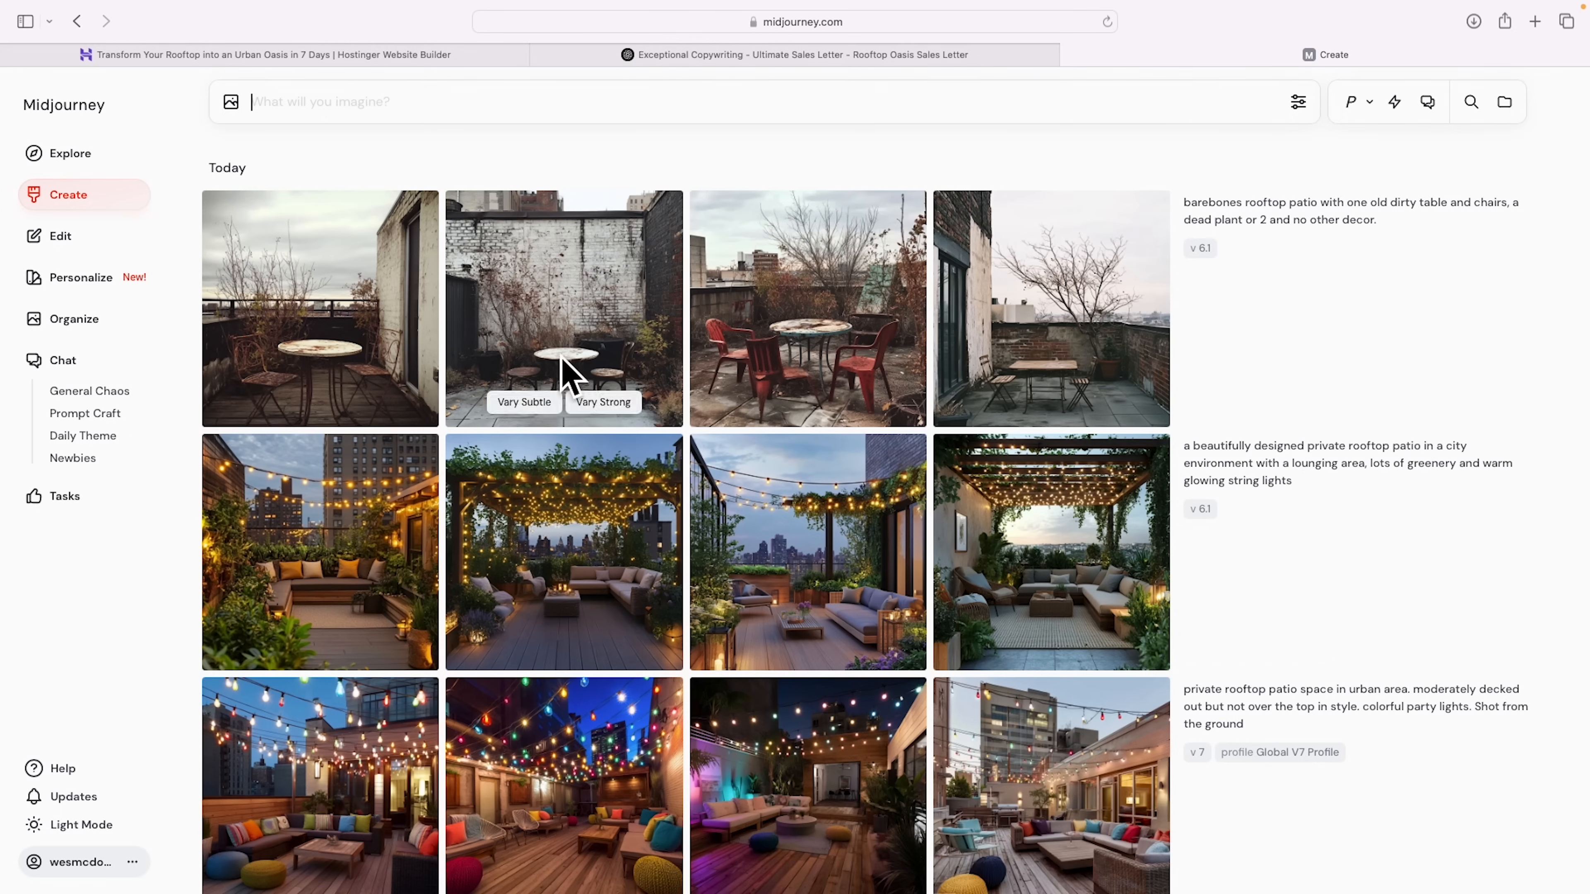
{"action": "mouse_move", "coordinate": [1101, 355]}
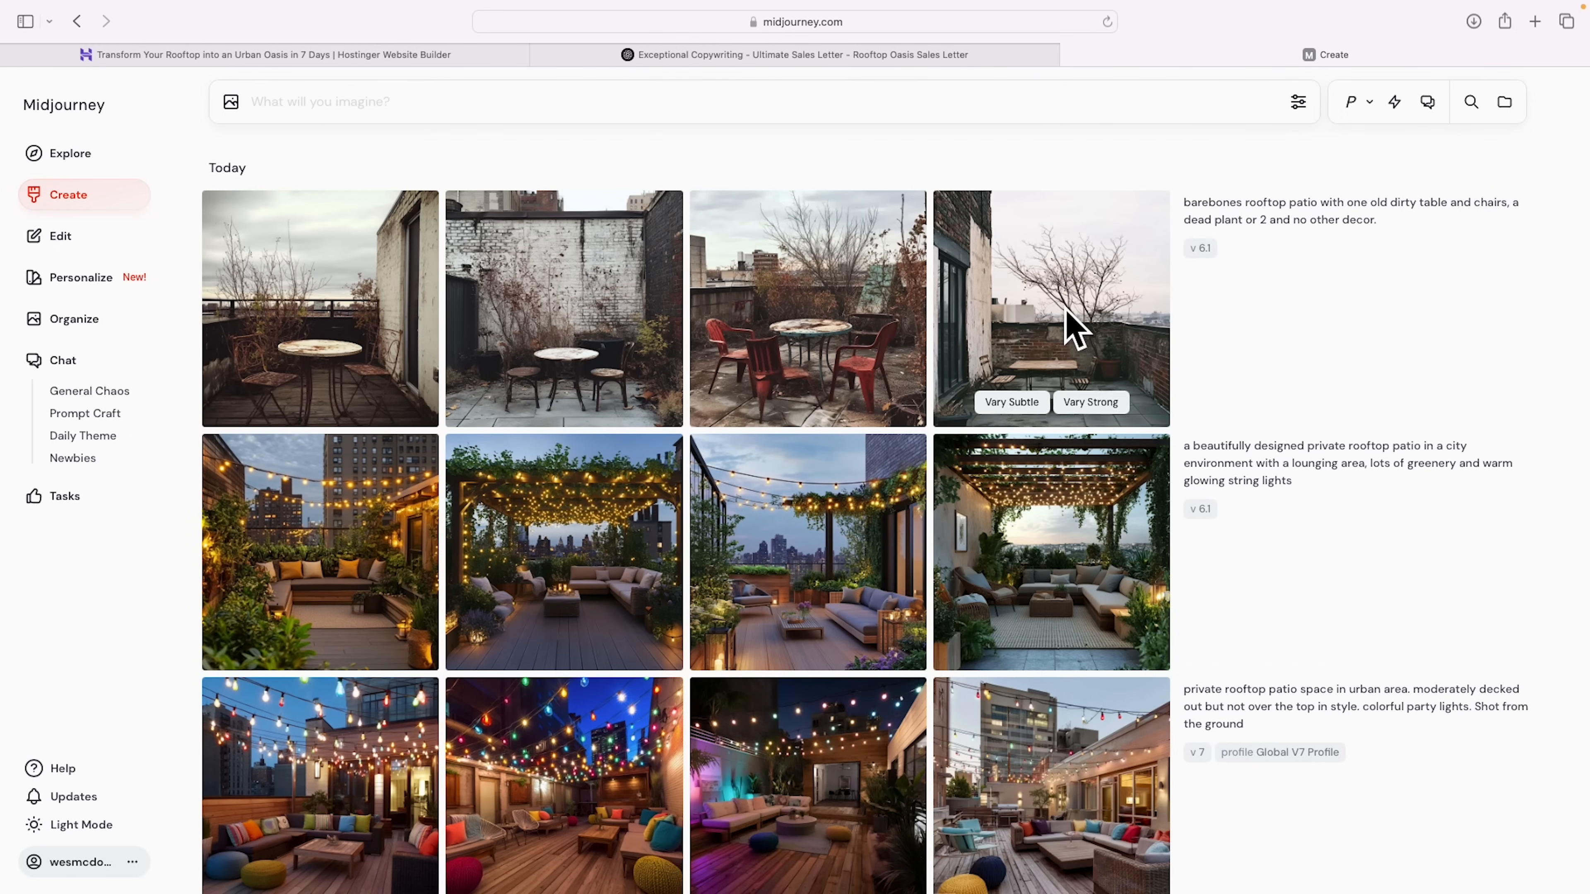
Step: Download Midjourney's fourth barebones patio image, with the bare tree, and replace the Hostinger section's rooftop photo with it
{"action": "left_click", "coordinate": [1074, 330]}
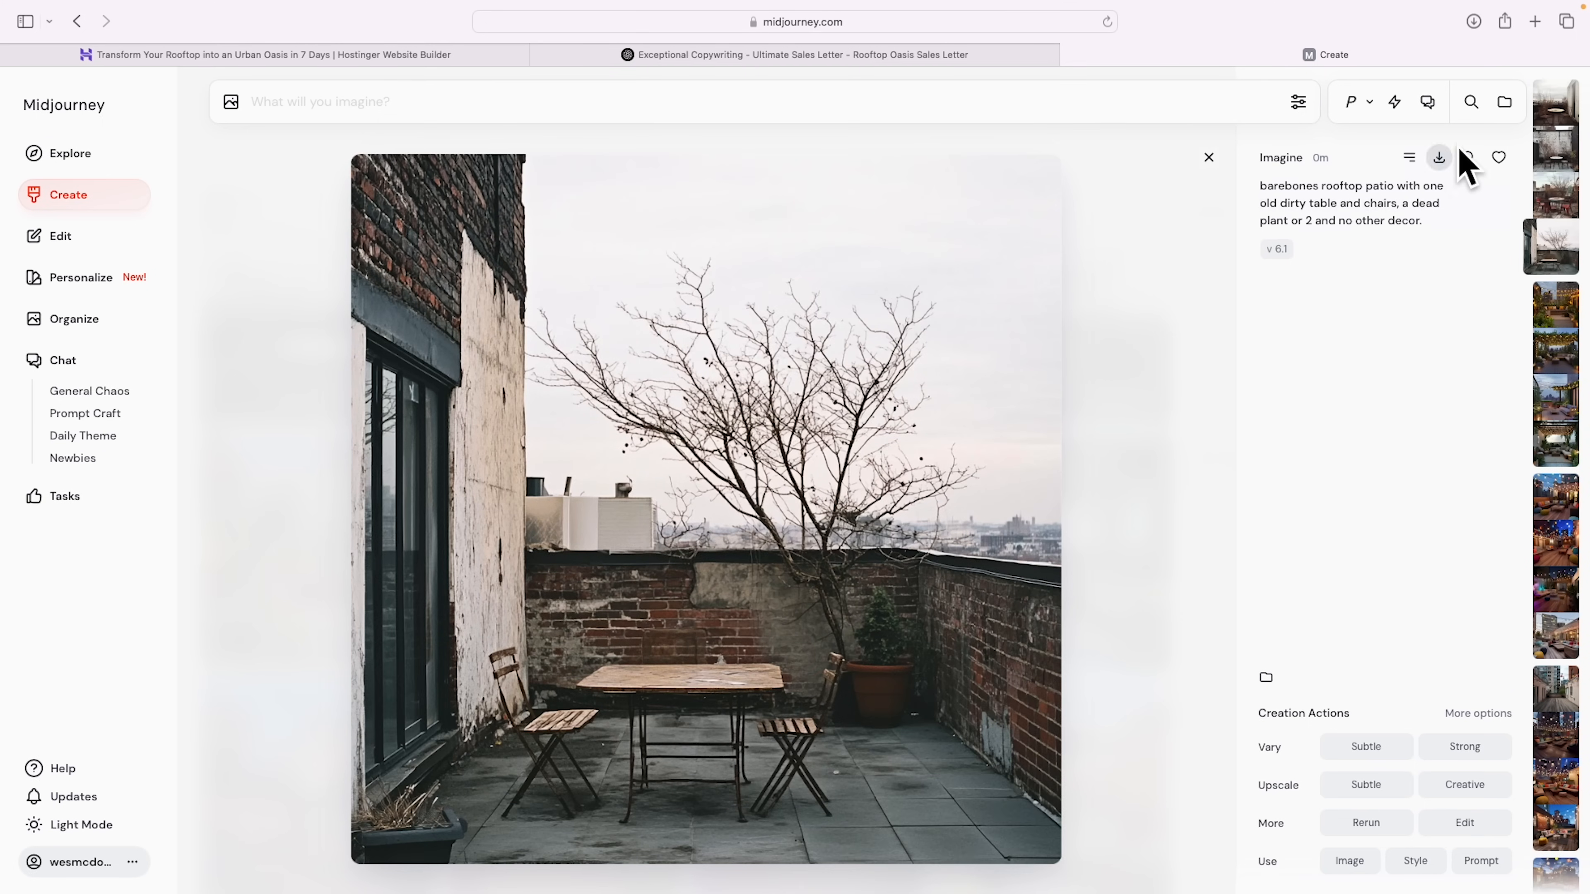
{"action": "left_click", "coordinate": [1439, 157]}
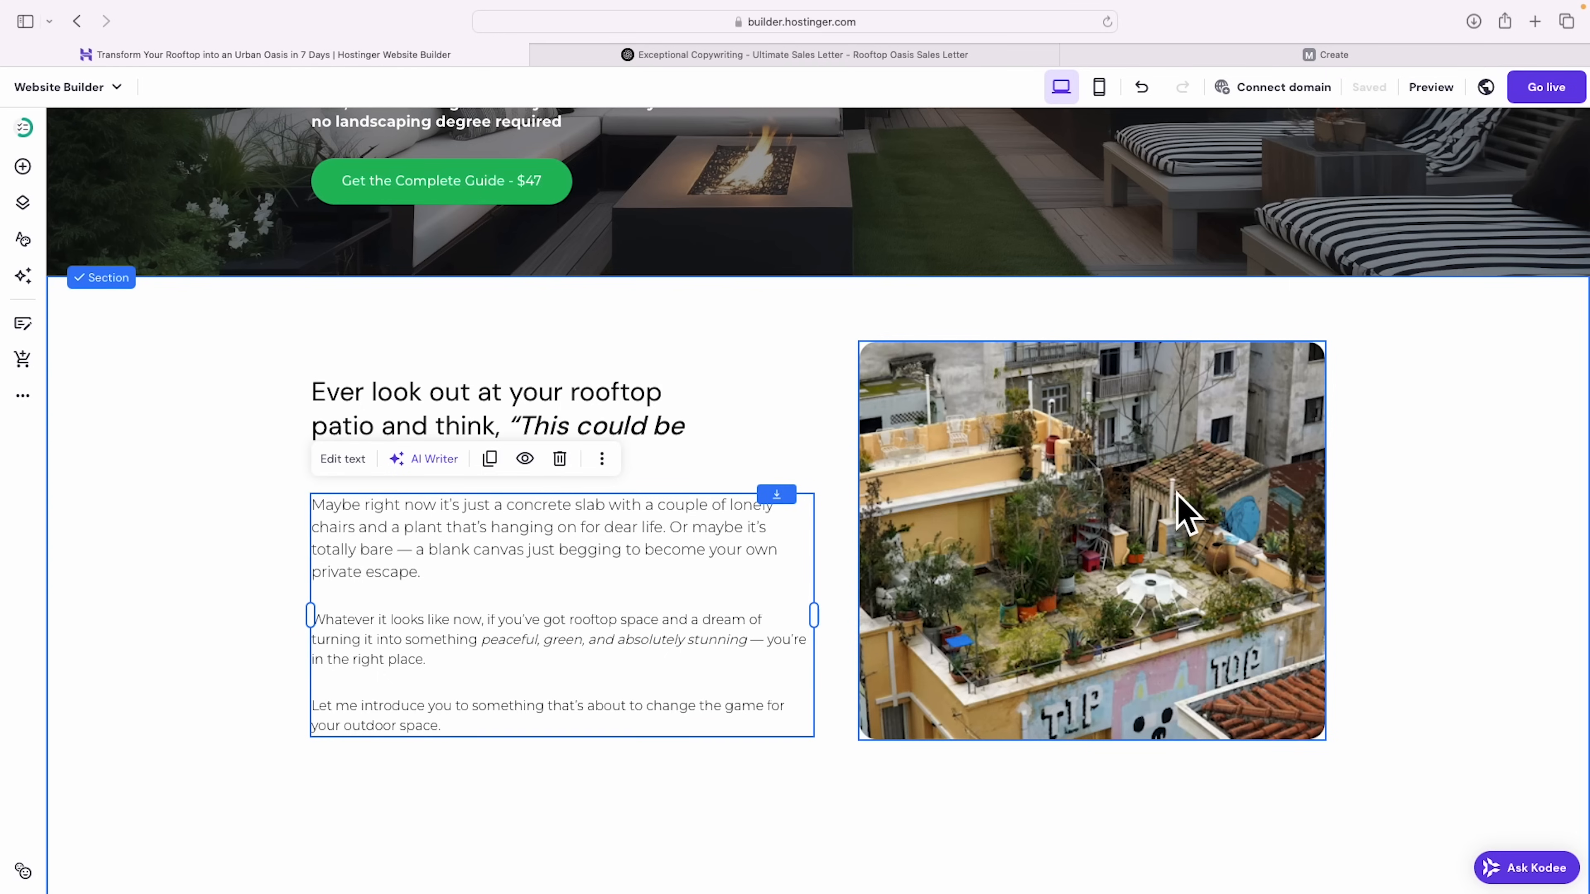
{"action": "left_click", "coordinate": [1186, 514]}
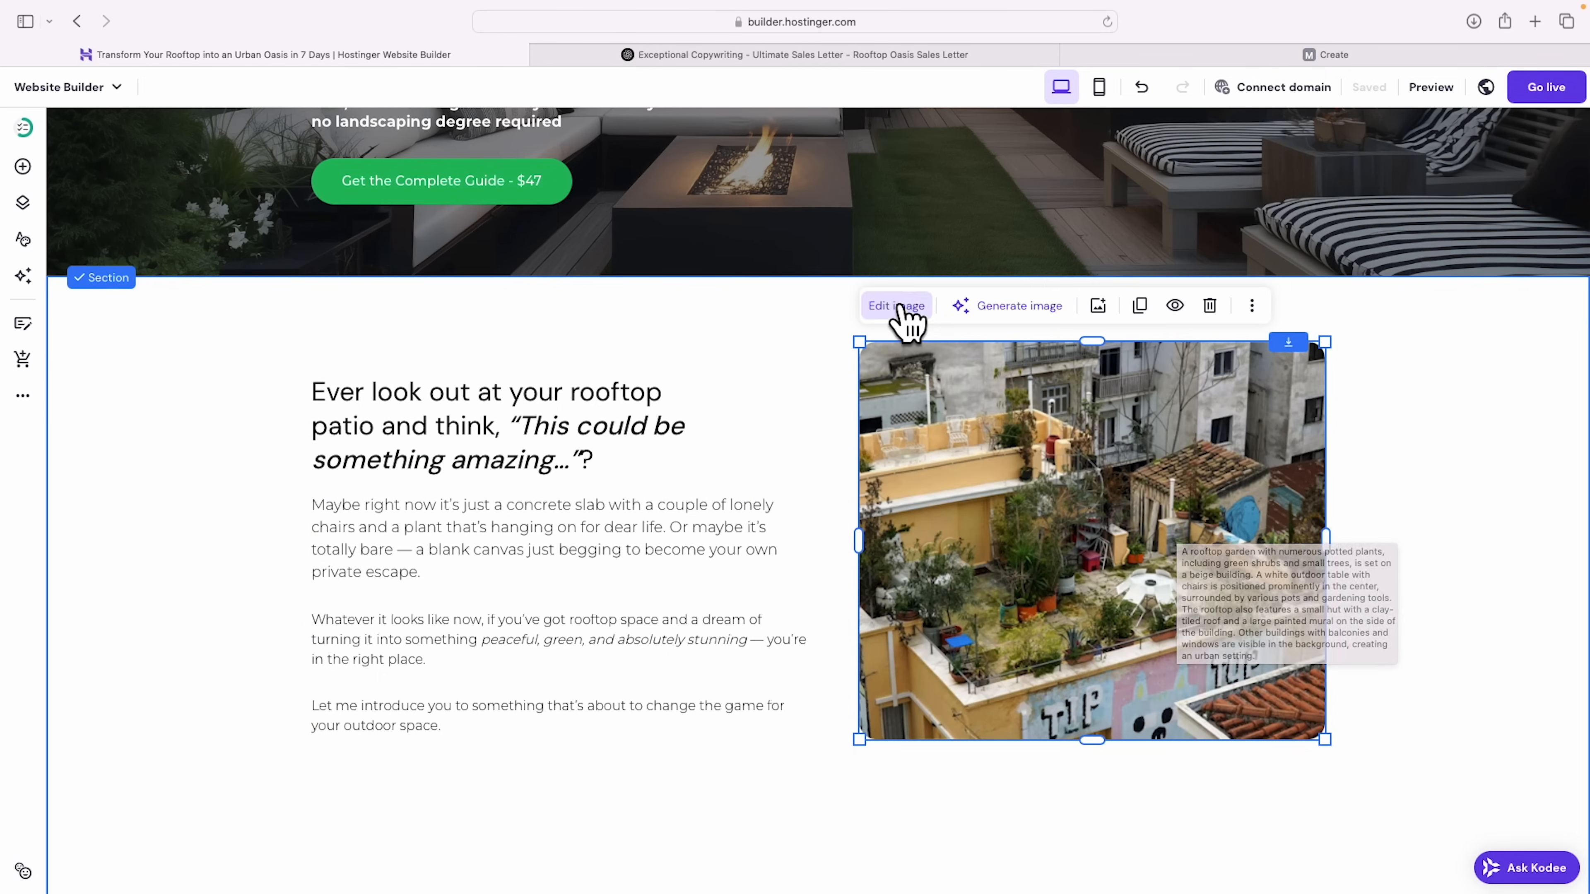
{"action": "left_click", "coordinate": [906, 308]}
{"action": "left_click", "coordinate": [1421, 573]}
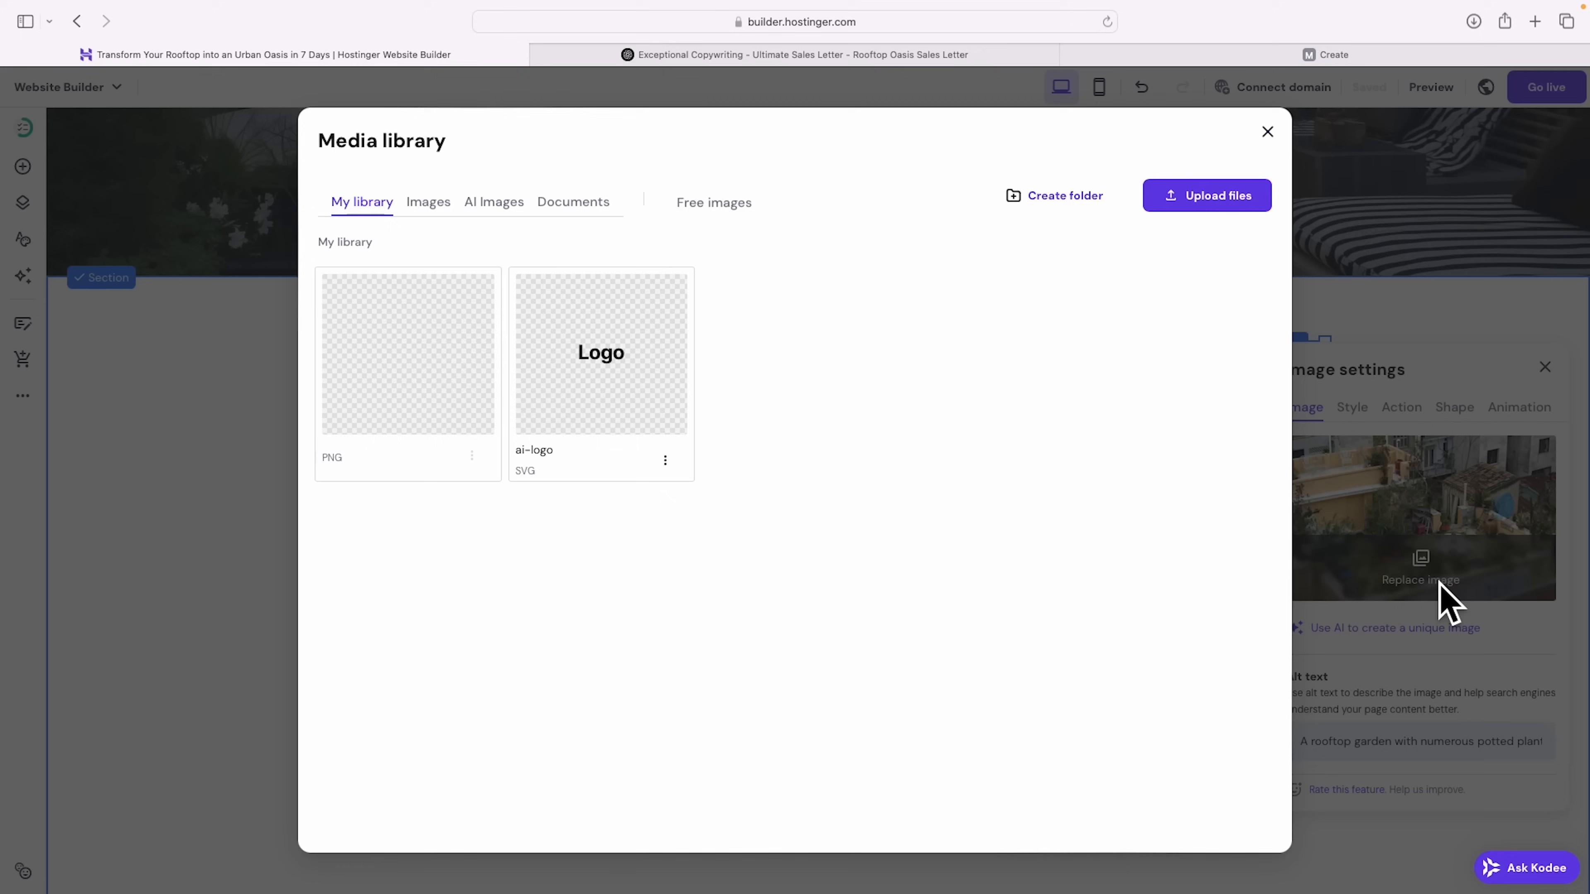
{"action": "left_click_drag", "start_coordinate": [813, 889], "coordinate": [701, 421]}
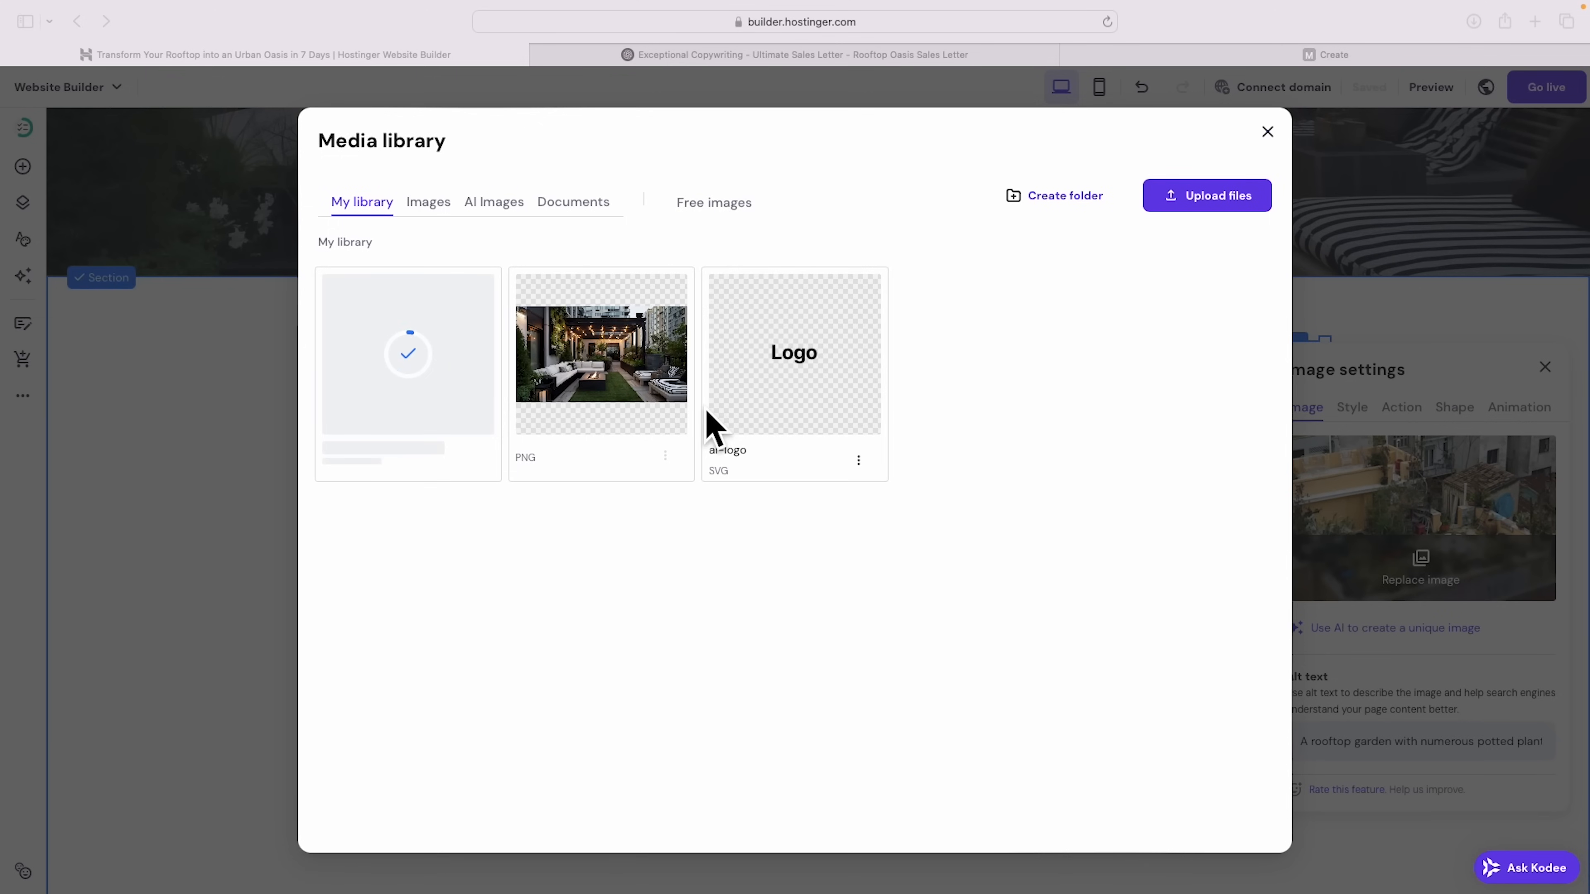
{"action": "mouse_move", "coordinate": [411, 358]}
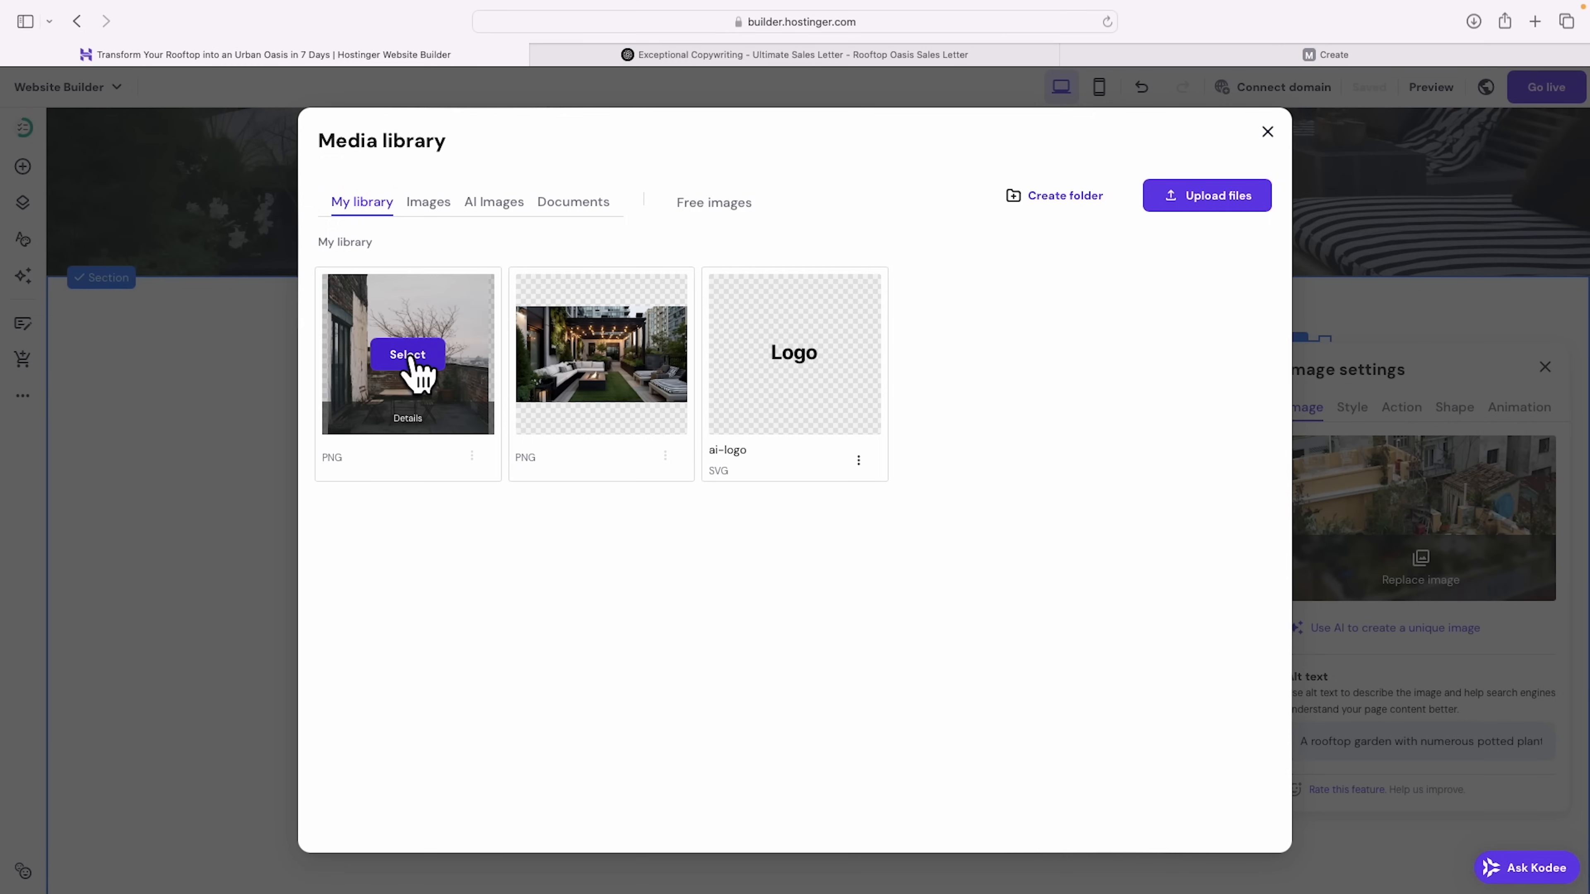
{"action": "left_click", "coordinate": [407, 354]}
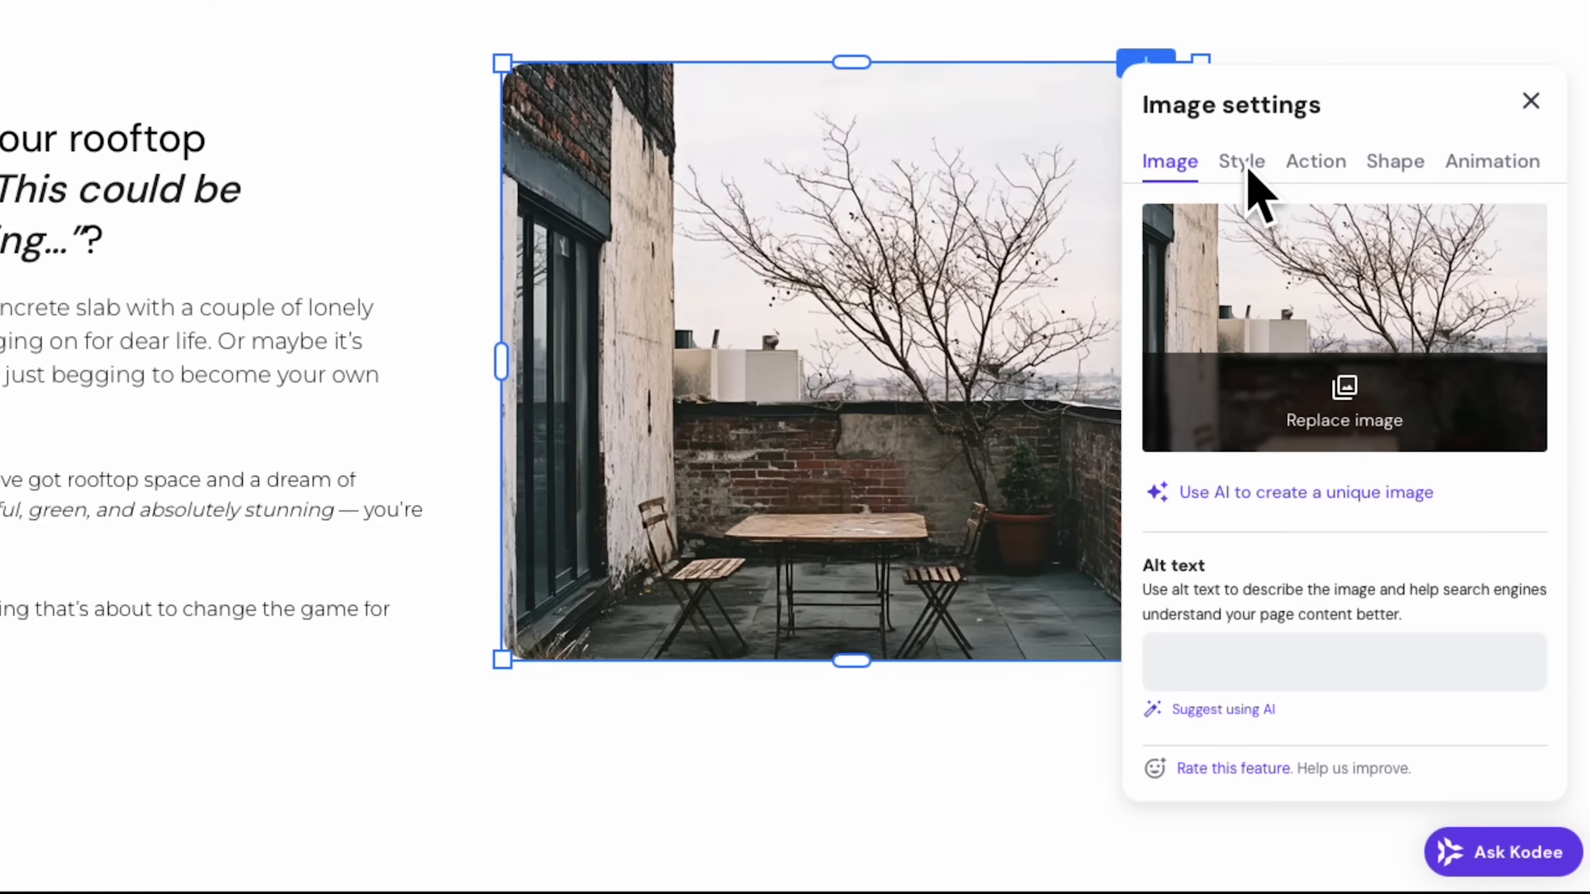
Step: Set the patio photo's corner radius to 34 px and its on-click action to Nothing
{"action": "left_click", "coordinate": [1355, 411]}
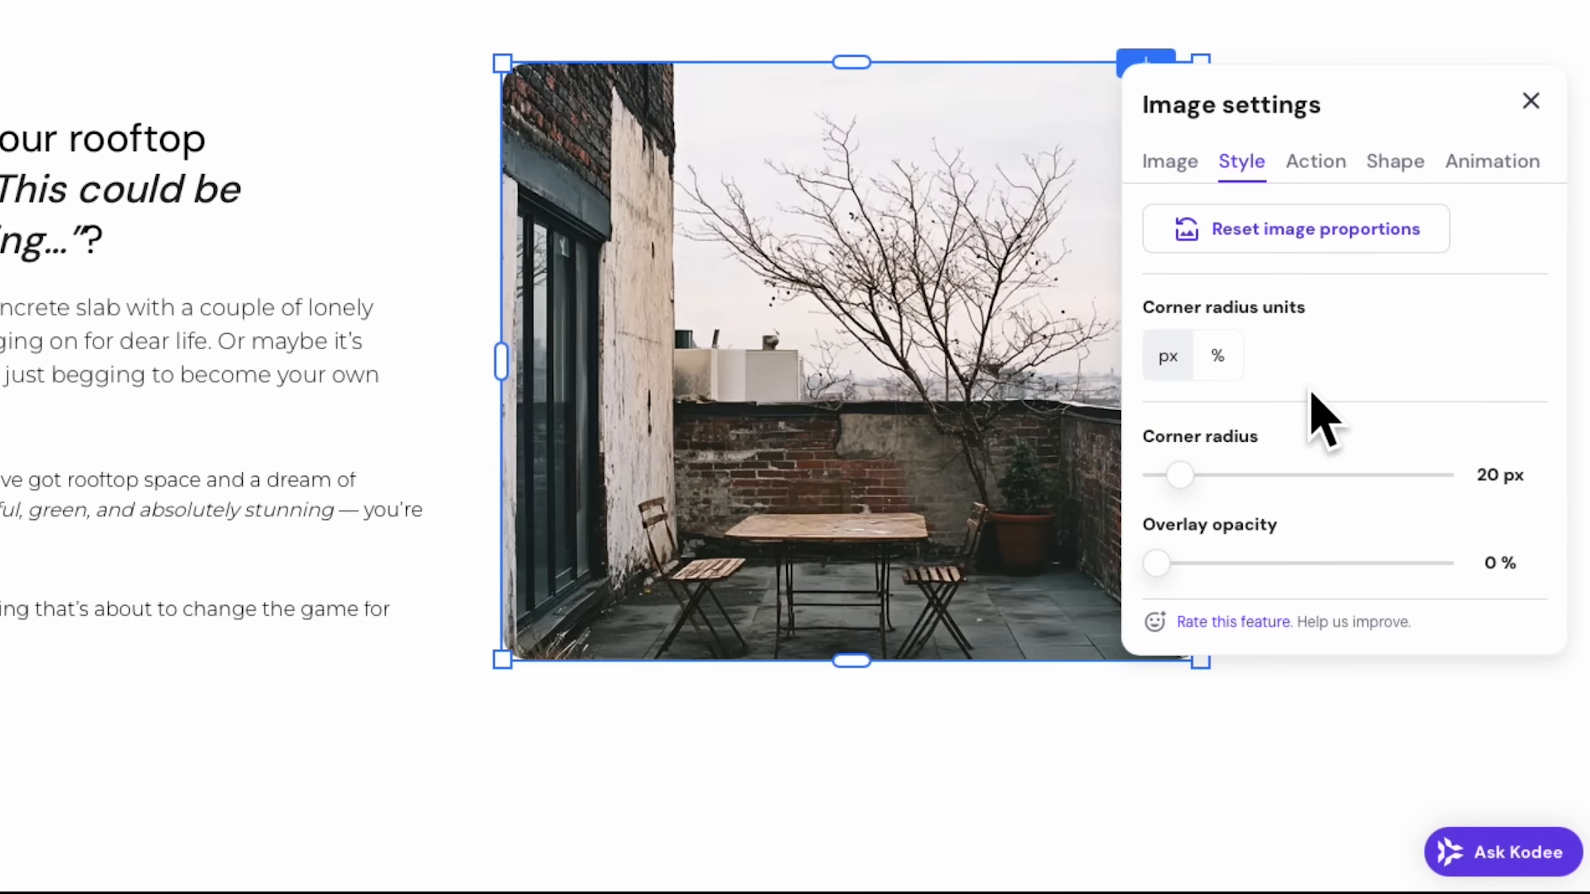
{"action": "mouse_move", "coordinate": [1181, 474]}
{"action": "left_mouse_down"}
{"action": "mouse_move", "coordinate": [1263, 469]}
{"action": "mouse_move", "coordinate": [1189, 474]}
{"action": "left_mouse_up"}
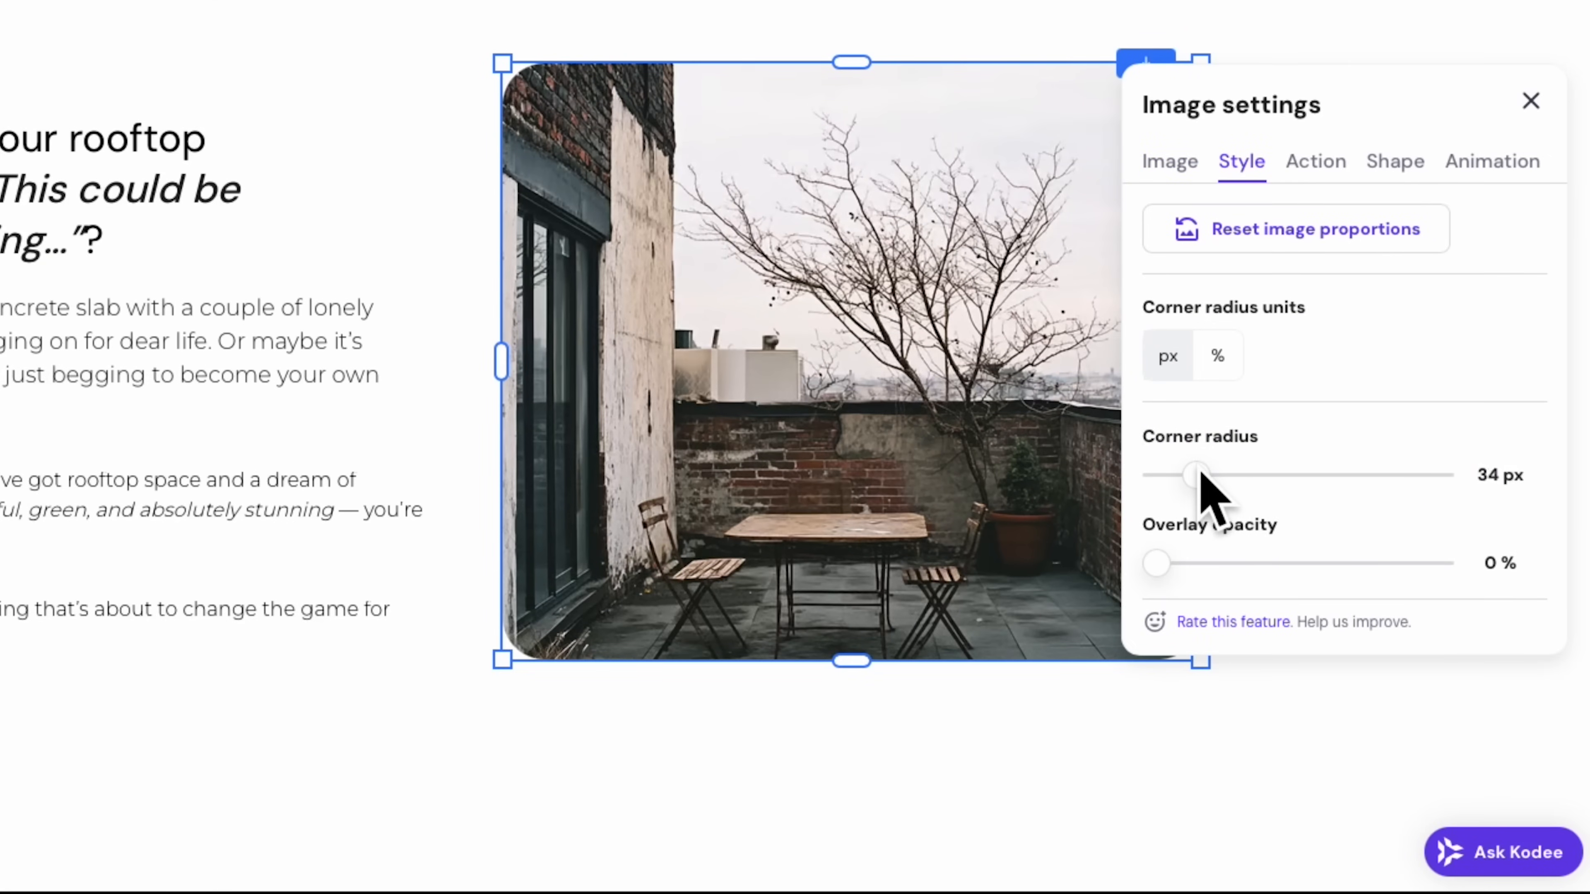
{"action": "left_click", "coordinate": [1324, 166]}
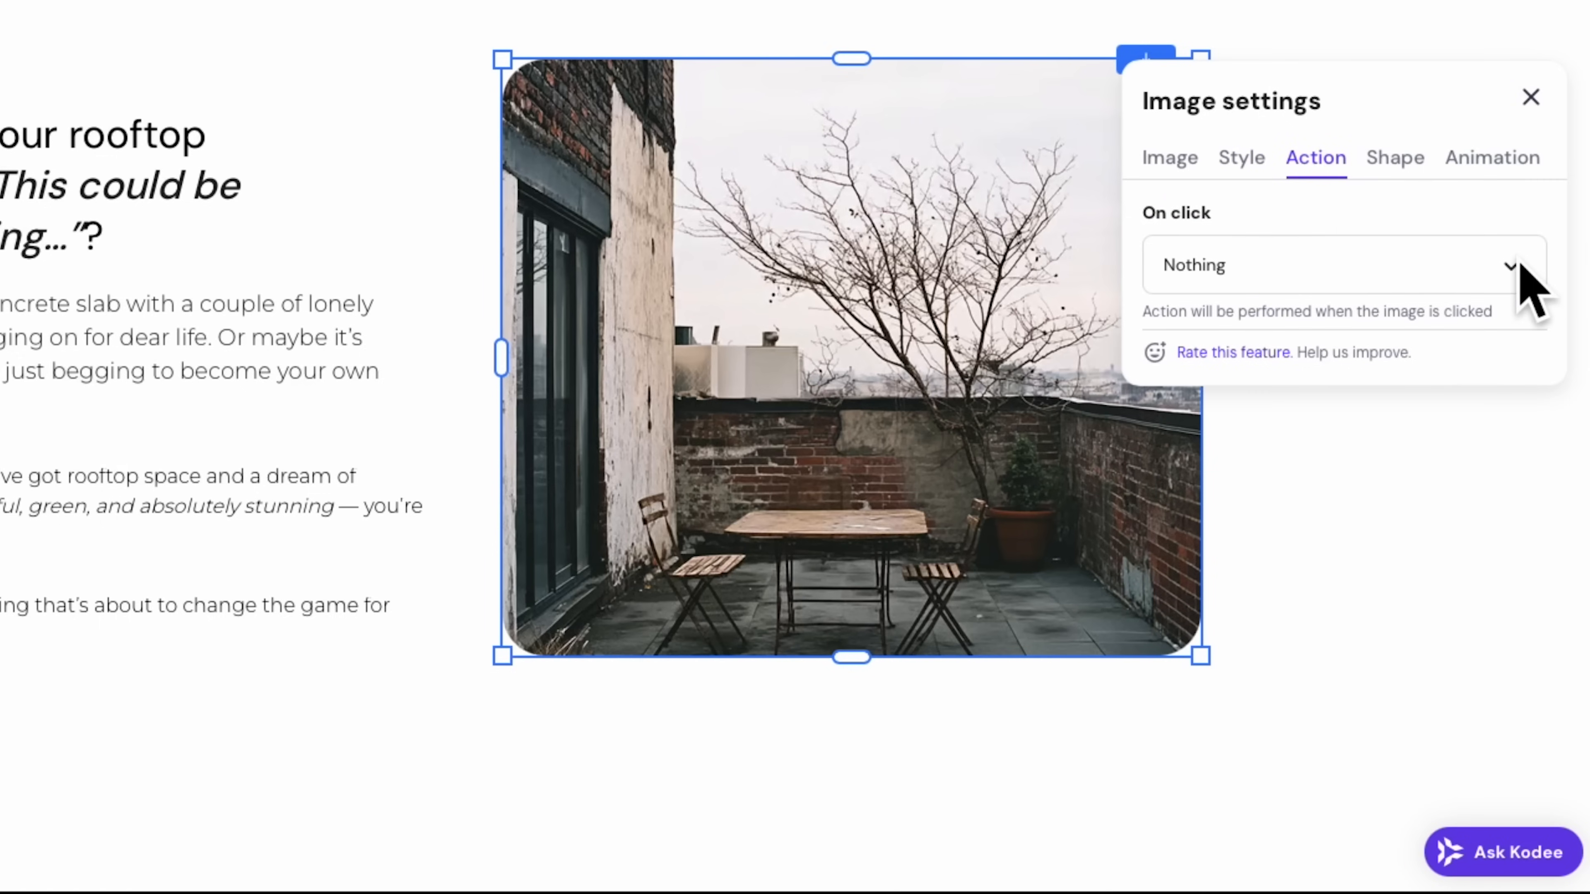
{"action": "left_click", "coordinate": [1497, 263]}
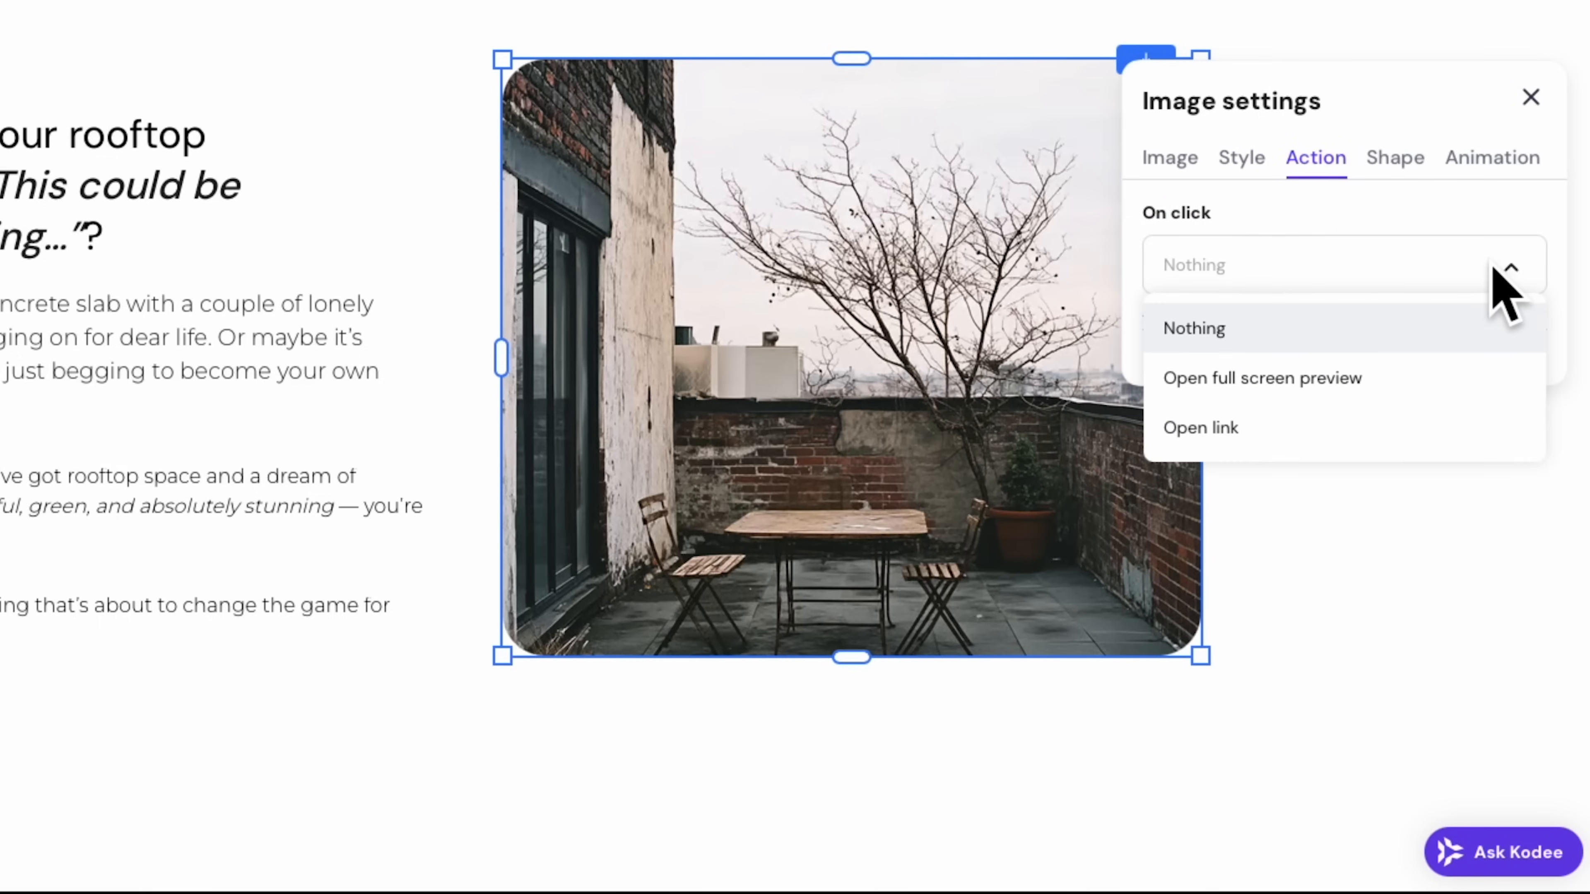
{"action": "left_click", "coordinate": [1239, 326]}
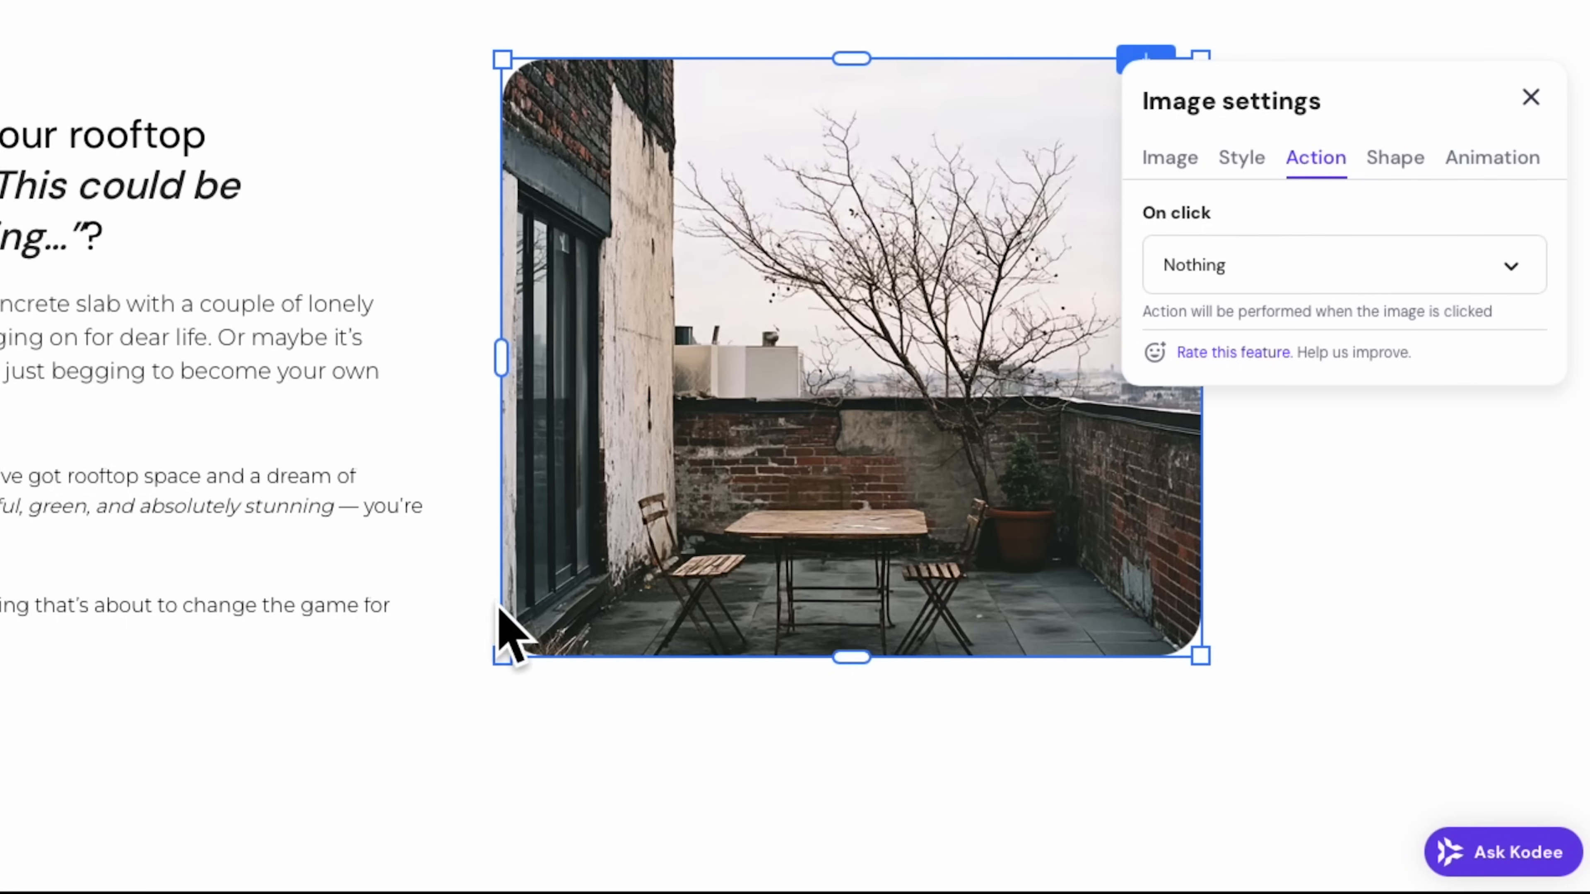
Step: Try the mask-shape-16 and mask-shape-6 masks on the patio photo, settling on mask-shape-9
{"action": "left_click", "coordinate": [1395, 162]}
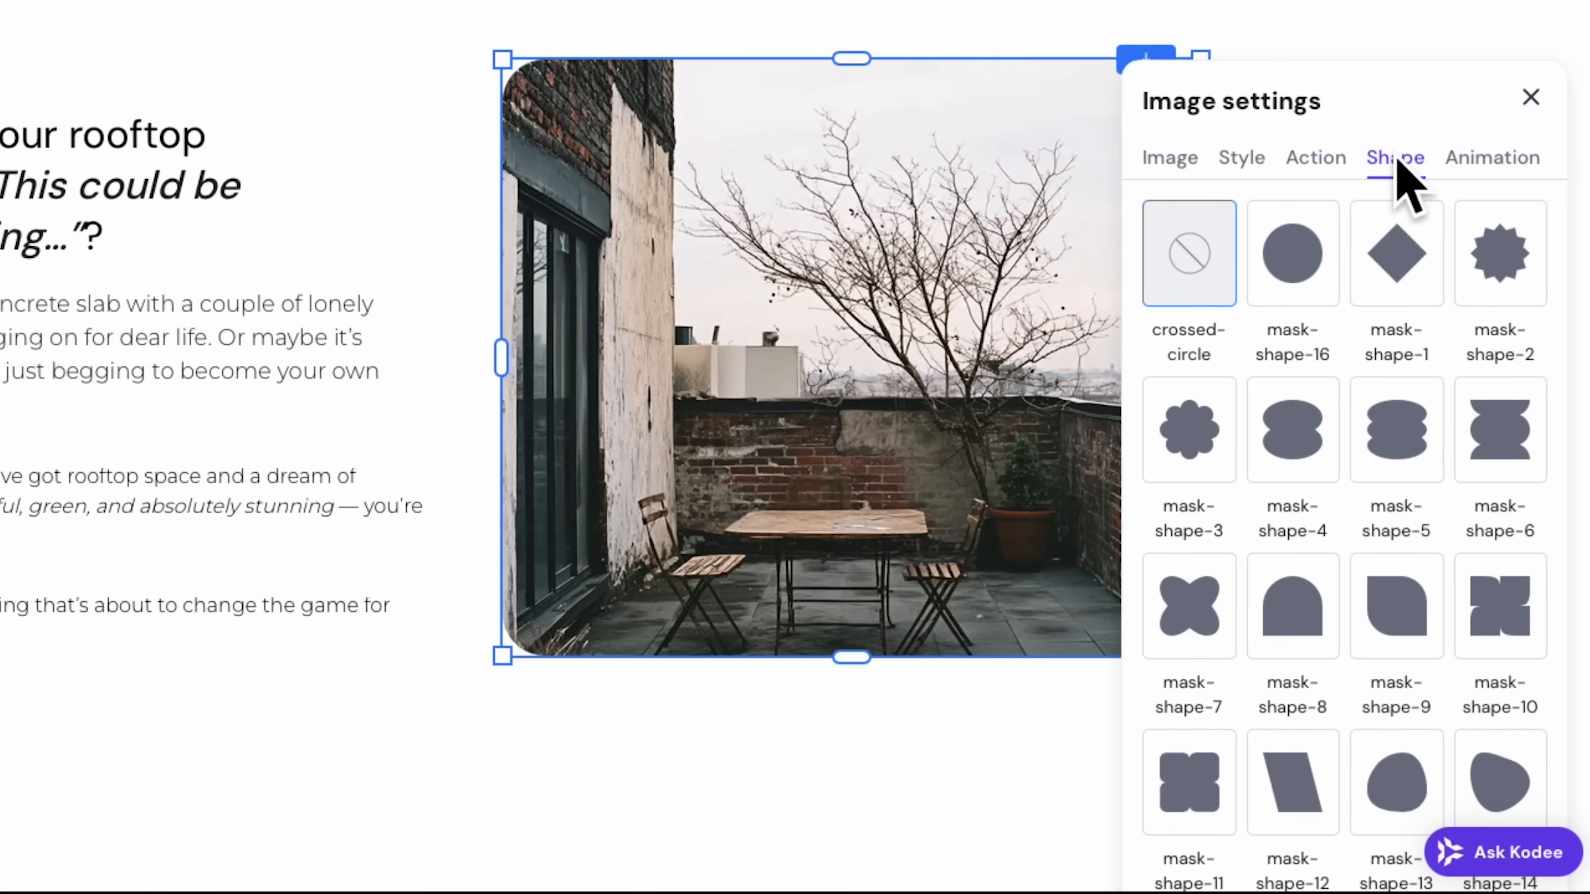
{"action": "left_click", "coordinate": [1313, 249]}
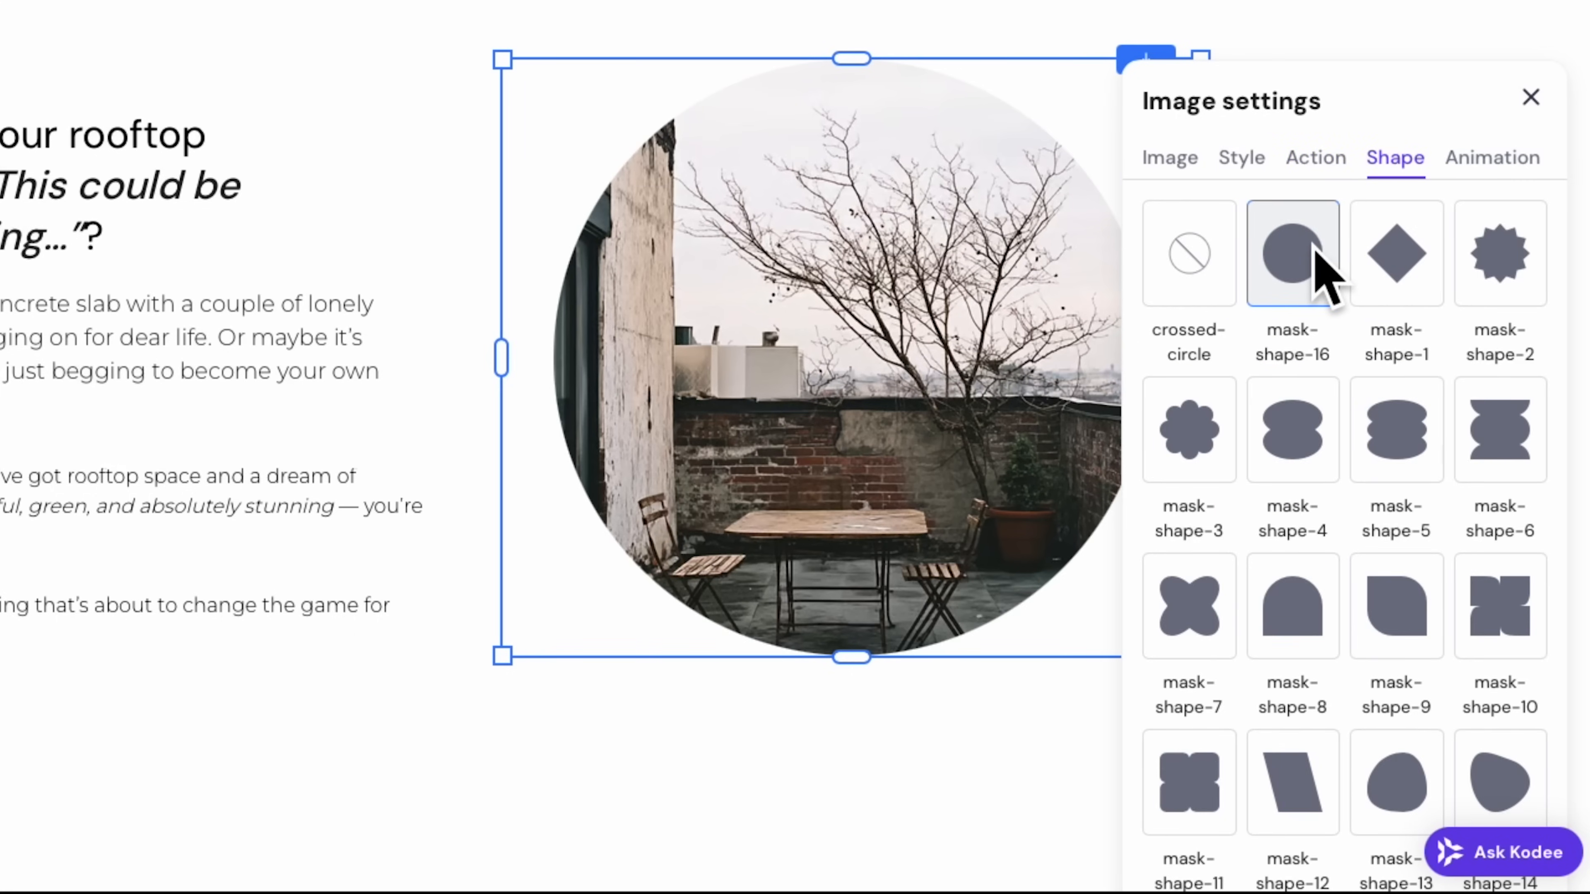
{"action": "scroll", "coordinate": [1362, 408], "scroll_direction": "down", "scroll_amount": 2}
{"action": "left_click", "coordinate": [1511, 330]}
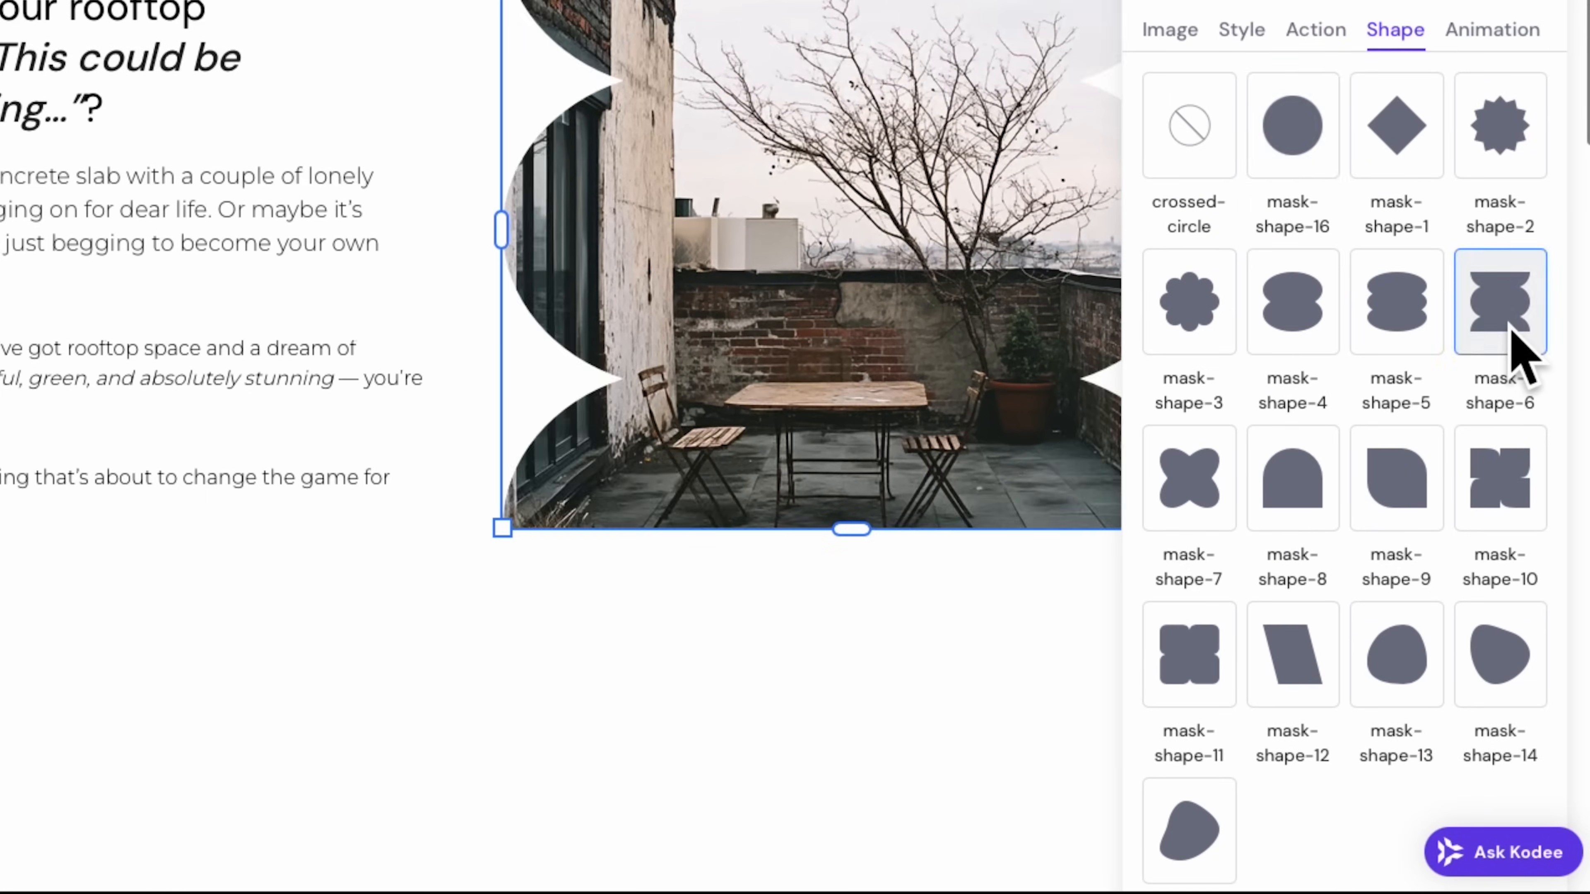
{"action": "left_click", "coordinate": [1397, 479]}
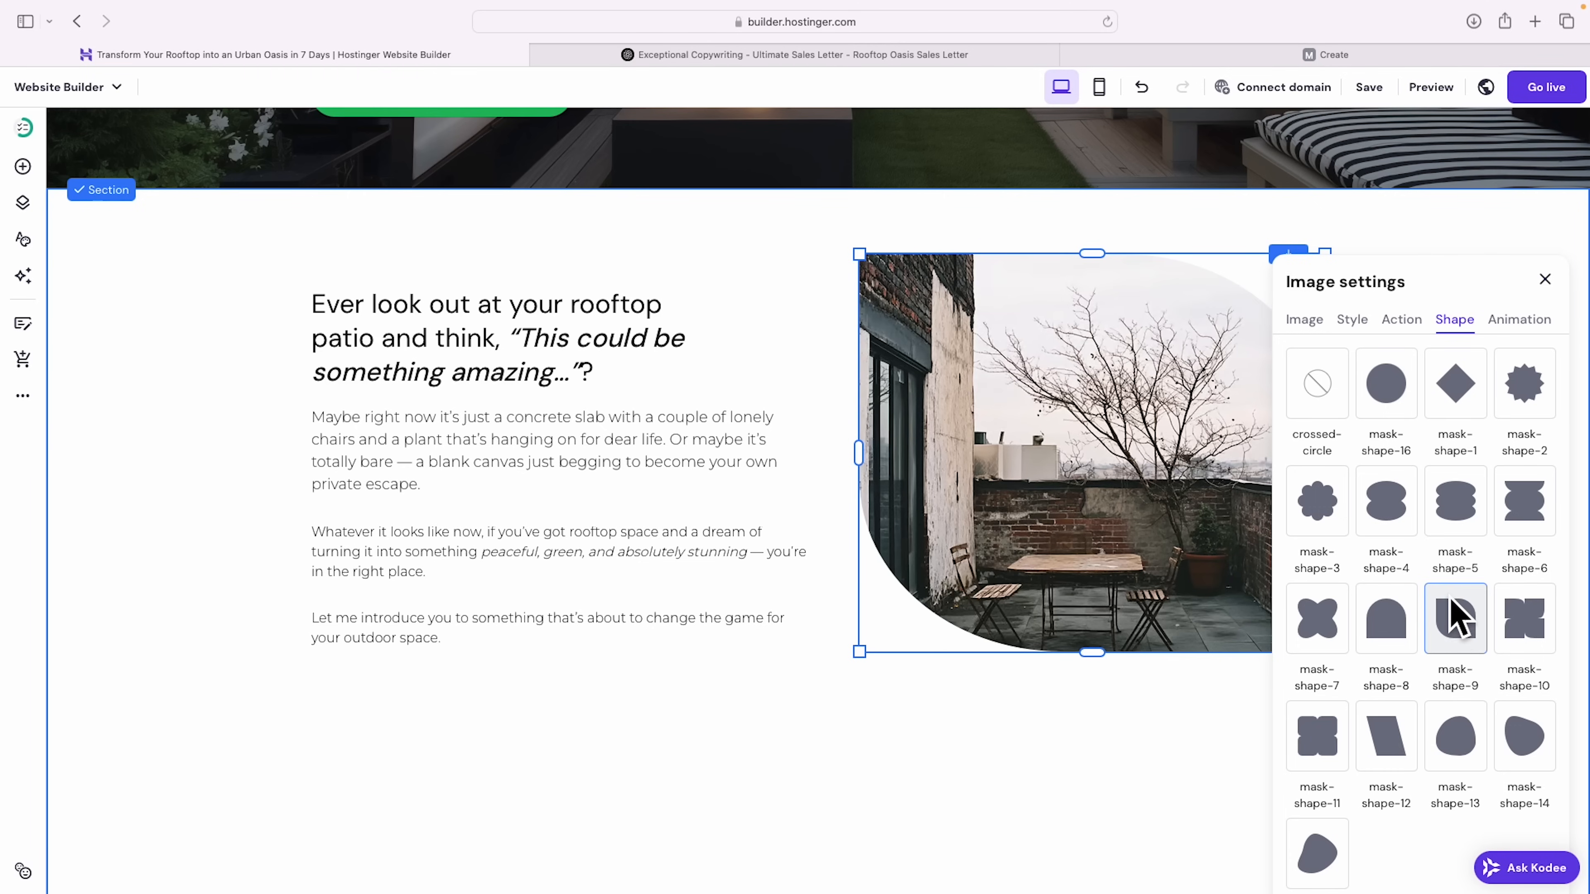
{"action": "scroll", "coordinate": [1433, 407], "scroll_direction": "down", "scroll_amount": 1}
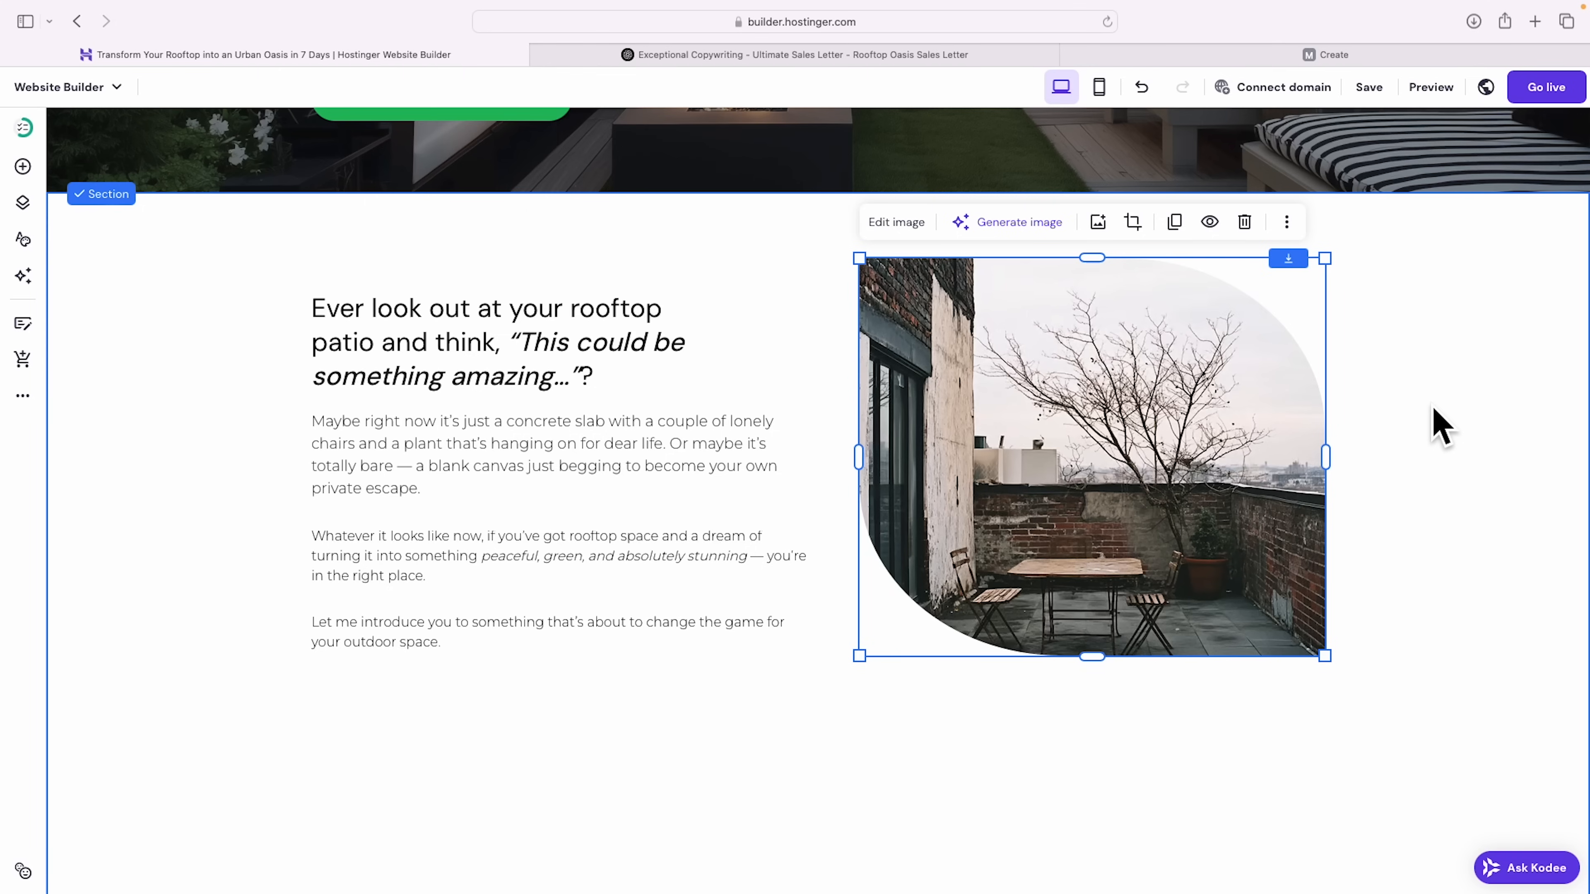
Step: Shorten the patio section so its lower edge sits a small gap below the photo
{"action": "scroll", "coordinate": [1439, 426], "scroll_direction": "down", "scroll_amount": 3}
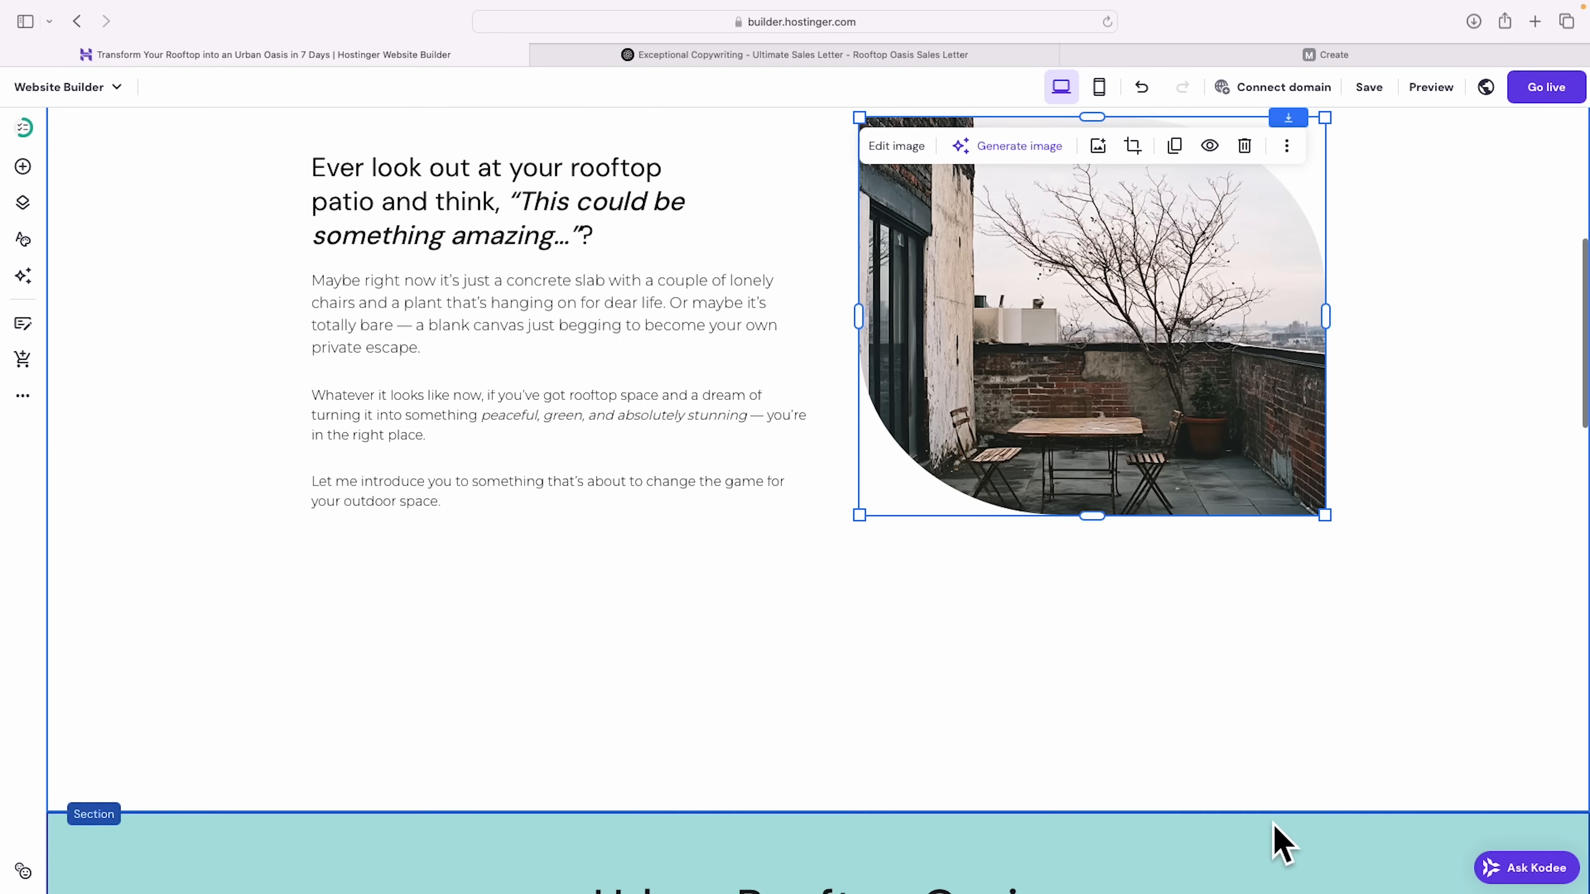
{"action": "scroll", "coordinate": [1294, 811], "scroll_direction": "down", "scroll_amount": 1}
{"action": "left_click_drag", "start_coordinate": [1294, 810], "coordinate": [1311, 521]}
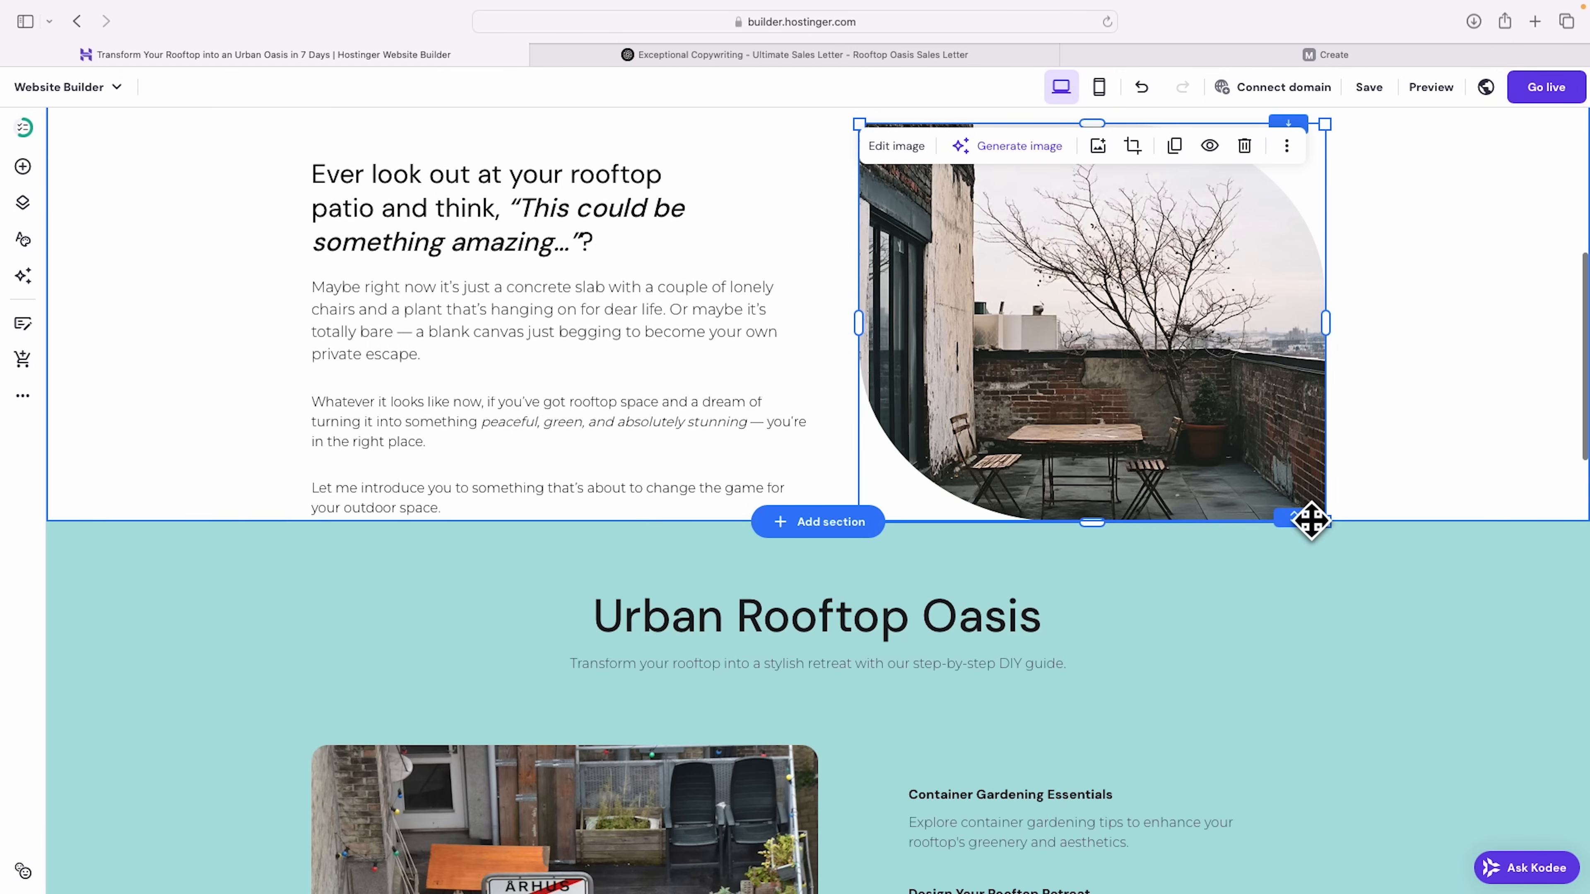
{"action": "left_click_drag", "start_coordinate": [1311, 522], "coordinate": [1300, 617]}
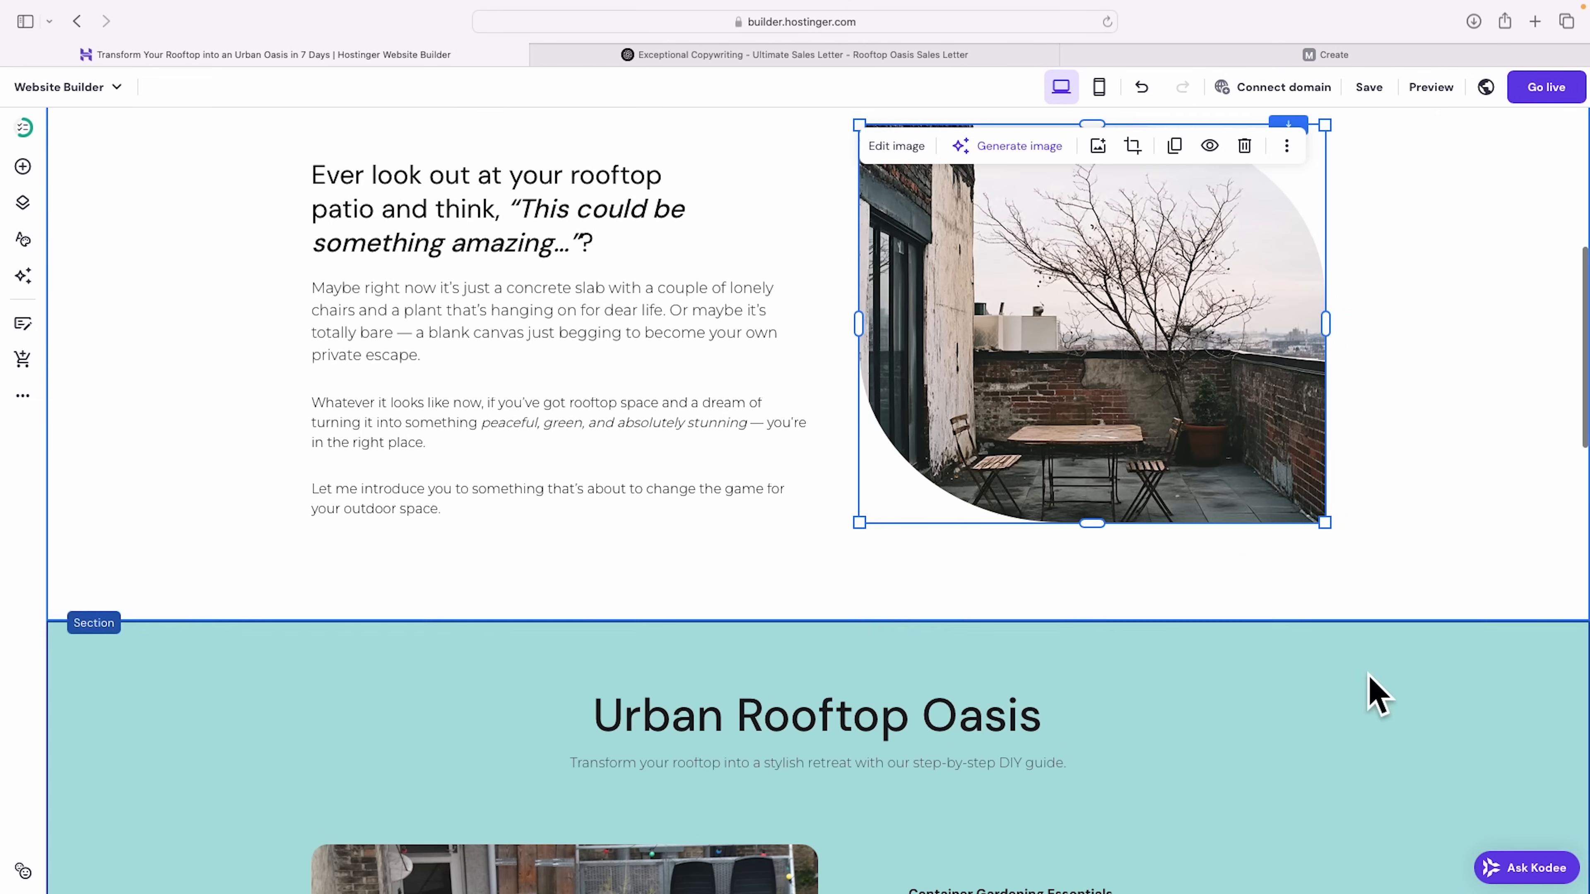
{"action": "scroll", "coordinate": [914, 695], "scroll_direction": "up", "scroll_amount": 2}
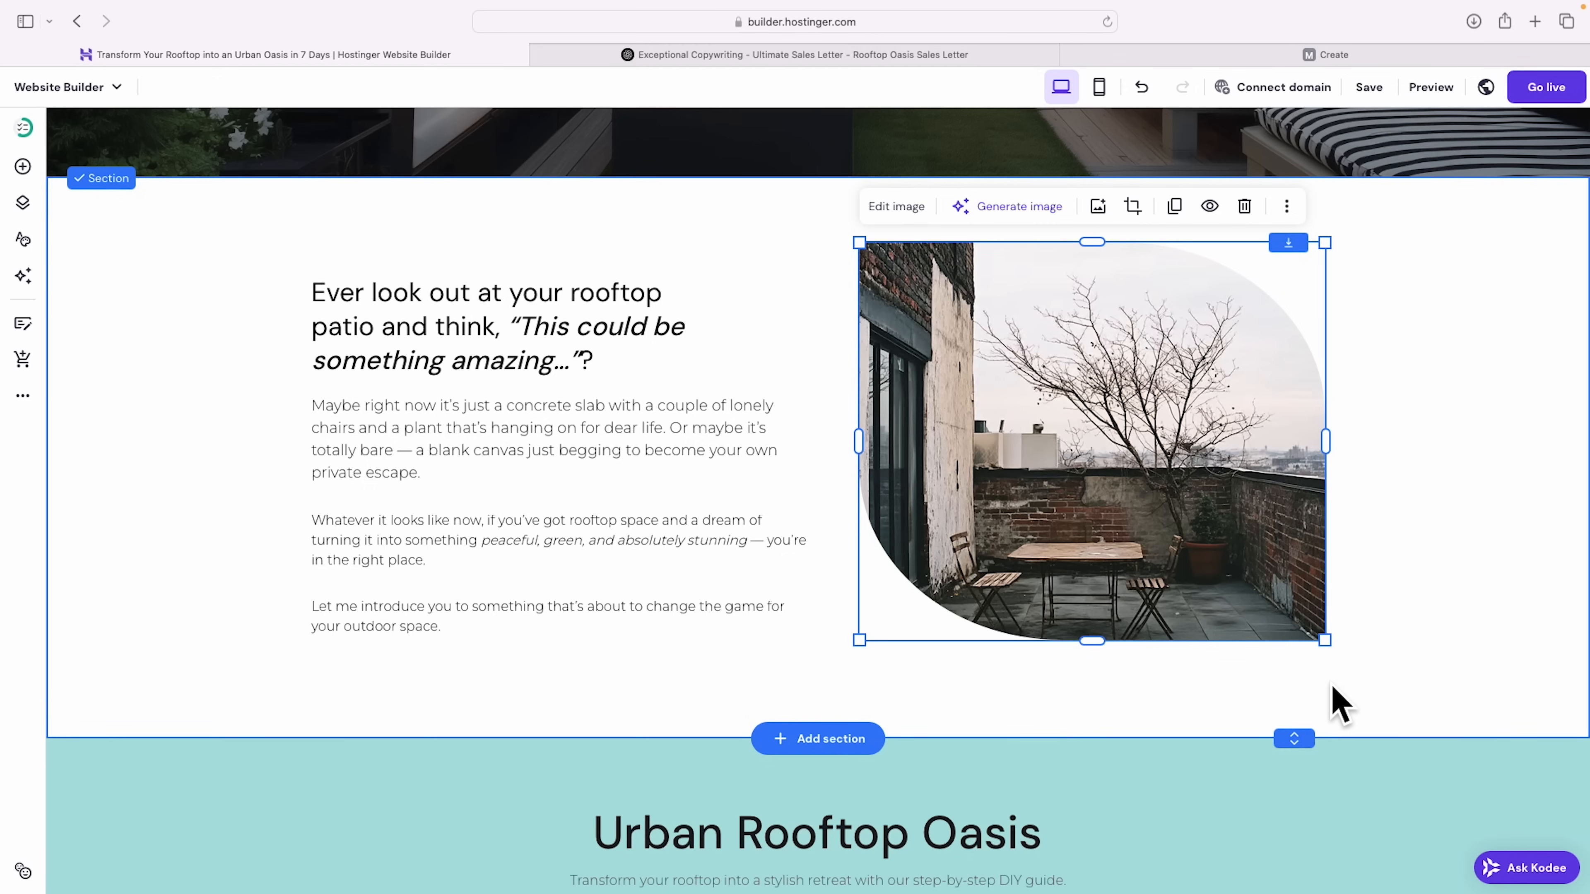
Step: Review the remaining template sections and delete the teal Urban Rooftop Oasis section
{"action": "scroll", "coordinate": [1336, 701], "scroll_direction": "down", "scroll_amount": 10}
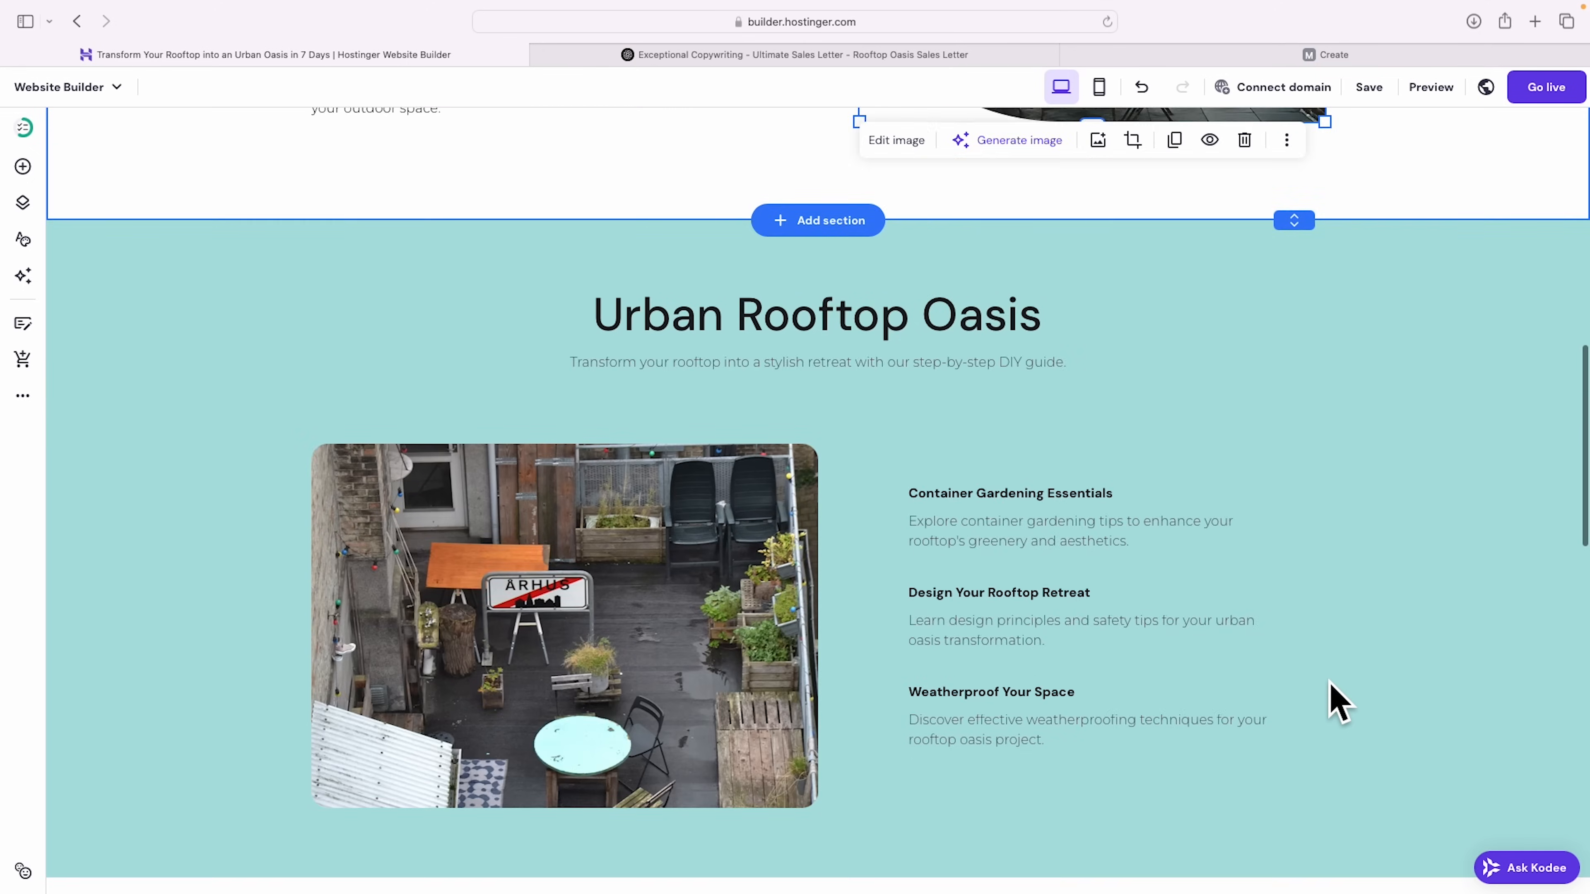
{"action": "scroll", "coordinate": [1336, 701], "scroll_direction": "down", "scroll_amount": 18}
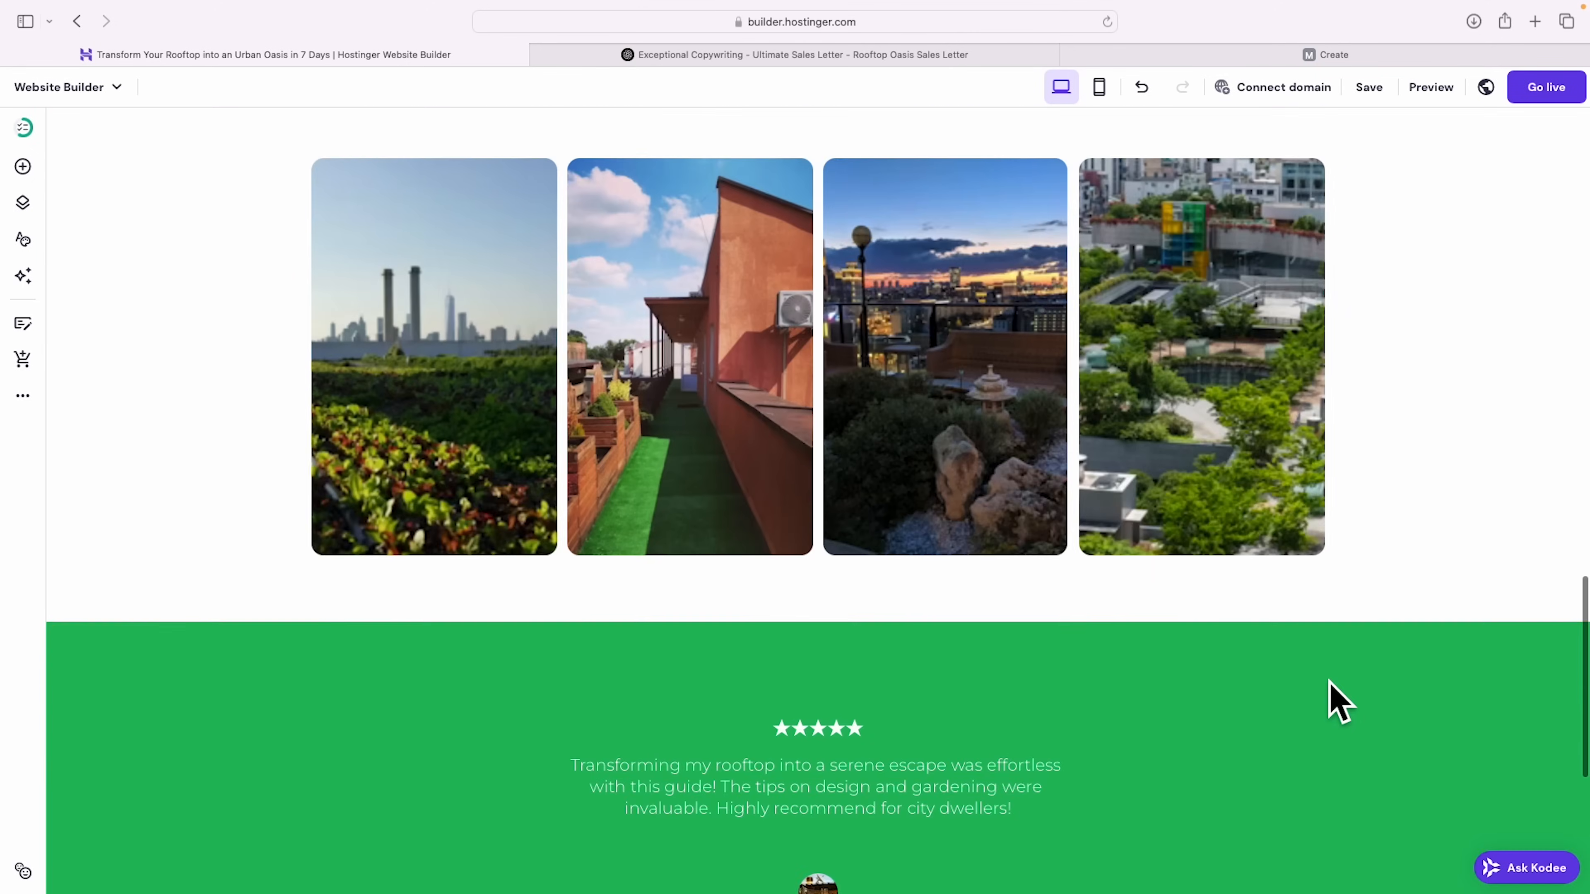
{"action": "scroll", "coordinate": [1336, 702], "scroll_direction": "up", "scroll_amount": 20}
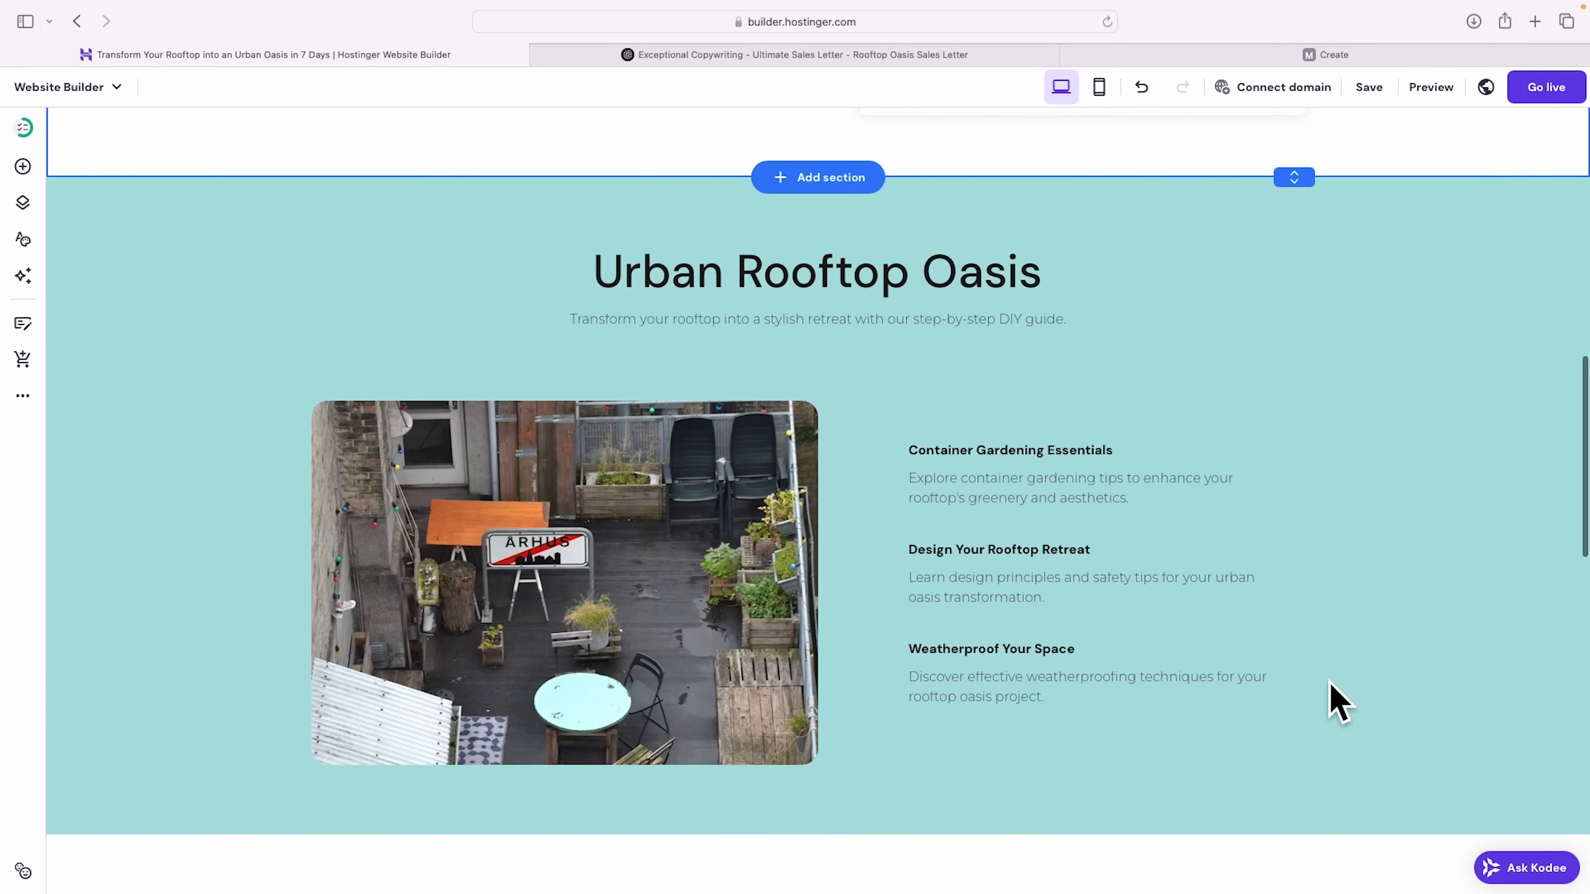
{"action": "scroll", "coordinate": [1336, 702], "scroll_direction": "up", "scroll_amount": 1}
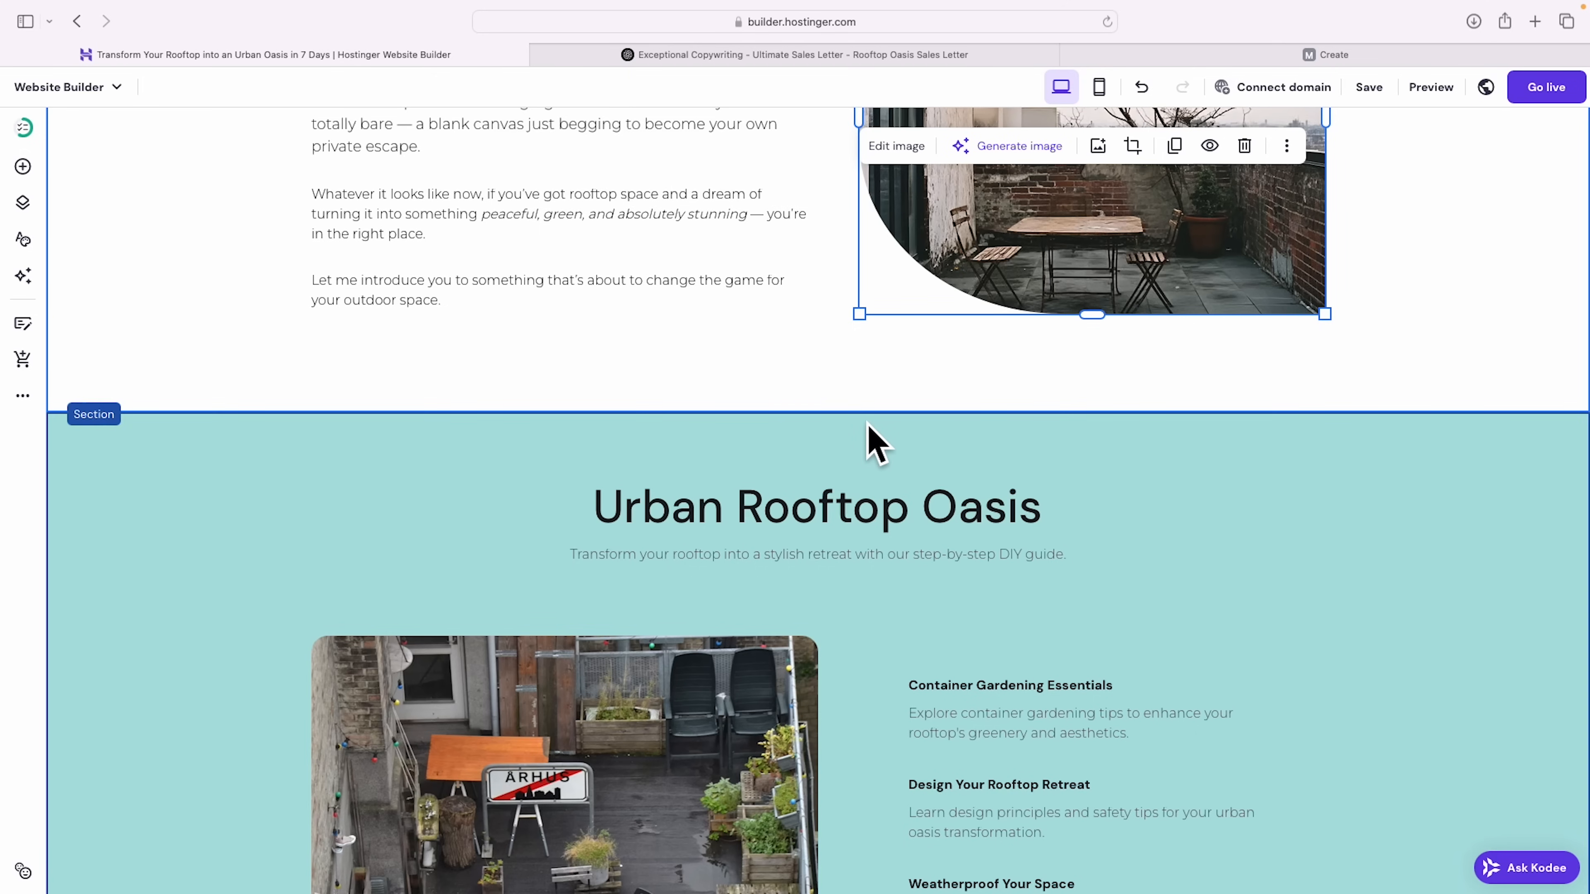
{"action": "right_click", "coordinate": [956, 435]}
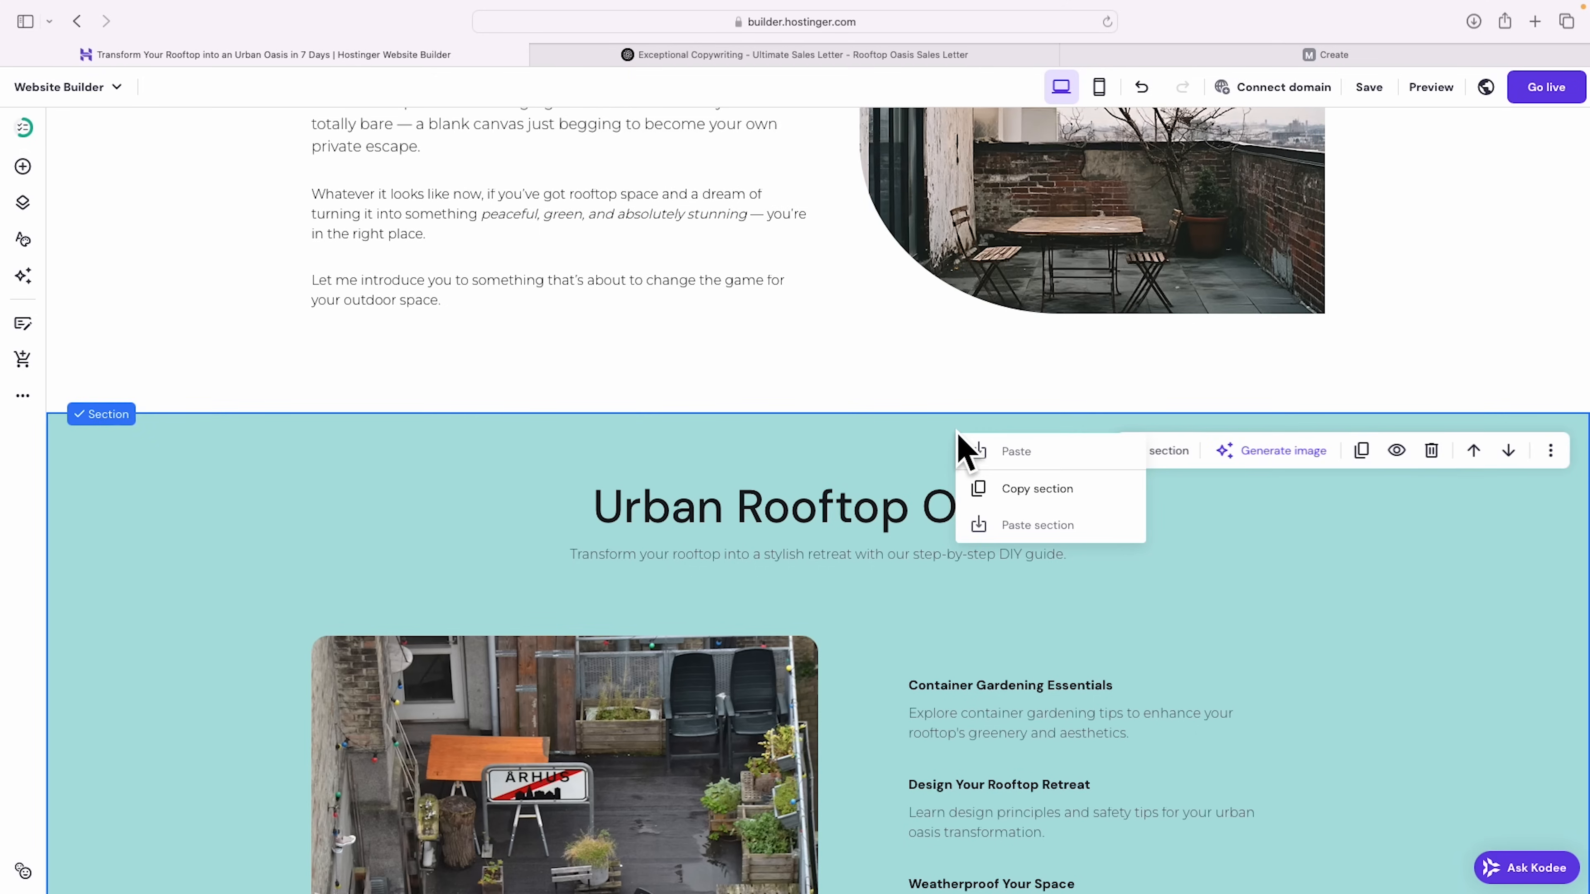
{"action": "left_click", "coordinate": [1432, 452]}
Step: Delete the Urban Oasis photo gallery section and the green testimonial section
{"action": "right_click", "coordinate": [1291, 456]}
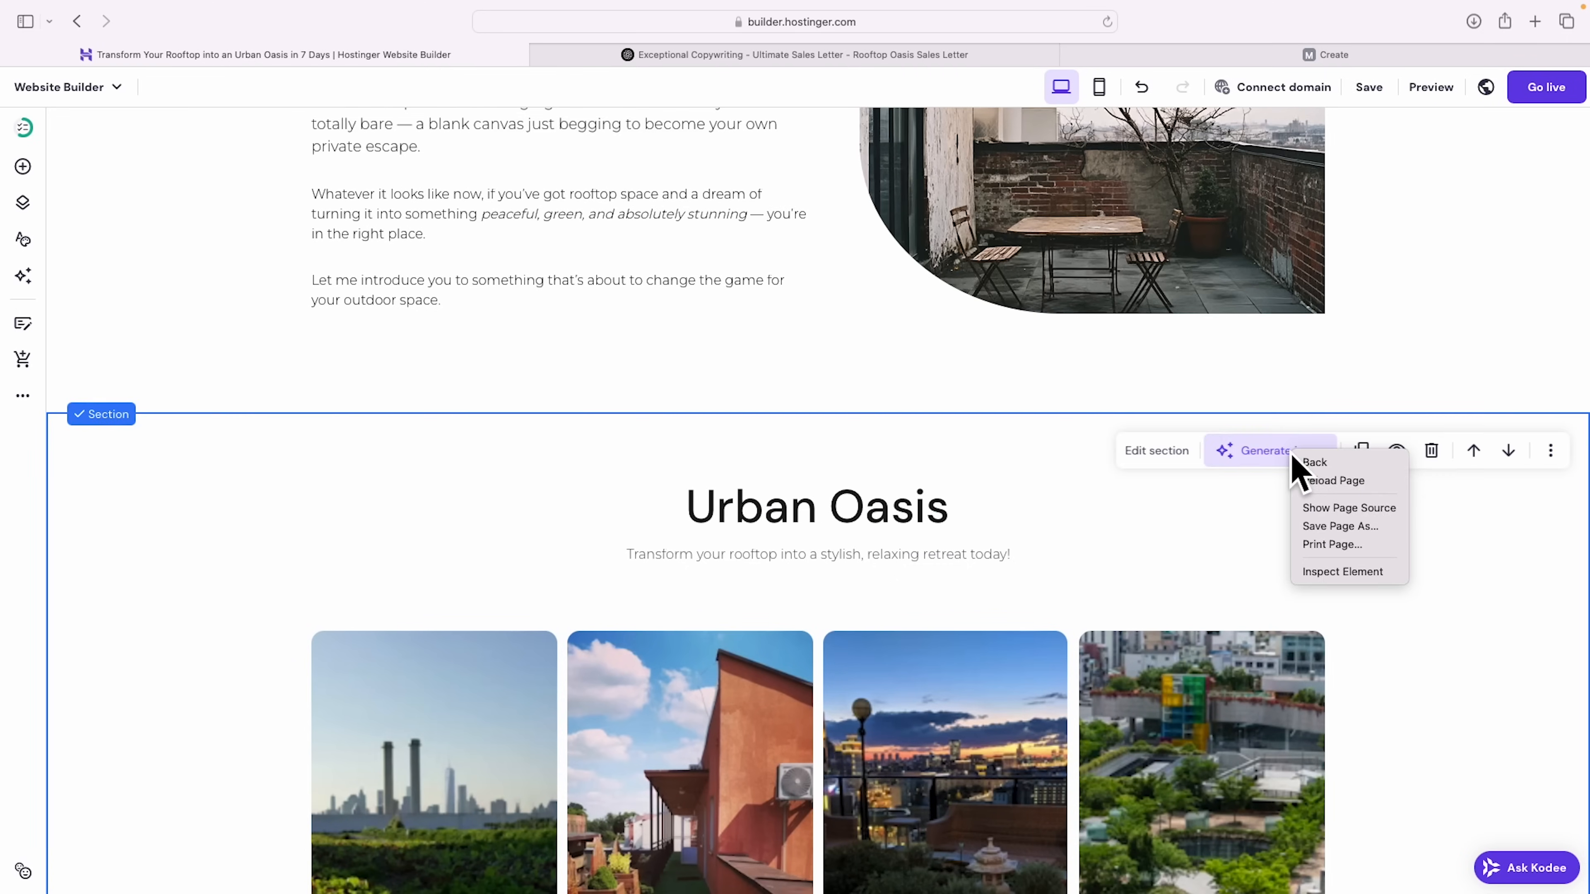
{"action": "left_click", "coordinate": [1431, 451]}
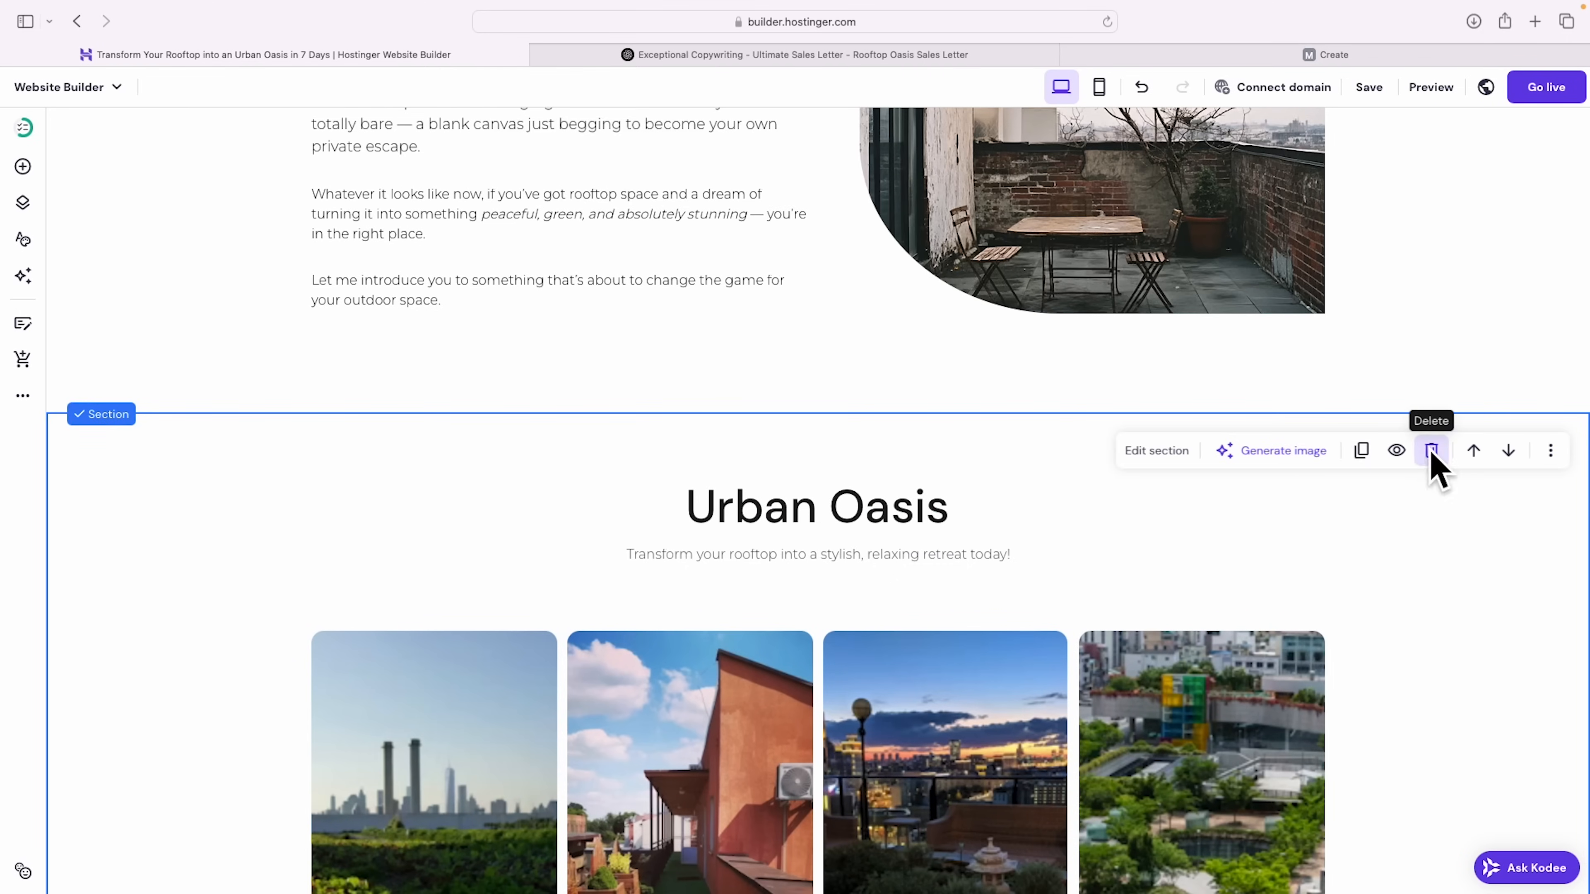
{"action": "left_click", "coordinate": [1432, 451]}
{"action": "right_click", "coordinate": [1267, 476]}
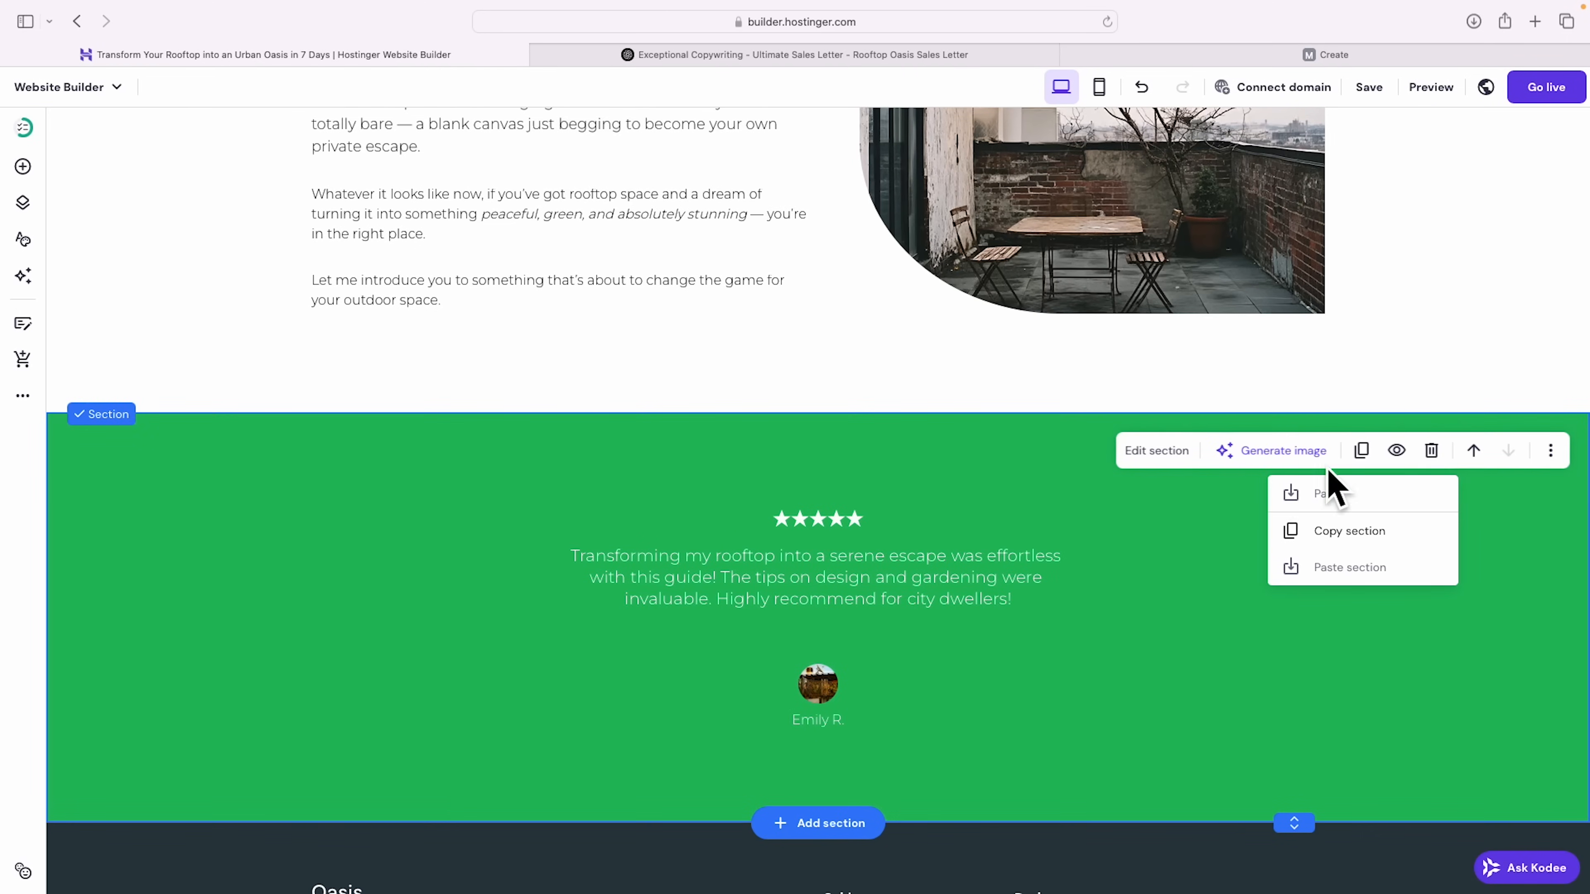
{"action": "left_click", "coordinate": [1433, 451]}
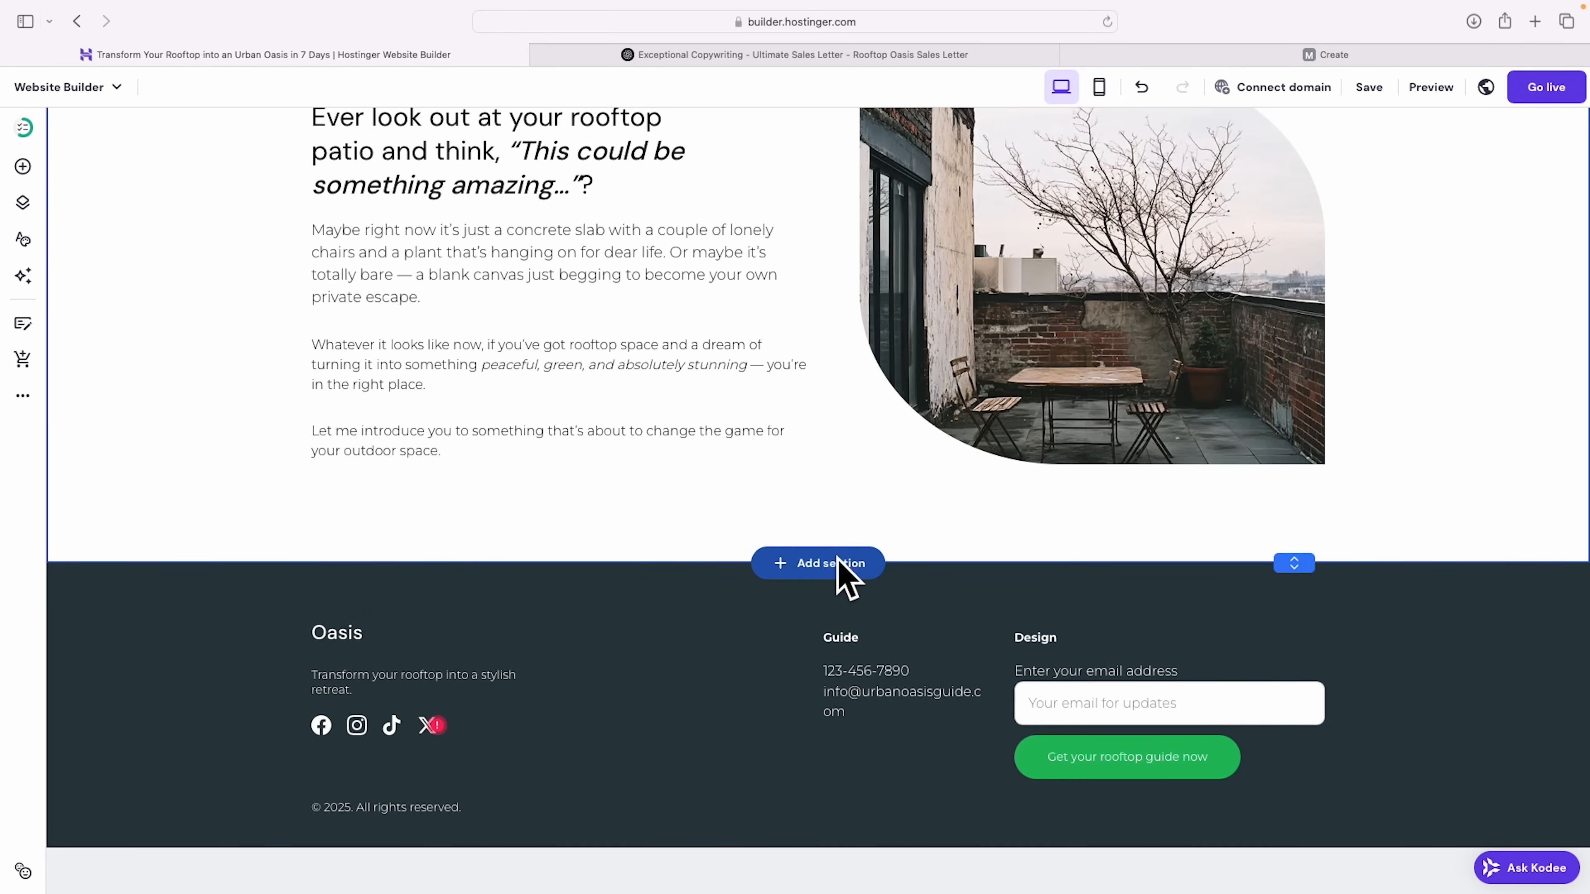
Step: Look through the About, Services, Product categories and Contact form templates, and add a blank section below the patio section
{"action": "left_click", "coordinate": [838, 562]}
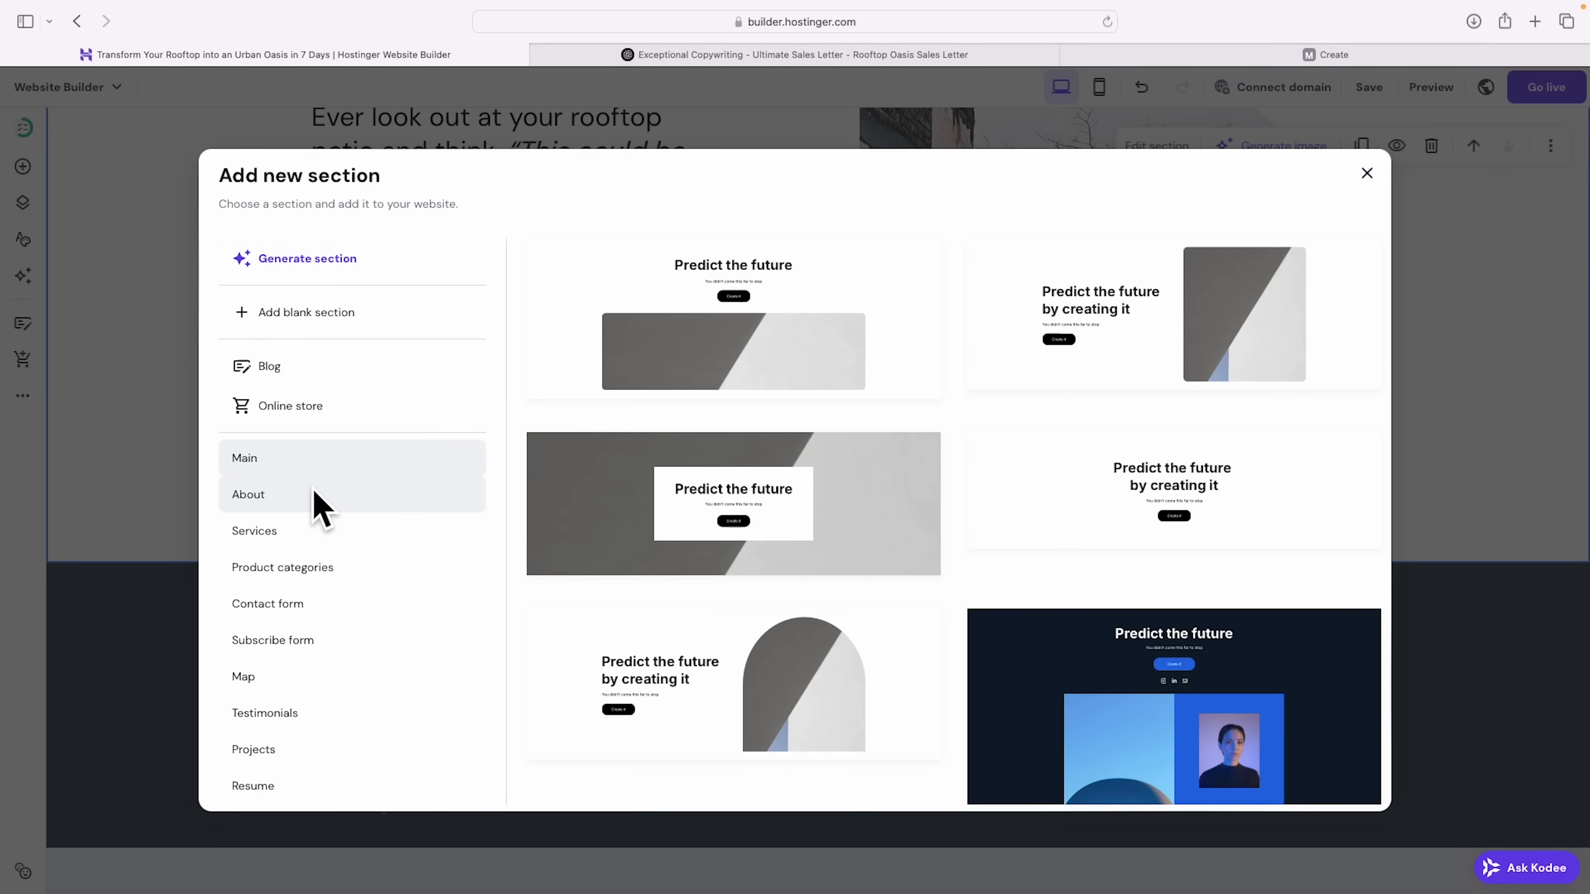
{"action": "left_click", "coordinate": [307, 509]}
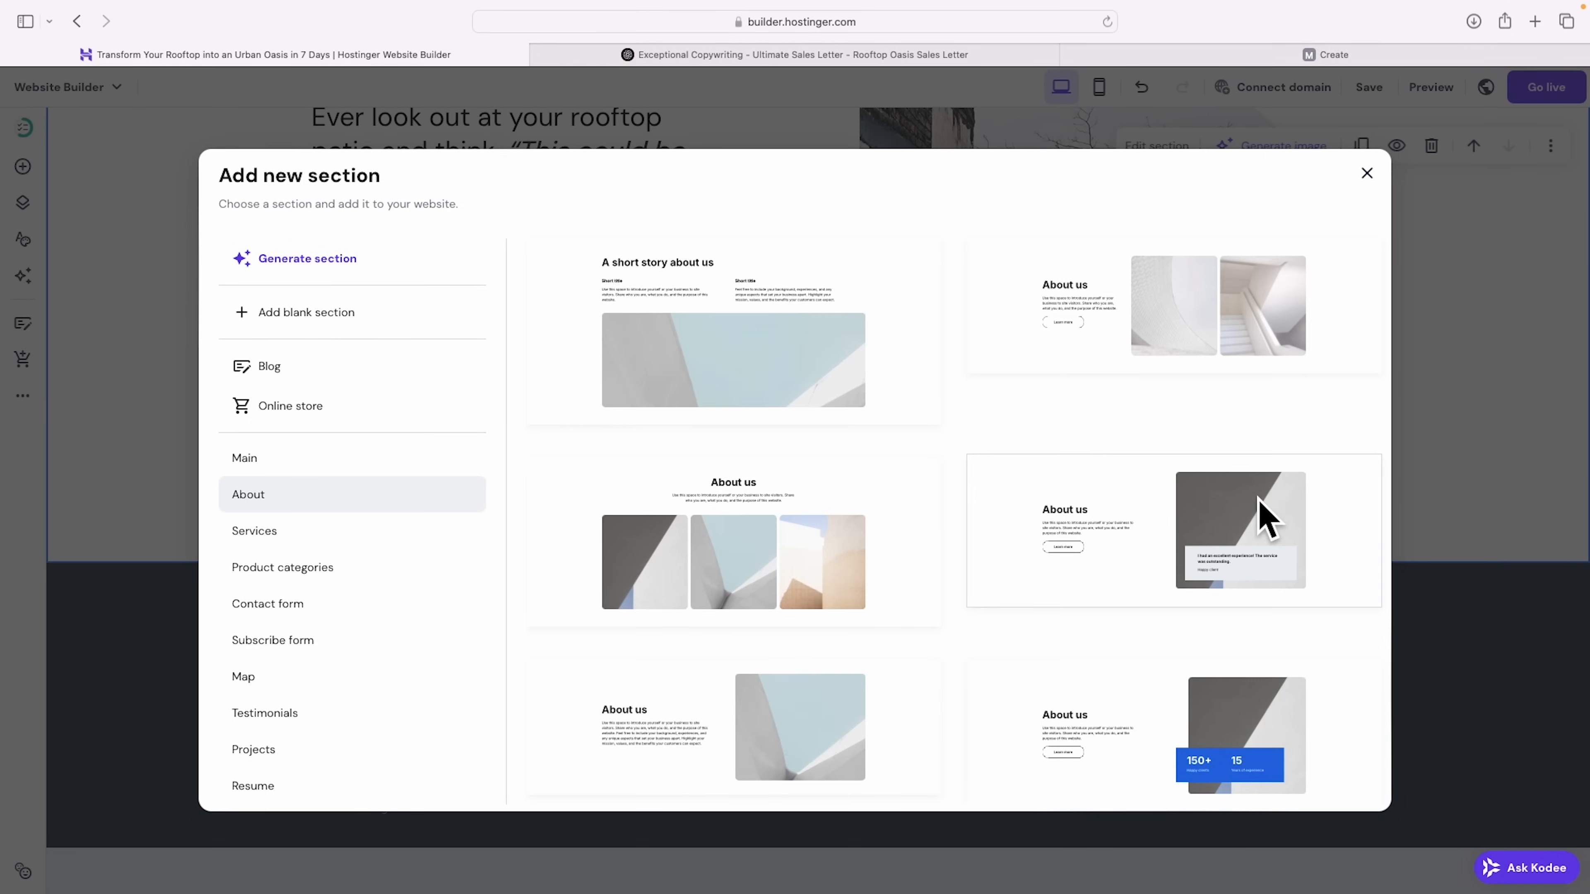
{"action": "scroll", "coordinate": [876, 626], "scroll_direction": "down", "scroll_amount": 2}
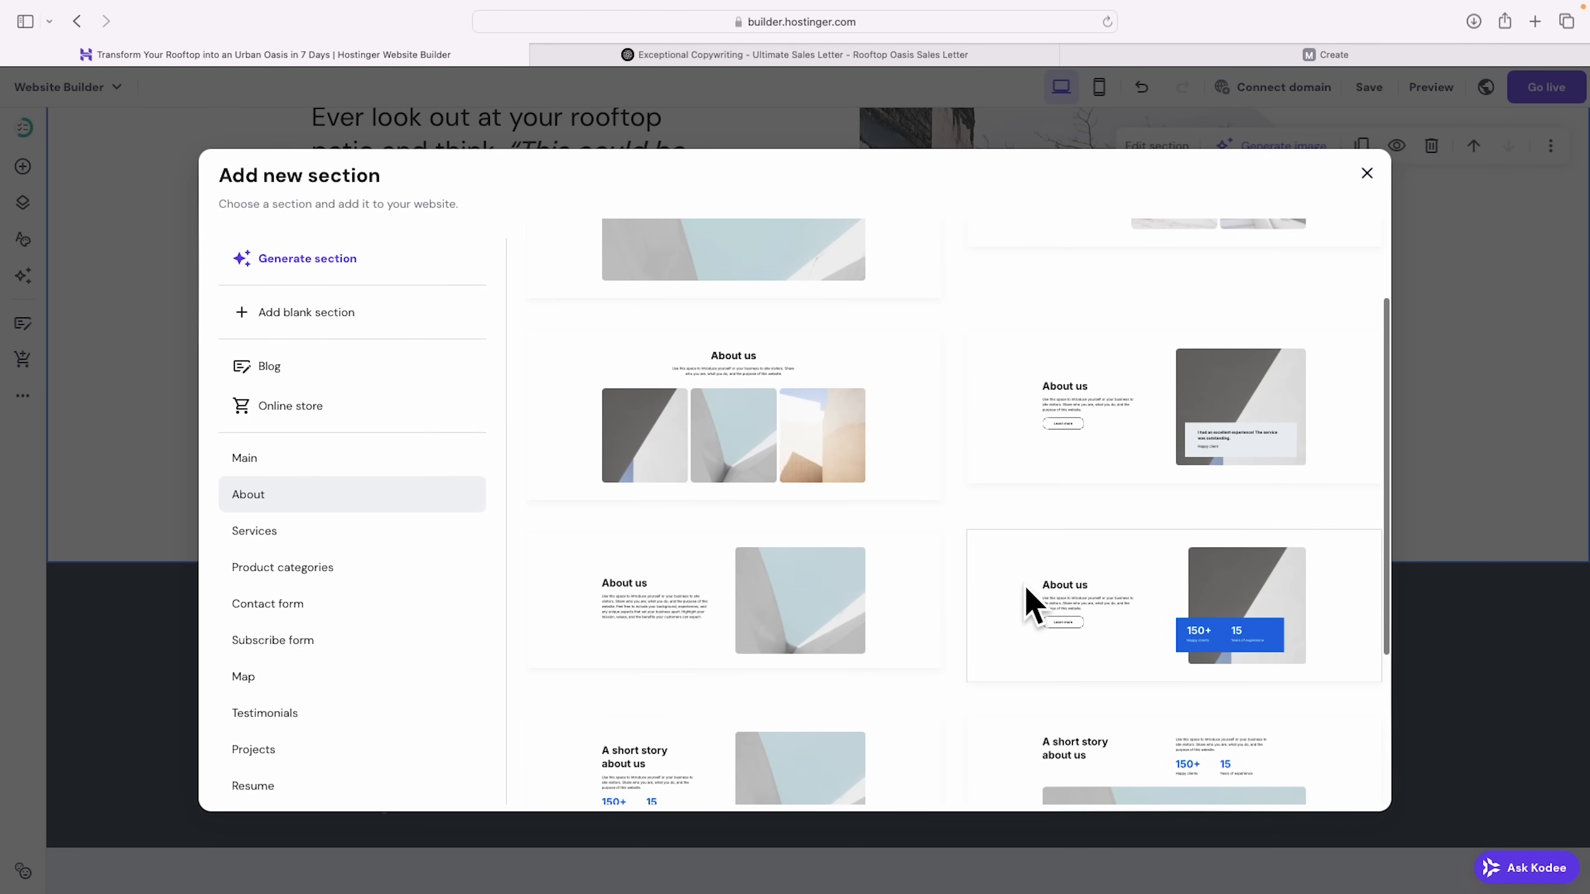
{"action": "left_click", "coordinate": [348, 538]}
{"action": "left_click", "coordinate": [338, 568]}
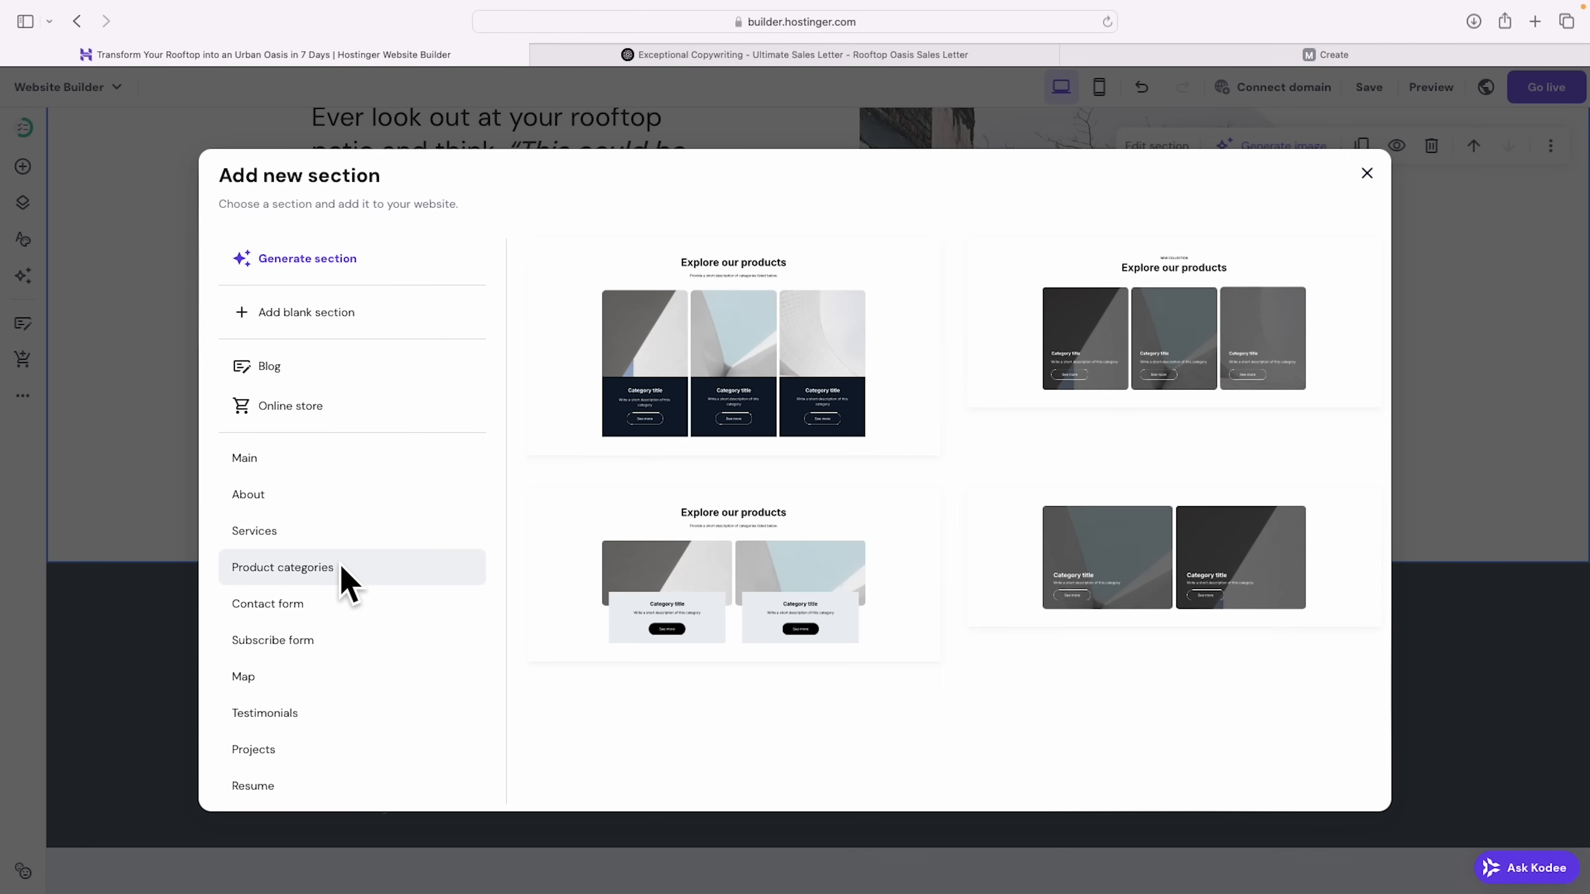
{"action": "left_click", "coordinate": [330, 602]}
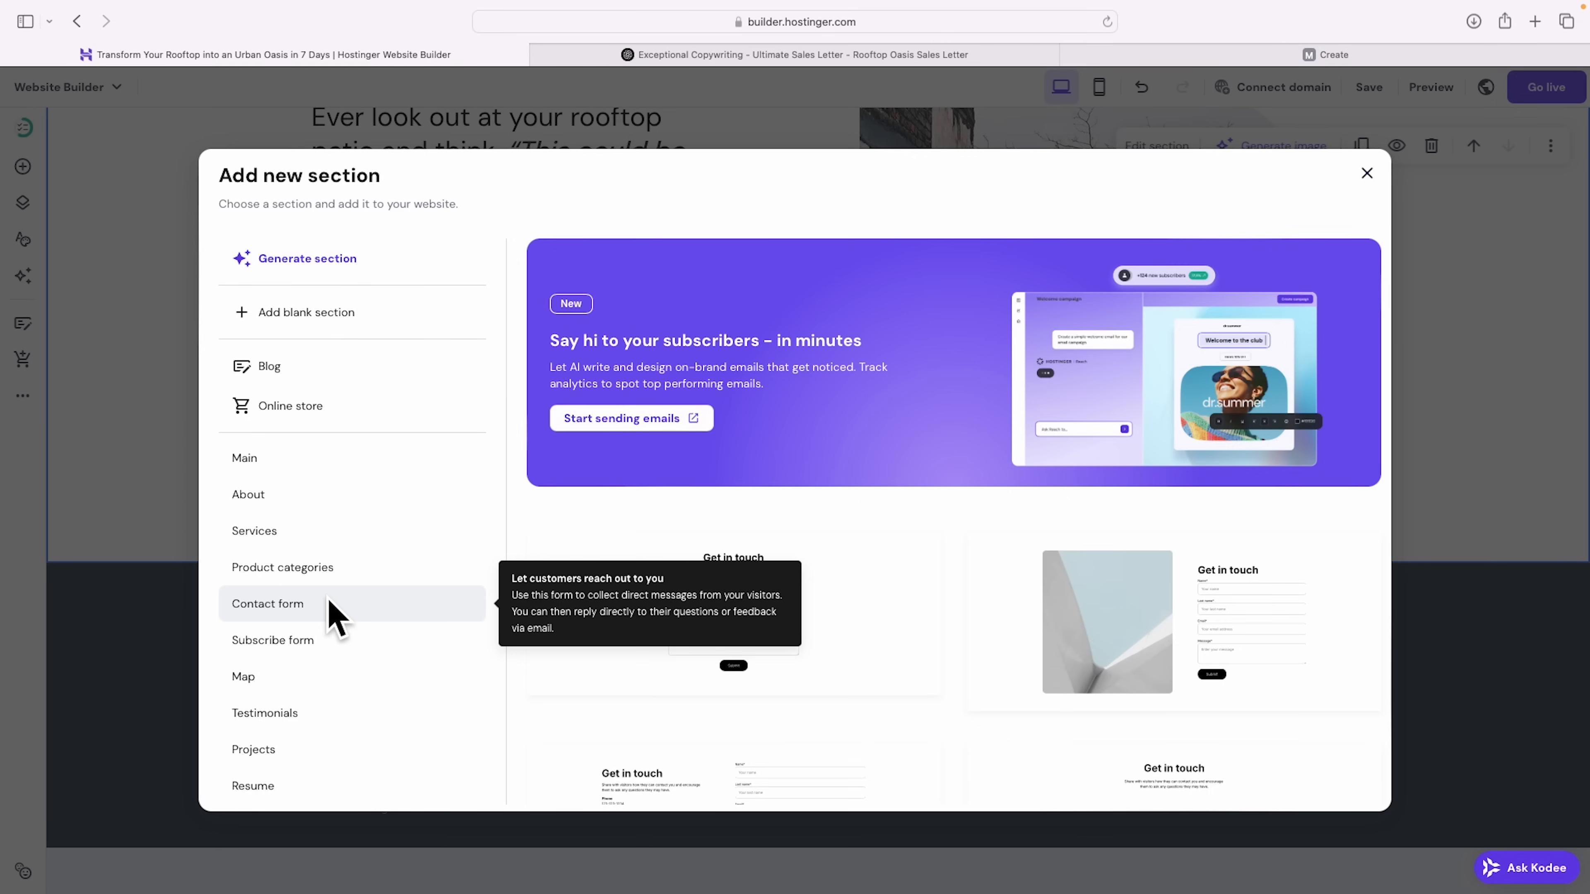
{"action": "left_click", "coordinate": [302, 313]}
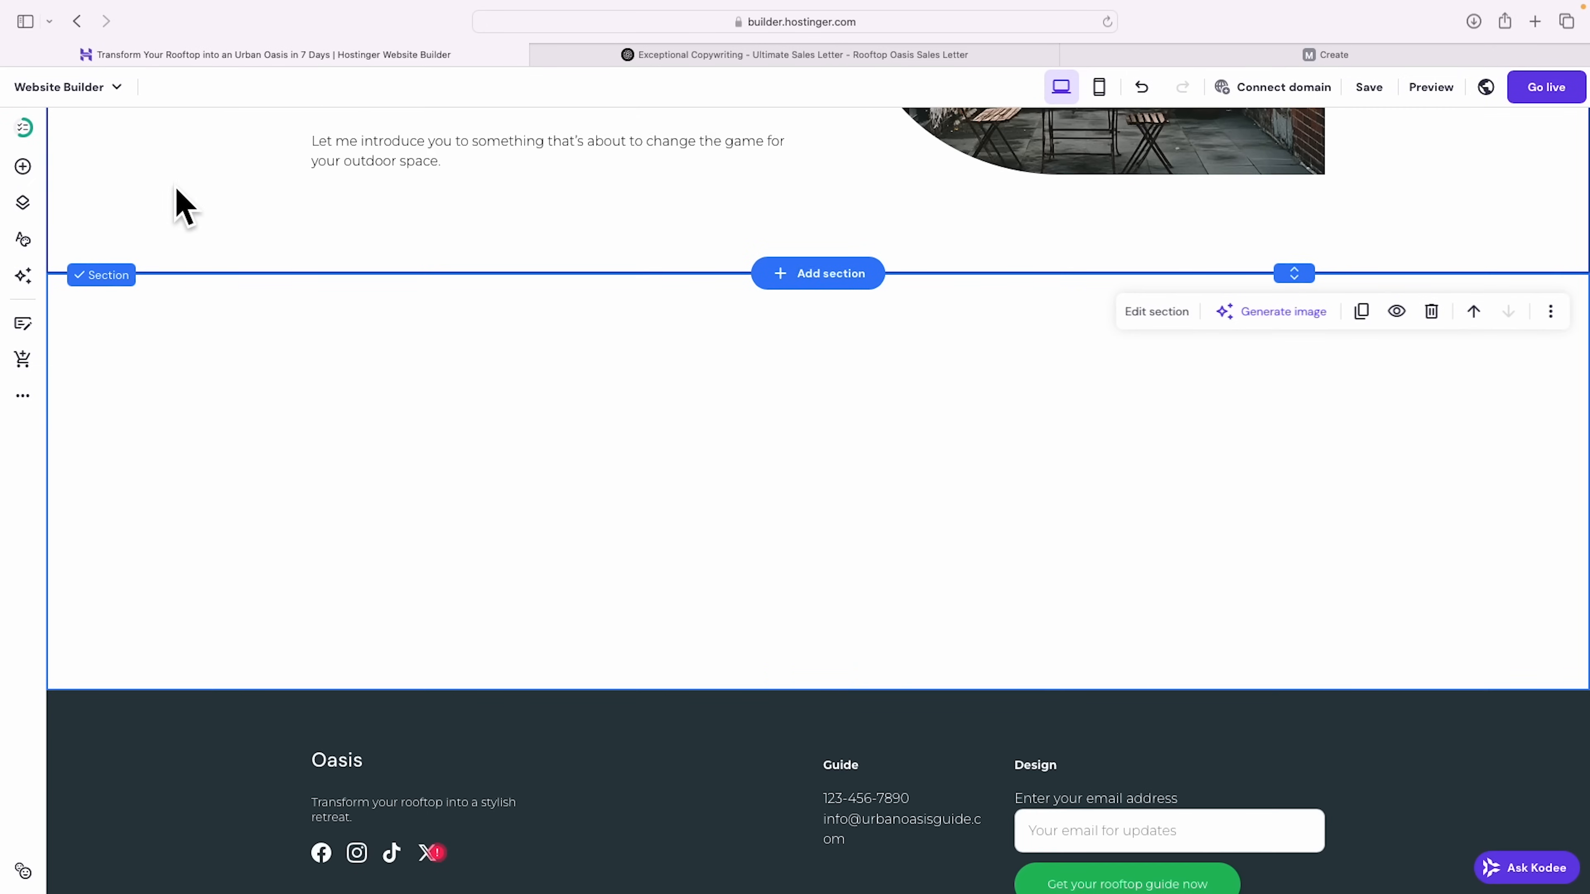
Step: Add a text element to the blank section, widen it on both sides and place it centred near the section's upper edge
{"action": "left_click", "coordinate": [23, 167]}
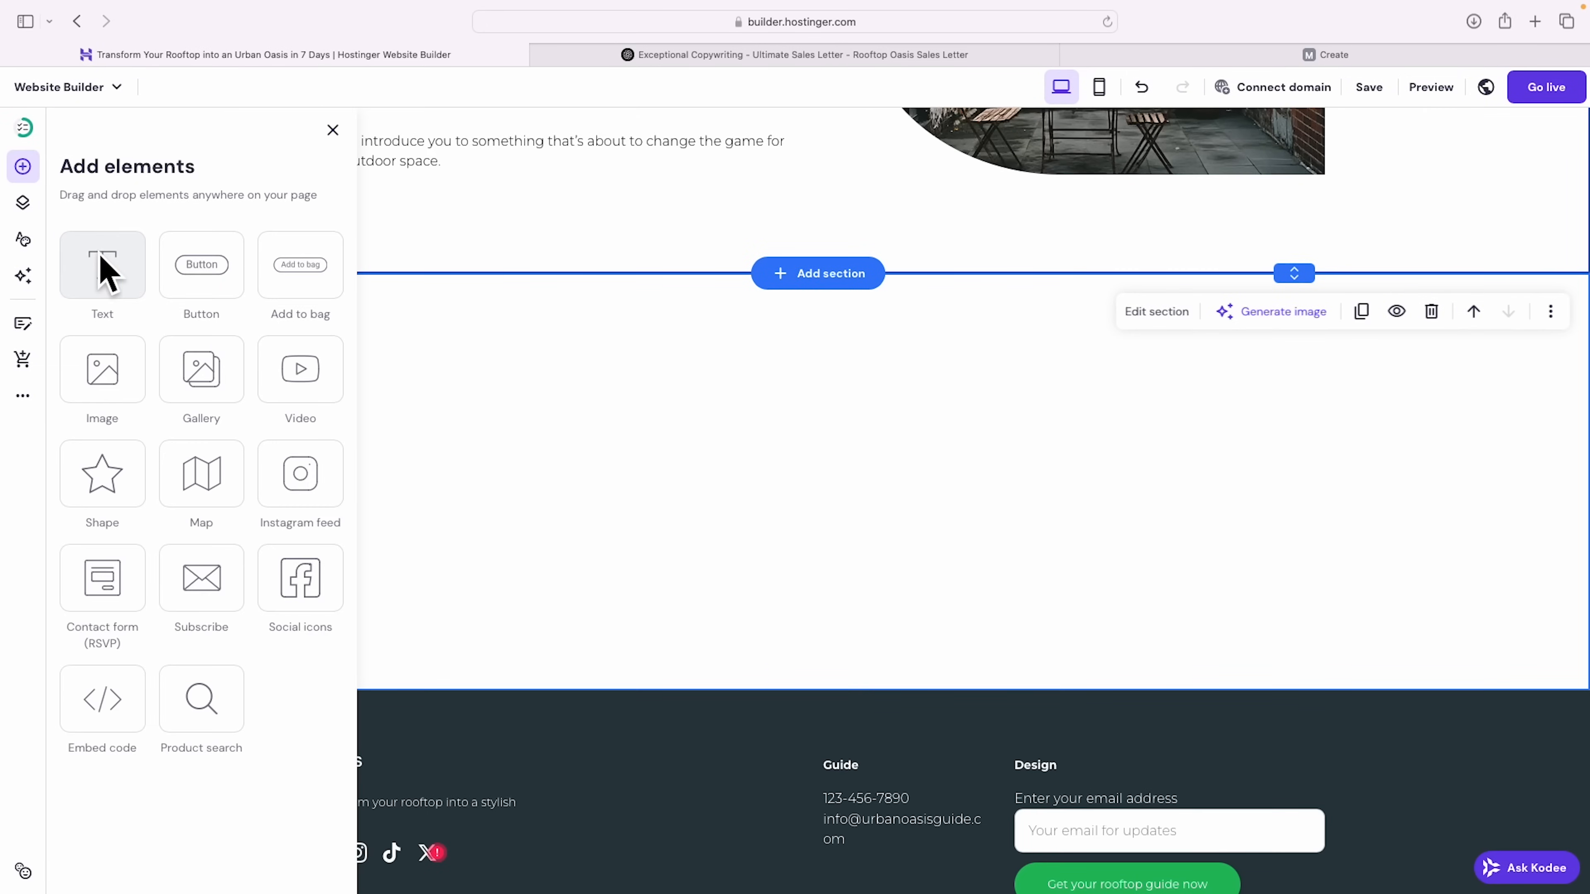
{"action": "left_click", "coordinate": [106, 273]}
{"action": "left_click_drag", "start_coordinate": [639, 663], "coordinate": [496, 659]}
{"action": "left_click_drag", "start_coordinate": [984, 620], "coordinate": [1171, 635]}
{"action": "left_click_drag", "start_coordinate": [859, 634], "coordinate": [852, 558]}
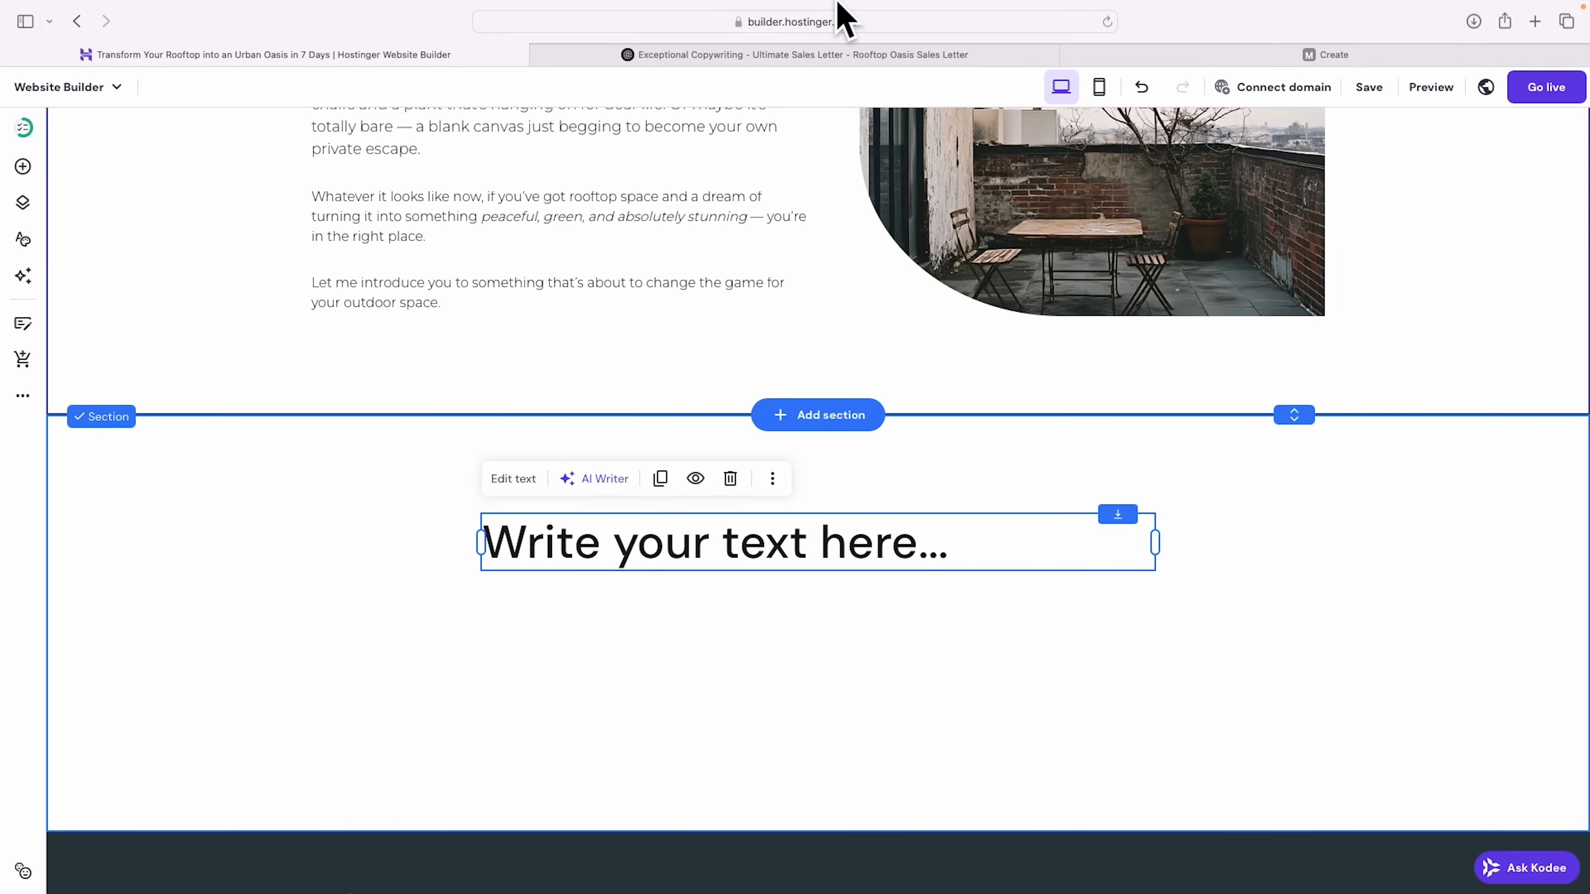
Step: Copy the rest of the ChatGPT sales letter, from "What You'll Get Inside" through the P.S., and paste it over the new text element's placeholder
{"action": "left_click", "coordinate": [823, 56]}
{"action": "scroll", "coordinate": [905, 294], "scroll_direction": "down", "scroll_amount": 10}
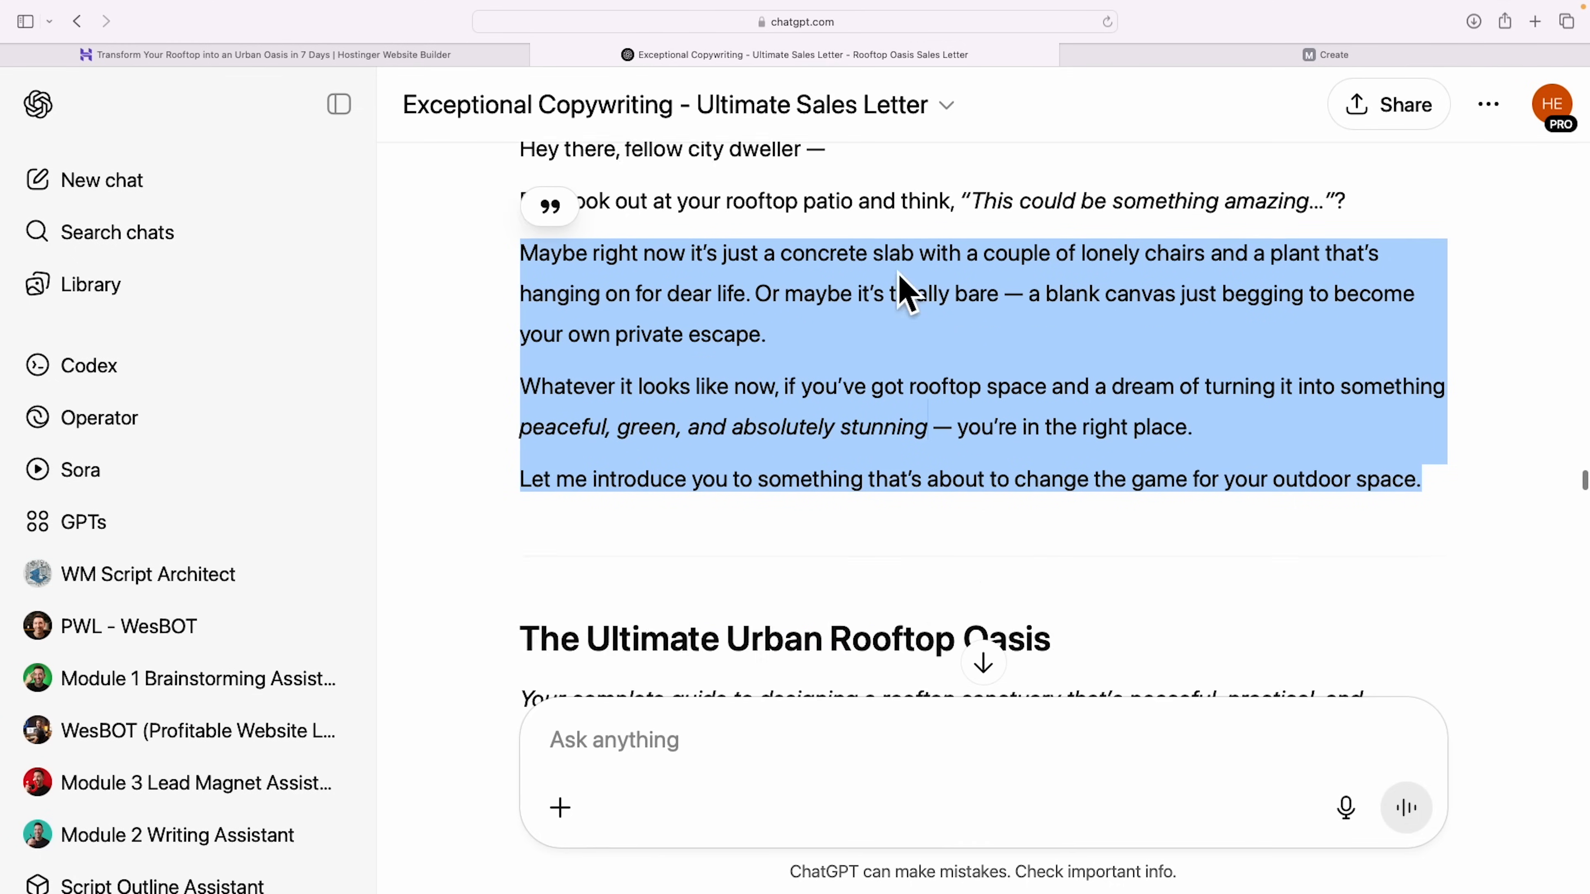
{"action": "left_click_drag", "start_coordinate": [523, 231], "coordinate": [1064, 495]}
{"action": "scroll", "coordinate": [898, 496], "scroll_direction": "down", "scroll_amount": 20}
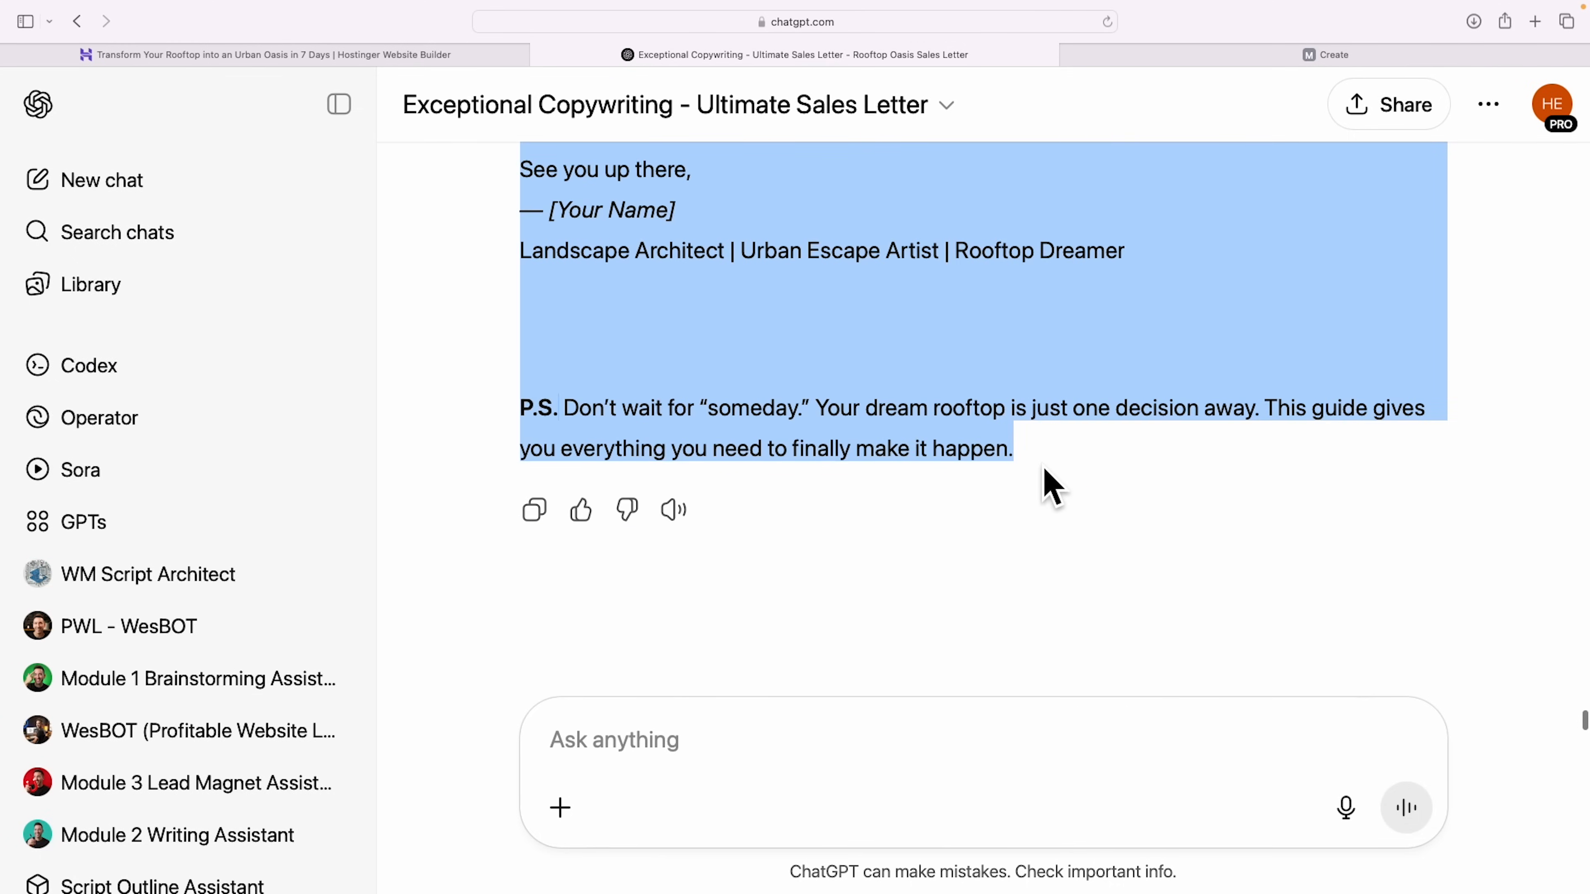
{"action": "left_click", "coordinate": [425, 57]}
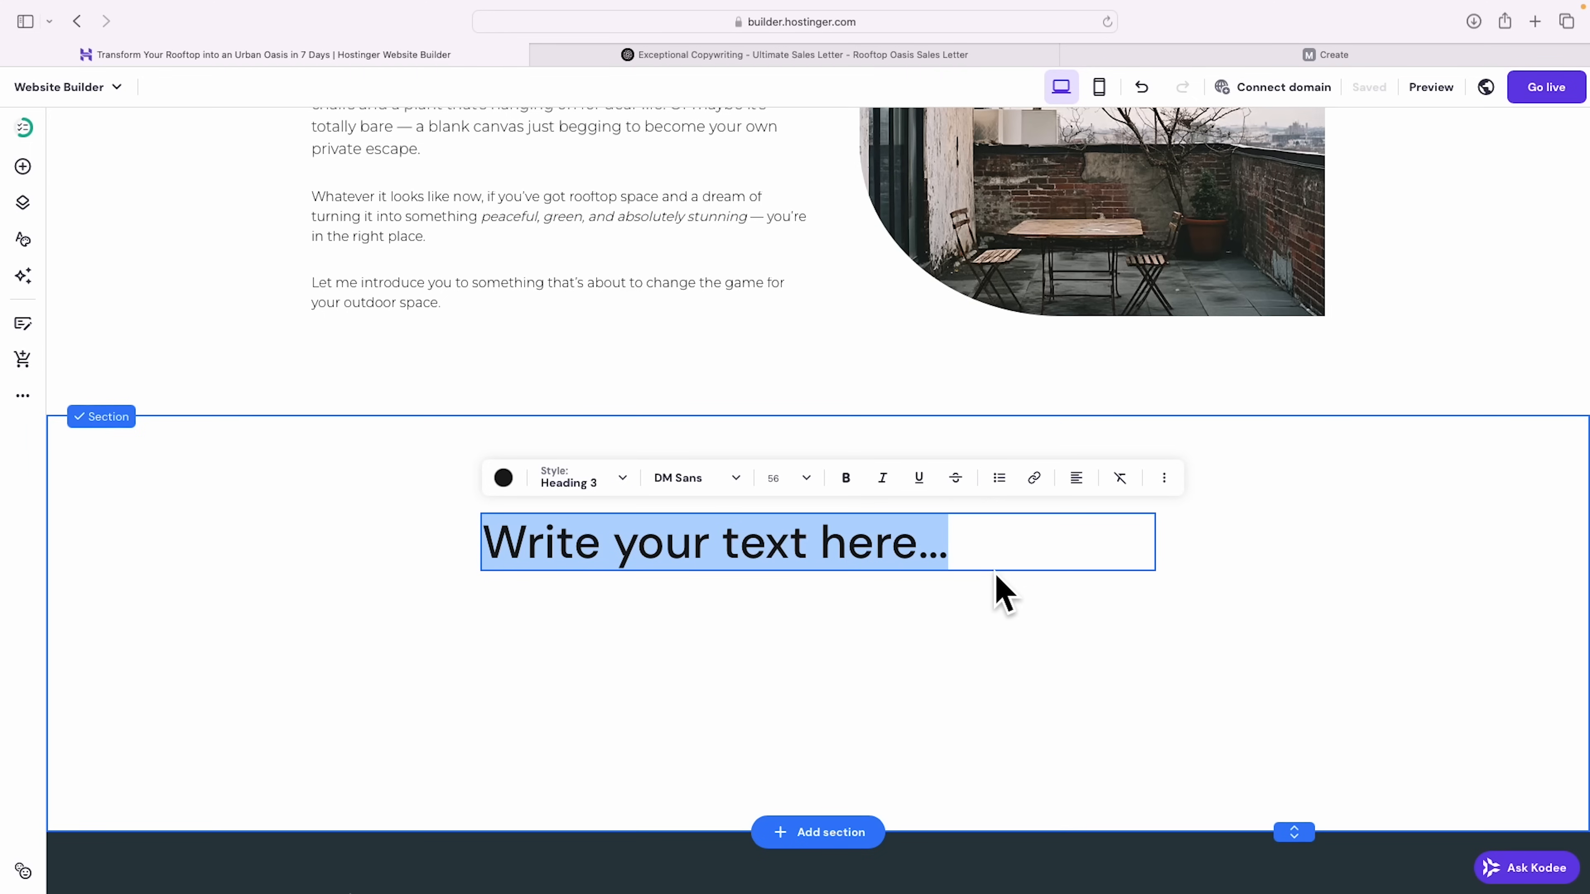
{"action": "key", "text": "super+v"}
Step: Try Heading 5 on the "What You'll Get Inside This Game-Changing Guide" title, settling on the Heading 4 style
{"action": "scroll", "coordinate": [998, 585], "scroll_direction": "up", "scroll_amount": 15}
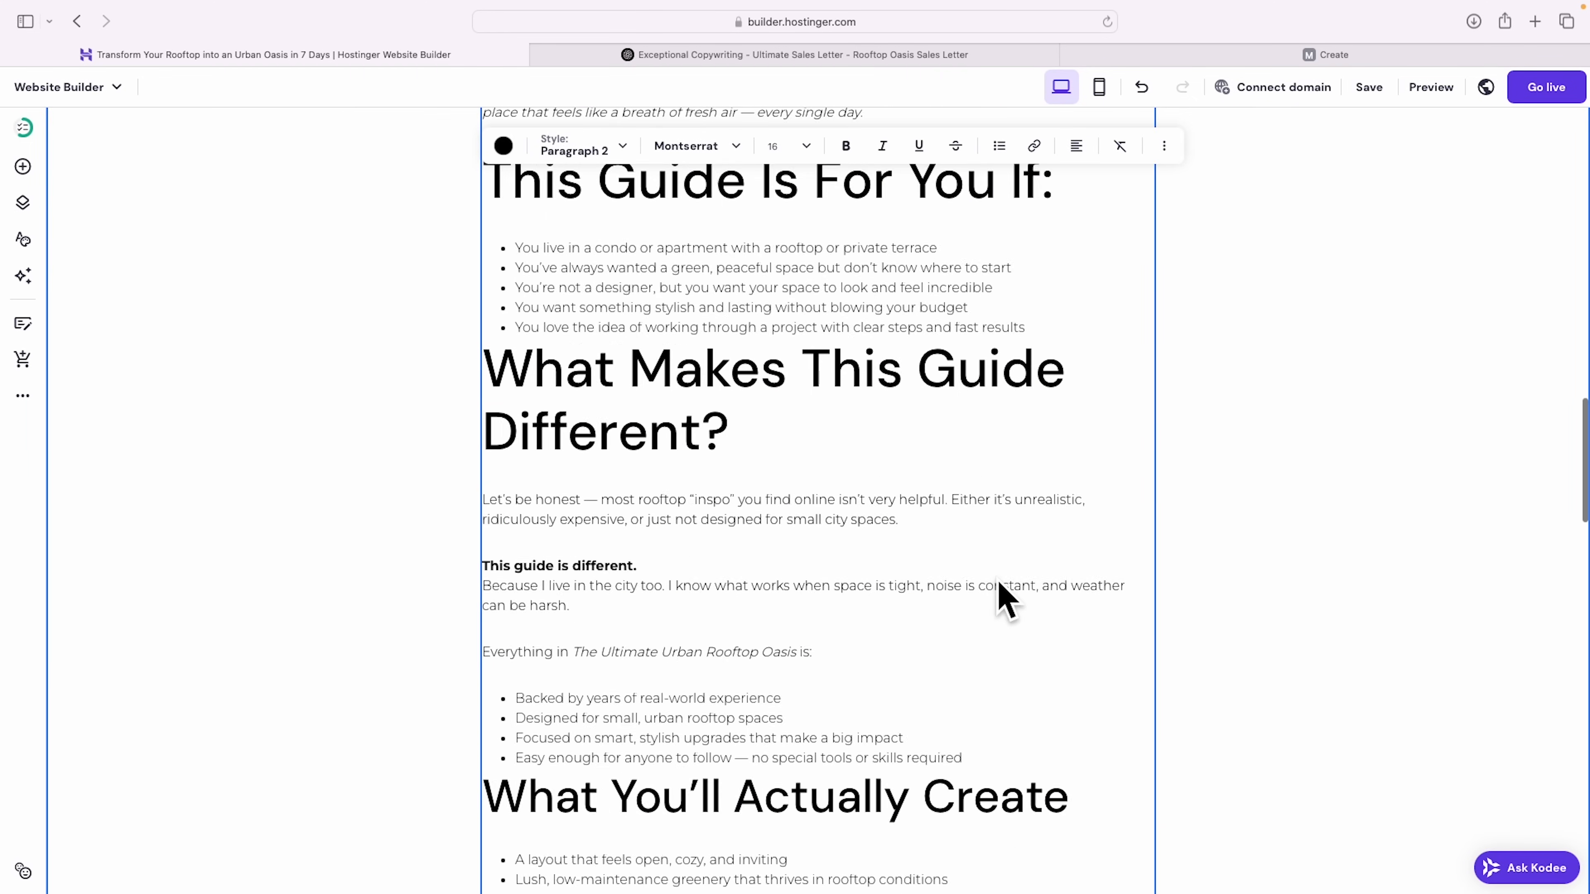
{"action": "scroll", "coordinate": [999, 585], "scroll_direction": "up", "scroll_amount": 10}
{"action": "scroll", "coordinate": [1000, 585], "scroll_direction": "down", "scroll_amount": 6}
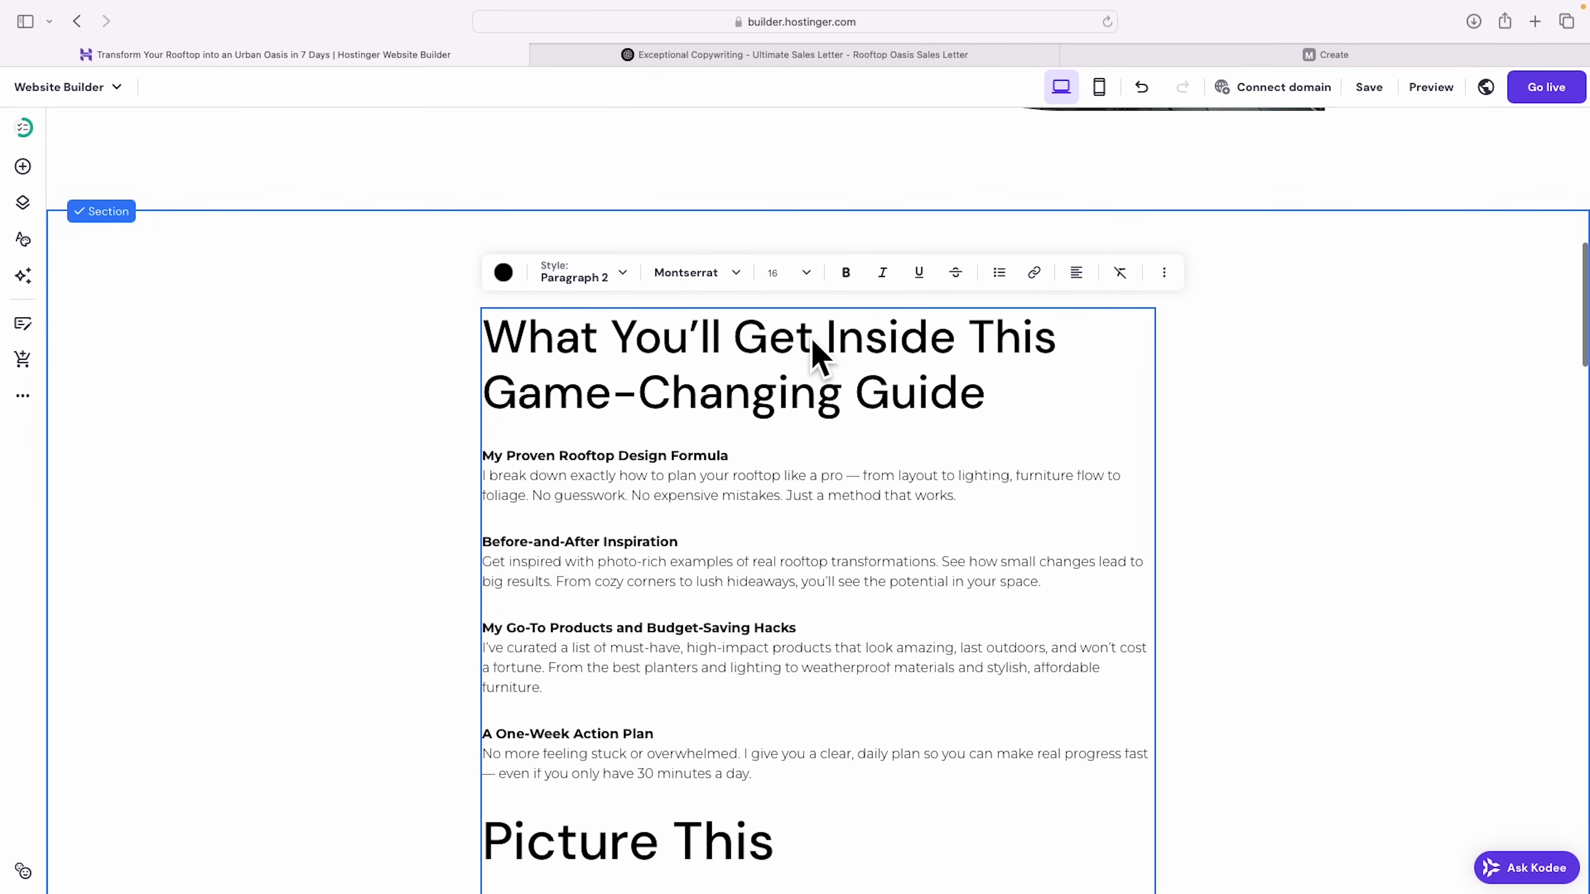
{"action": "scroll", "coordinate": [815, 354], "scroll_direction": "down", "scroll_amount": 2}
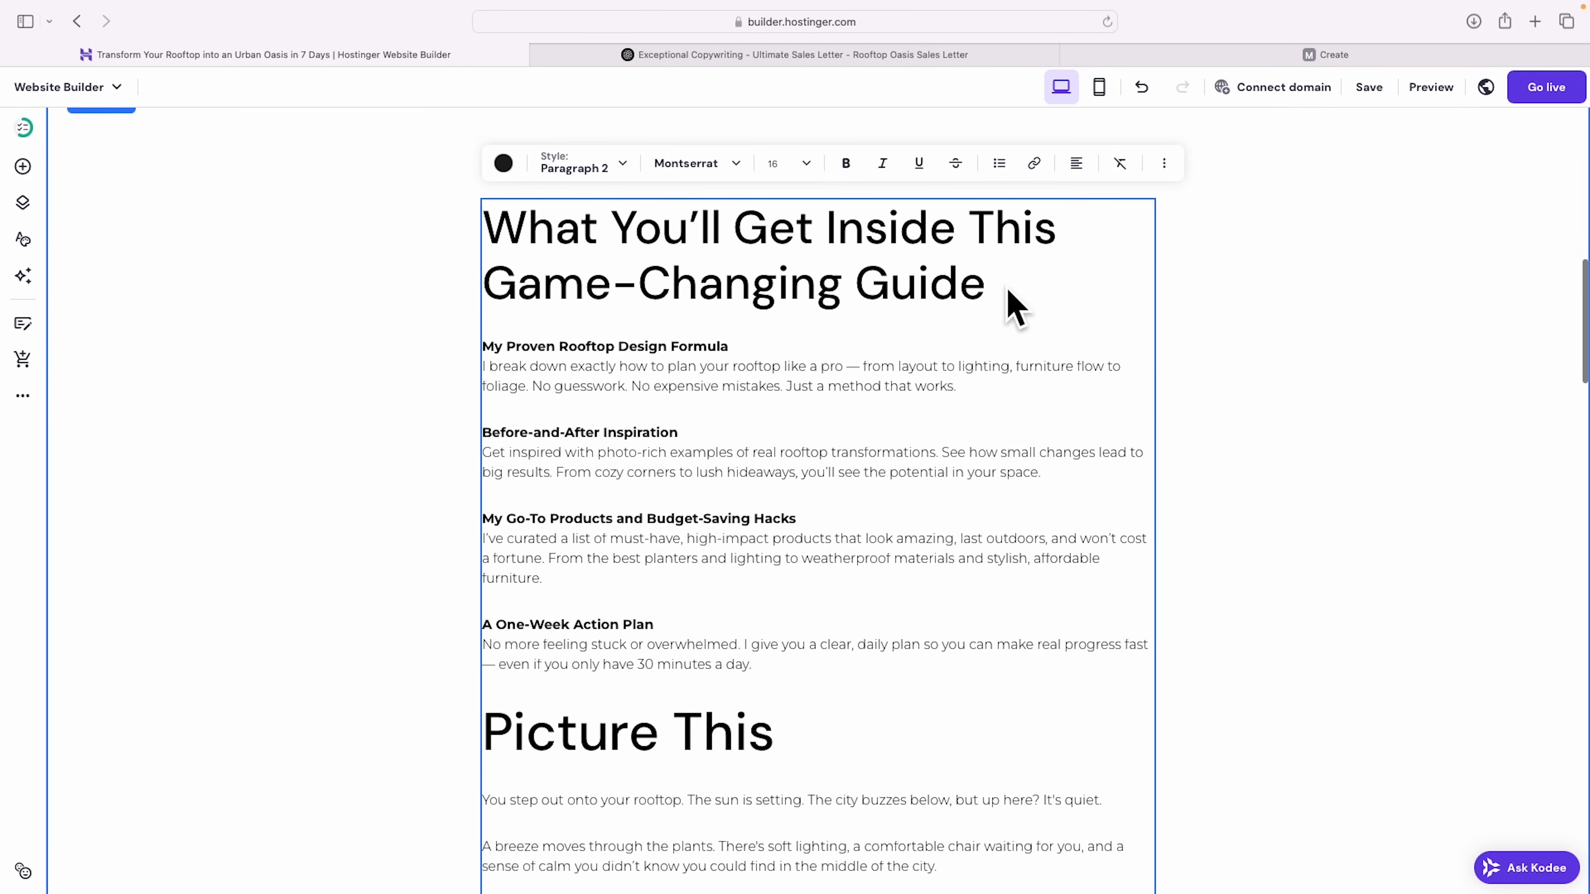
{"action": "left_click_drag", "start_coordinate": [972, 289], "coordinate": [497, 227]}
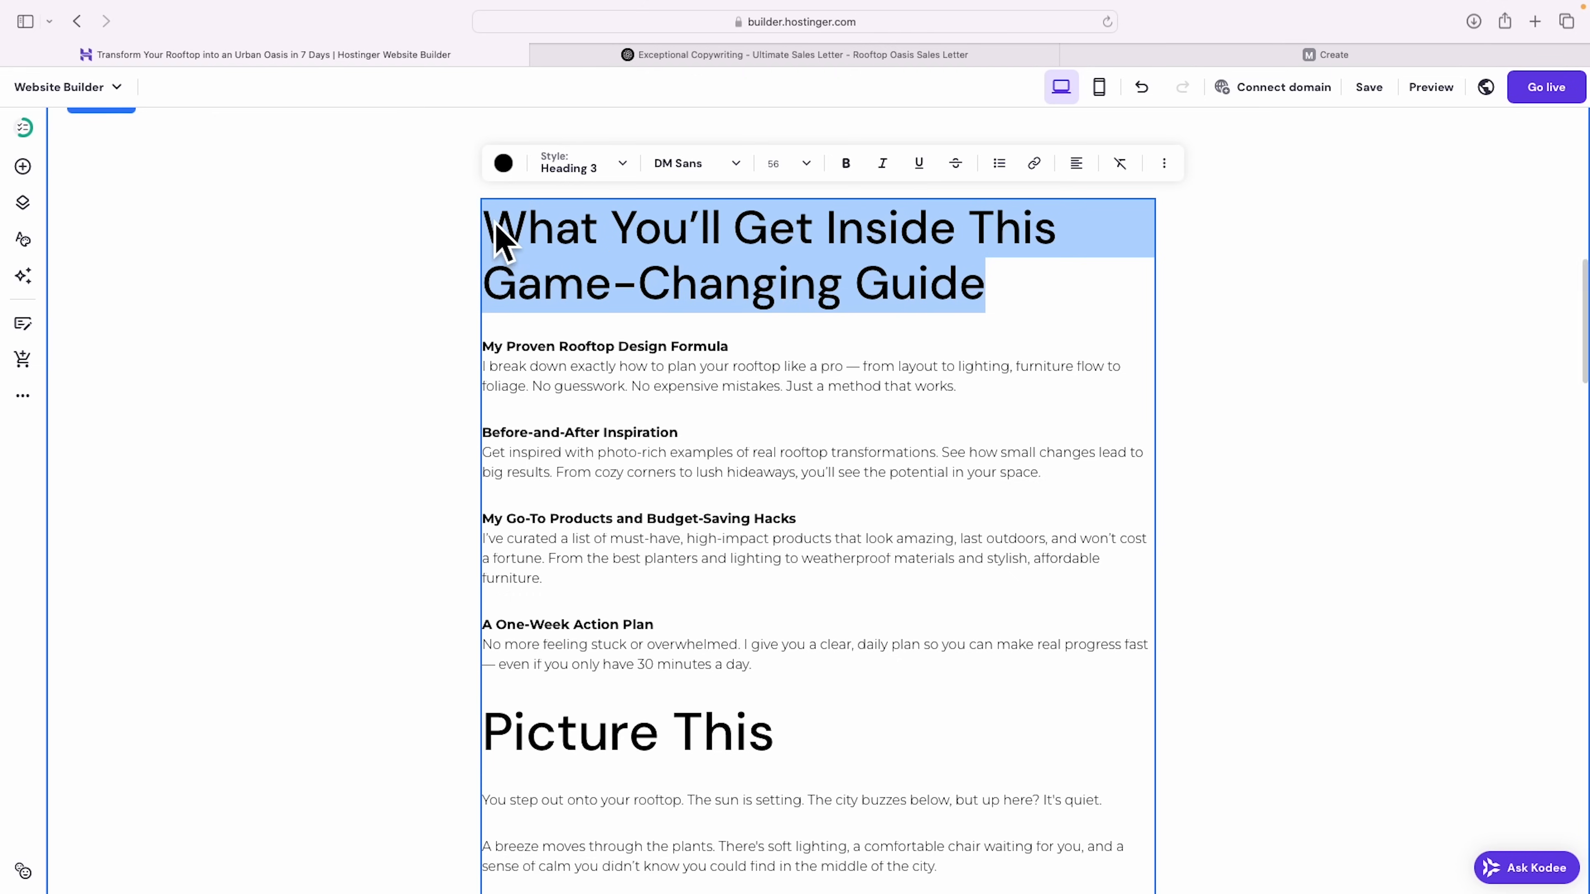
{"action": "left_click", "coordinate": [622, 182]}
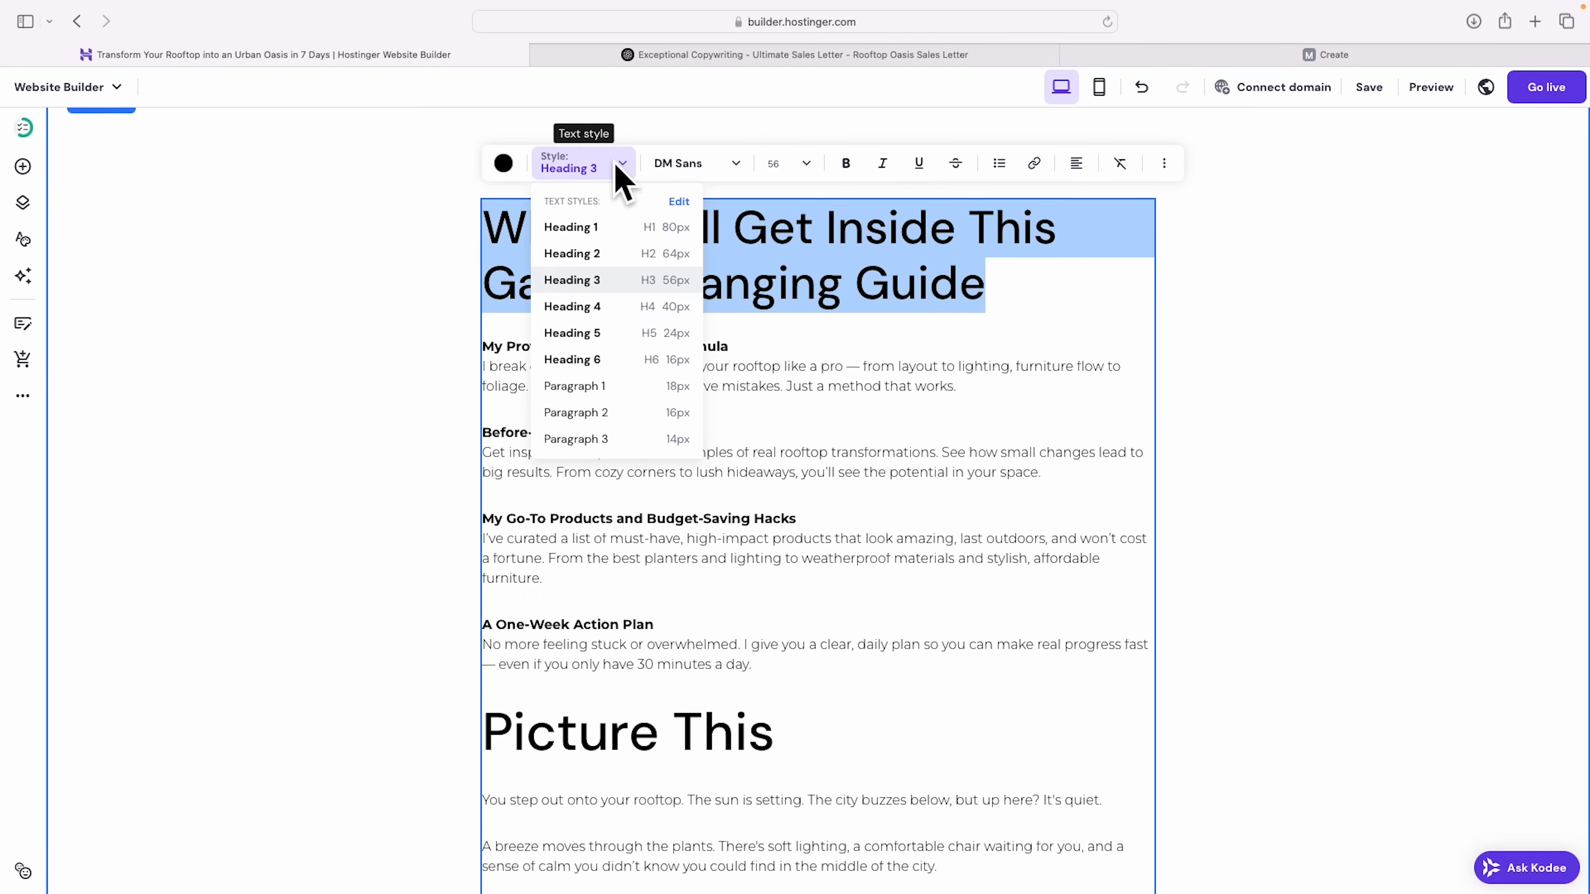
{"action": "left_click", "coordinate": [604, 337]}
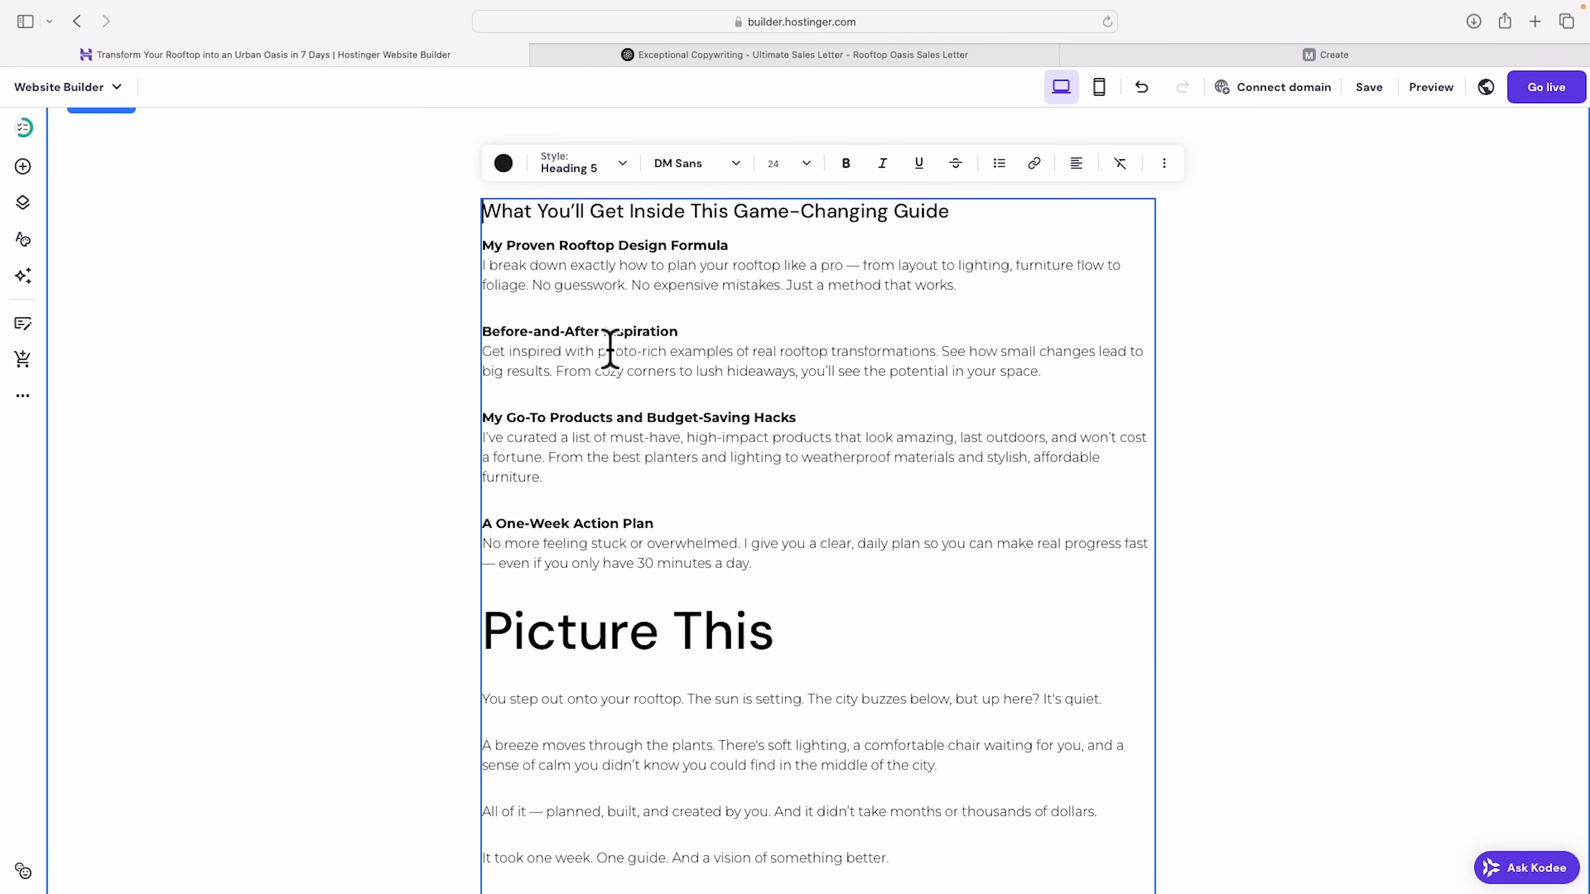
{"action": "left_click", "coordinate": [624, 178]}
{"action": "left_click", "coordinate": [610, 308]}
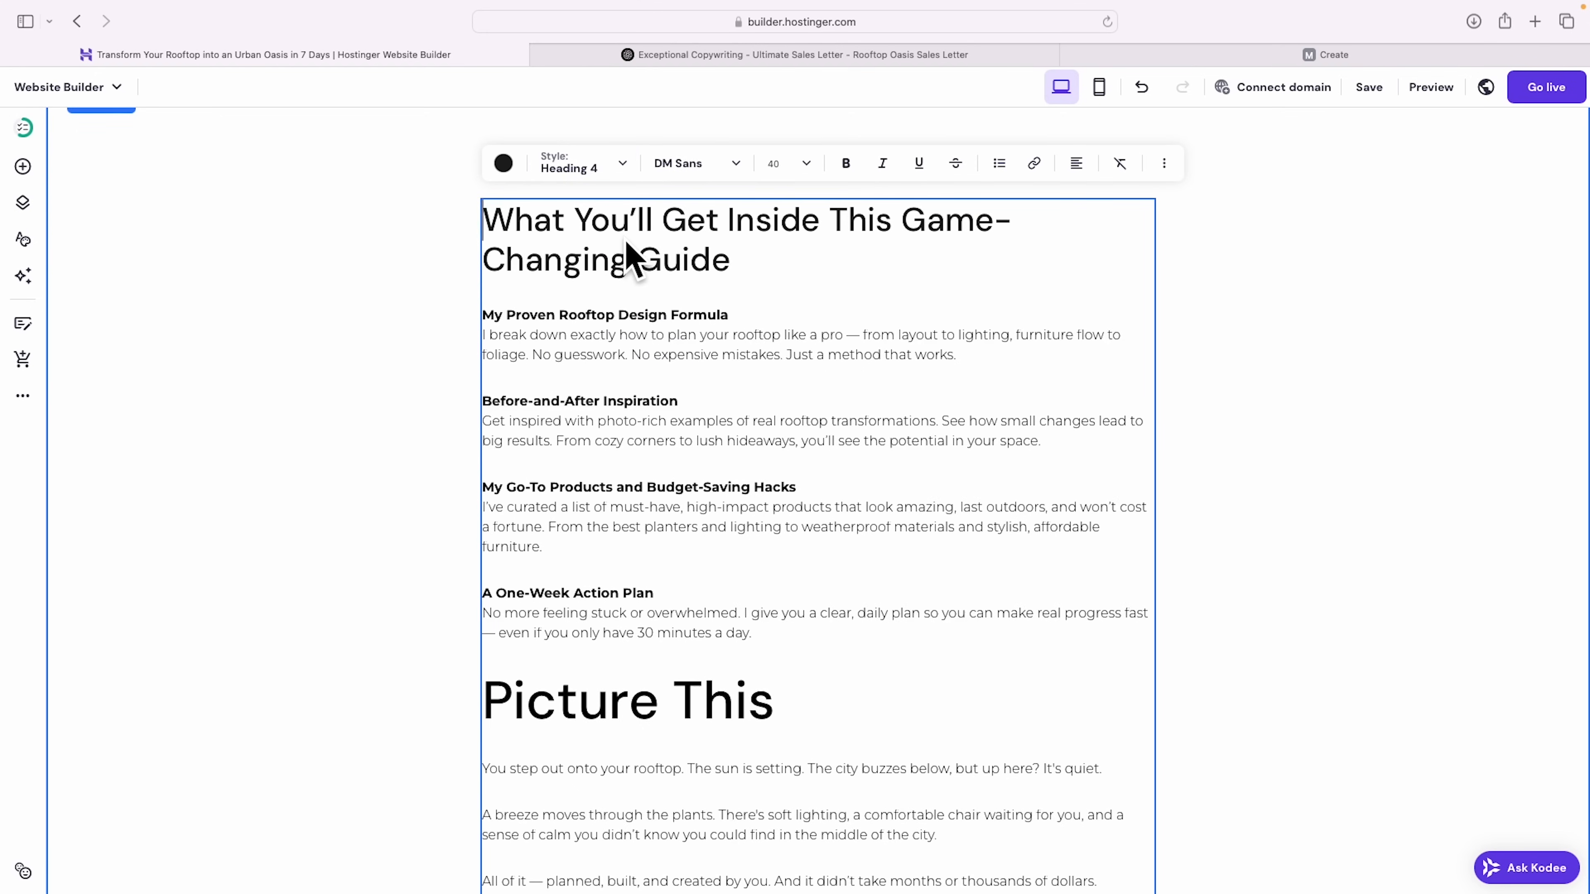
Step: Apply the Heading 4 style to the "Picture This" and "This Guide Is For You If:" headings
{"action": "left_click_drag", "start_coordinate": [772, 706], "coordinate": [492, 704]}
{"action": "left_click", "coordinate": [621, 166]}
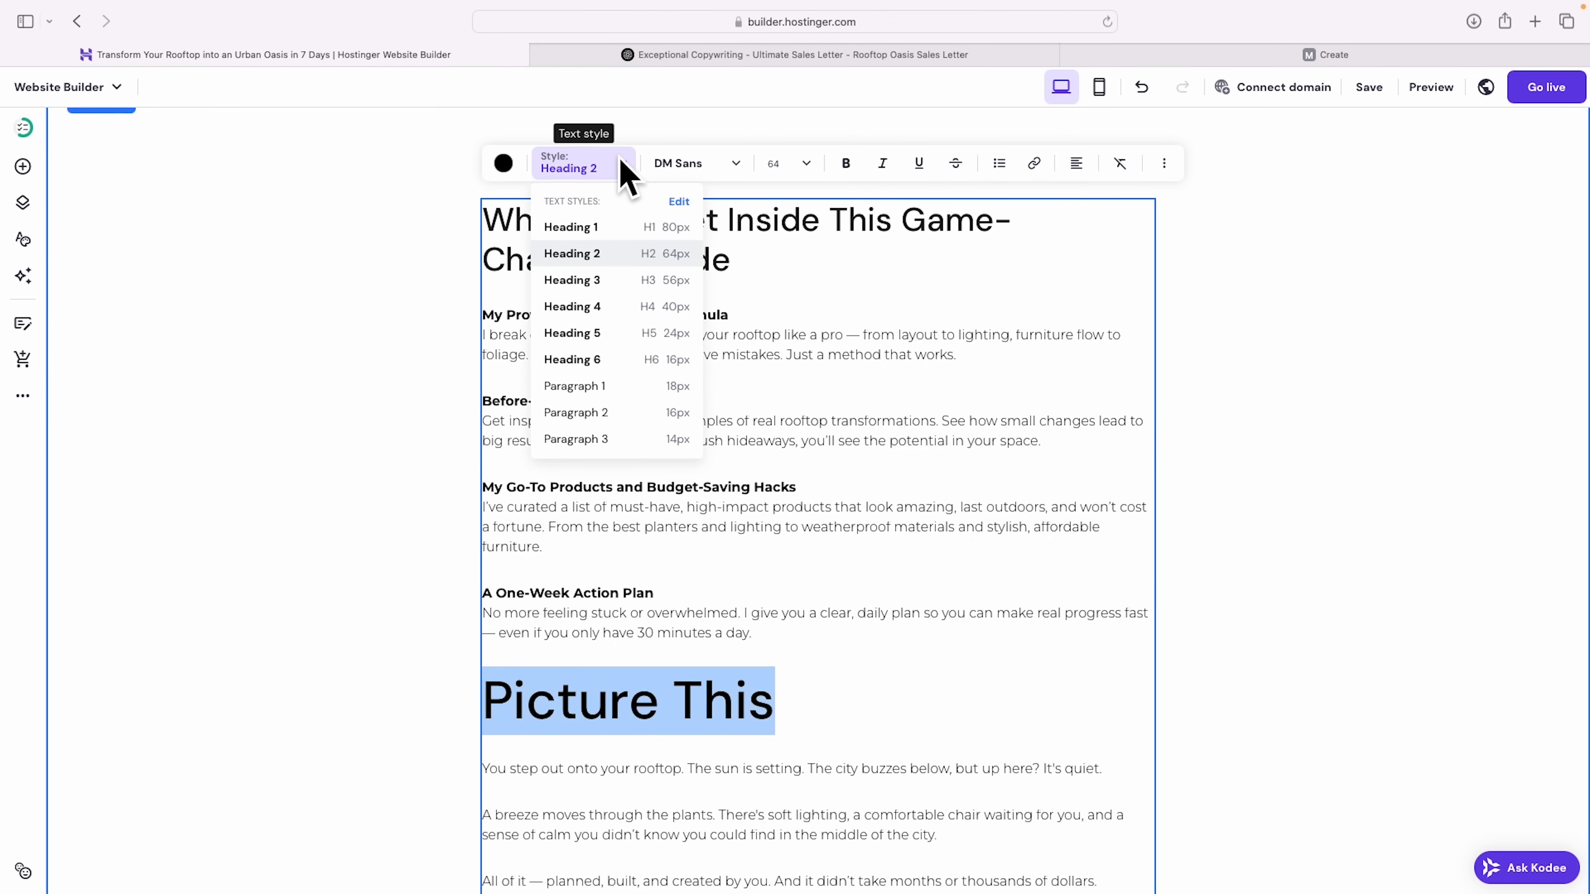
{"action": "left_click", "coordinate": [612, 307]}
{"action": "scroll", "coordinate": [701, 363], "scroll_direction": "down", "scroll_amount": 8}
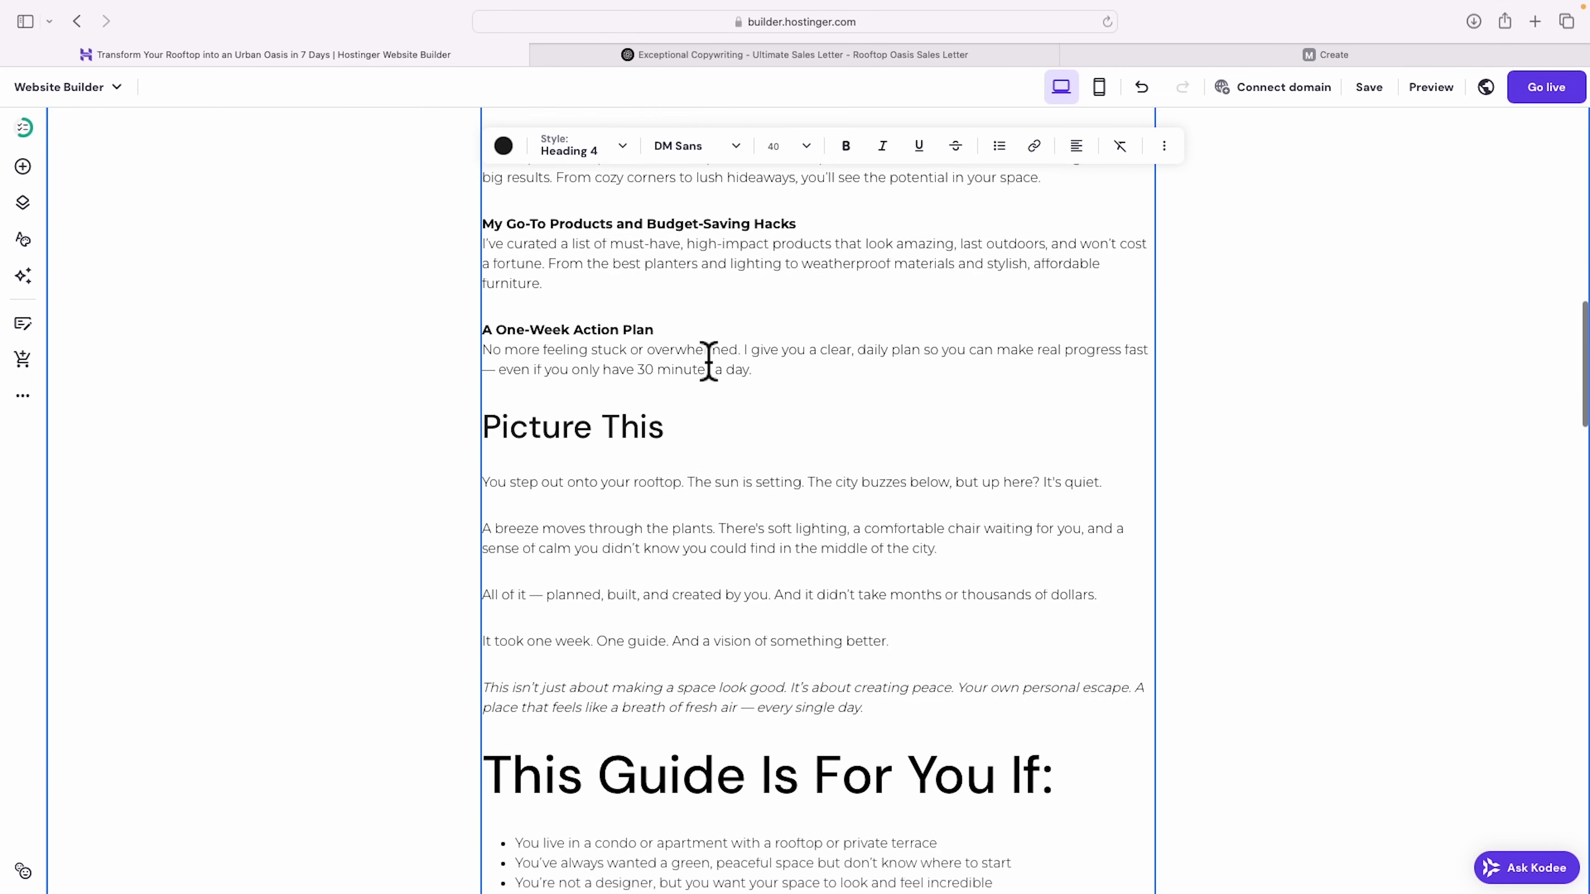
{"action": "scroll", "coordinate": [745, 359], "scroll_direction": "down", "scroll_amount": 2}
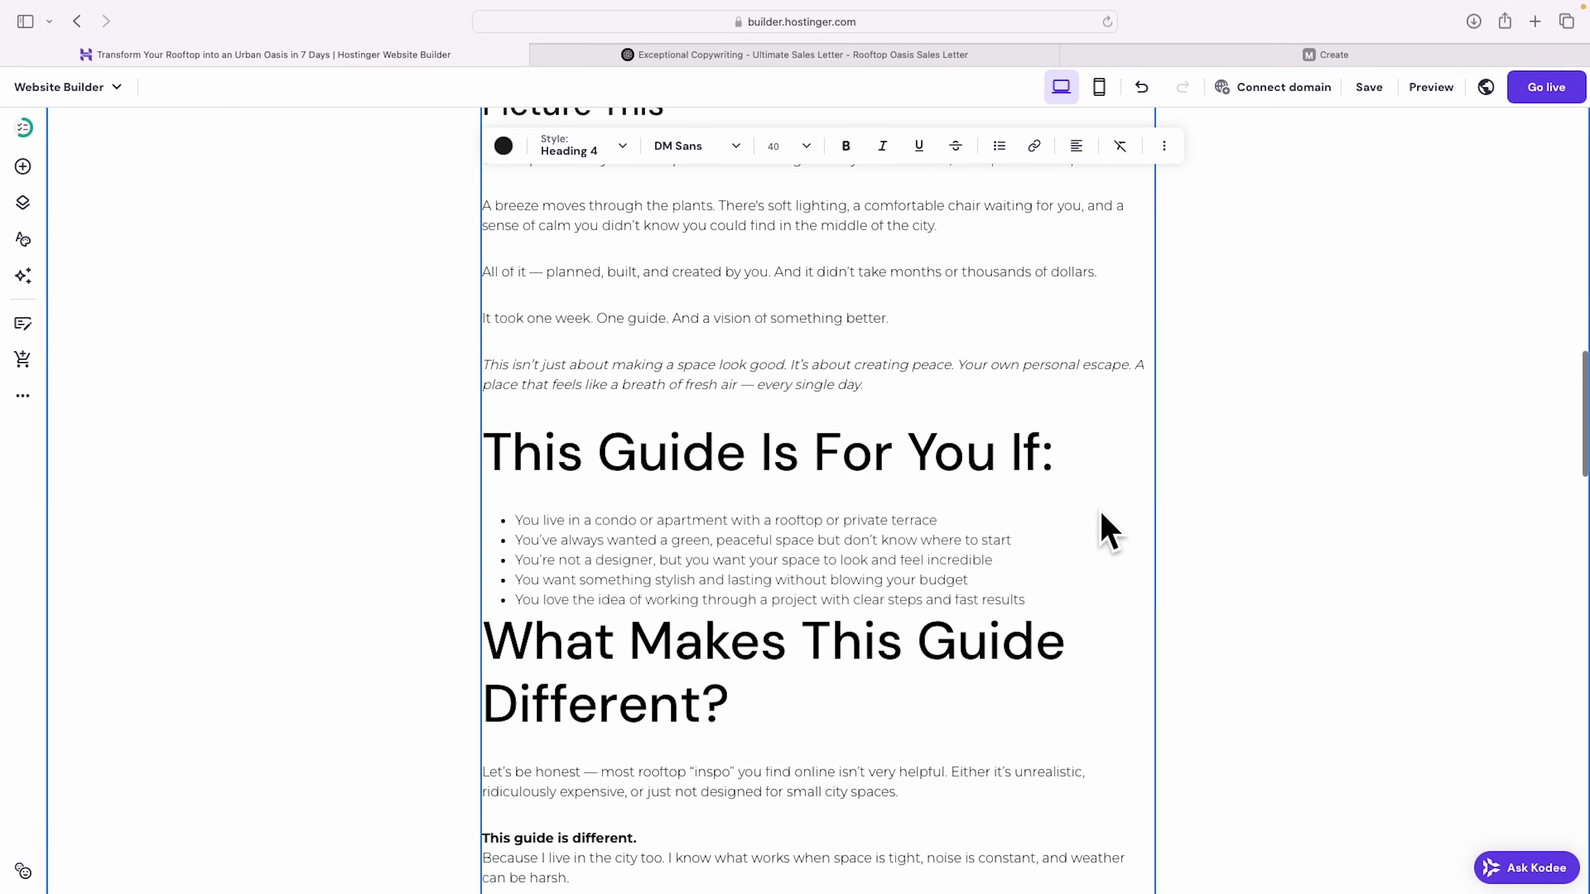
{"action": "left_click_drag", "start_coordinate": [1044, 441], "coordinate": [501, 451]}
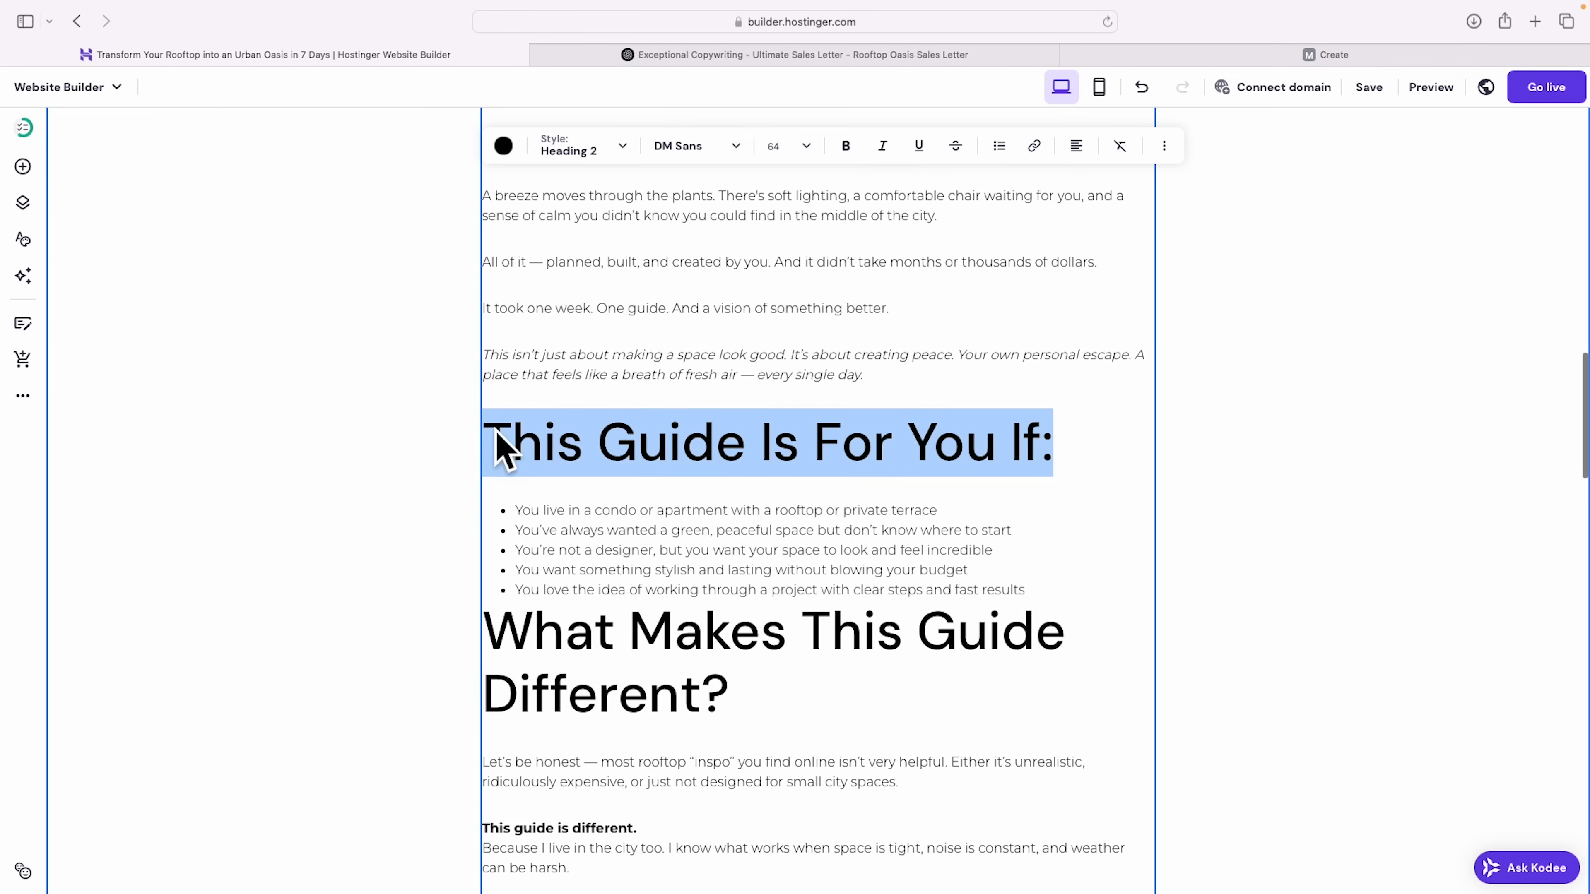
{"action": "left_click", "coordinate": [616, 154]}
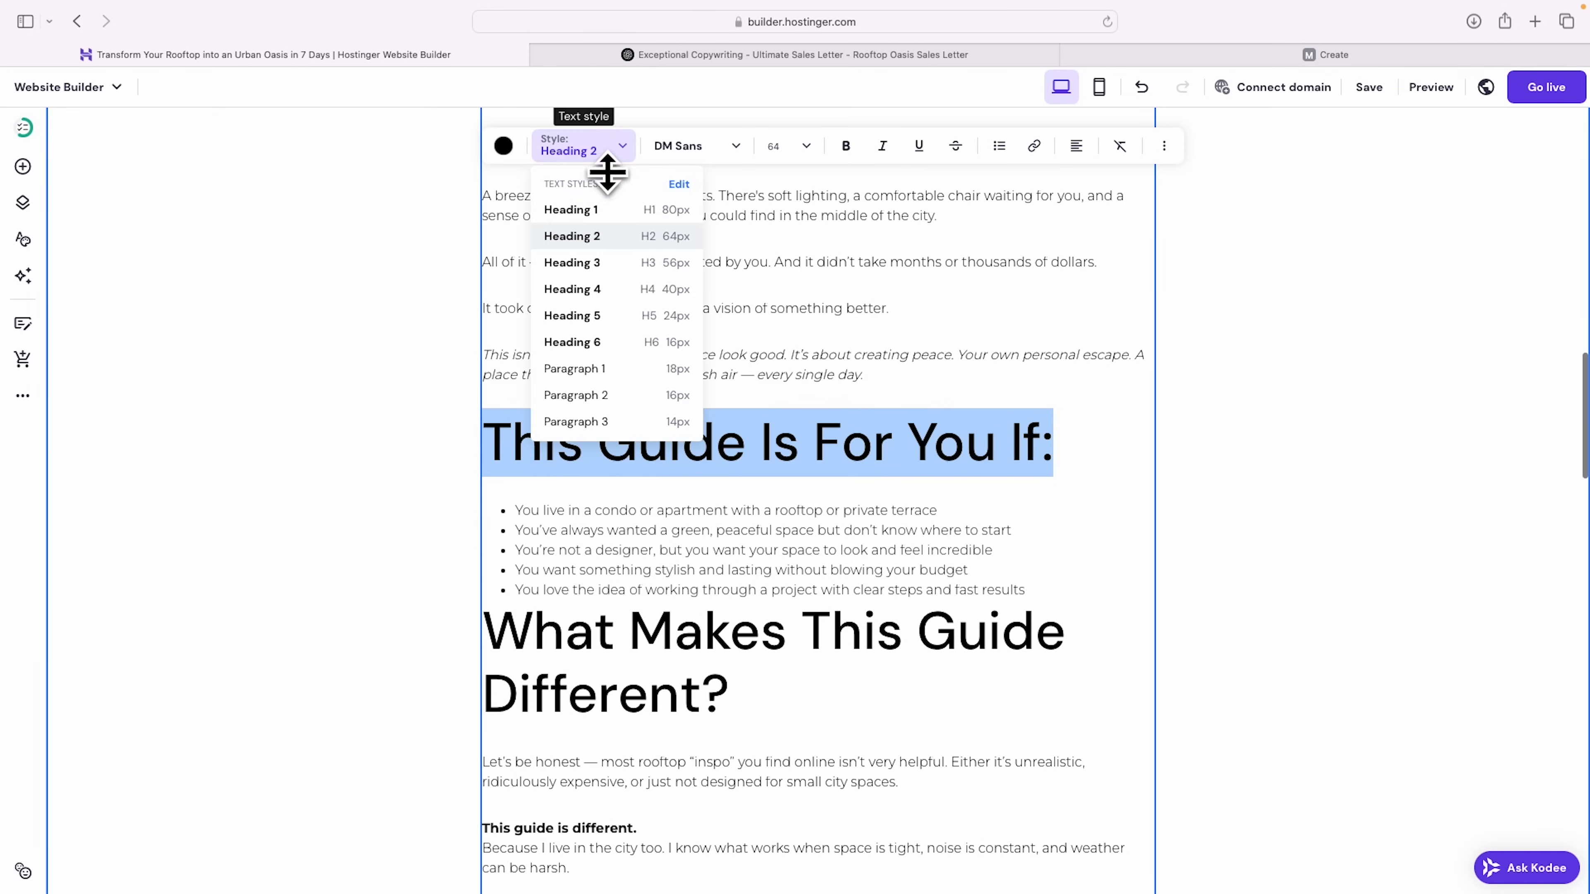
{"action": "left_click", "coordinate": [602, 288]}
Step: Add the dark Testimonials section with two side-by-side star reviews below the long sales copy section
{"action": "scroll", "coordinate": [1036, 497], "scroll_direction": "down", "scroll_amount": 15}
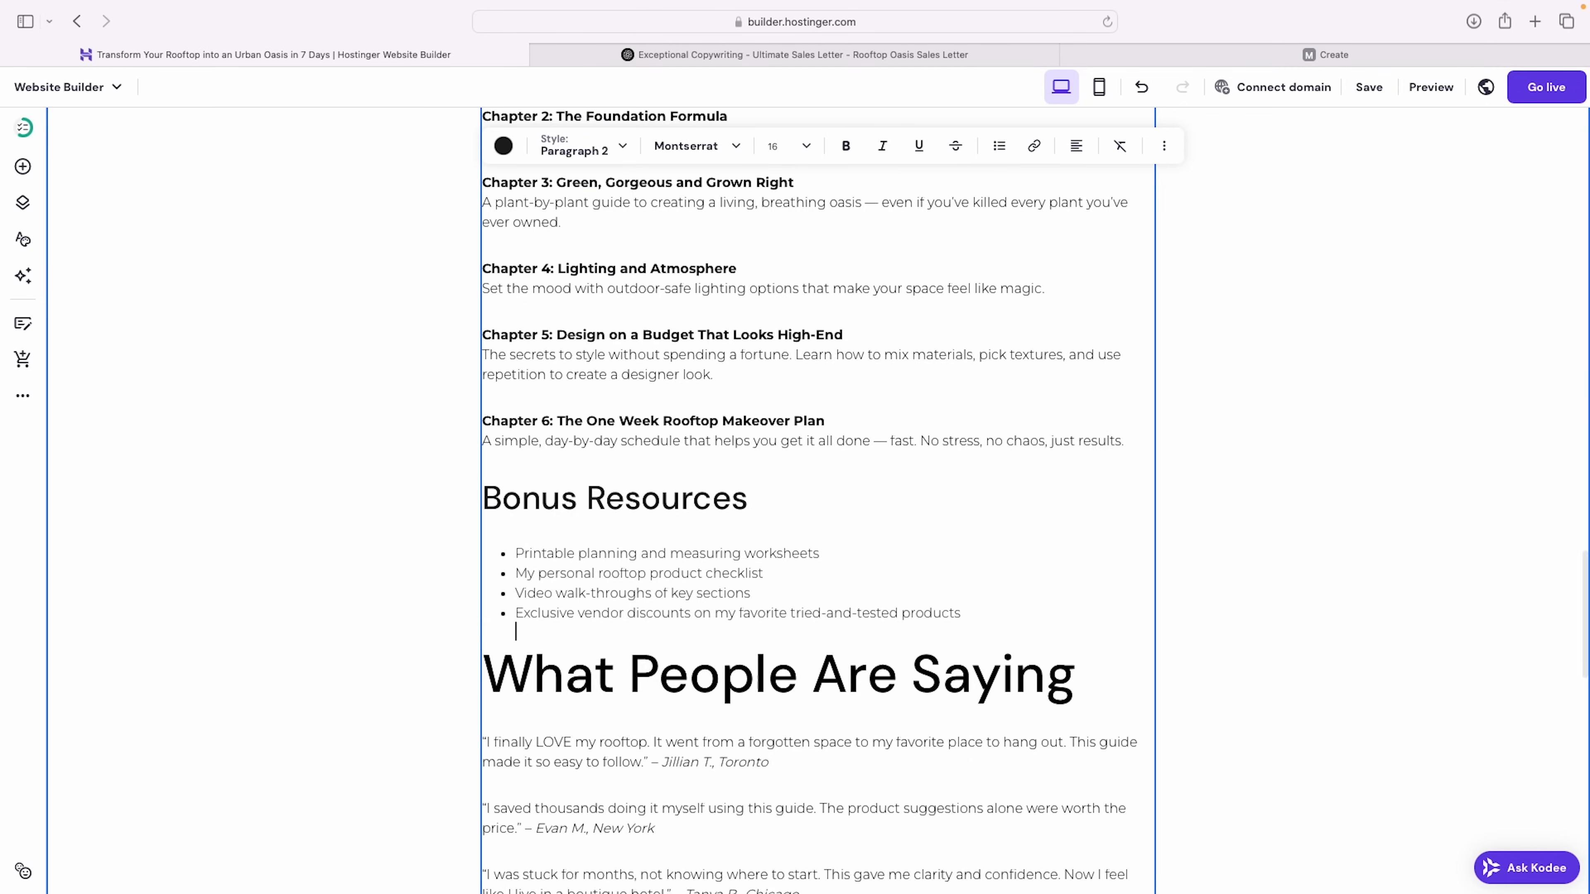
{"action": "scroll", "coordinate": [826, 623], "scroll_direction": "down", "scroll_amount": 10}
{"action": "left_click", "coordinate": [827, 623]}
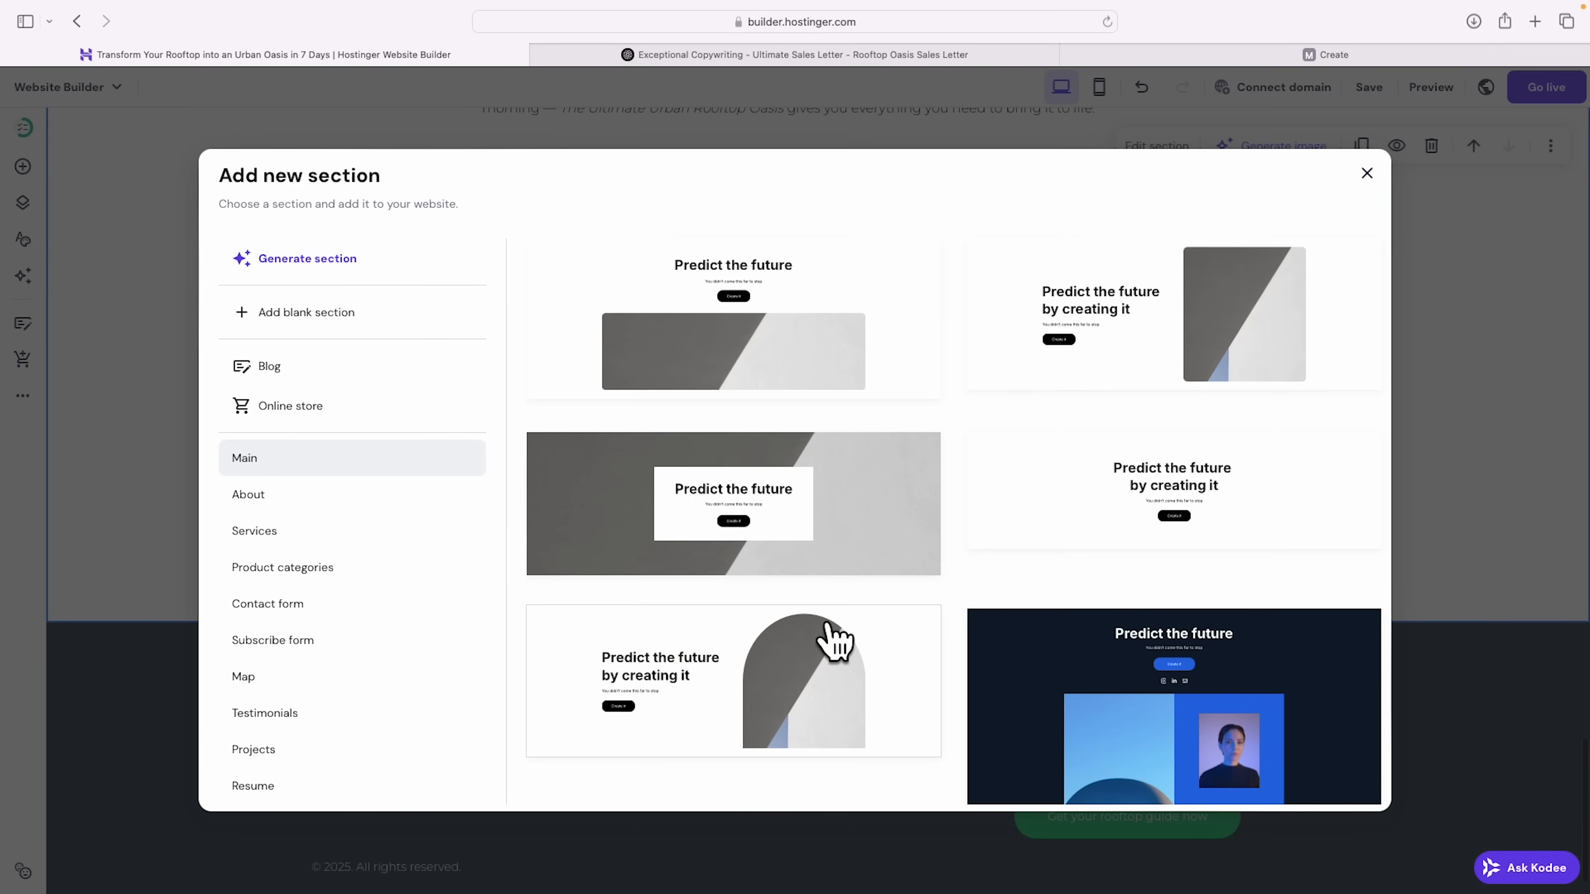
{"action": "scroll", "coordinate": [375, 575], "scroll_direction": "down", "scroll_amount": 2}
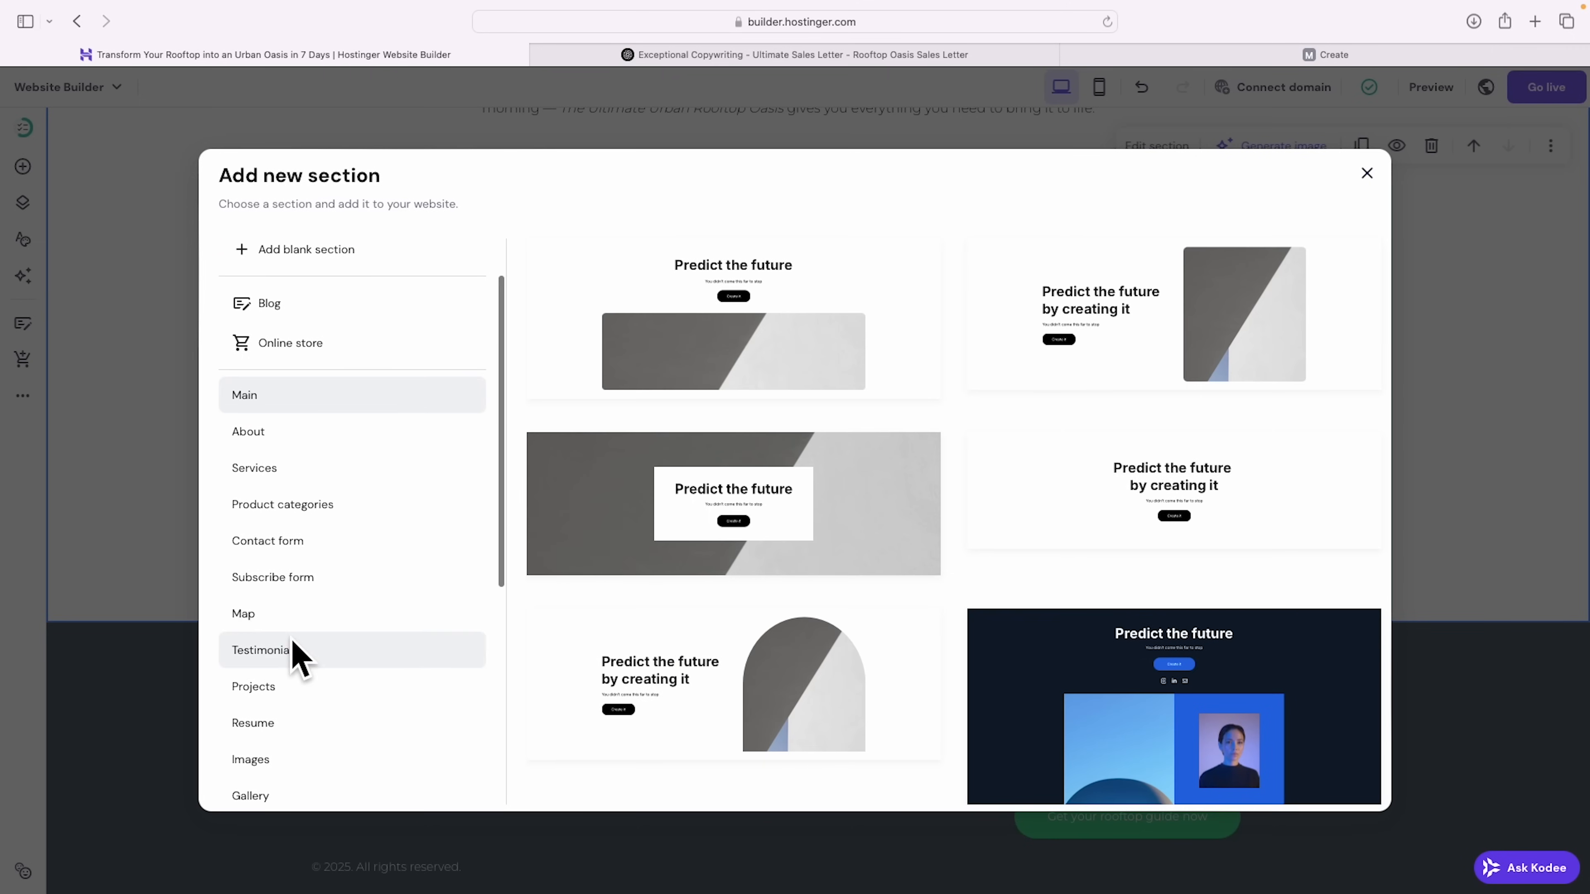
{"action": "left_click", "coordinate": [291, 646]}
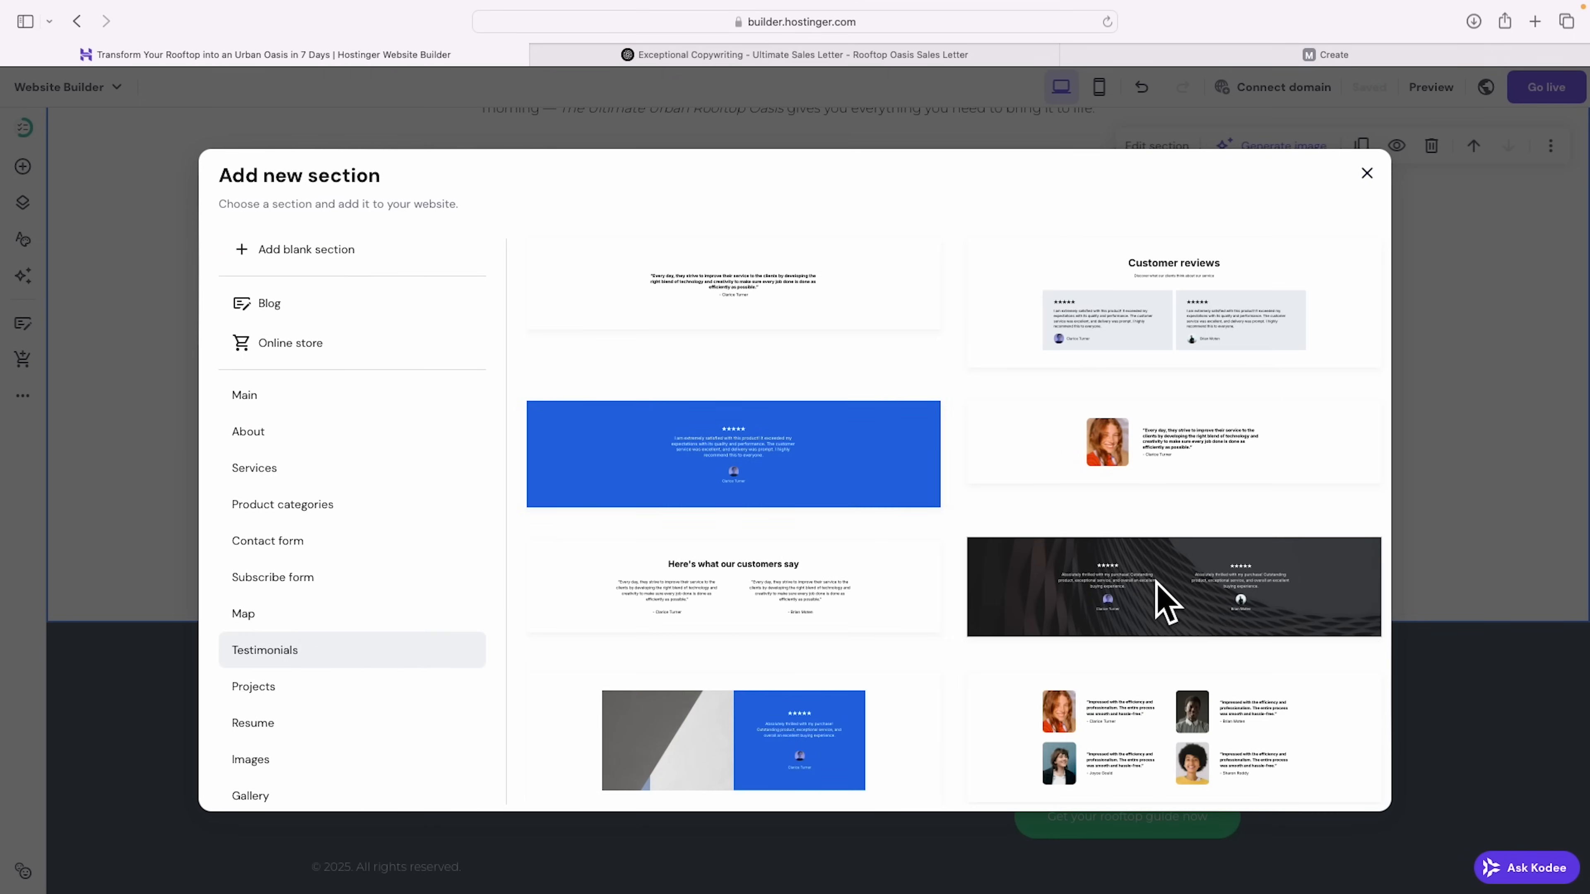
{"action": "left_click", "coordinate": [1161, 603]}
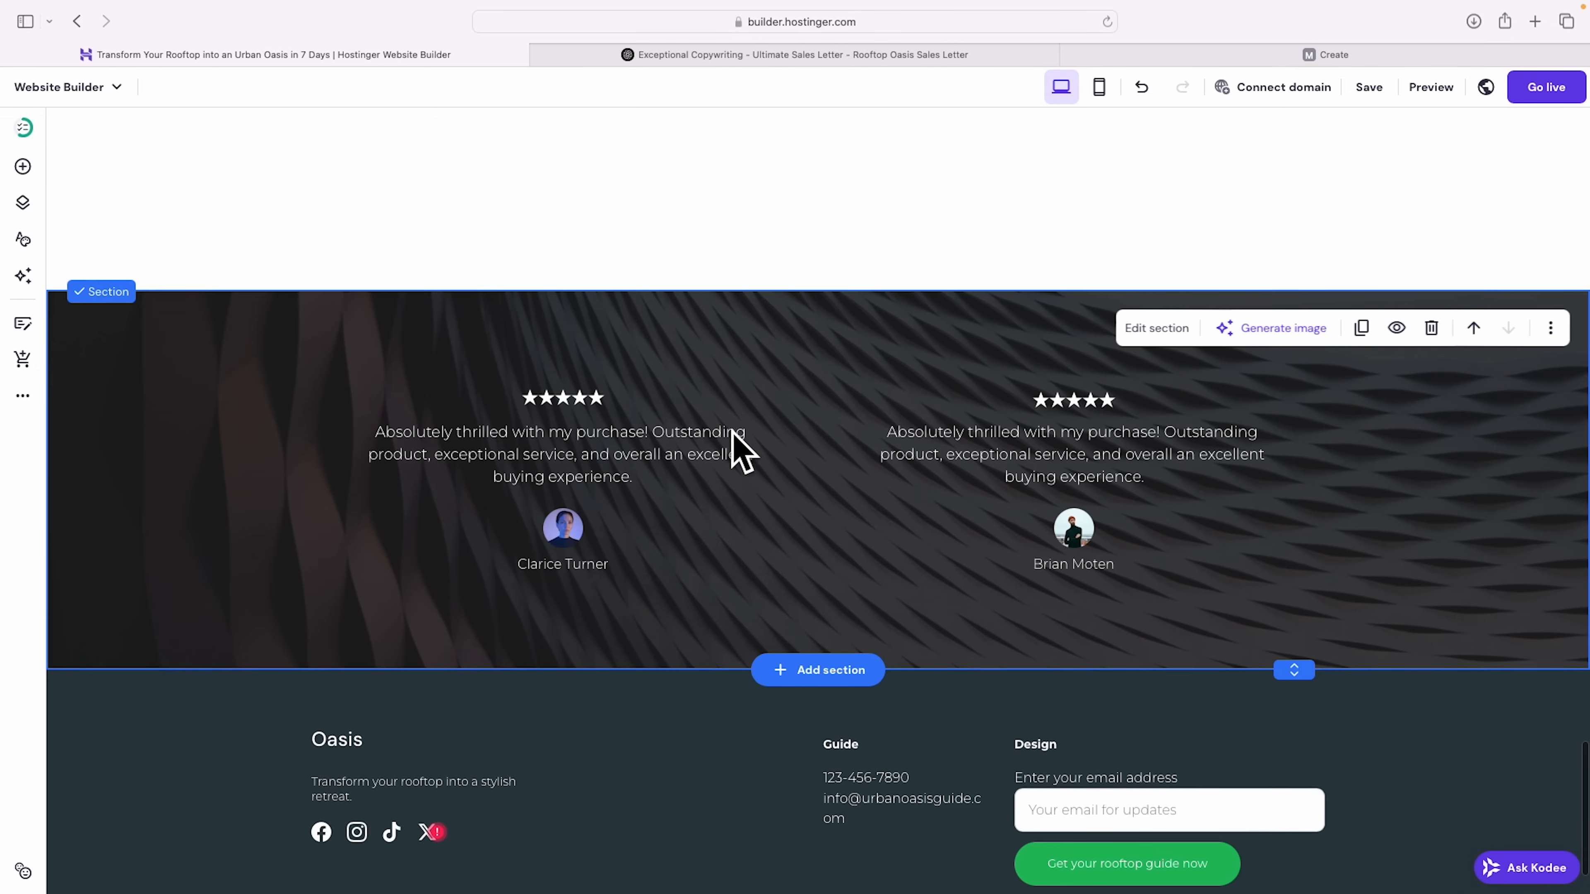
Step: Open the Testimonials section's settings and download Midjourney's rooftop patio image with the wooden dining table, benches and agave plants
{"action": "left_click", "coordinate": [1157, 328]}
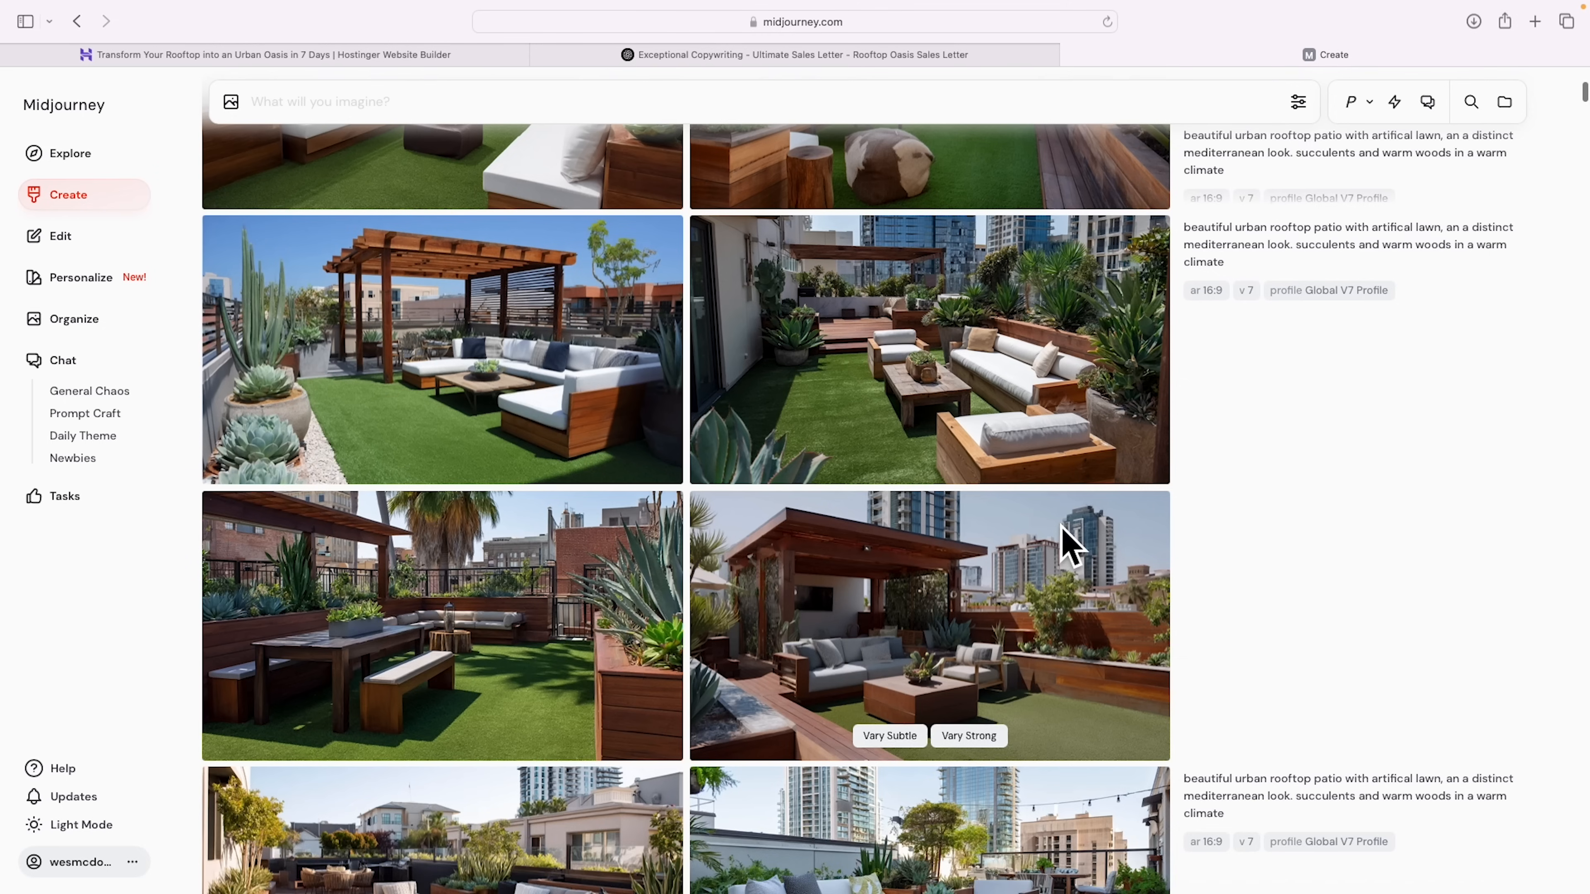
{"action": "scroll", "coordinate": [1064, 542], "scroll_direction": "up", "scroll_amount": 5}
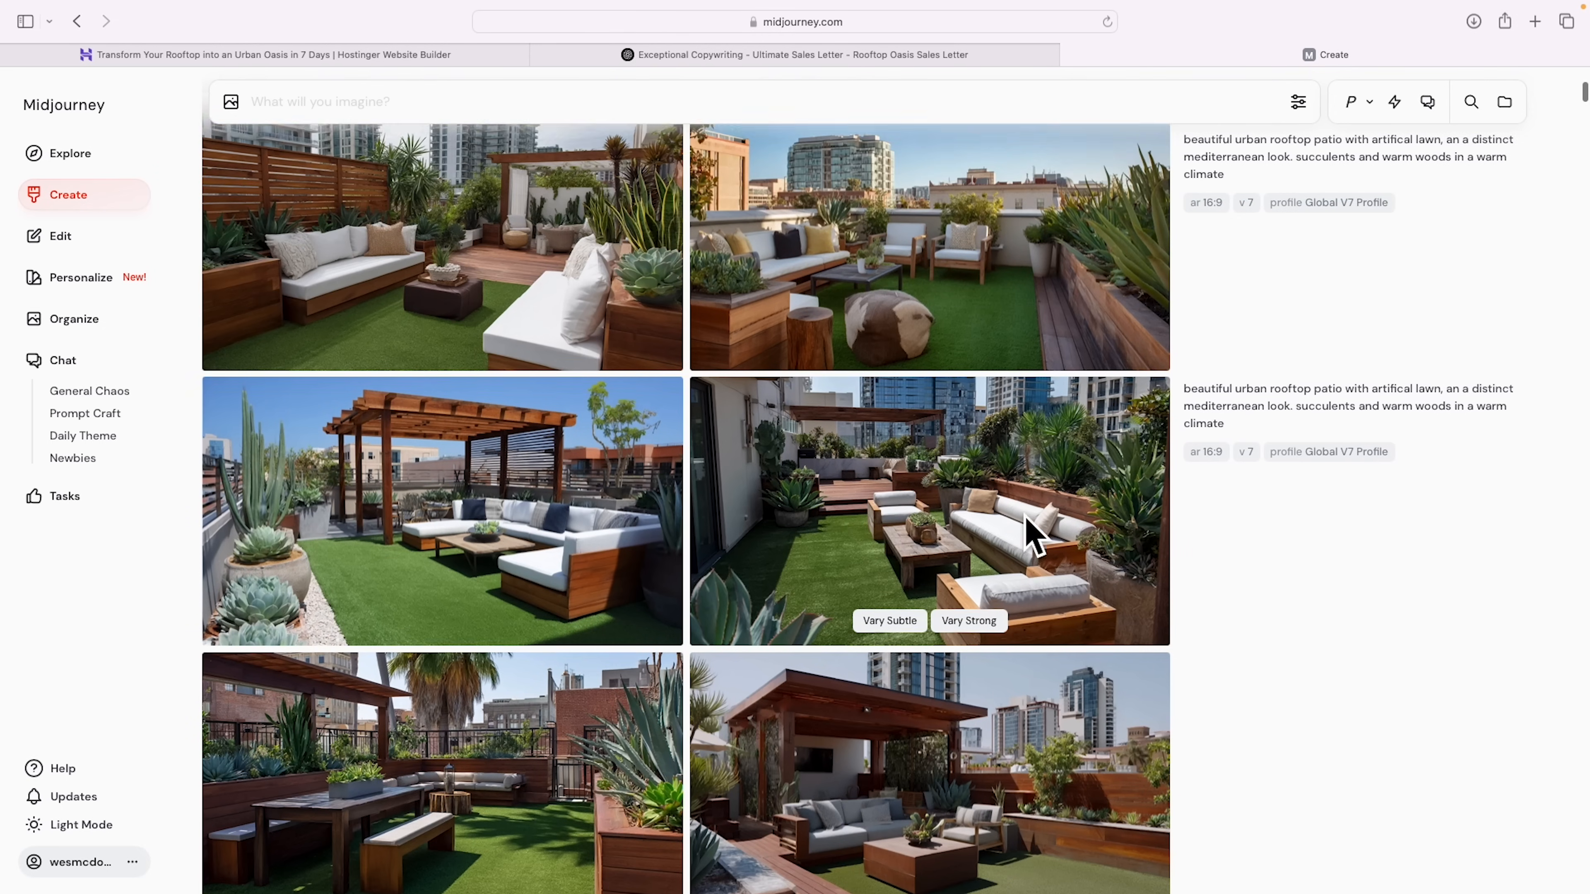
{"action": "scroll", "coordinate": [1028, 532], "scroll_direction": "down", "scroll_amount": 3}
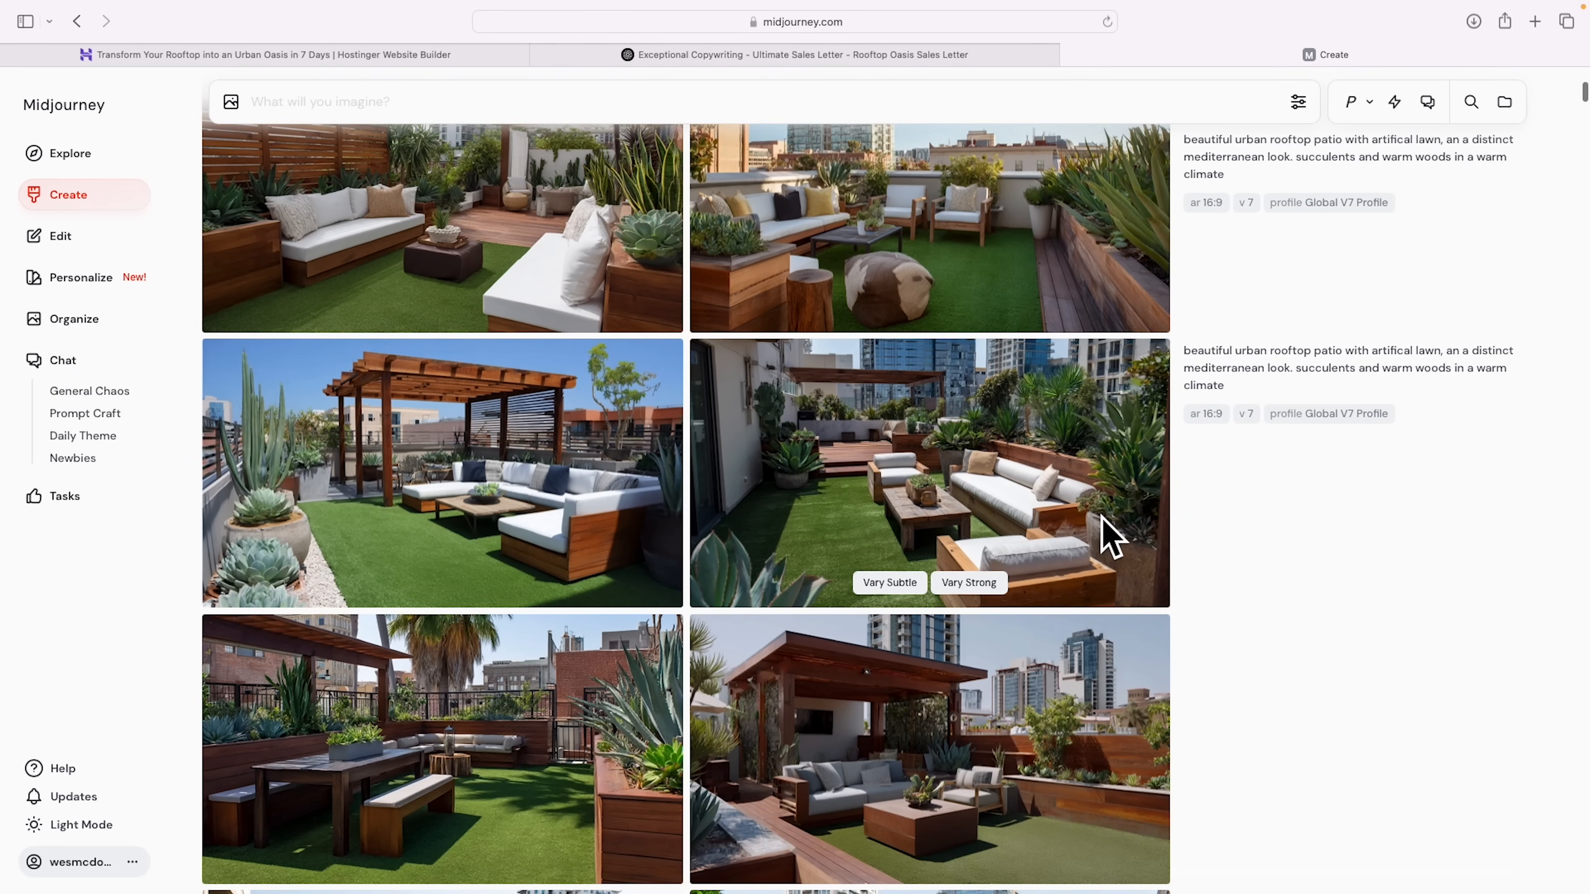
{"action": "scroll", "coordinate": [1108, 533], "scroll_direction": "down", "scroll_amount": 5}
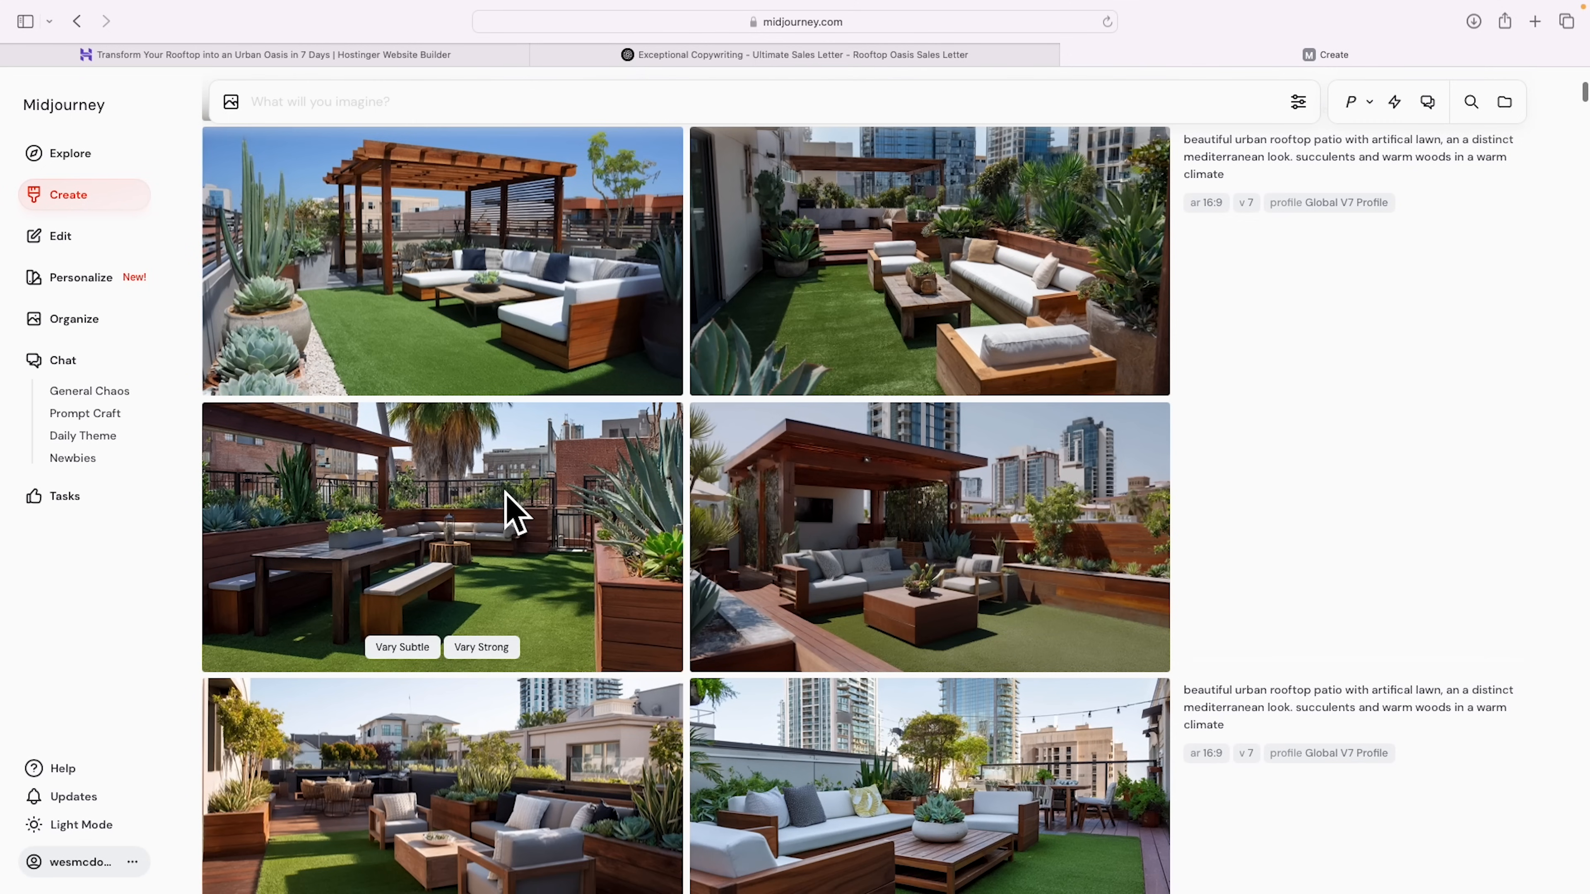
{"action": "left_click", "coordinate": [436, 534]}
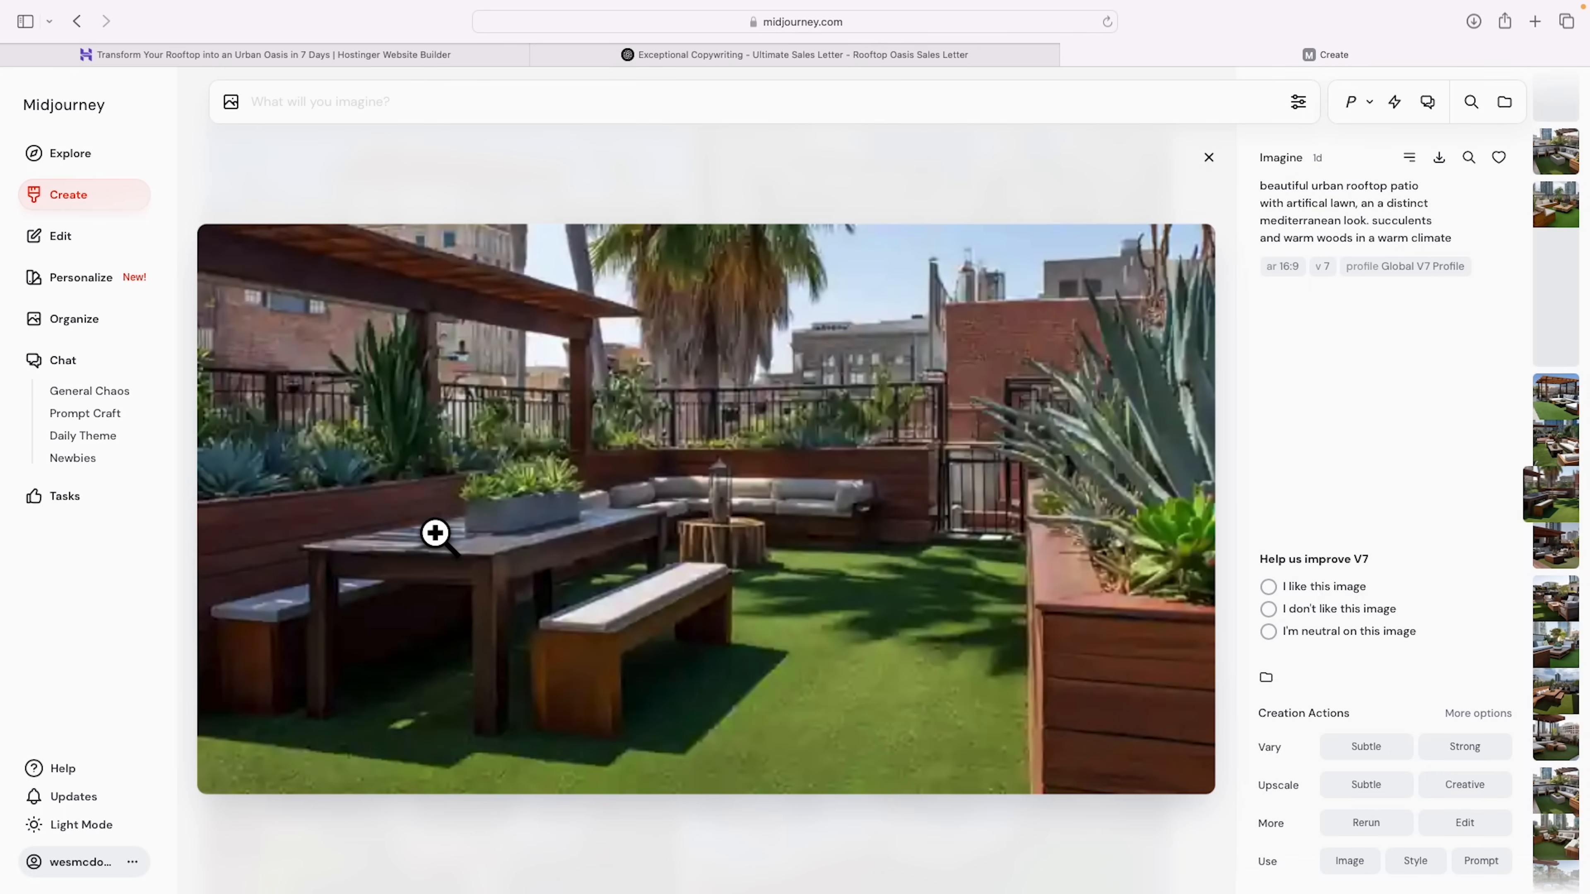
{"action": "left_click", "coordinate": [1439, 158]}
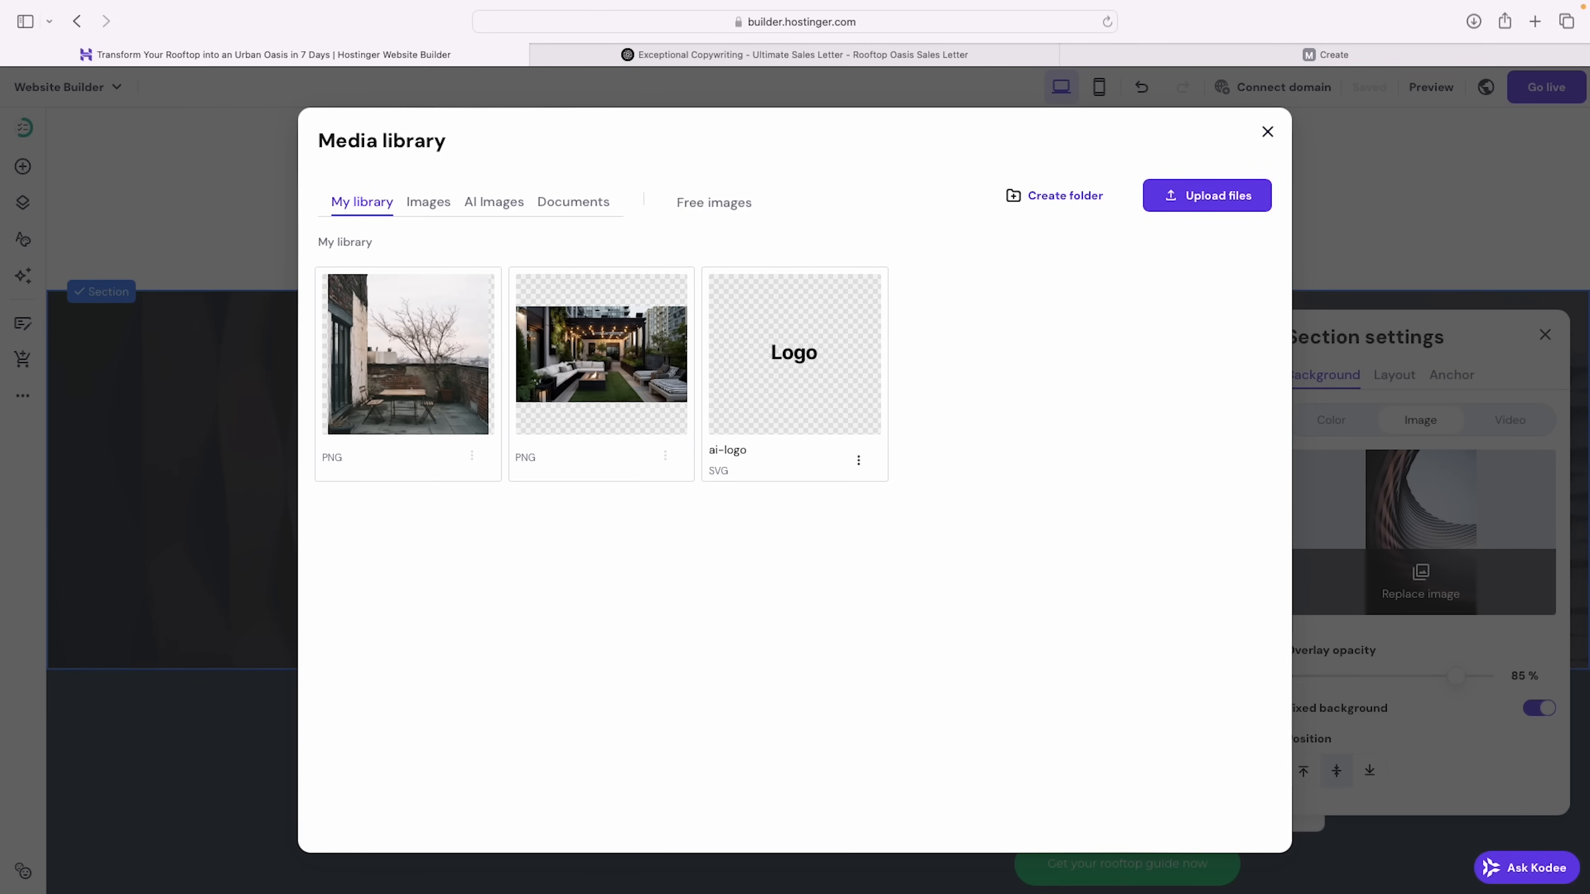
Step: In the website builder, replace the Testimonials section's background image with the downloaded patio picture from the media library
{"action": "mouse_move", "coordinate": [422, 344]}
{"action": "left_mouse_down"}
{"action": "mouse_move", "coordinate": [788, 350]}
{"action": "mouse_move", "coordinate": [413, 366]}
{"action": "left_mouse_up"}
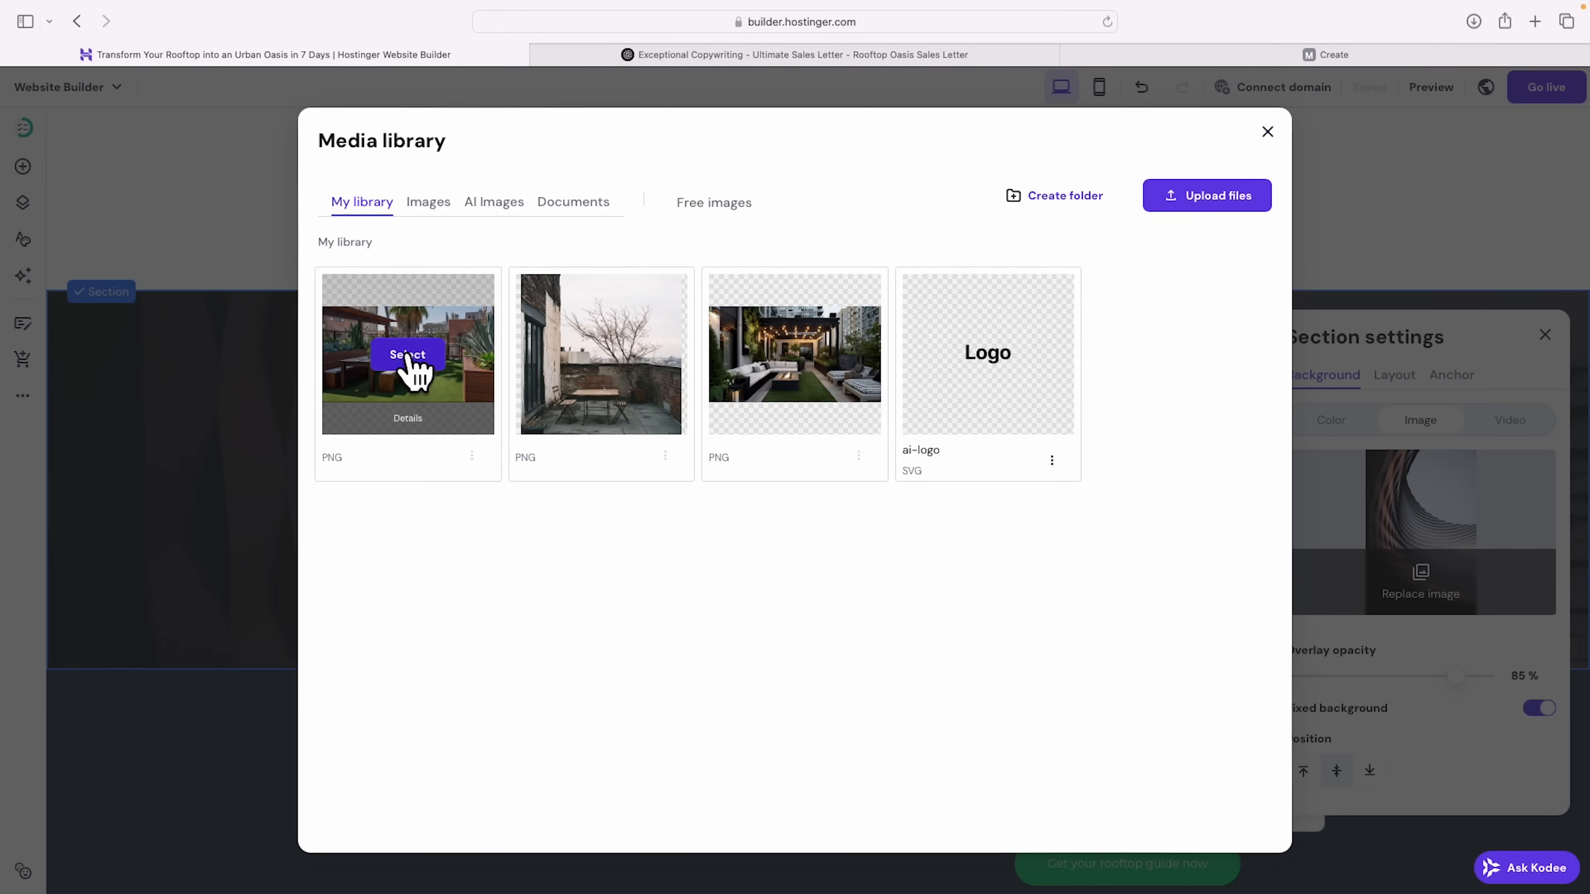
{"action": "left_click", "coordinate": [408, 356]}
{"action": "left_click", "coordinate": [1545, 335]}
{"action": "left_click", "coordinate": [986, 445]}
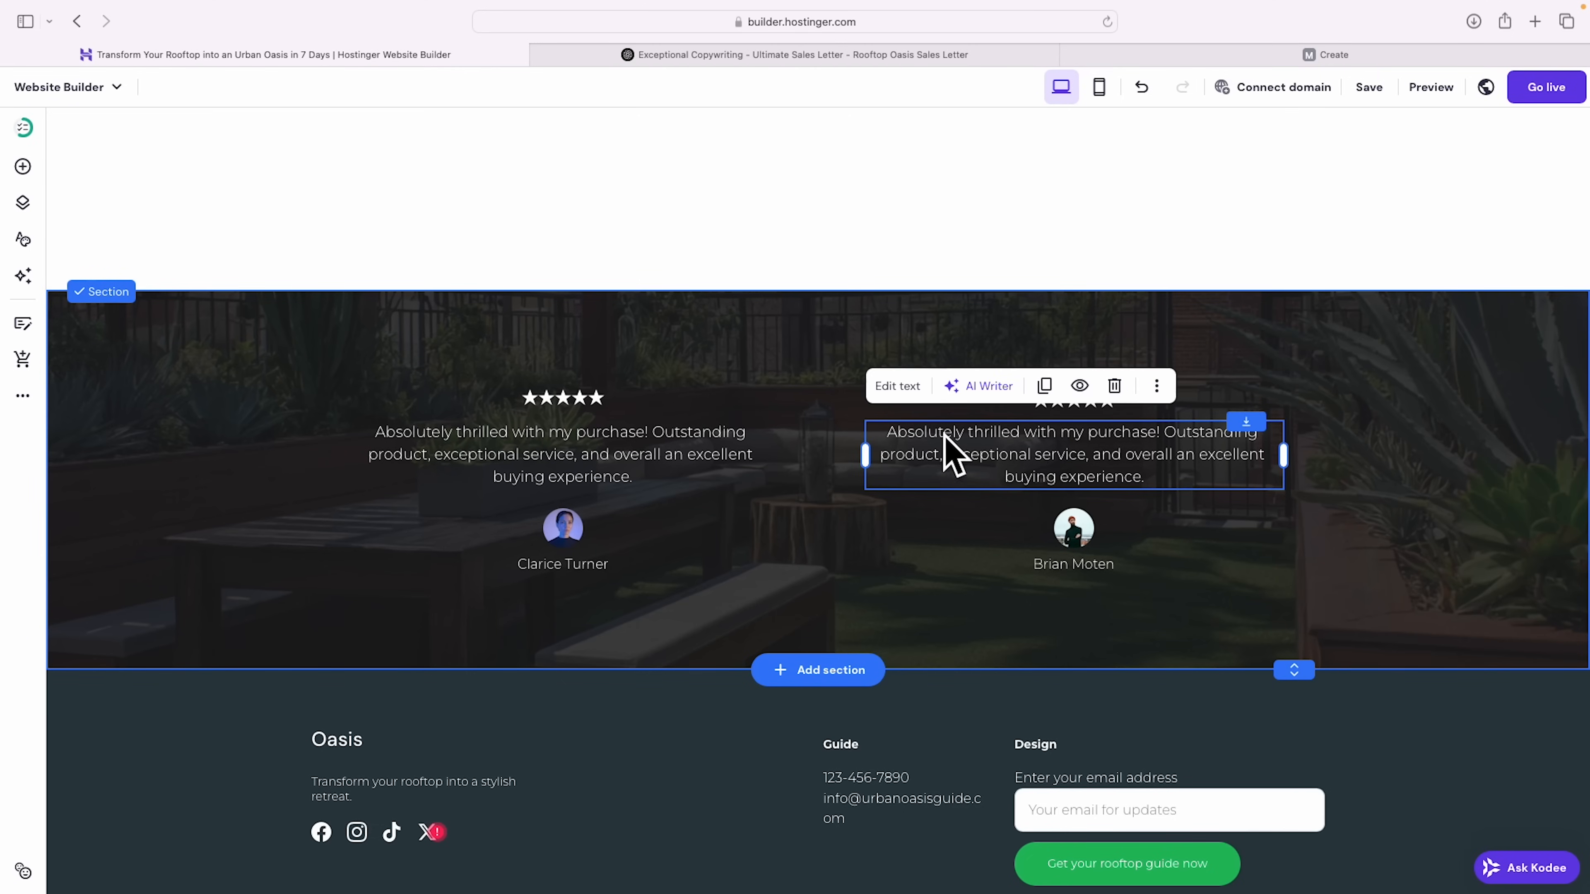
{"action": "left_click", "coordinate": [567, 533]}
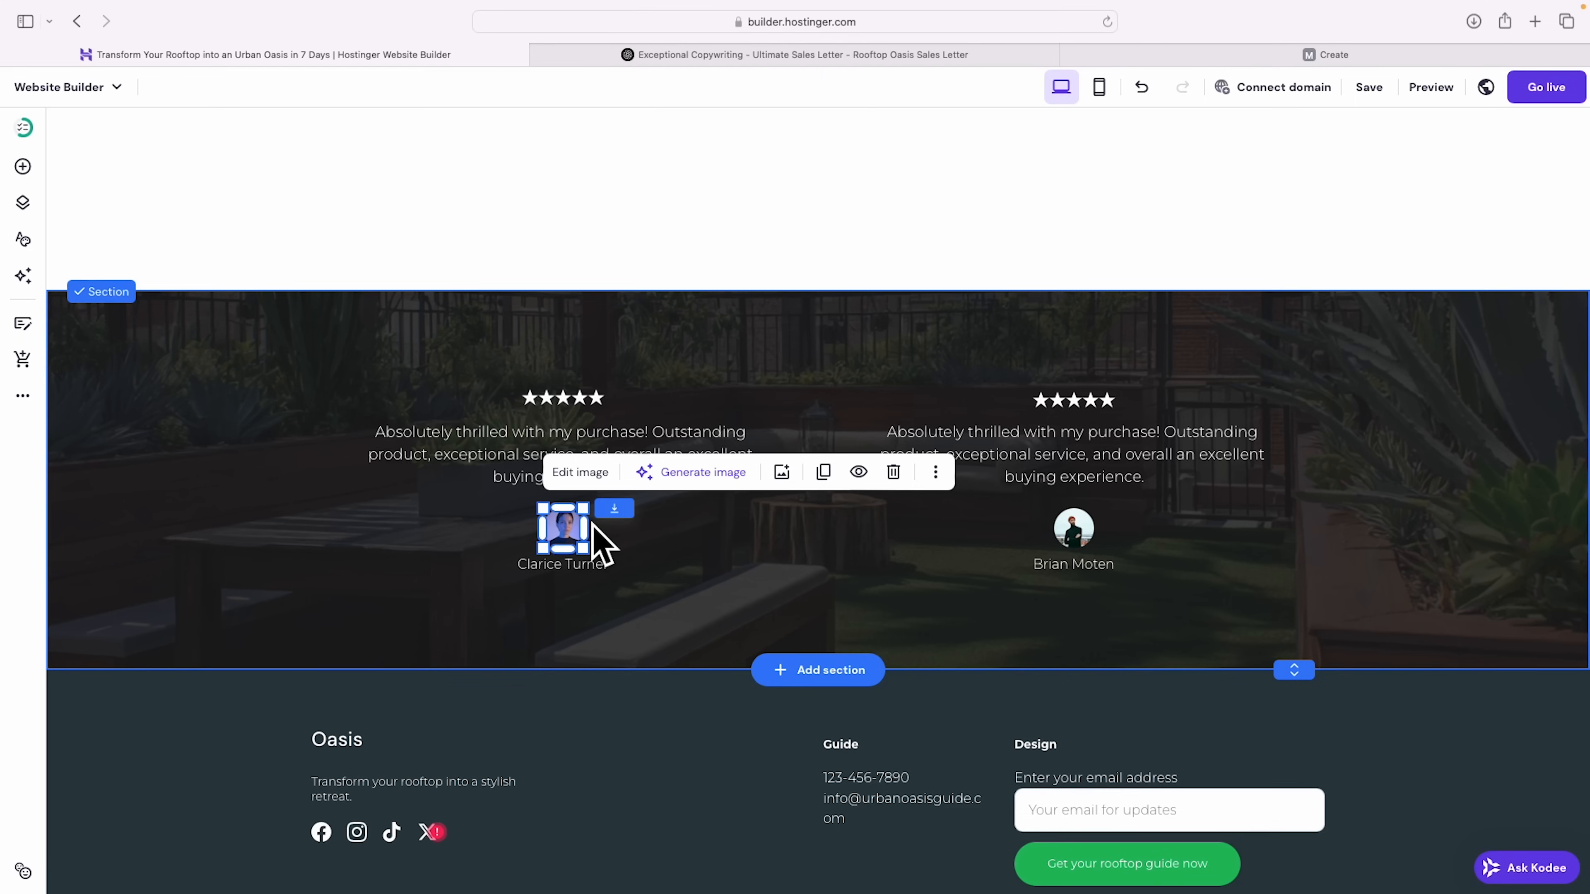
{"action": "left_click", "coordinate": [605, 565]}
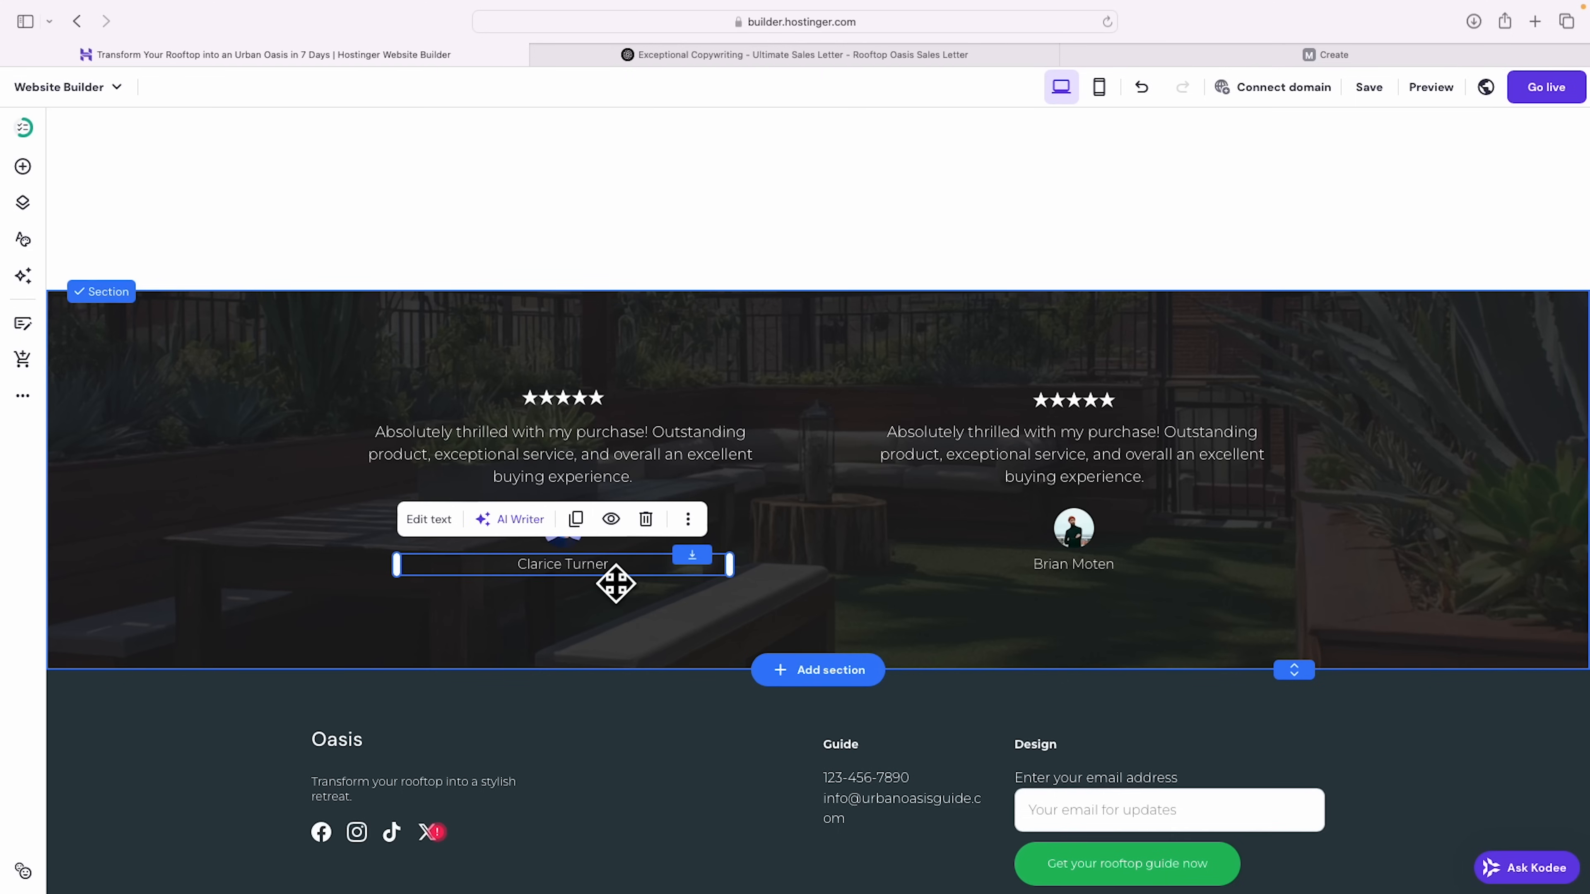
Step: Set the "Ever look out at your rooftop patio" section's background to the grey-blue website color #b8c0cc with reduced opacity
{"action": "scroll", "coordinate": [1008, 575], "scroll_direction": "up", "scroll_amount": 8}
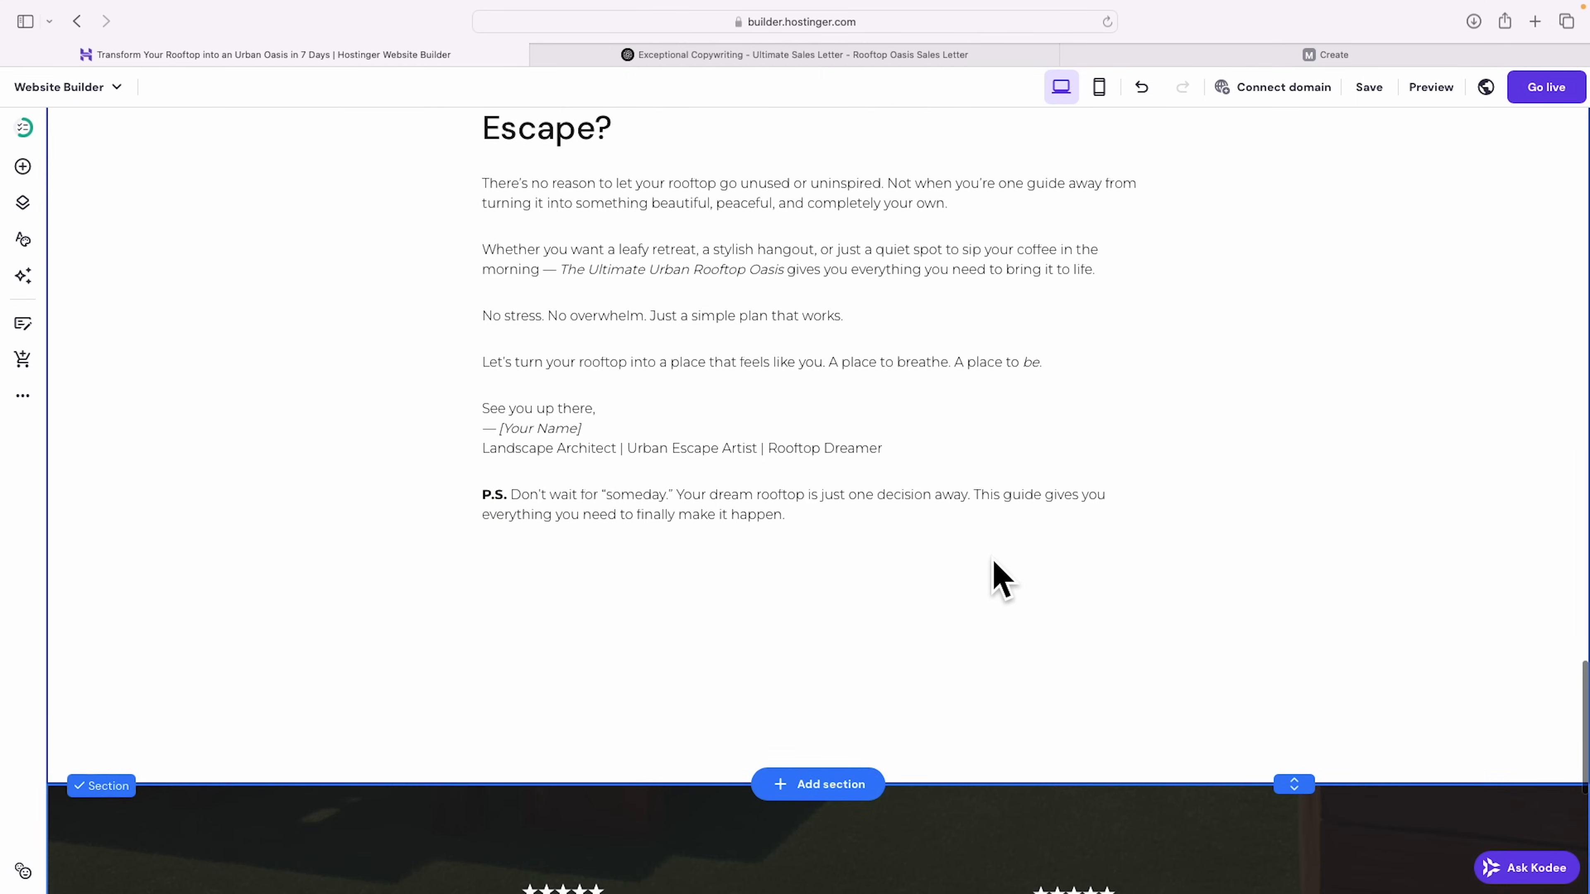
{"action": "scroll", "coordinate": [993, 559], "scroll_direction": "up", "scroll_amount": 20}
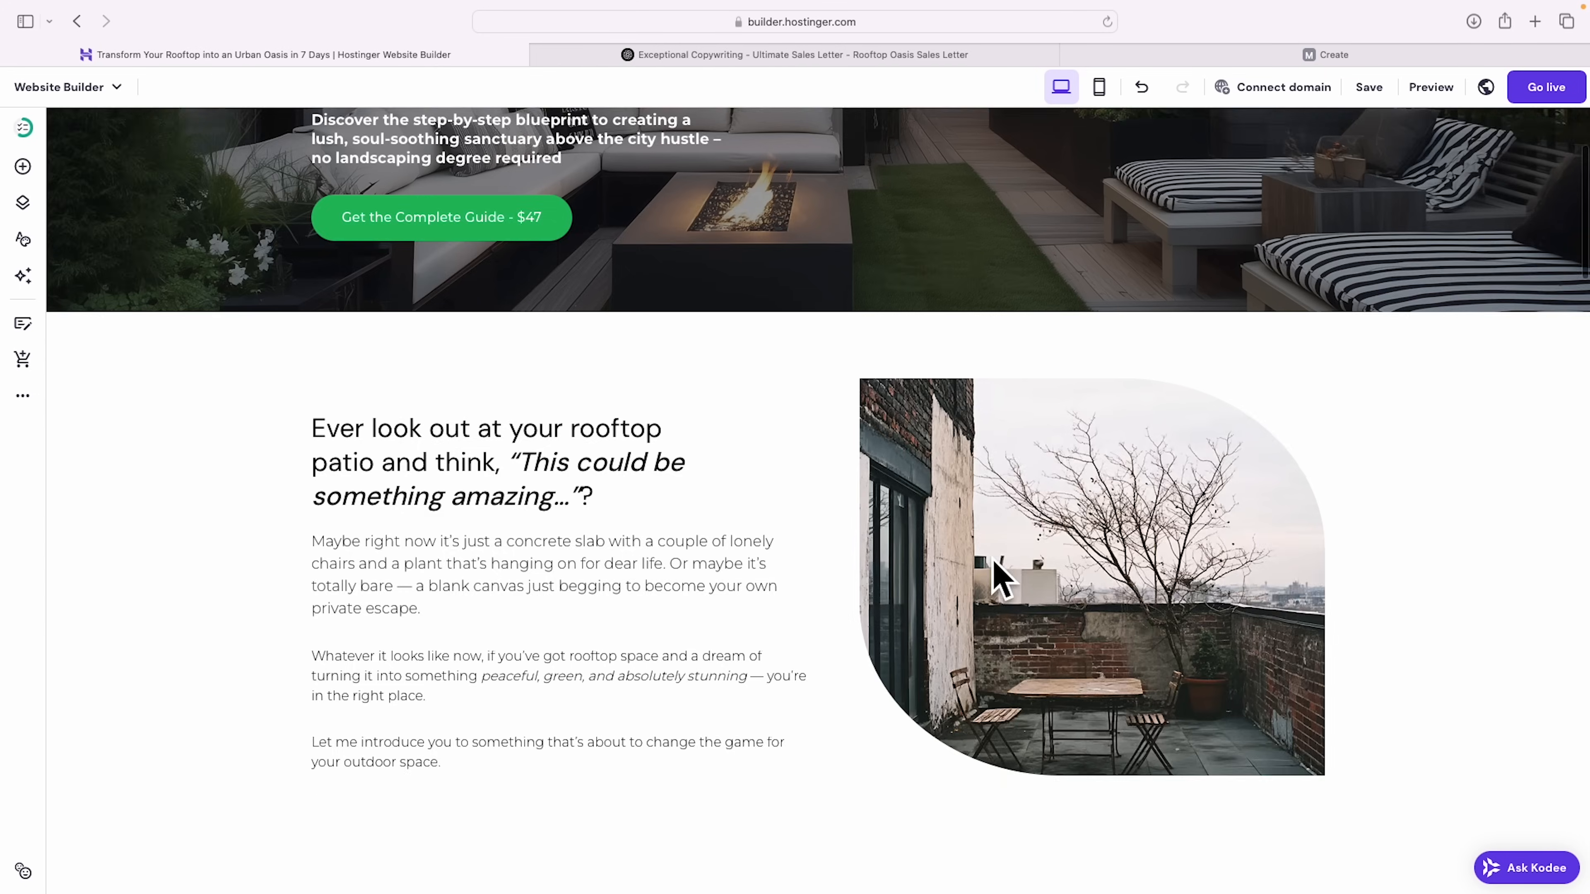
{"action": "scroll", "coordinate": [994, 568], "scroll_direction": "down", "scroll_amount": 4}
{"action": "scroll", "coordinate": [880, 540], "scroll_direction": "up", "scroll_amount": 2}
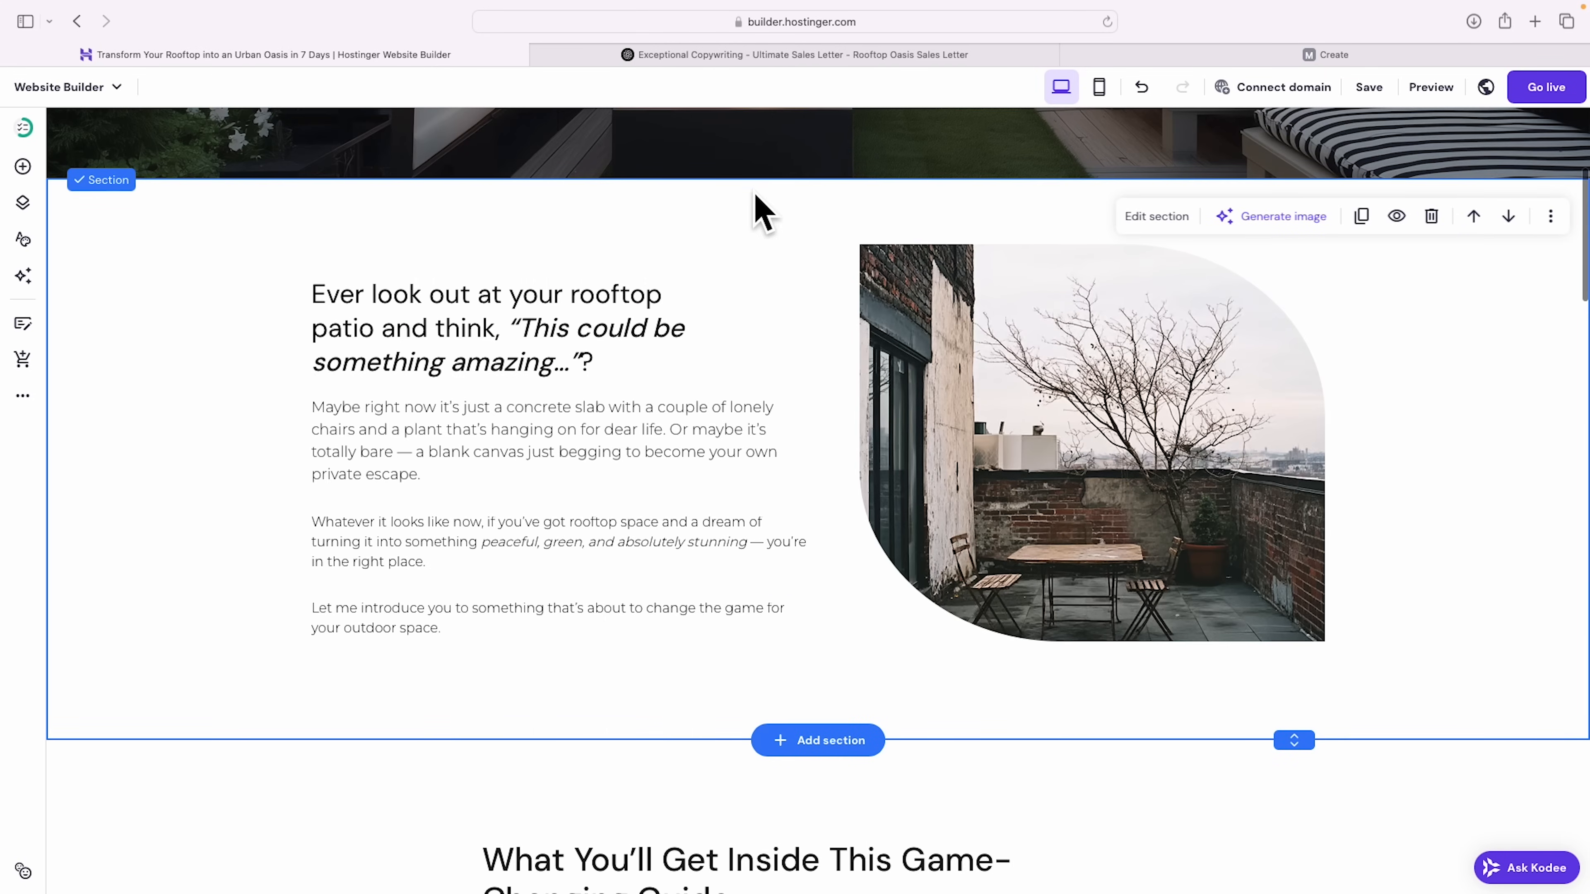
{"action": "scroll", "coordinate": [939, 310], "scroll_direction": "down", "scroll_amount": 1}
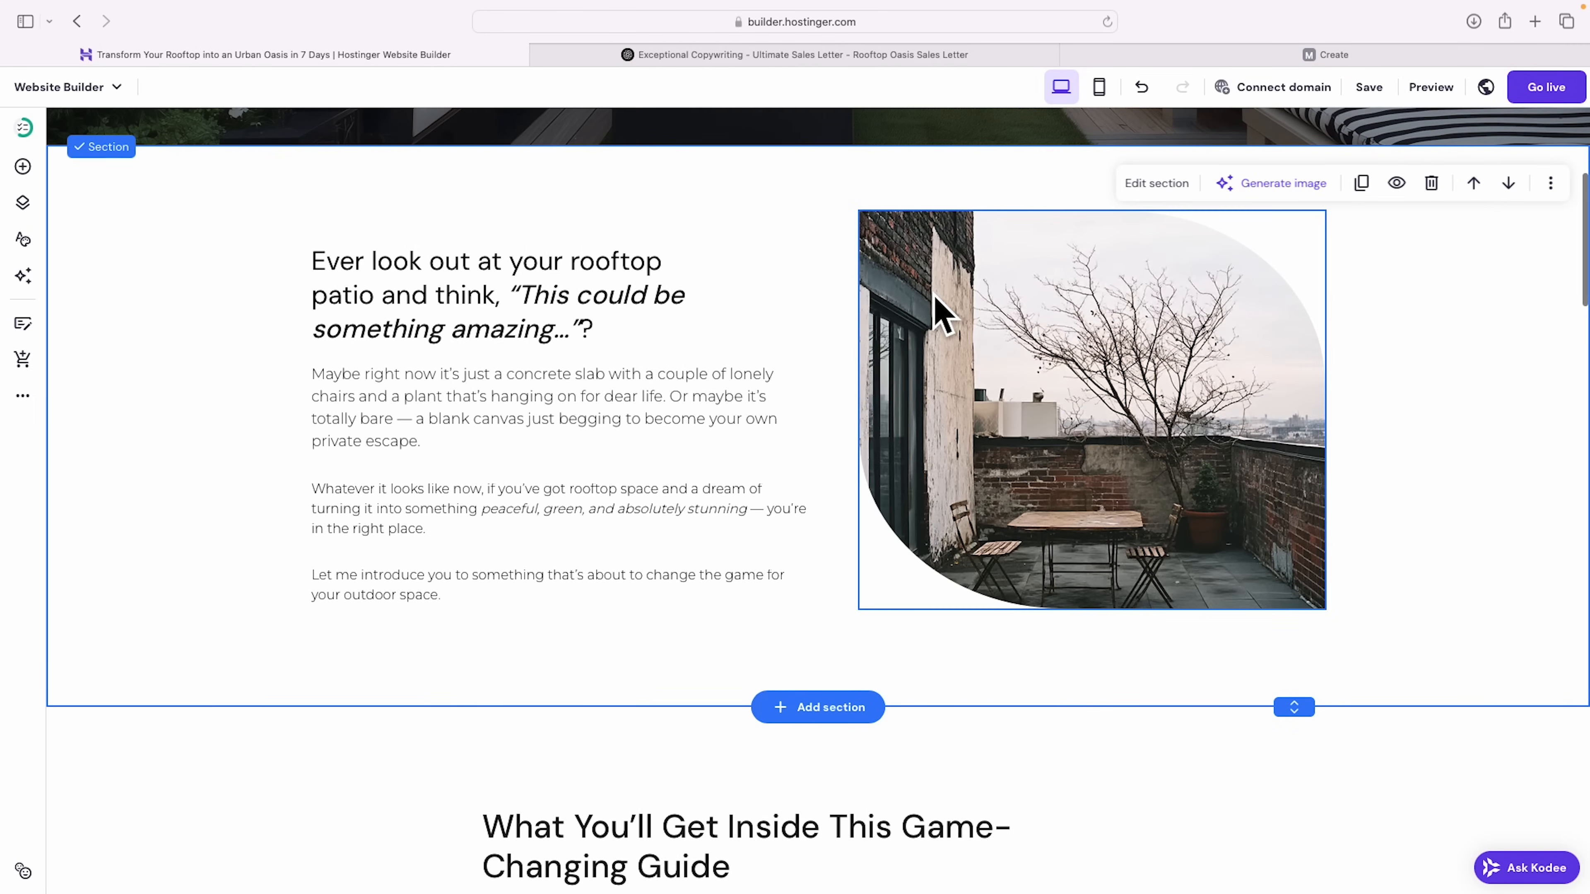
{"action": "scroll", "coordinate": [933, 312], "scroll_direction": "up", "scroll_amount": 1}
{"action": "left_click", "coordinate": [1165, 247]}
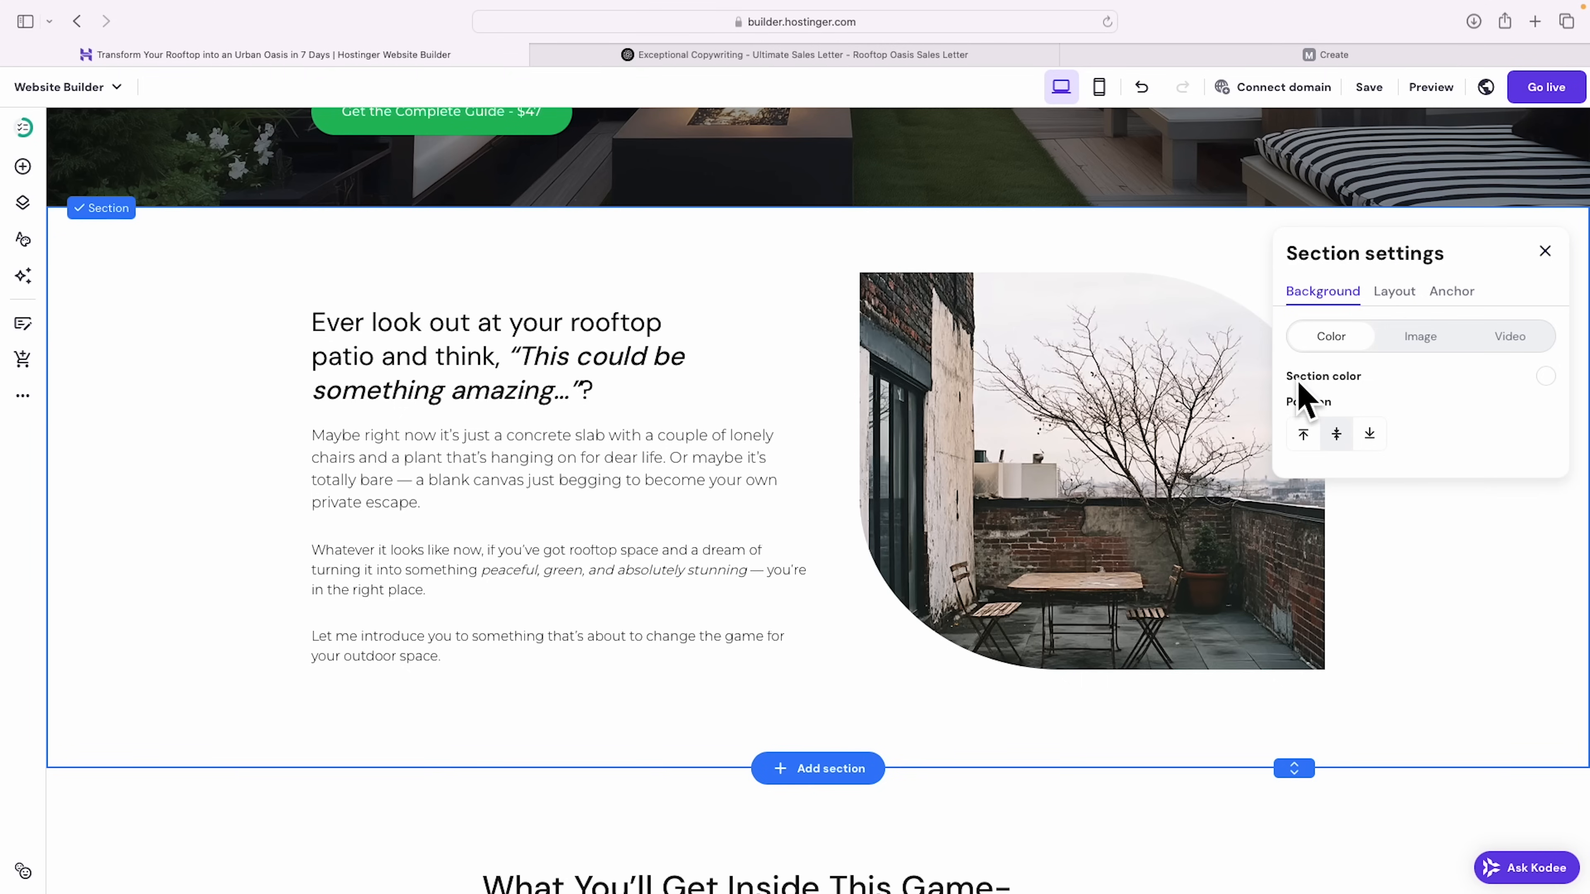
{"action": "left_click", "coordinate": [1545, 376]}
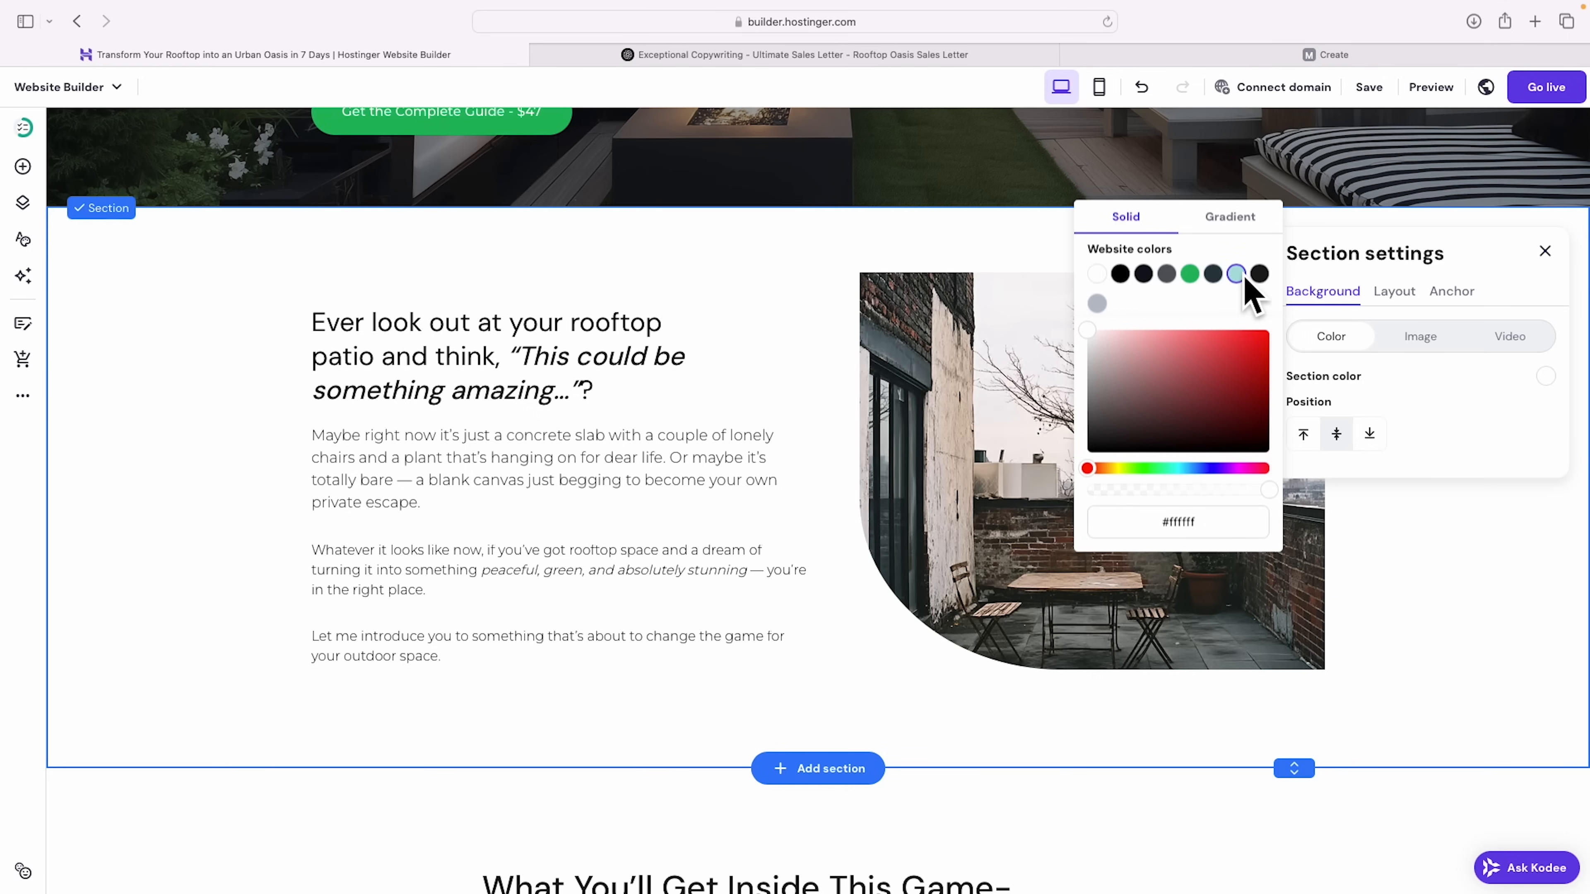
{"action": "left_click", "coordinate": [1096, 305]}
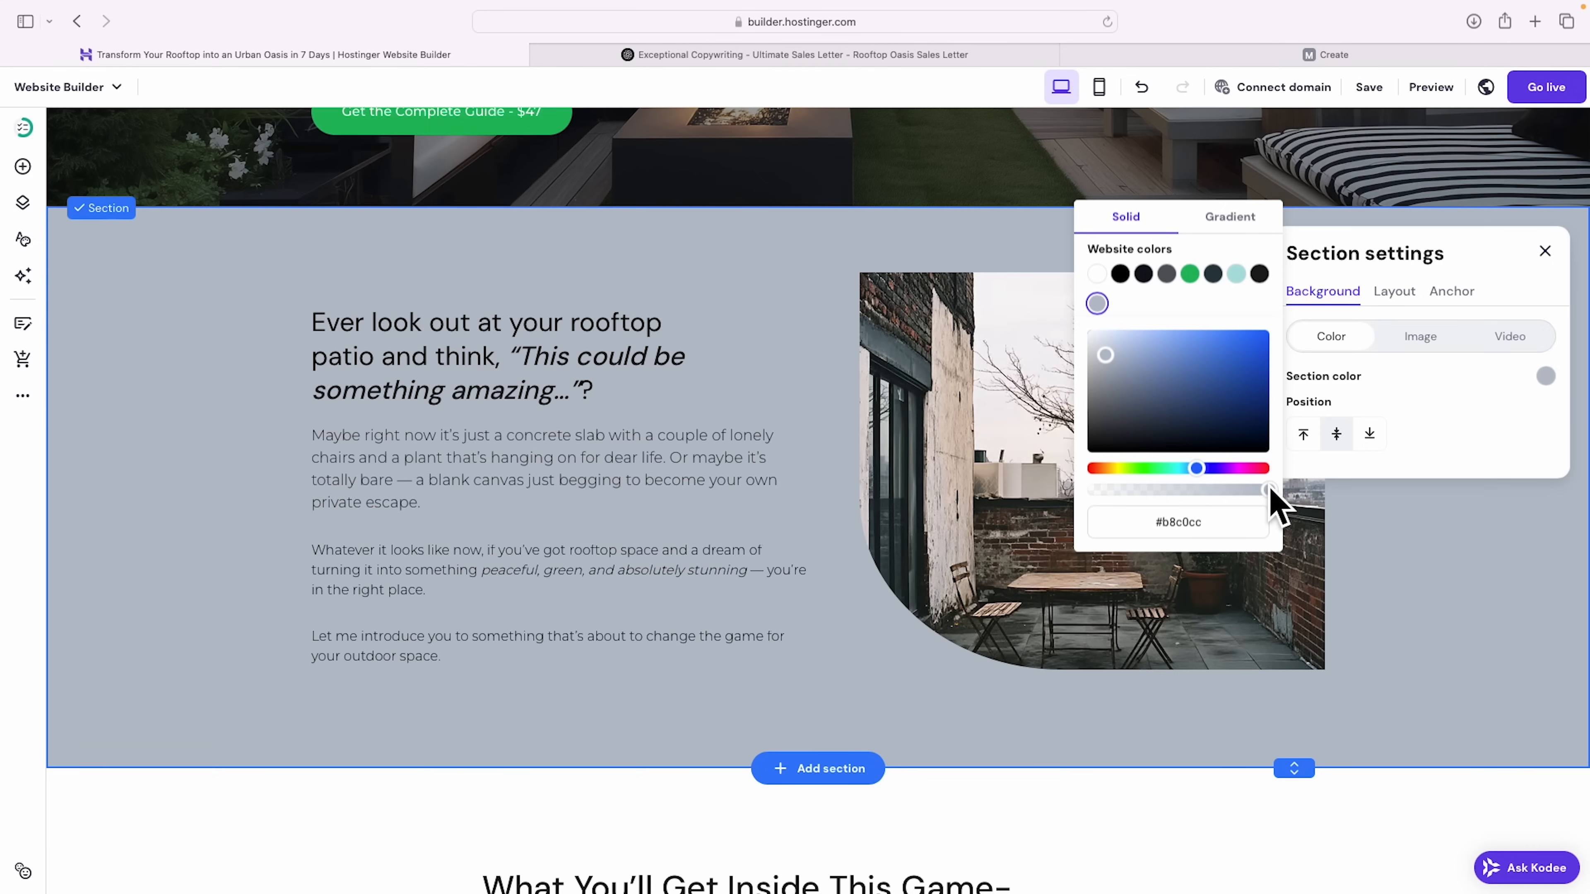
{"action": "left_click_drag", "start_coordinate": [1194, 484], "coordinate": [1128, 484]}
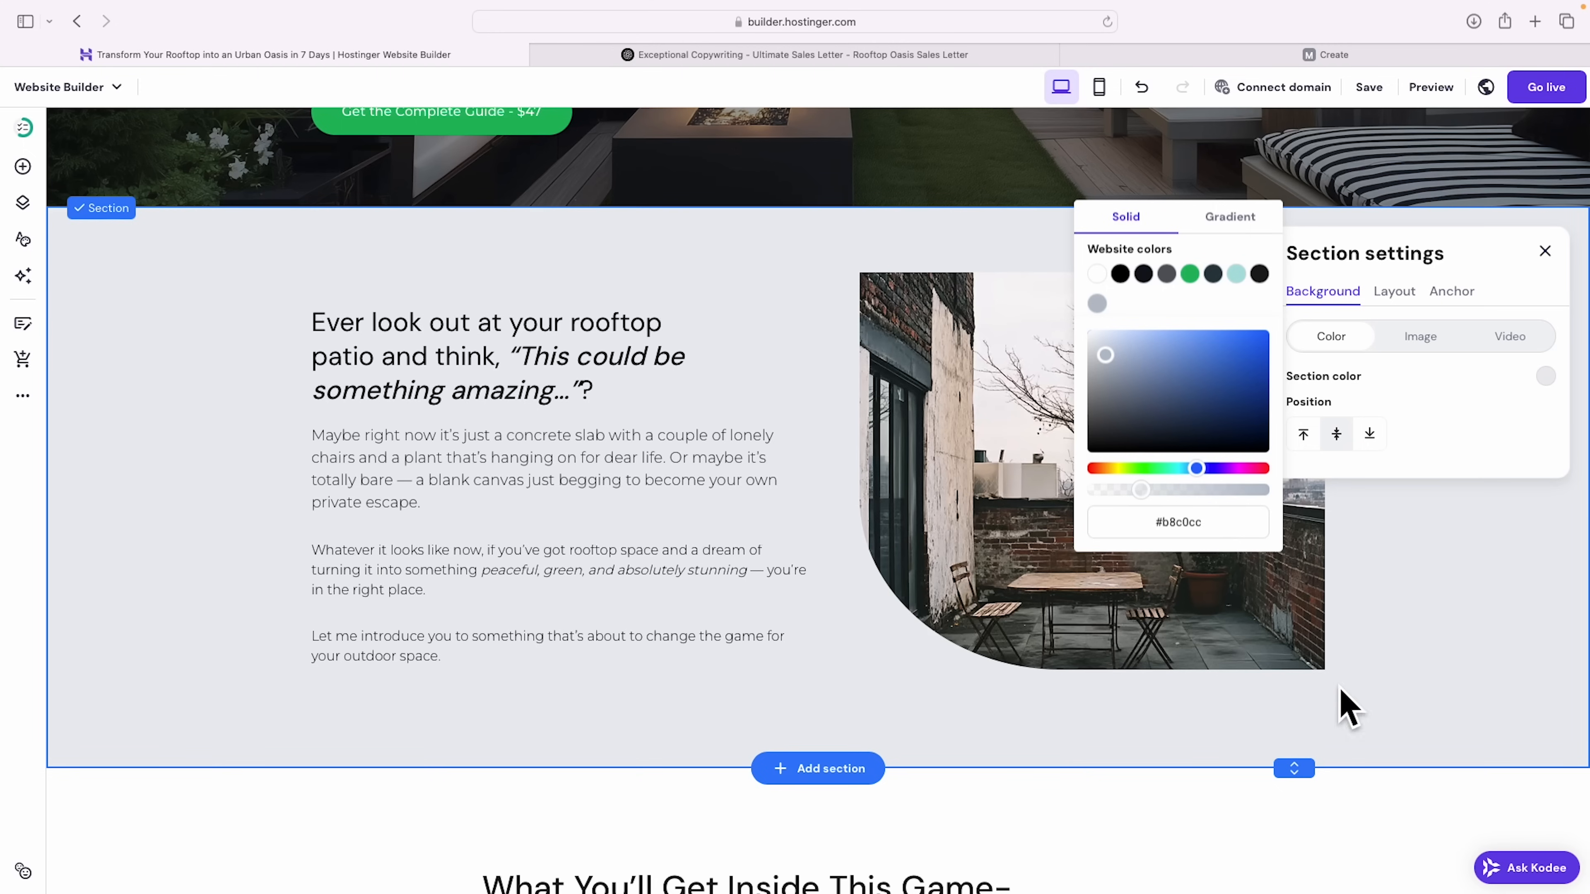
{"action": "left_click", "coordinate": [1544, 250]}
Step: Preview the whole sales page from the hero down to the testimonials and footer, then return to the editor and dismiss the Google Ads promotion
{"action": "scroll", "coordinate": [1508, 307], "scroll_direction": "up", "scroll_amount": 10}
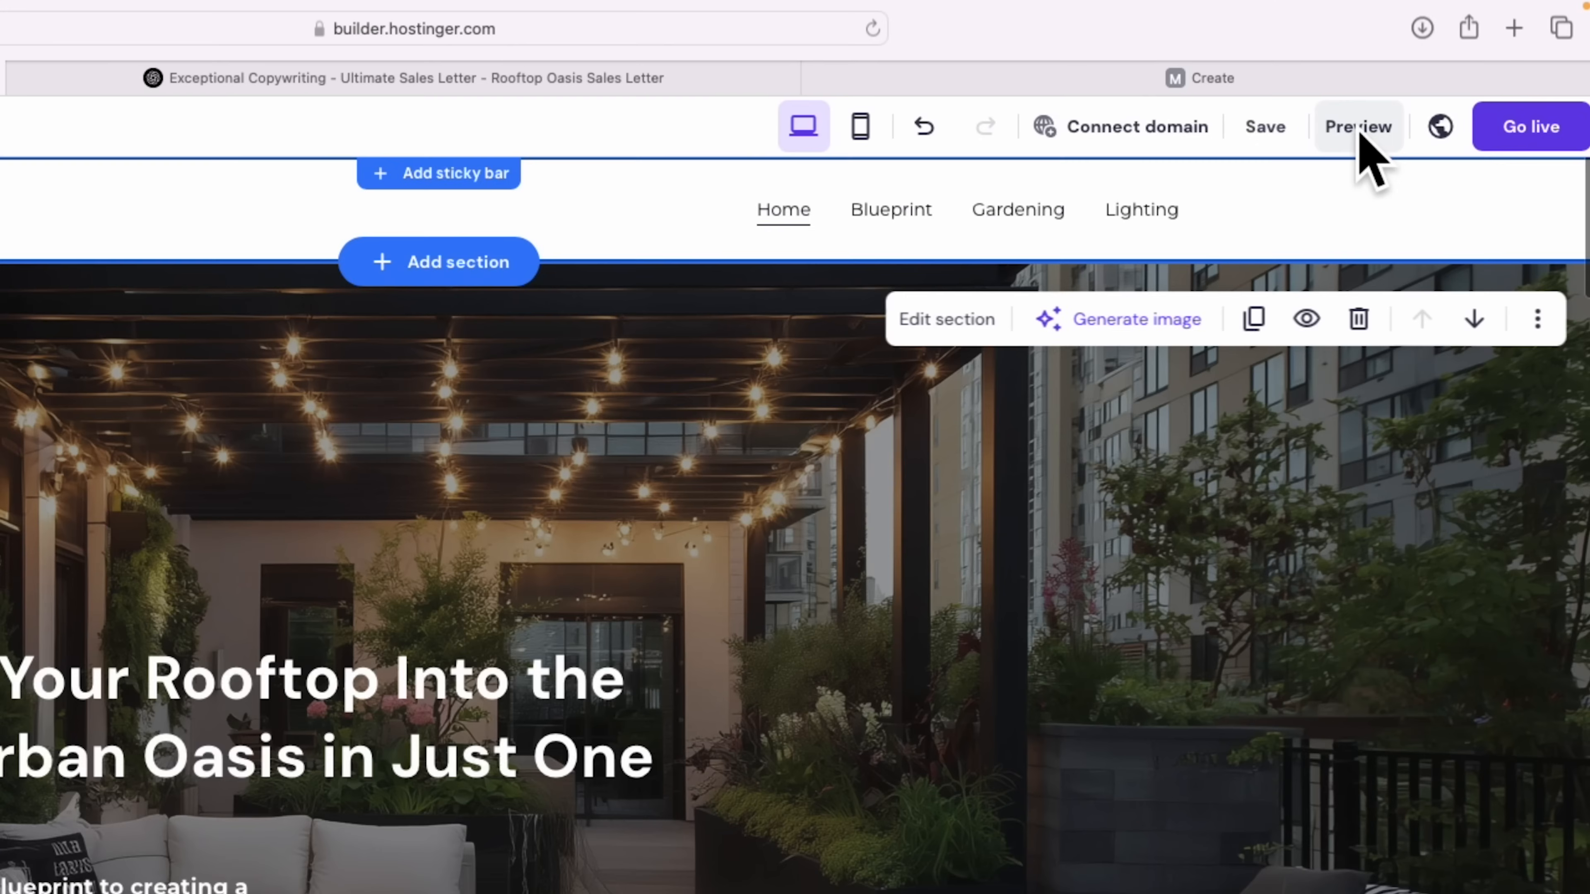
{"action": "left_click", "coordinate": [1358, 128]}
{"action": "scroll", "coordinate": [1307, 492], "scroll_direction": "down", "scroll_amount": 10}
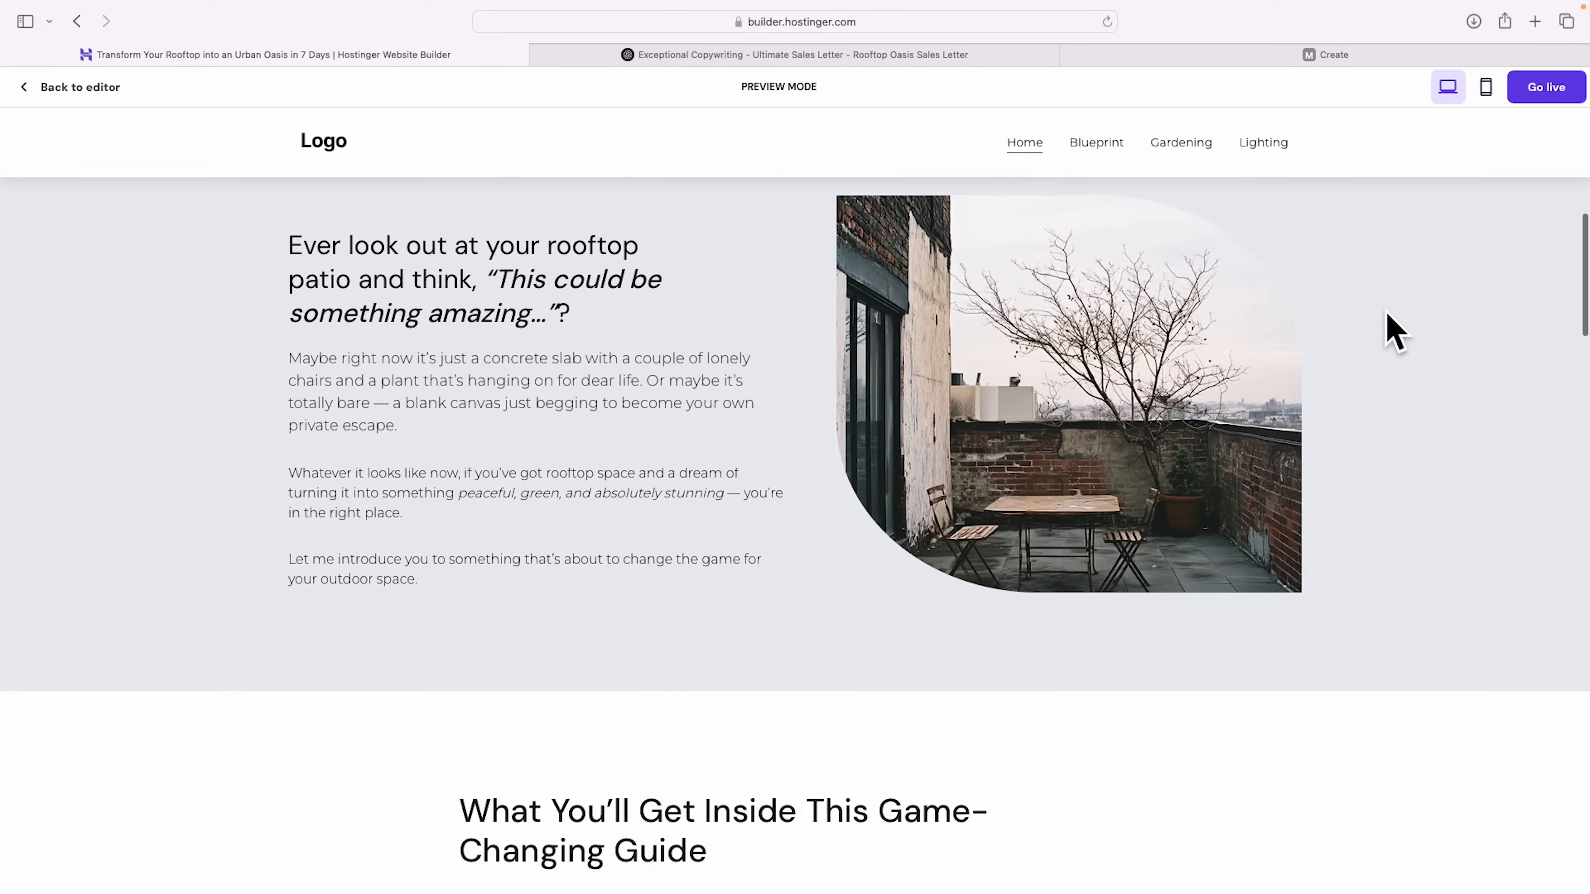
{"action": "scroll", "coordinate": [1394, 332], "scroll_direction": "down", "scroll_amount": 15}
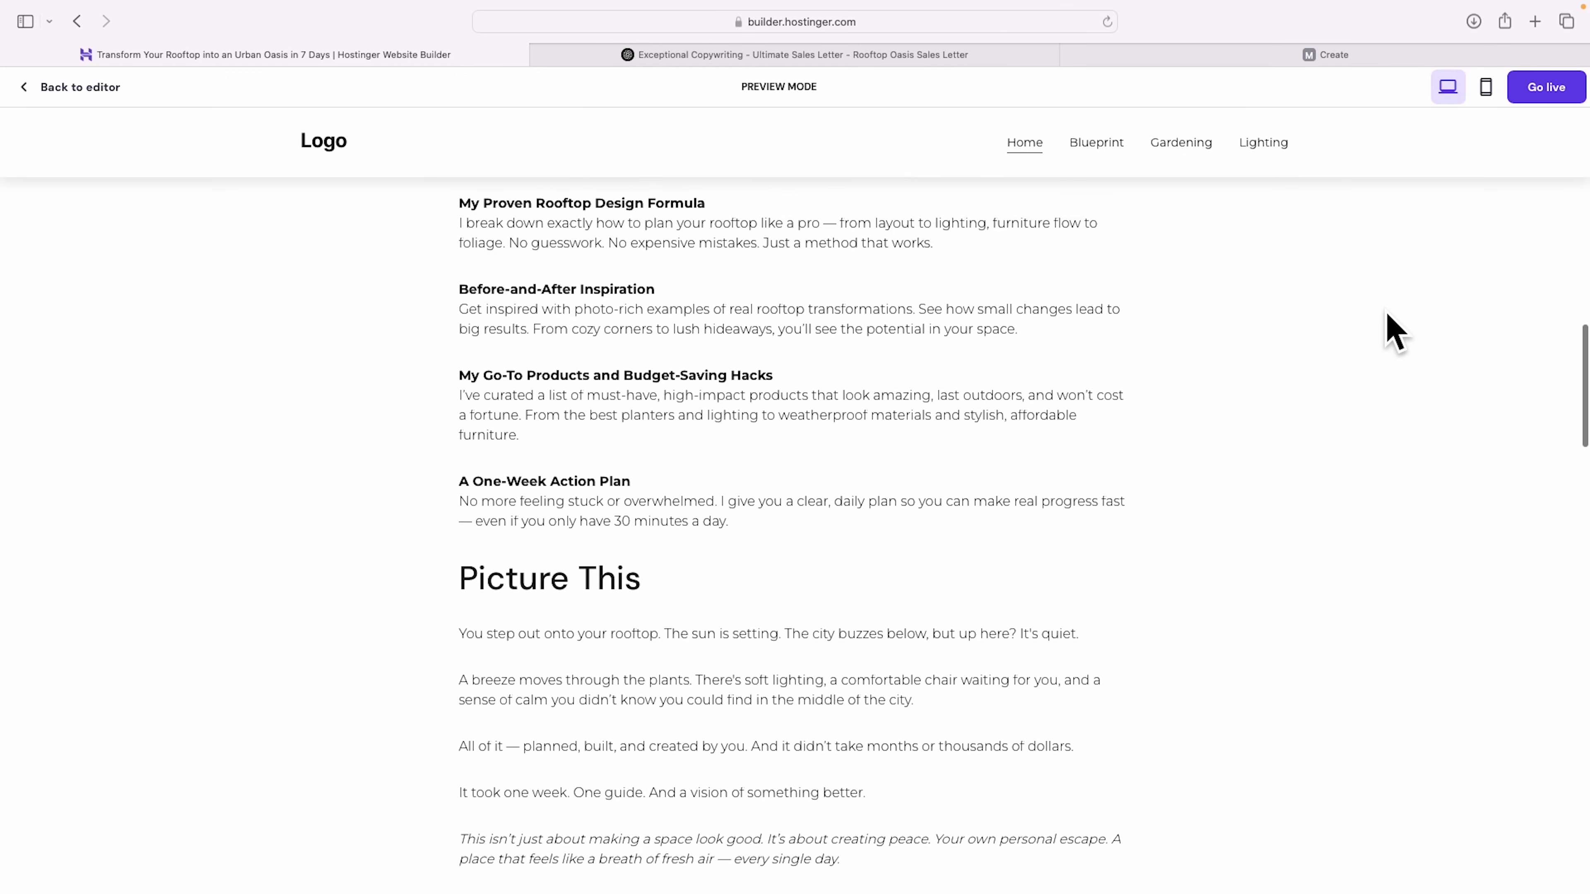
{"action": "scroll", "coordinate": [1387, 313], "scroll_direction": "down", "scroll_amount": 15}
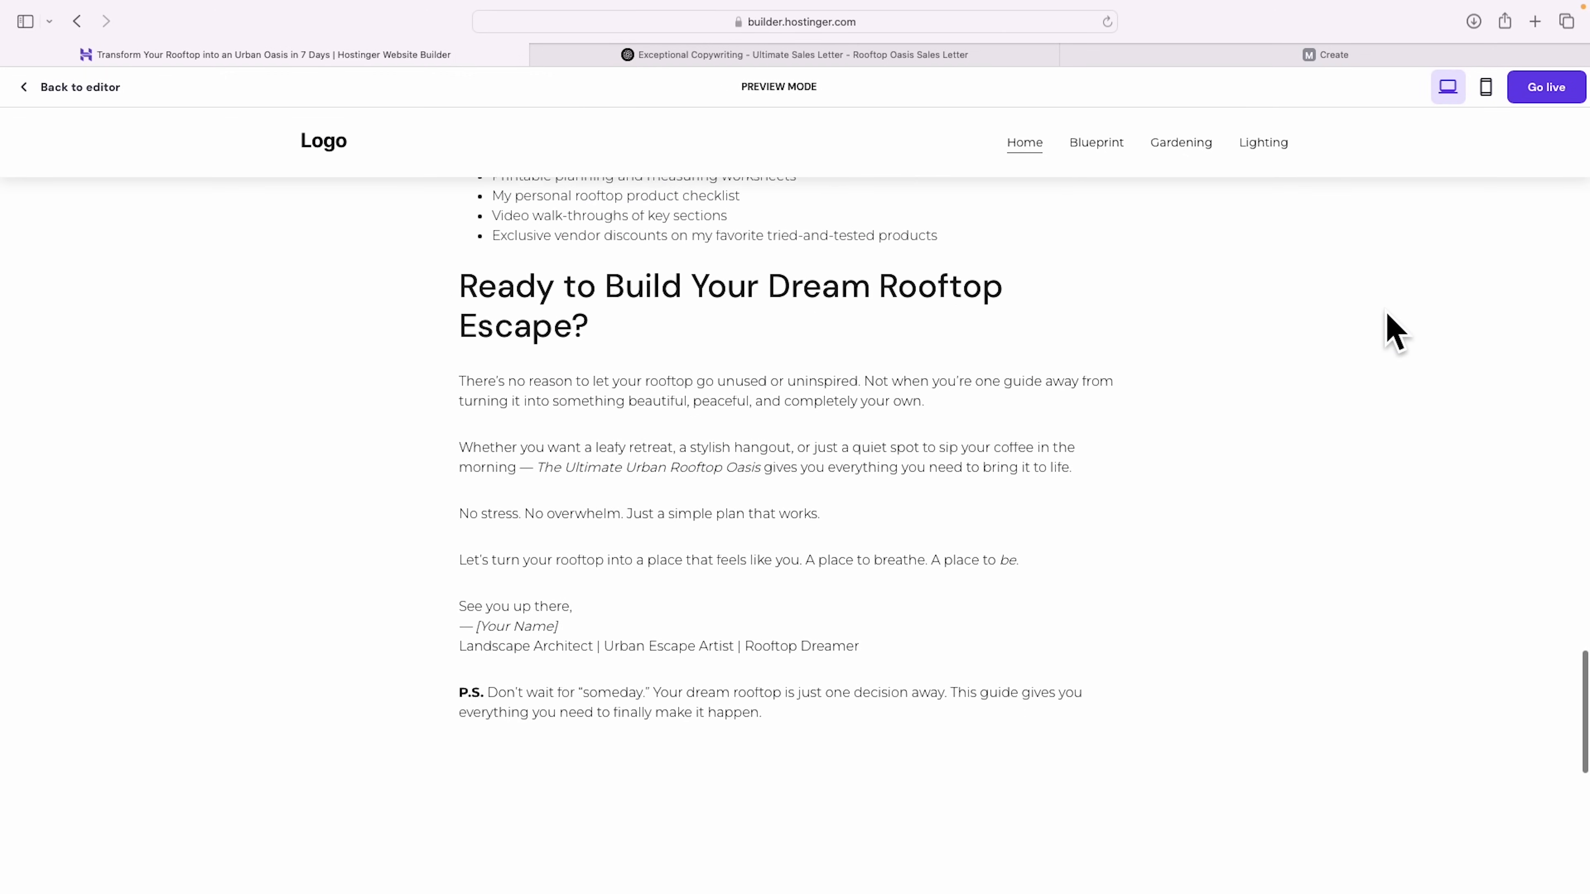
{"action": "scroll", "coordinate": [1386, 313], "scroll_direction": "down", "scroll_amount": 5}
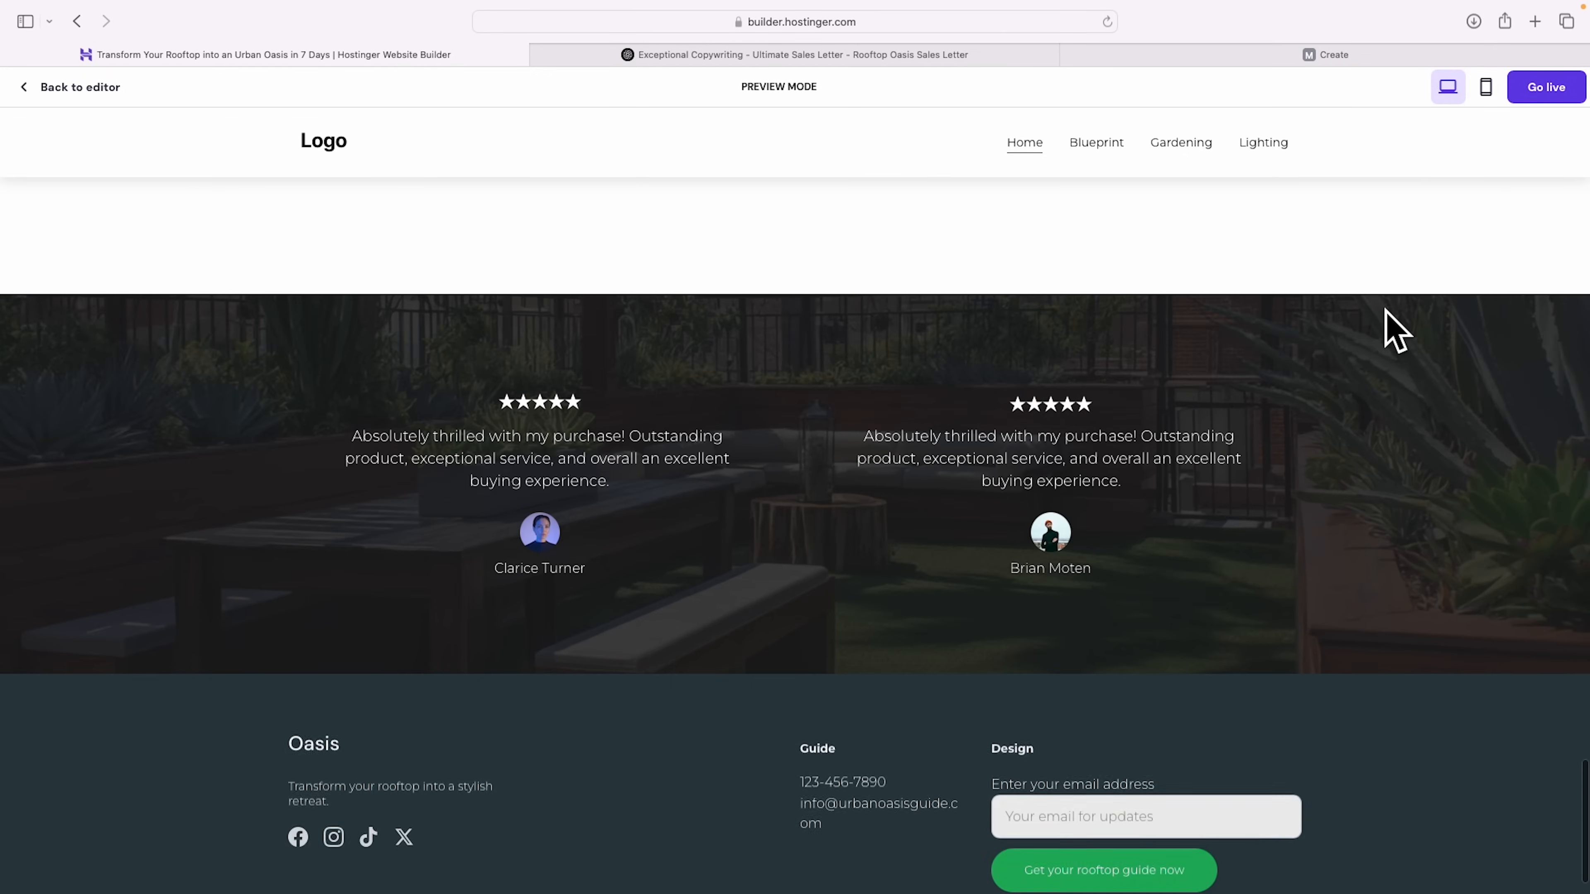
{"action": "scroll", "coordinate": [1387, 313], "scroll_direction": "up", "scroll_amount": 20}
{"action": "scroll", "coordinate": [1386, 313], "scroll_direction": "up", "scroll_amount": 10}
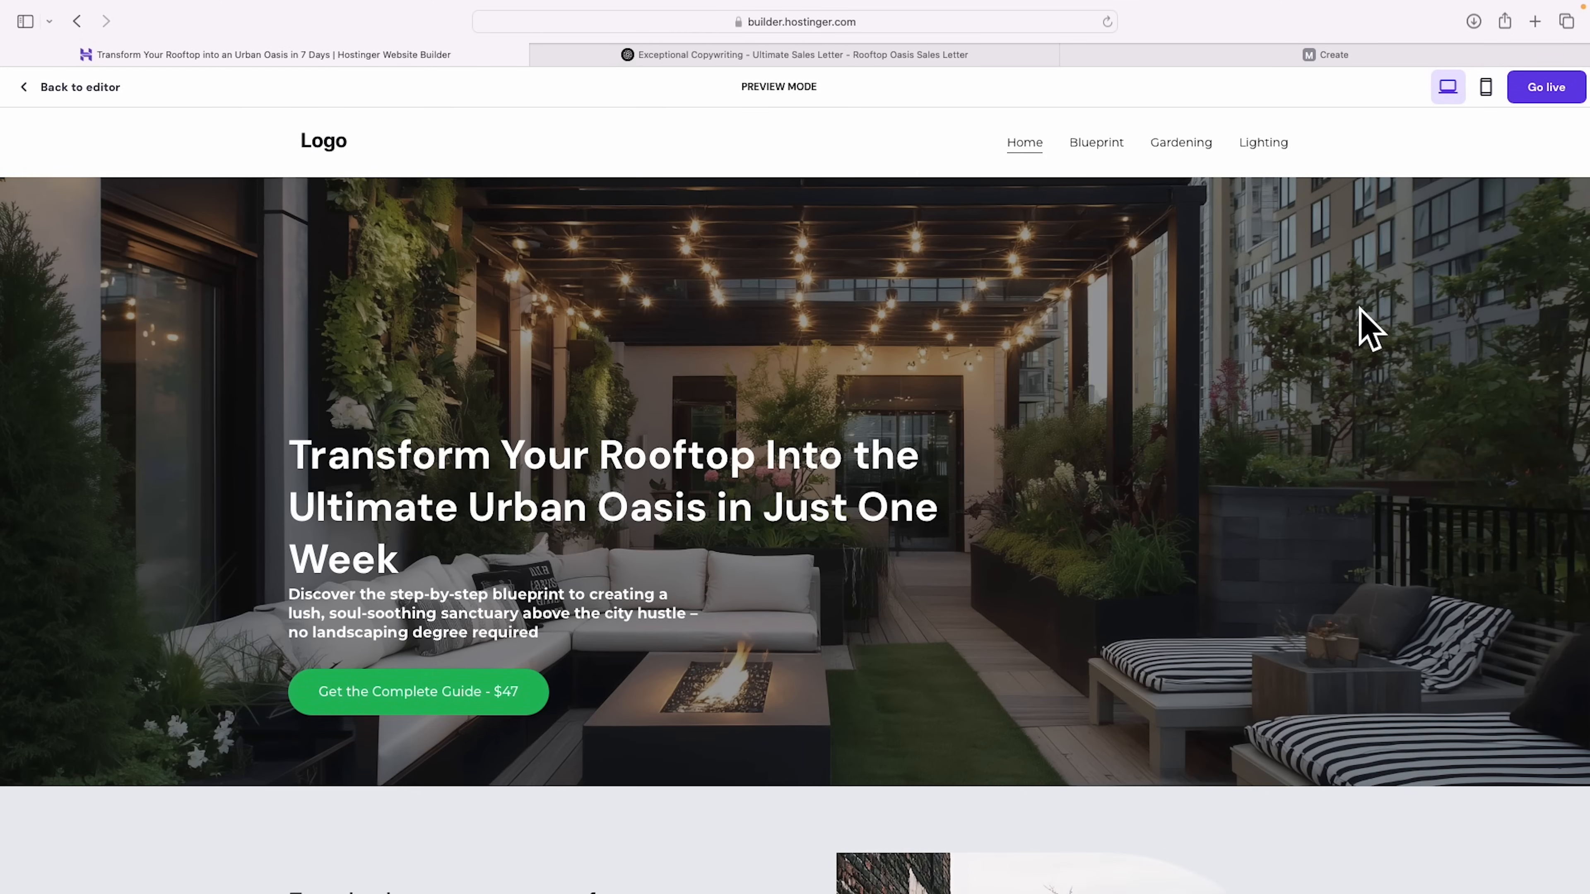
{"action": "left_click", "coordinate": [88, 88]}
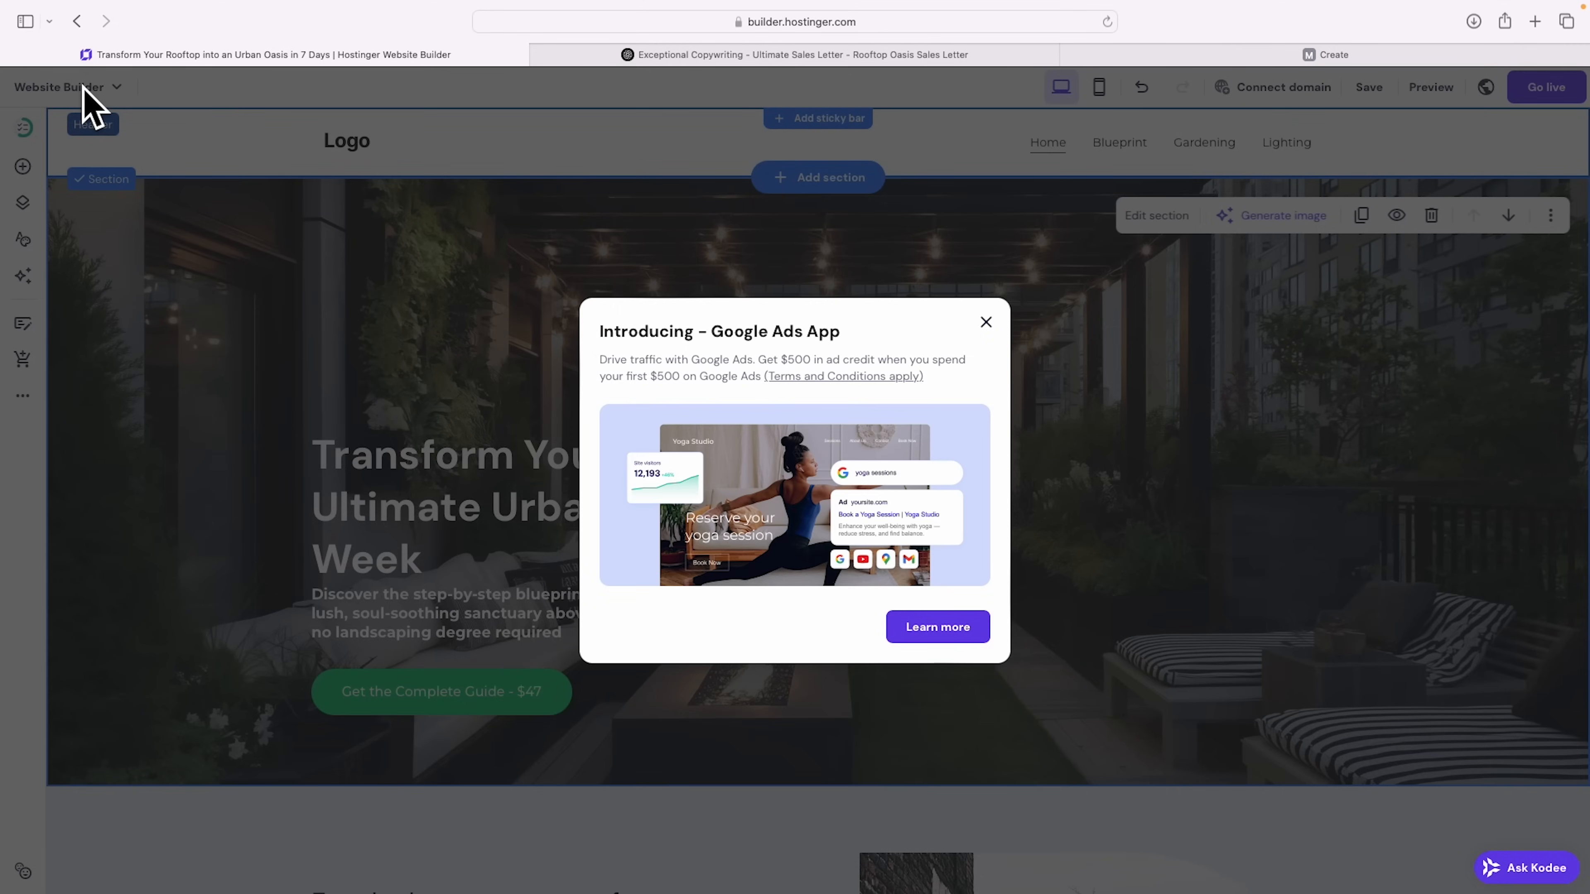
{"action": "key", "text": "Escape"}
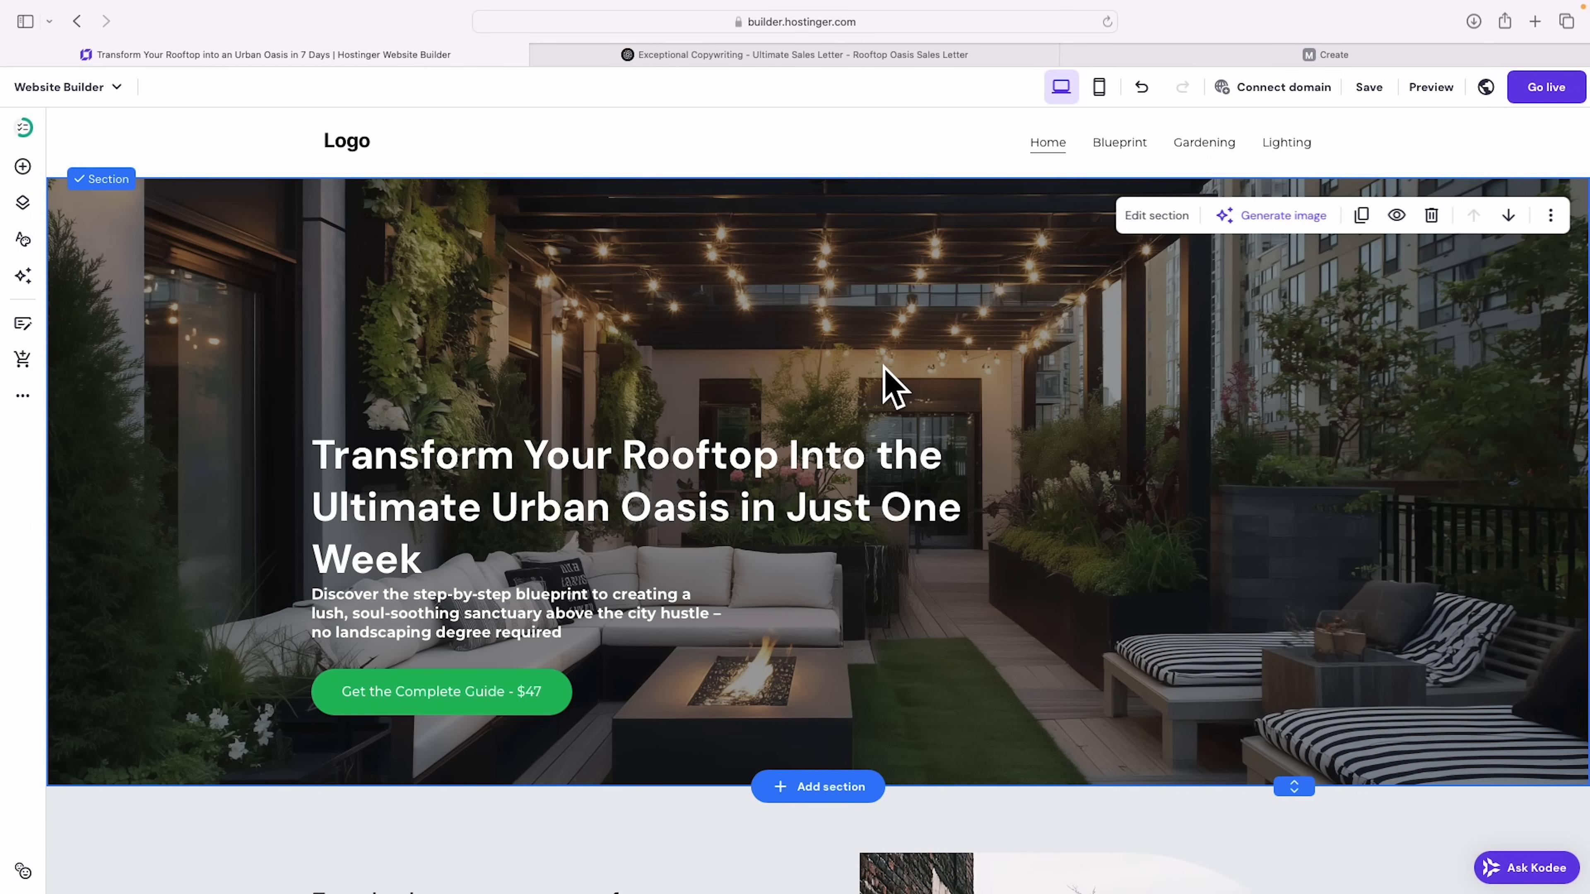
Step: Add an online store to the website
{"action": "scroll", "coordinate": [885, 376], "scroll_direction": "down", "scroll_amount": 5}
{"action": "scroll", "coordinate": [883, 364], "scroll_direction": "up", "scroll_amount": 2}
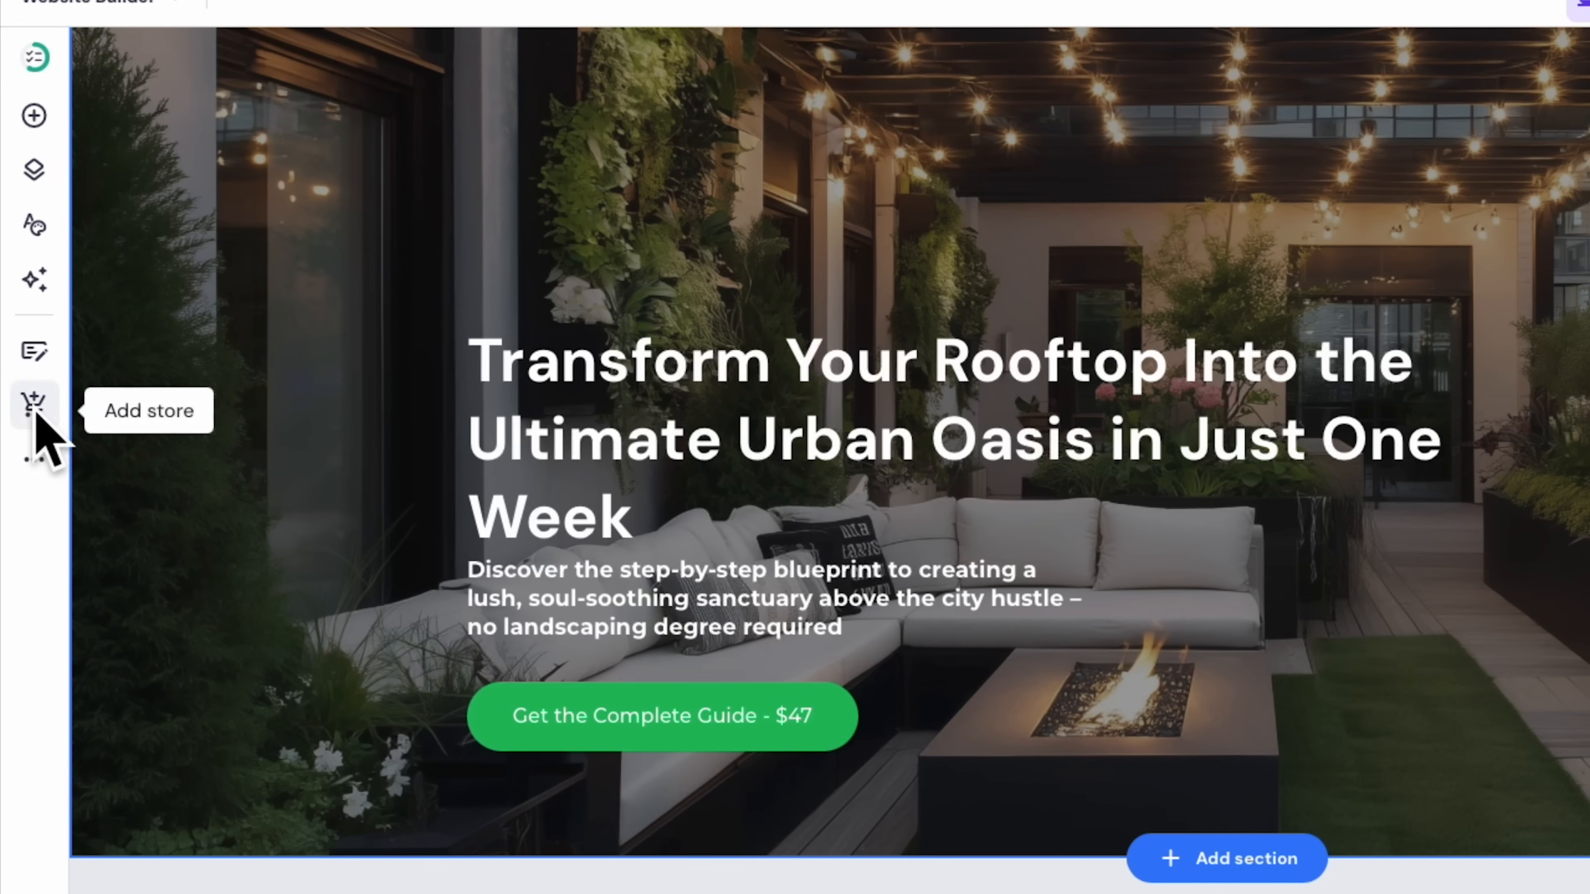
{"action": "left_click", "coordinate": [34, 405]}
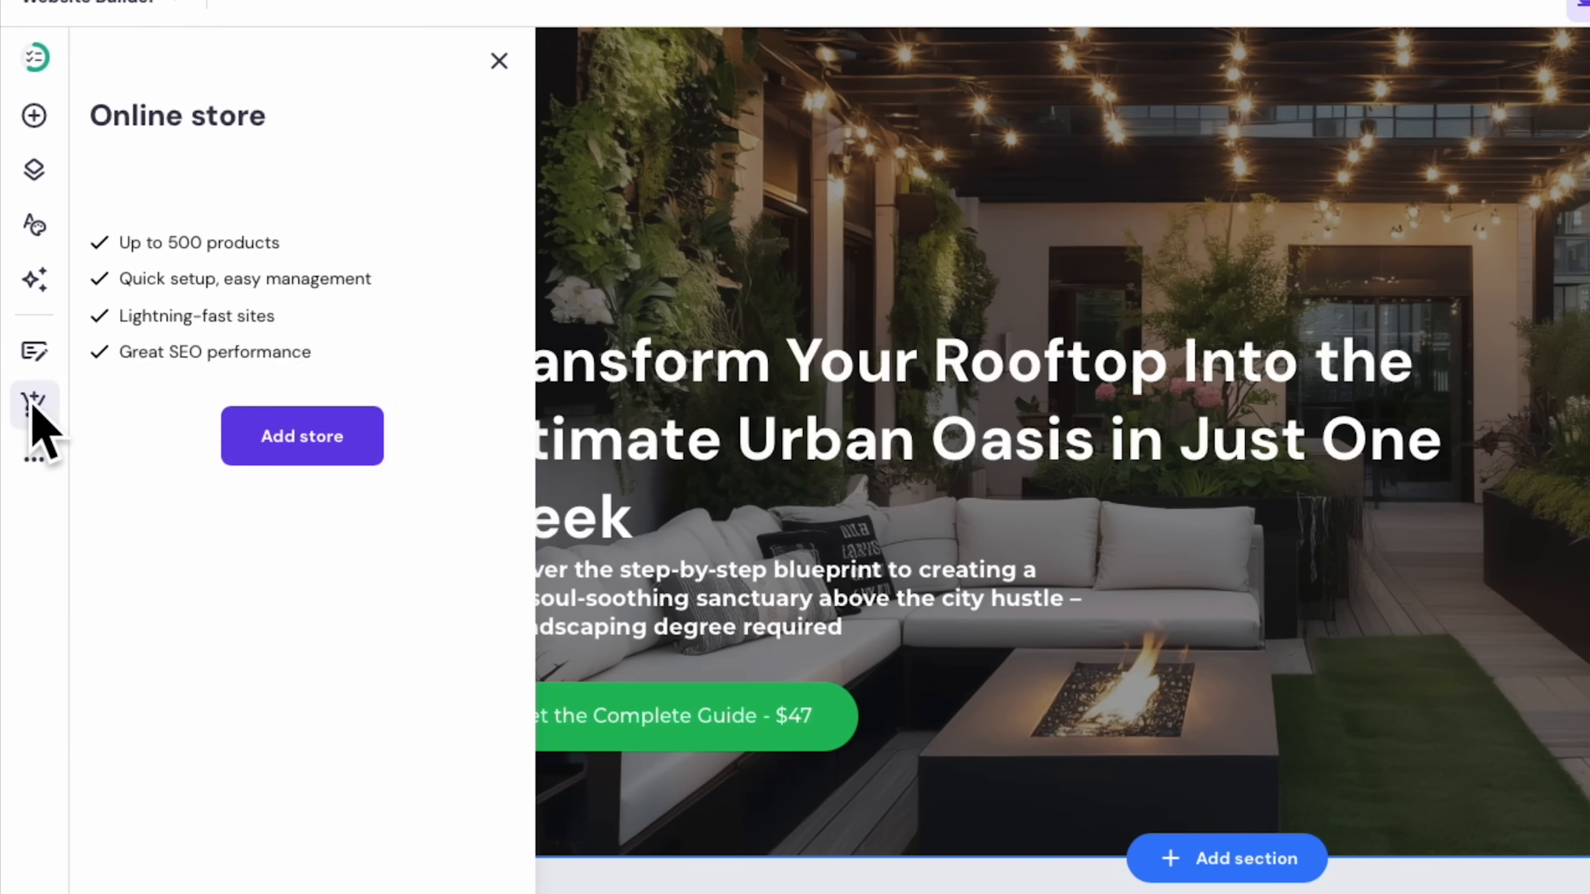
{"action": "left_click", "coordinate": [300, 684]}
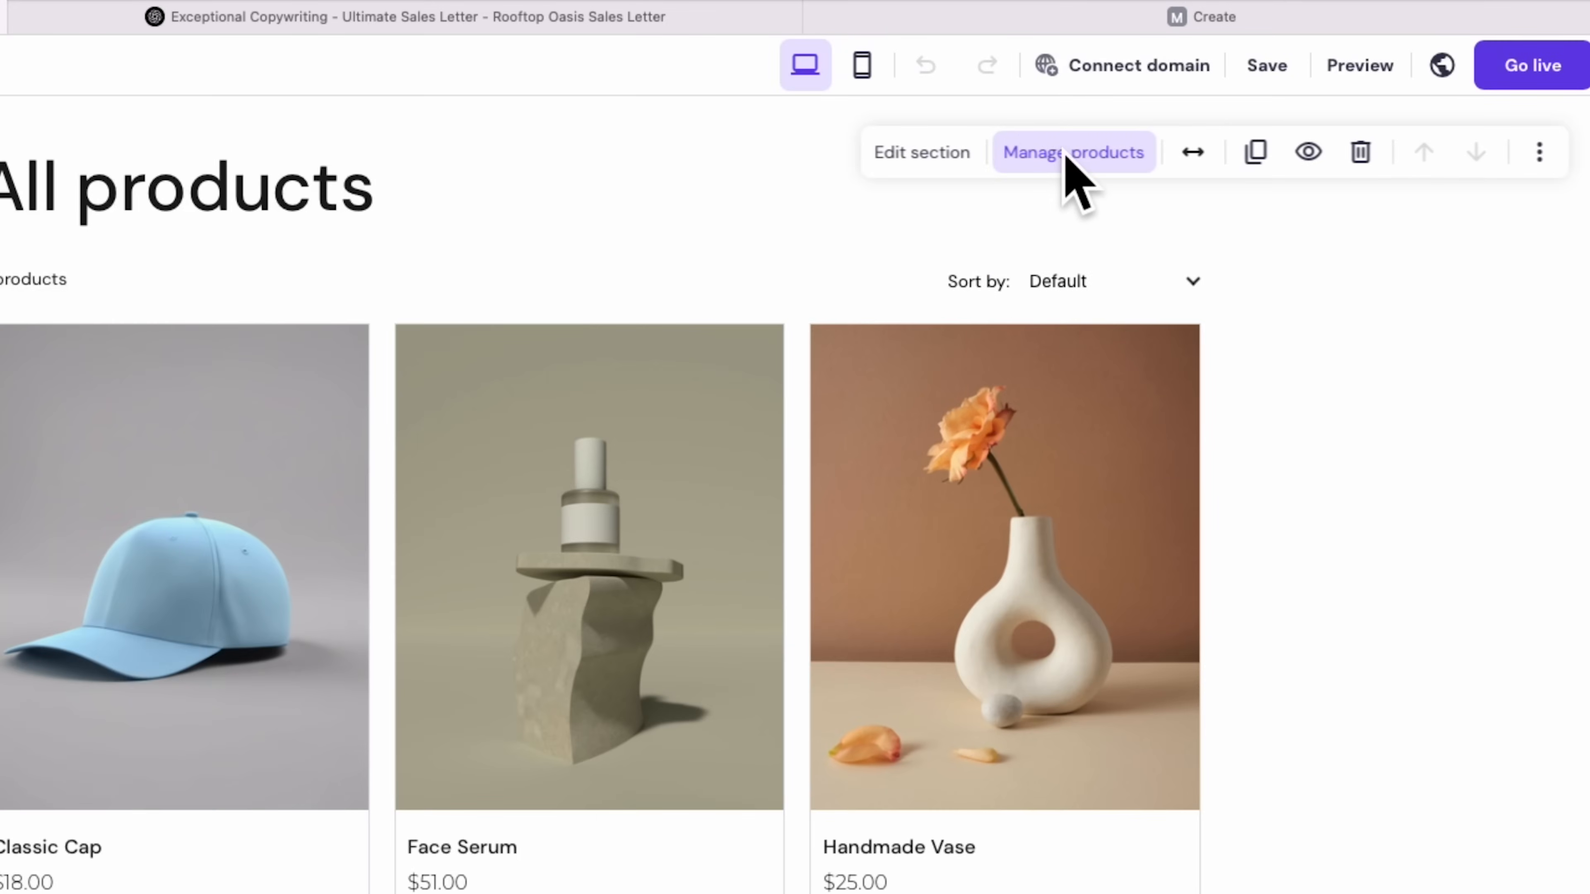
Step: Open the store's product management and delete all the sample products
{"action": "left_click", "coordinate": [1067, 156]}
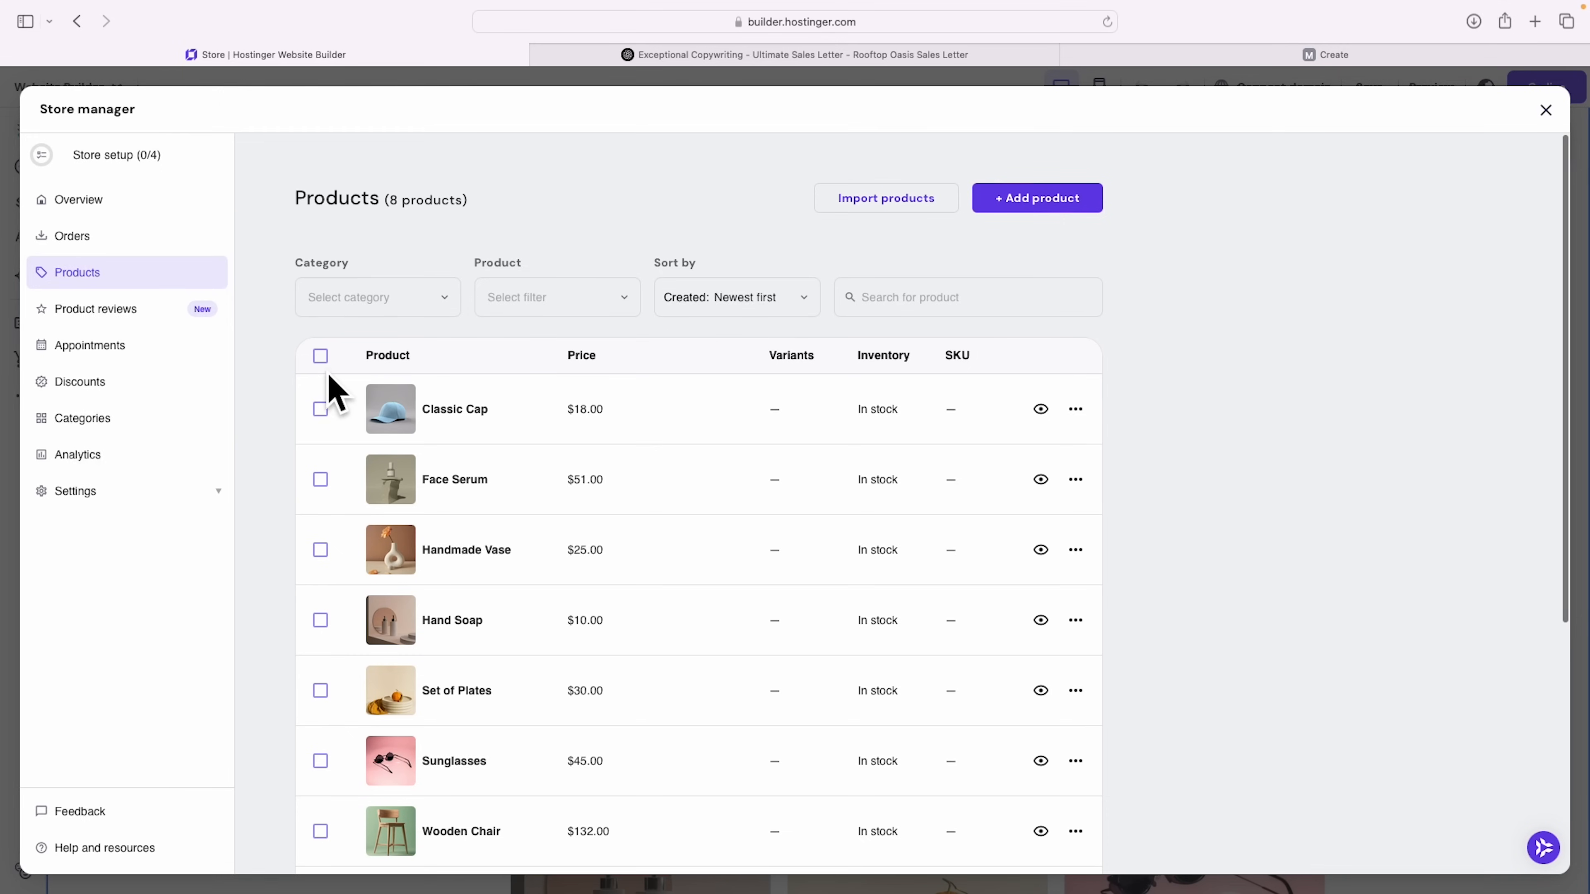
{"action": "left_click", "coordinate": [320, 355]}
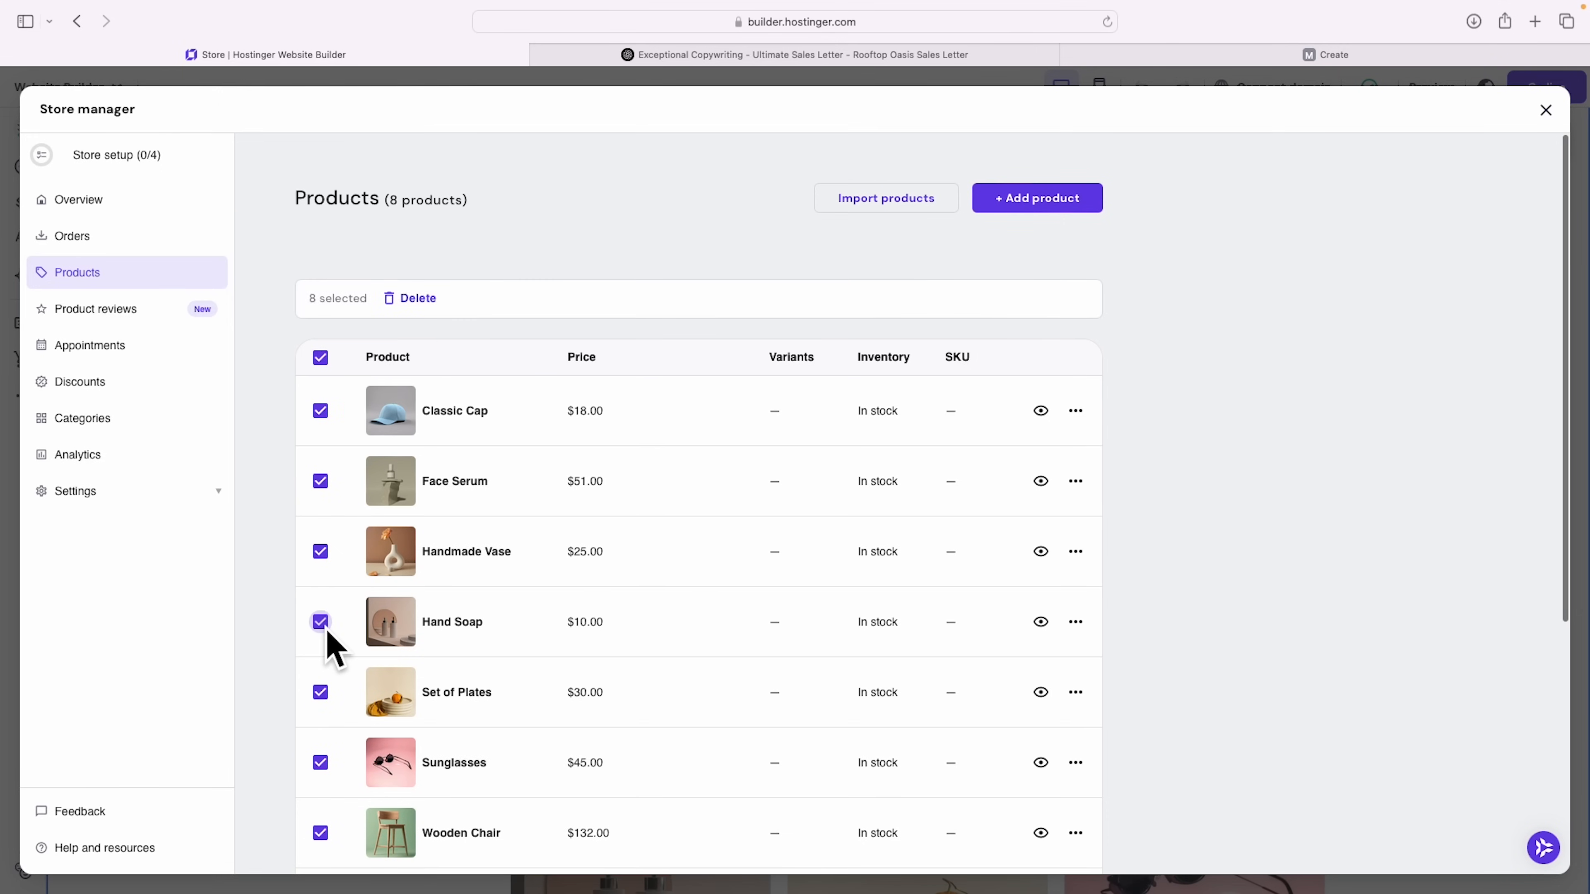
{"action": "scroll", "coordinate": [355, 466], "scroll_direction": "down", "scroll_amount": 3}
{"action": "scroll", "coordinate": [376, 438], "scroll_direction": "up", "scroll_amount": 3}
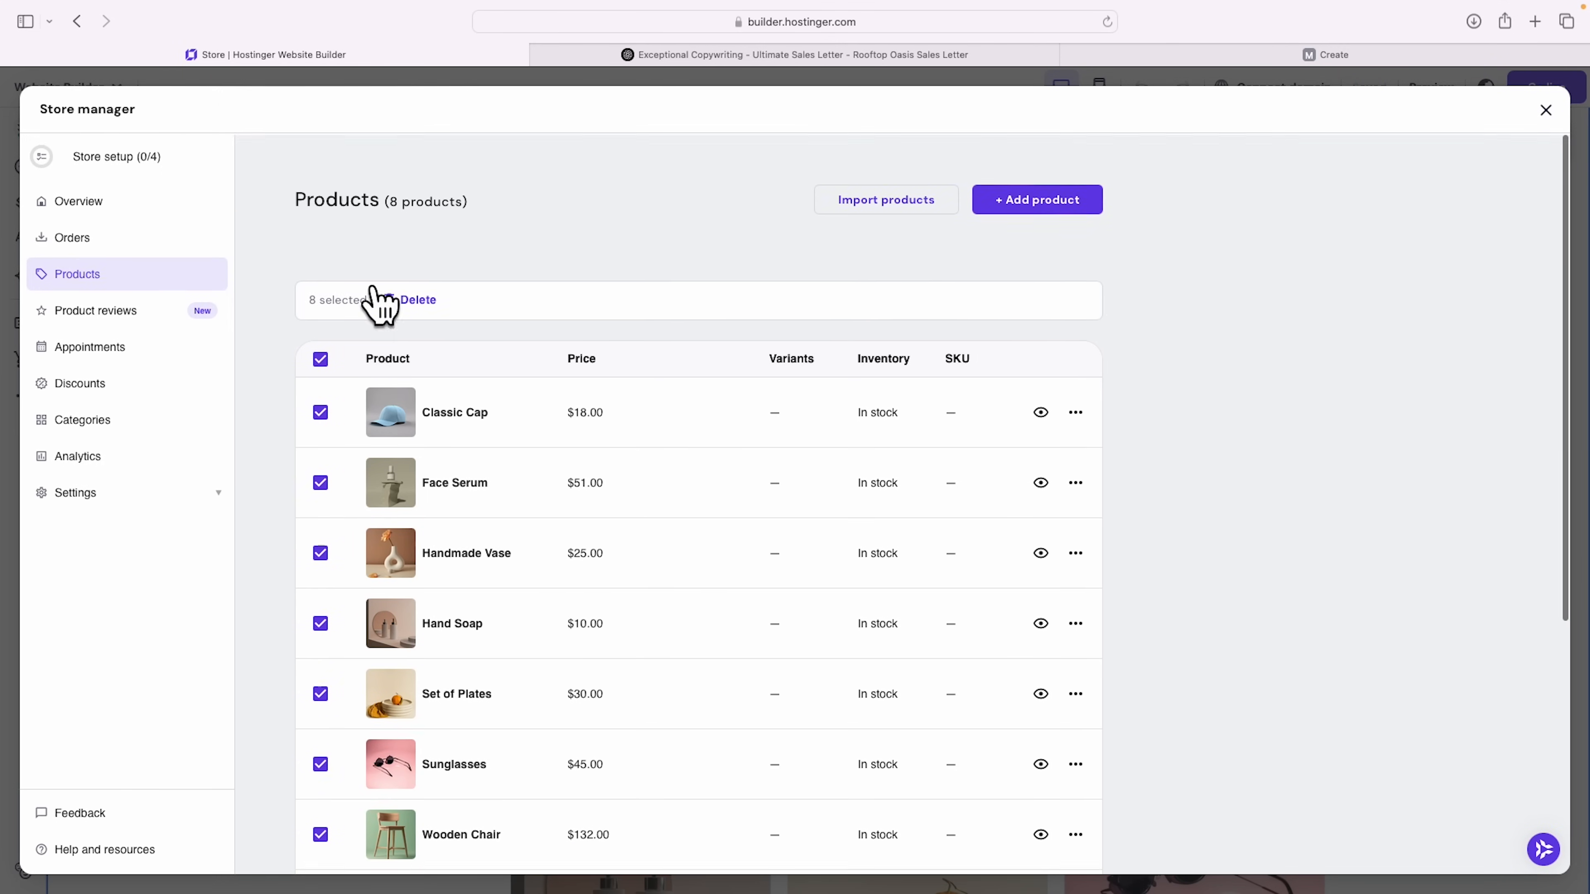
{"action": "left_click", "coordinate": [320, 359]}
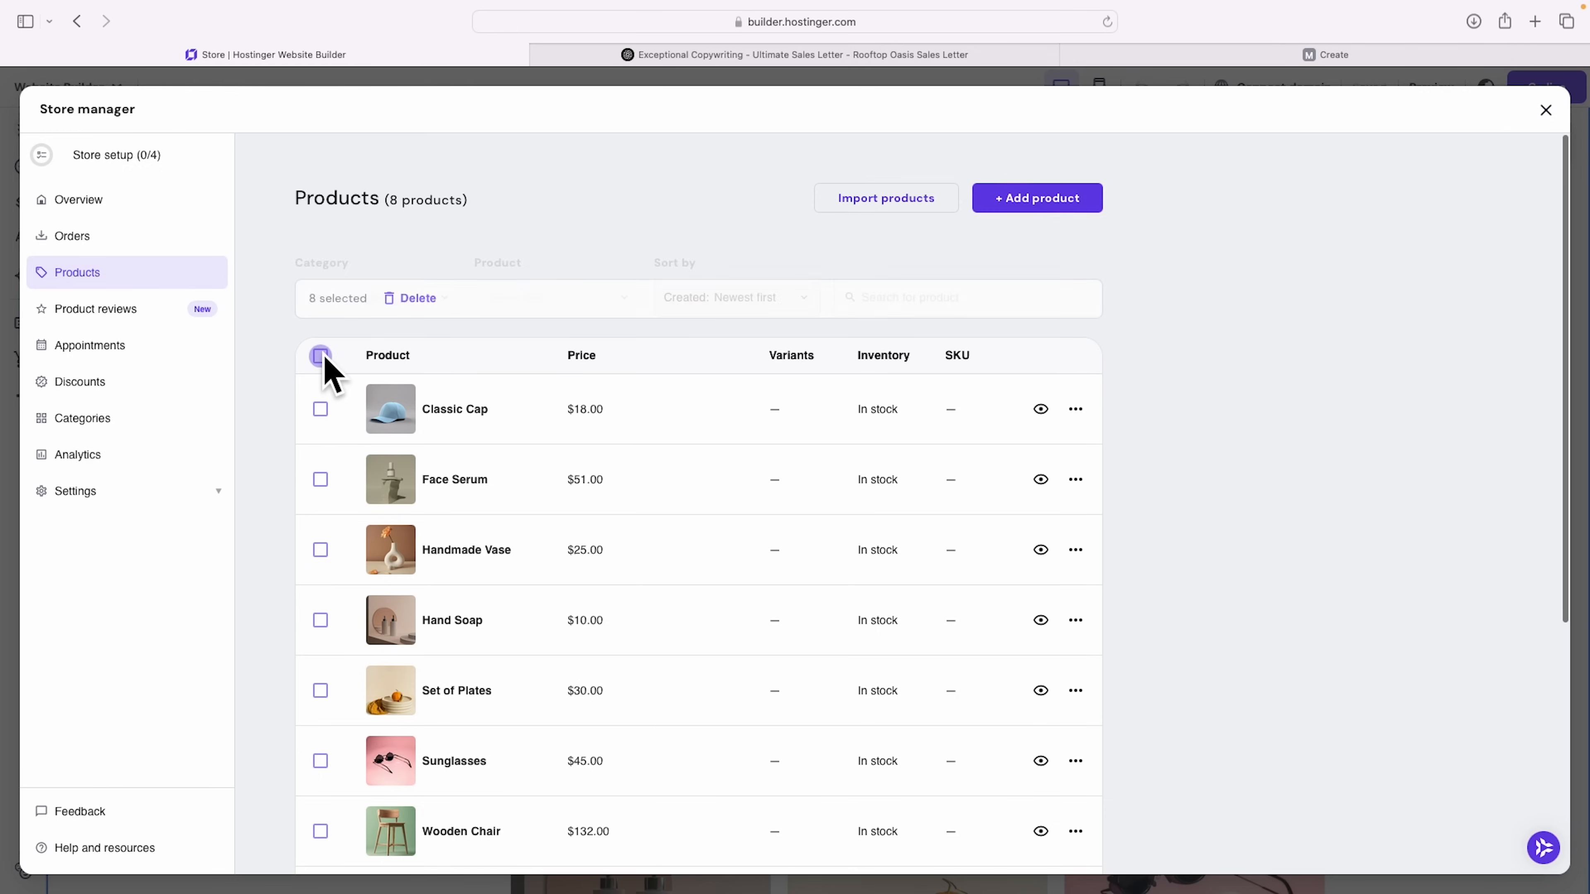
{"action": "left_click", "coordinate": [320, 355]}
{"action": "left_click", "coordinate": [415, 300]}
{"action": "left_click", "coordinate": [933, 556]}
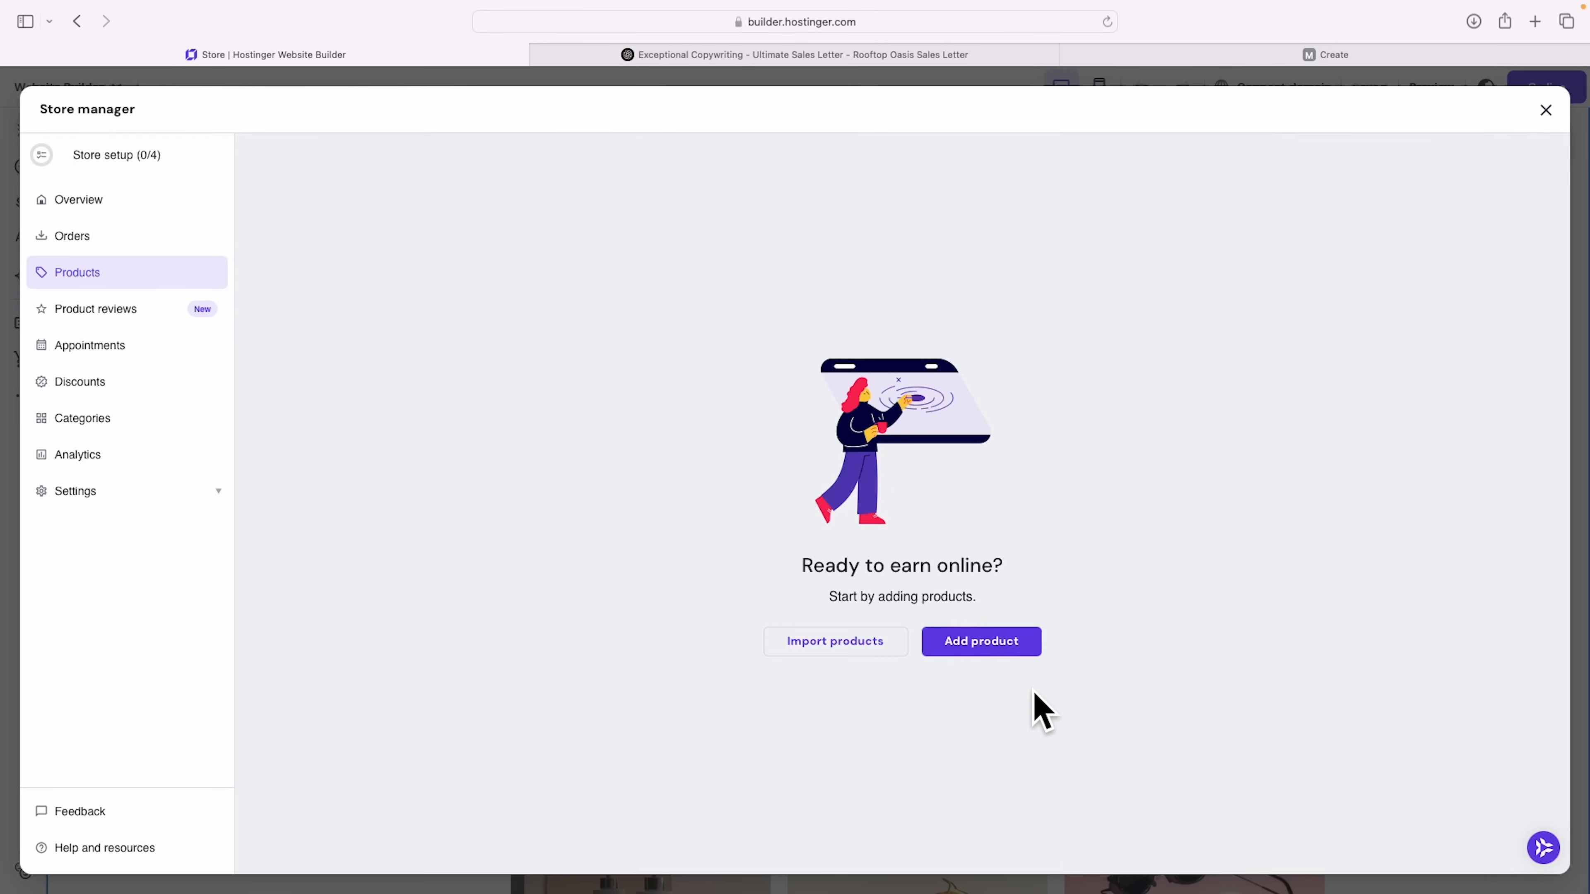
Step: Add a digital product, uploading the illustrated Urban Rooftop Oasis Blueprint cover PNG from Downloads and generating the product details with AI
{"action": "left_click", "coordinate": [981, 641]}
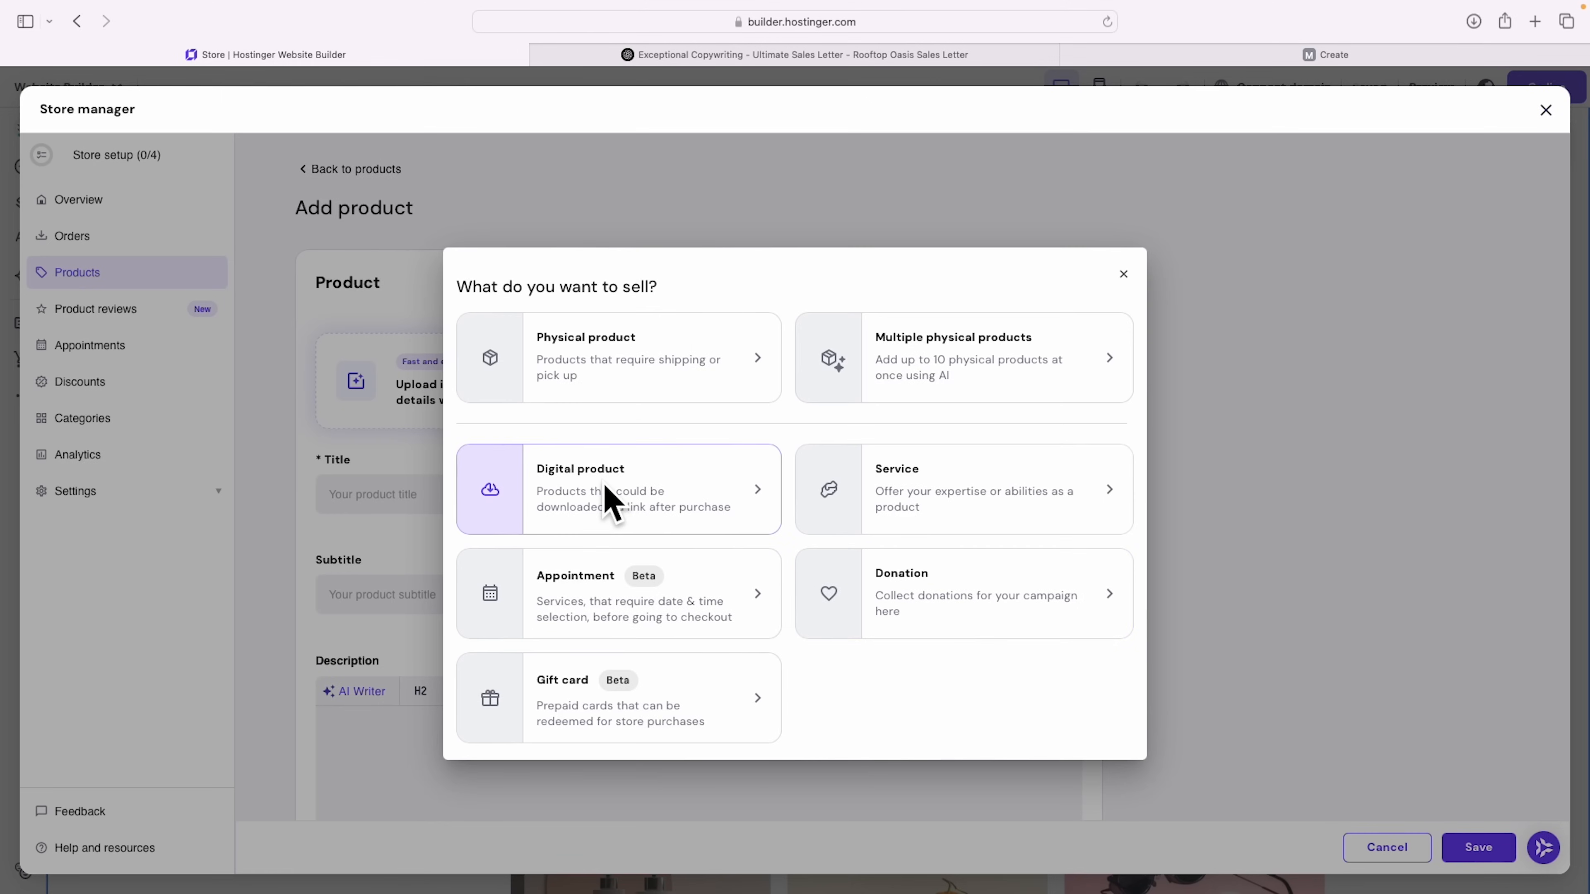
{"action": "left_click", "coordinate": [606, 501]}
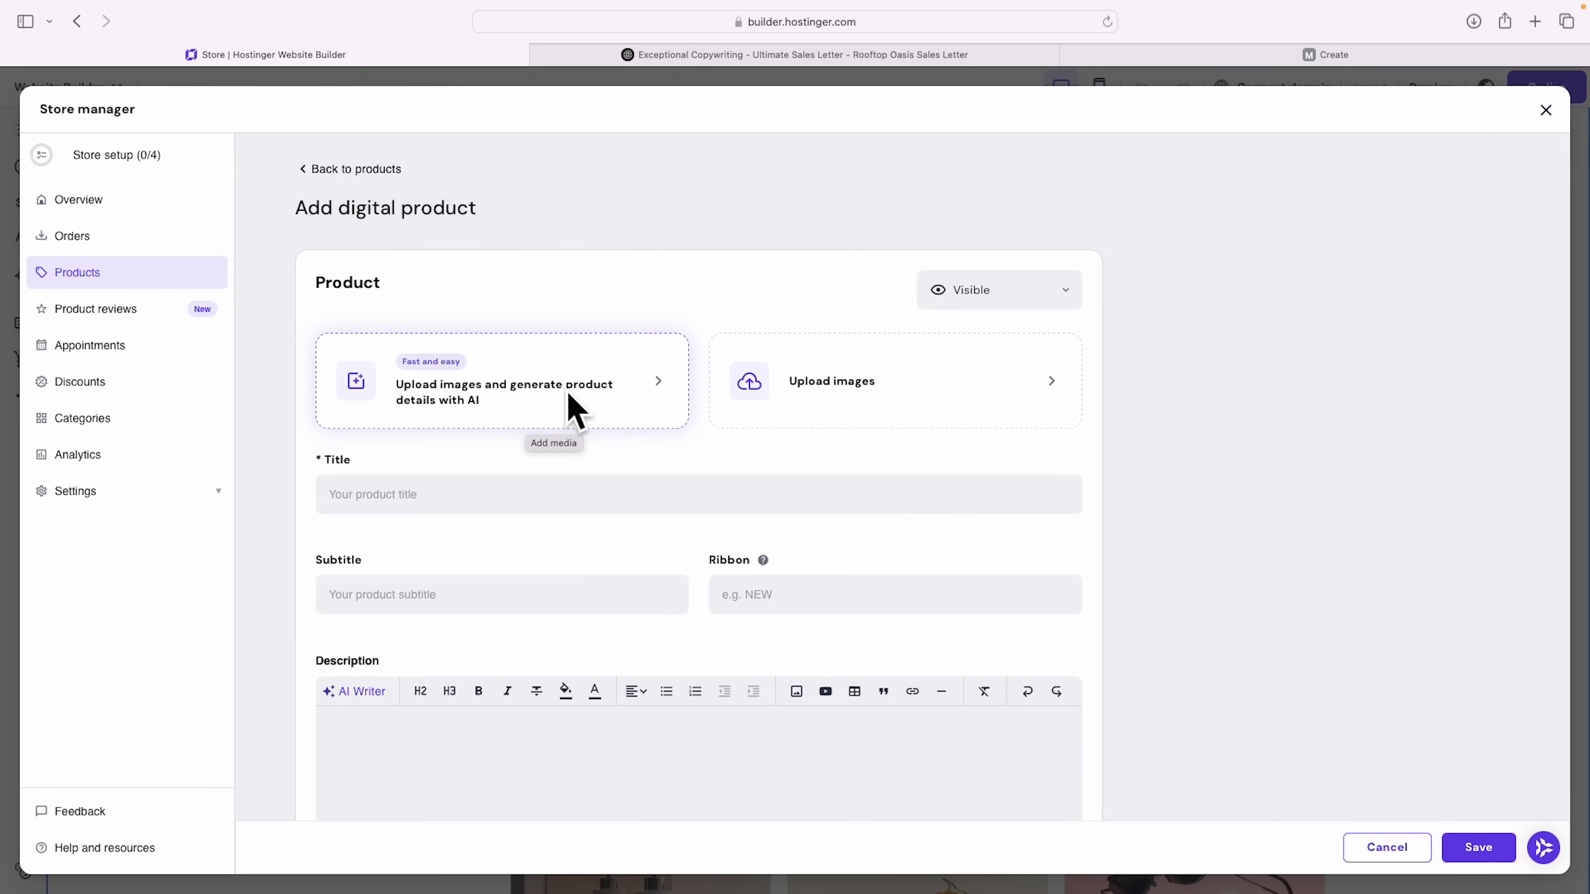
{"action": "scroll", "coordinate": [469, 545], "scroll_direction": "down", "scroll_amount": 3}
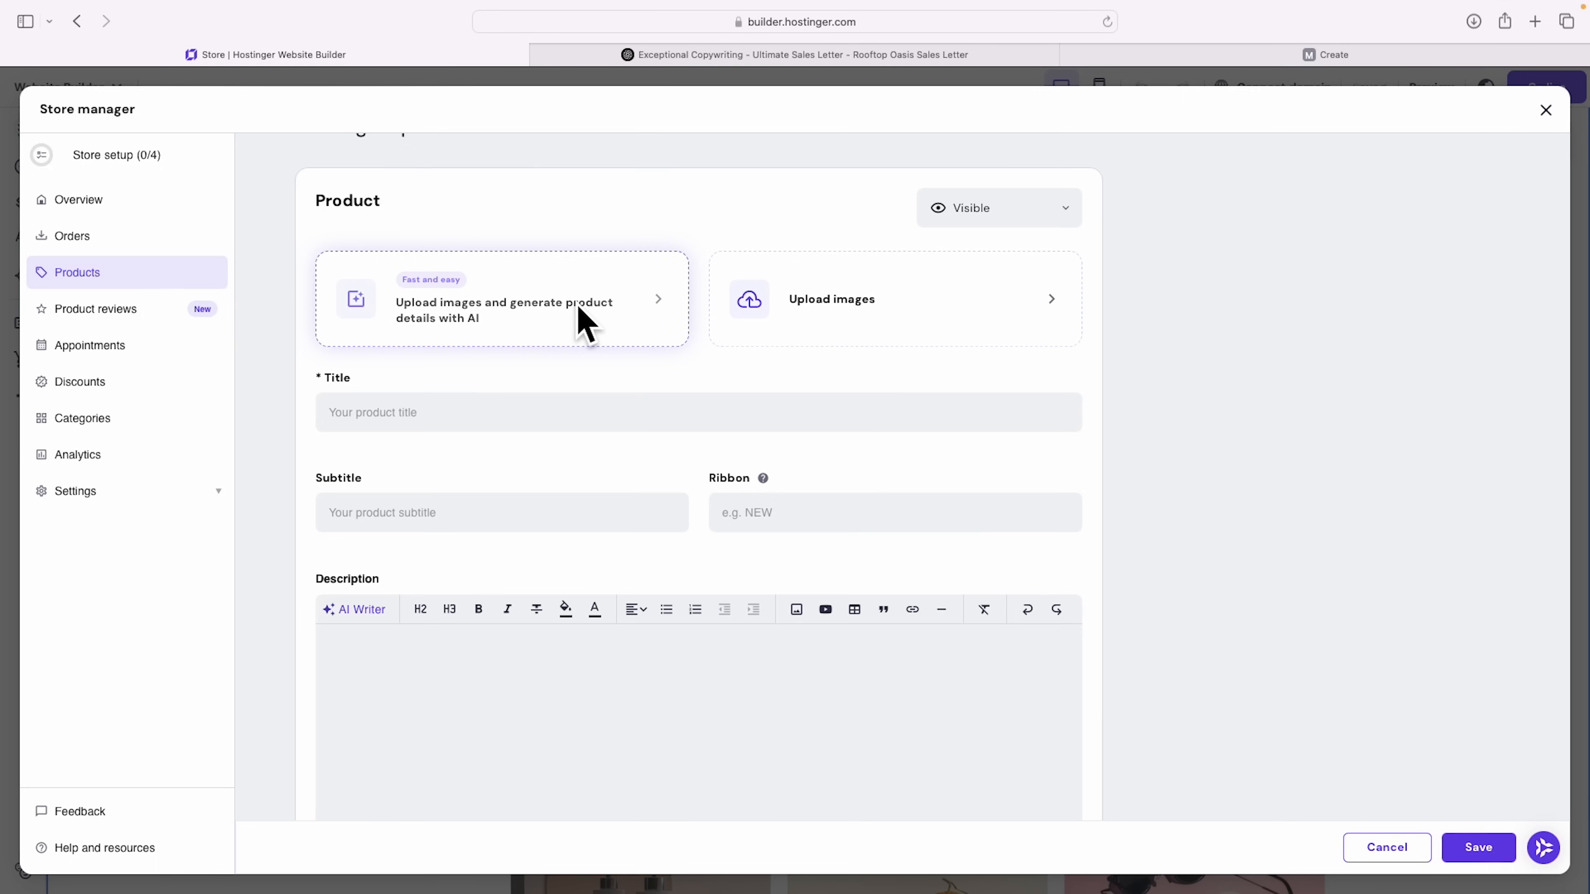
{"action": "left_click", "coordinate": [582, 319]}
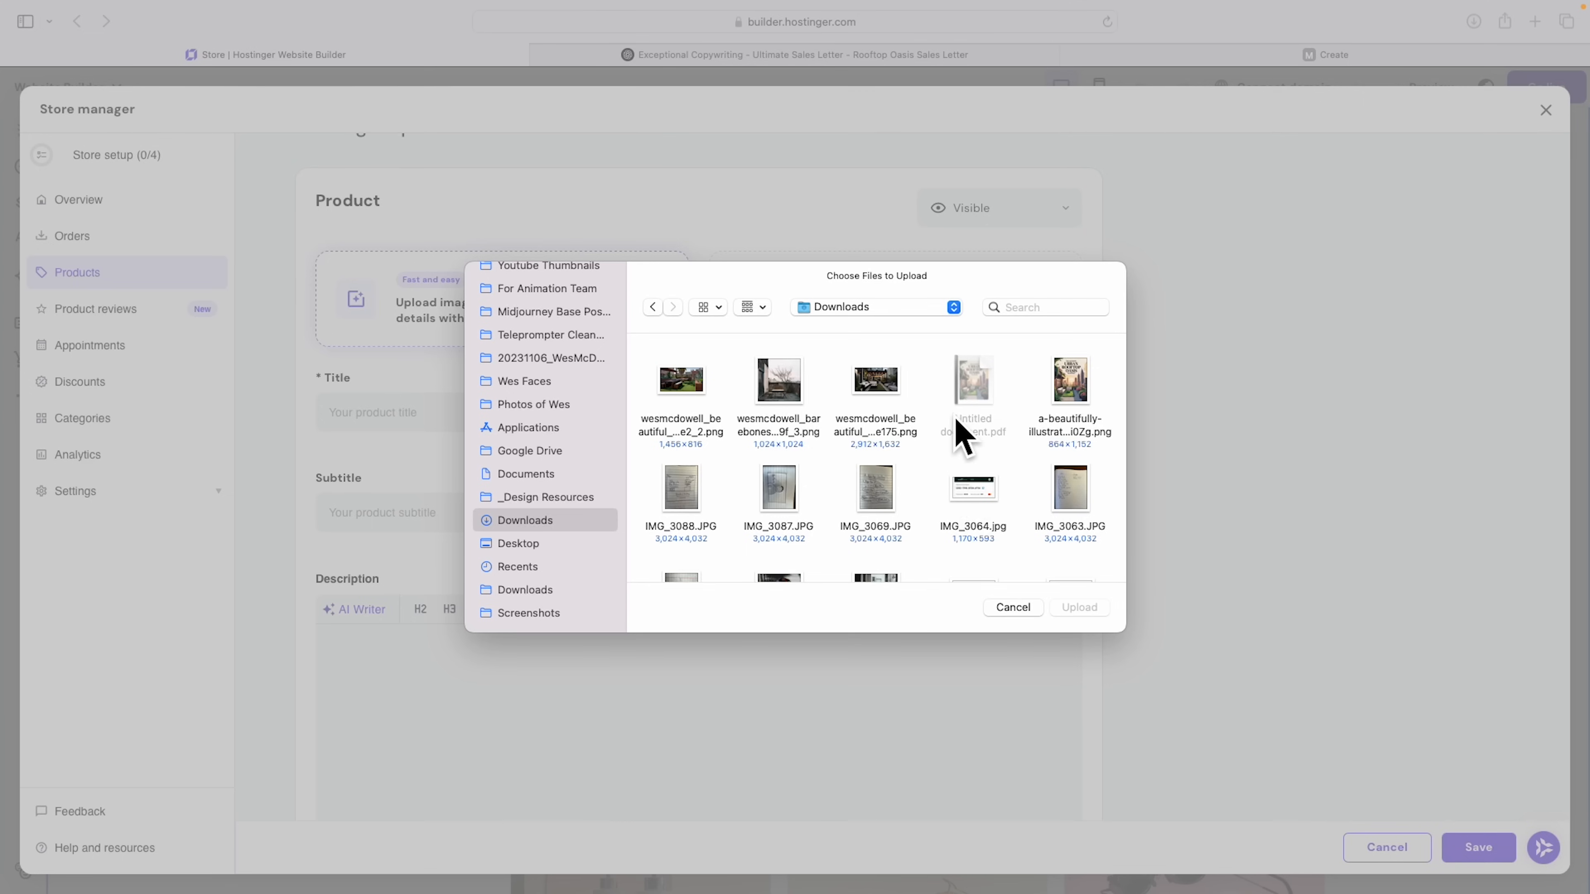
{"action": "left_click", "coordinate": [1067, 384]}
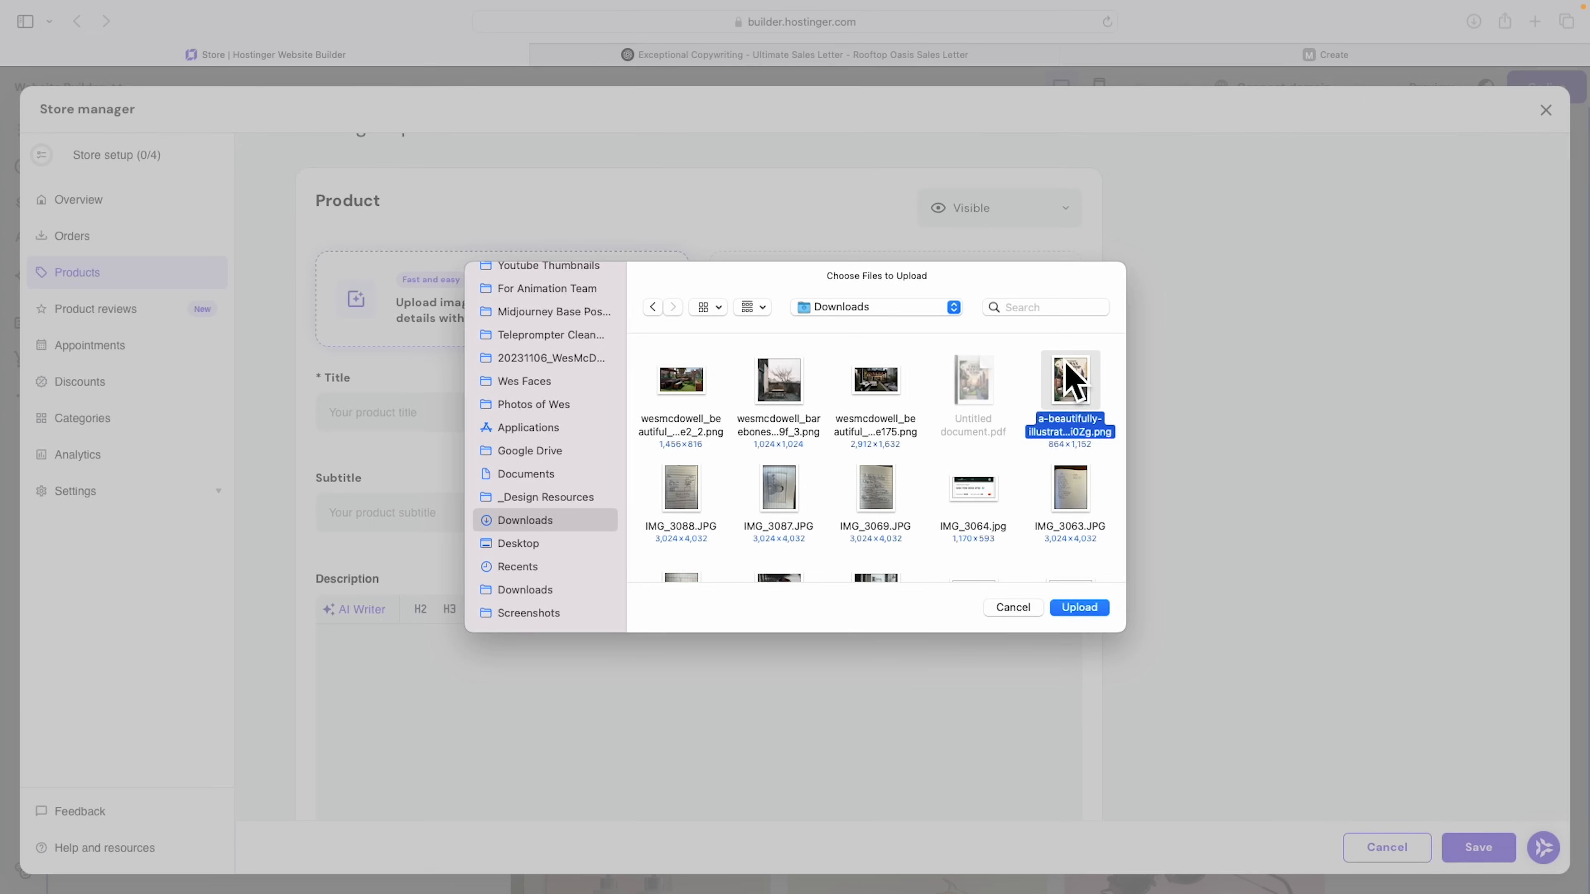
{"action": "left_click", "coordinate": [1073, 606]}
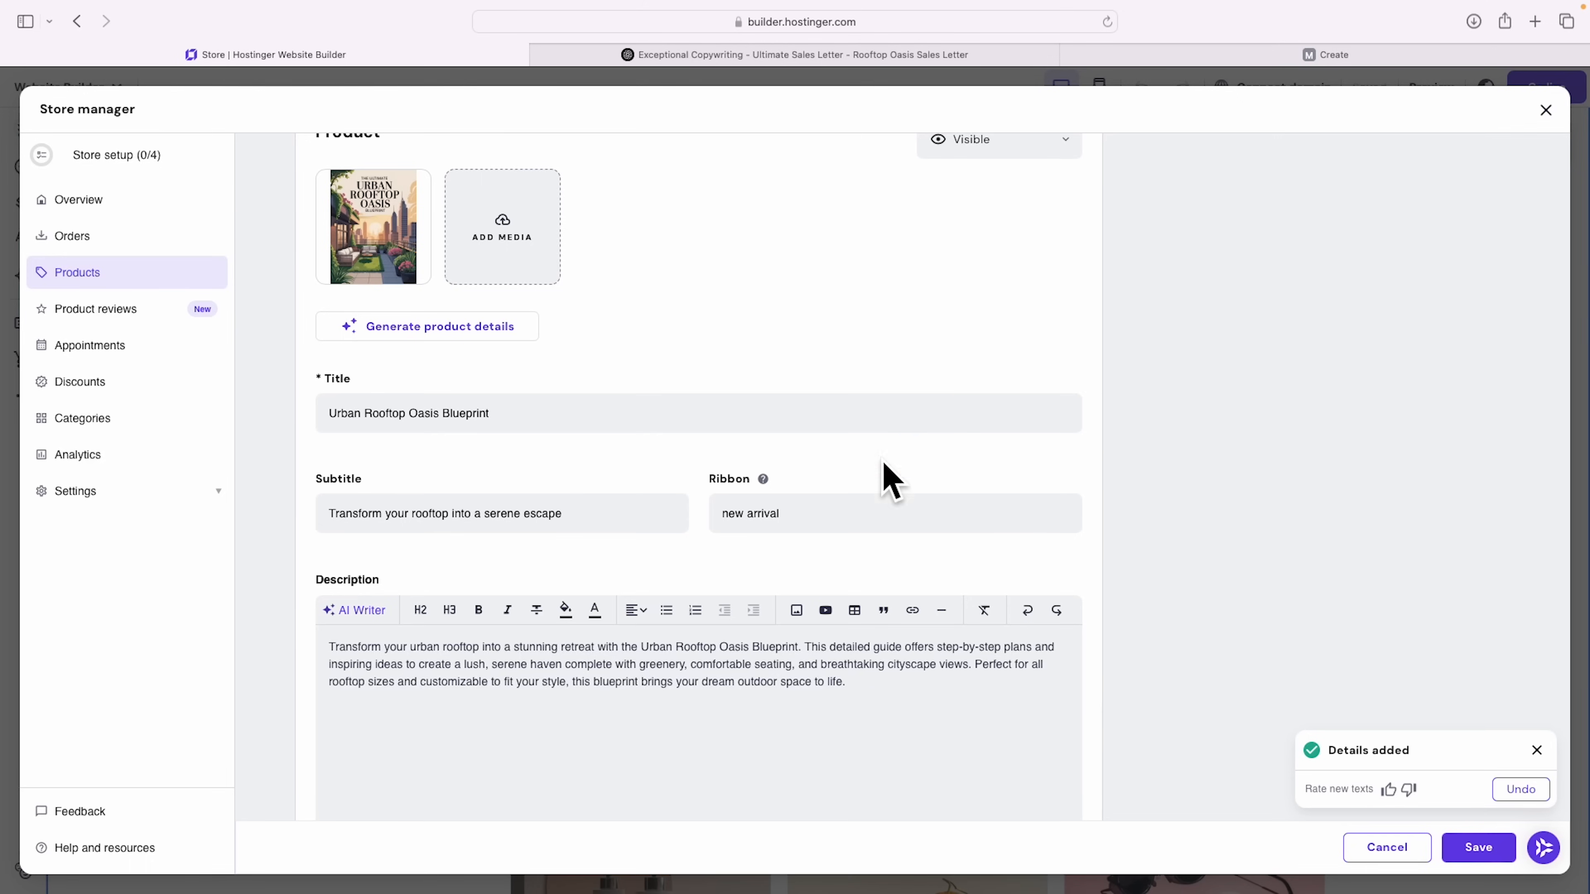
Step: Change the product's ribbon text to "Best Seller" and set its price to $47, keeping the price type as Amount
{"action": "left_click_drag", "start_coordinate": [799, 512], "coordinate": [701, 512]}
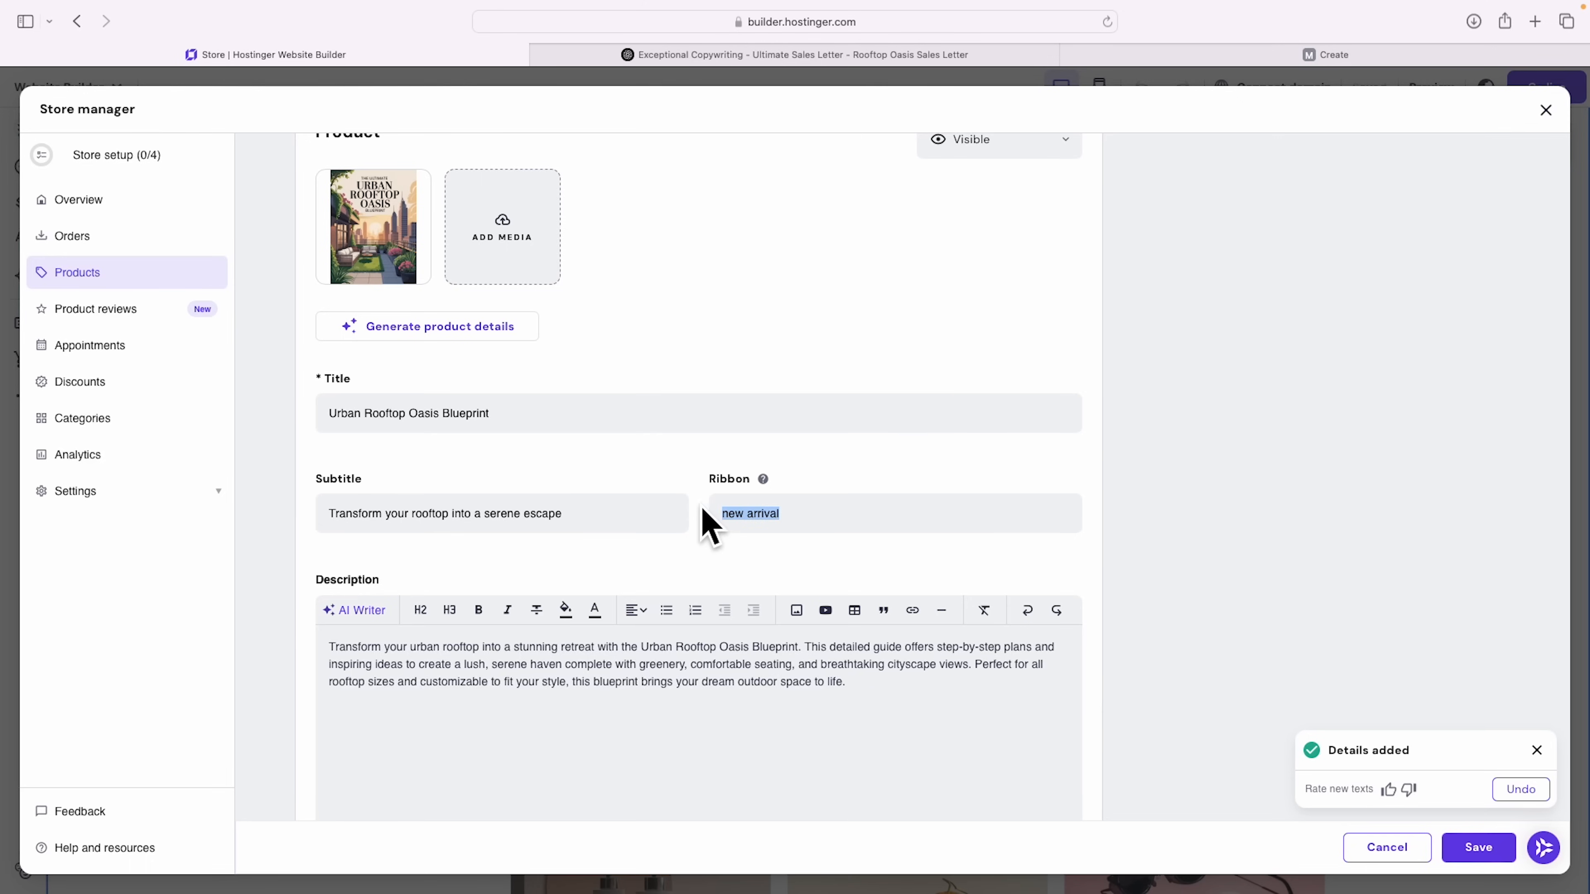
{"action": "type", "text": "Best Seller"}
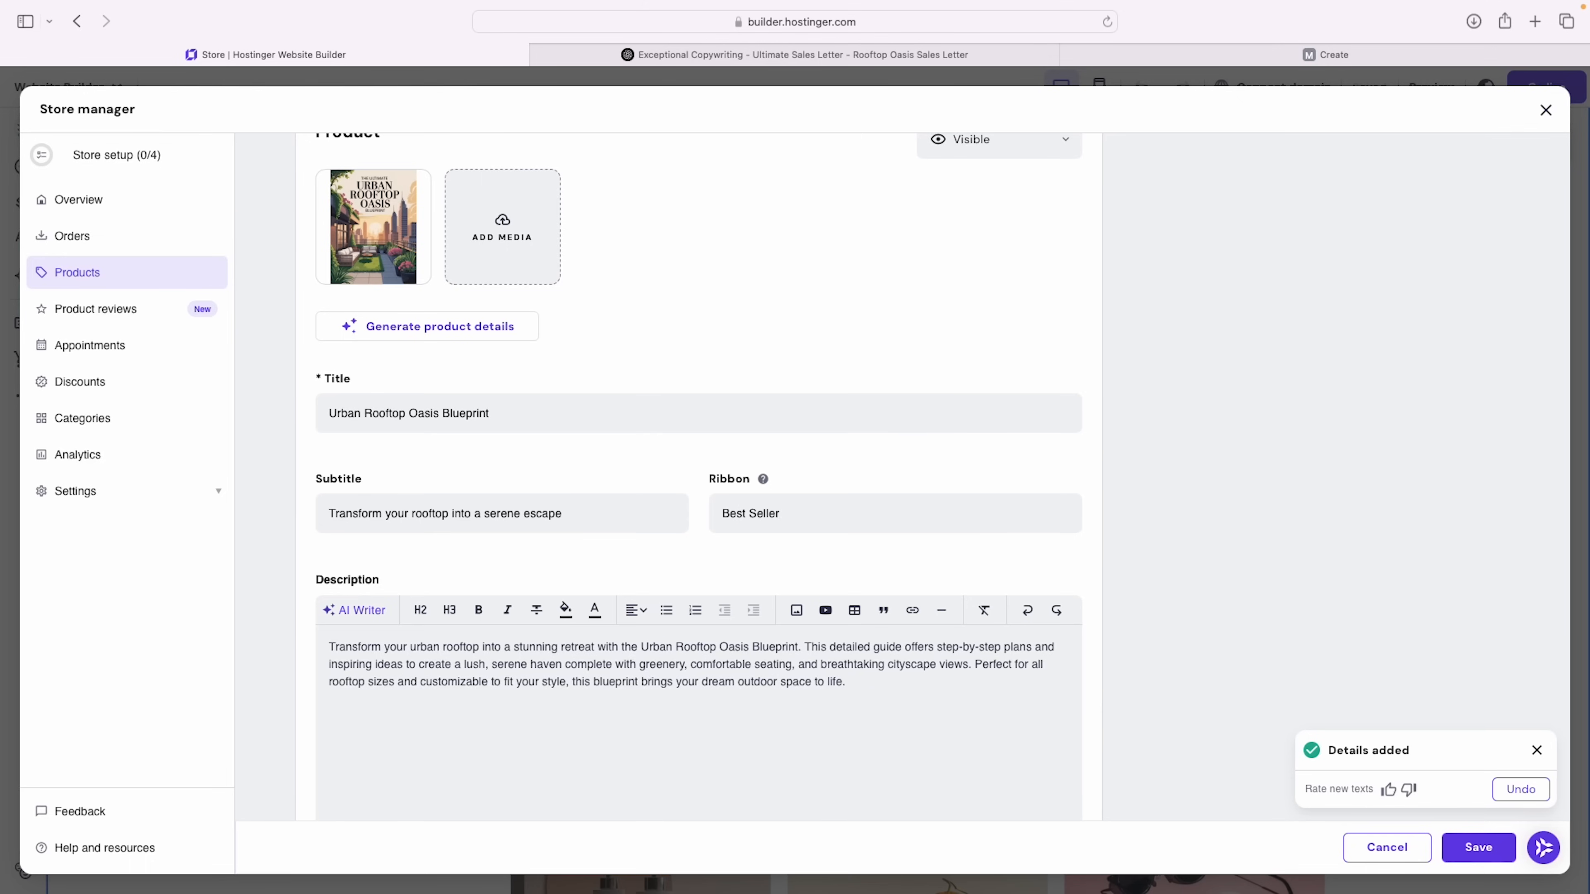
{"action": "scroll", "coordinate": [567, 652], "scroll_direction": "down", "scroll_amount": 1}
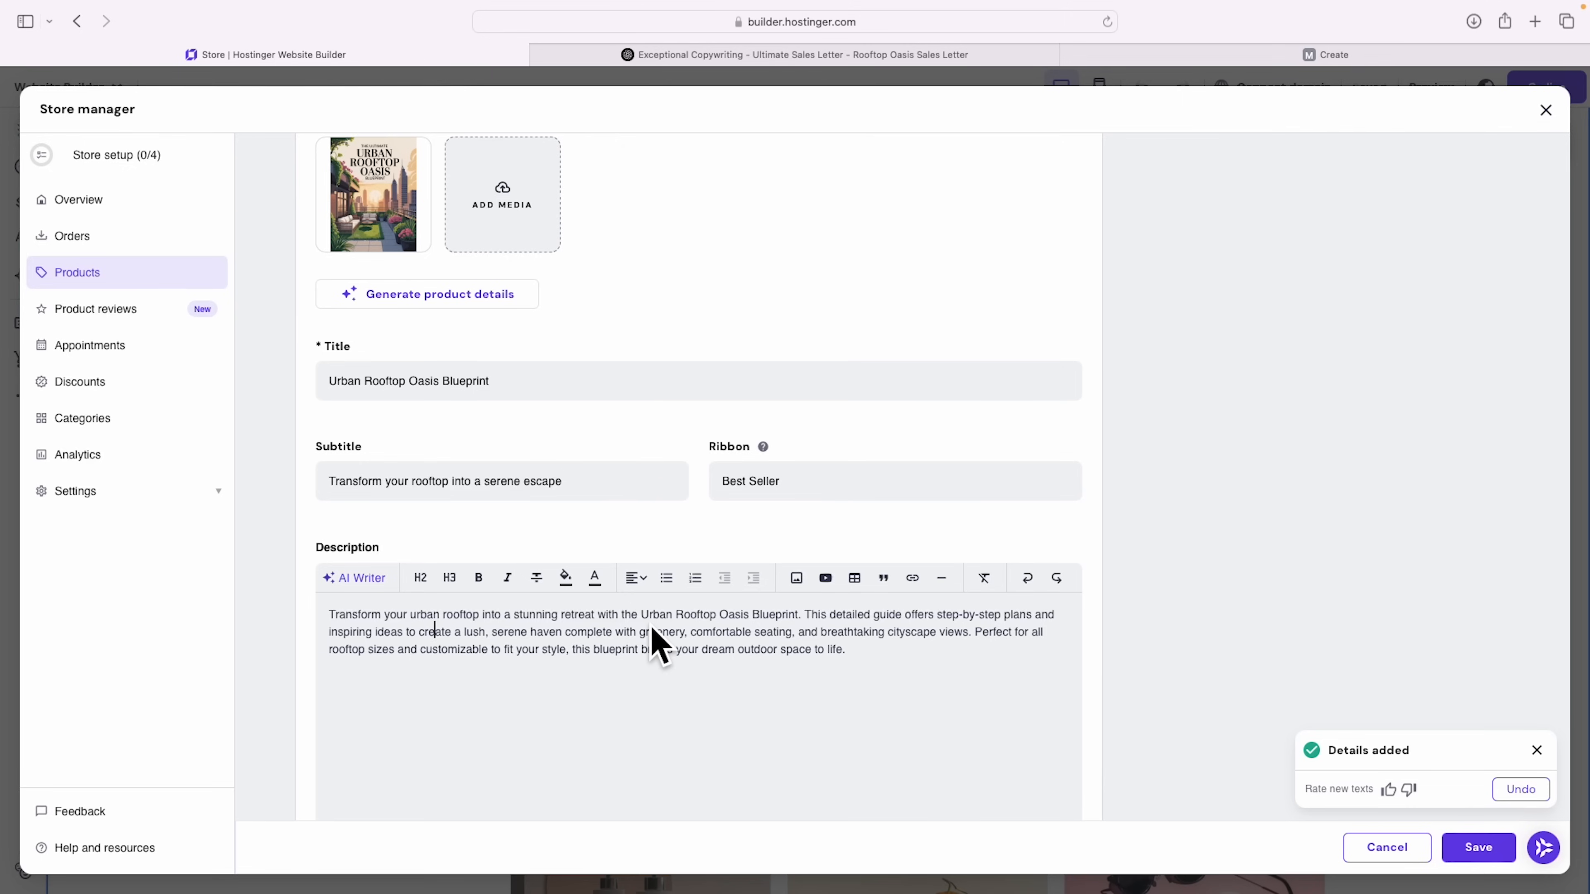
{"action": "scroll", "coordinate": [650, 632], "scroll_direction": "down", "scroll_amount": 10}
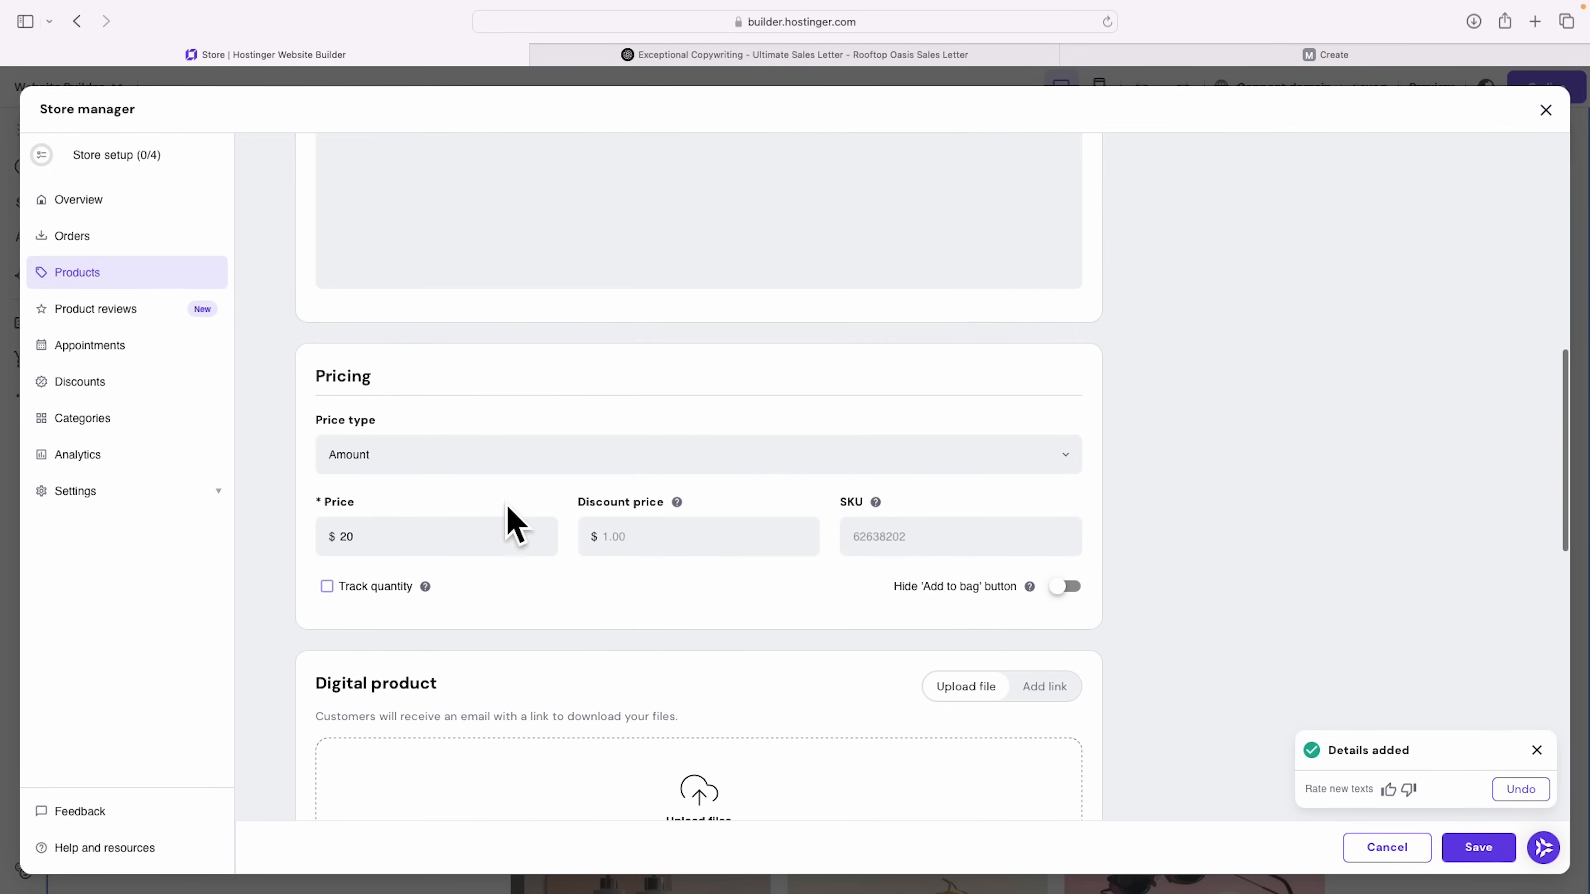
{"action": "left_click", "coordinate": [1065, 456]}
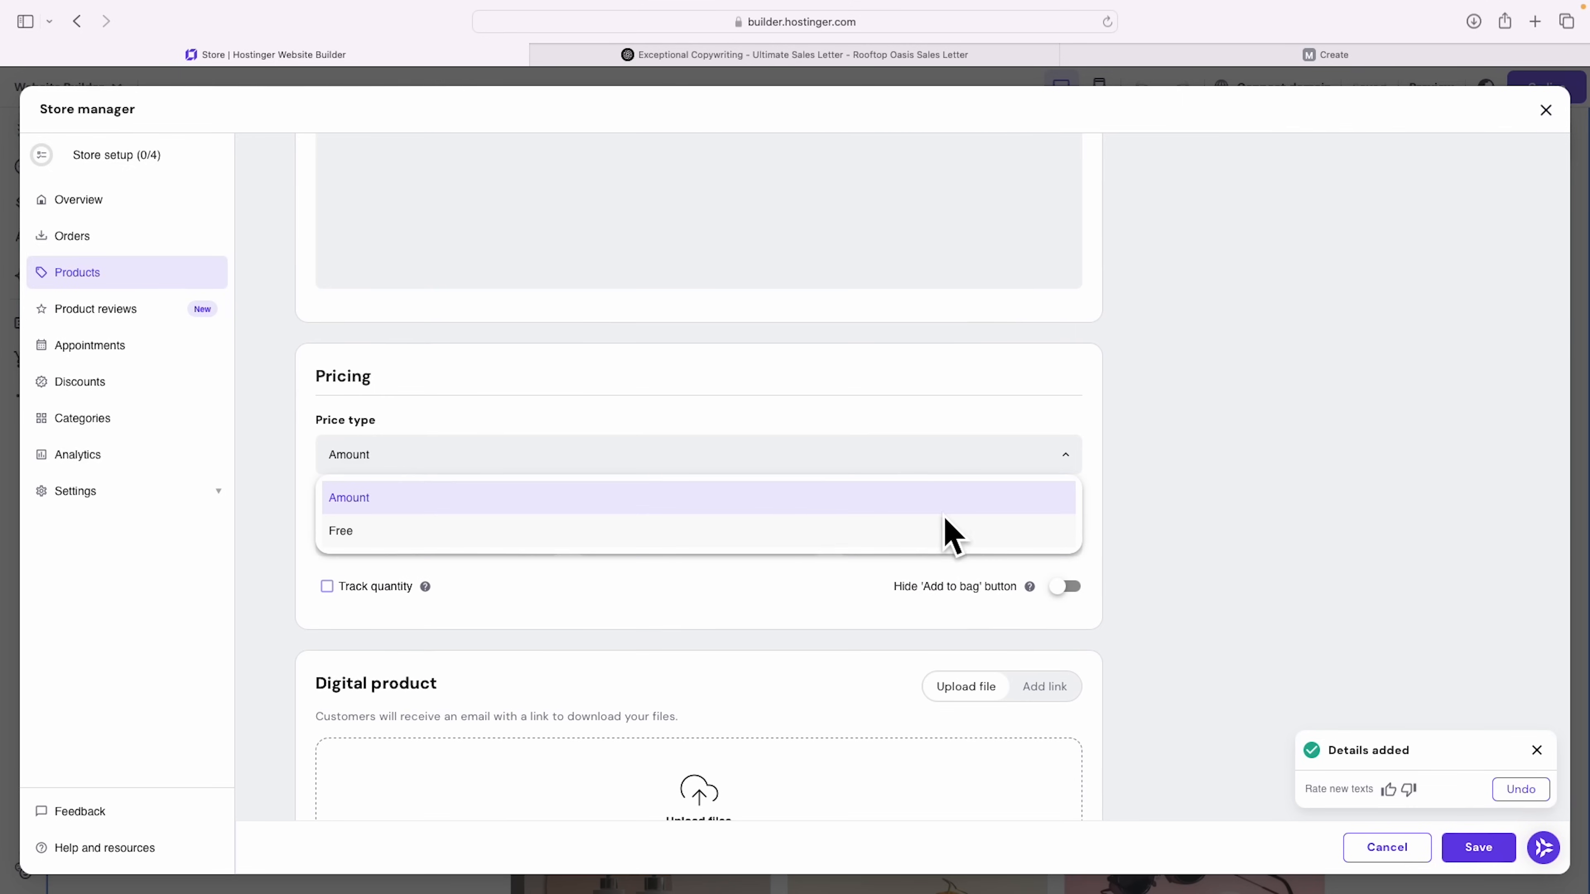
{"action": "left_click", "coordinate": [1024, 501]}
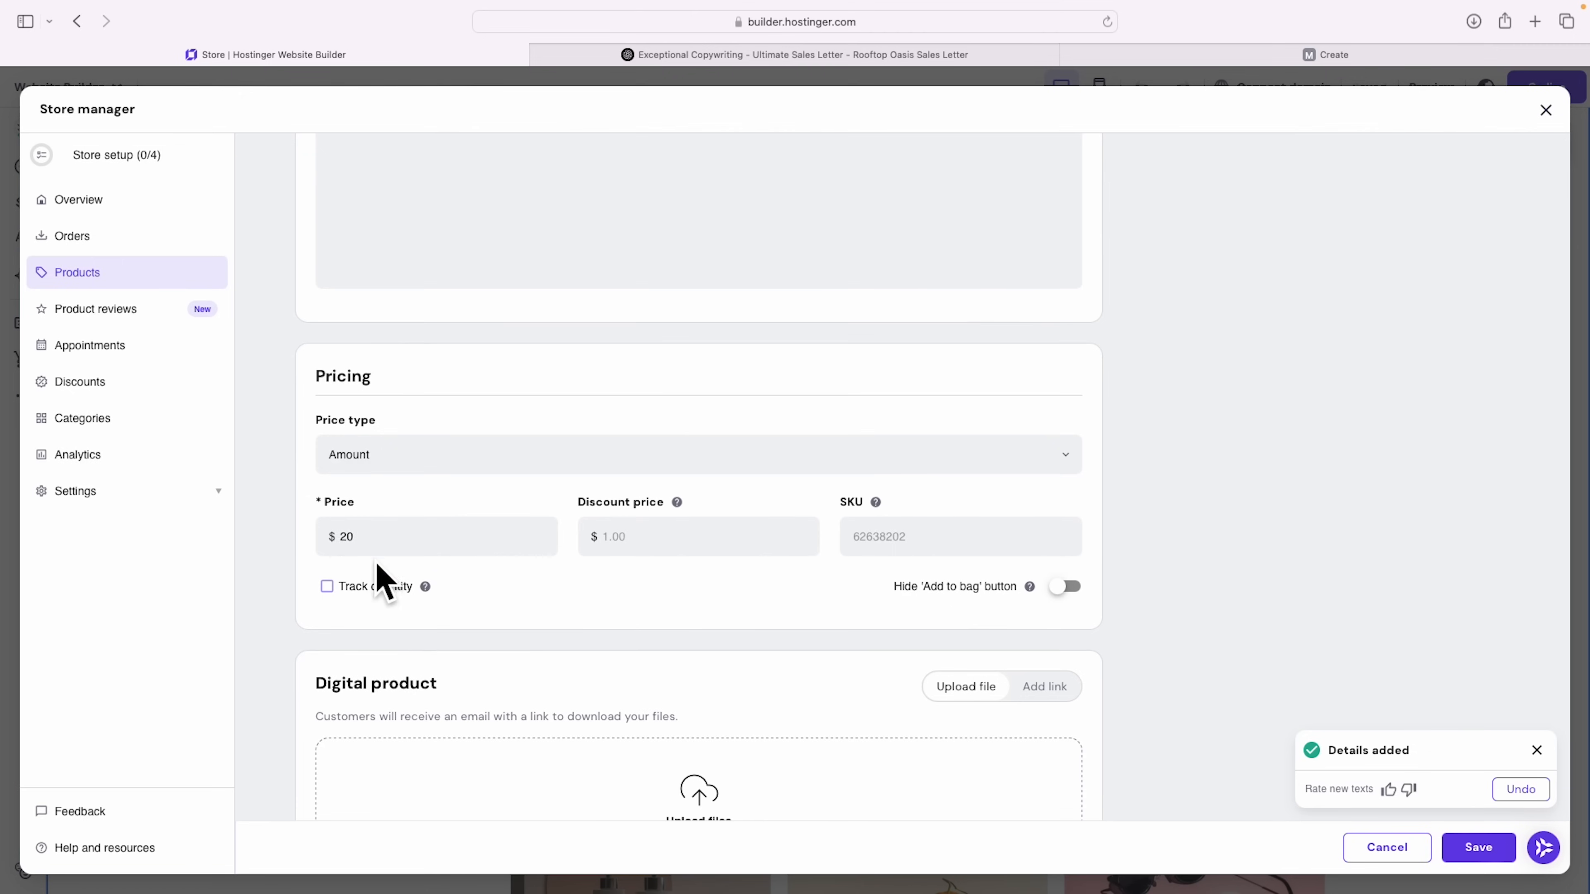
{"action": "left_click_drag", "start_coordinate": [341, 537], "coordinate": [401, 540]}
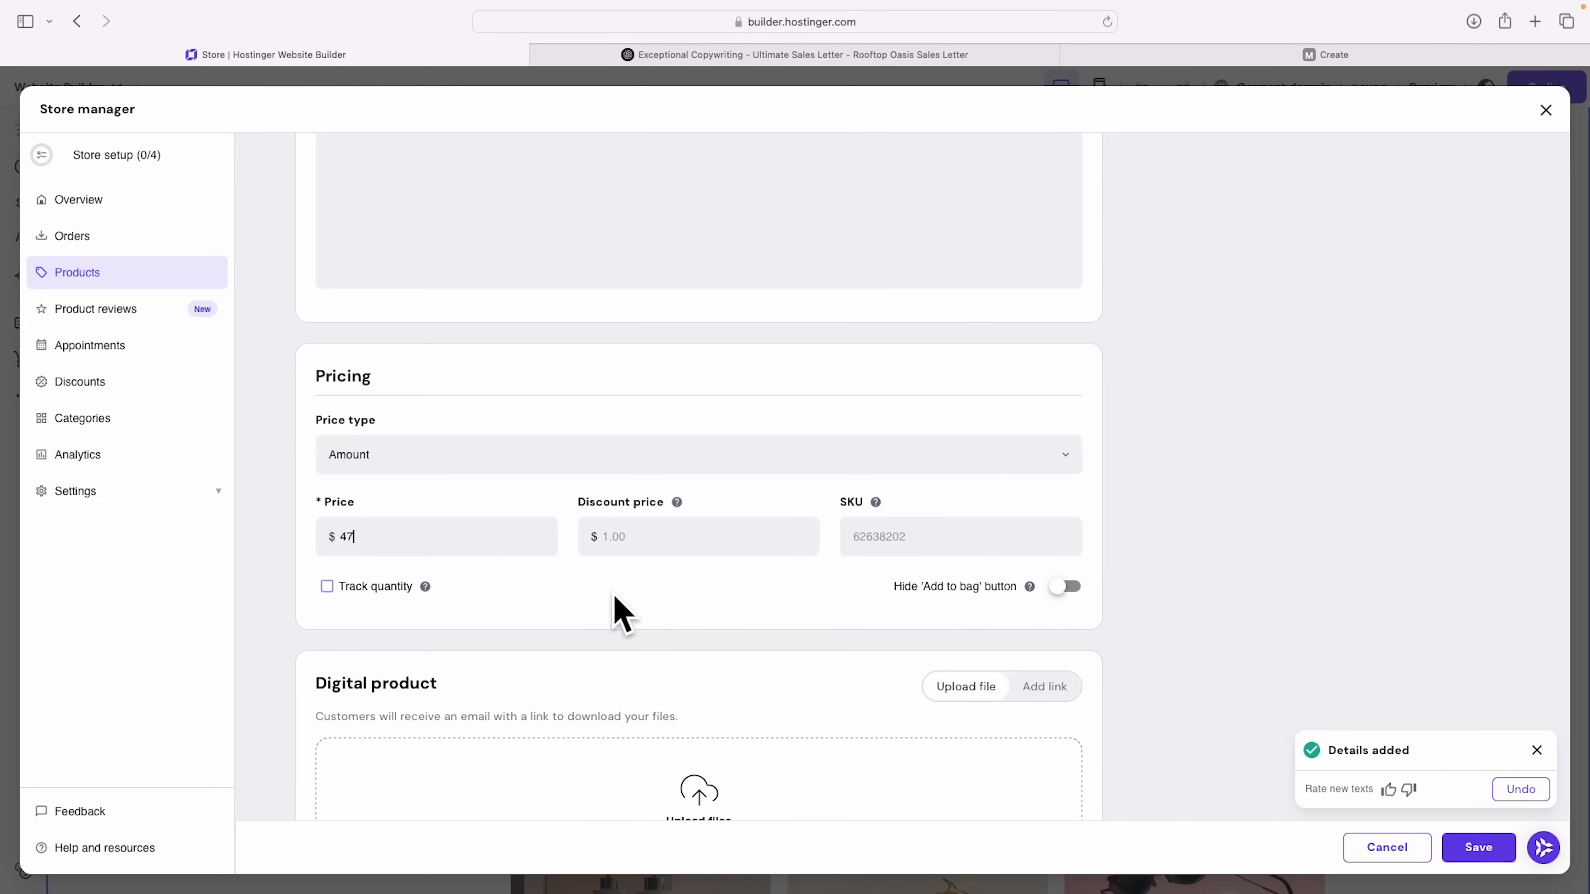
Step: Upload Untitled document.pdf as the digital product file and make its download link available for 30 days
{"action": "scroll", "coordinate": [617, 611], "scroll_direction": "down", "scroll_amount": 4}
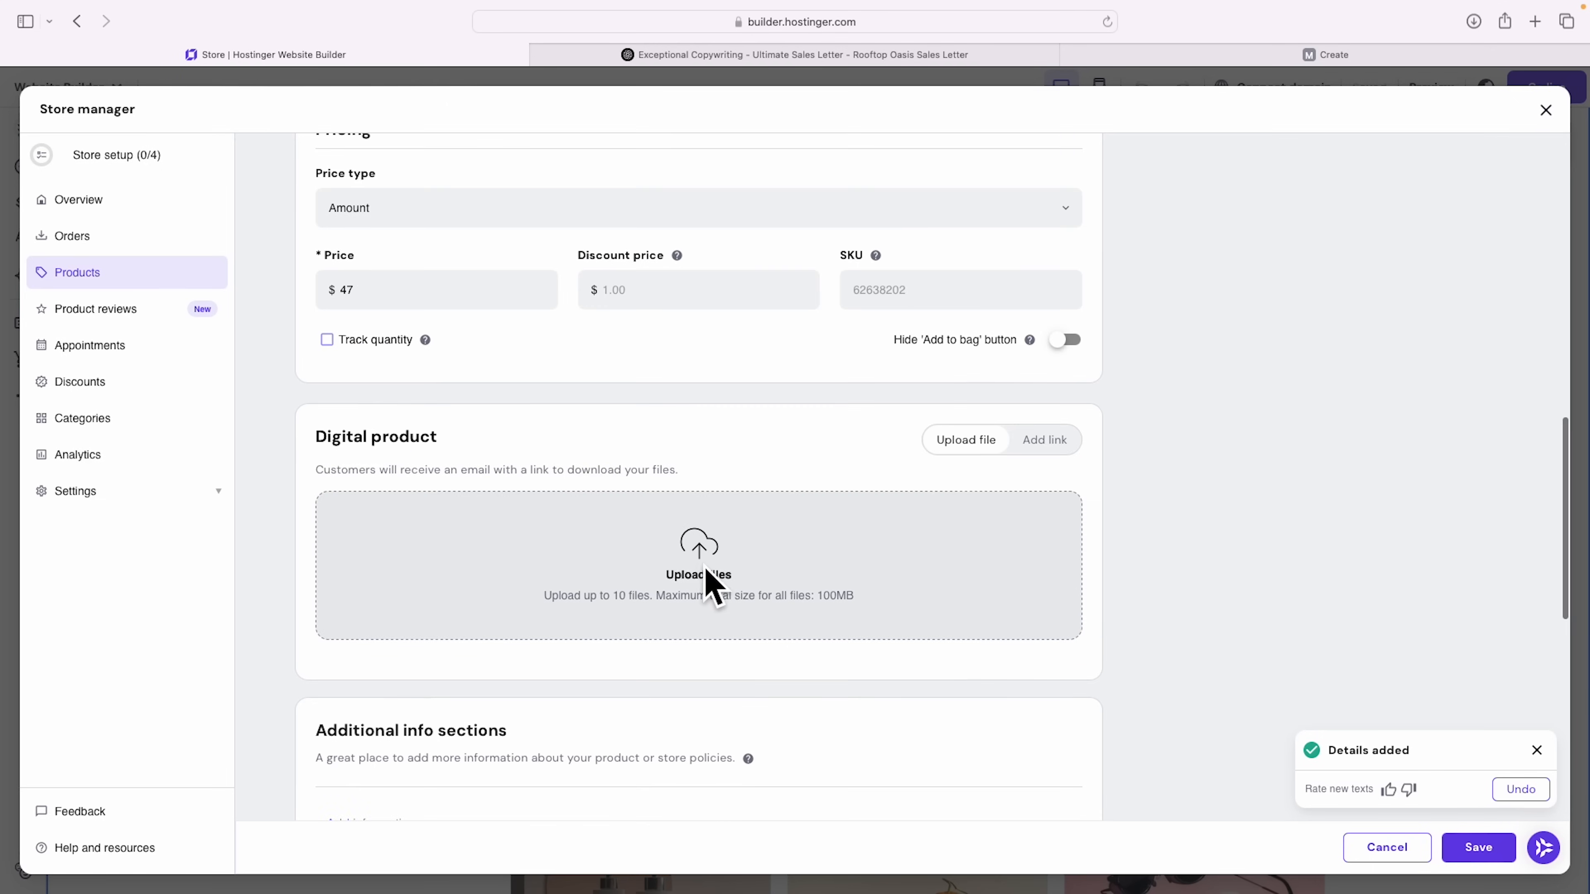
{"action": "left_click_drag", "start_coordinate": [272, 391], "coordinate": [657, 570]}
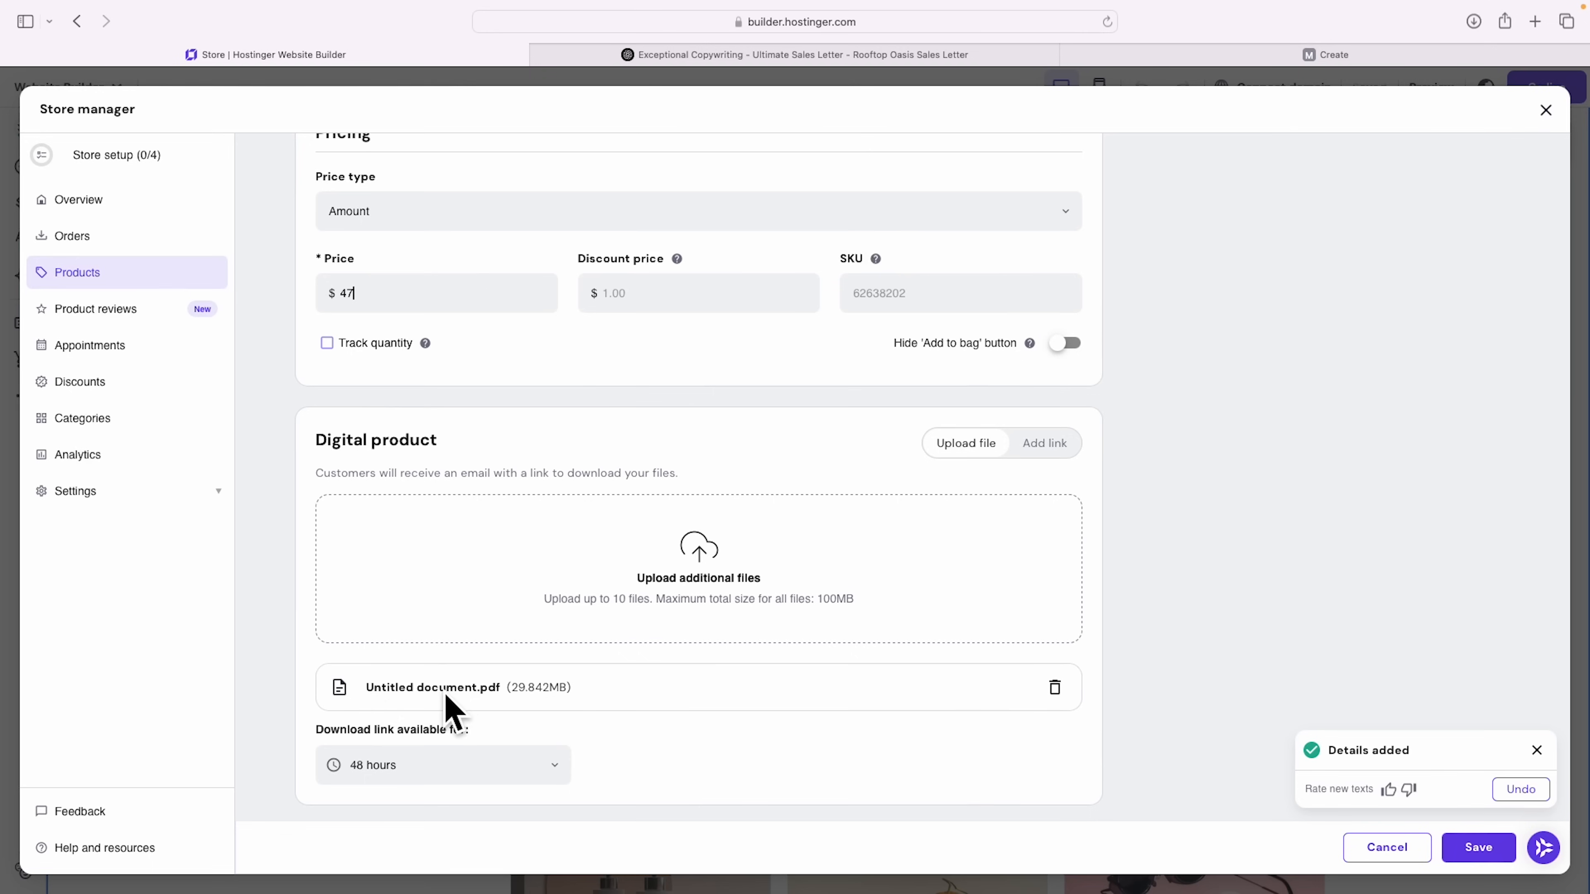
{"action": "scroll", "coordinate": [1211, 545], "scroll_direction": "down", "scroll_amount": 3}
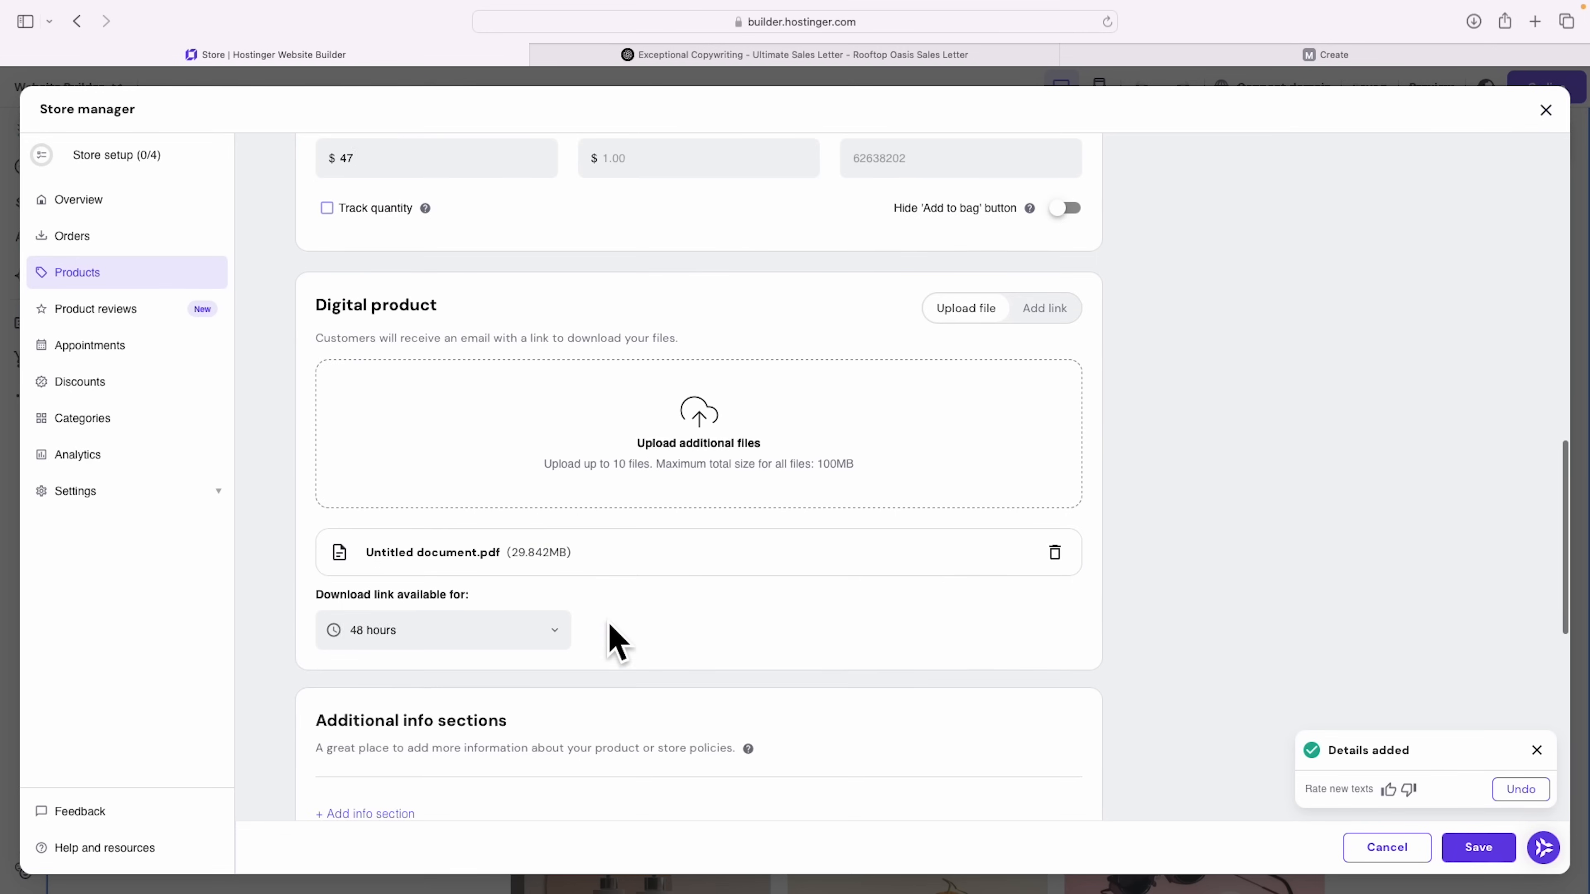
{"action": "left_click", "coordinate": [555, 633]}
{"action": "scroll", "coordinate": [490, 695], "scroll_direction": "down", "scroll_amount": 1}
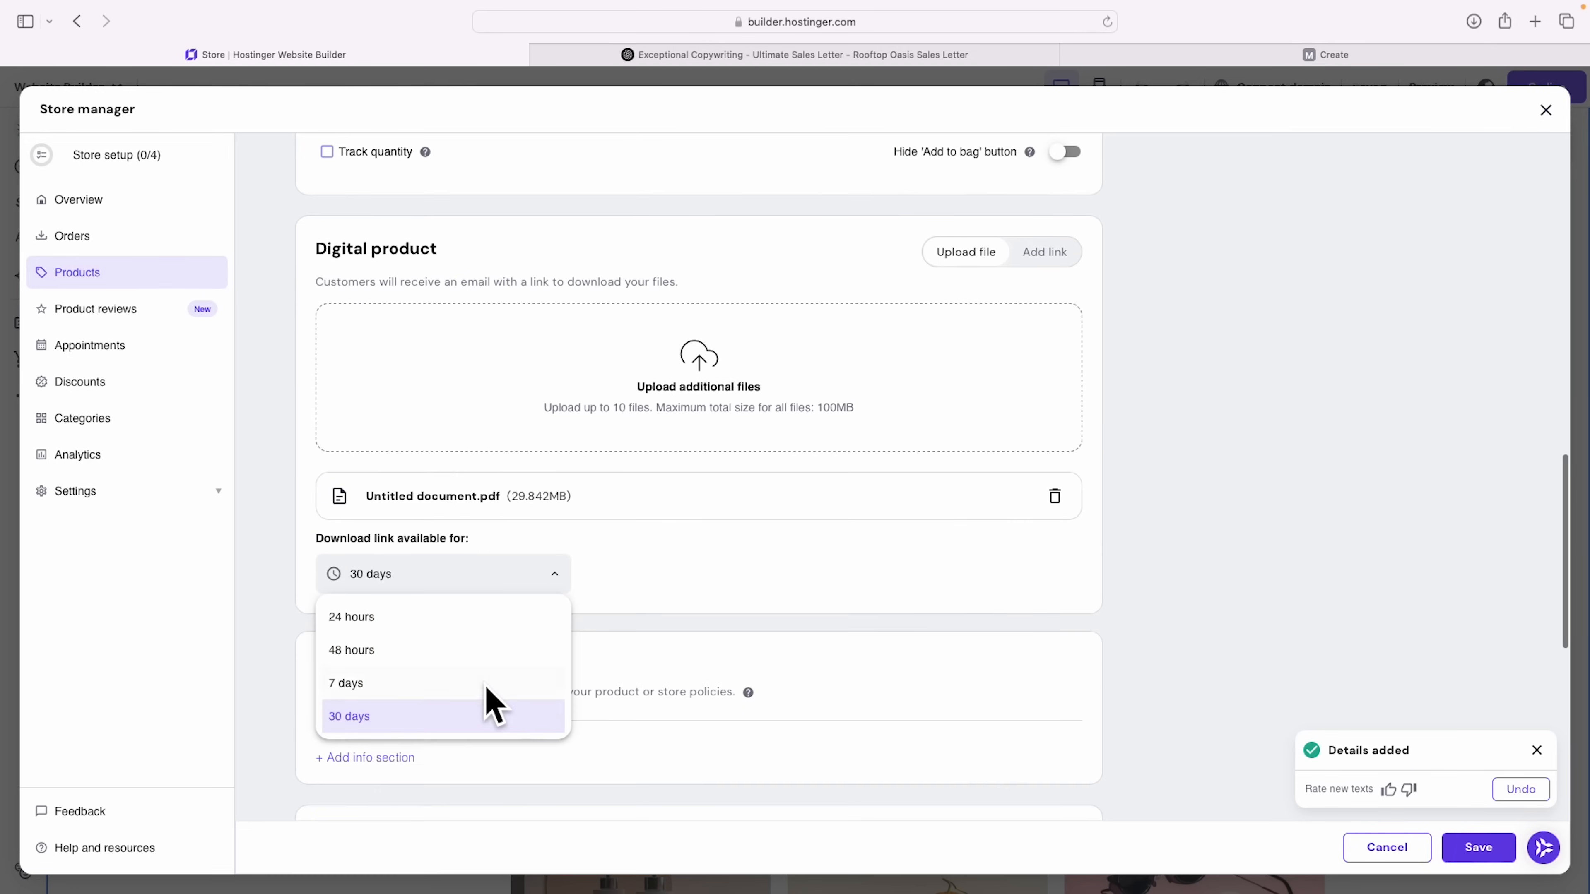
{"action": "left_click", "coordinate": [394, 715]}
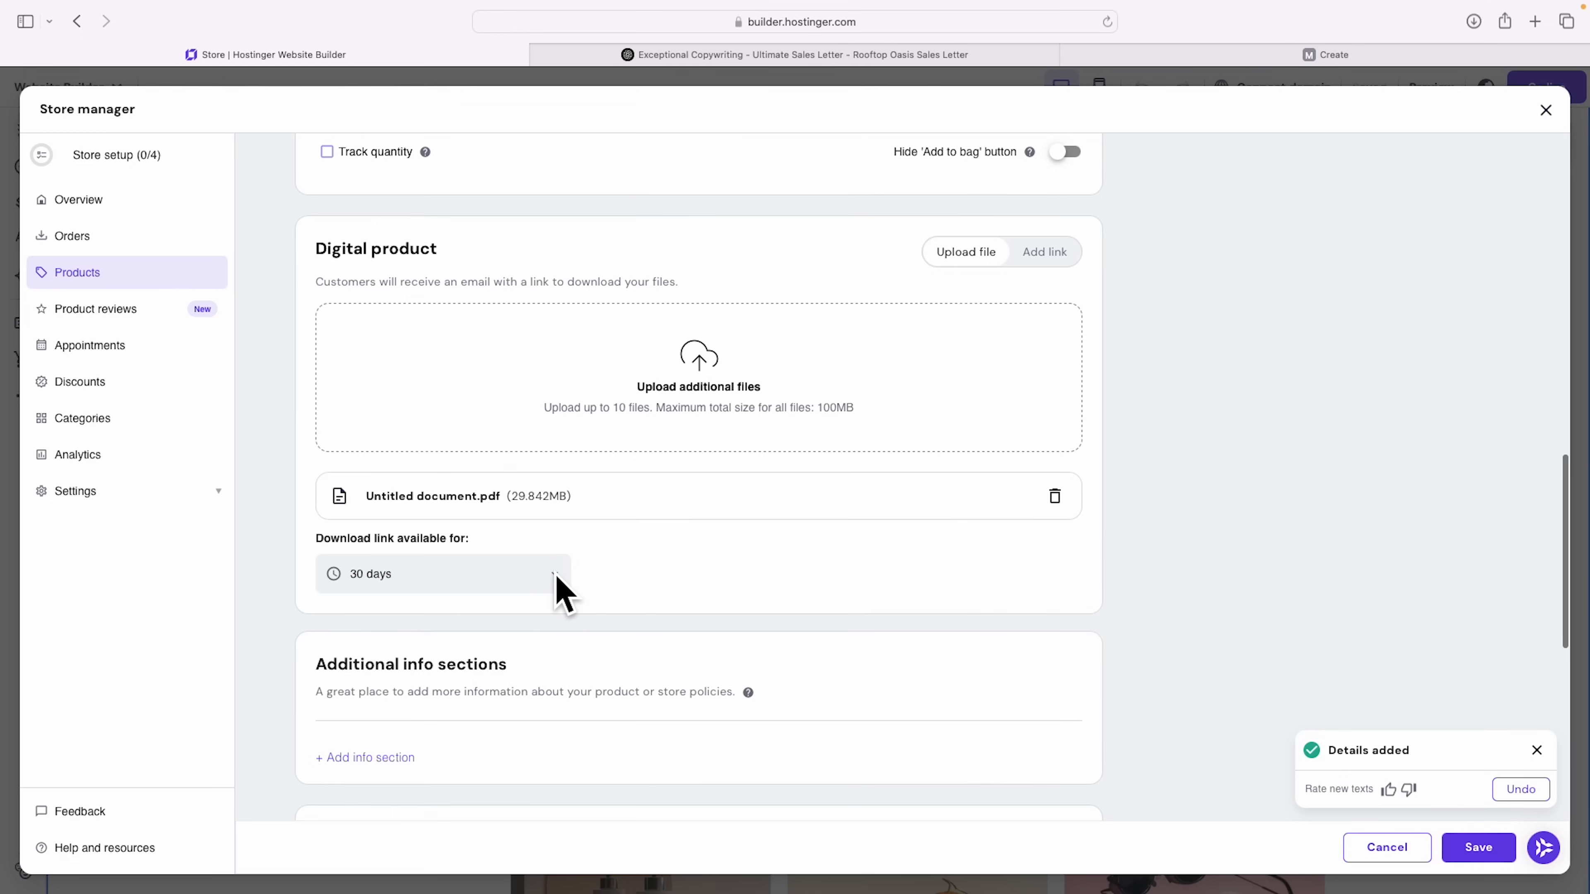
Step: Disable showing related products for the blueprint and save the product
{"action": "scroll", "coordinate": [1173, 581], "scroll_direction": "down", "scroll_amount": 1}
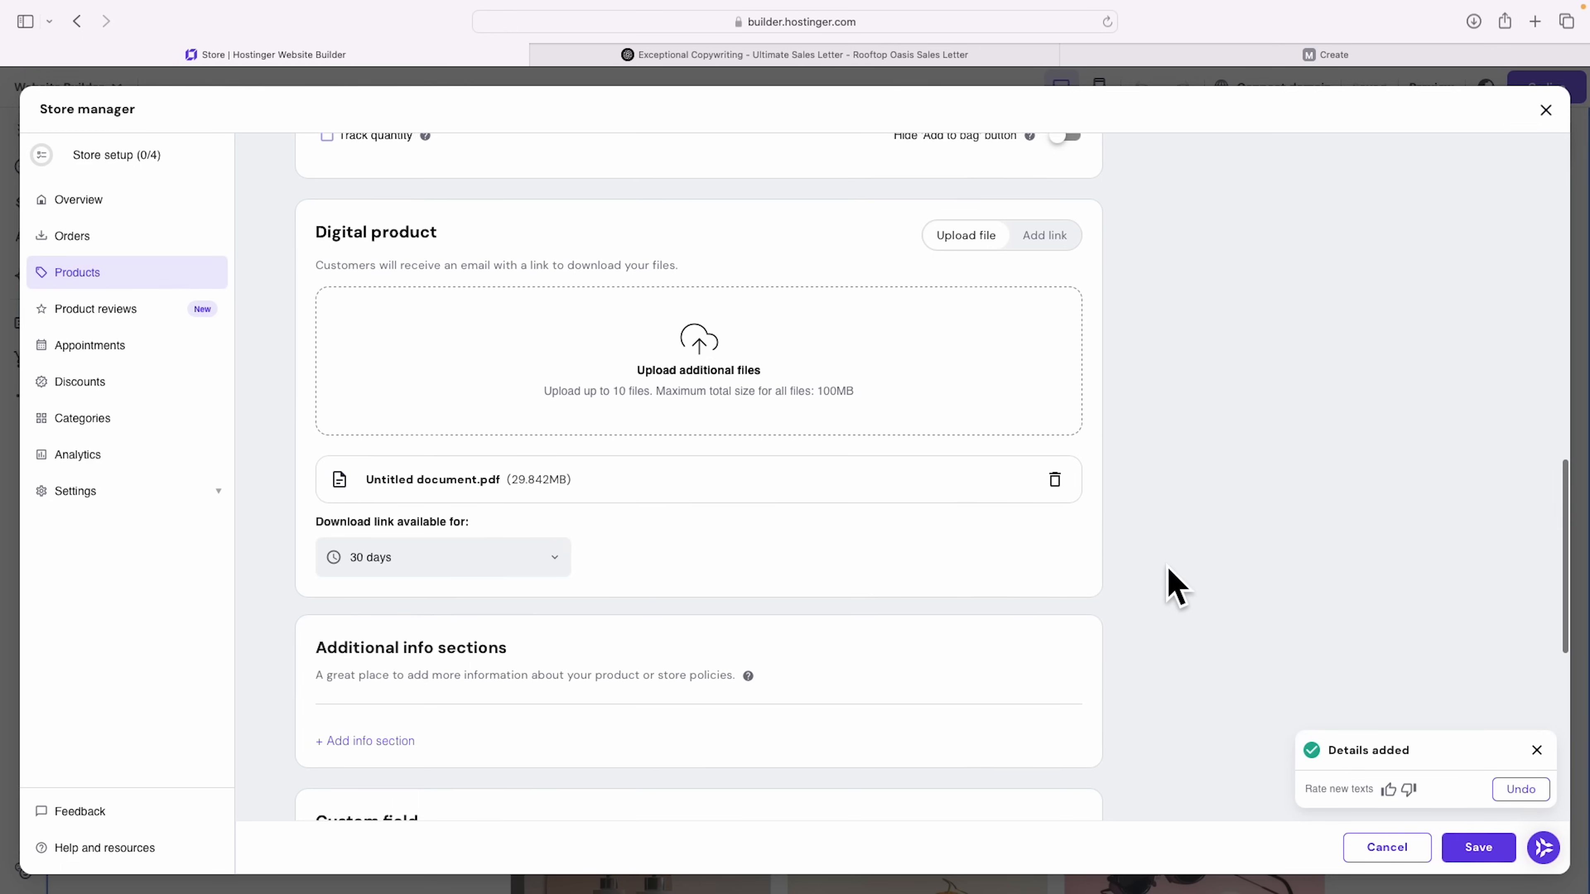
{"action": "scroll", "coordinate": [1170, 582], "scroll_direction": "down", "scroll_amount": 5}
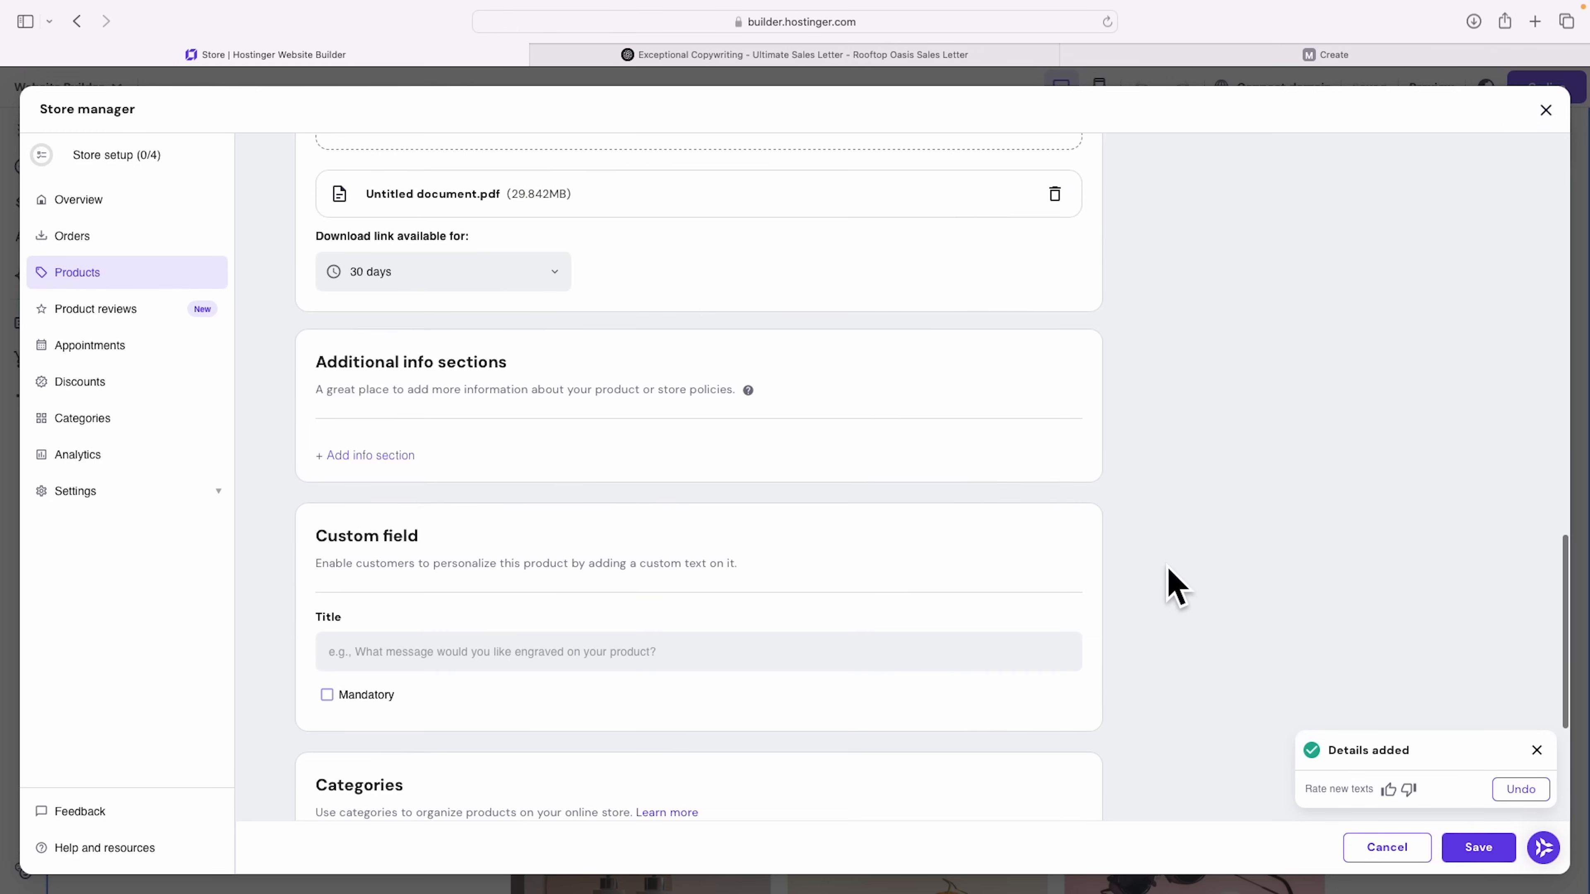
{"action": "scroll", "coordinate": [1161, 570], "scroll_direction": "down", "scroll_amount": 10}
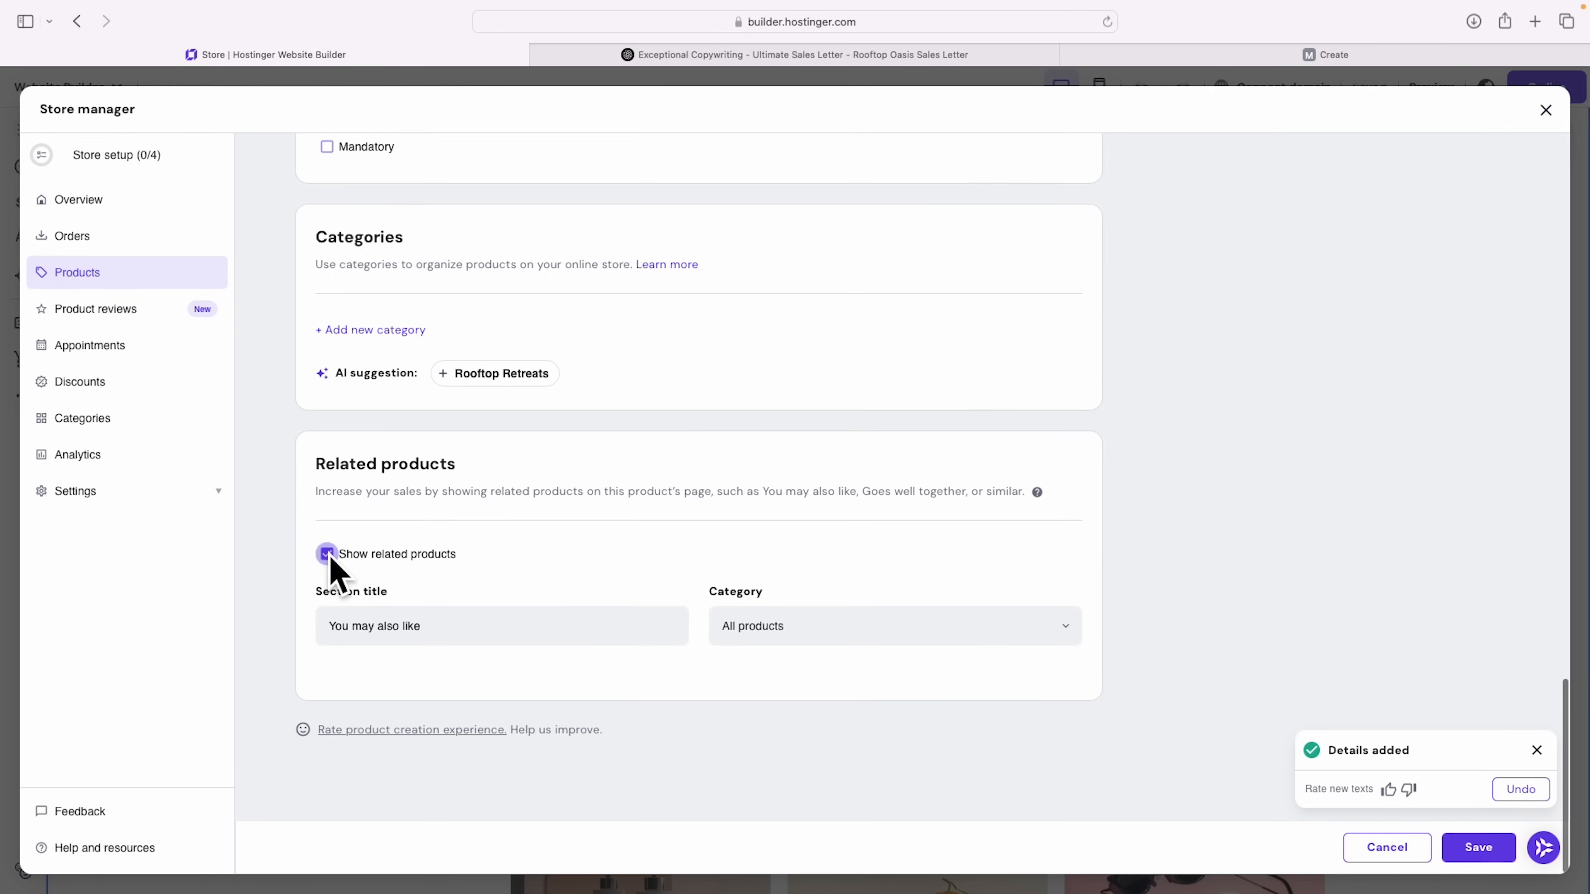
{"action": "left_click", "coordinate": [327, 554]}
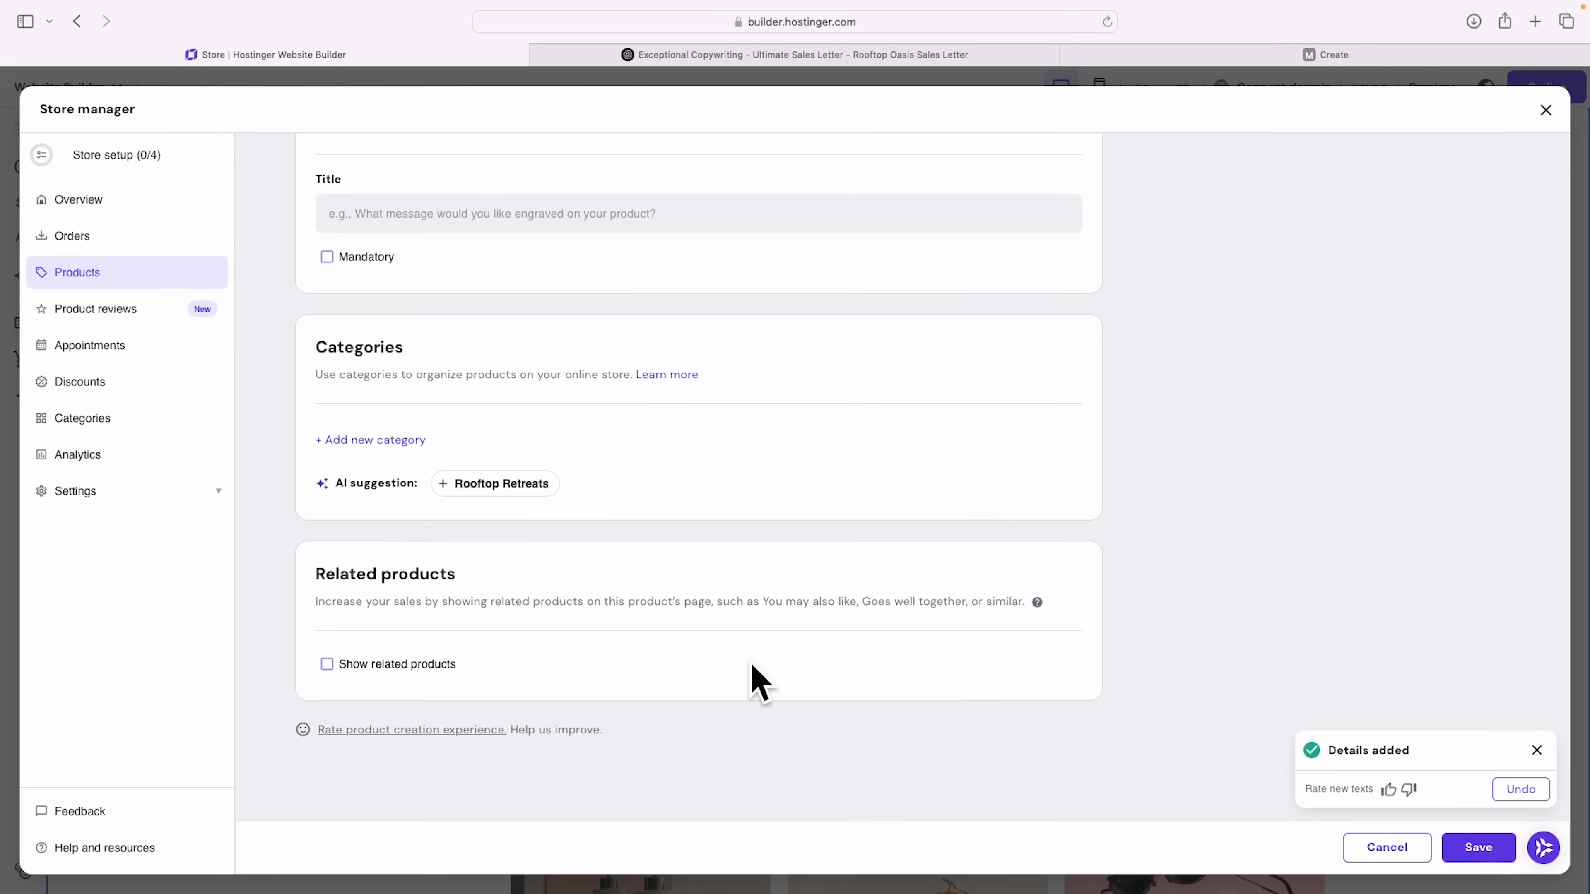
{"action": "left_click", "coordinate": [1483, 855]}
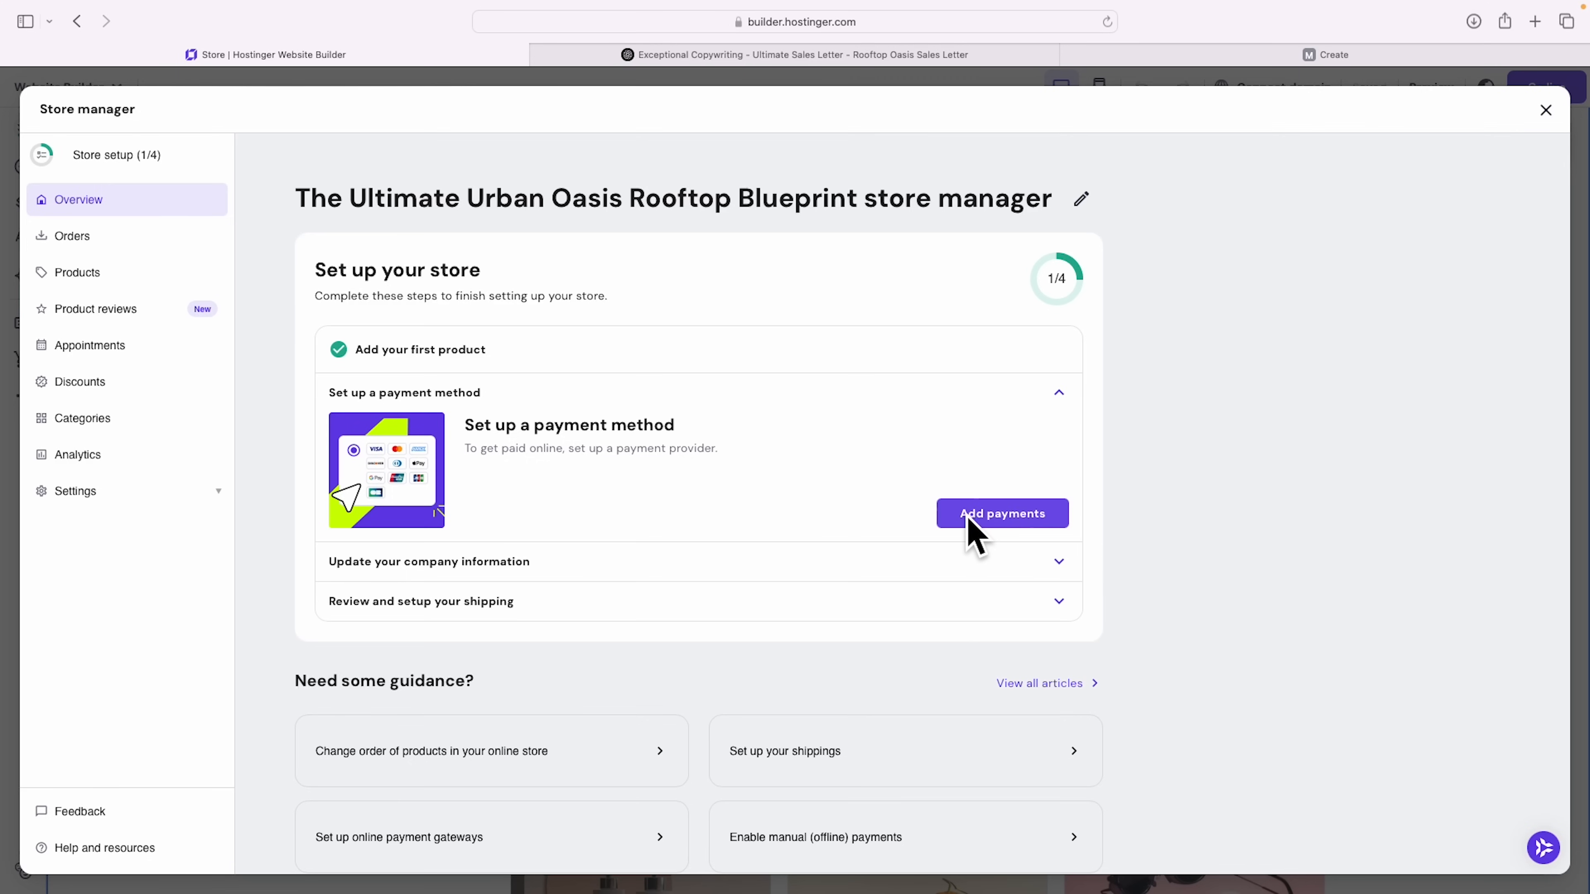
Step: Open the store's payment setup, look over the available payment providers and close the store manager
{"action": "left_click", "coordinate": [1003, 513]}
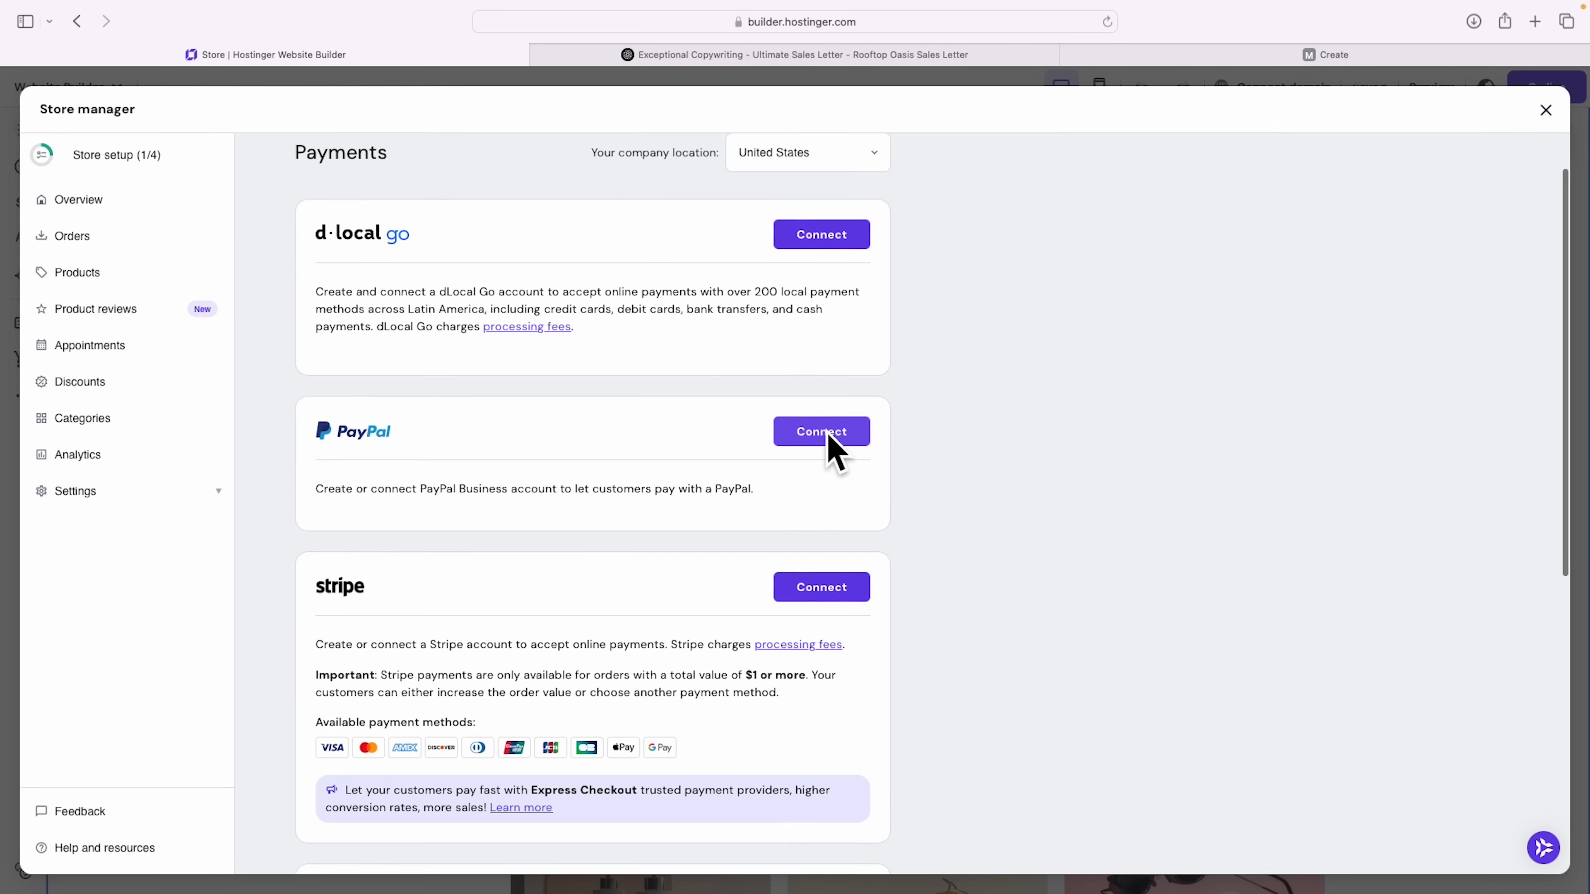
{"action": "scroll", "coordinate": [833, 448], "scroll_direction": "down", "scroll_amount": 3}
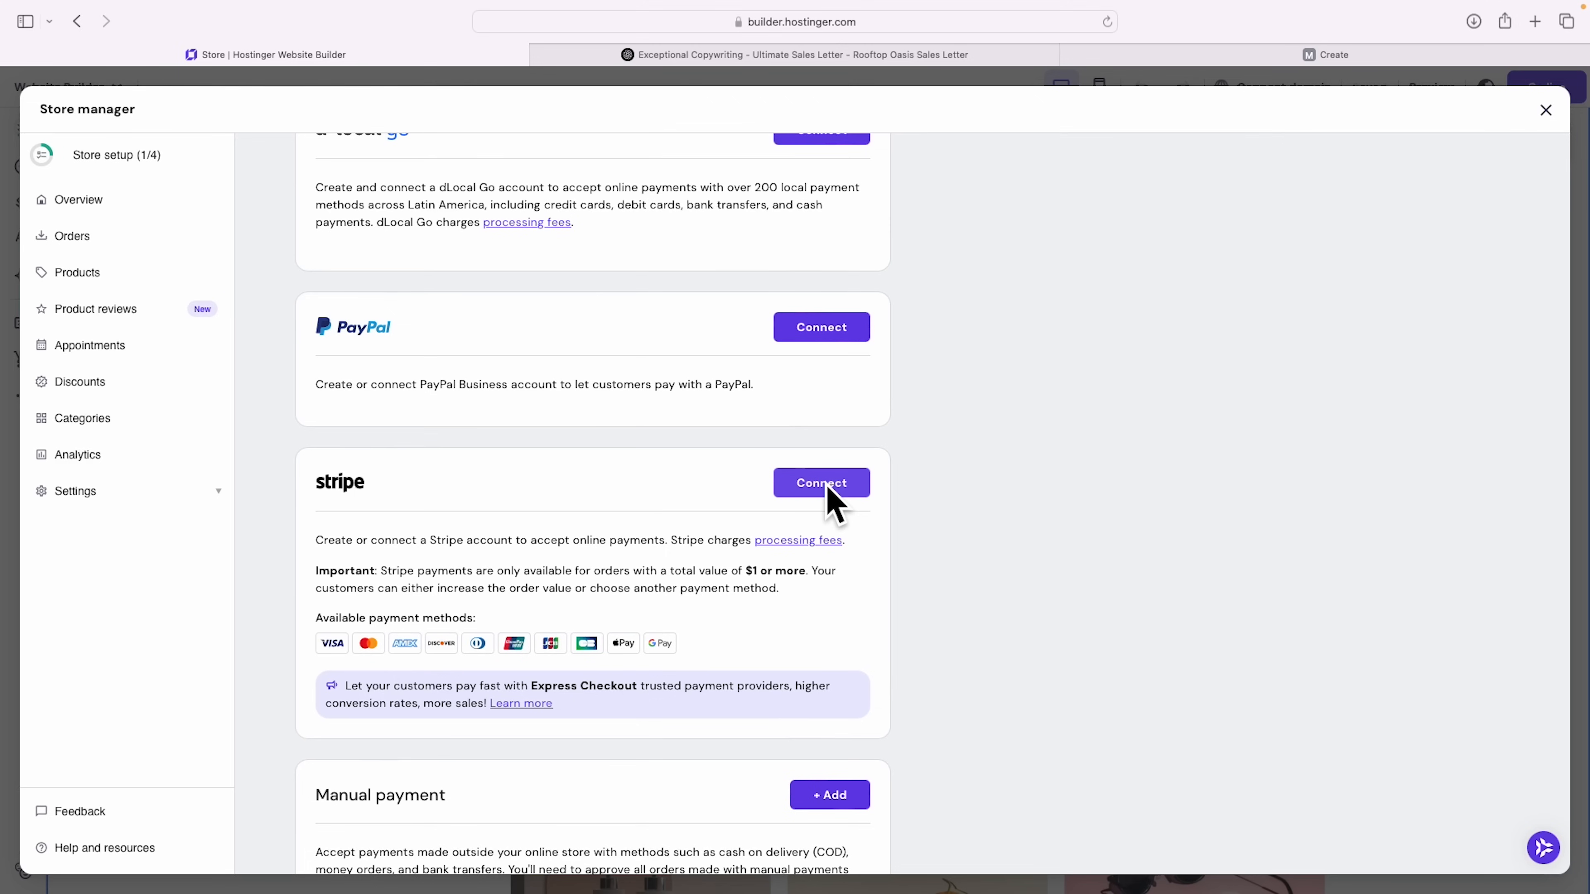
{"action": "scroll", "coordinate": [898, 489], "scroll_direction": "down", "scroll_amount": 3}
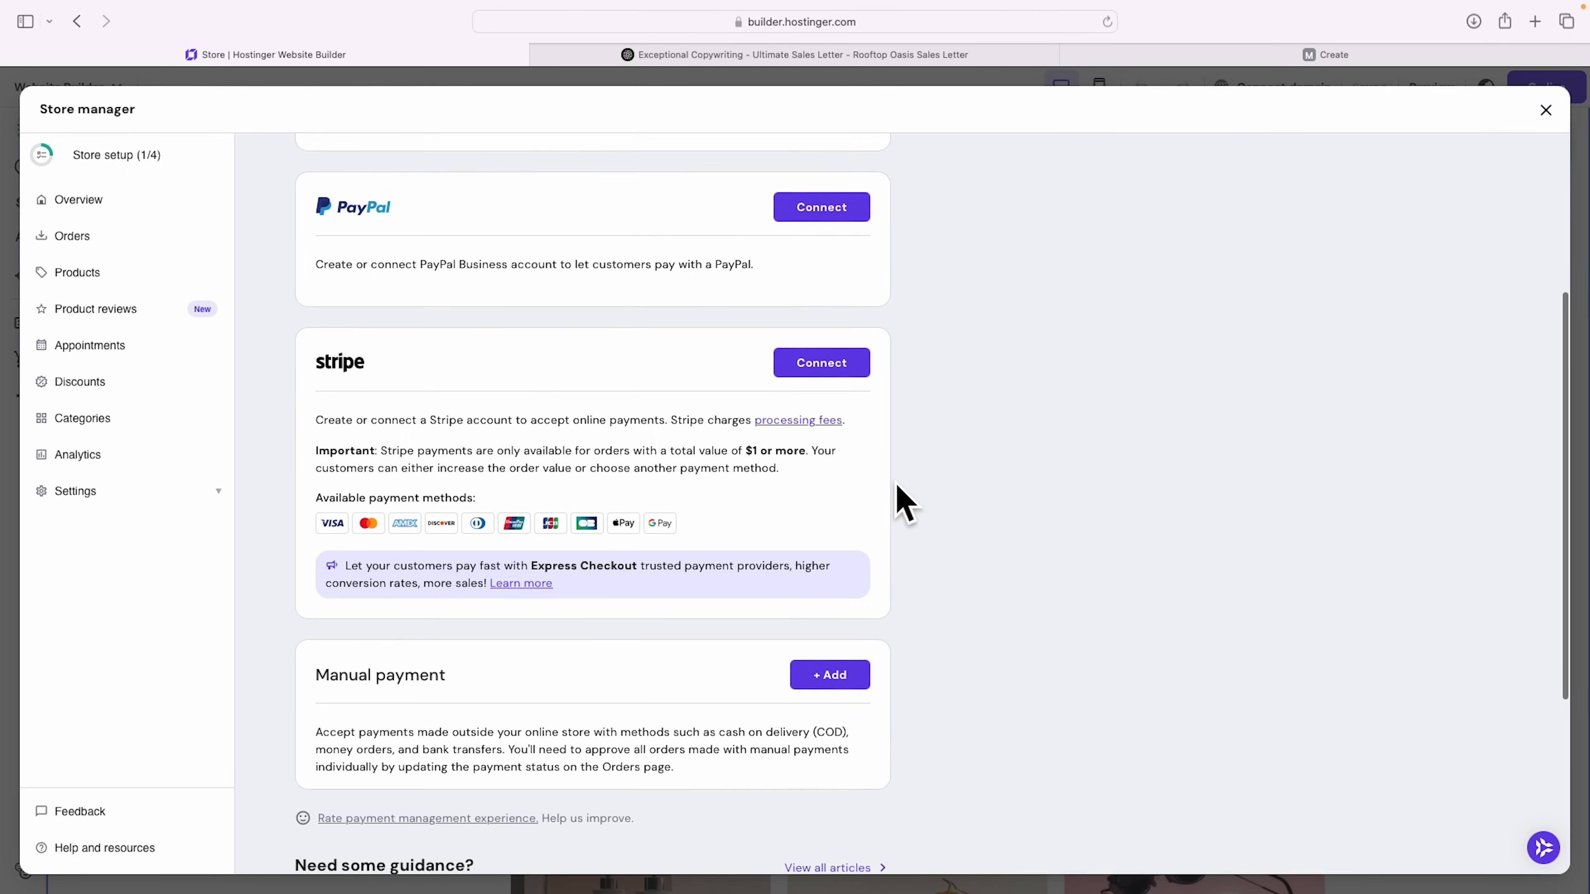
{"action": "scroll", "coordinate": [907, 495], "scroll_direction": "up", "scroll_amount": 5}
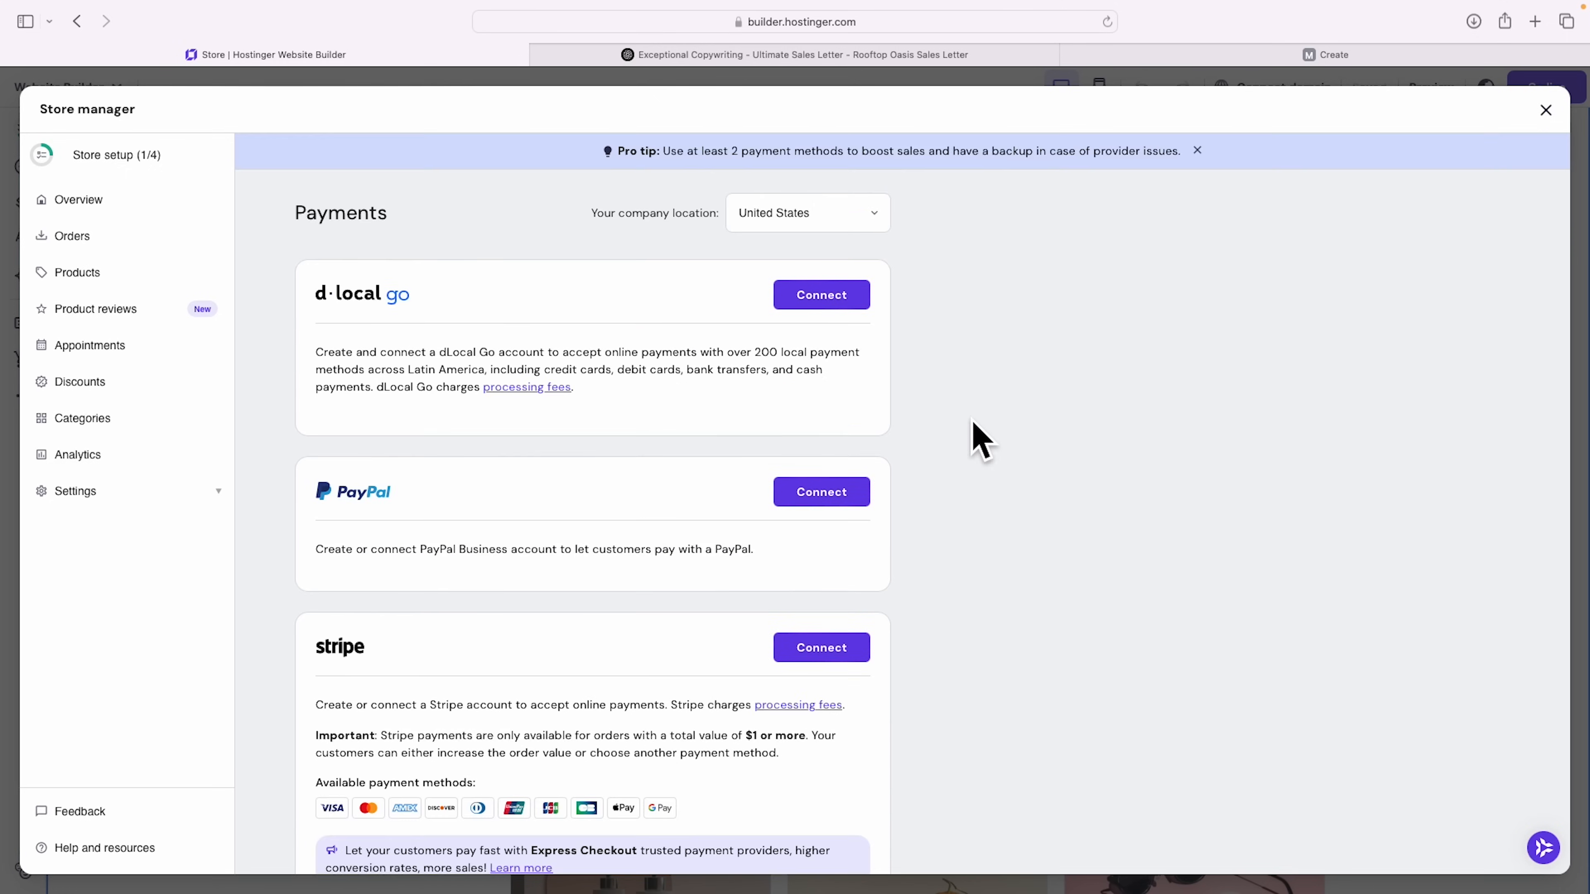
{"action": "left_click", "coordinate": [1544, 112]}
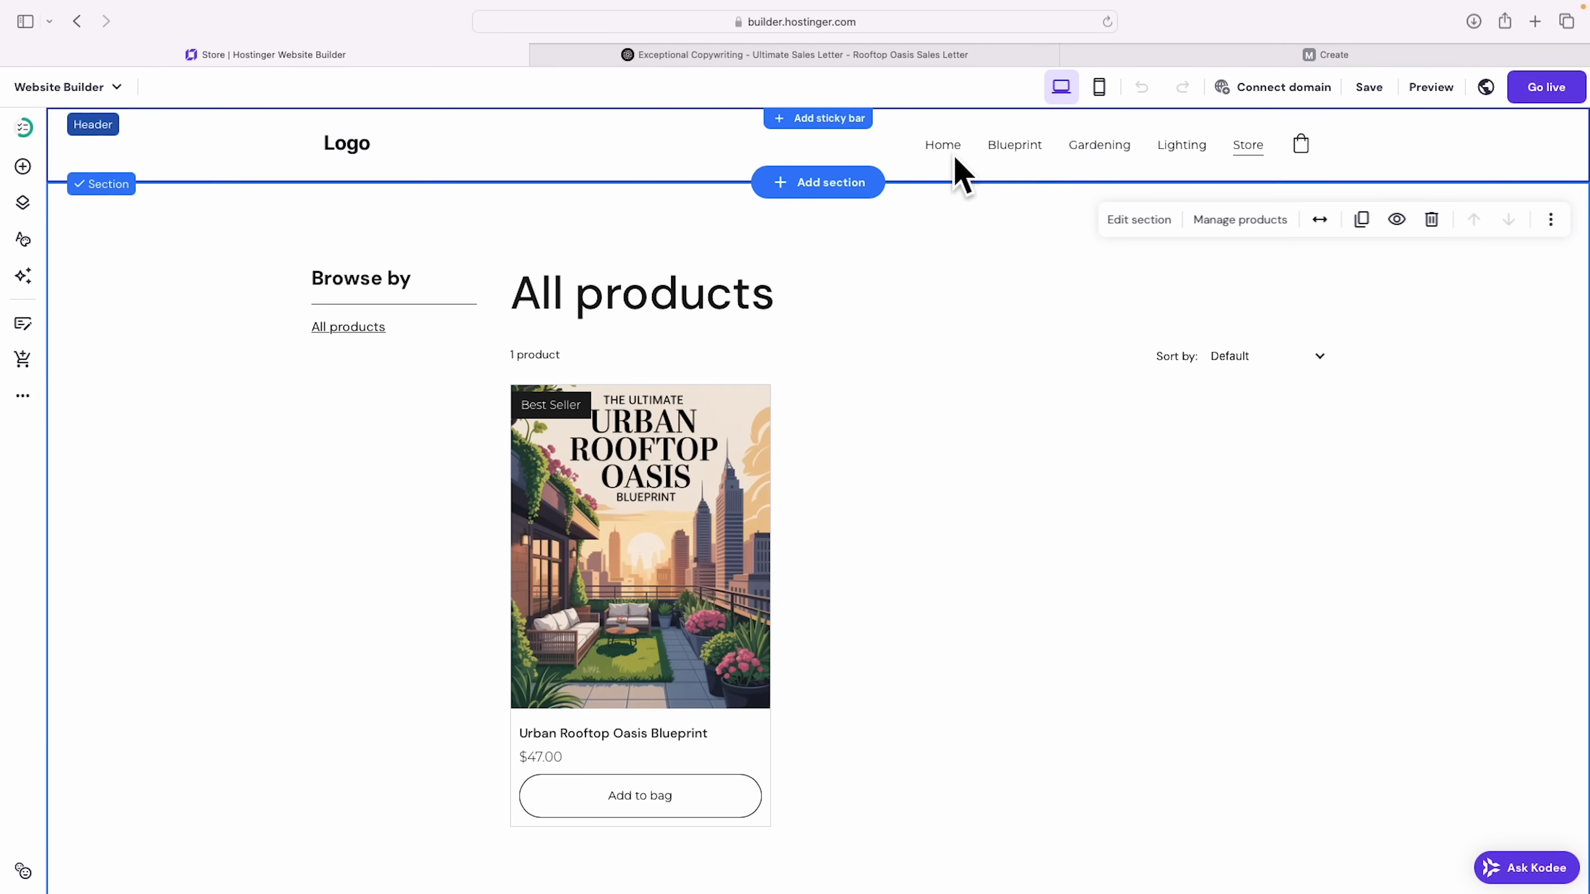
Step: Add a single-product store section showing the Urban Rooftop Oasis Blueprint below the "Ever look out at your rooftop" section on the Home page
{"action": "left_click", "coordinate": [943, 147]}
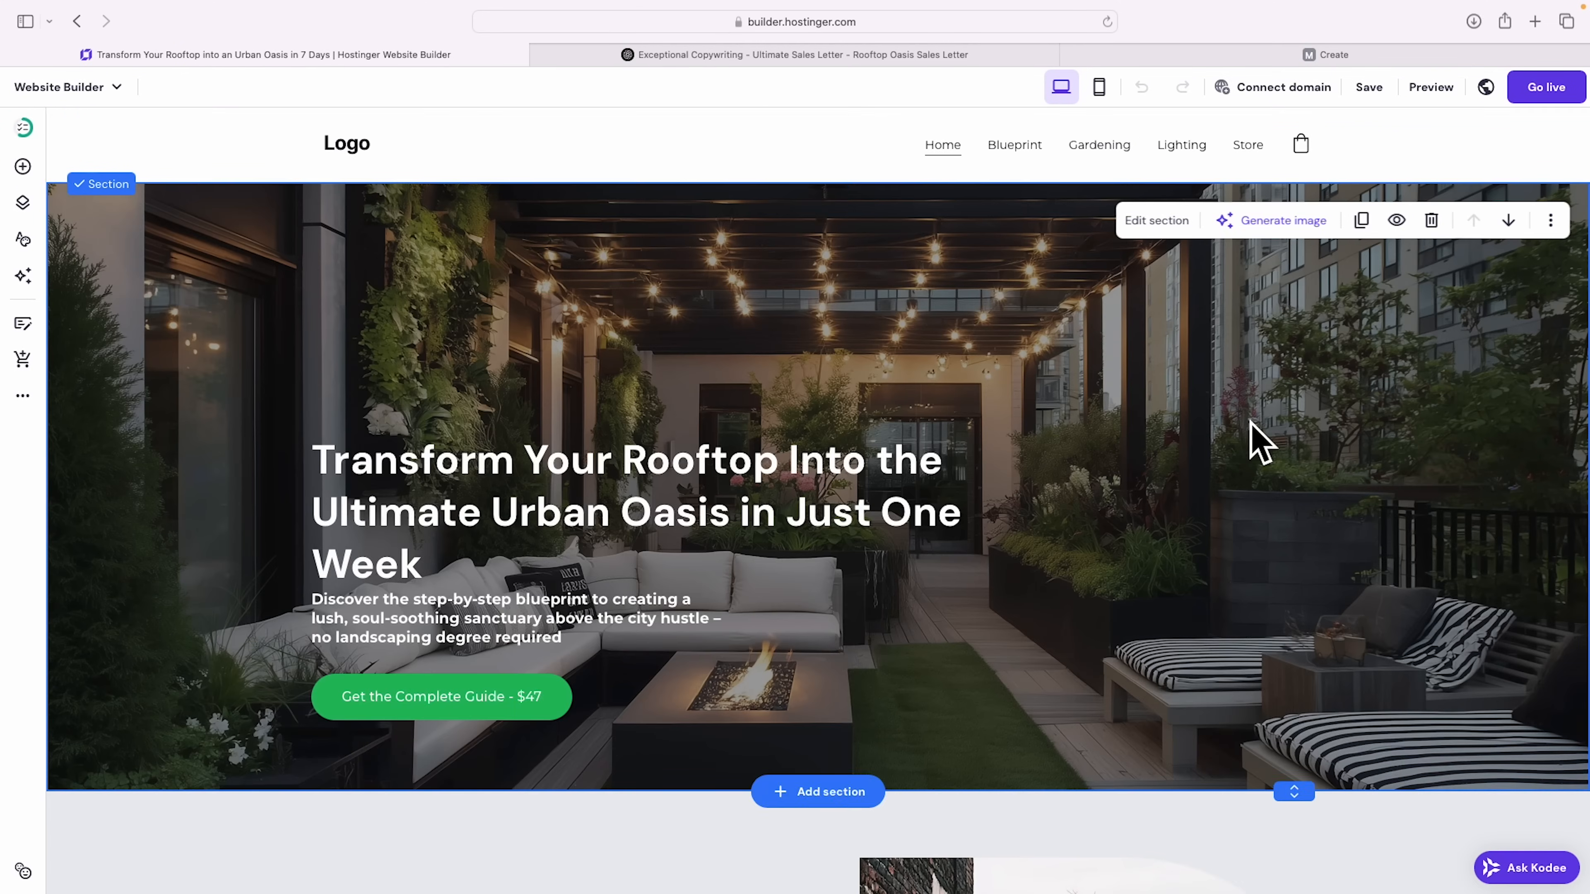
{"action": "scroll", "coordinate": [1258, 441], "scroll_direction": "down", "scroll_amount": 3}
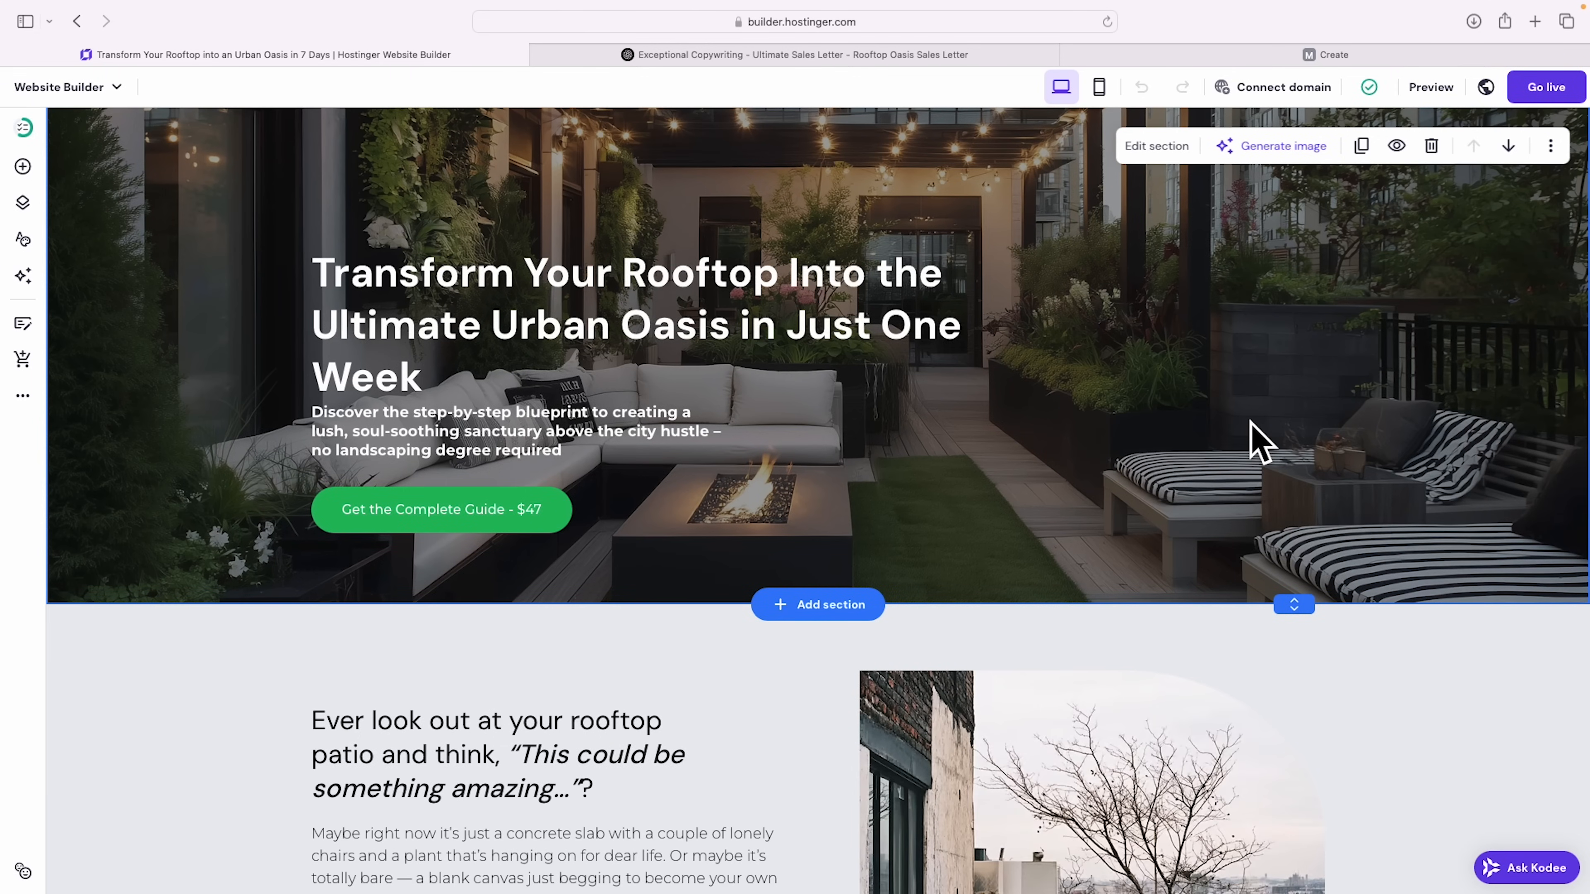
{"action": "scroll", "coordinate": [1258, 441], "scroll_direction": "up", "scroll_amount": 3}
{"action": "scroll", "coordinate": [1258, 442], "scroll_direction": "down", "scroll_amount": 7}
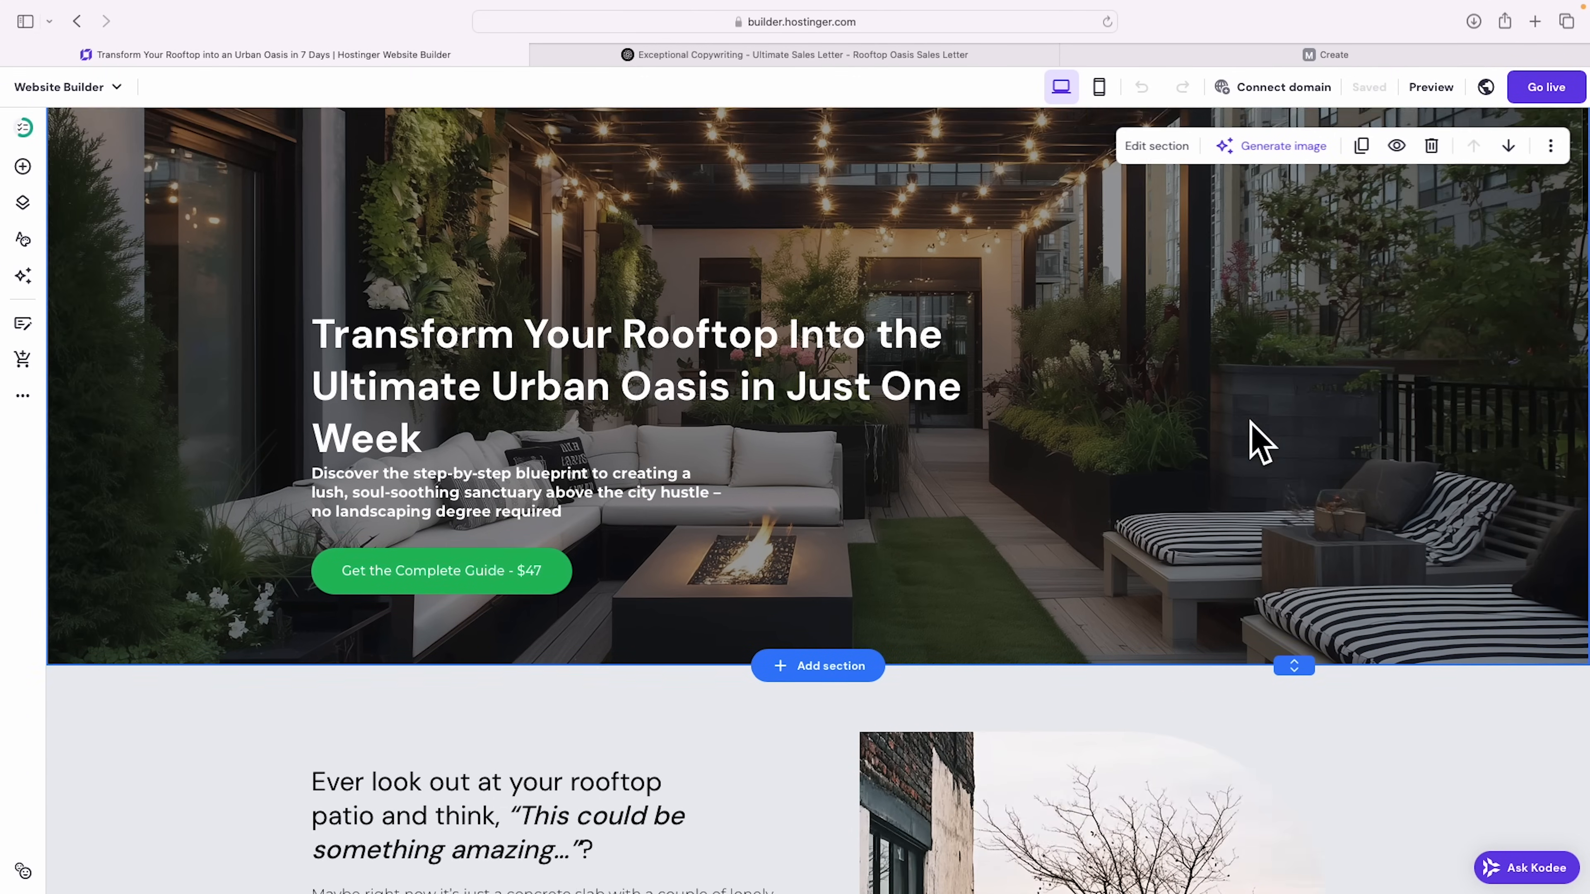
{"action": "scroll", "coordinate": [1258, 441], "scroll_direction": "down", "scroll_amount": 1}
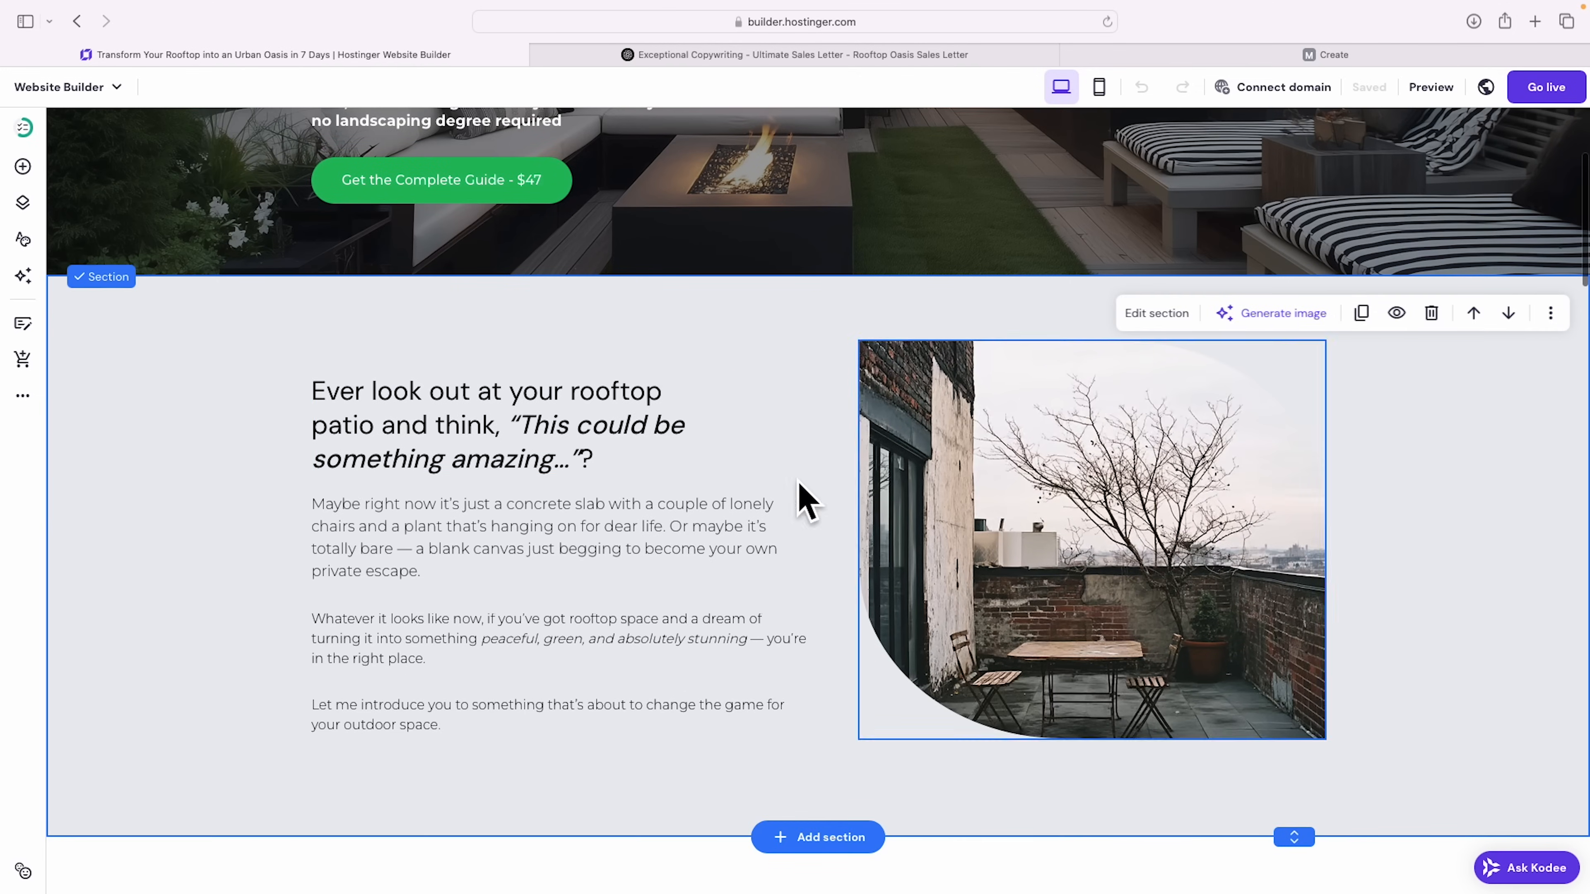
{"action": "scroll", "coordinate": [1352, 479], "scroll_direction": "down", "scroll_amount": 1}
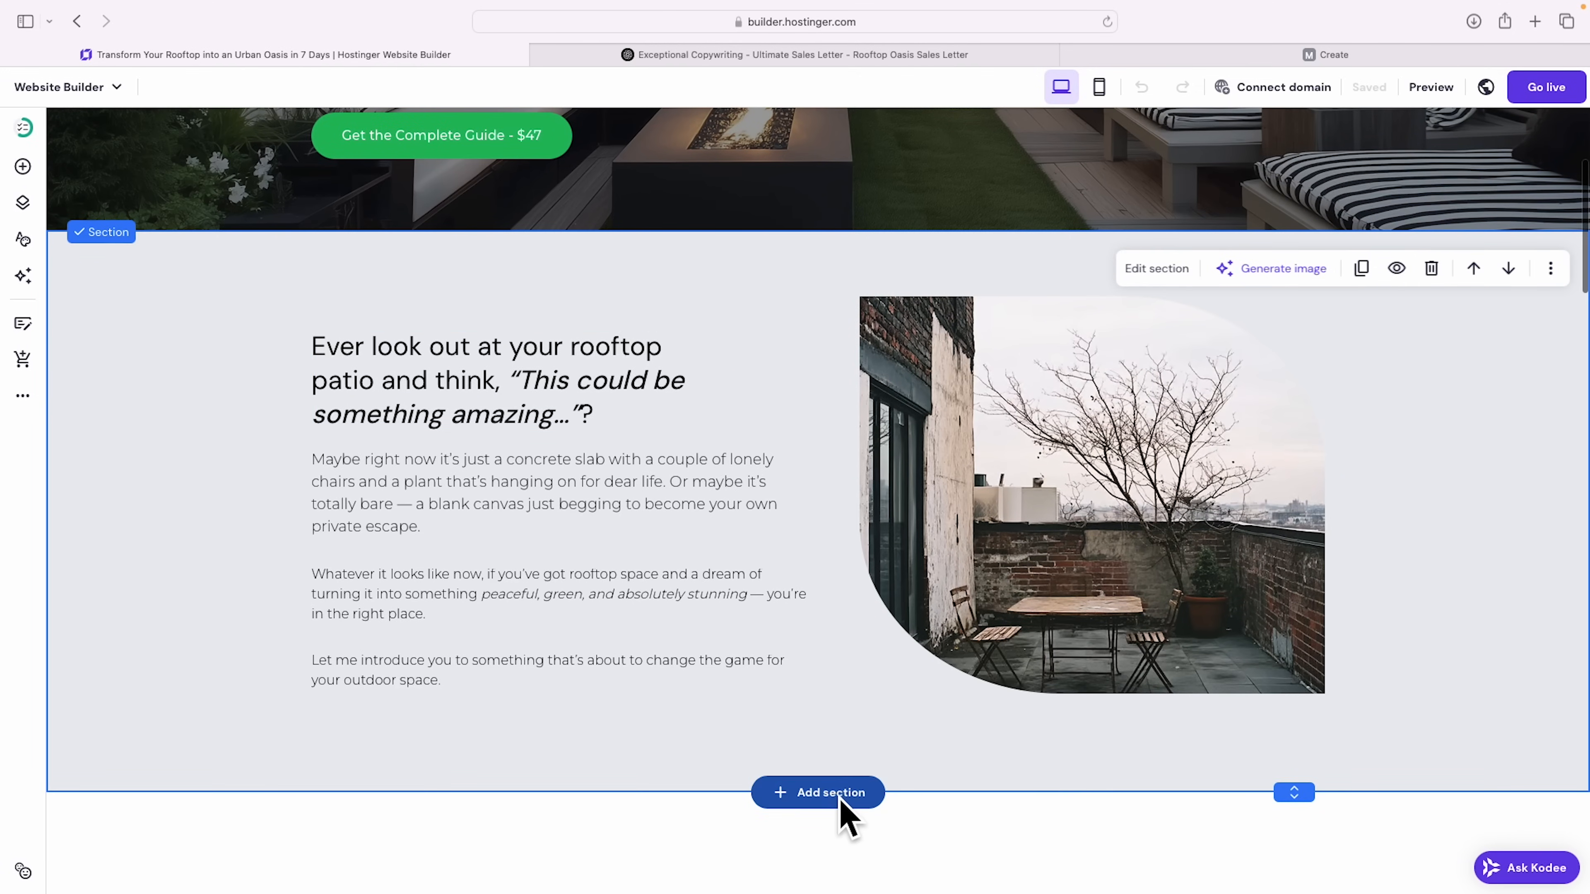
{"action": "left_click", "coordinate": [820, 793]}
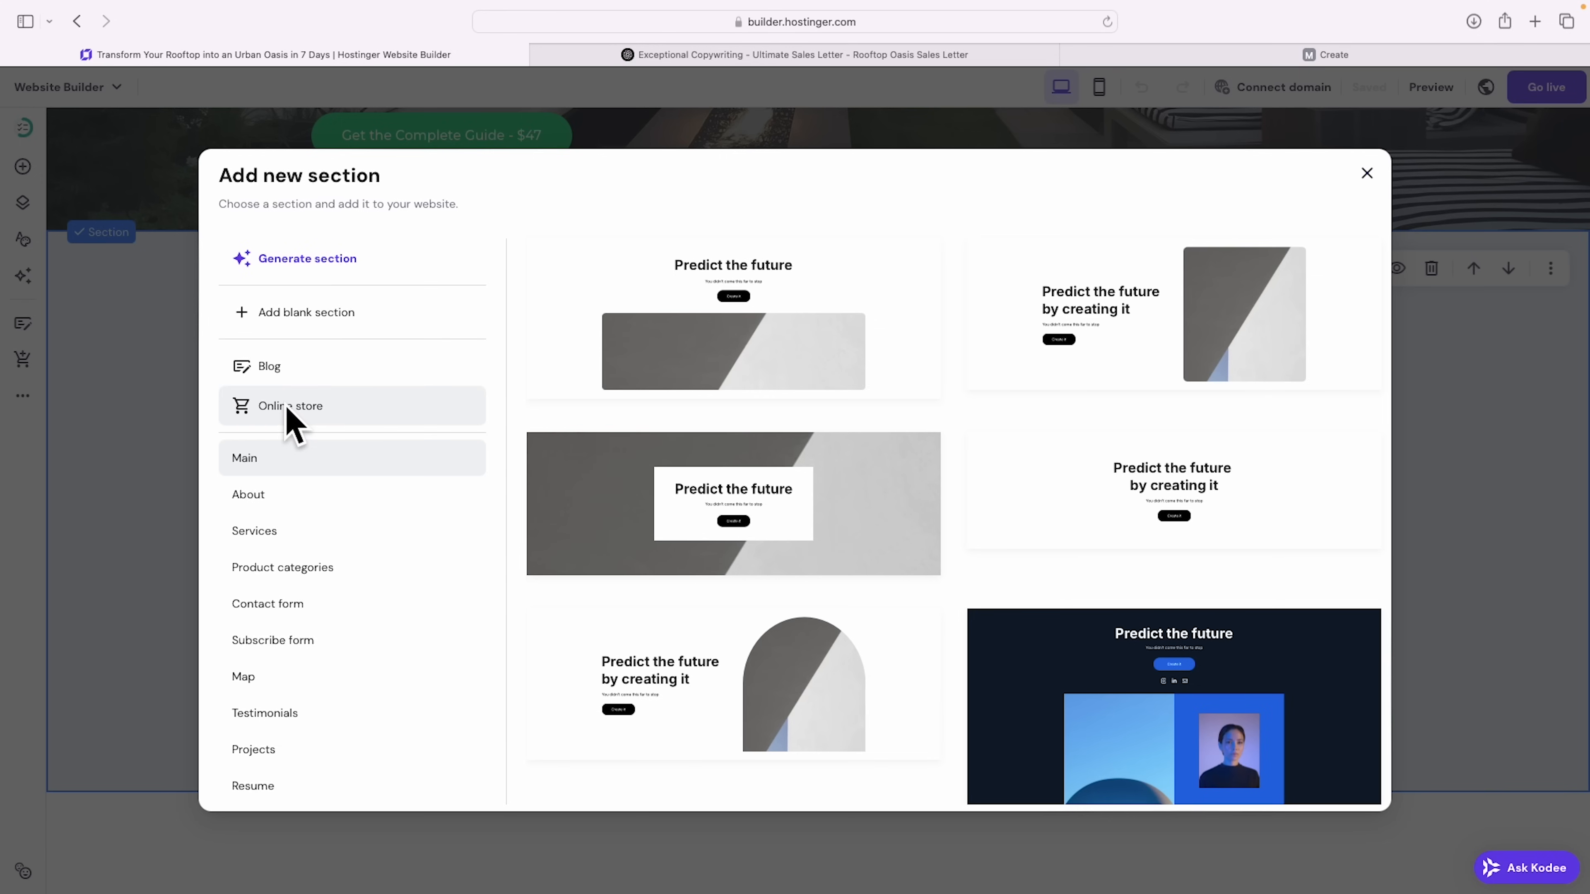
{"action": "left_click", "coordinate": [286, 413]}
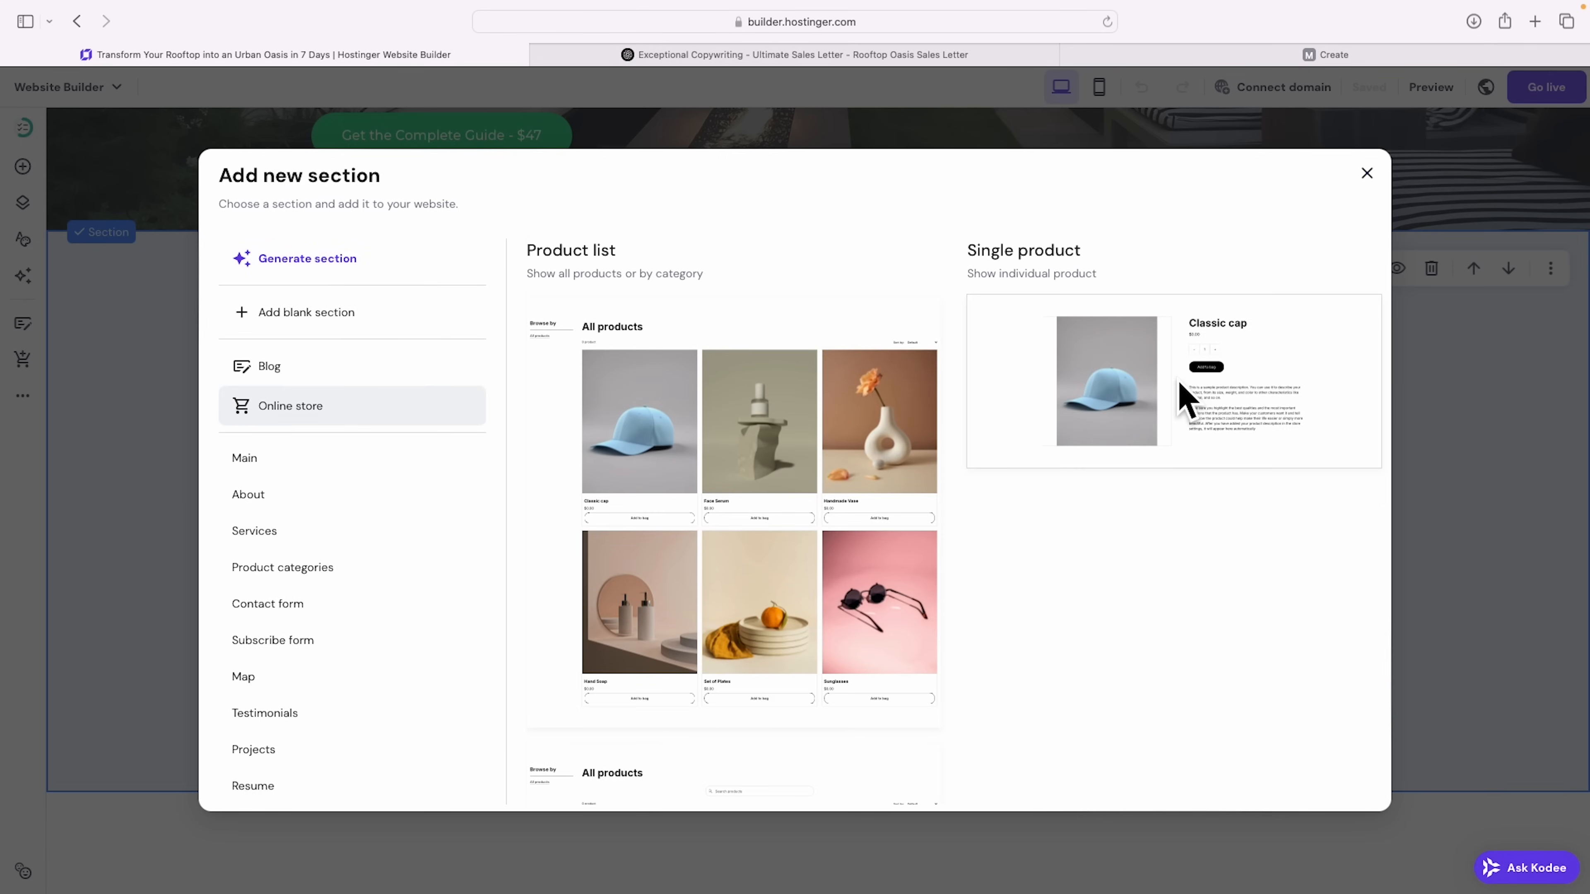
{"action": "left_click", "coordinate": [1185, 400]}
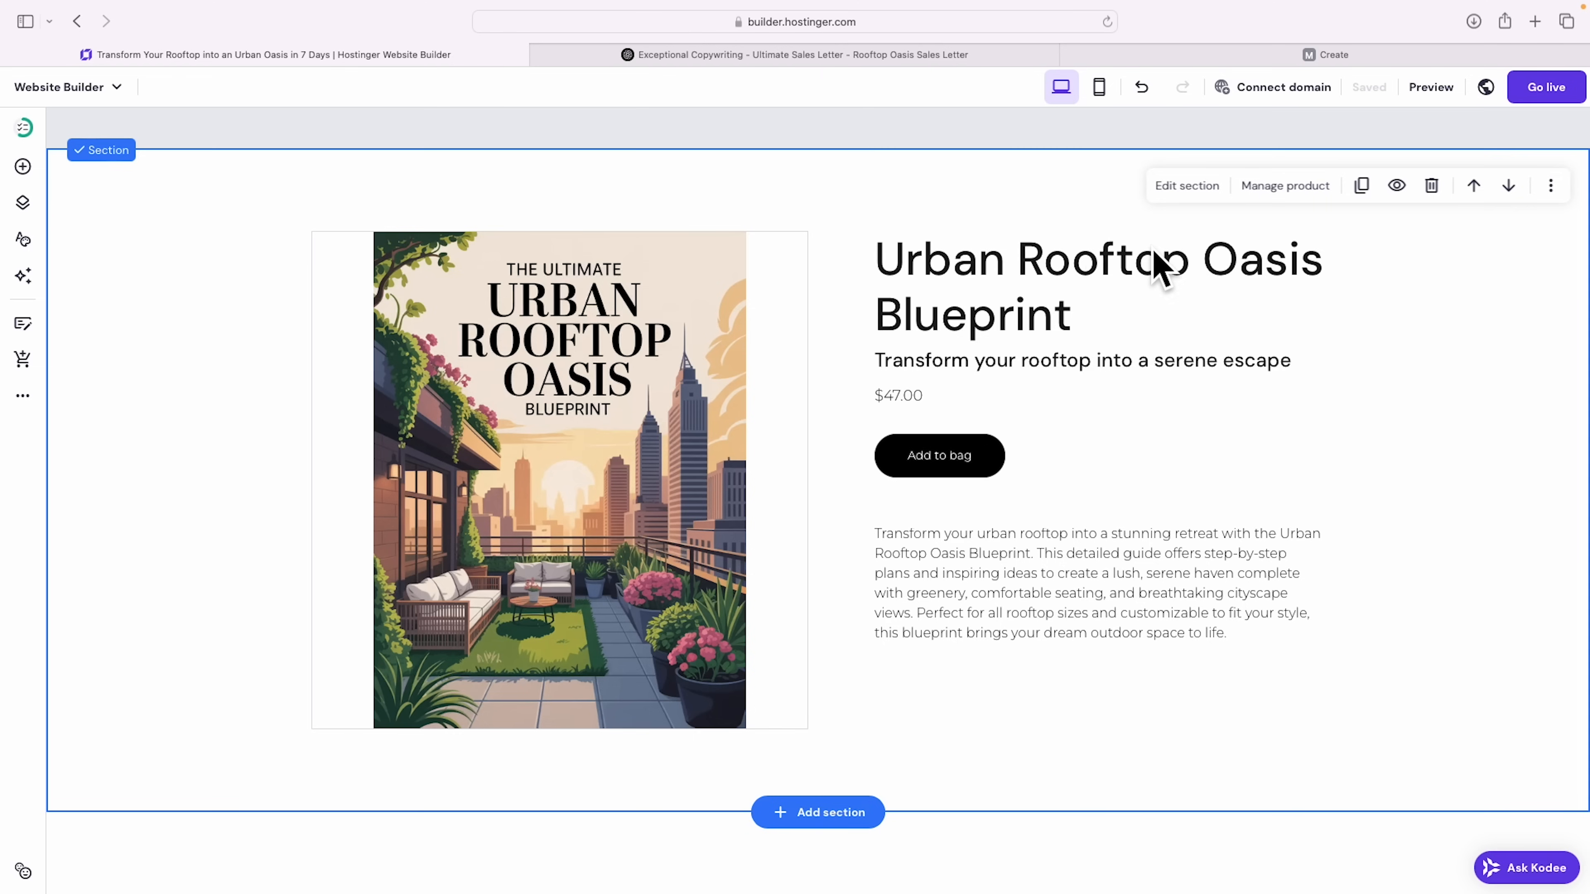
Step: Set the image ratio of the new product section to Portrait and check how it fits with the sections above it
{"action": "left_click", "coordinate": [1187, 185]}
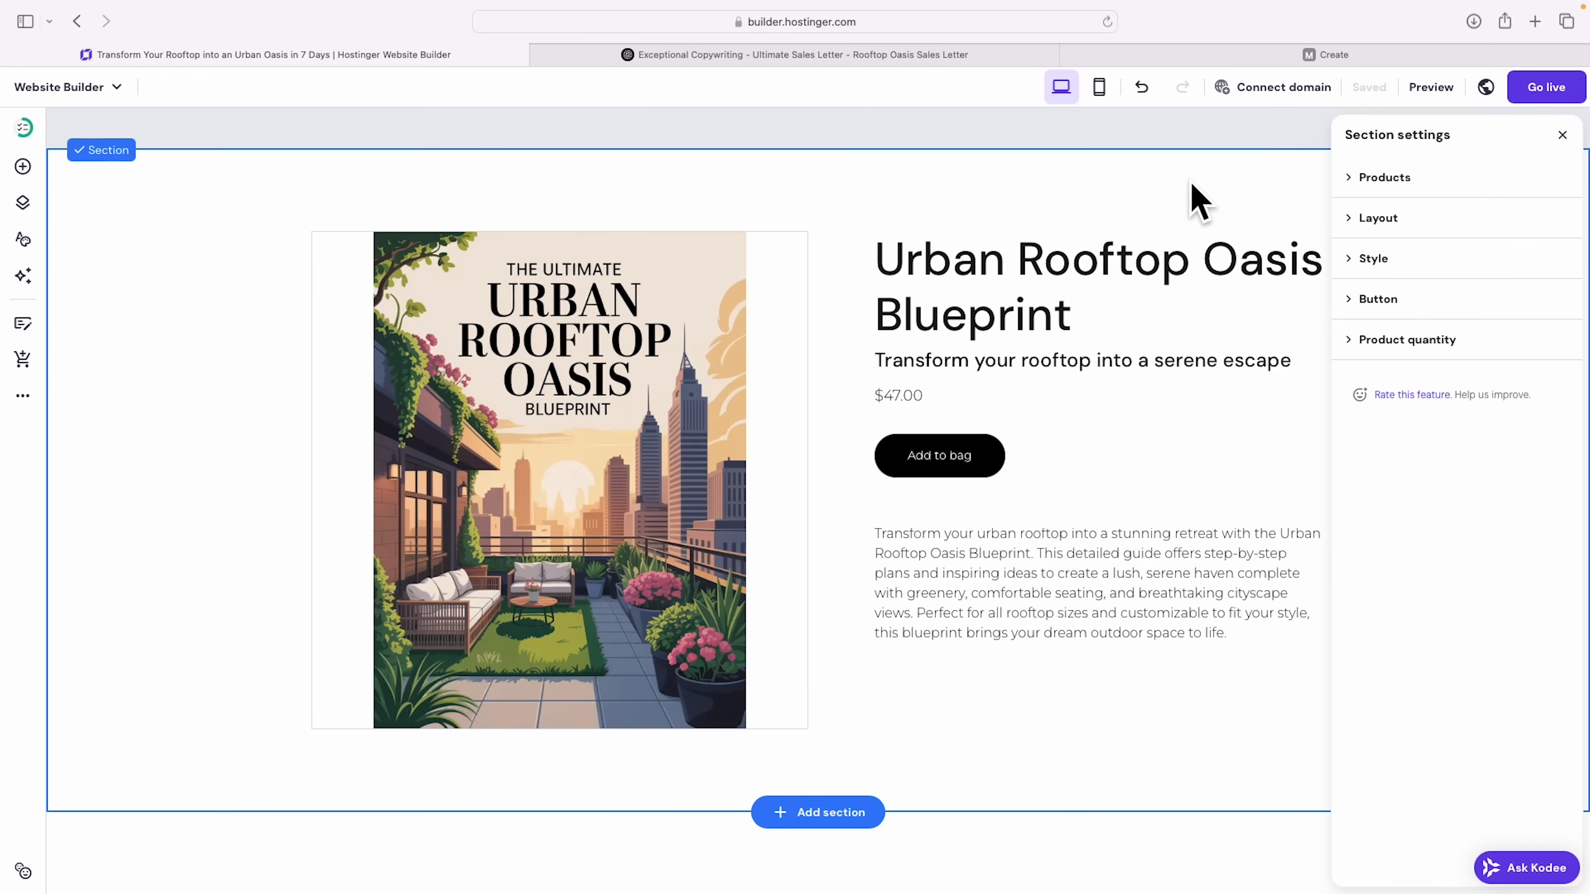
{"action": "left_click", "coordinate": [1374, 219]}
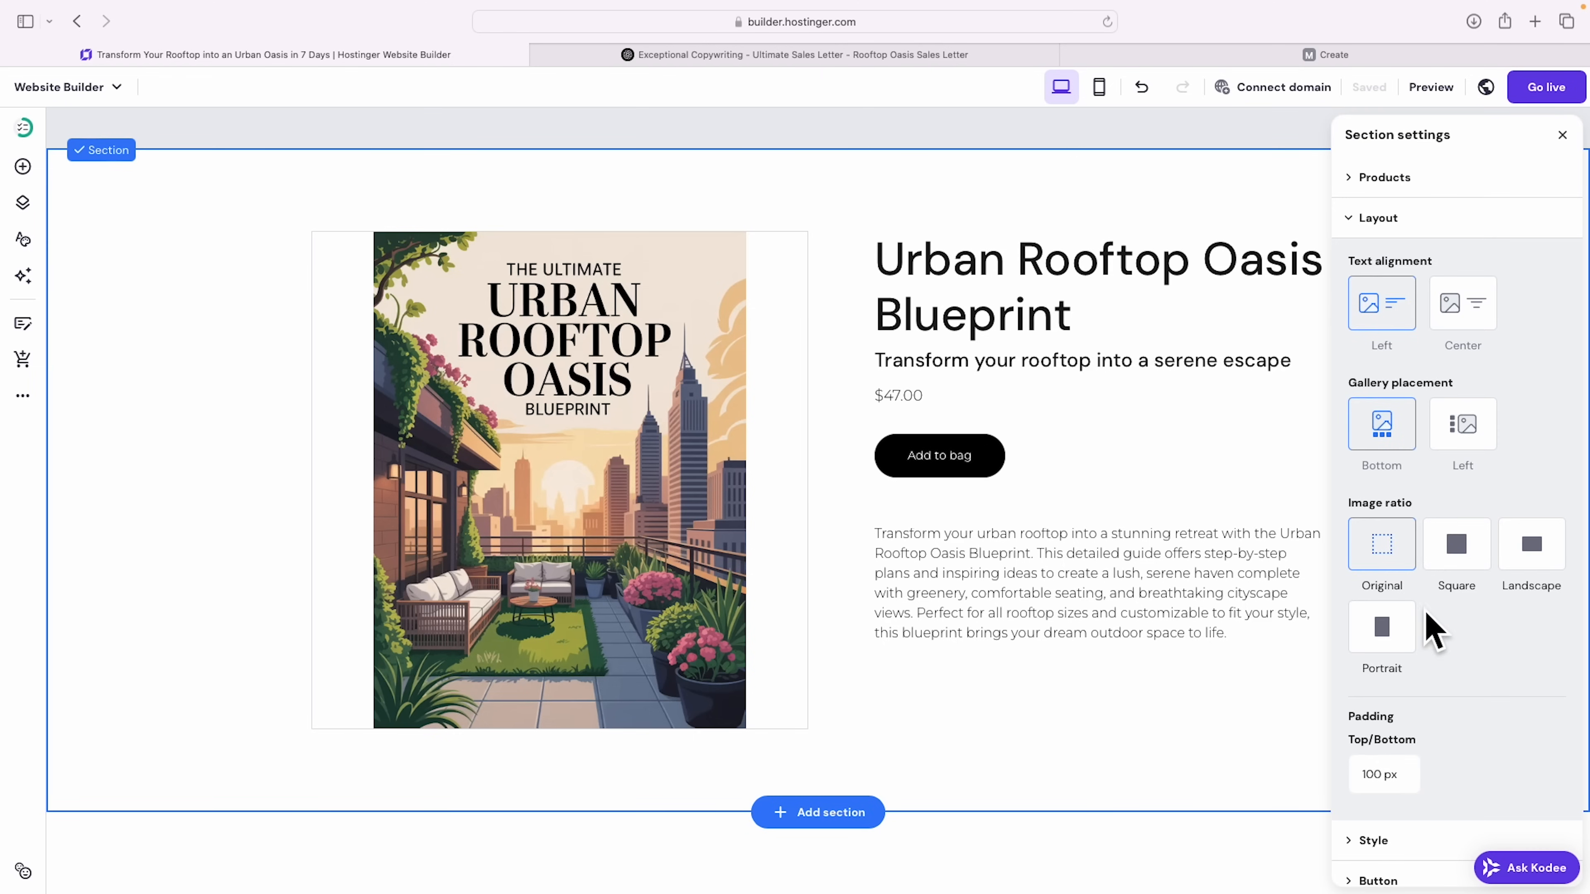
{"action": "left_click", "coordinate": [1382, 628]}
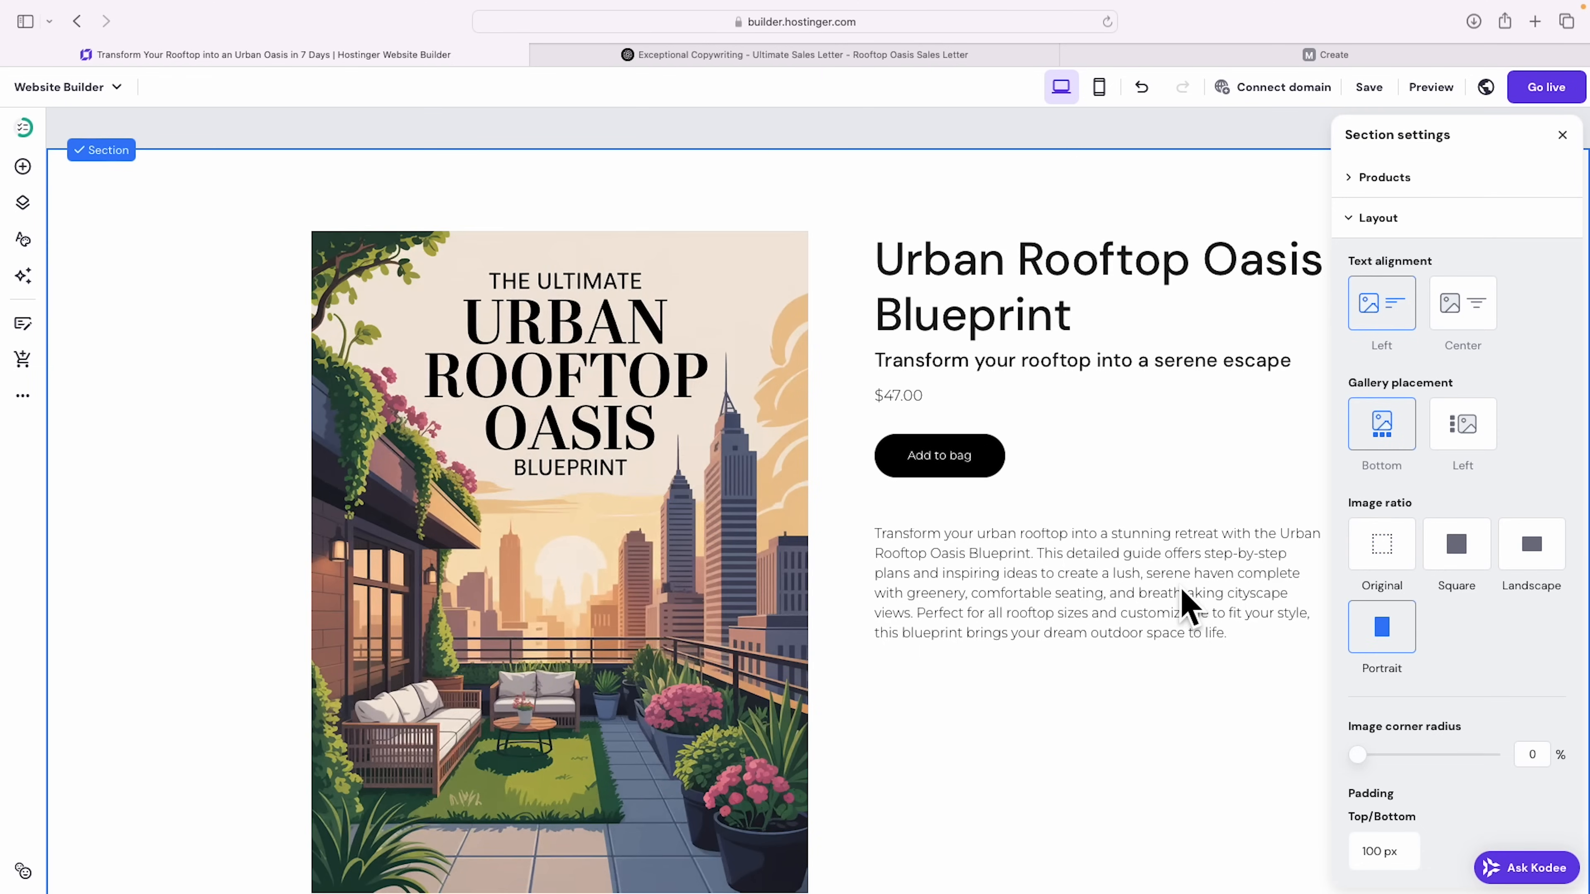
{"action": "scroll", "coordinate": [1188, 606], "scroll_direction": "down", "scroll_amount": 2}
{"action": "scroll", "coordinate": [1181, 586], "scroll_direction": "down", "scroll_amount": 1}
{"action": "scroll", "coordinate": [1177, 332], "scroll_direction": "up", "scroll_amount": 1}
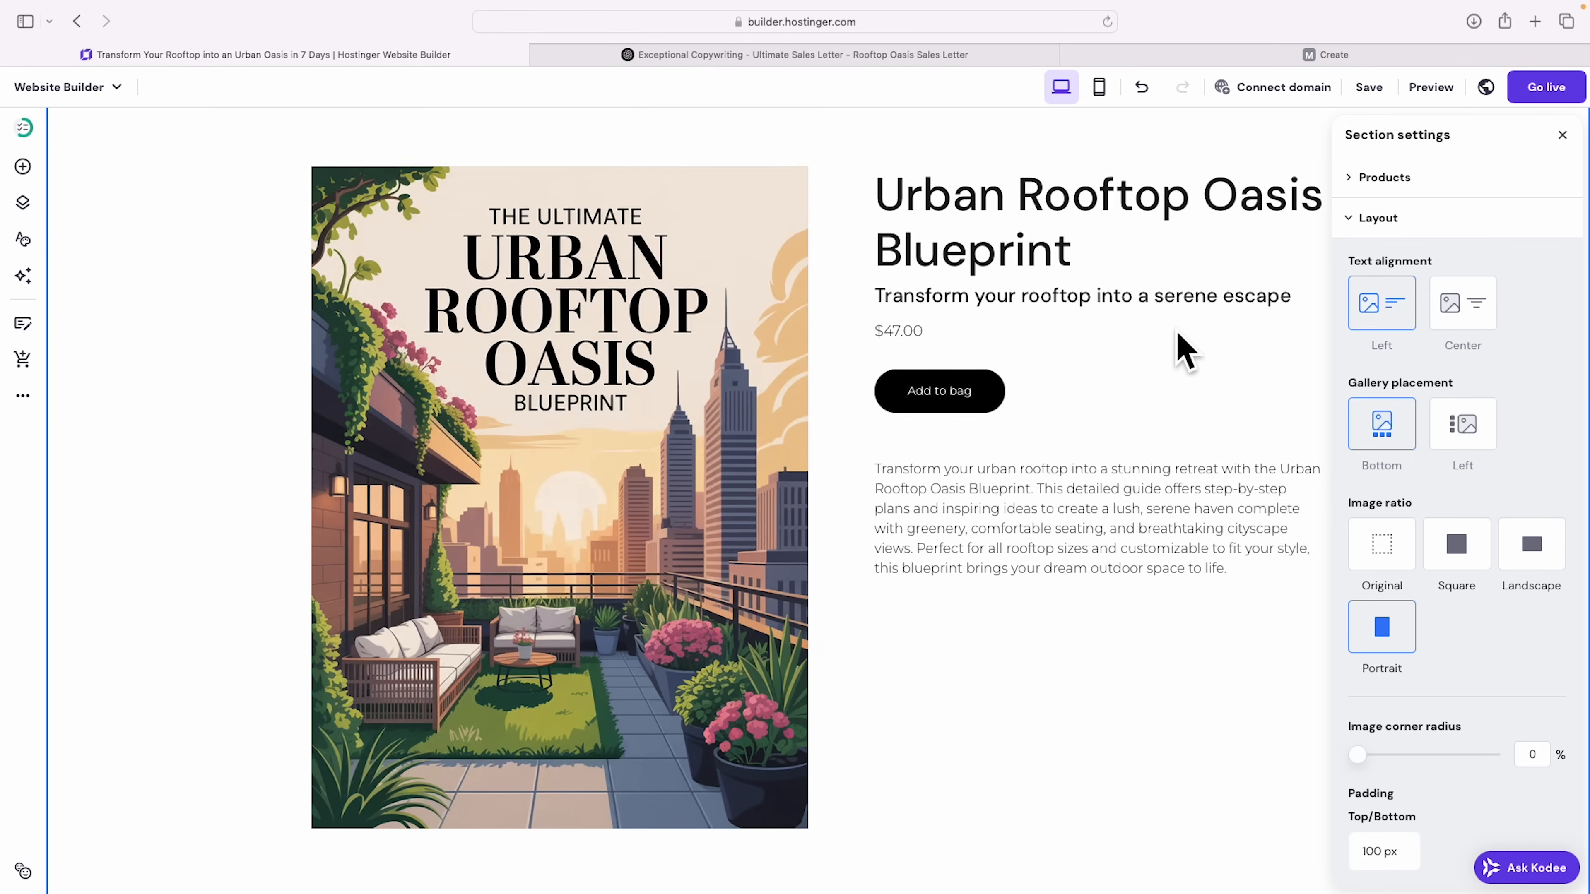
{"action": "scroll", "coordinate": [1182, 348], "scroll_direction": "up", "scroll_amount": 3}
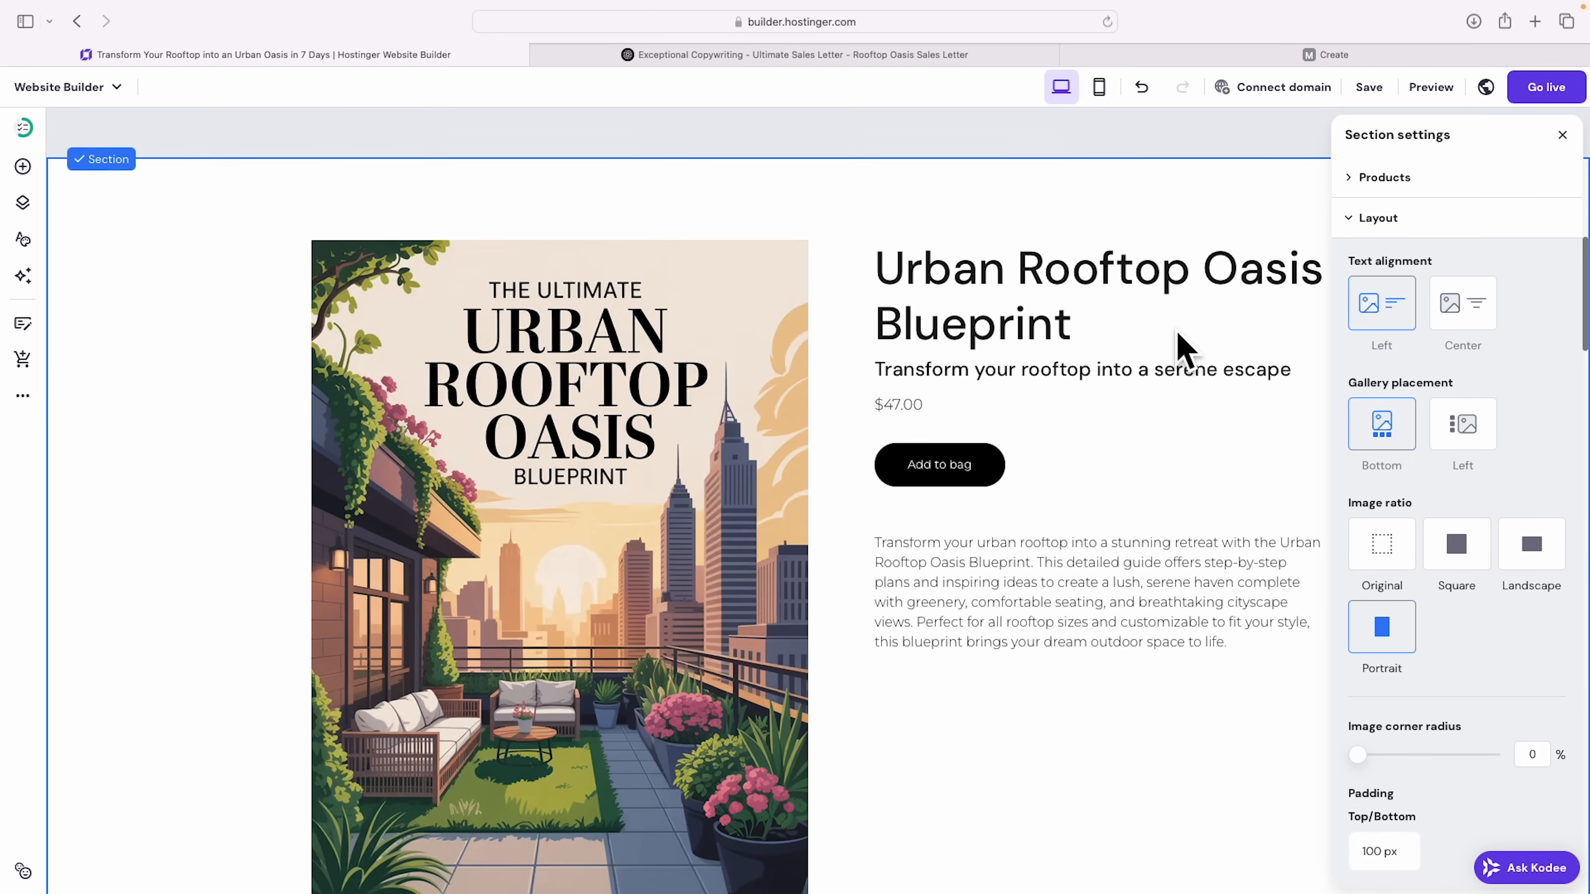
{"action": "scroll", "coordinate": [986, 488], "scroll_direction": "up", "scroll_amount": 8}
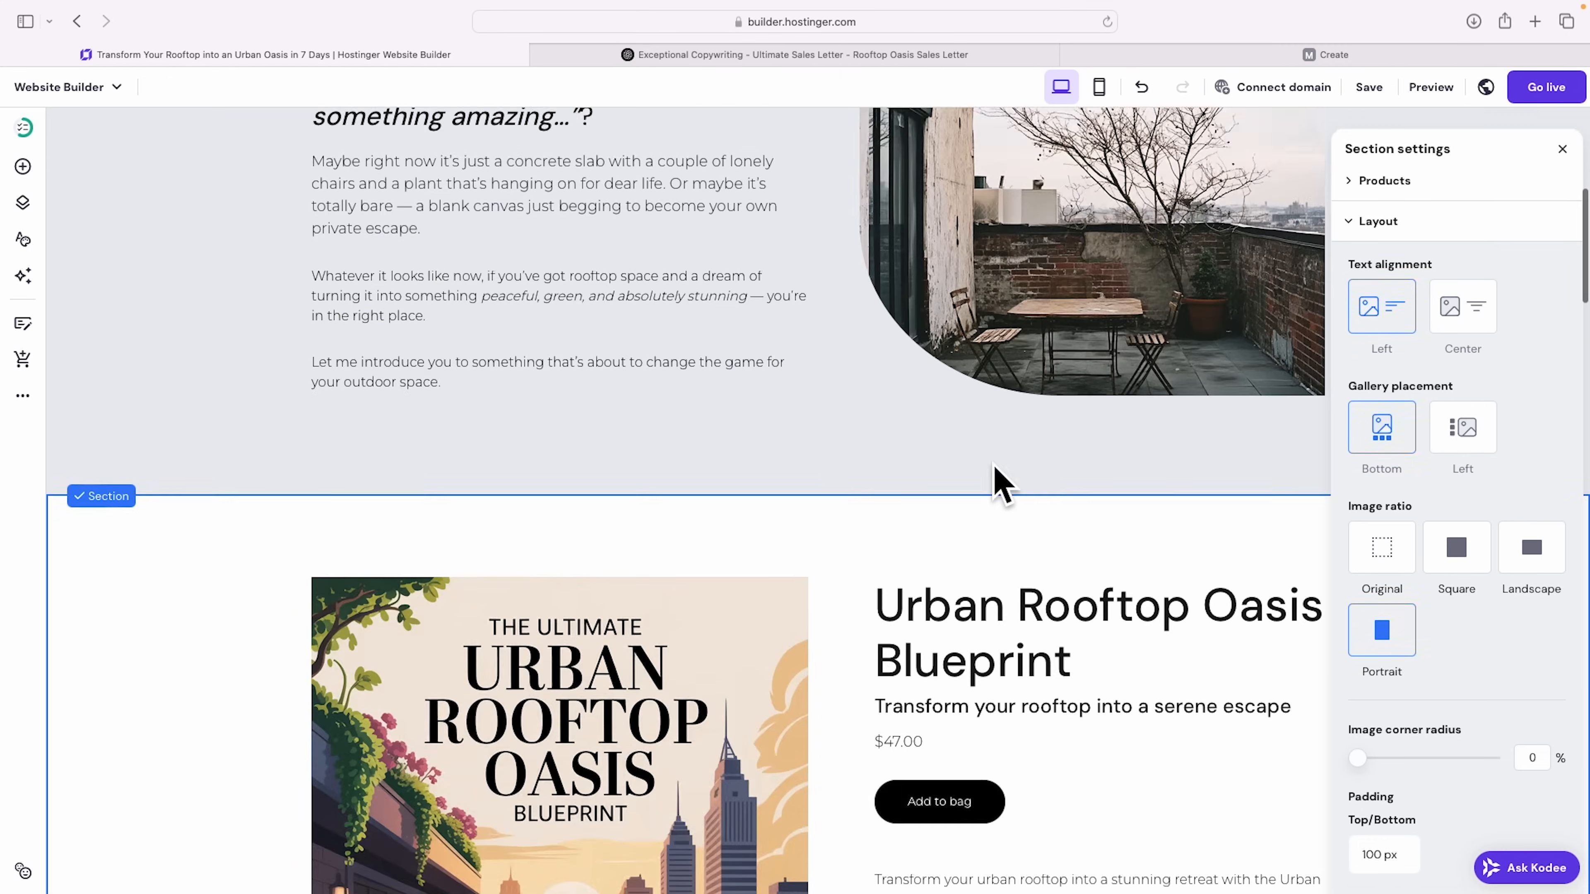
{"action": "scroll", "coordinate": [543, 380], "scroll_direction": "up", "scroll_amount": 3}
{"action": "scroll", "coordinate": [969, 497], "scroll_direction": "down", "scroll_amount": 10}
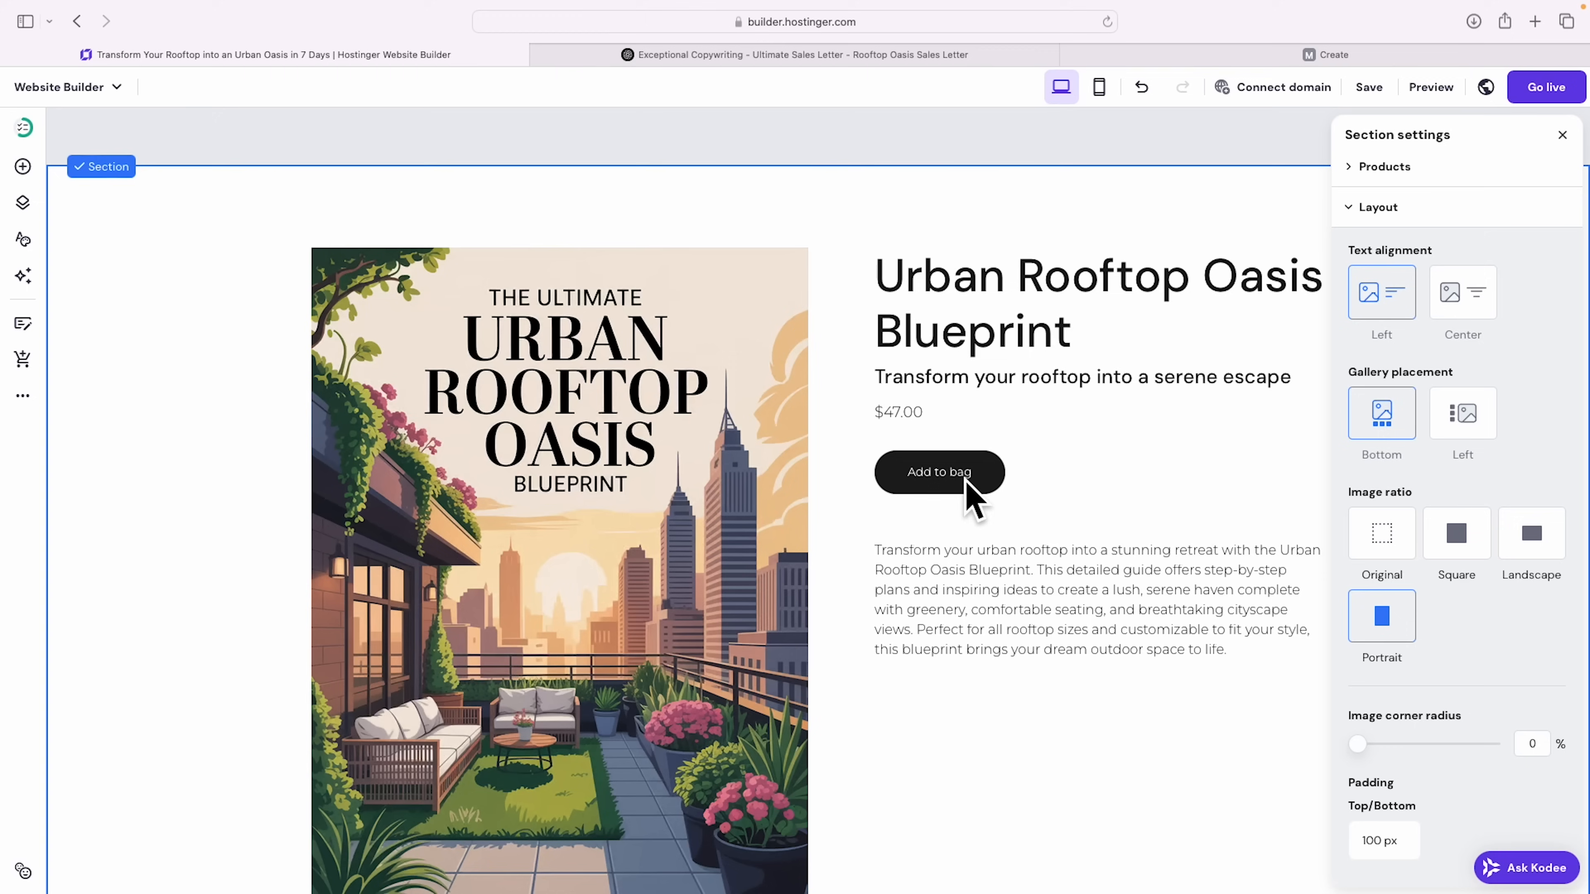
Step: Change the normal fill color of the product section's primary button to the green website color #00bd60
{"action": "scroll", "coordinate": [1515, 462], "scroll_direction": "down", "scroll_amount": 5}
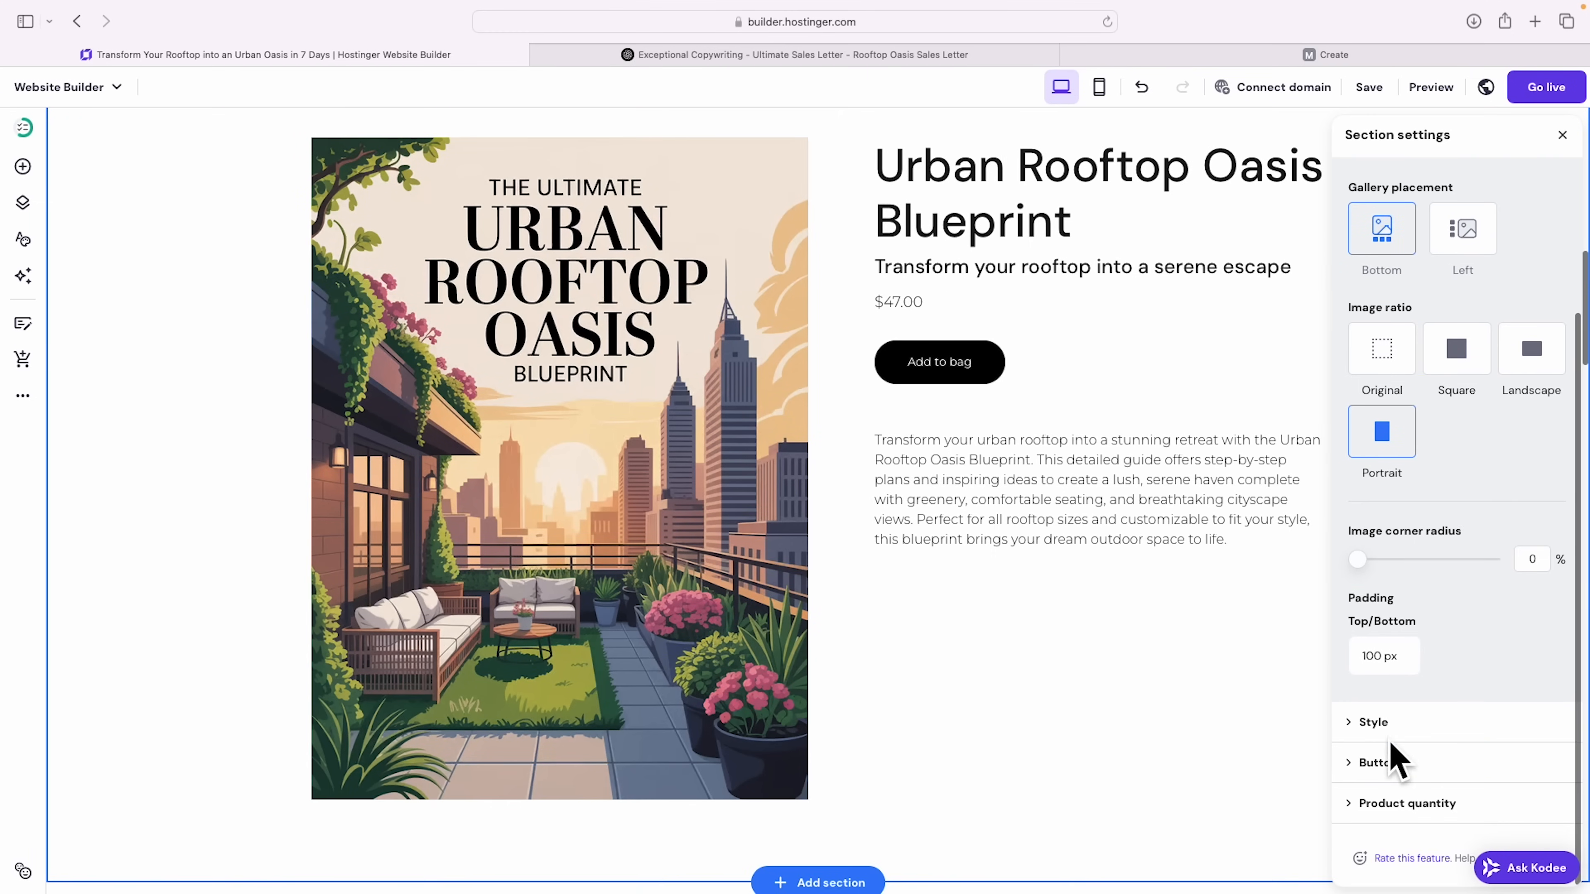
{"action": "left_click", "coordinate": [1374, 763]}
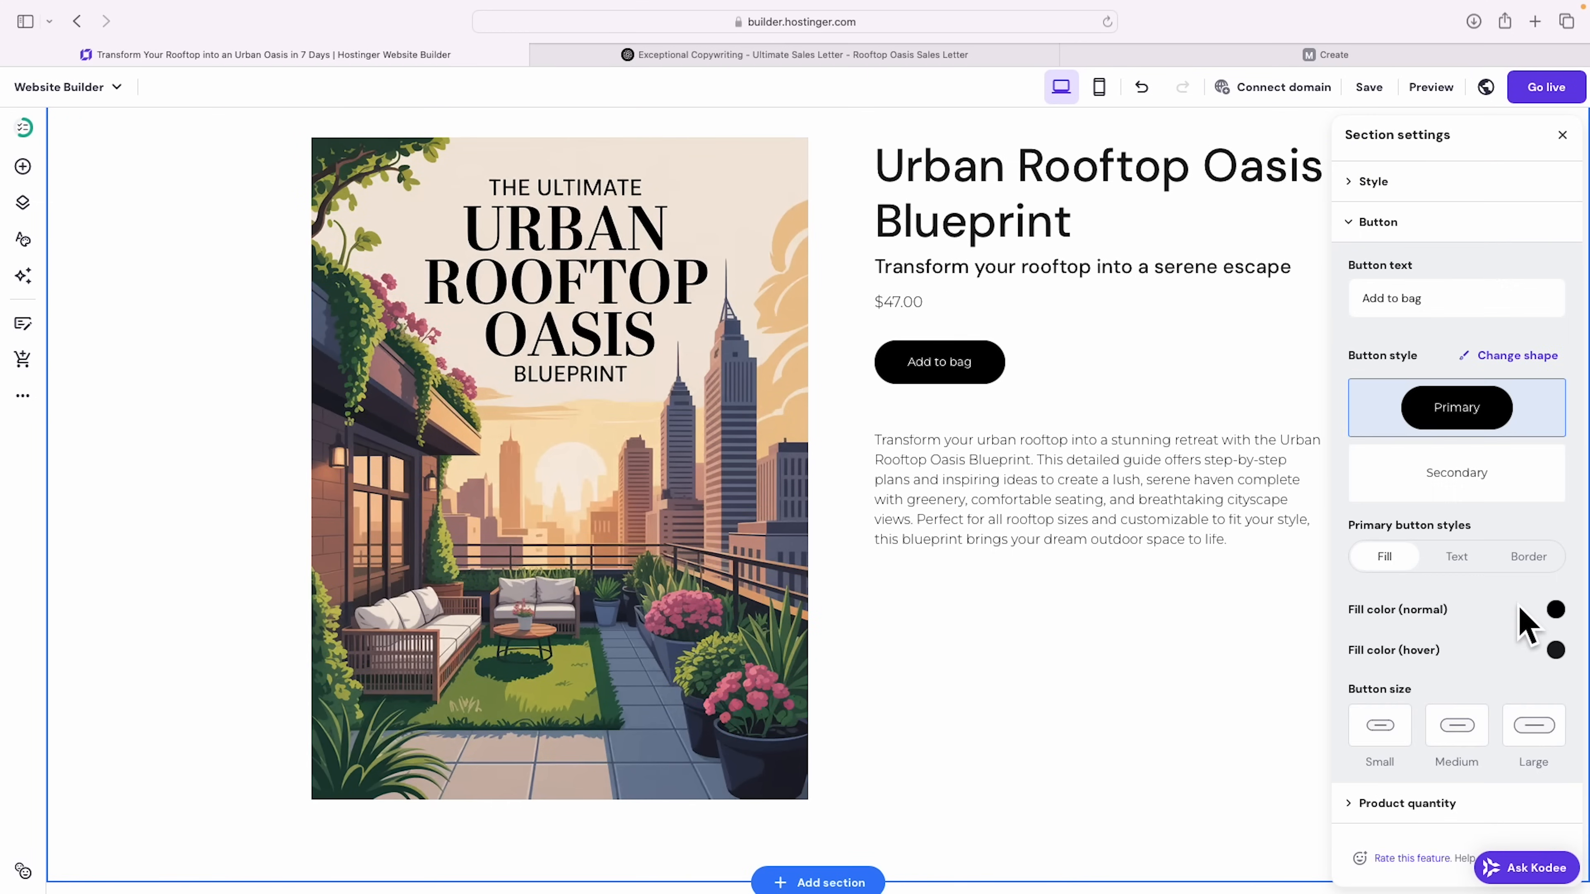
{"action": "left_click", "coordinate": [1555, 610]}
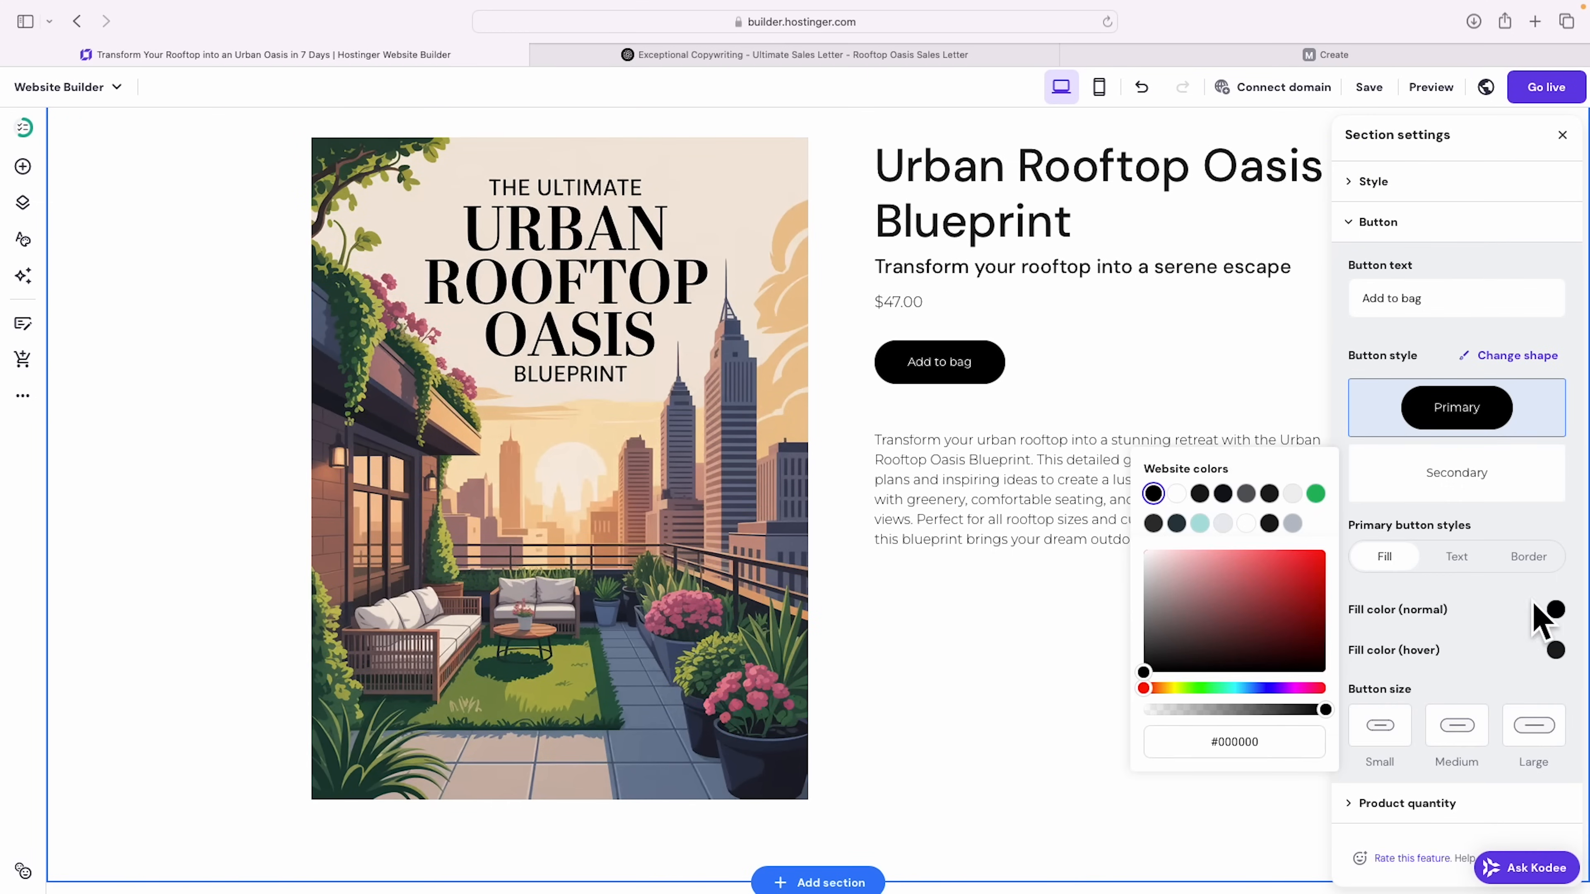
{"action": "left_click", "coordinate": [1315, 494]}
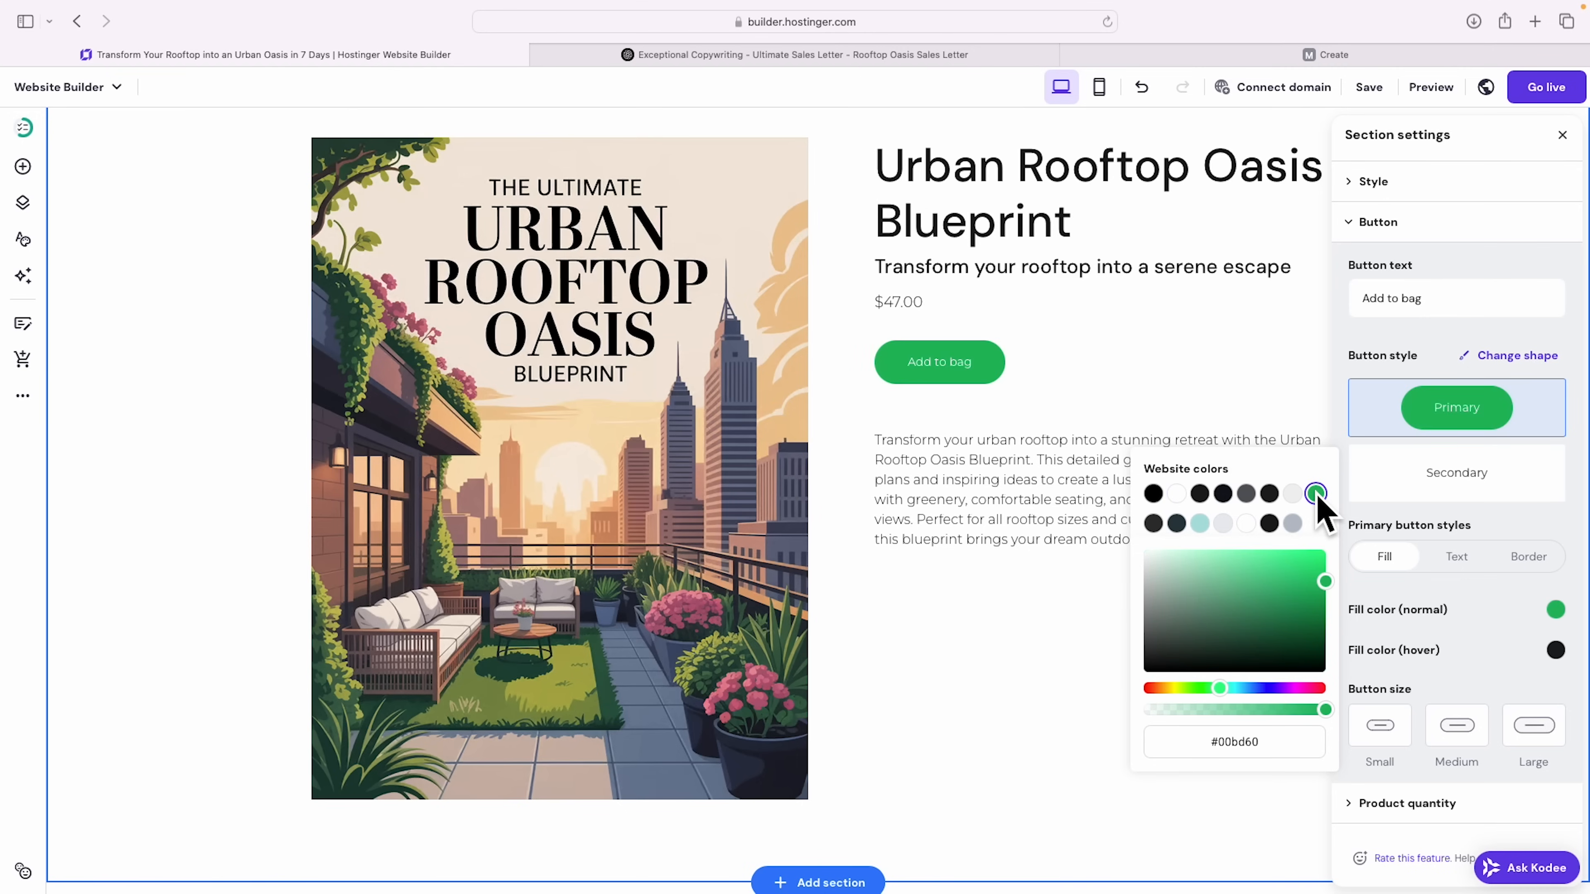
Step: Change the product section's button text to "Get the Complete Guide - $47" to match the hero button, and close the section settings
{"action": "triple_click", "coordinate": [1432, 307]}
{"action": "scroll", "coordinate": [1020, 435], "scroll_direction": "up", "scroll_amount": 10}
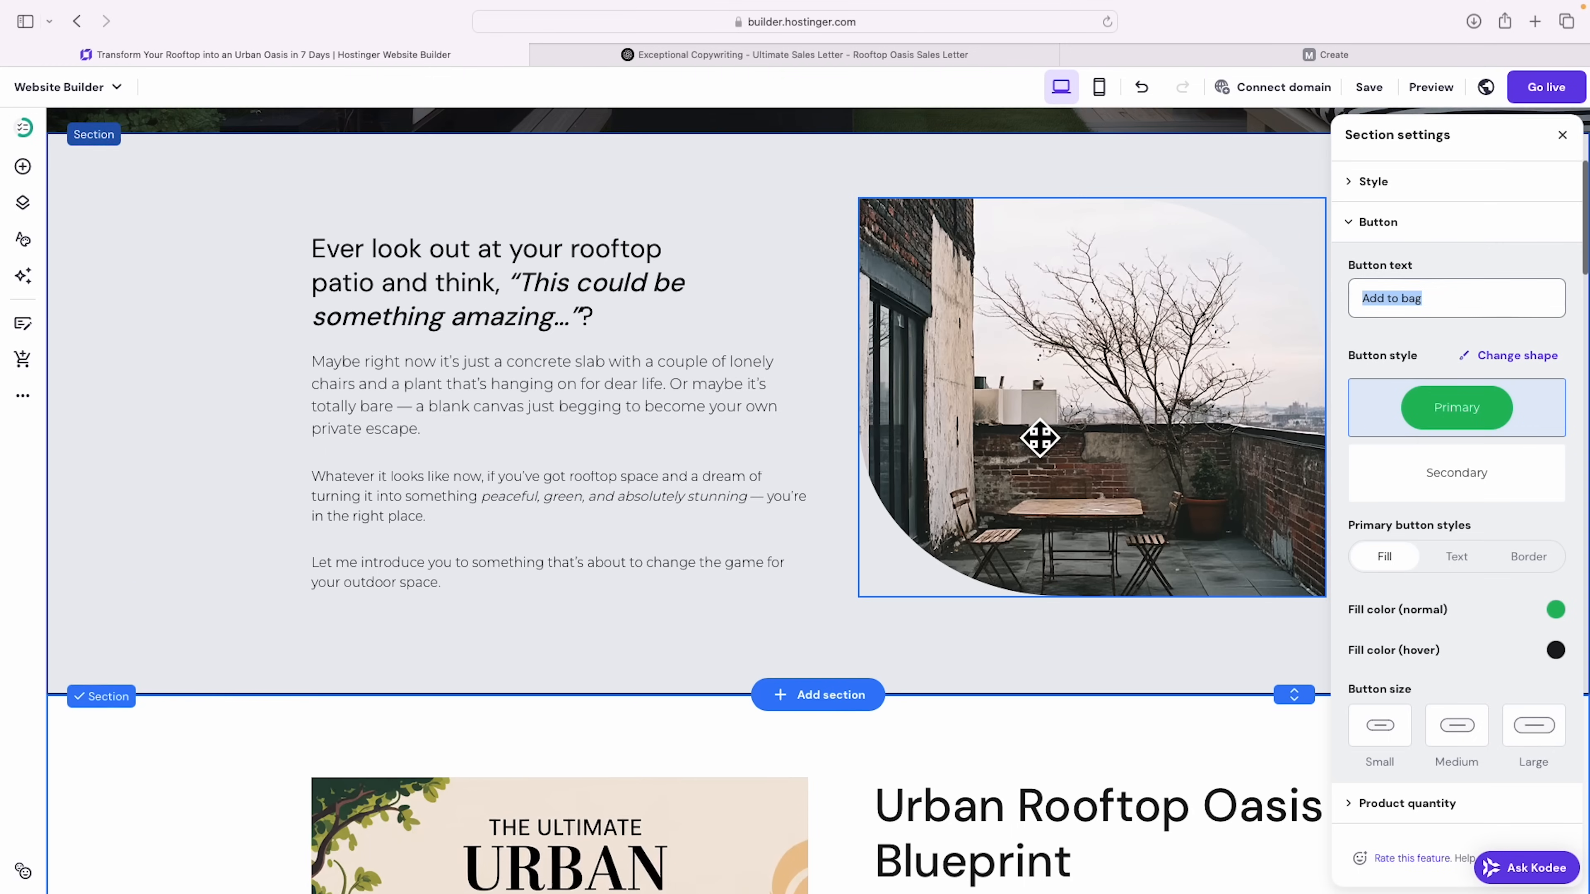
{"action": "scroll", "coordinate": [1042, 439], "scroll_direction": "up", "scroll_amount": 4}
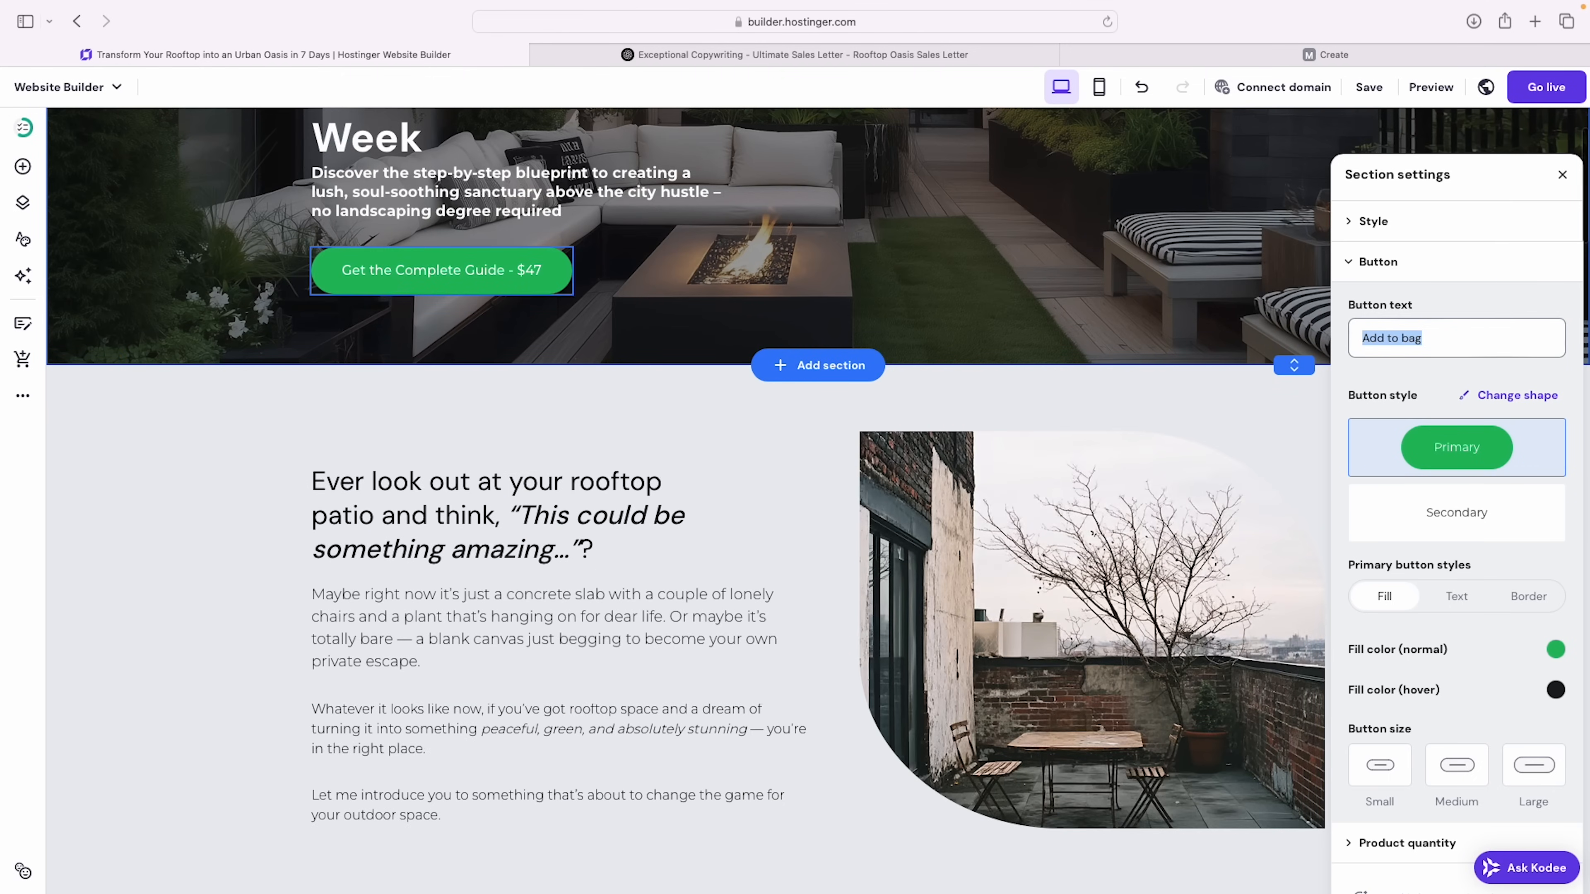
{"action": "type", "text": "Get the Complete Guide - $47"}
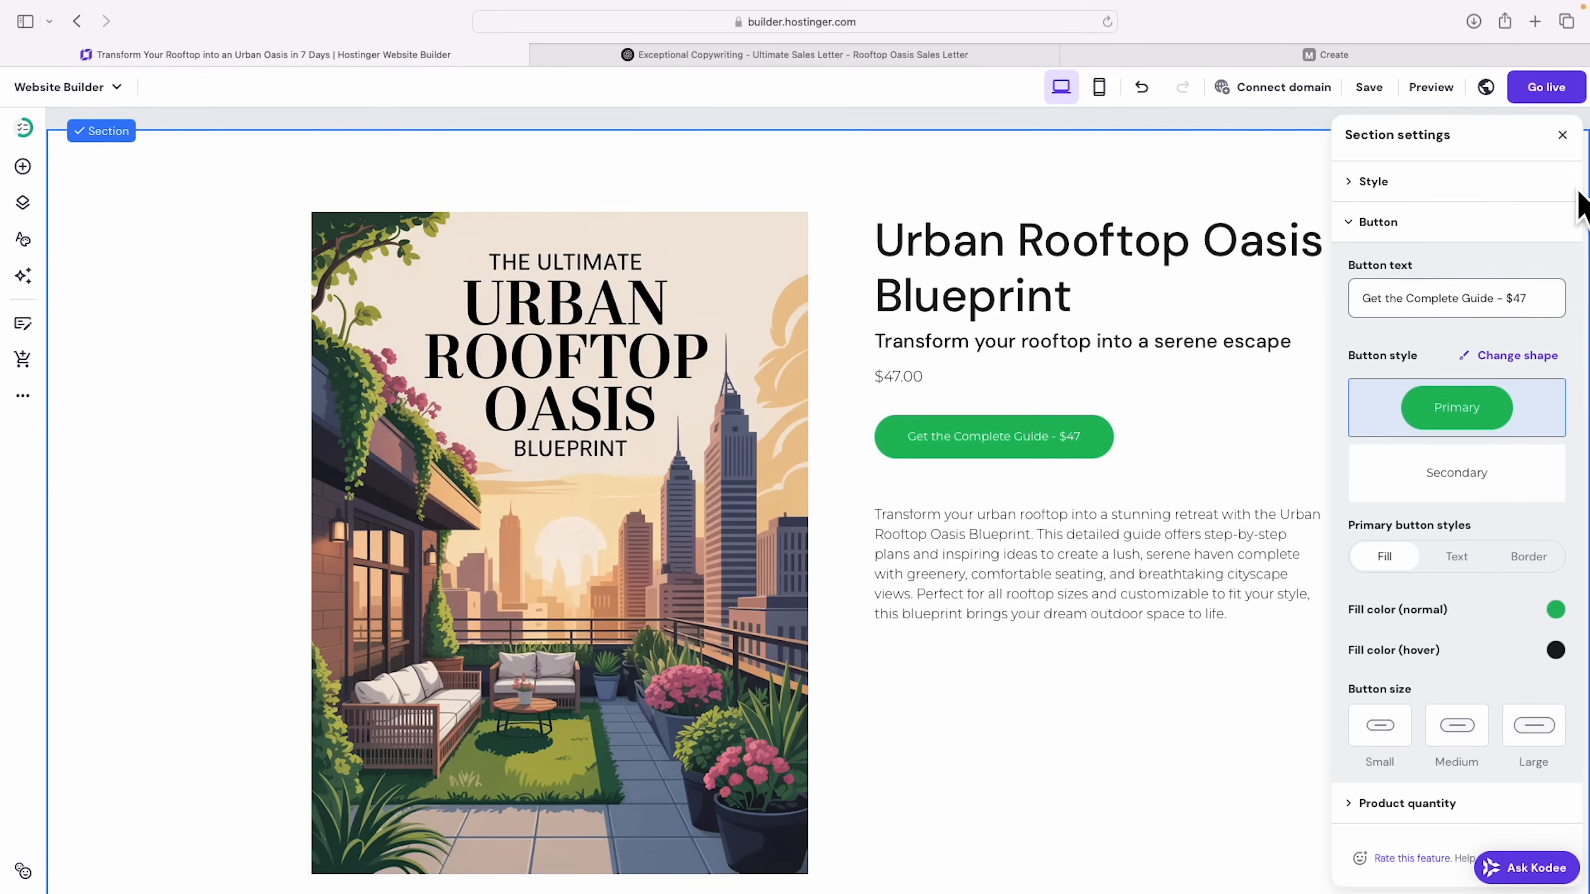
{"action": "left_click", "coordinate": [1562, 135]}
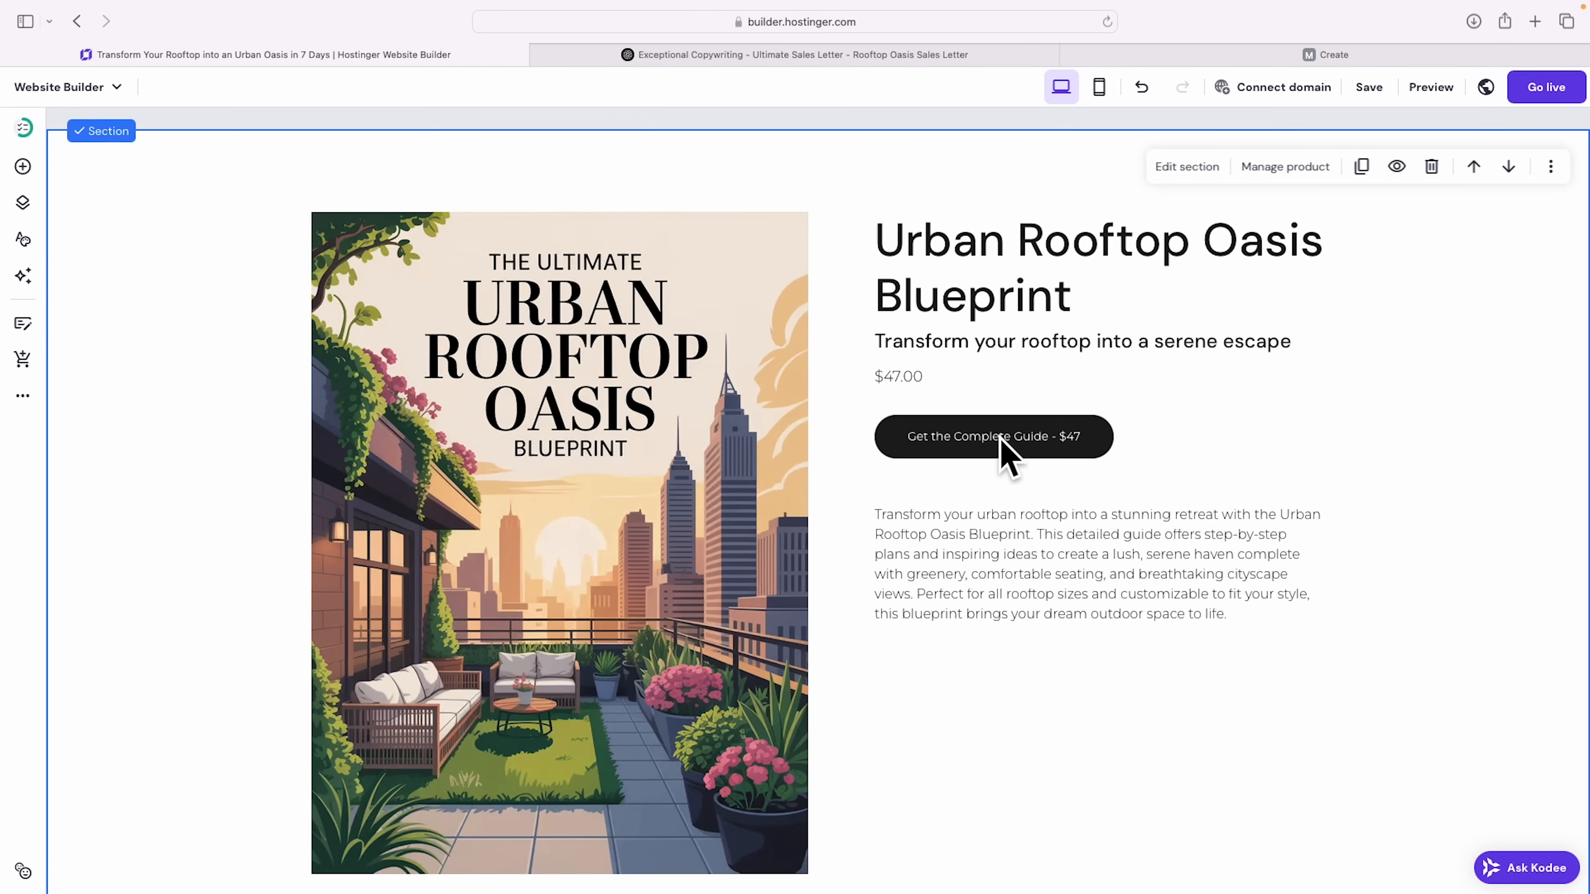
Step: Link the hero's "Get the Complete Guide - $47" button to the Urban Rooftop Oasis Blueprint product page
{"action": "scroll", "coordinate": [1075, 408], "scroll_direction": "up", "scroll_amount": 10}
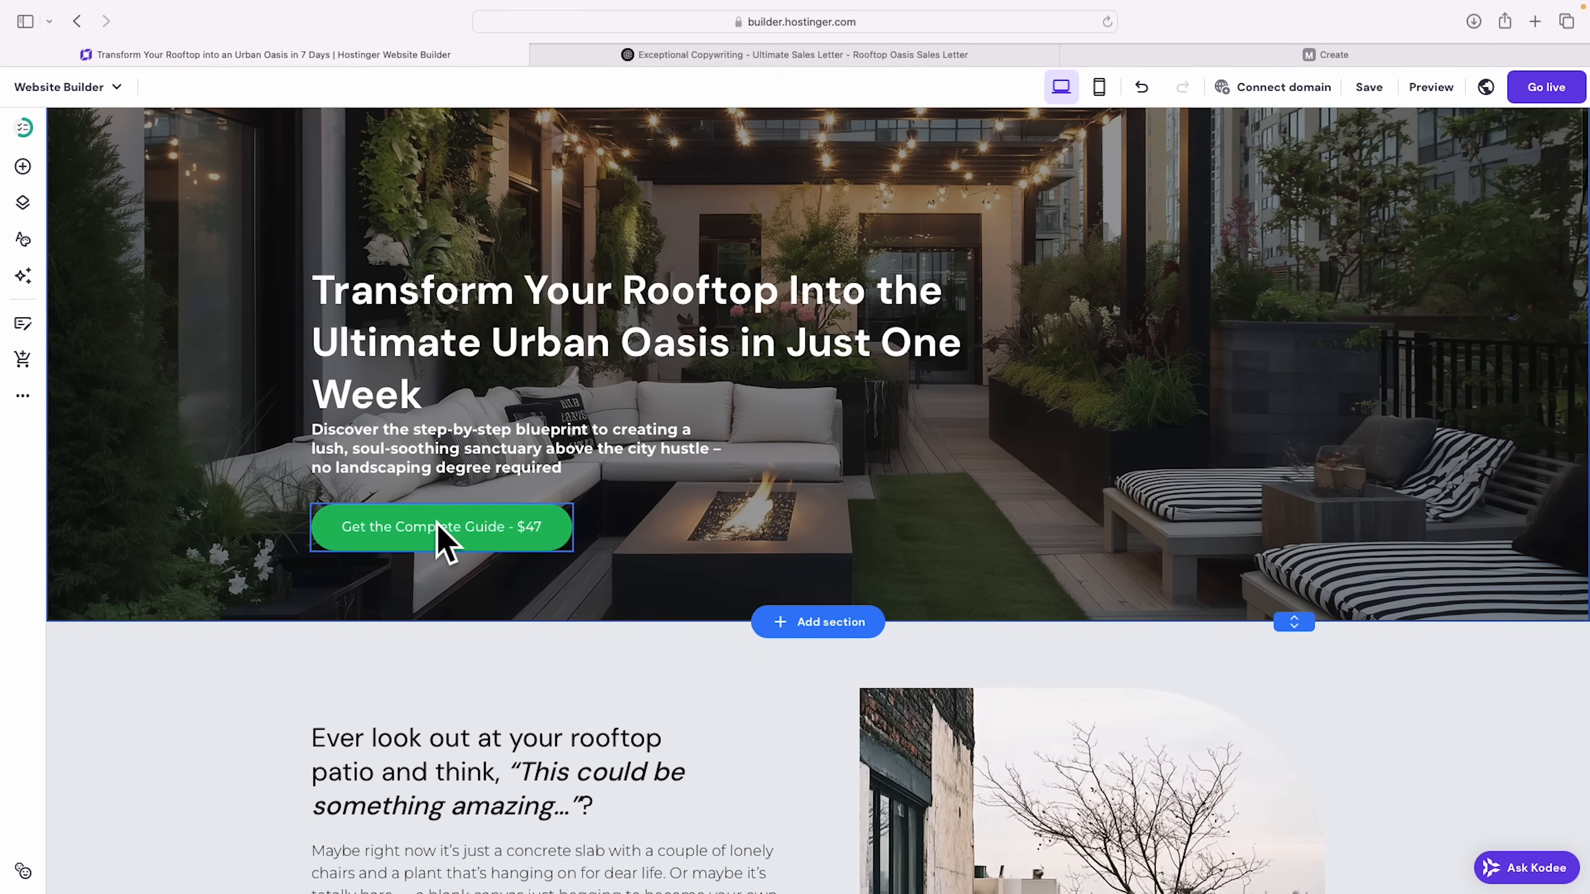
{"action": "left_click", "coordinate": [443, 540]}
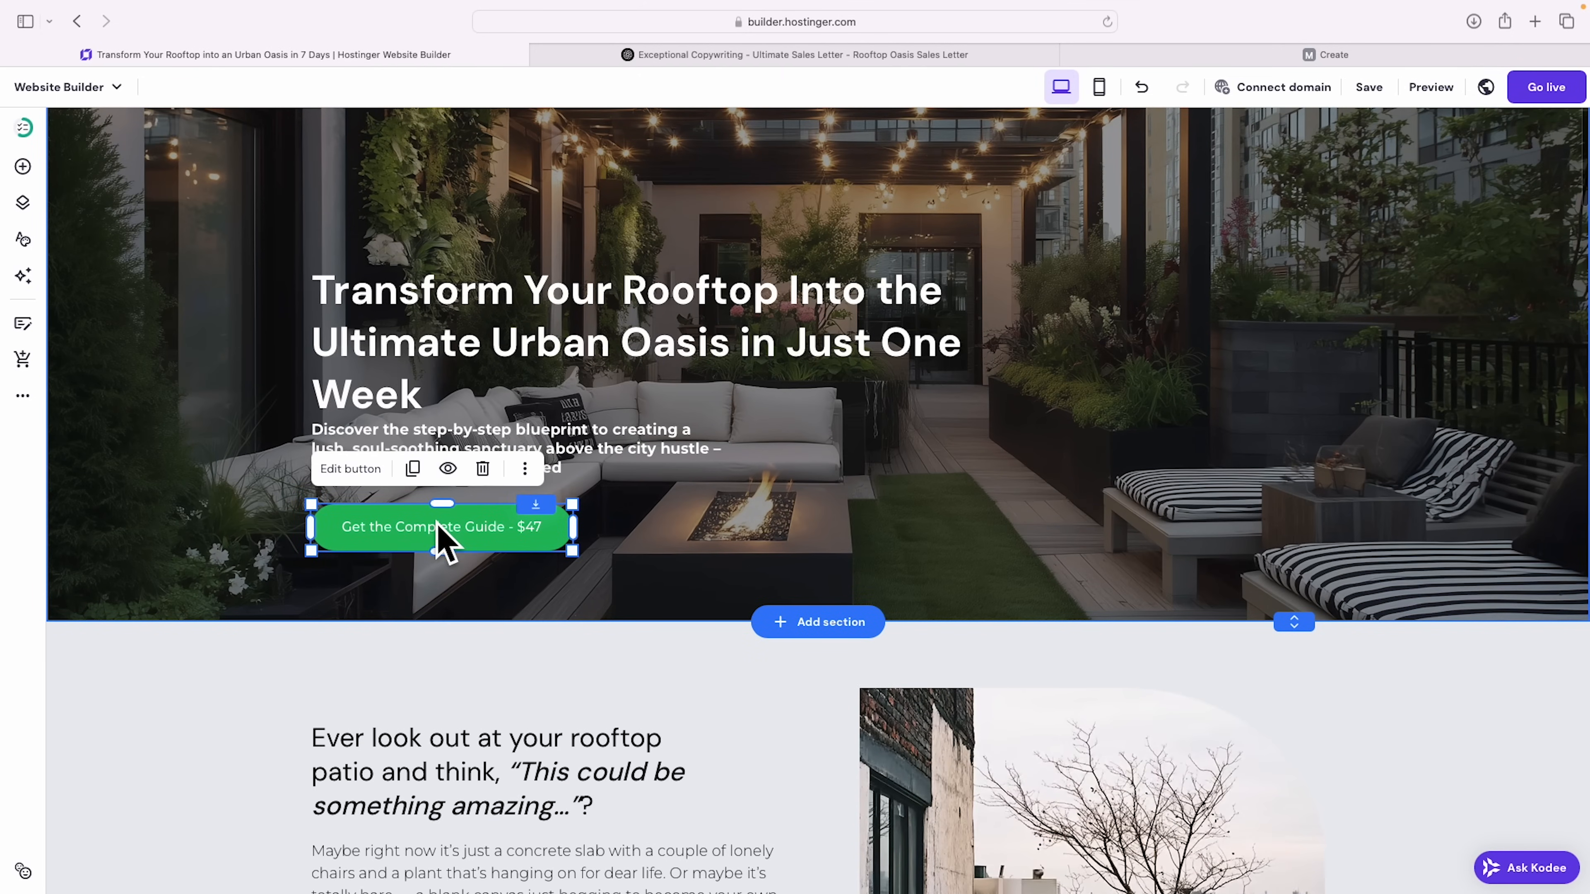
{"action": "left_click", "coordinate": [353, 469]}
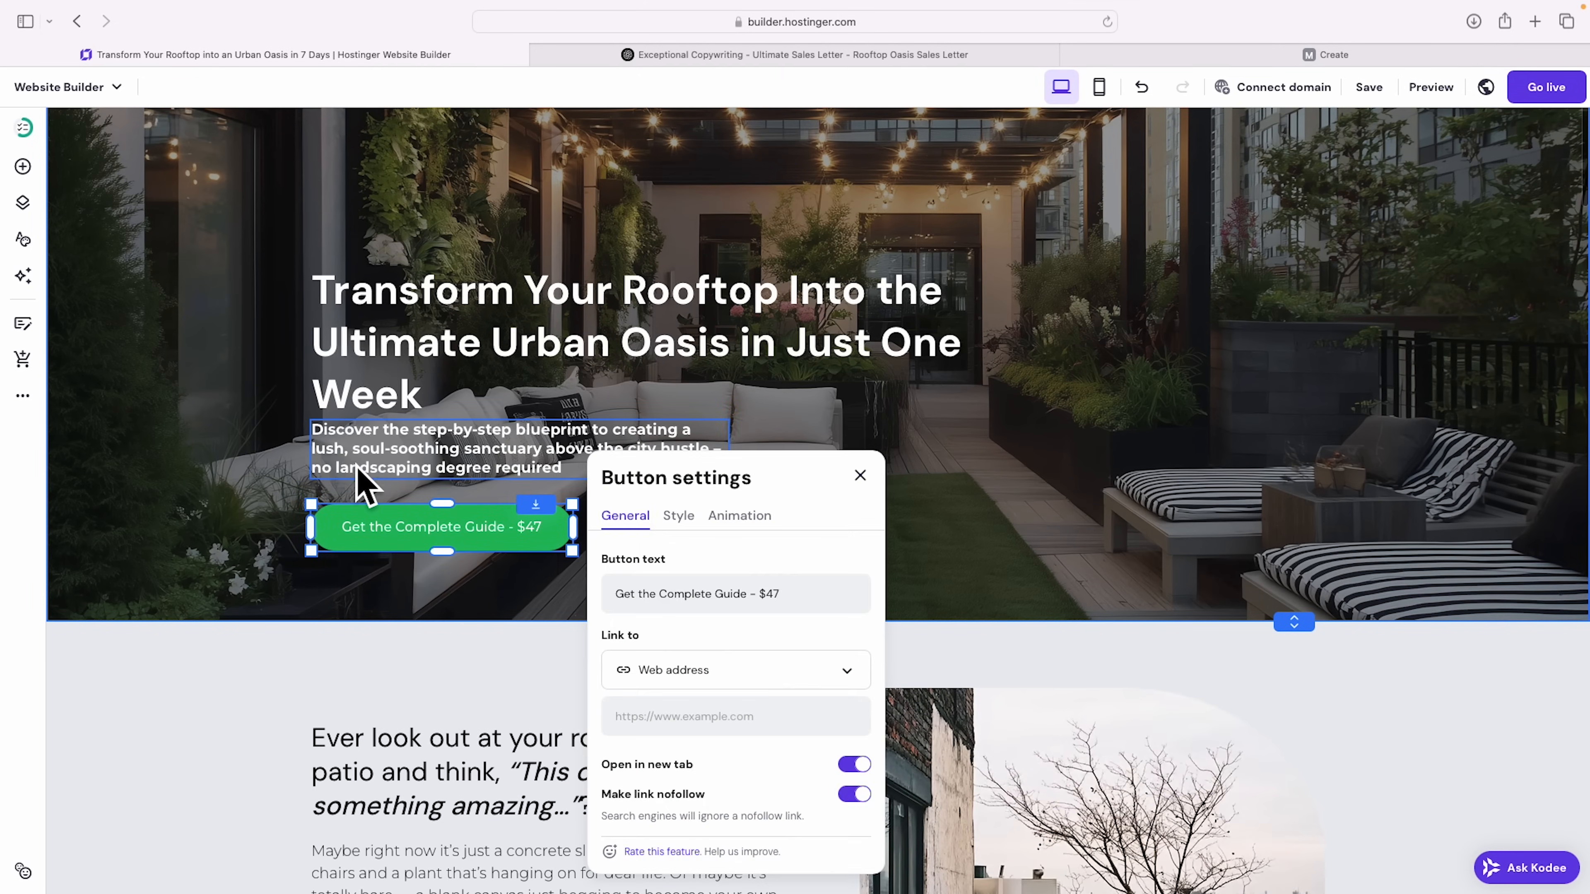
{"action": "left_click", "coordinate": [649, 665]}
{"action": "left_click", "coordinate": [649, 655]}
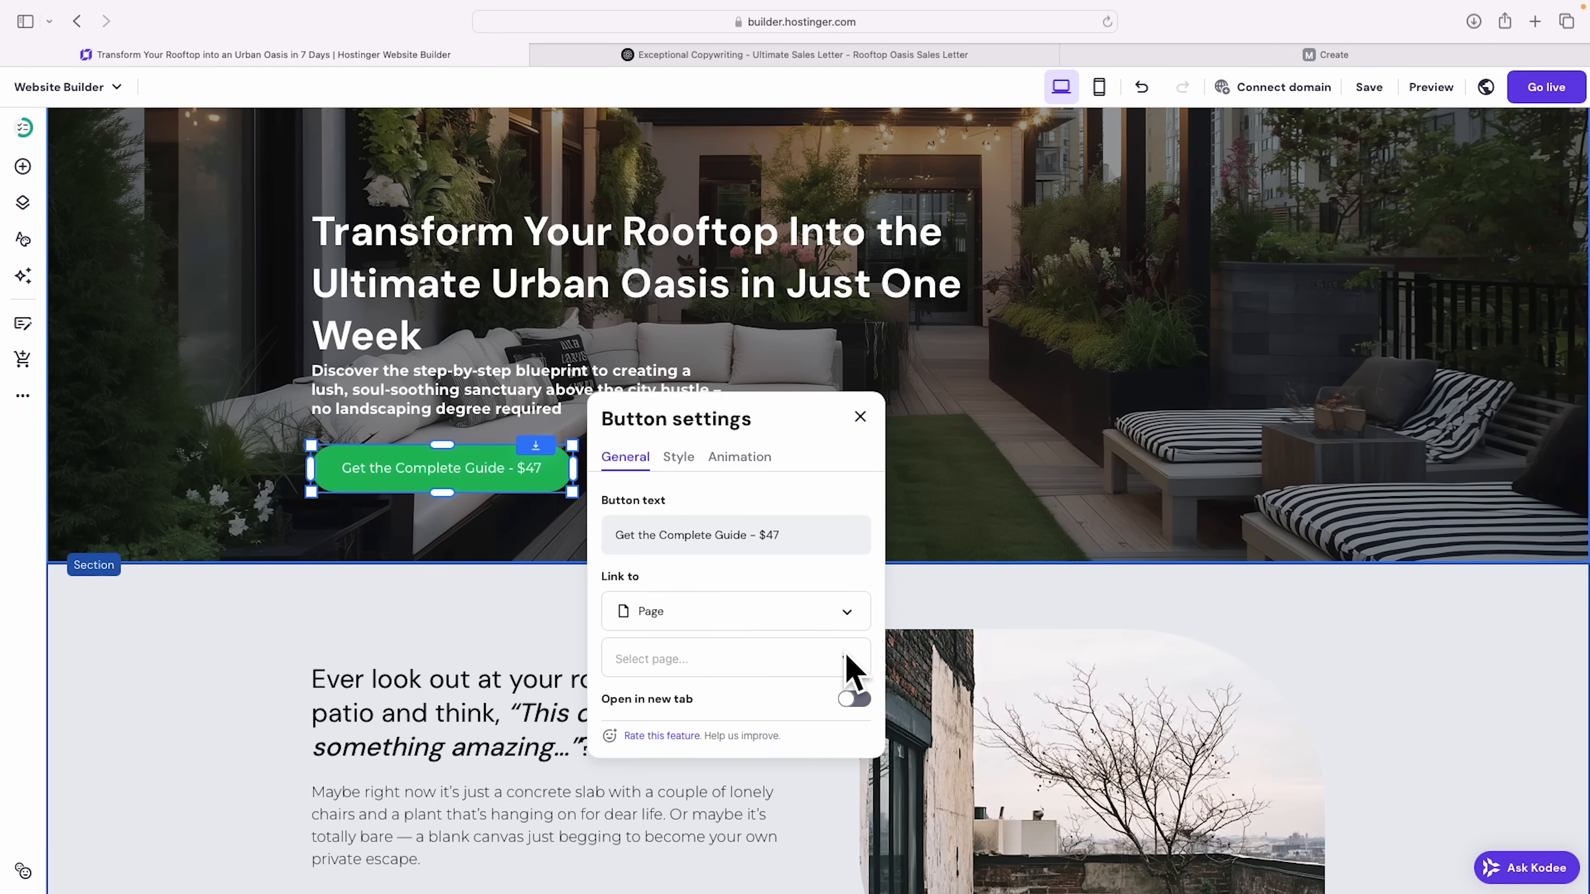
{"action": "left_click", "coordinate": [852, 665]}
{"action": "scroll", "coordinate": [768, 732], "scroll_direction": "down", "scroll_amount": 4}
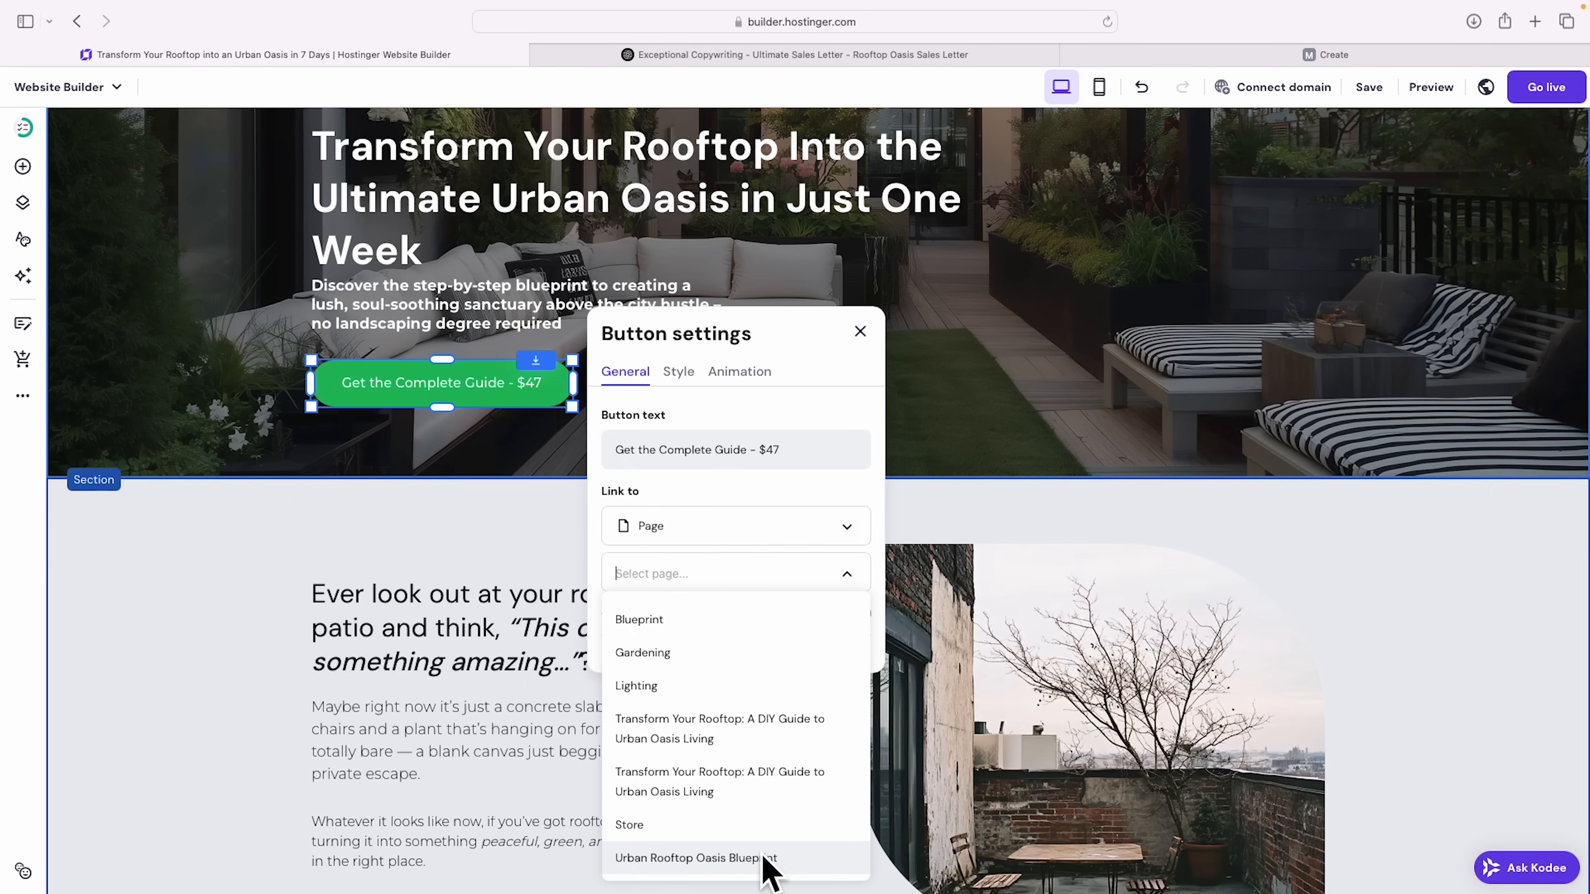
{"action": "left_click", "coordinate": [679, 856]}
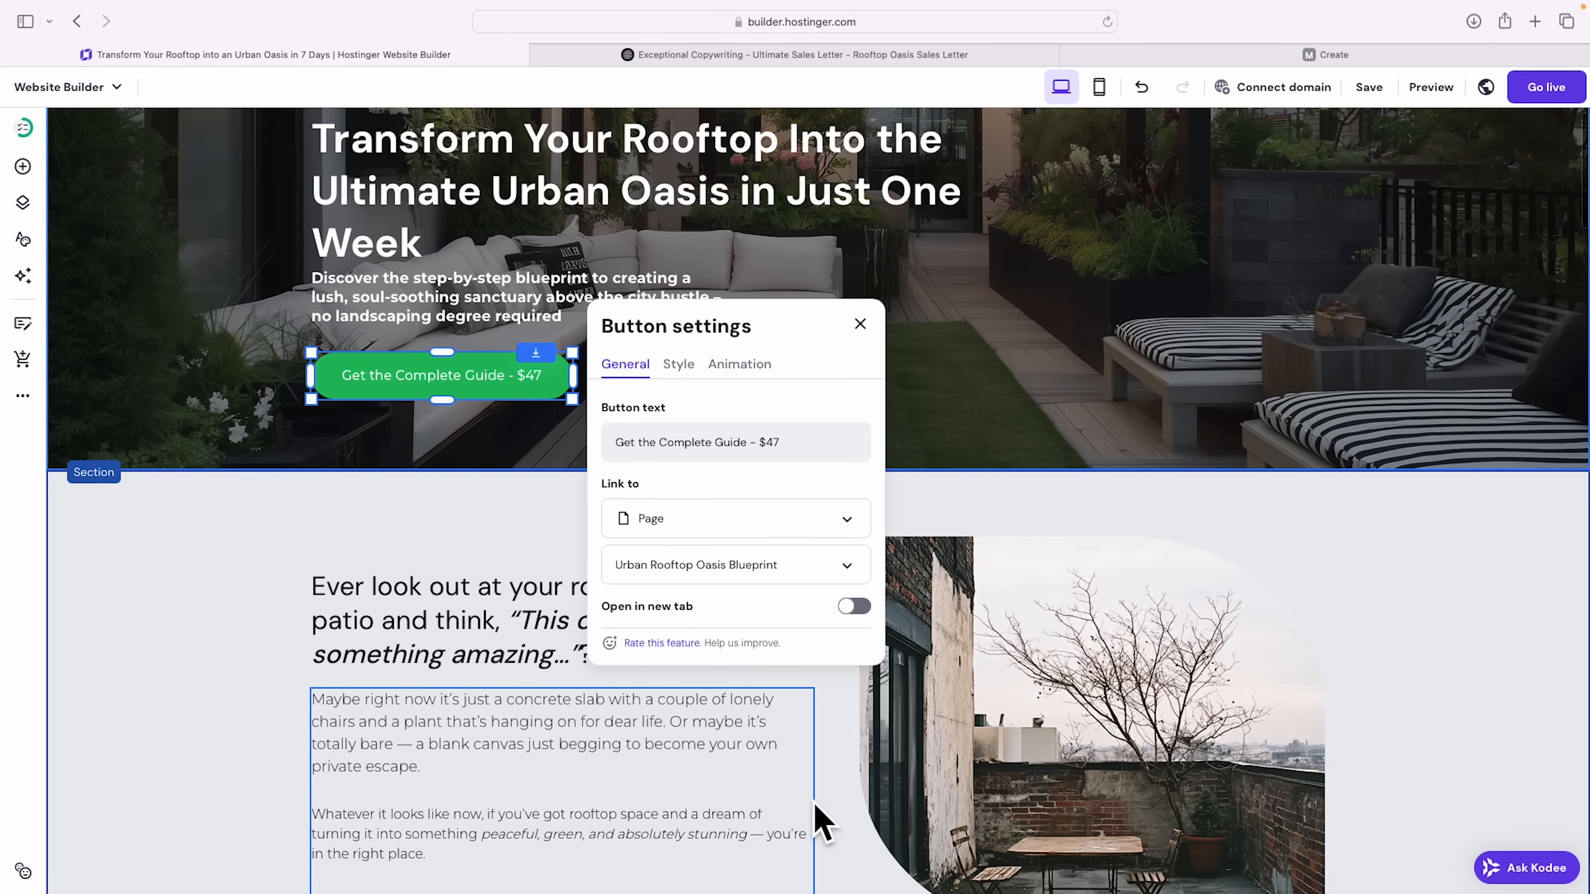
Step: Preview the site, test the hero button's link to the product page, and return to the editor
{"action": "left_click", "coordinate": [1436, 89]}
{"action": "left_click", "coordinate": [410, 701]}
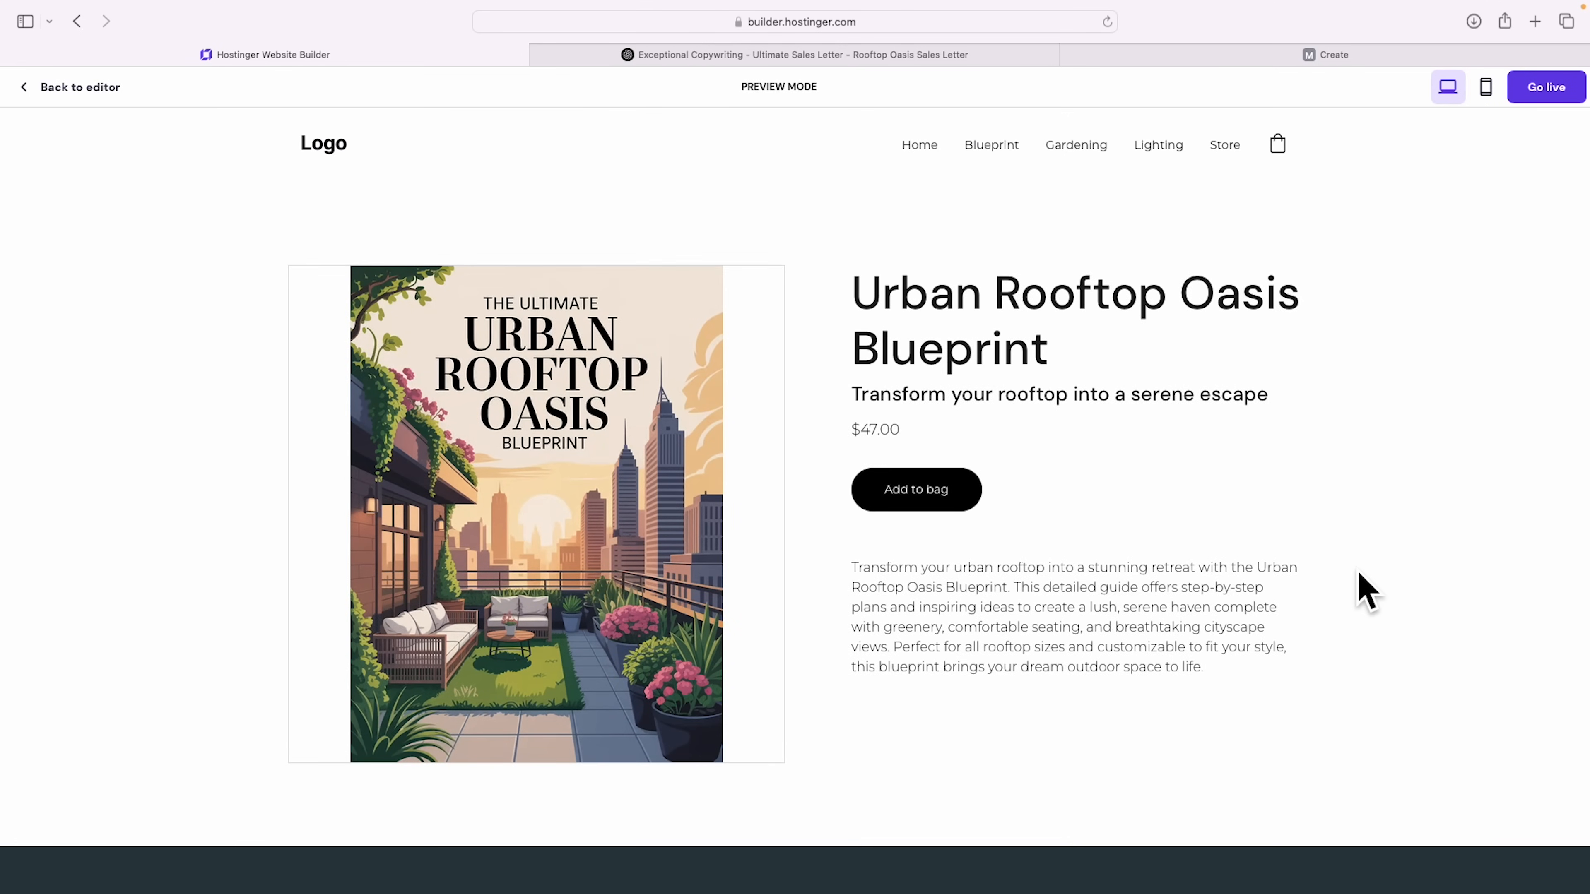
{"action": "left_click", "coordinate": [46, 91]}
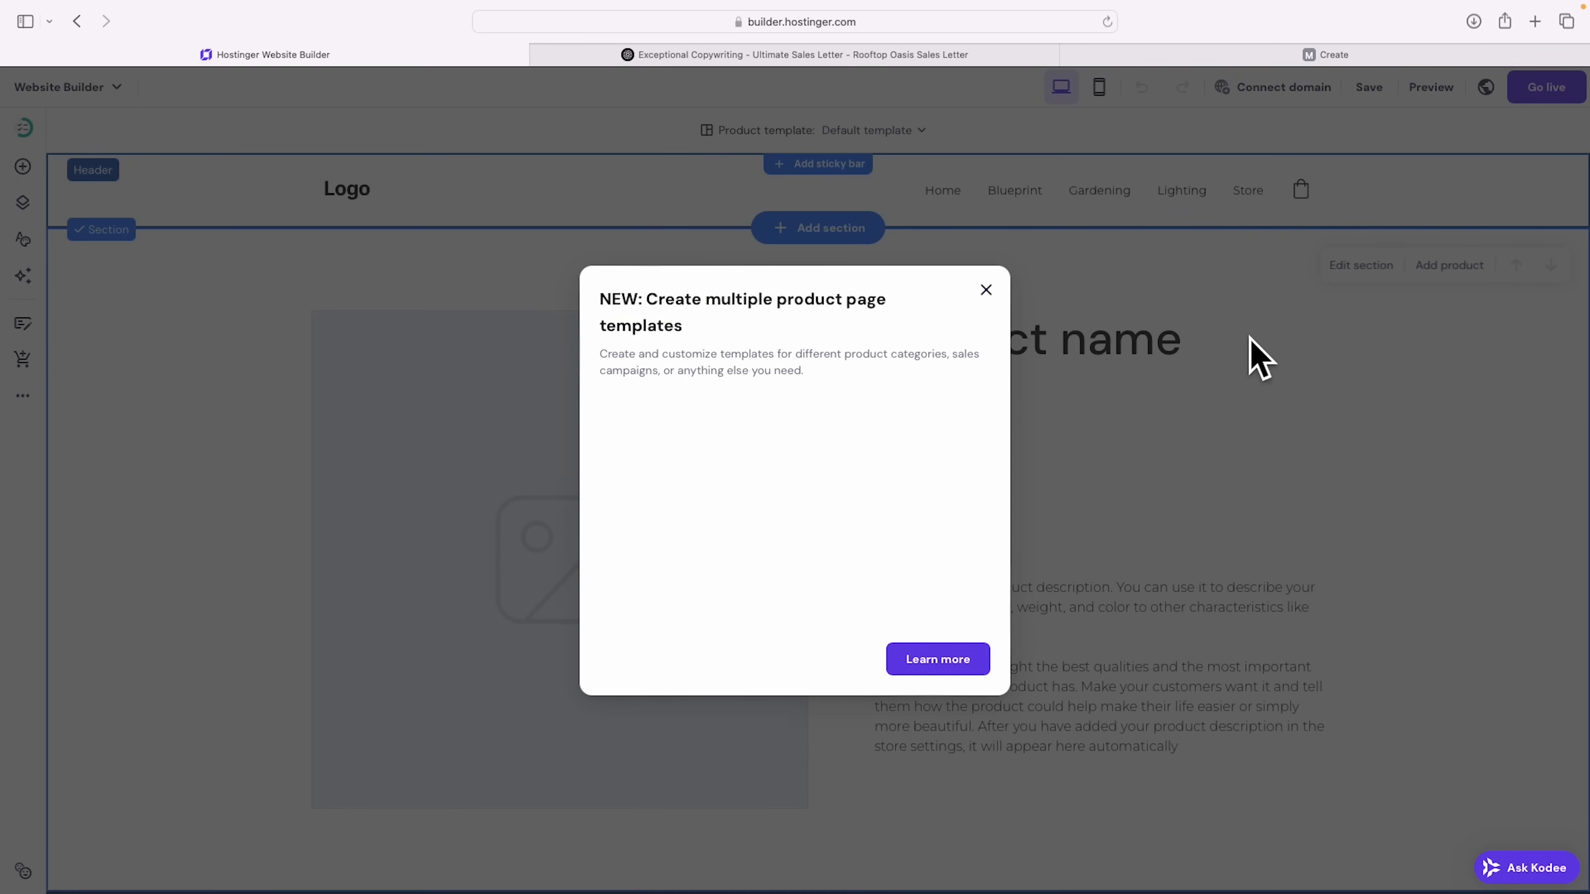
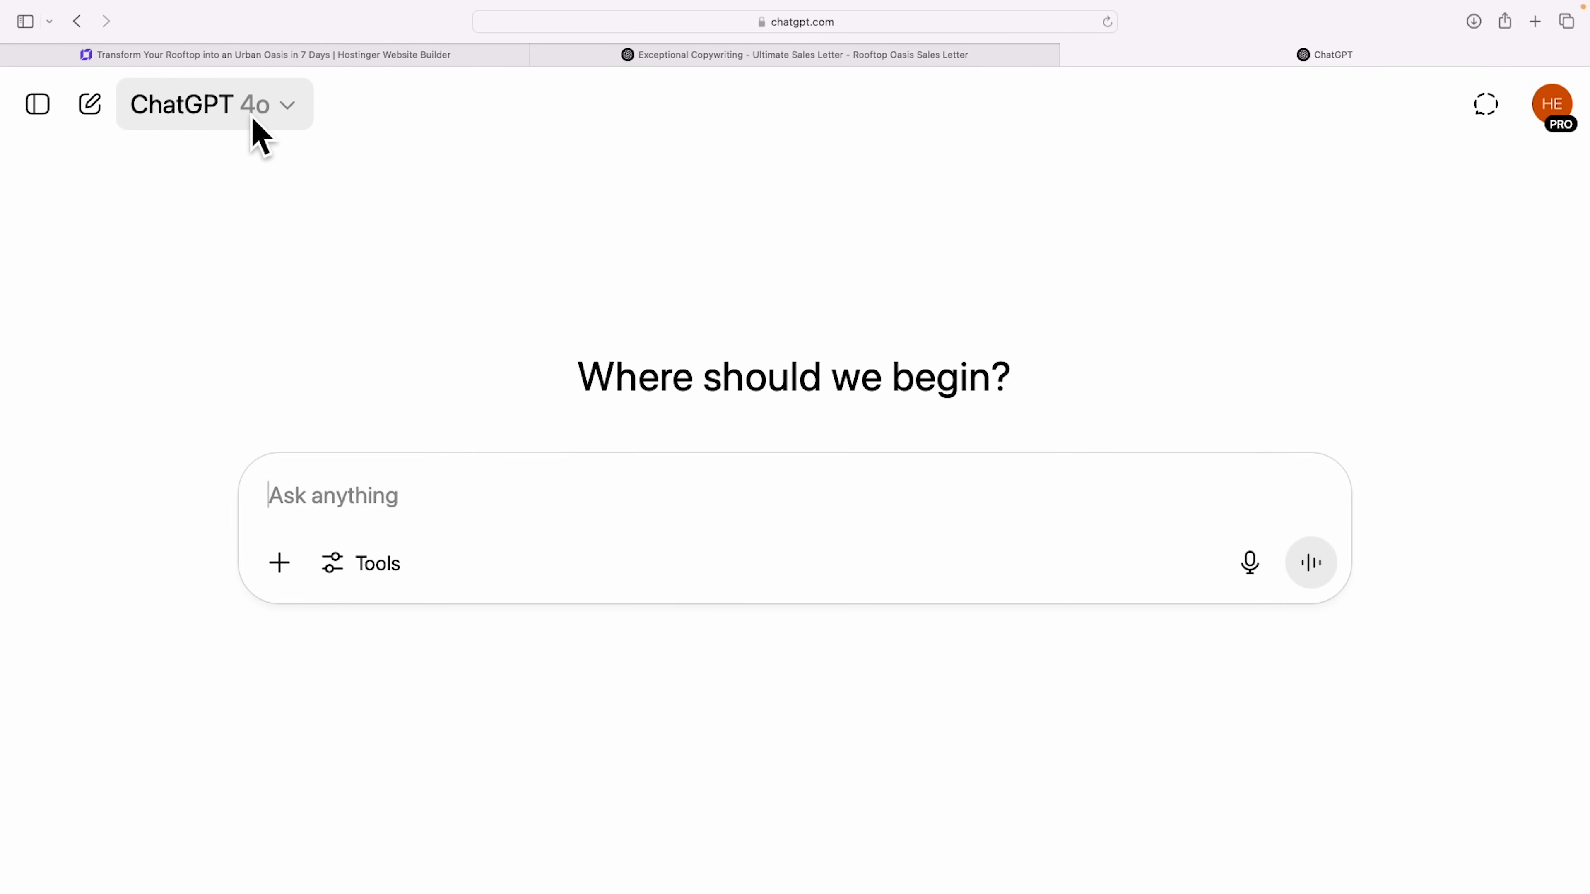
Step: Draft a ChatGPT prompt for a simple horizontal website-header logo for 'The Ultimate Urban Oasis Rooftop Blueprint', black text on transparent background, and return to Hostinger
{"action": "type", "text": "make a simple logo for: 'The Ultimate Urban Oasis Rooftop Blueprint' ... black text on transparent background. make horizontal for a website header"}
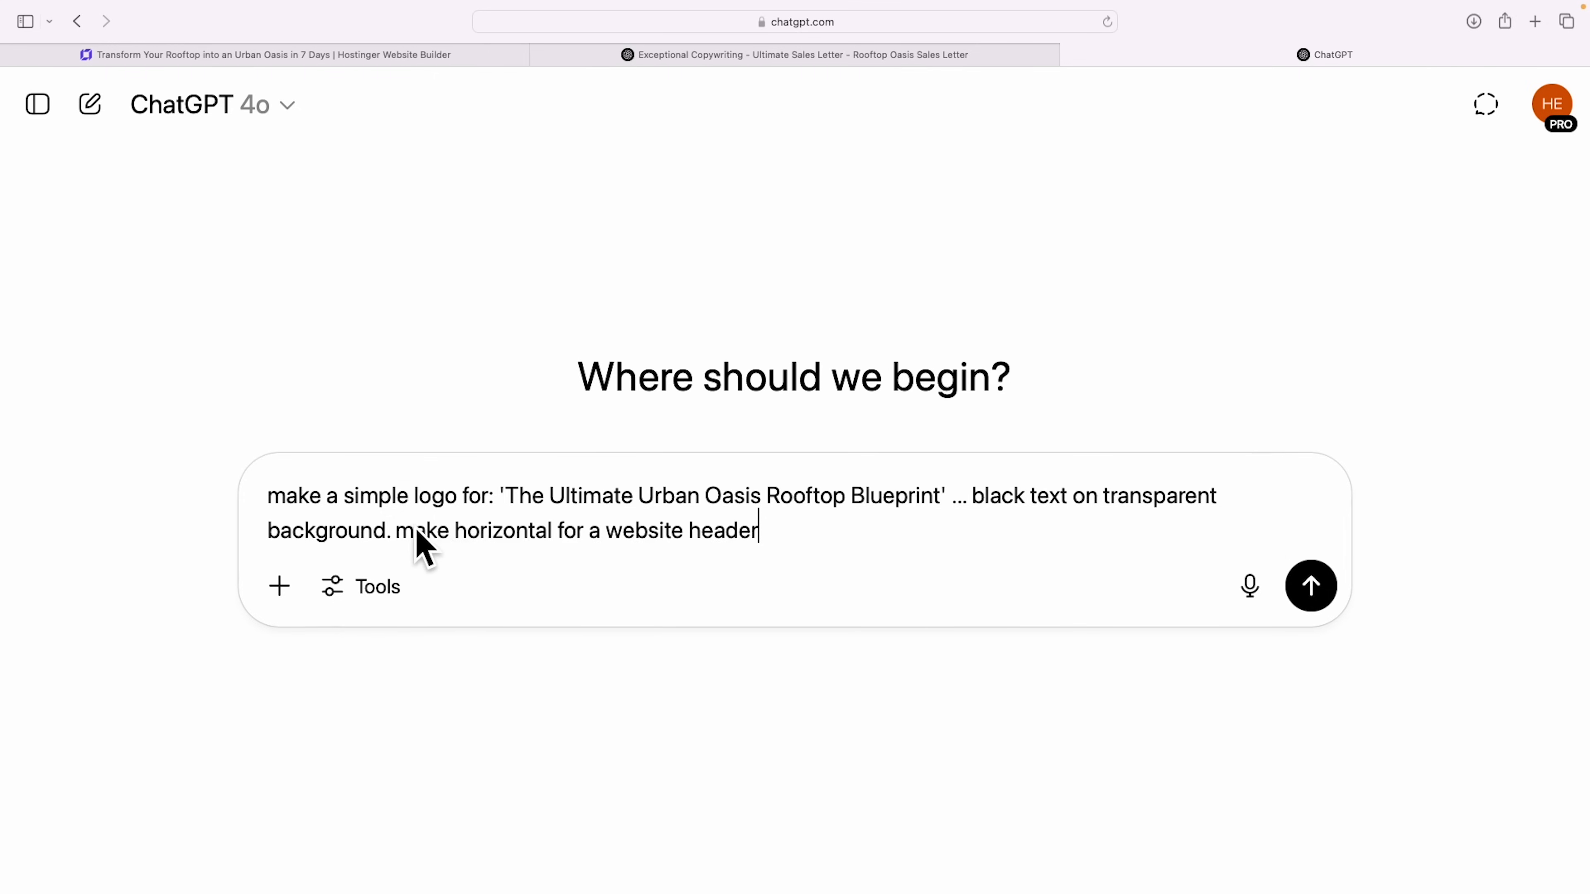
{"action": "left_click_drag", "start_coordinate": [401, 541], "coordinate": [763, 542]}
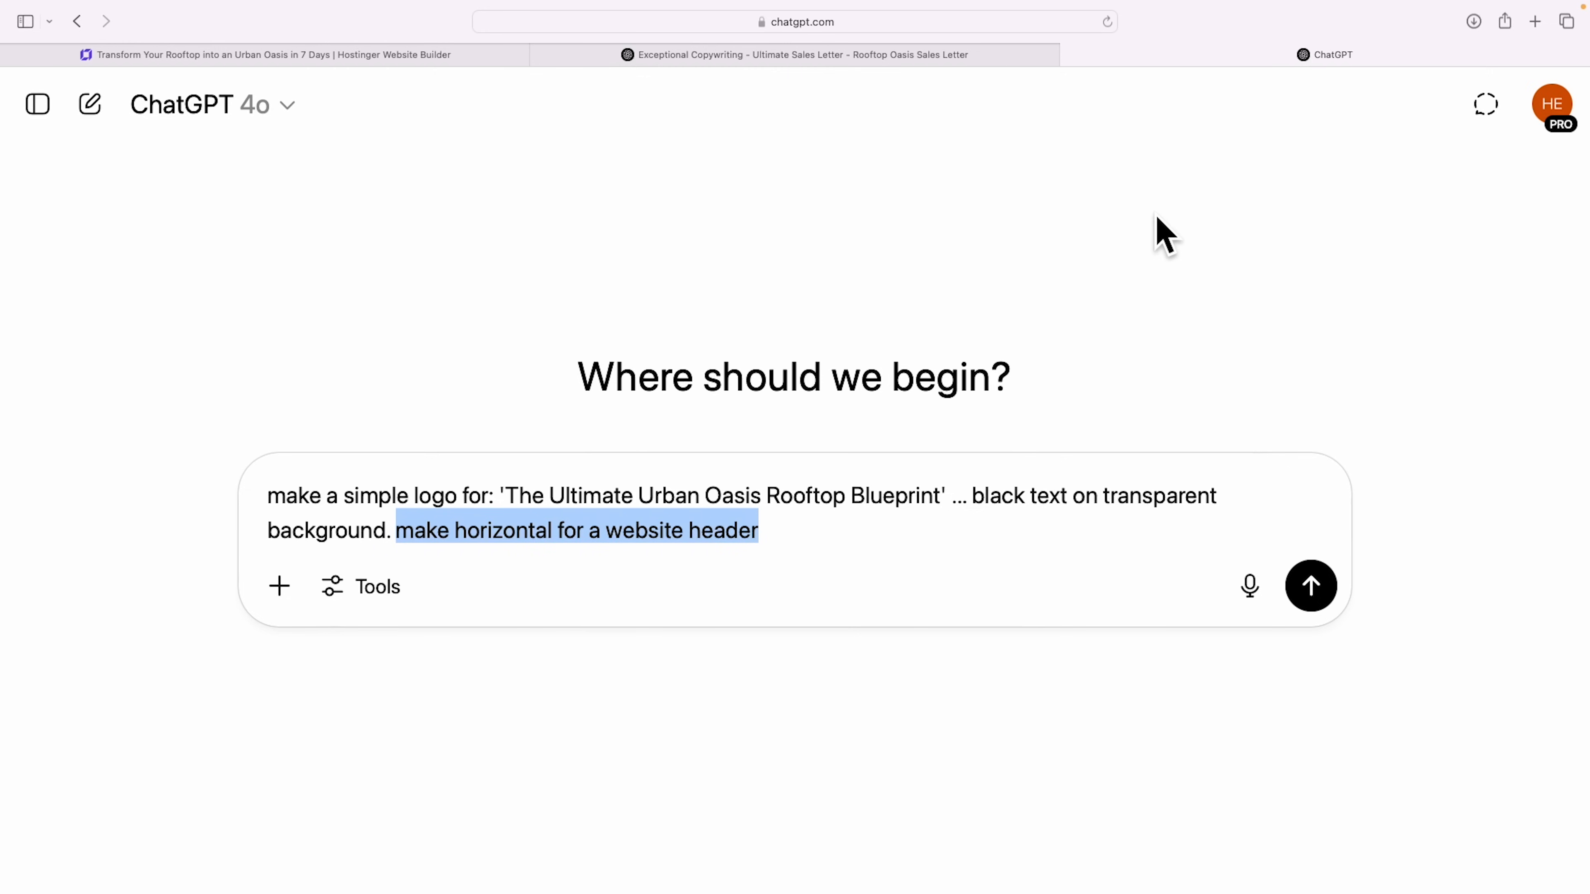
{"action": "left_click", "coordinate": [366, 59]}
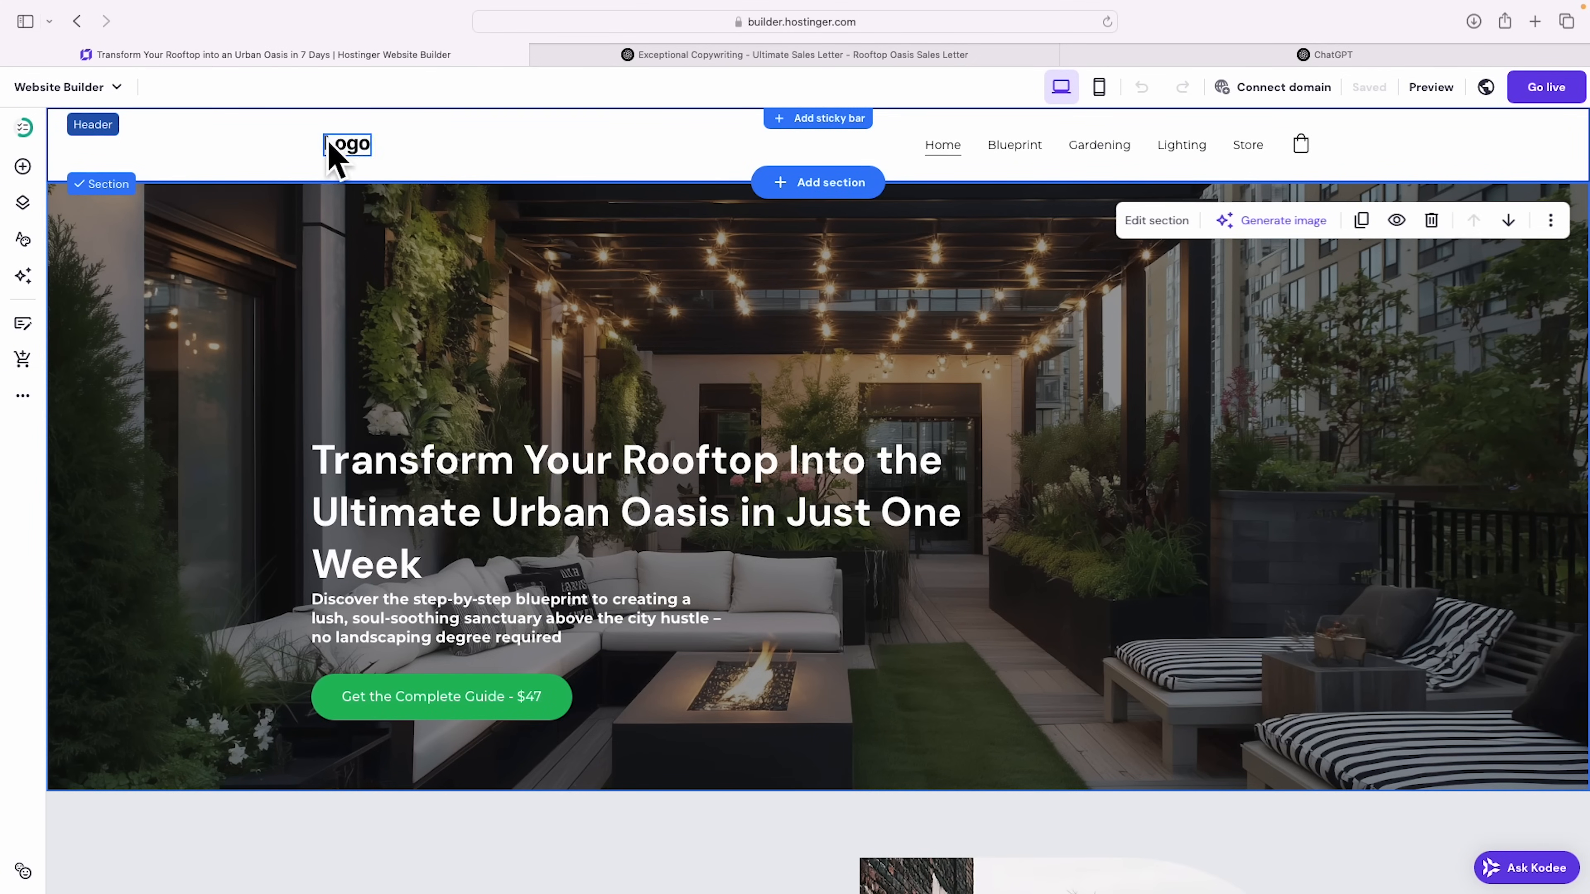
Step: Switch to ChatGPT, turn on image creation for the drafted header-logo prompt, and submit it
{"action": "left_click", "coordinate": [1180, 57]}
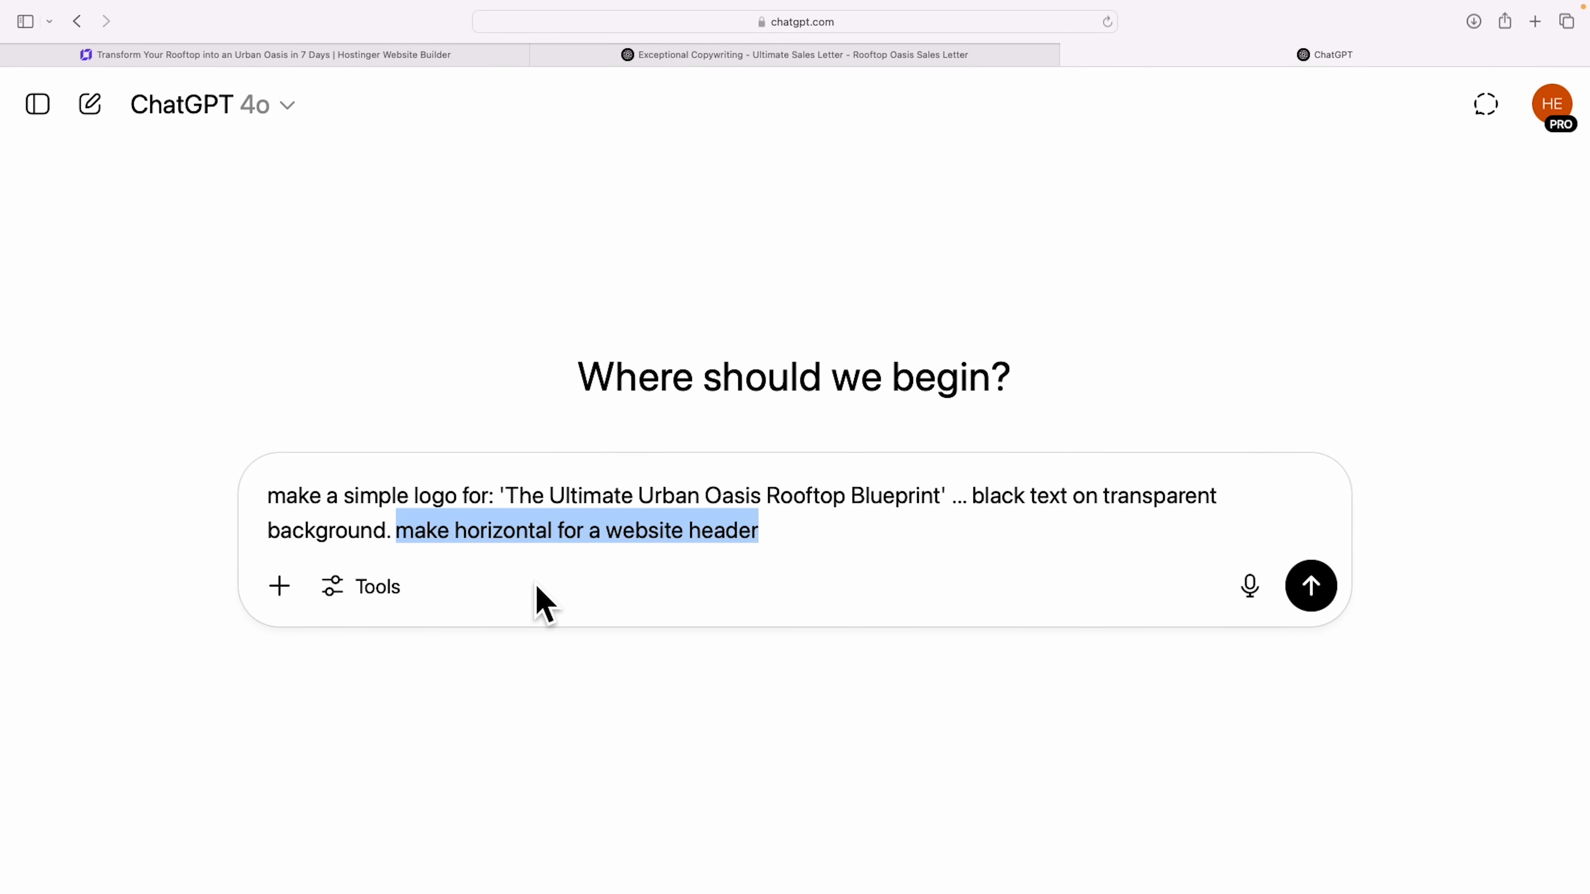
{"action": "left_click", "coordinate": [389, 589]}
{"action": "left_click", "coordinate": [408, 665]}
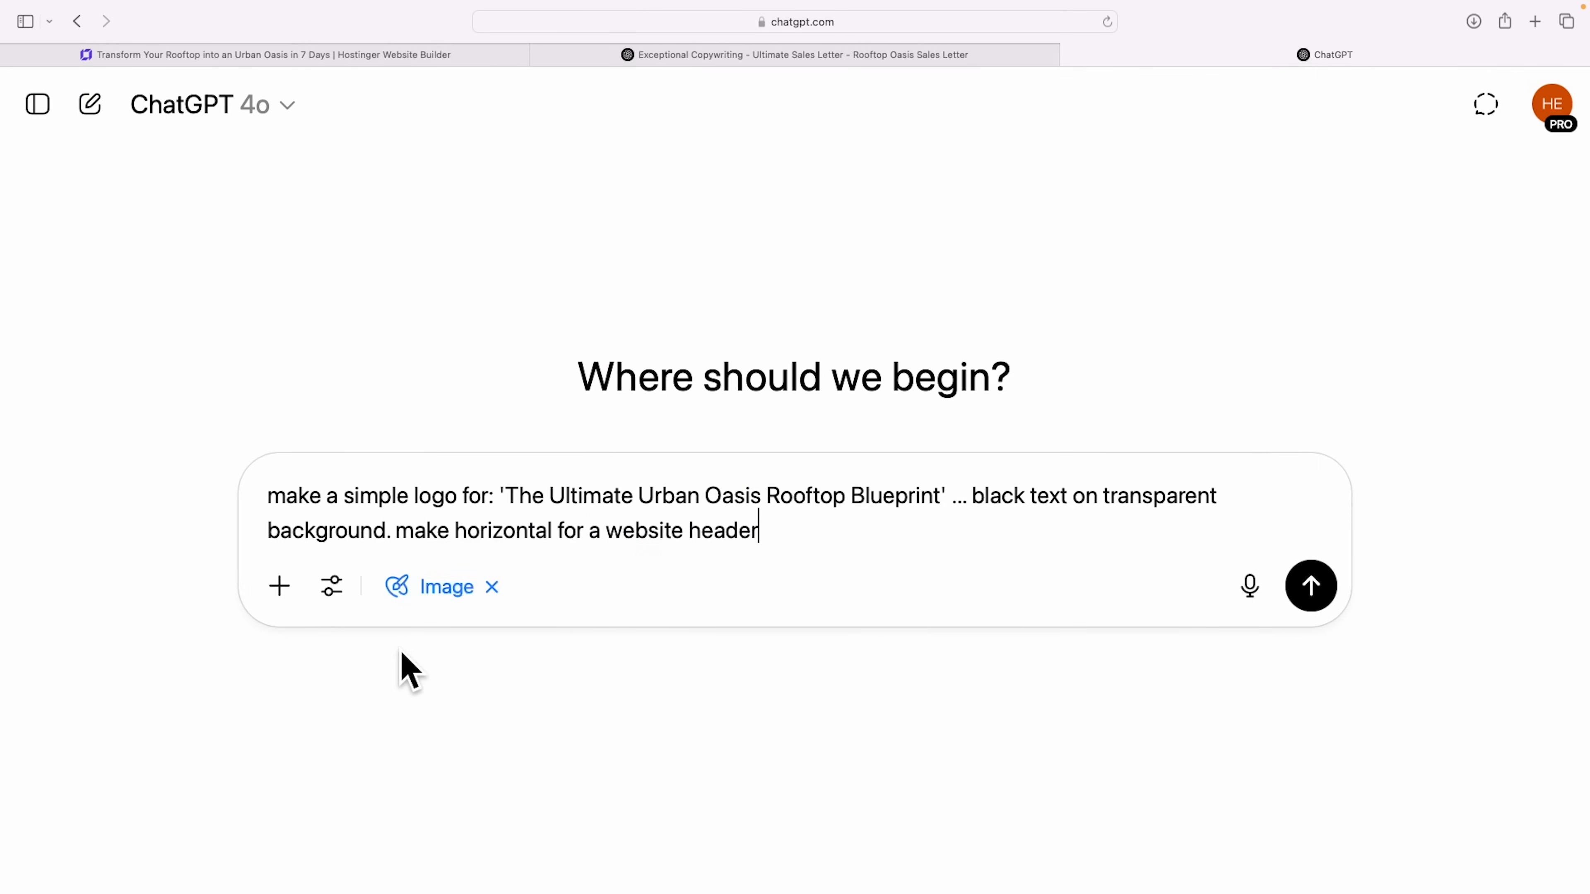
{"action": "left_click", "coordinate": [1310, 586]}
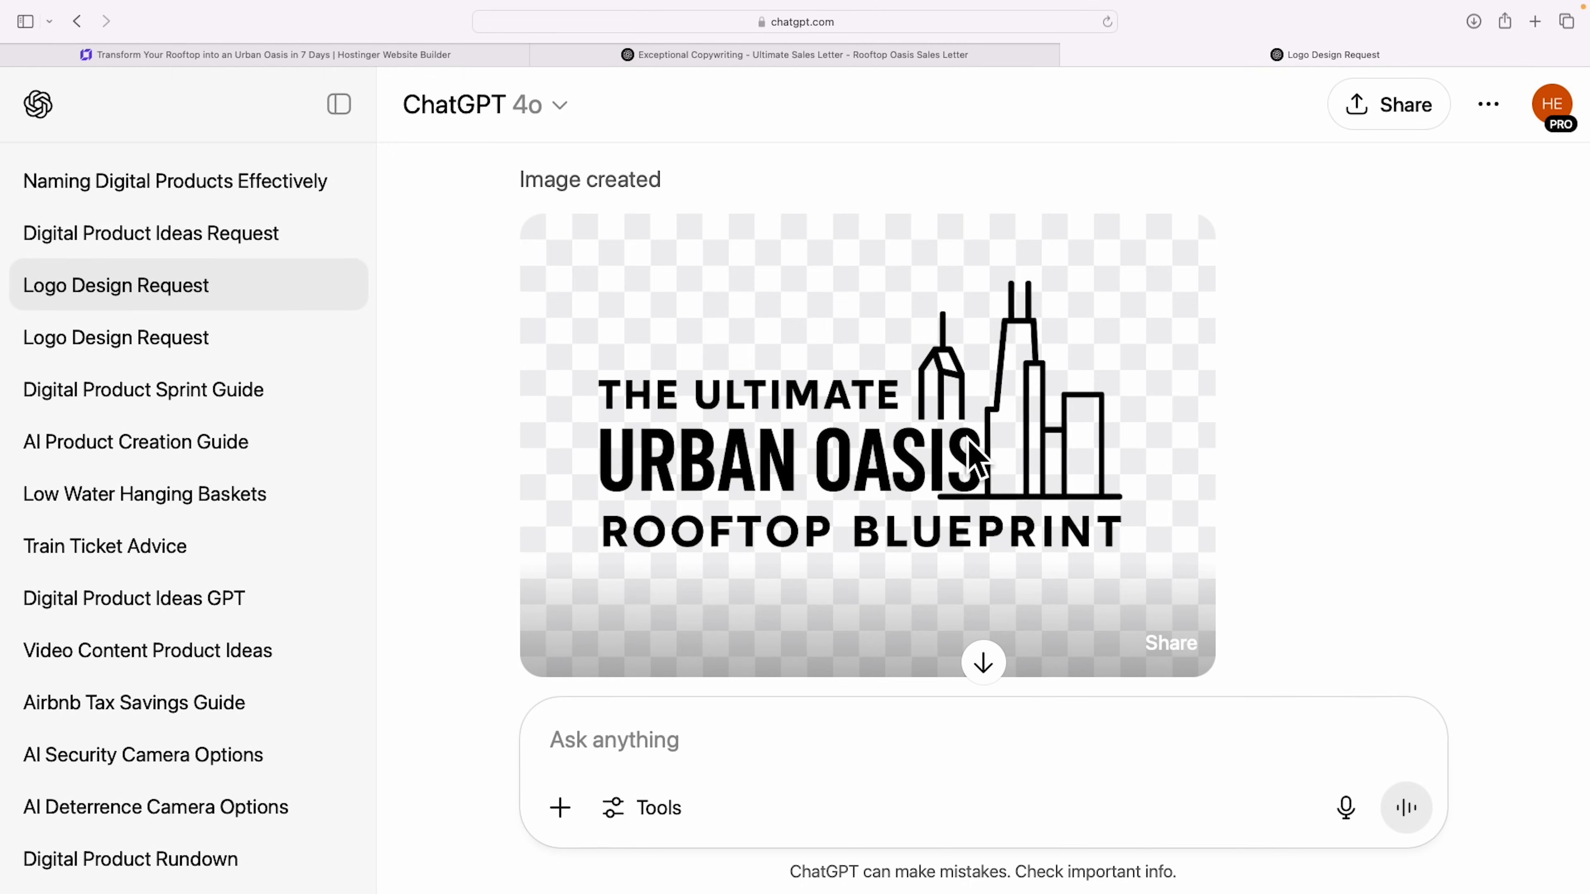
Step: Save the generated logo image as "logo" in Downloads, and open the header's logo settings in Hostinger
{"action": "right_click", "coordinate": [987, 433]}
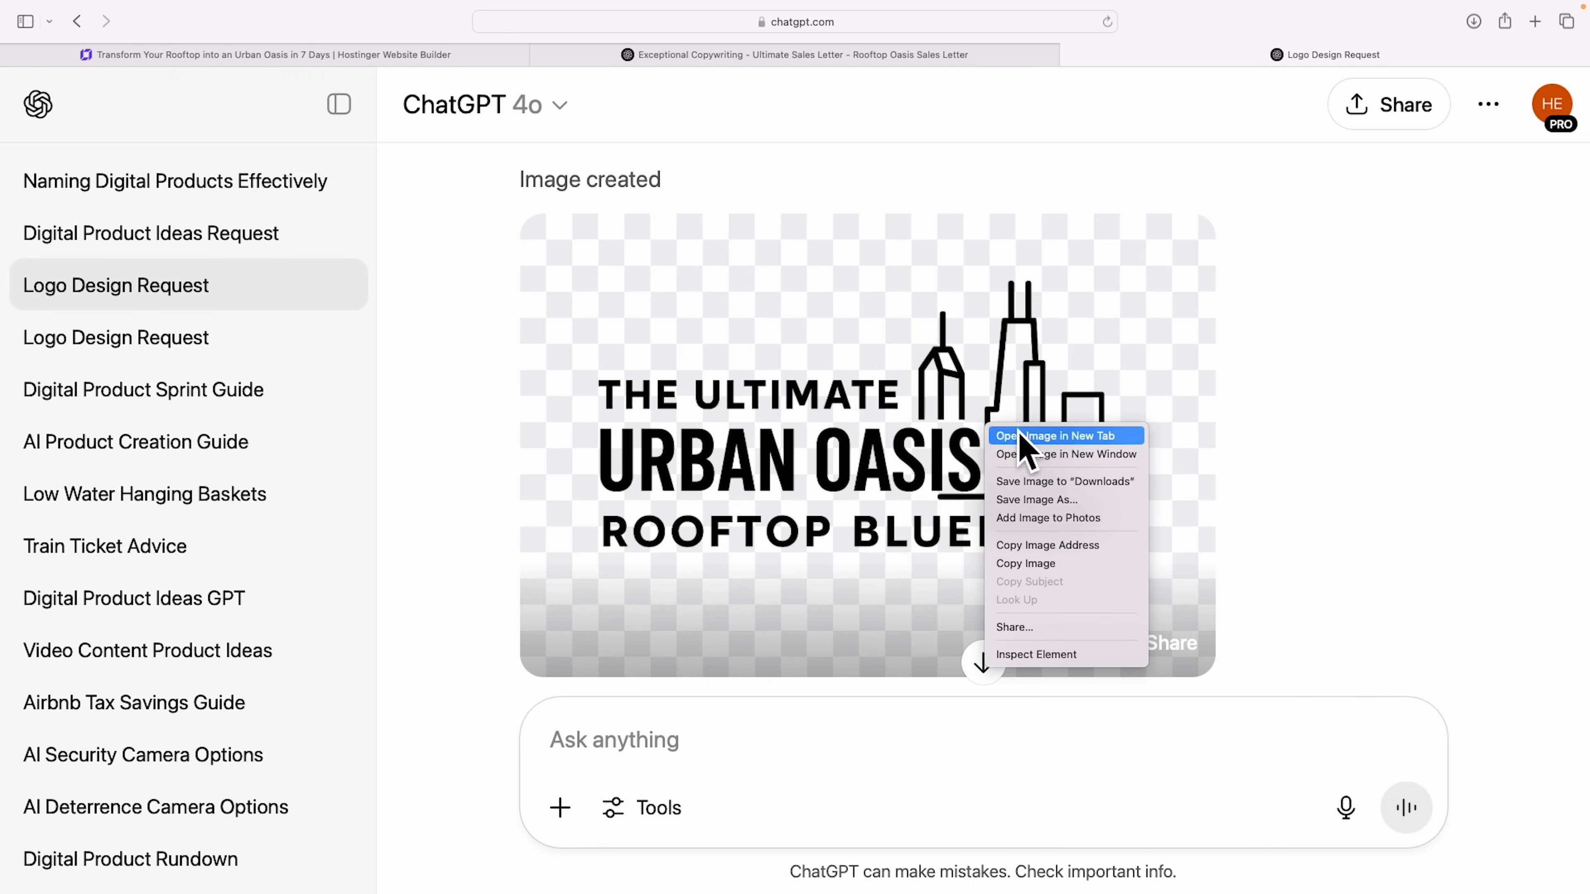
{"action": "left_click", "coordinate": [1023, 500]}
{"action": "type", "text": "logo"}
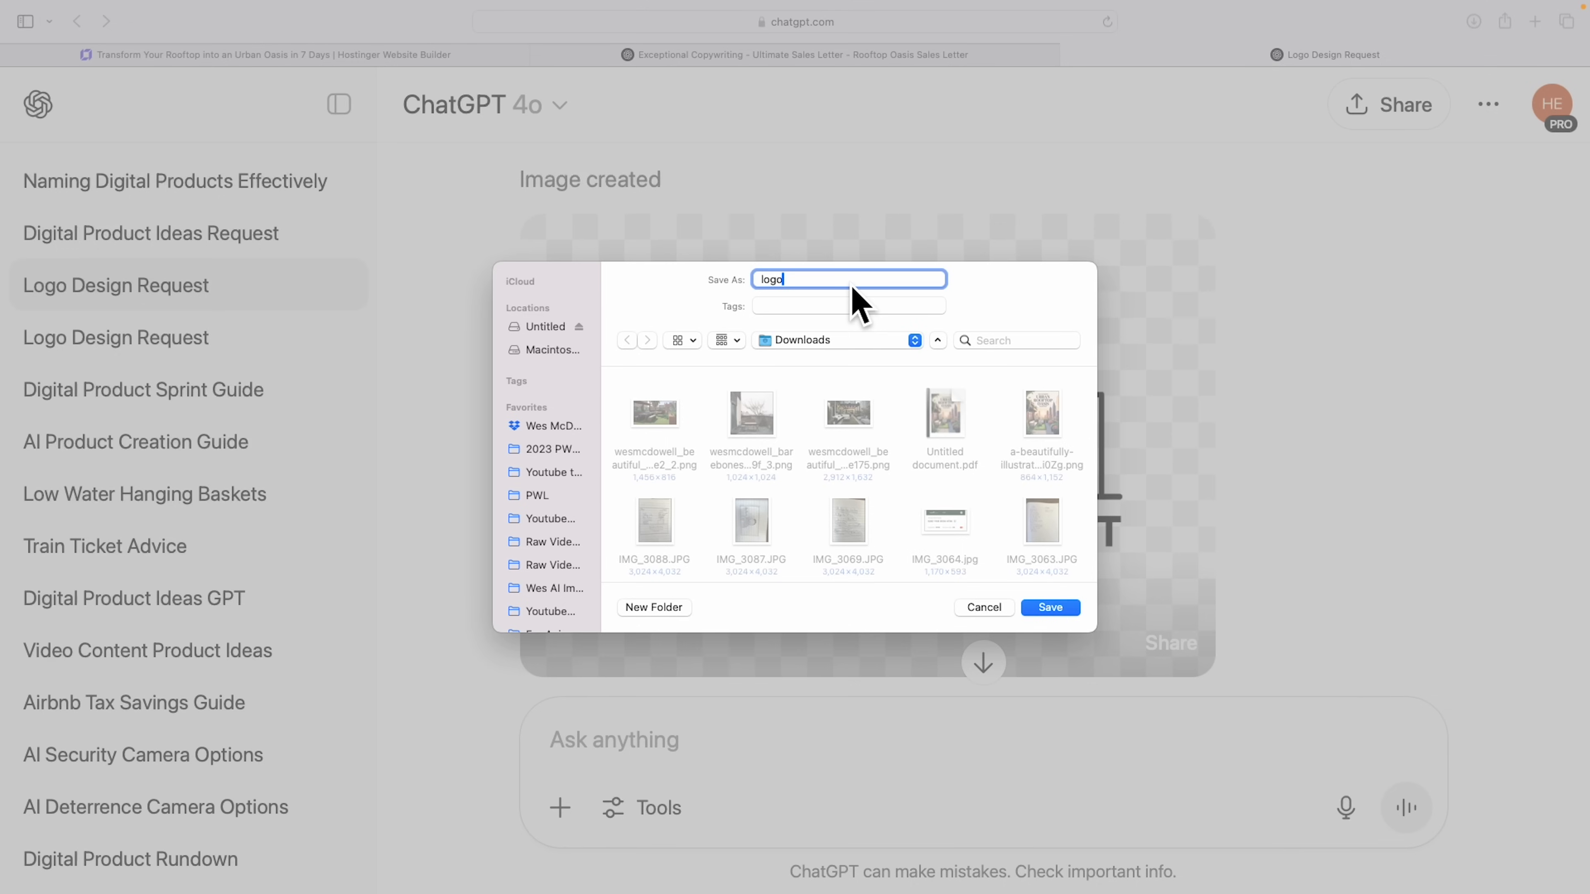
{"action": "left_click", "coordinate": [1051, 609]}
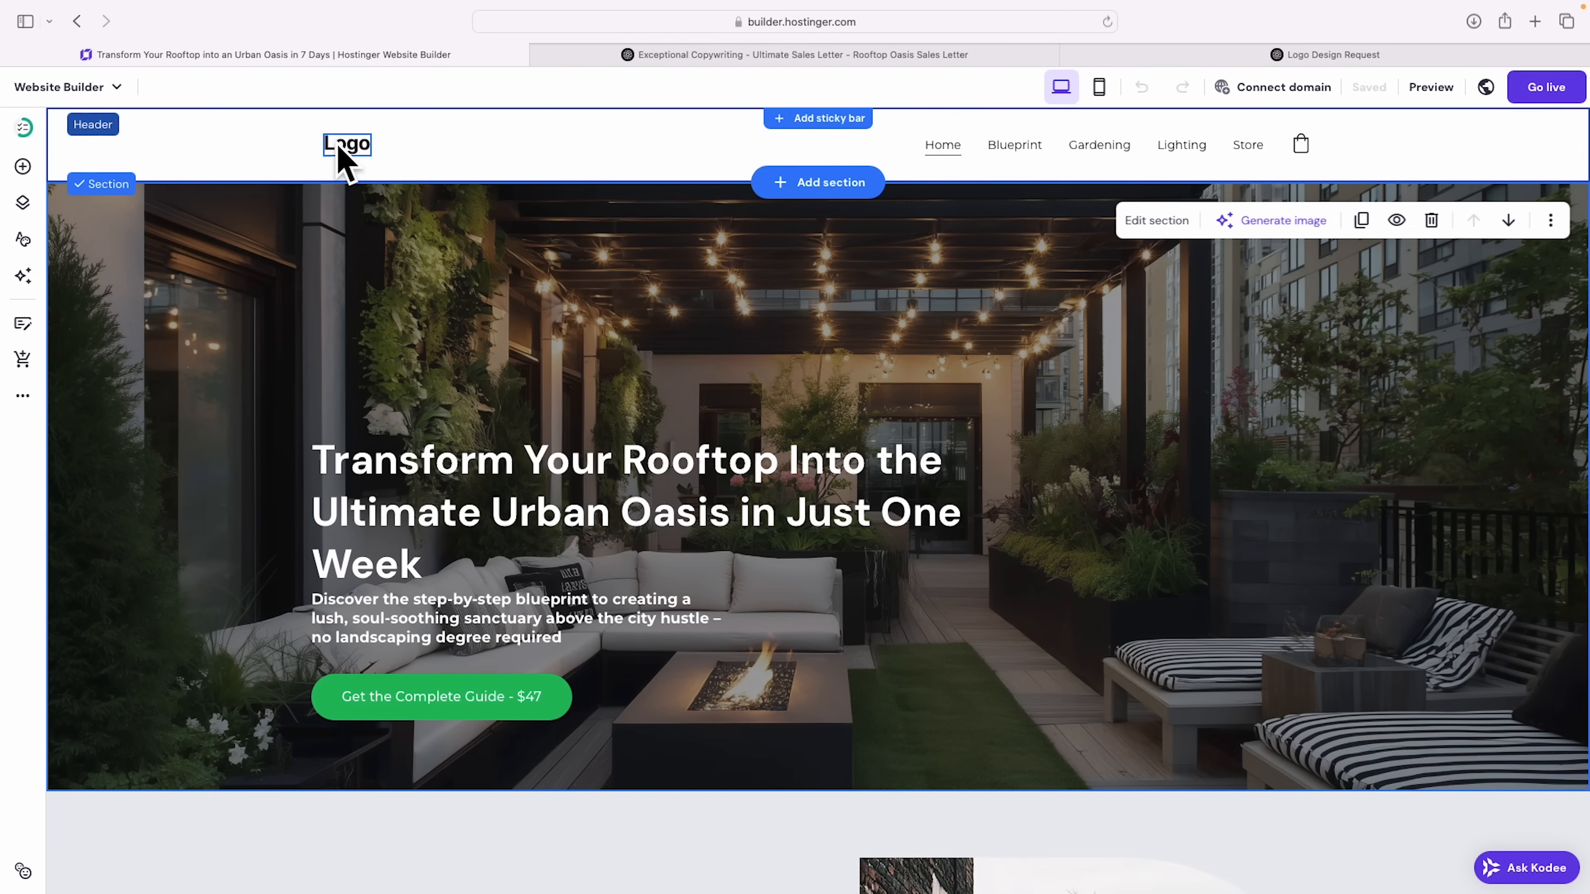
{"action": "left_click", "coordinate": [350, 153]}
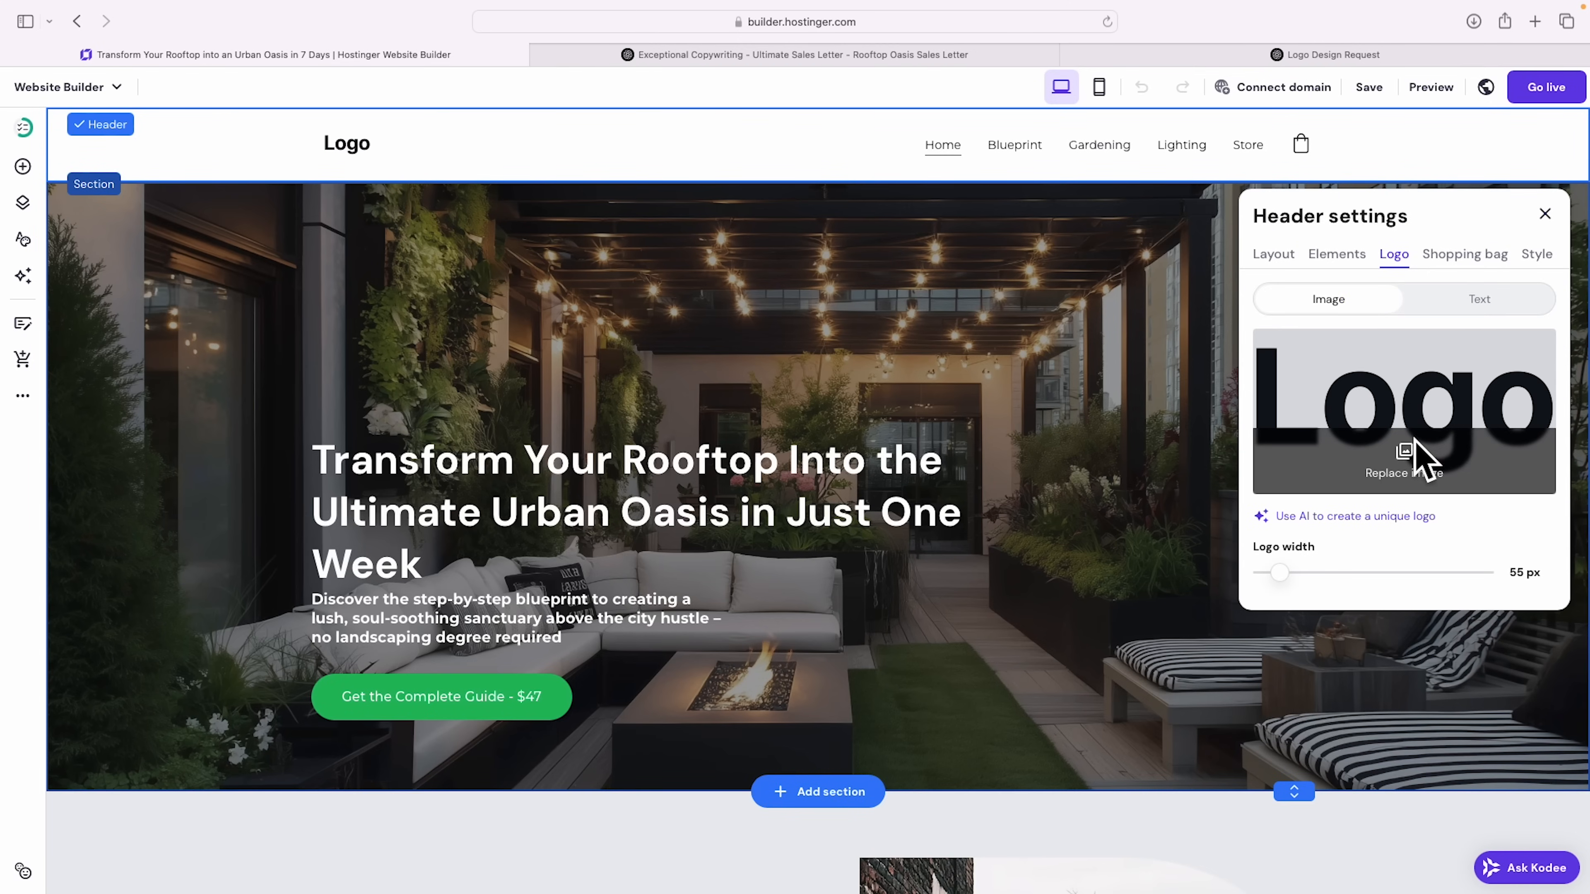
{"action": "left_click", "coordinate": [1480, 300]}
{"action": "left_click", "coordinate": [1307, 379]}
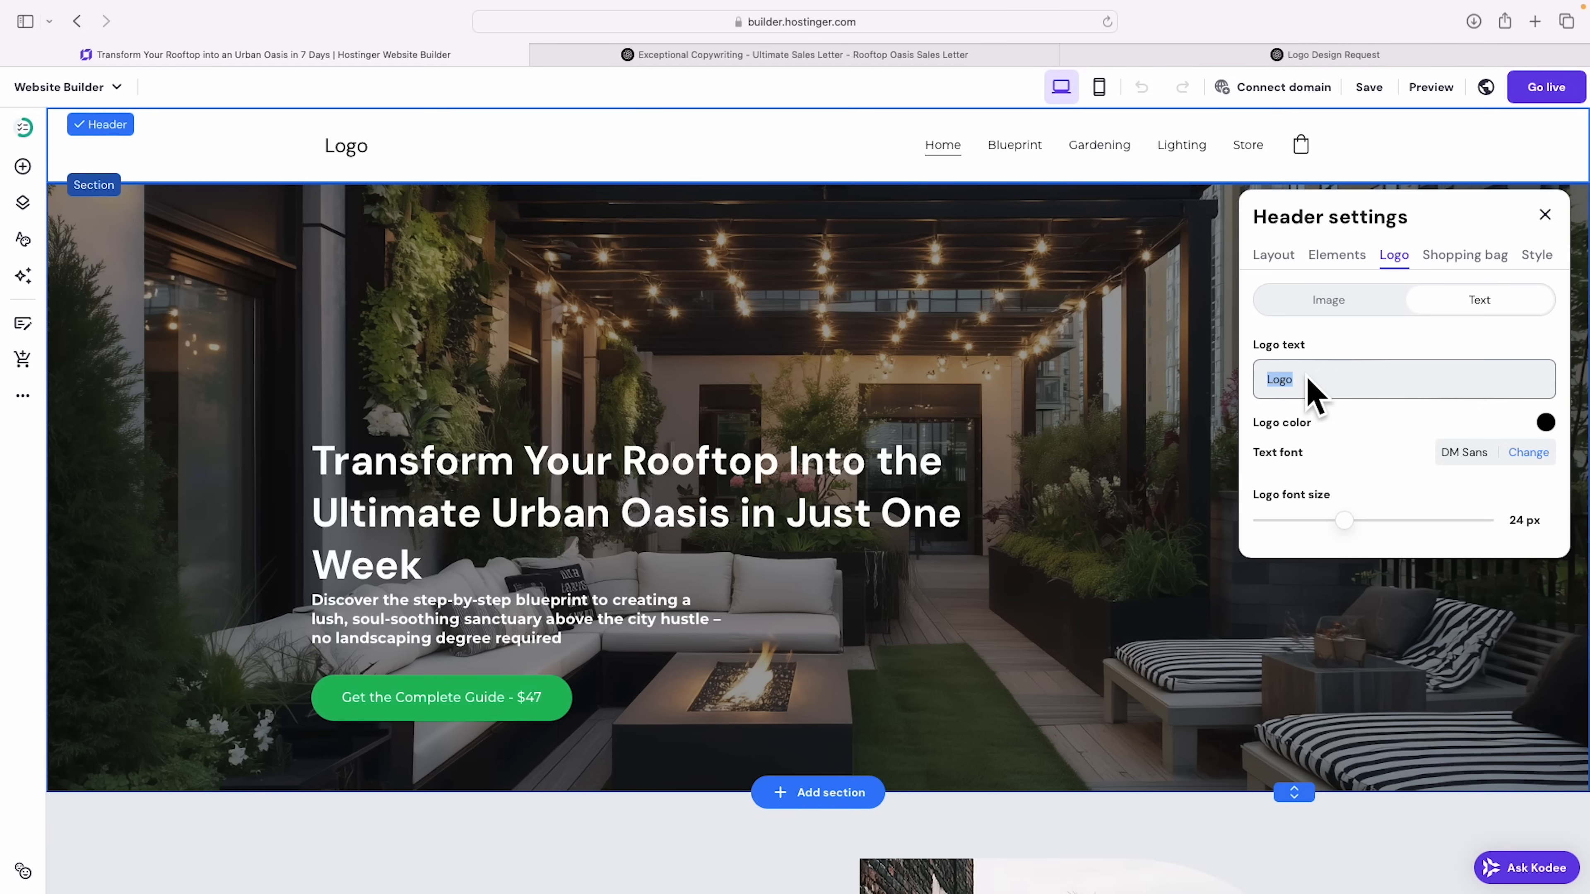
{"action": "left_click", "coordinate": [1329, 300]}
Step: Replace the placeholder header logo with the saved logo image, enlarge its width, and close the header settings
{"action": "left_click", "coordinate": [1402, 470]}
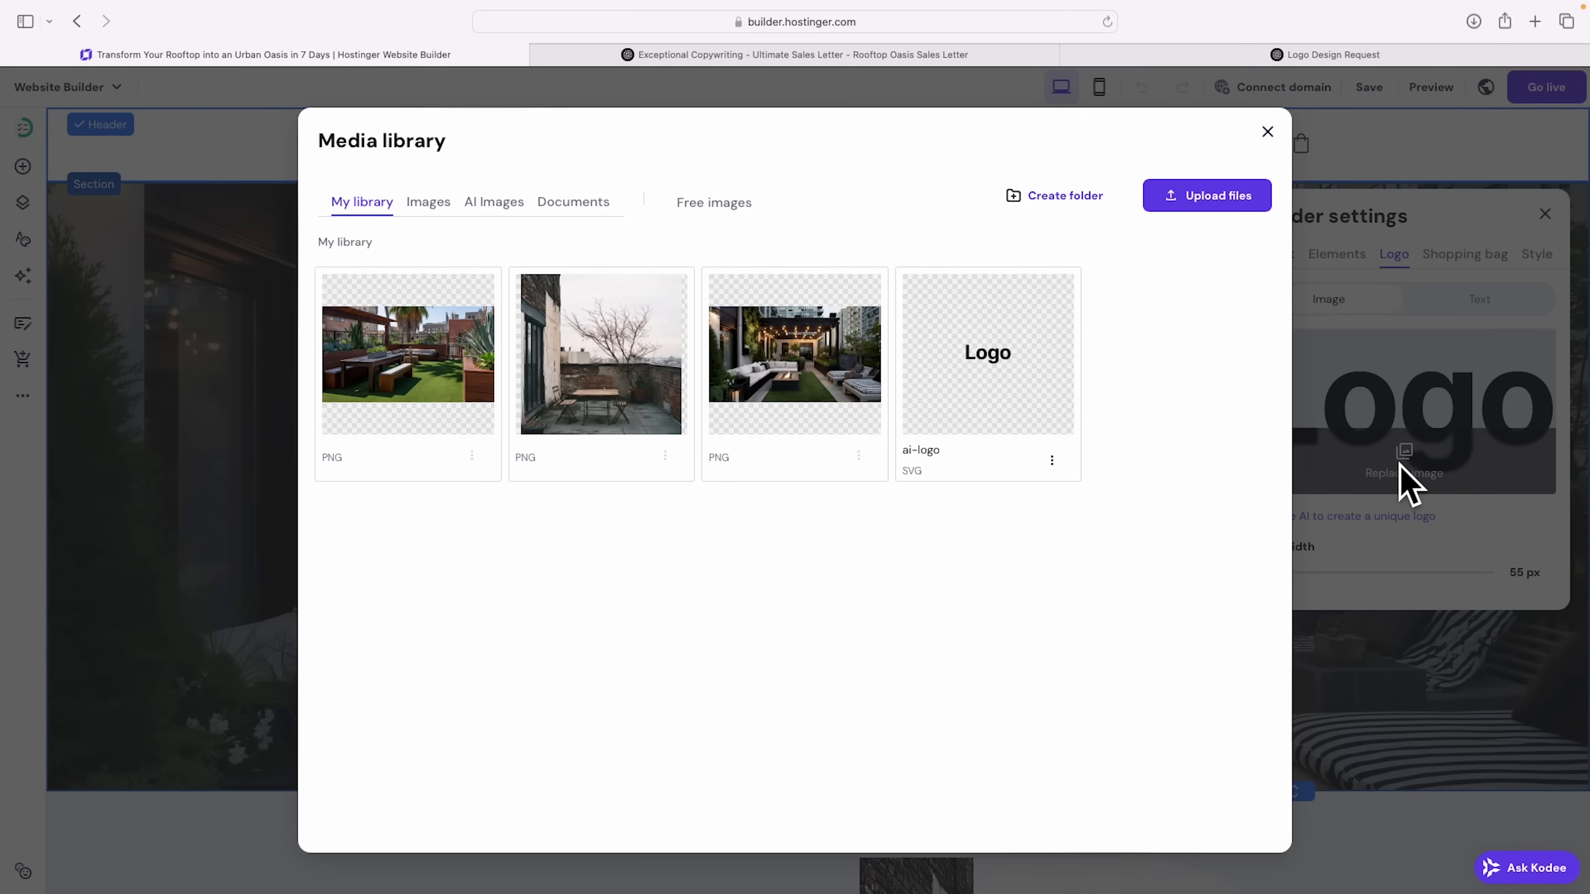
{"action": "left_click_drag", "start_coordinate": [1395, 482], "coordinate": [778, 407]}
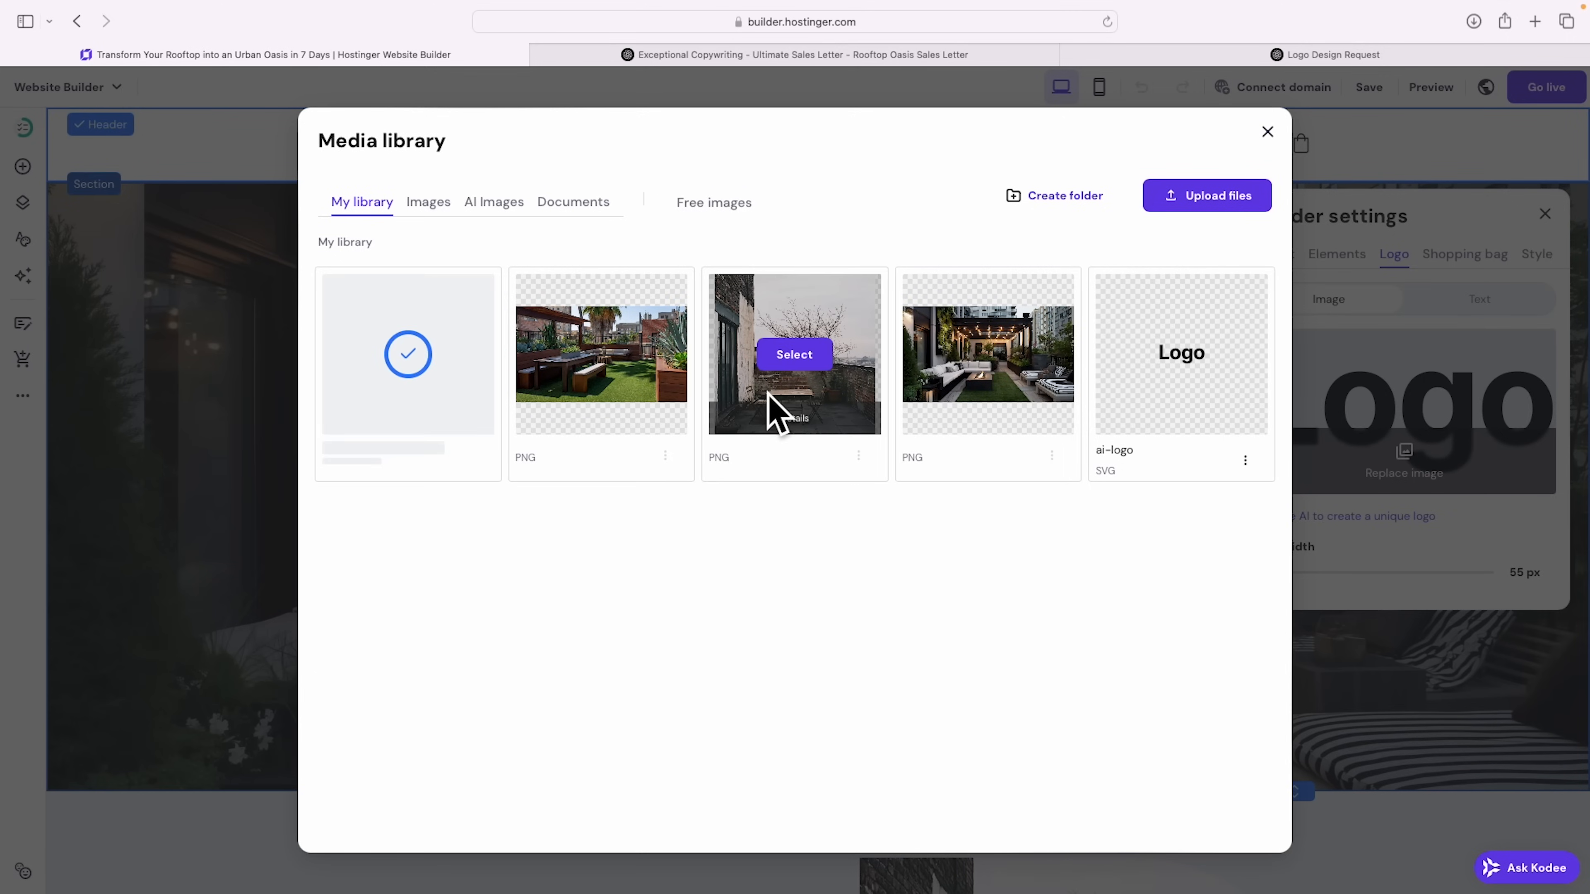
{"action": "left_click", "coordinate": [406, 354]}
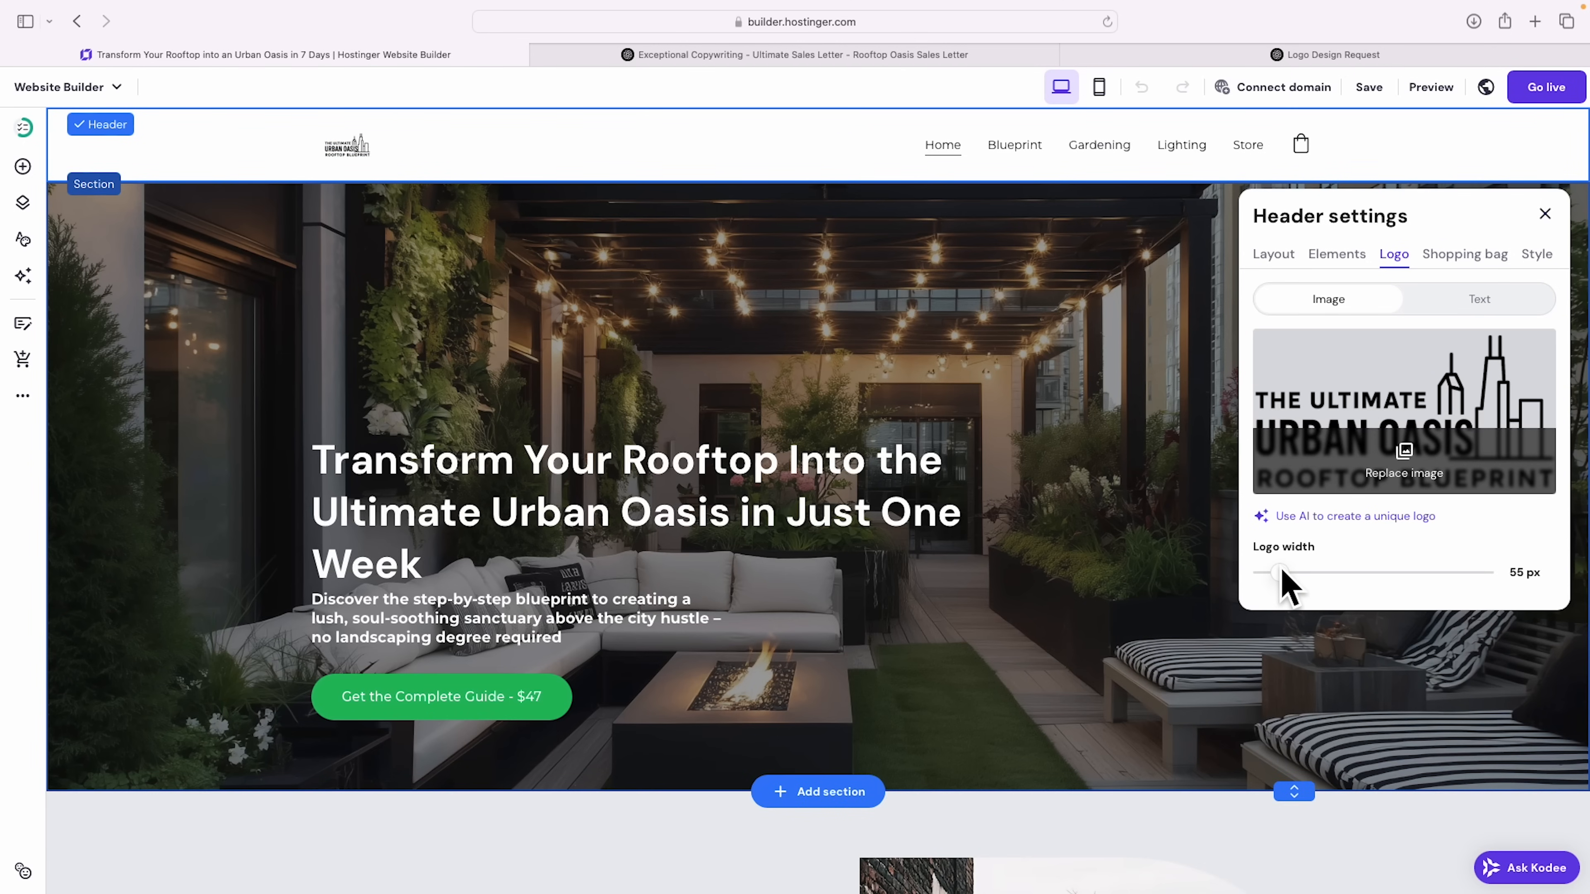
{"action": "left_click_drag", "start_coordinate": [1277, 573], "coordinate": [1346, 600]}
{"action": "left_click", "coordinate": [1178, 310]}
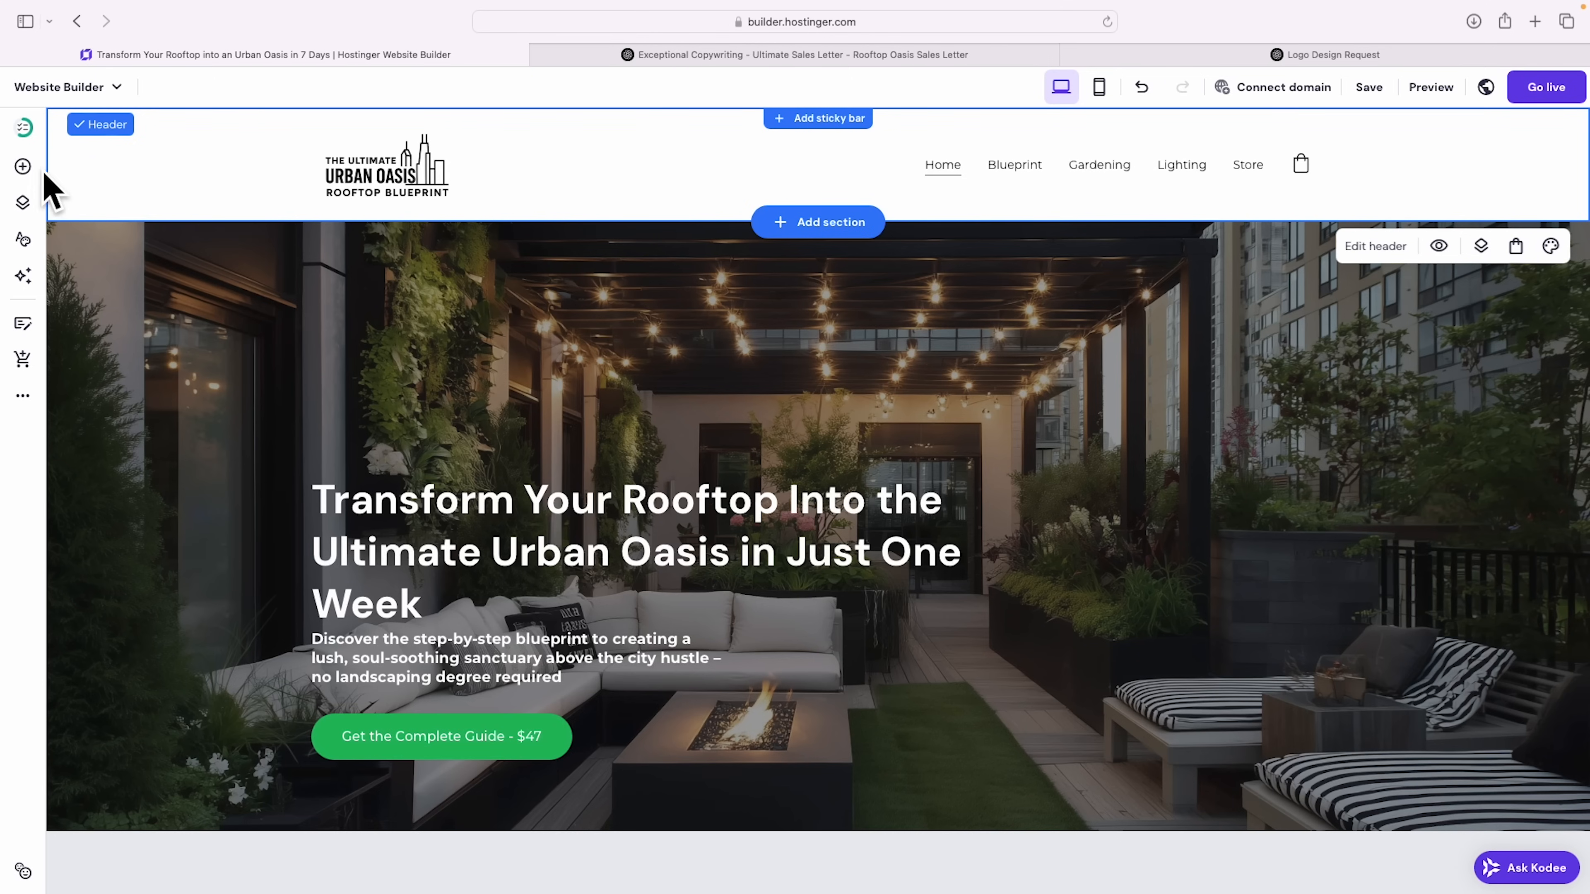
Step: Delete the Gardening, Lighting, Store and Blueprint pages from the site's main navigation
{"action": "left_click", "coordinate": [23, 203]}
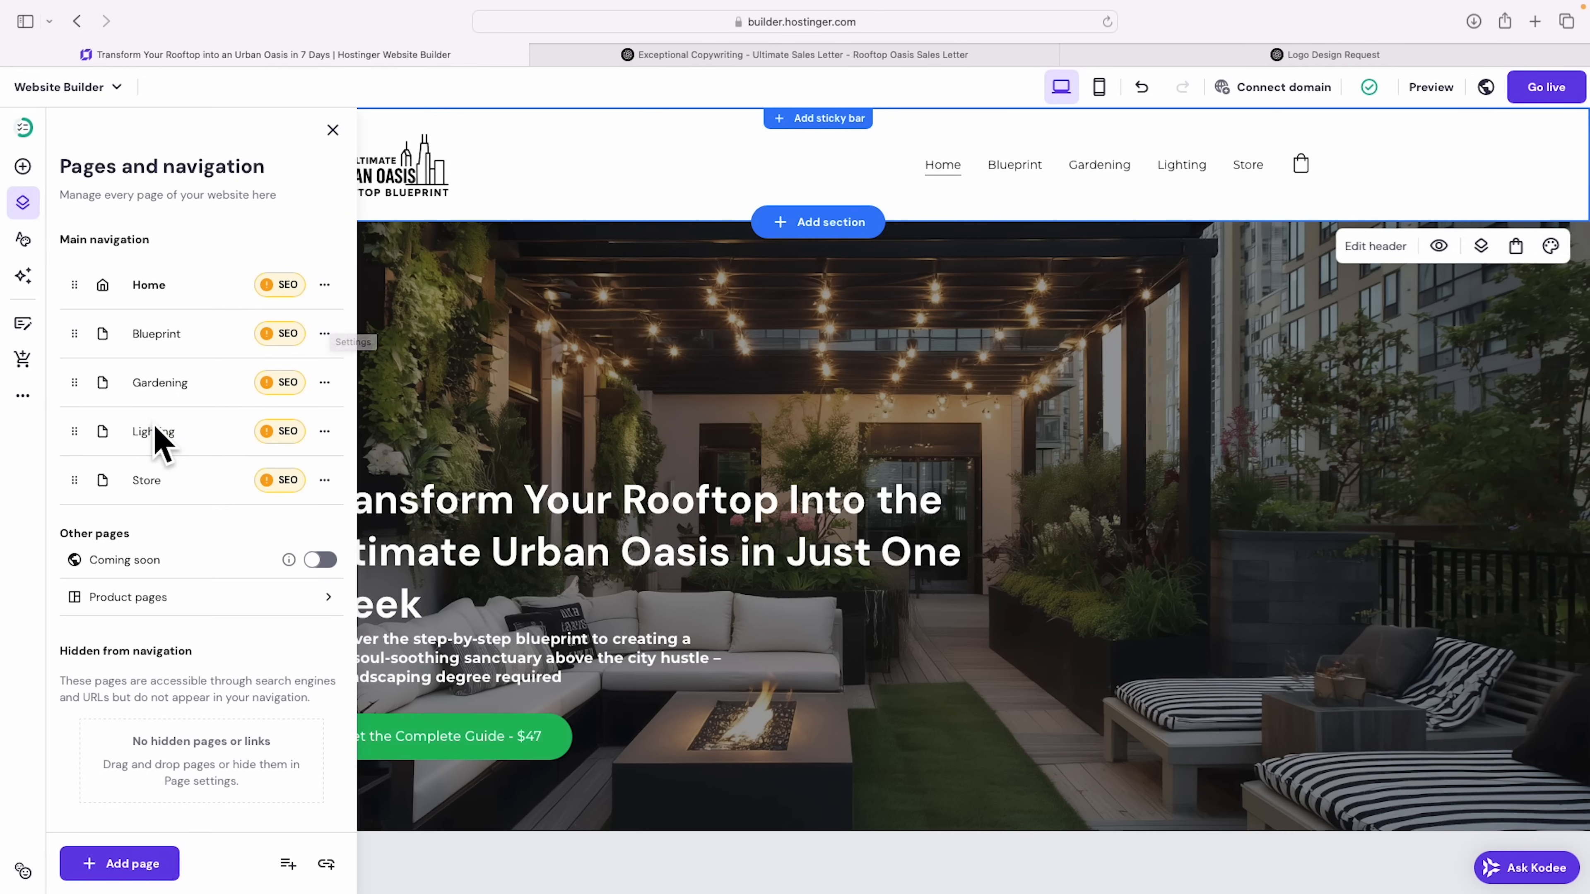
{"action": "left_click", "coordinate": [324, 384]}
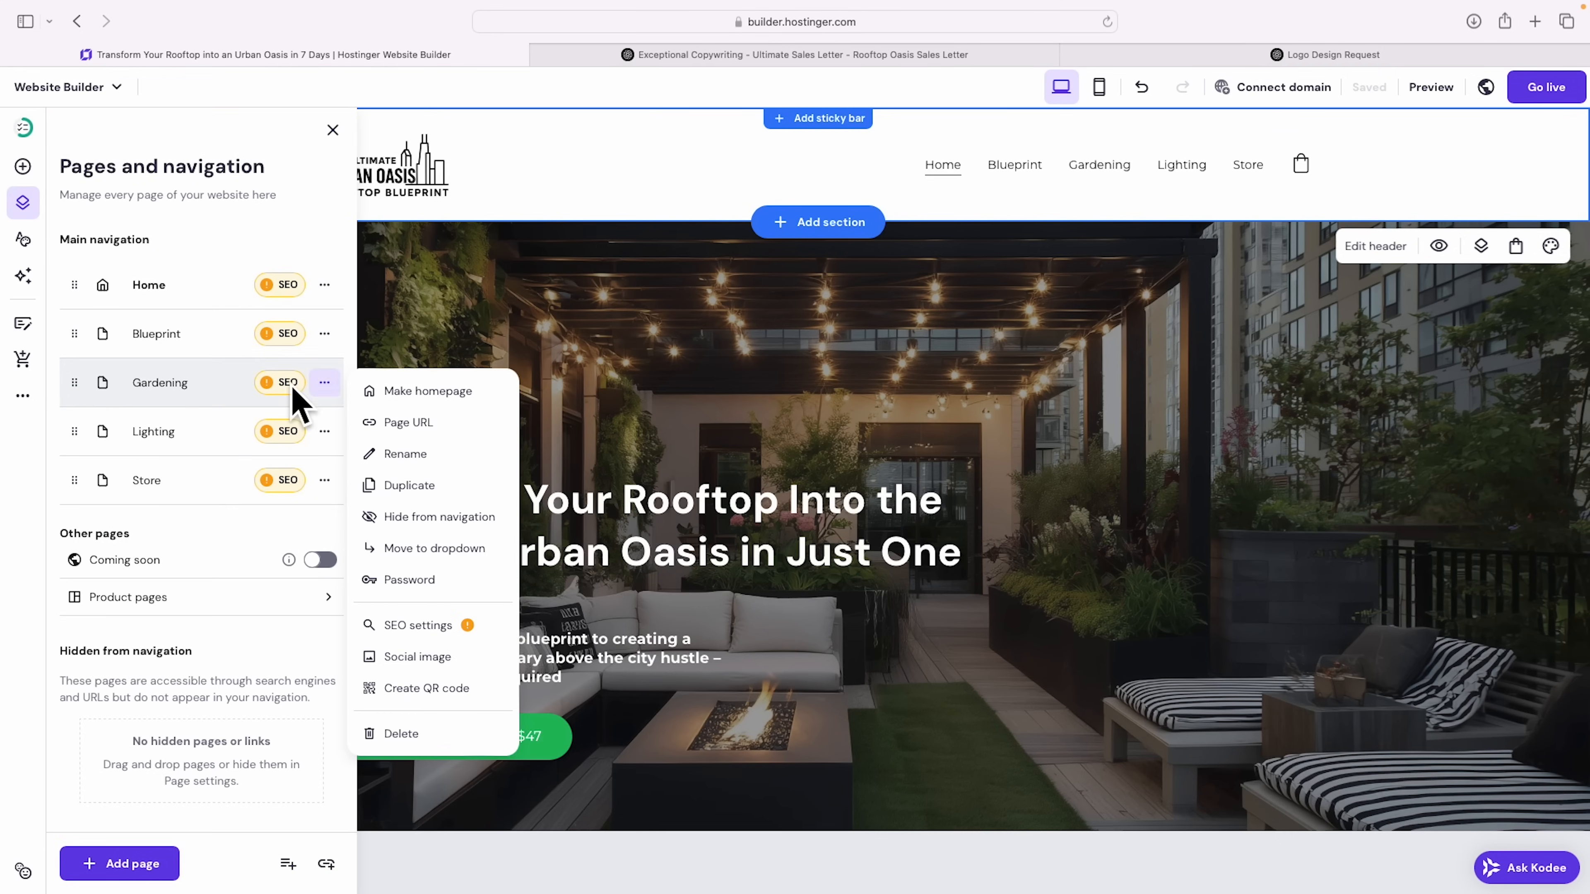
{"action": "left_click", "coordinate": [401, 734]}
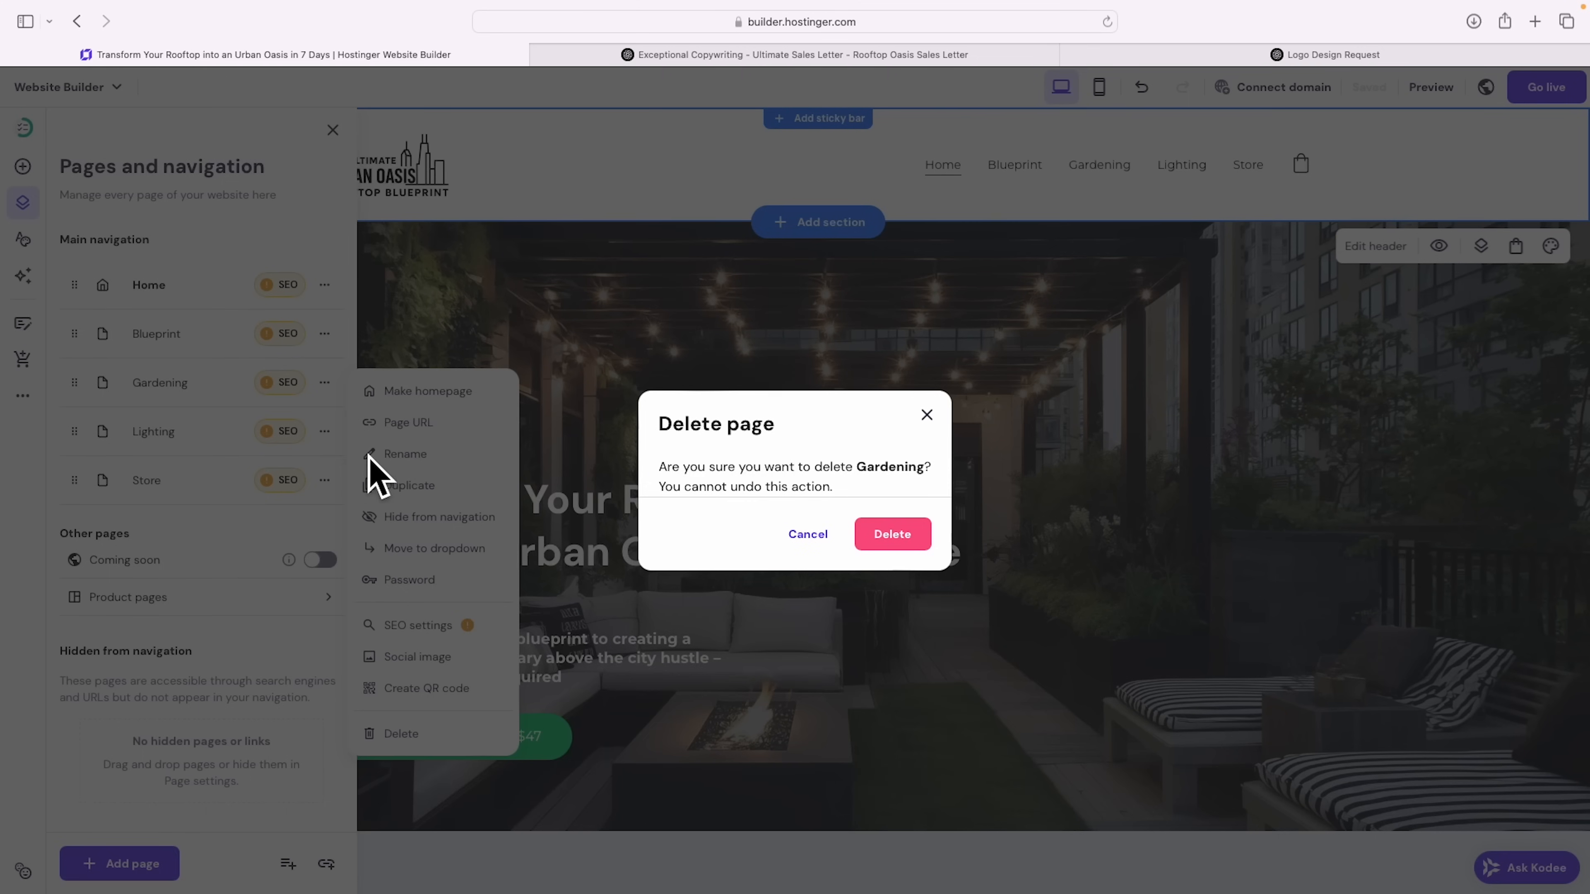
{"action": "left_click", "coordinate": [887, 535]}
{"action": "left_click", "coordinate": [324, 382]}
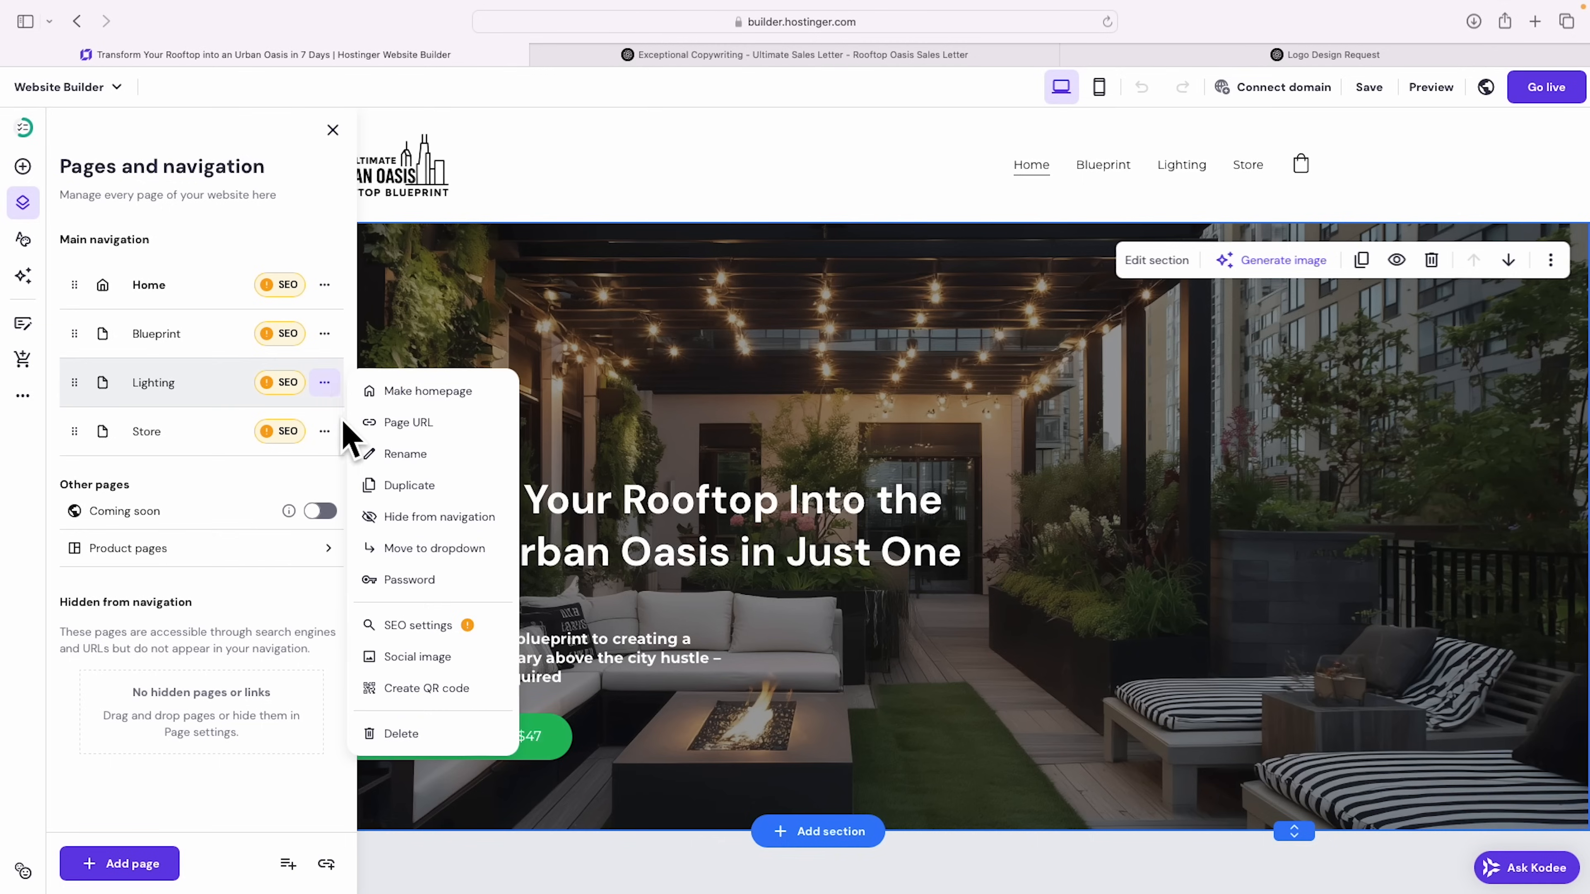
{"action": "left_click", "coordinate": [401, 733]}
{"action": "left_click", "coordinate": [908, 542]}
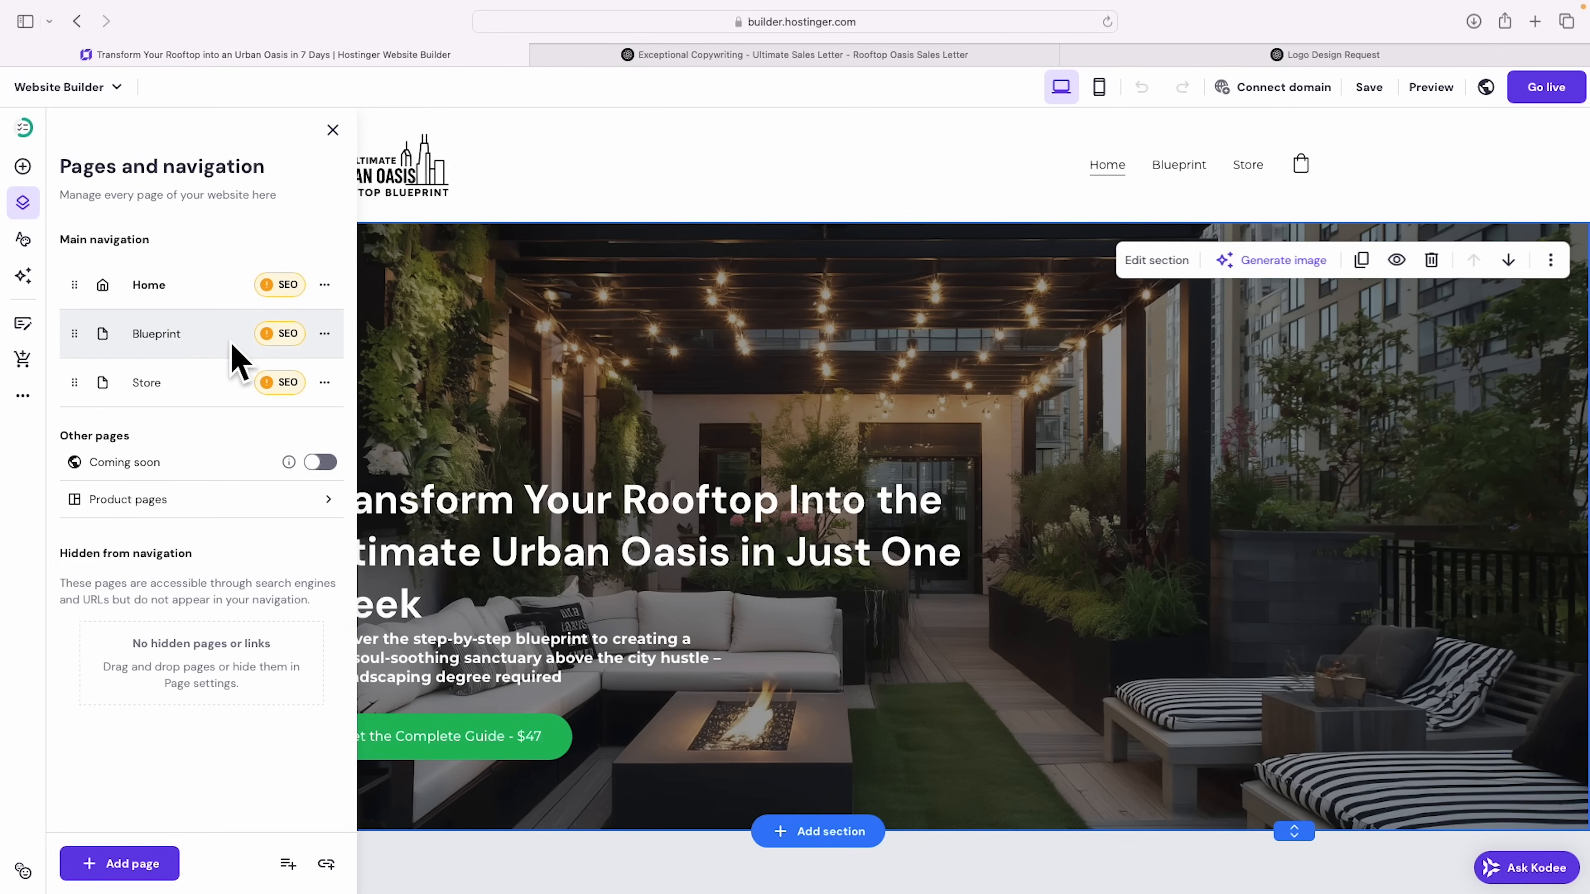
{"action": "left_click", "coordinate": [324, 383]}
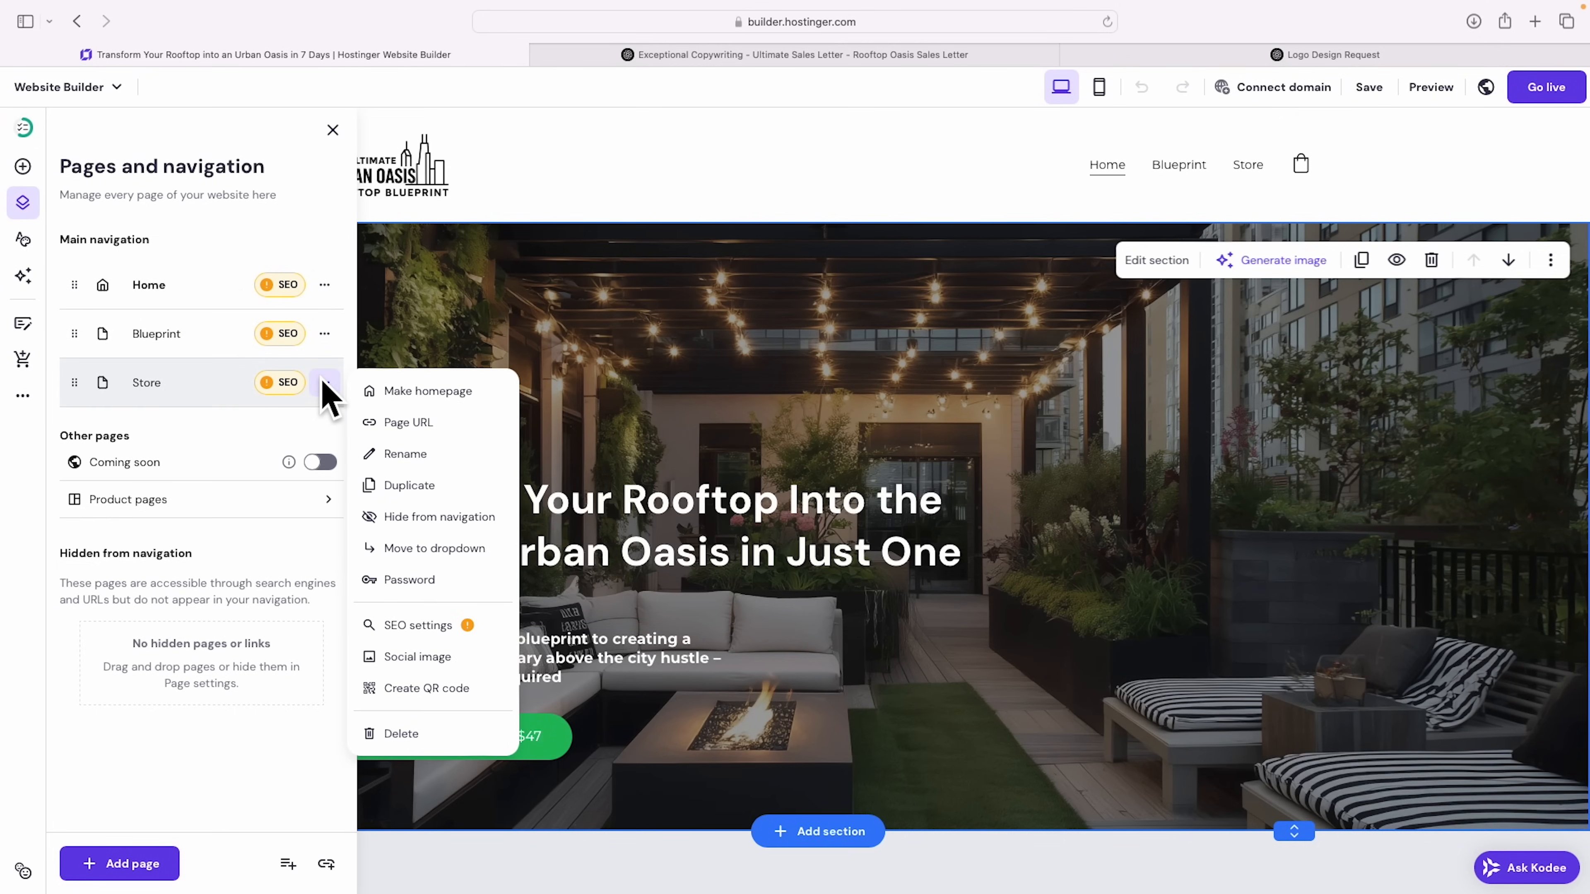
{"action": "left_click", "coordinate": [422, 734]}
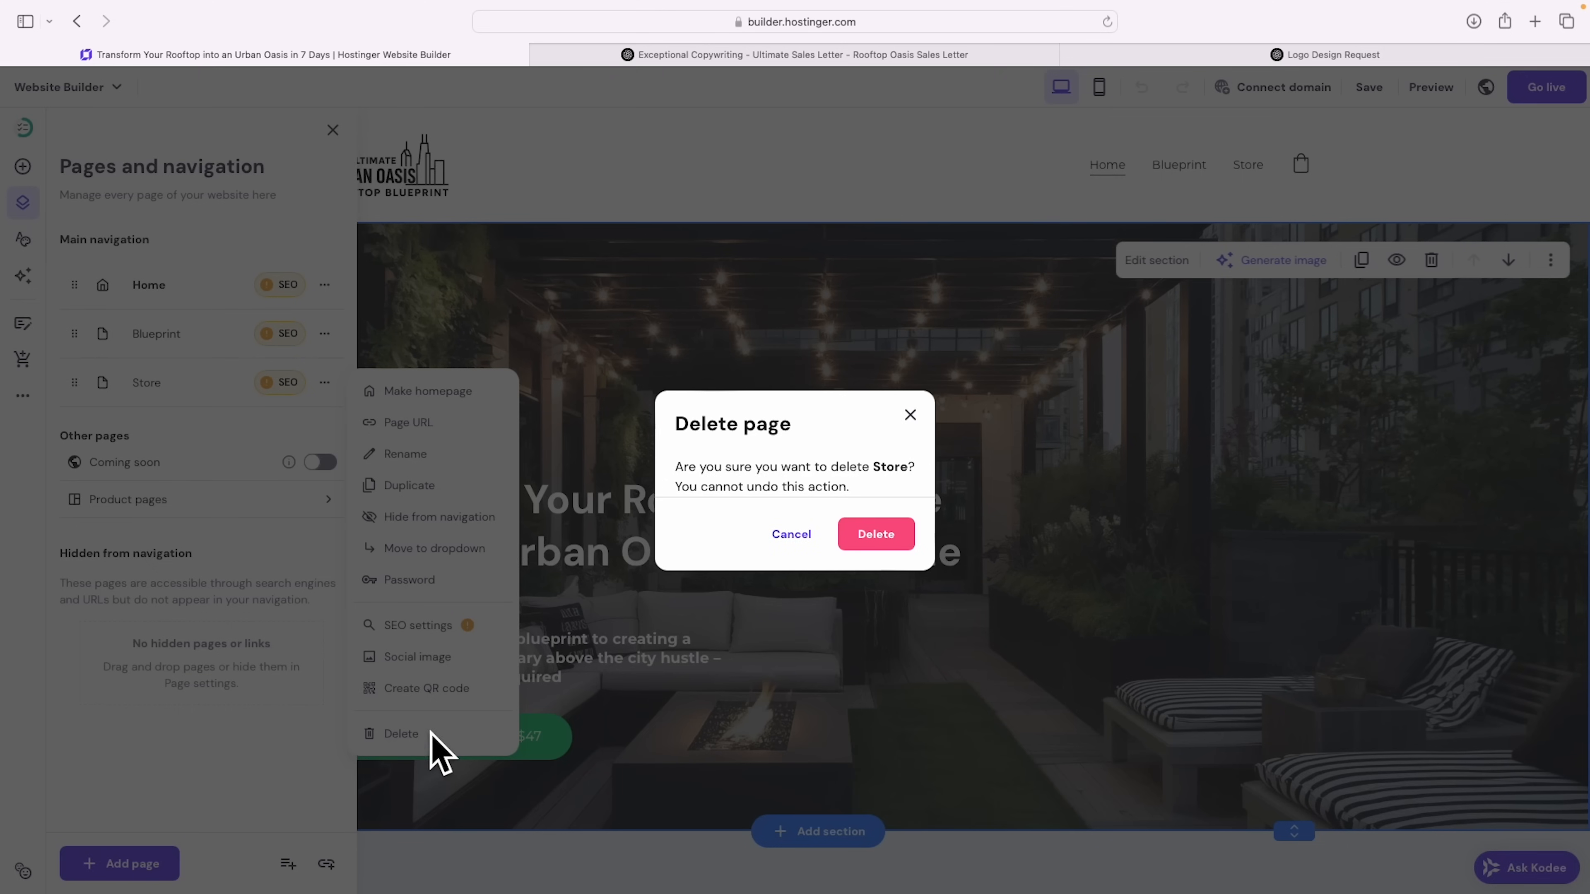
{"action": "left_click", "coordinate": [855, 529]}
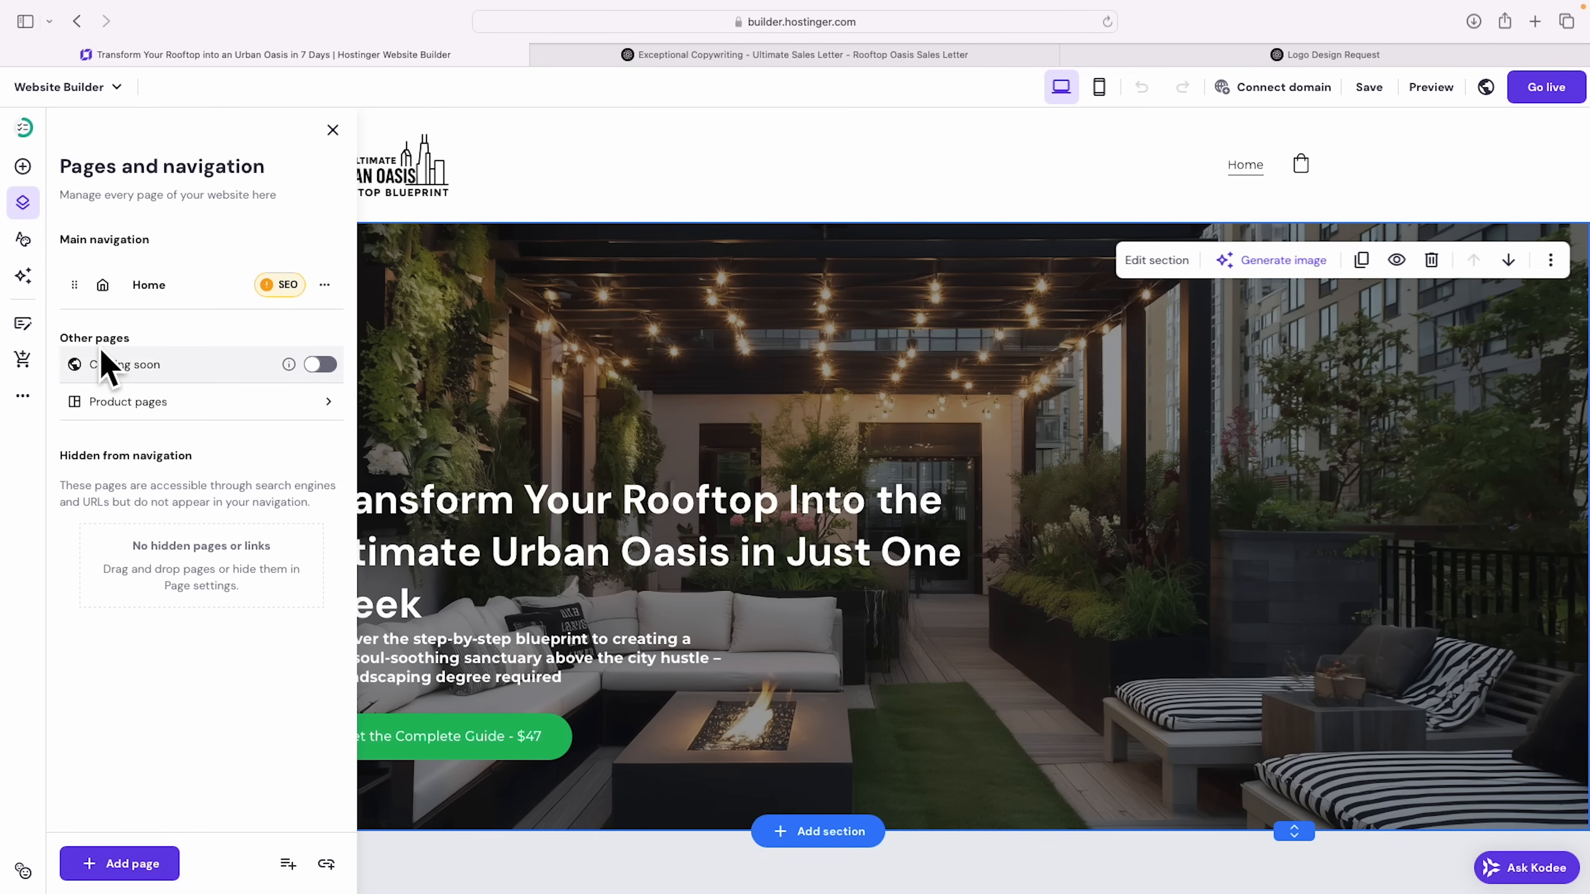
Step: Hide the Home page from the navigation and close the page manager
{"action": "left_click", "coordinate": [324, 285]}
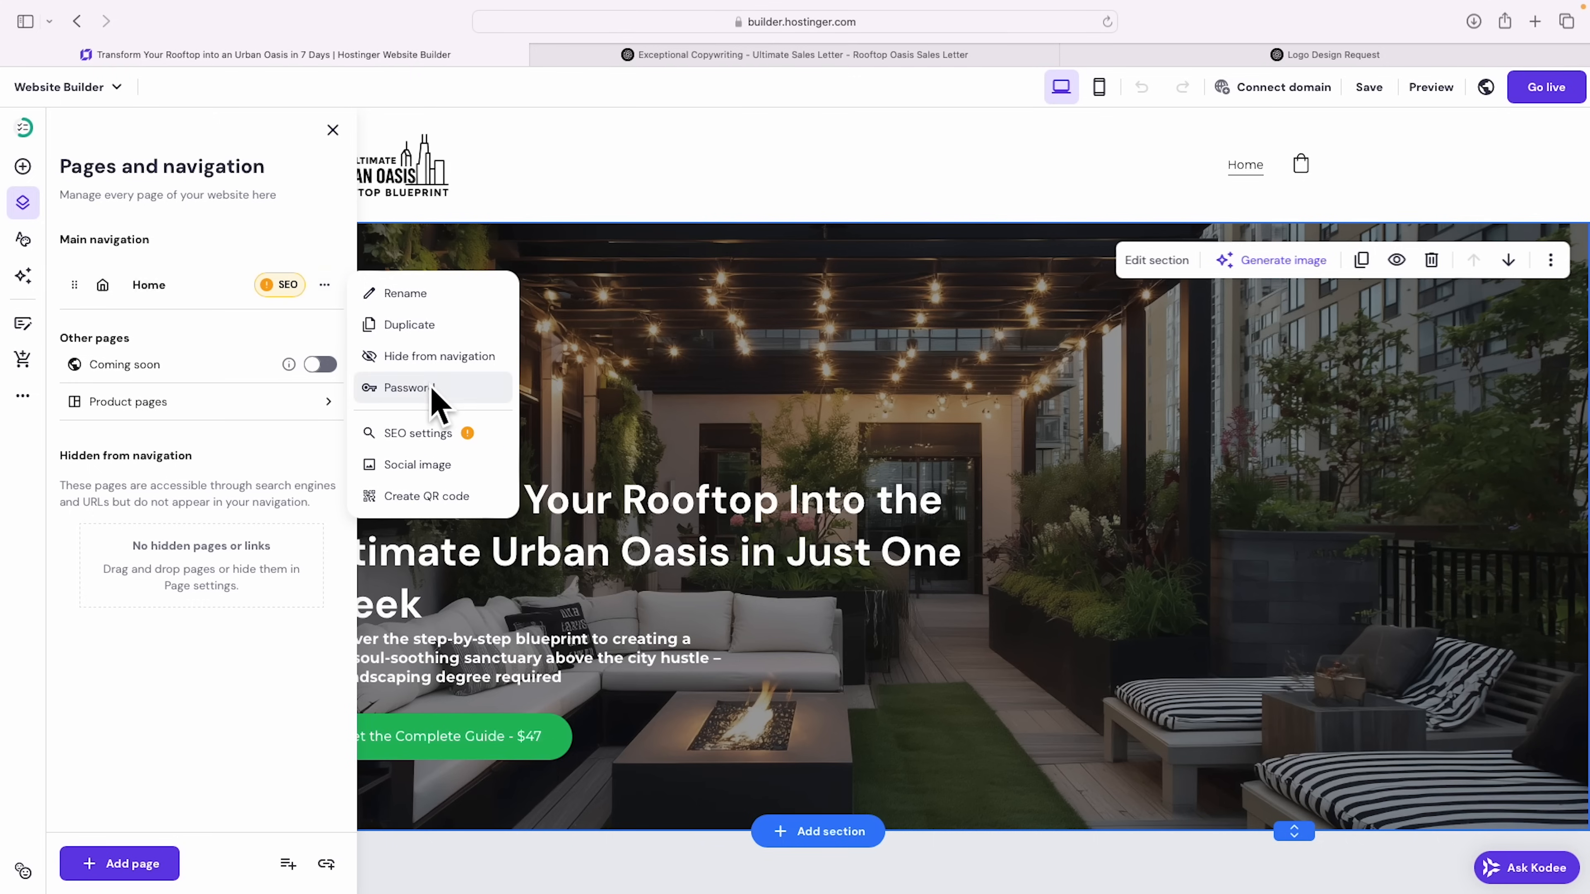
{"action": "left_click", "coordinate": [443, 356]}
{"action": "left_click", "coordinate": [332, 129]}
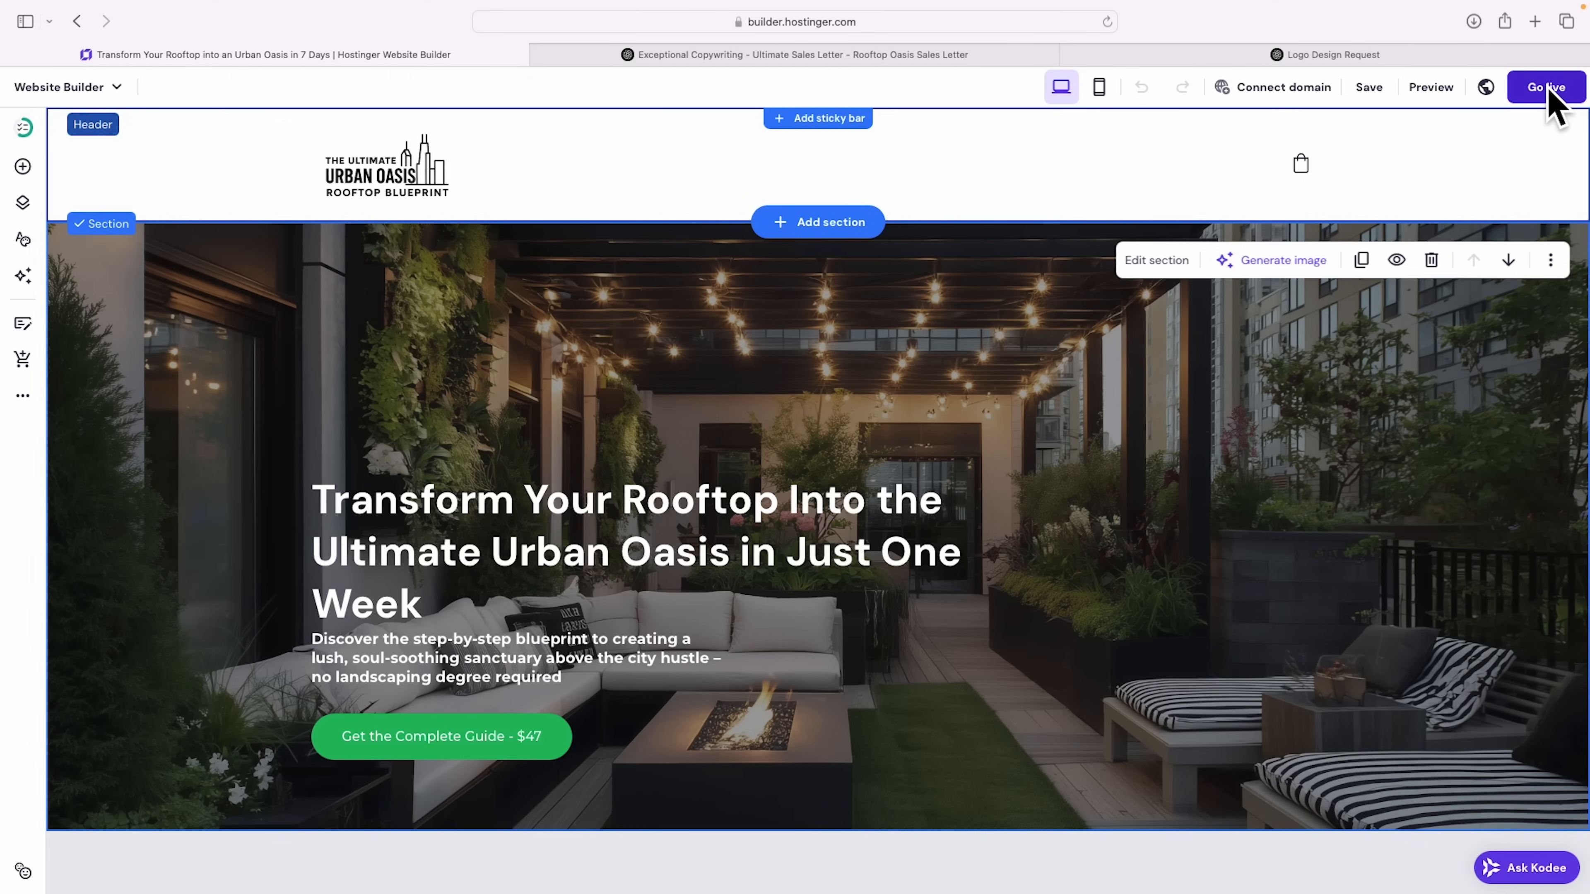
Step: Start publishing the site and choose urbanoasisblueprint.com as the domain to connect
{"action": "left_click", "coordinate": [1538, 100]}
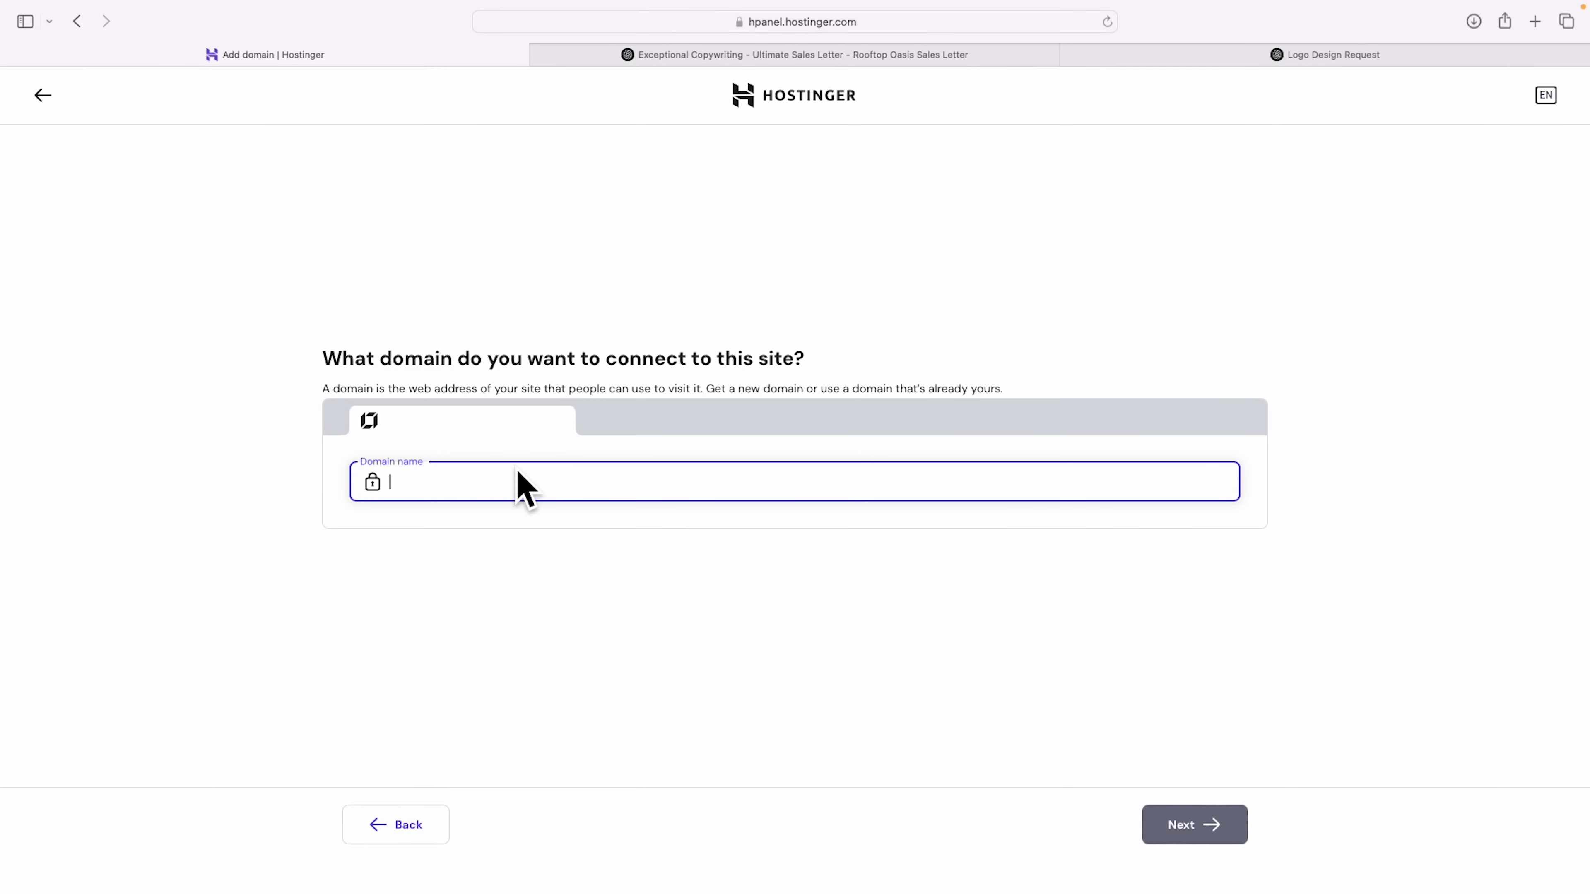
{"action": "type", "text": "urbanoasisblueprint"}
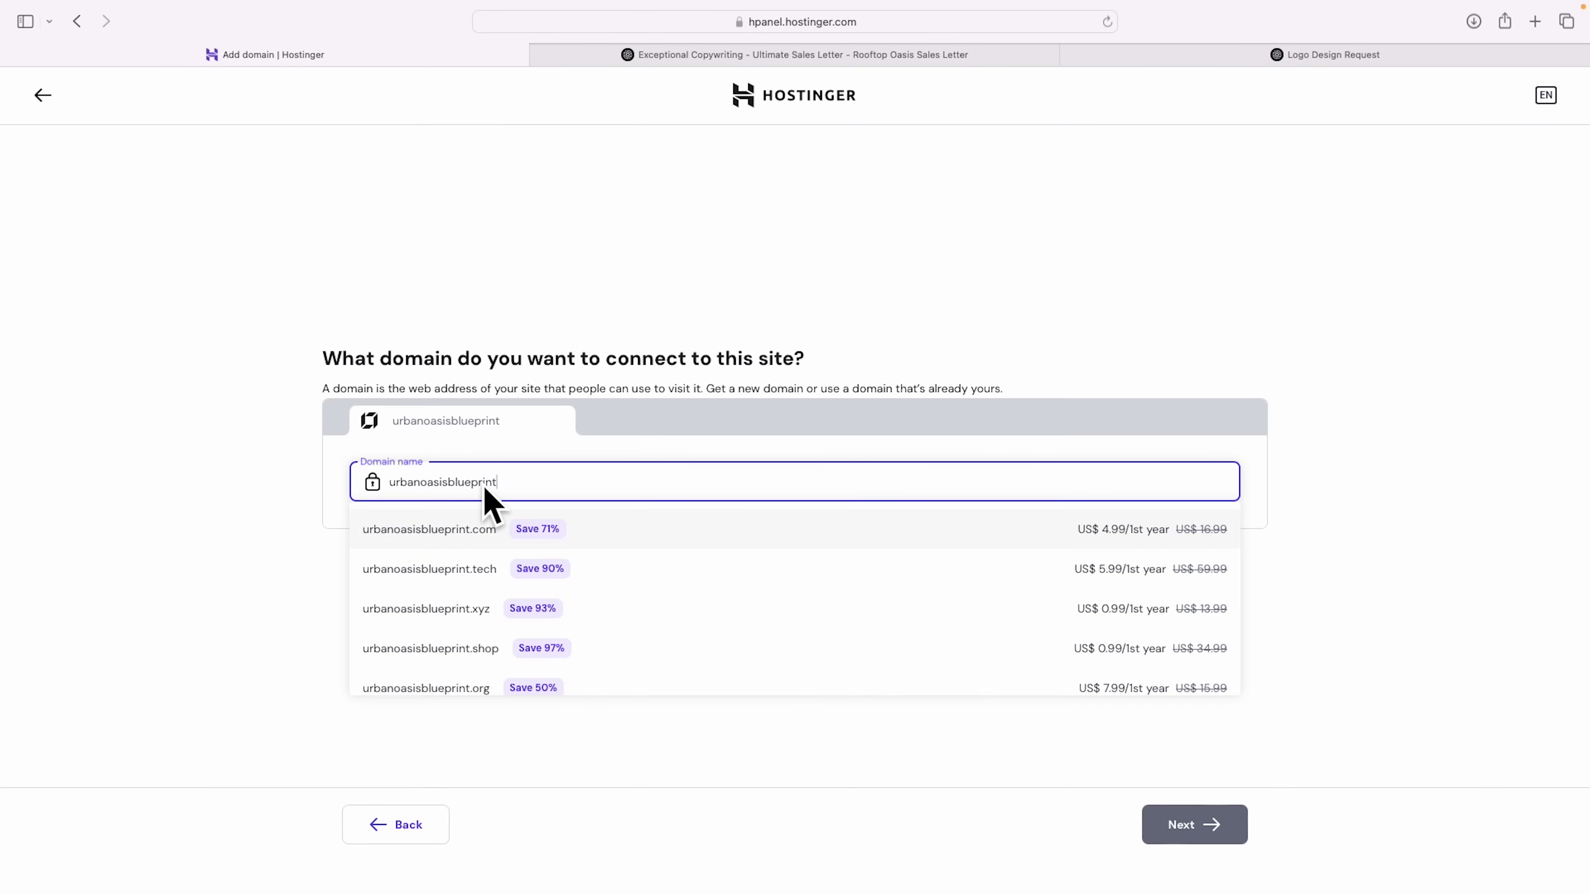
{"action": "key", "text": "Return"}
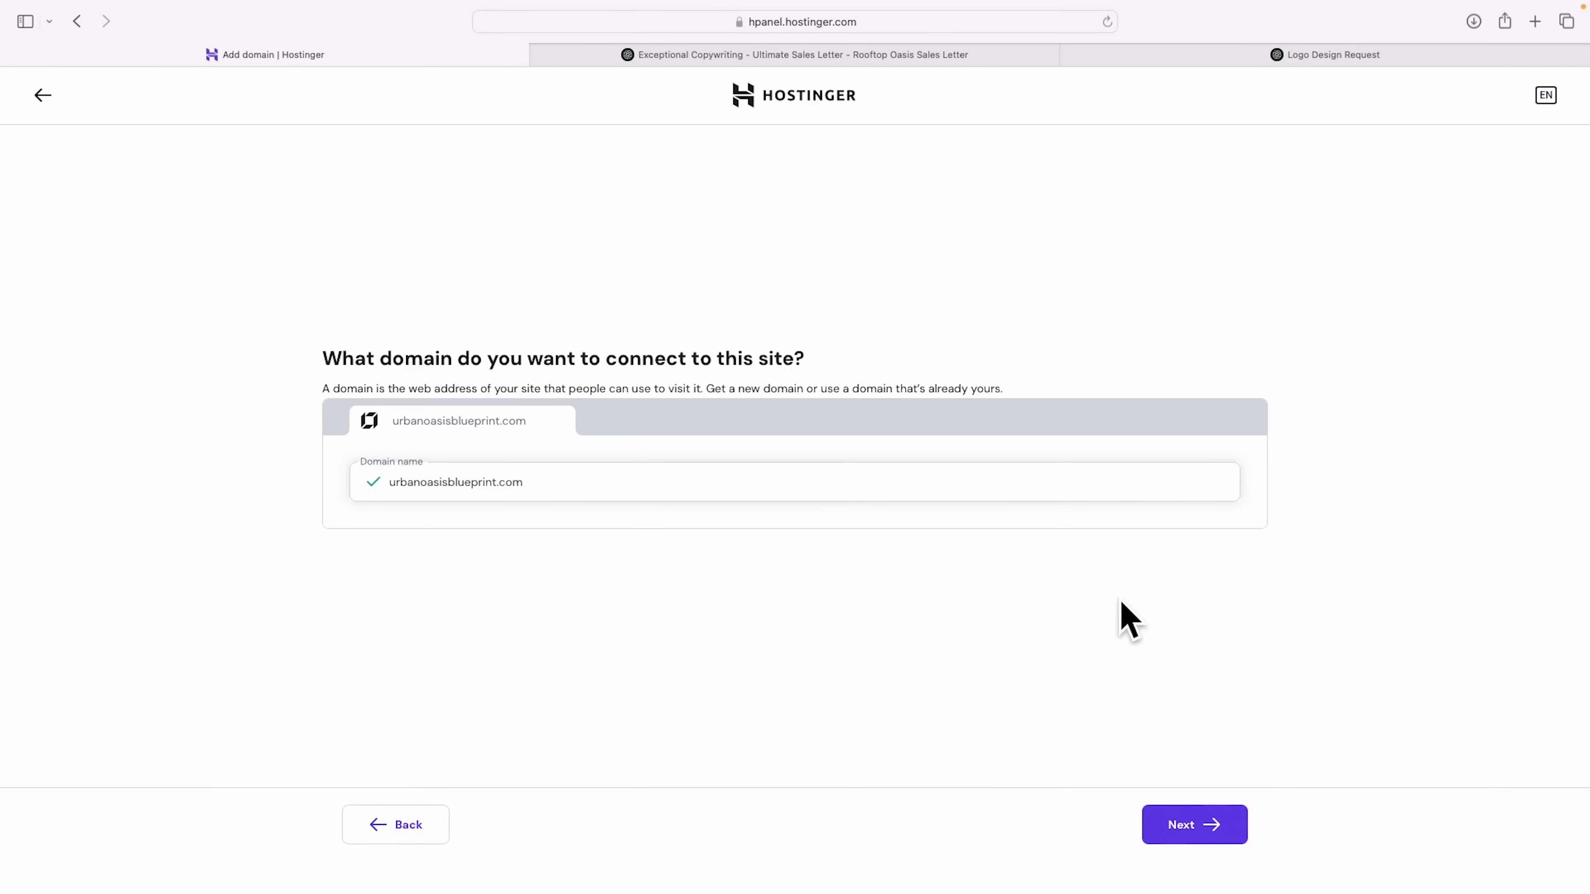